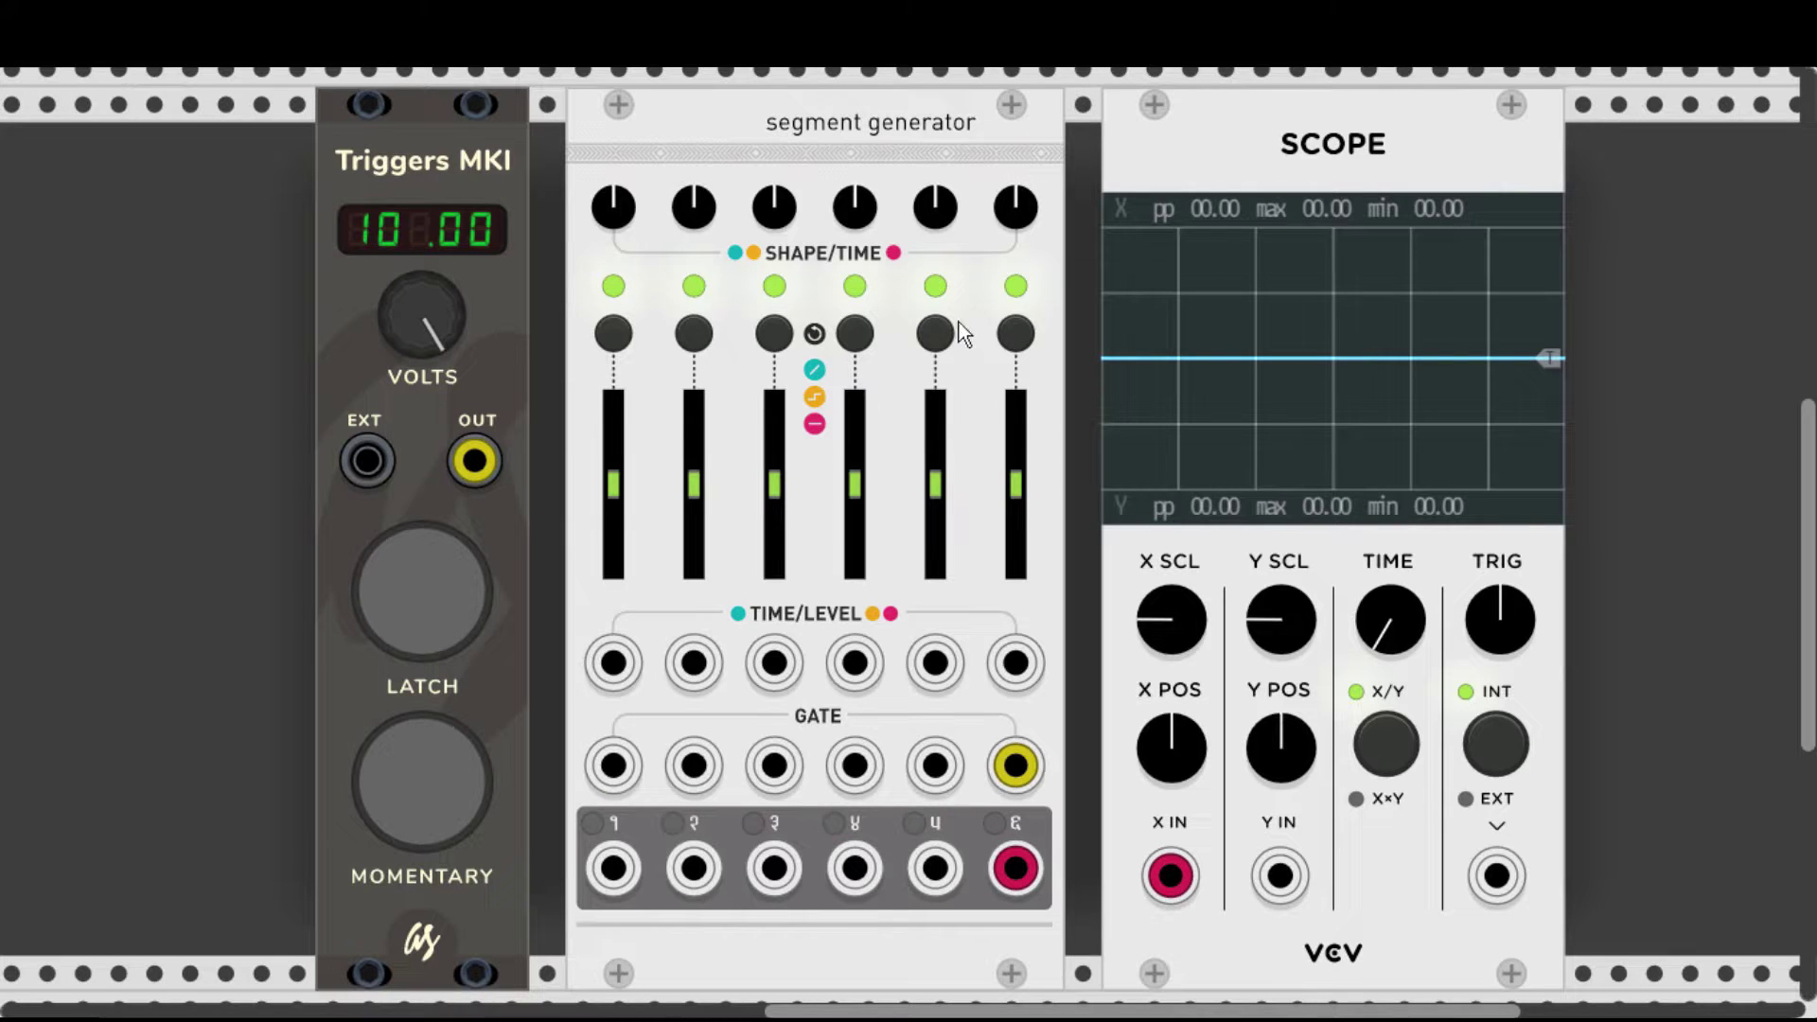
Cycle the sixth segment's mode button back to green.
left_click(1015, 333)
left_click(1015, 334)
left_click(1016, 334)
Fire four manual triggers from Triggers MKI and watch the envelopes on the Scope.
left_click(418, 803)
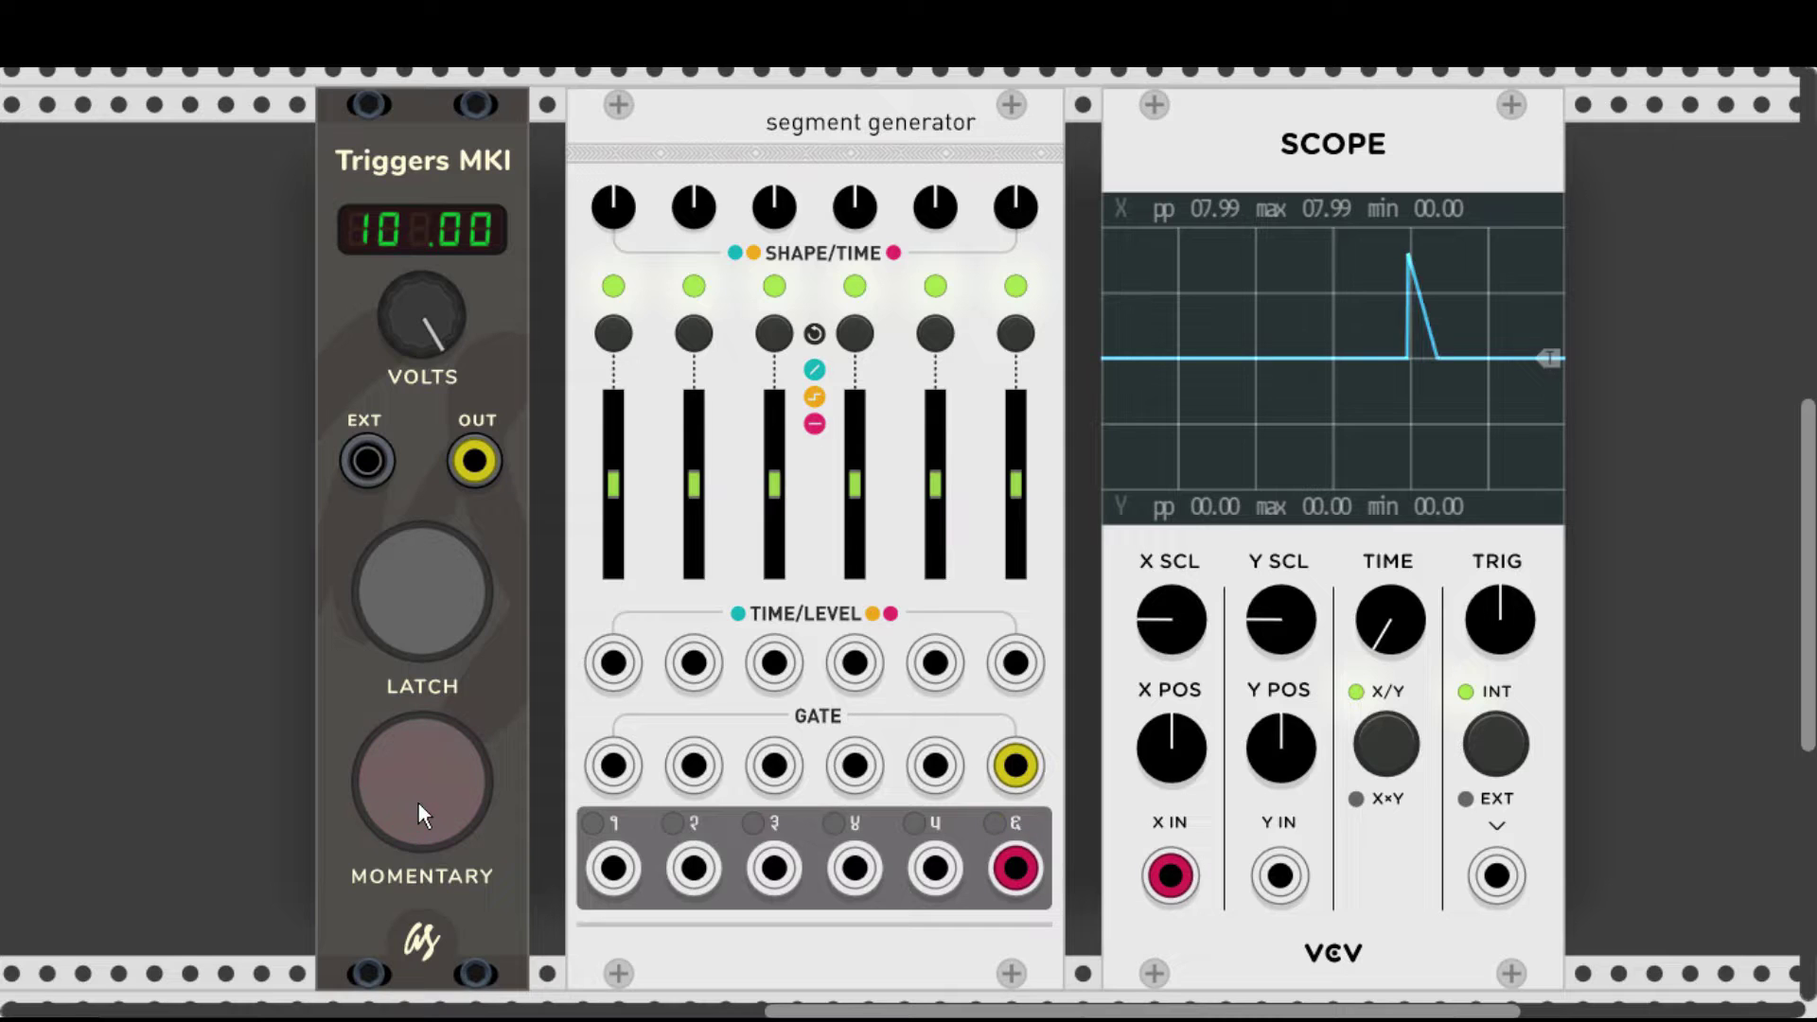
left_click(419, 803)
left_click(419, 803)
left_click(419, 803)
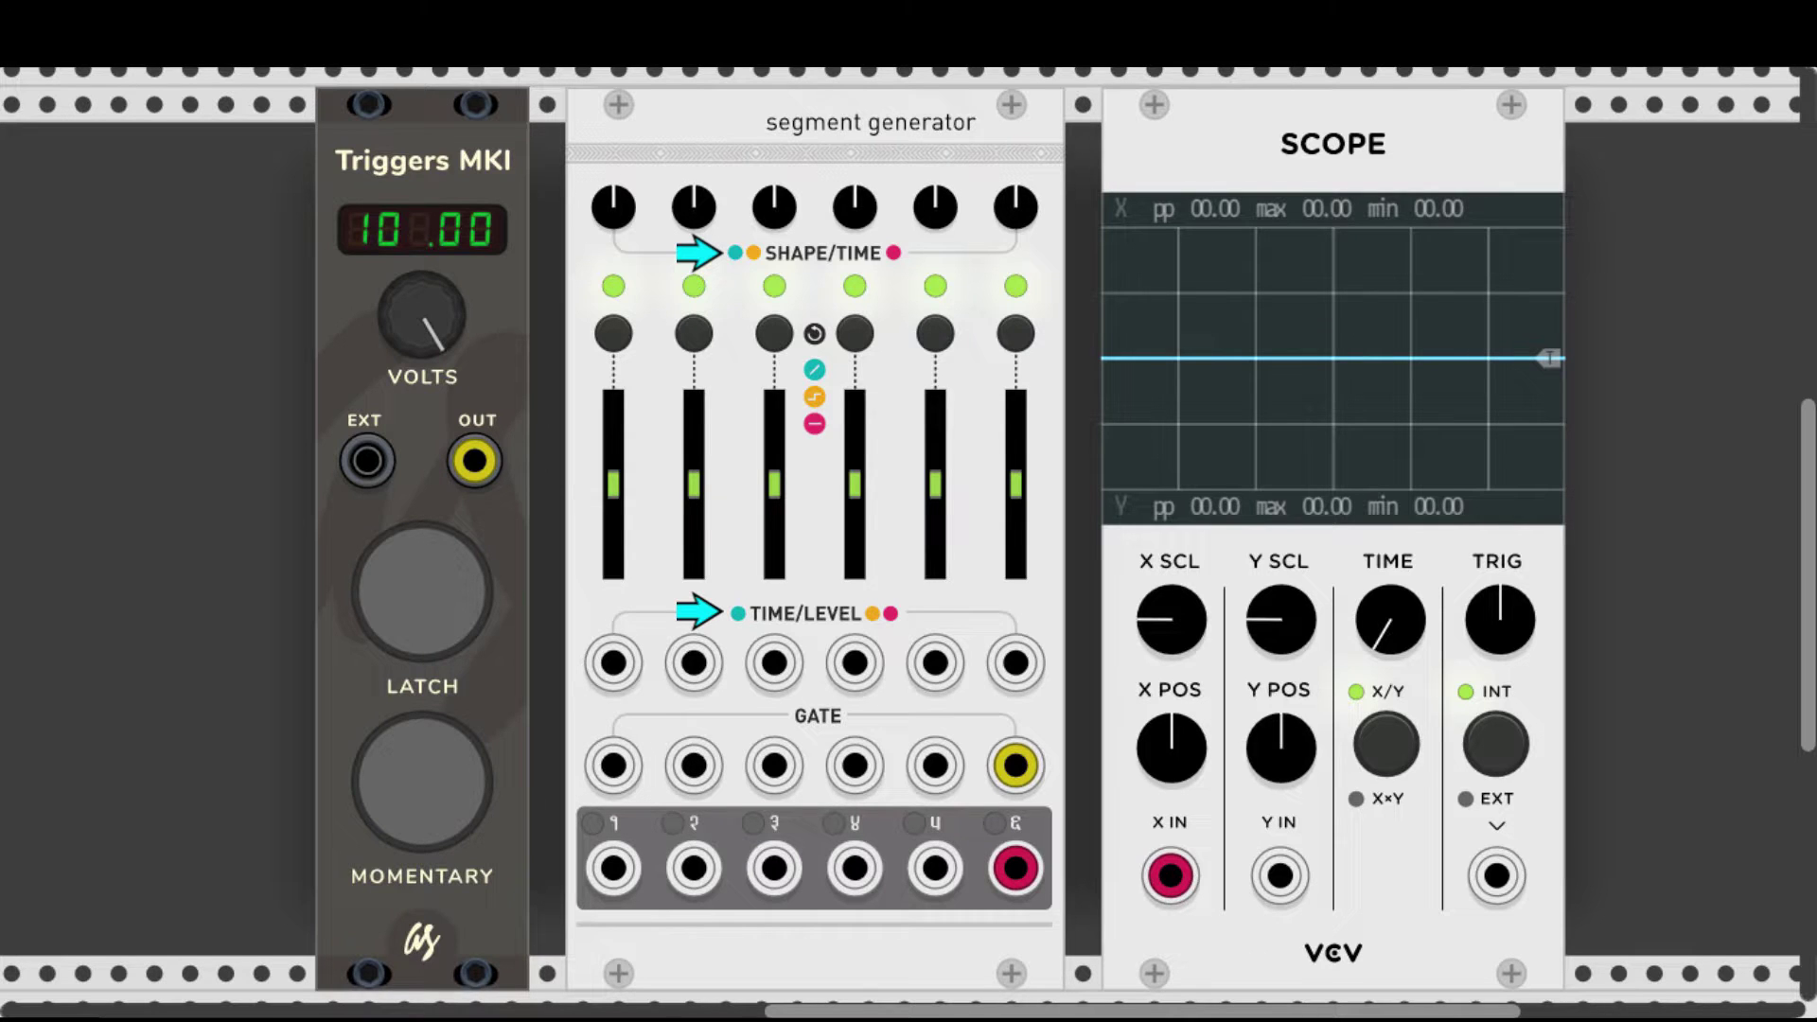
Test the sixth segment's shape fully counter-clockwise, then far clockwise, with triggers, then reset it.
left_click(379, 802)
left_click(379, 798)
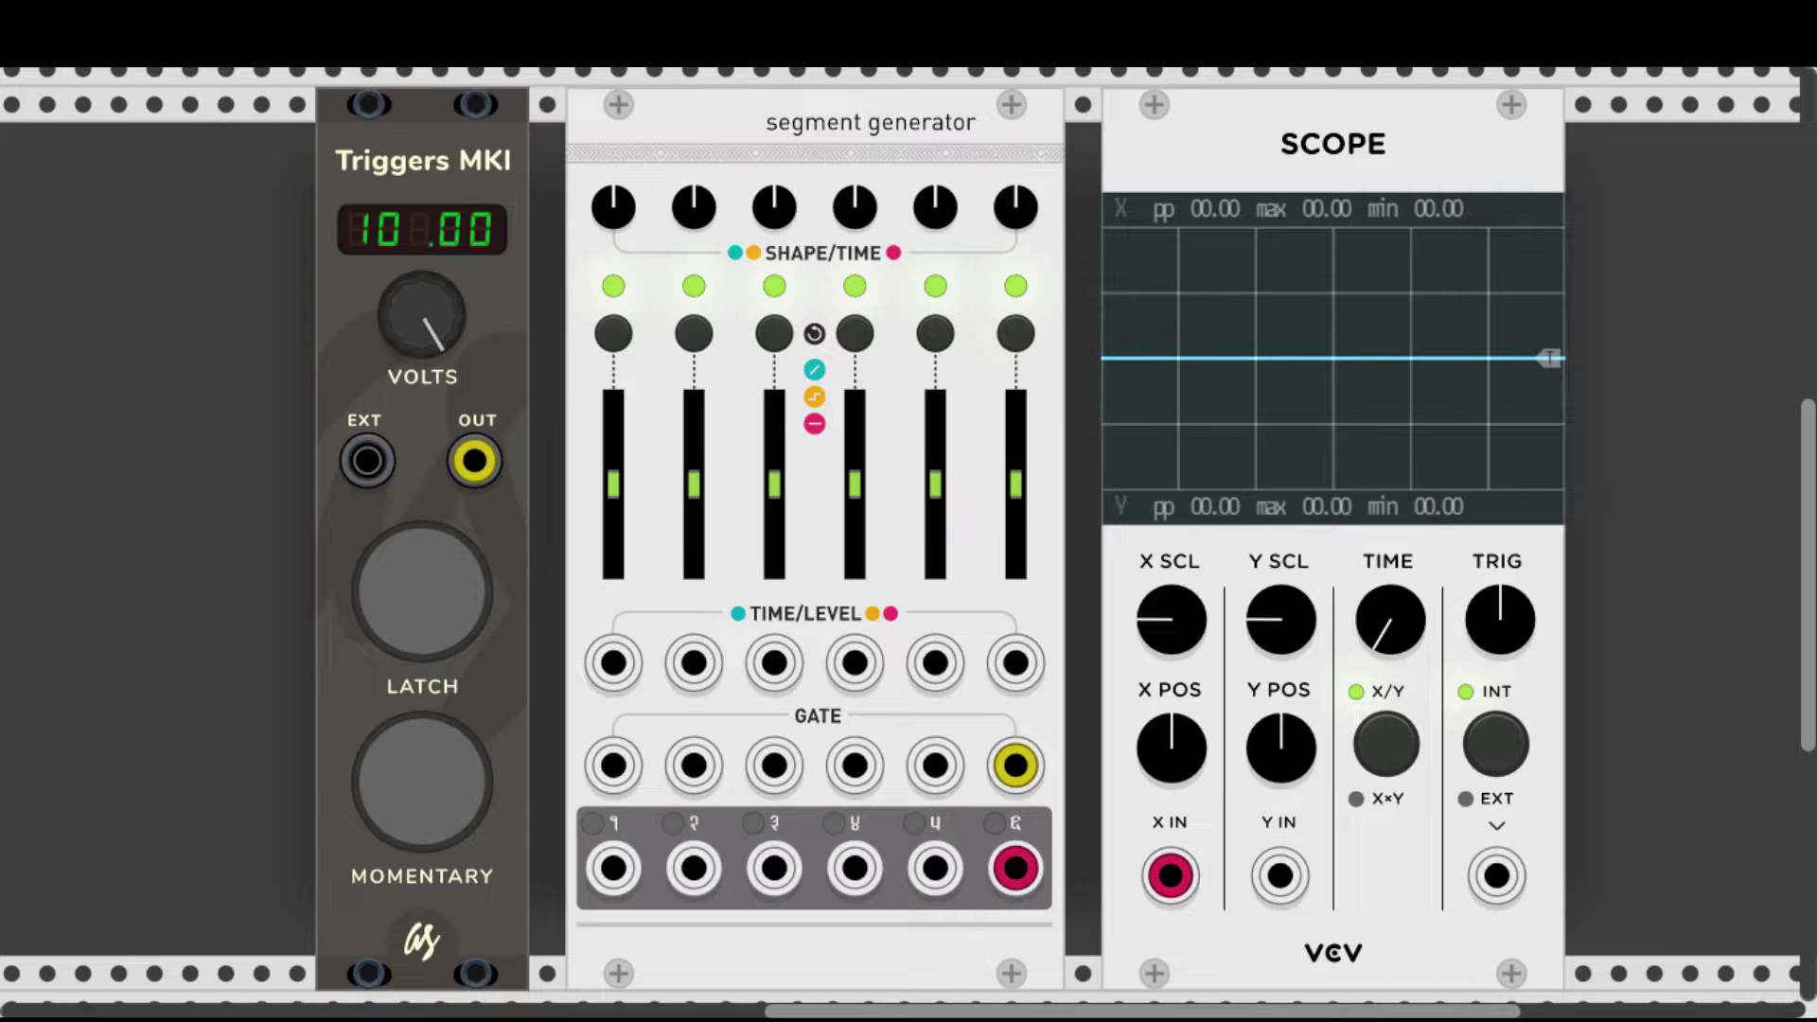
left_click_drag(1015, 207, 1015, 265)
left_click(445, 761)
left_click(445, 763)
left_click(444, 763)
left_click(445, 763)
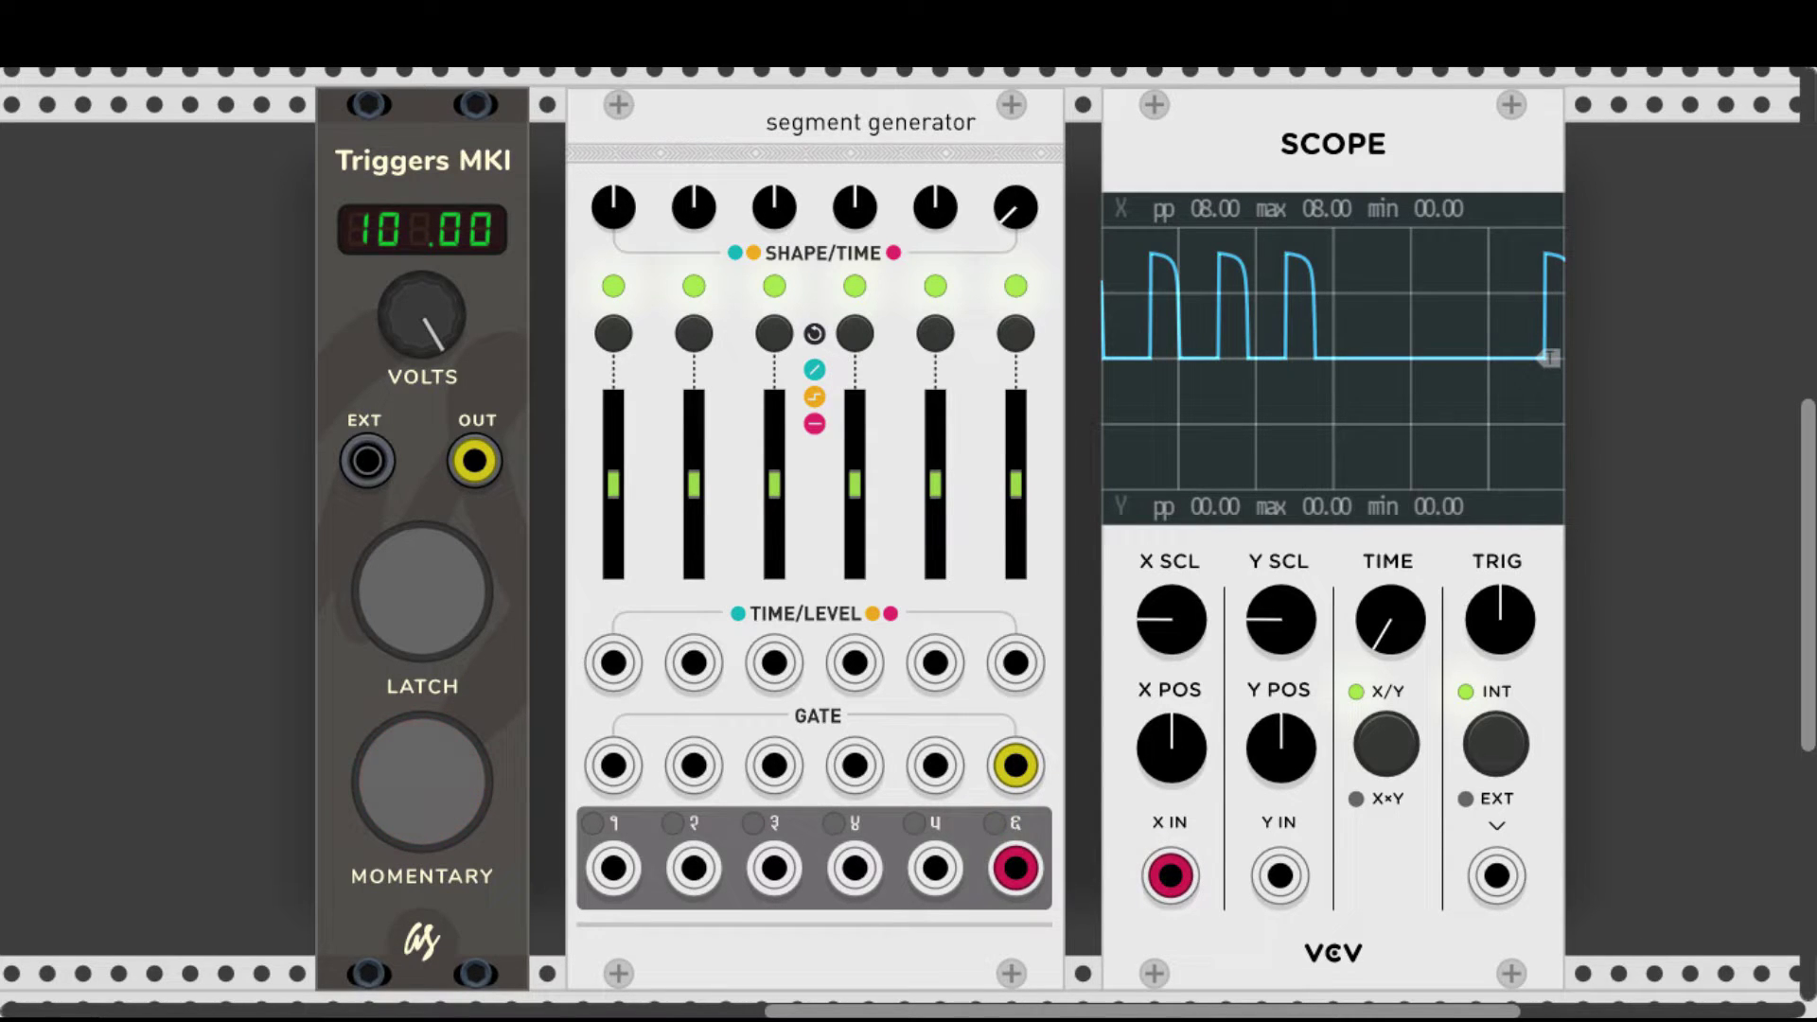
left_click_drag(1016, 207, 1016, 161)
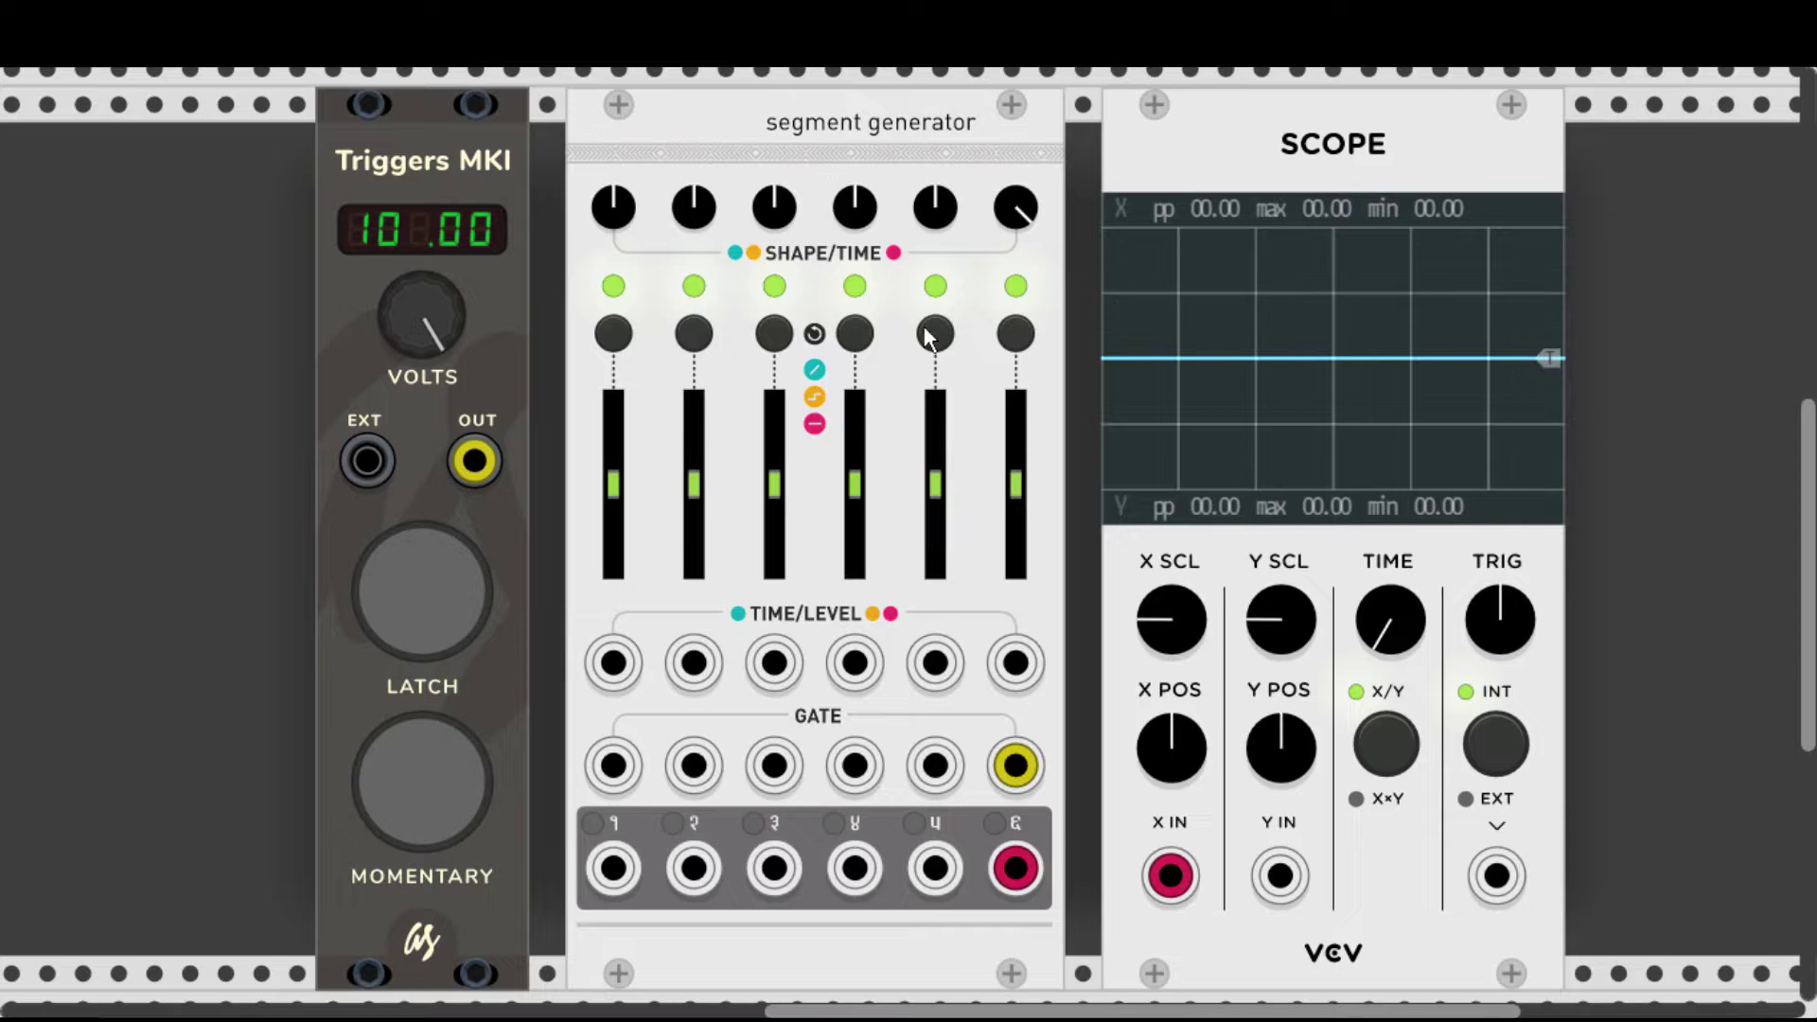
left_click(439, 759)
left_click(440, 759)
left_click(440, 759)
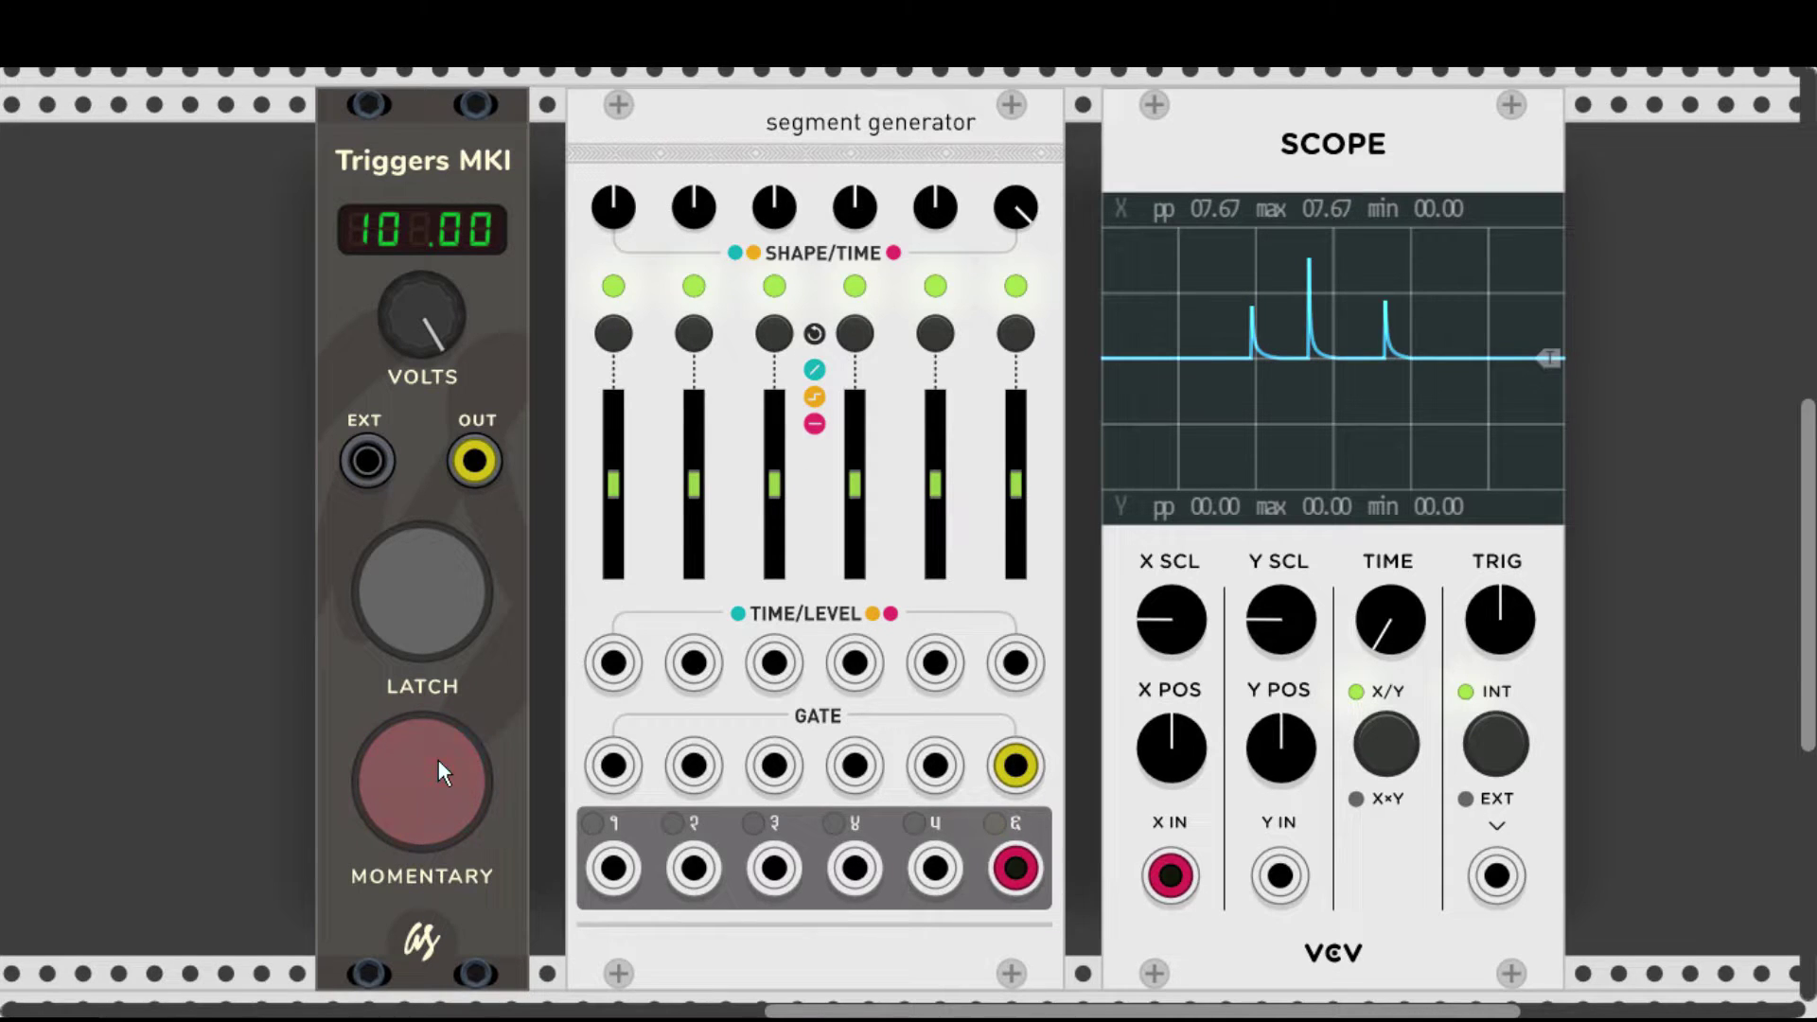
double_click(1016, 207)
Adjust the sixth segment's level, test it with triggers, and switch the segment to yellow mode.
left_click_drag(1015, 484, 1028, 438)
left_click(441, 781)
left_click(401, 778)
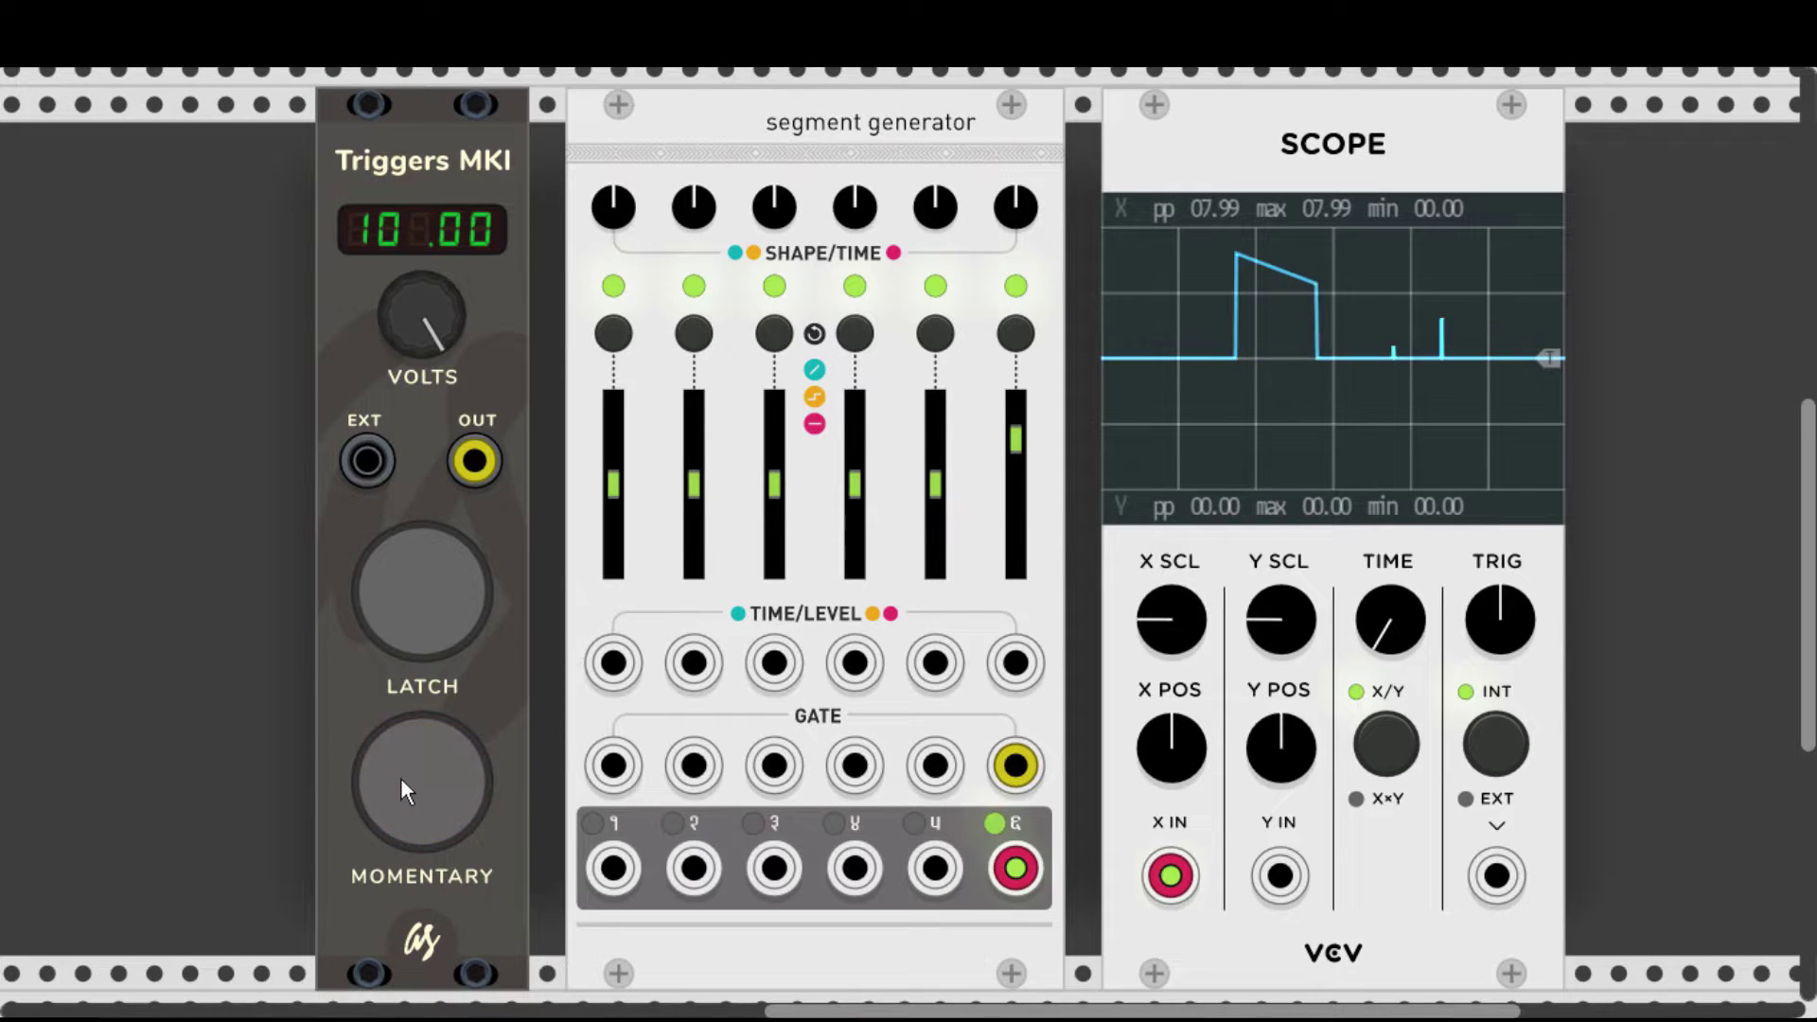
left_click(404, 789)
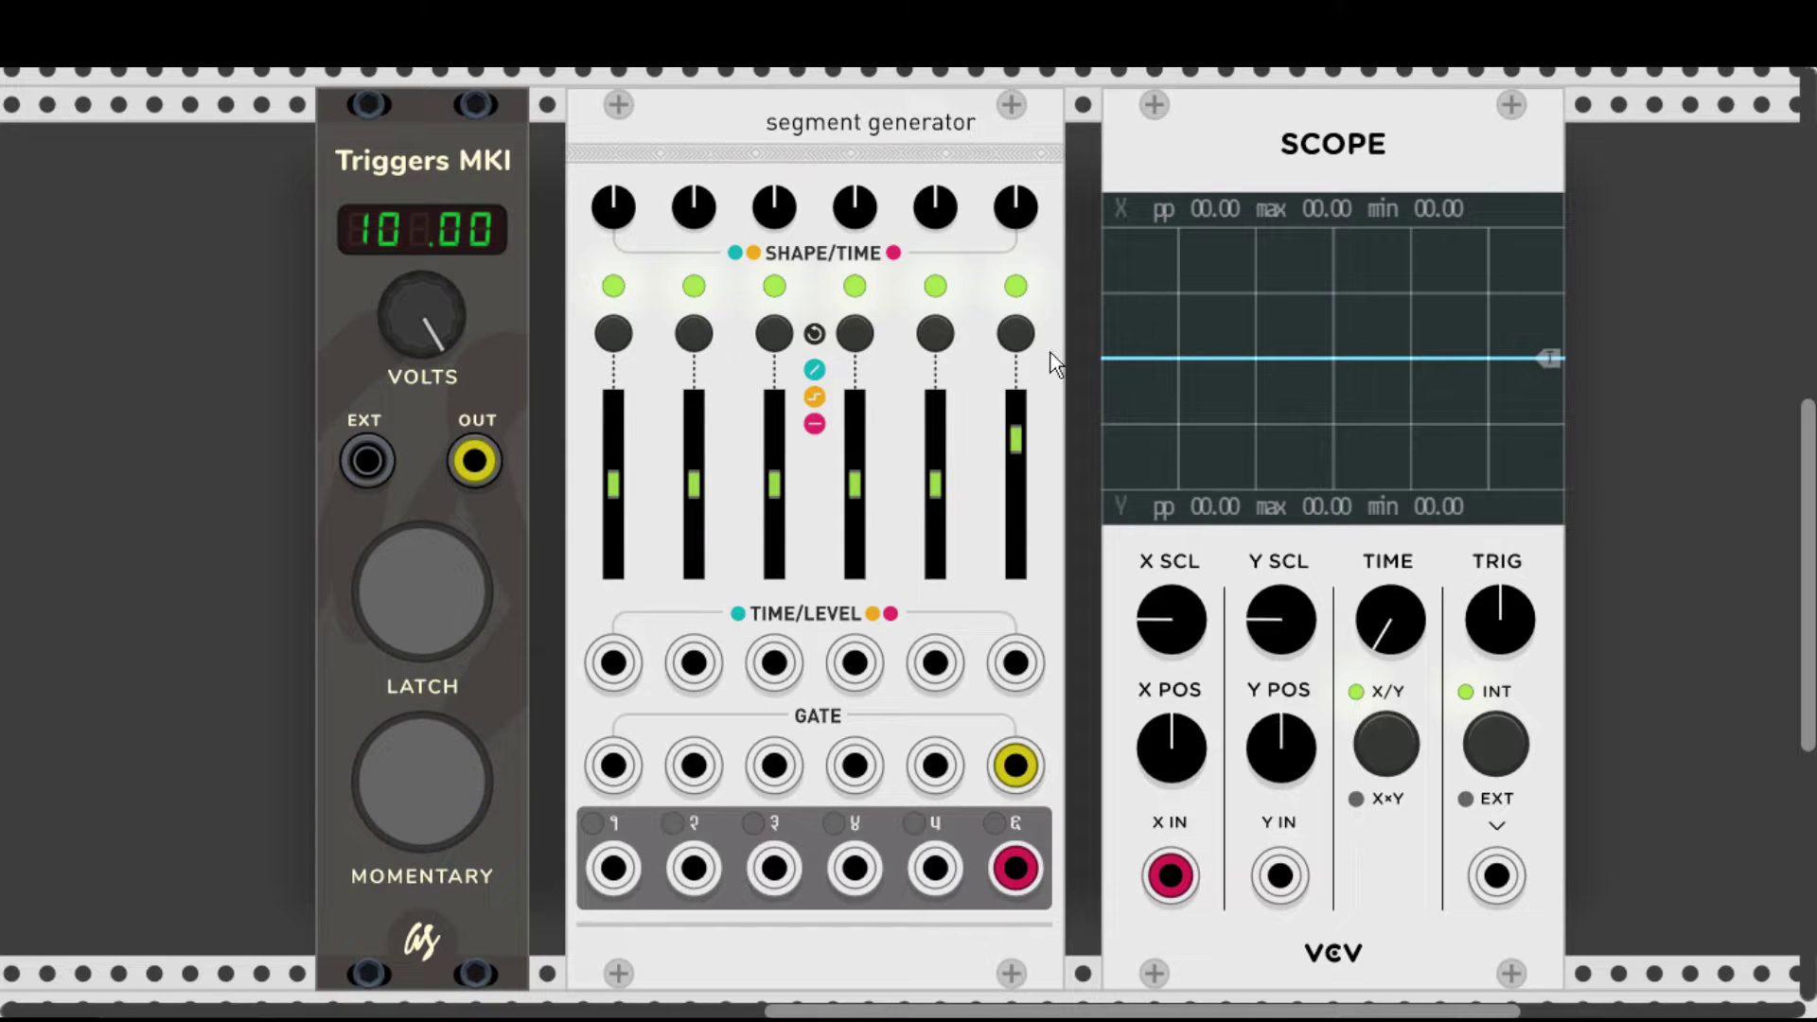
left_click(1018, 336)
Trigger yellow mode with the shape turned clockwise, then counter-clockwise, and a lowered level, then switch to red mode.
left_click(424, 763)
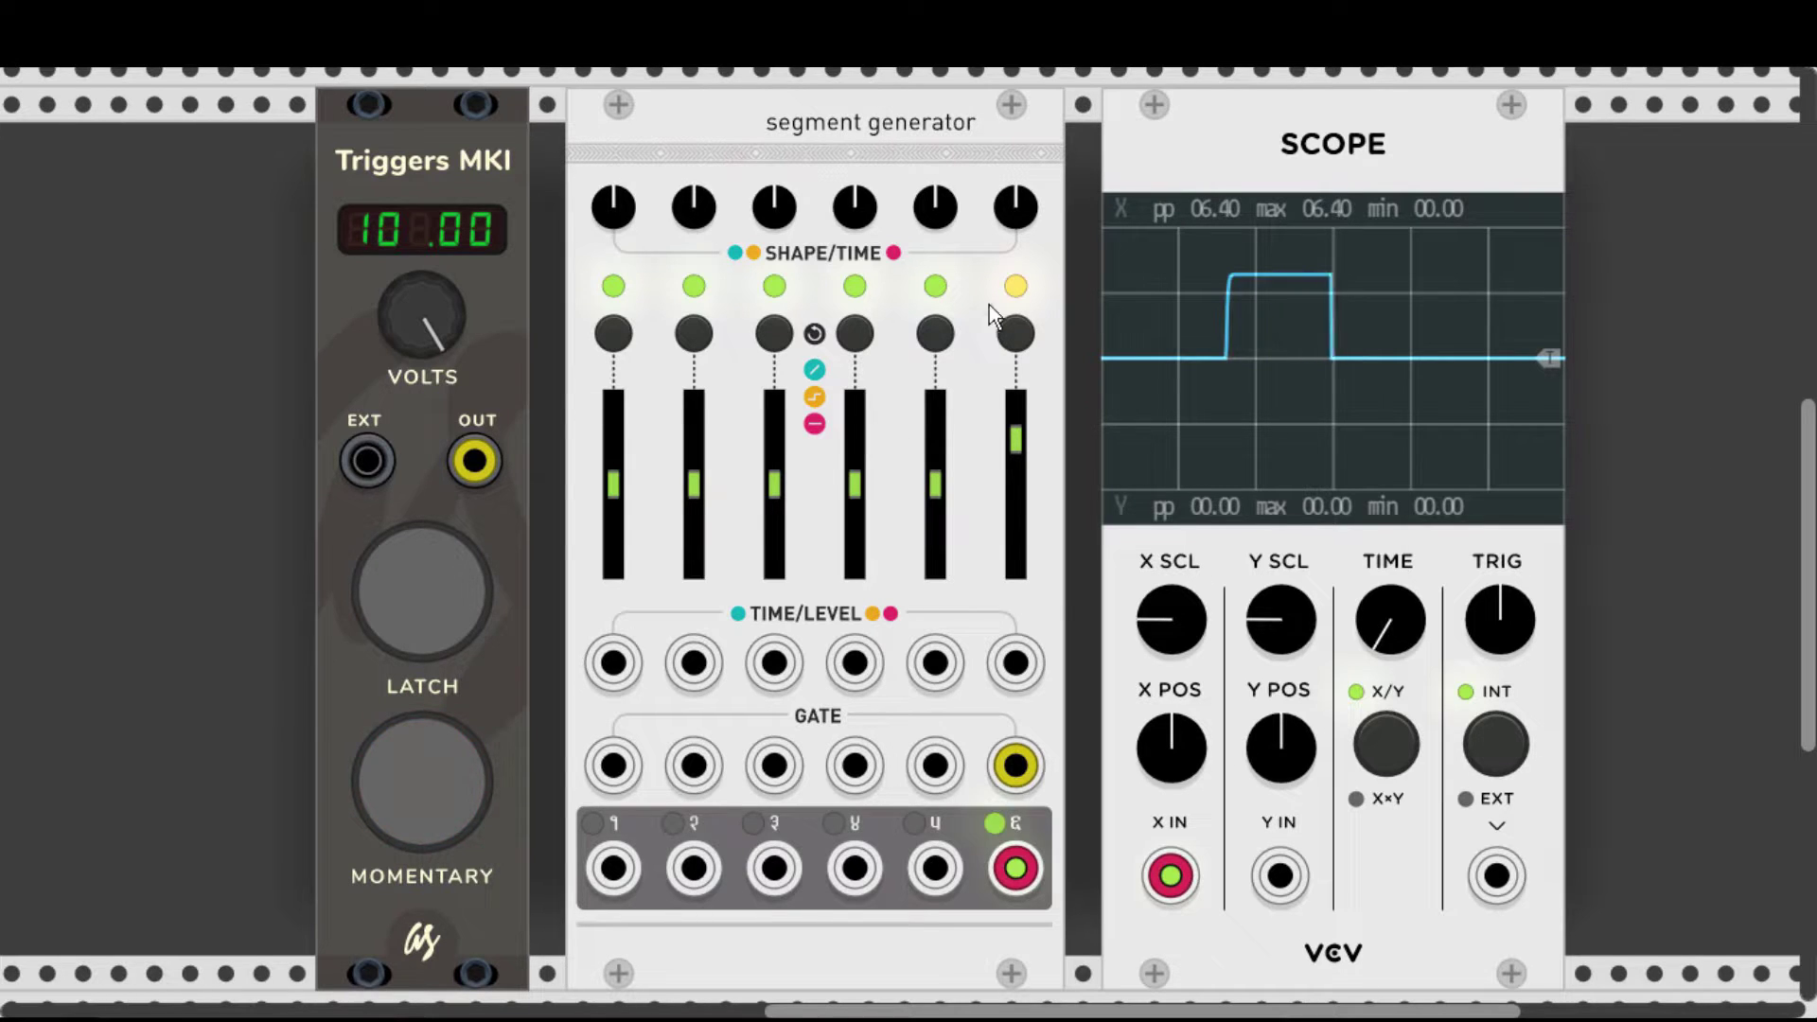
left_click_drag(1015, 206, 1016, 180)
left_click_drag(1030, 400, 1030, 497)
left_click(425, 744)
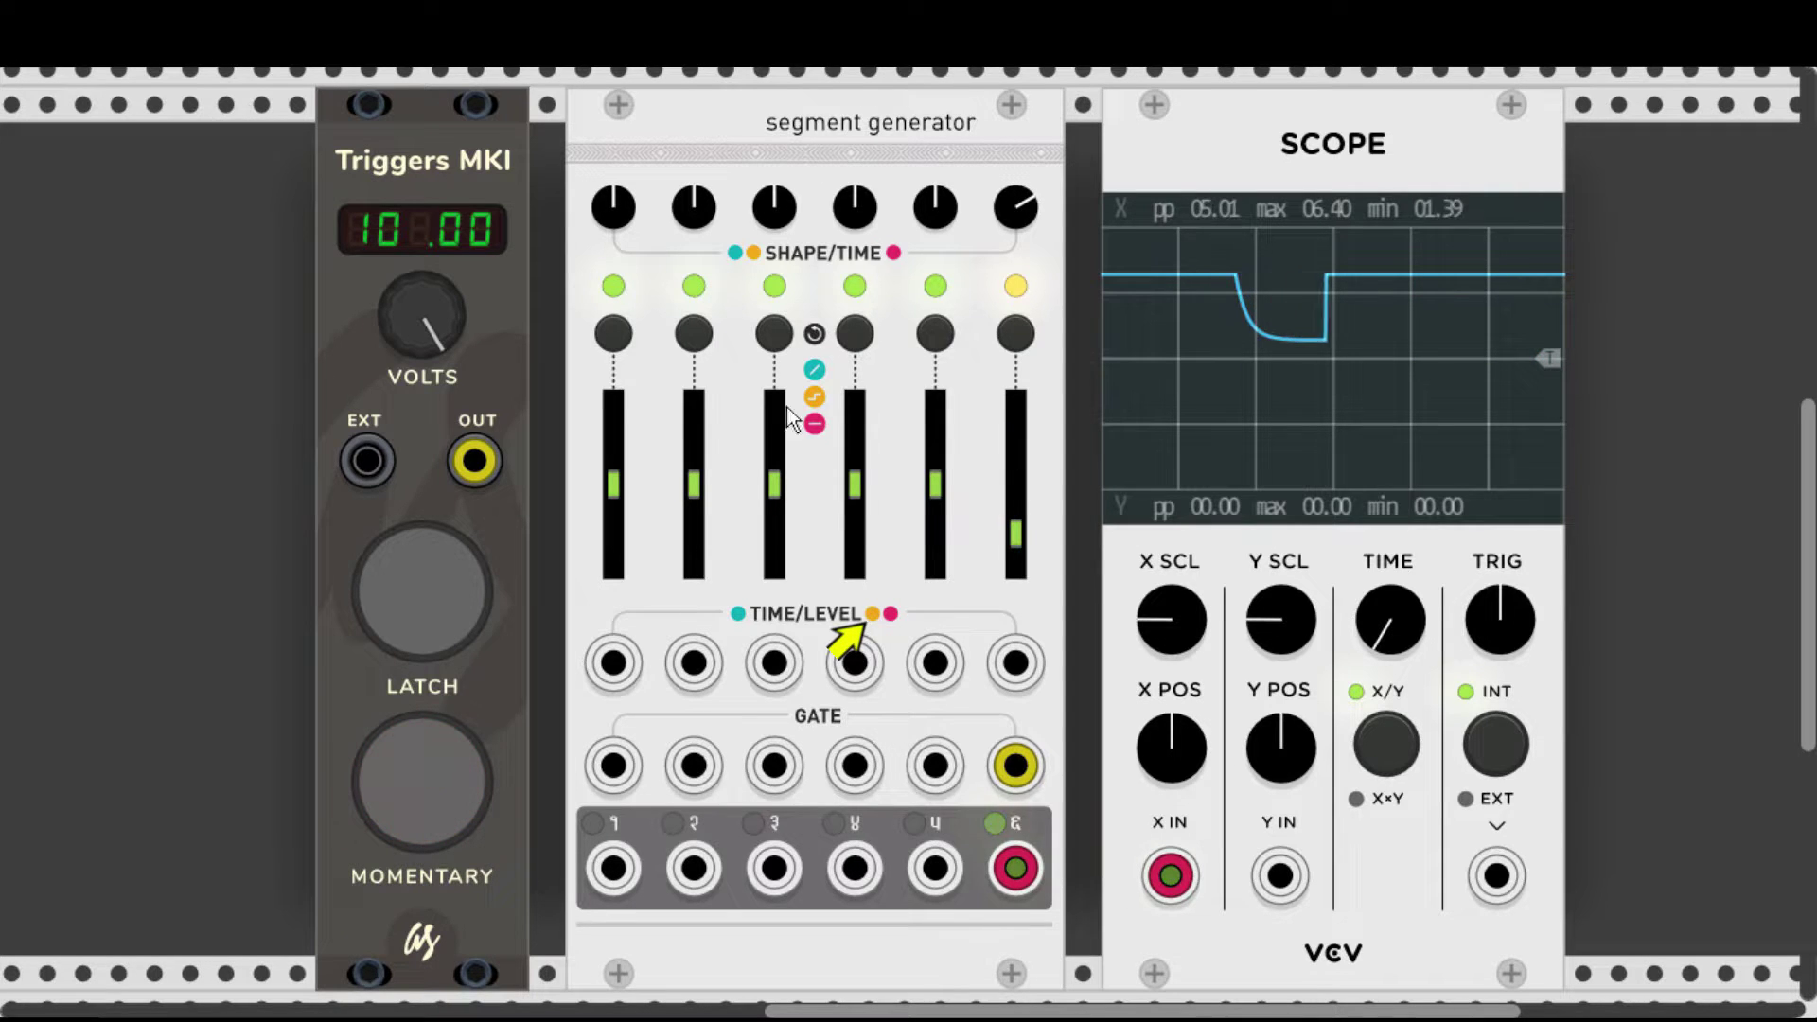
left_click_drag(1016, 206, 1016, 251)
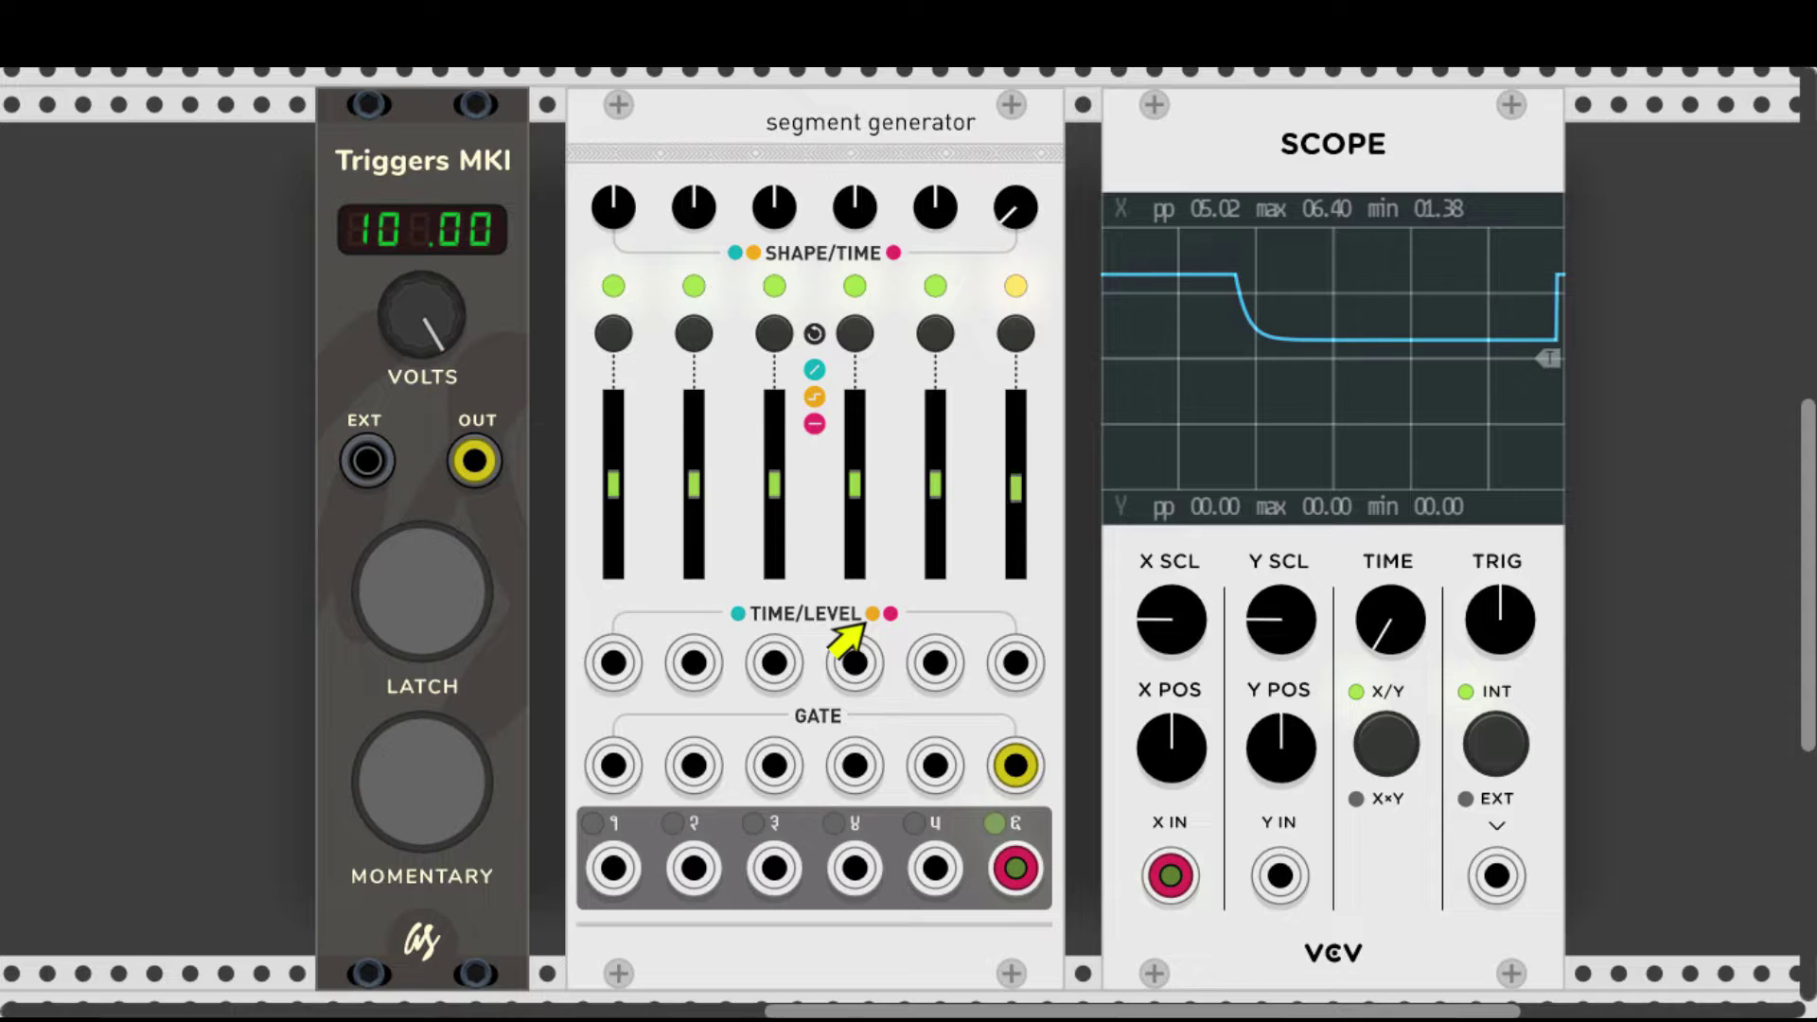
left_click(454, 771)
left_click(453, 769)
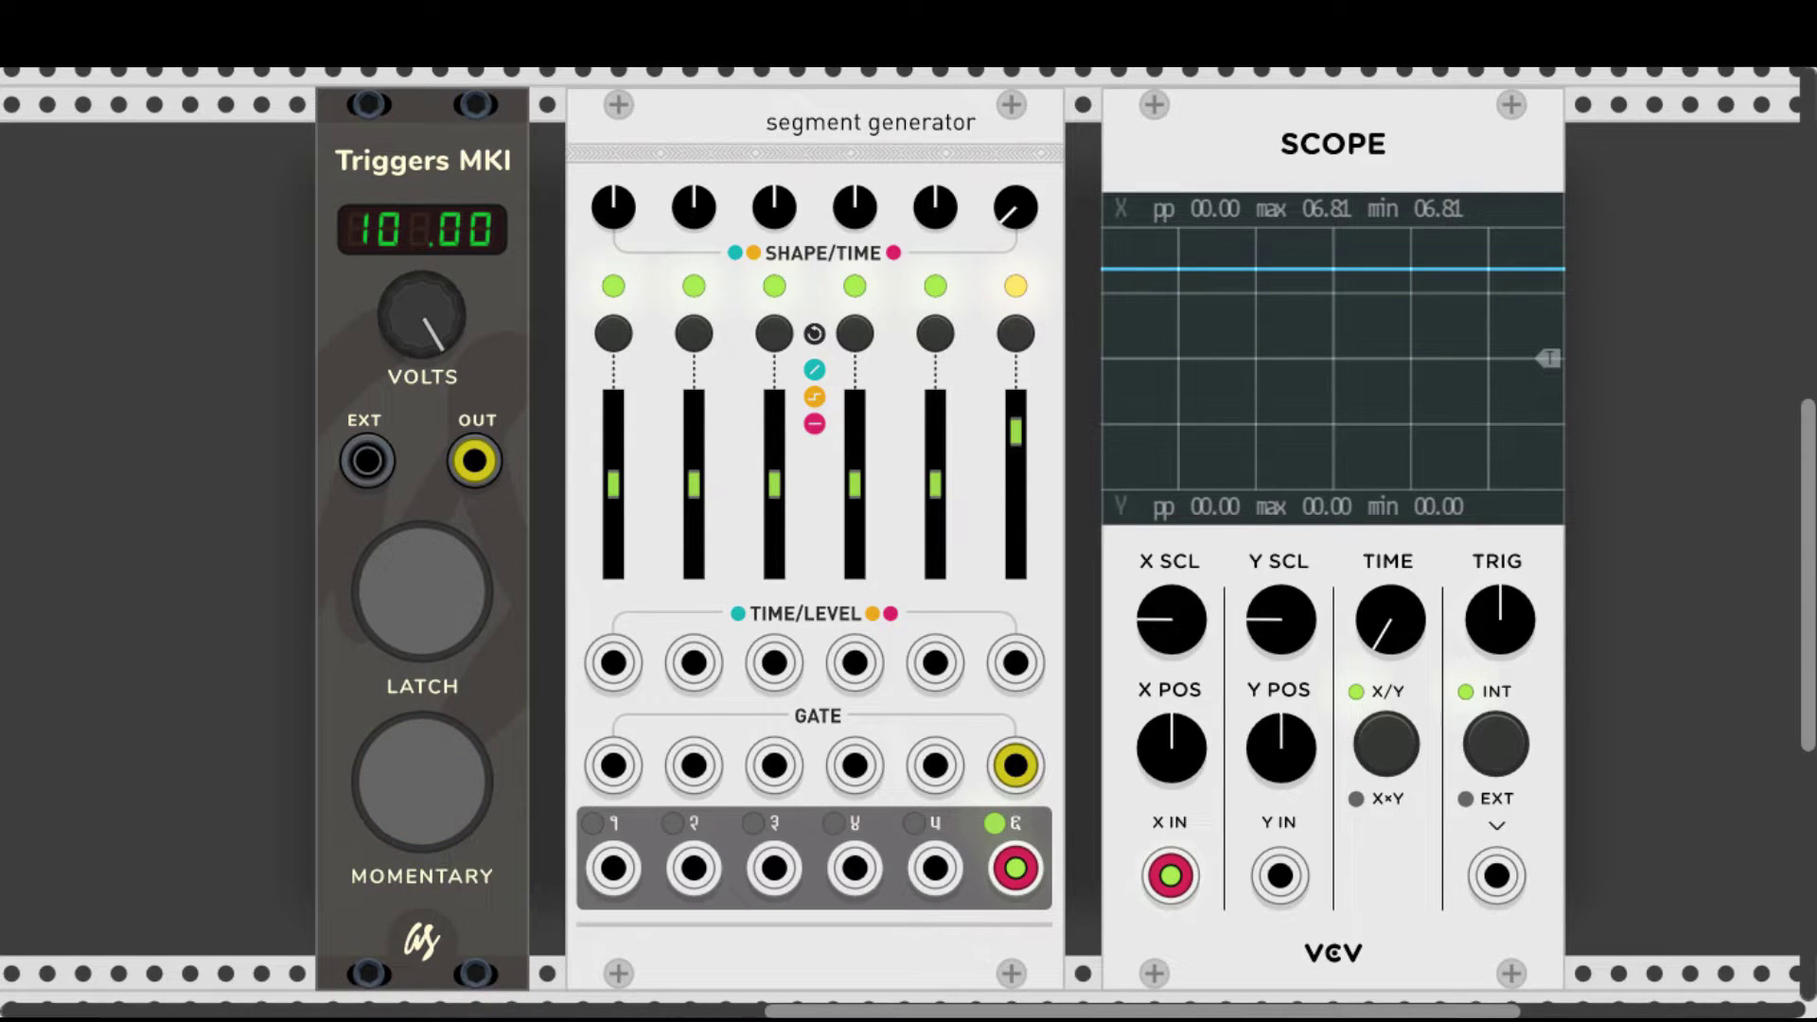
left_click(1017, 337)
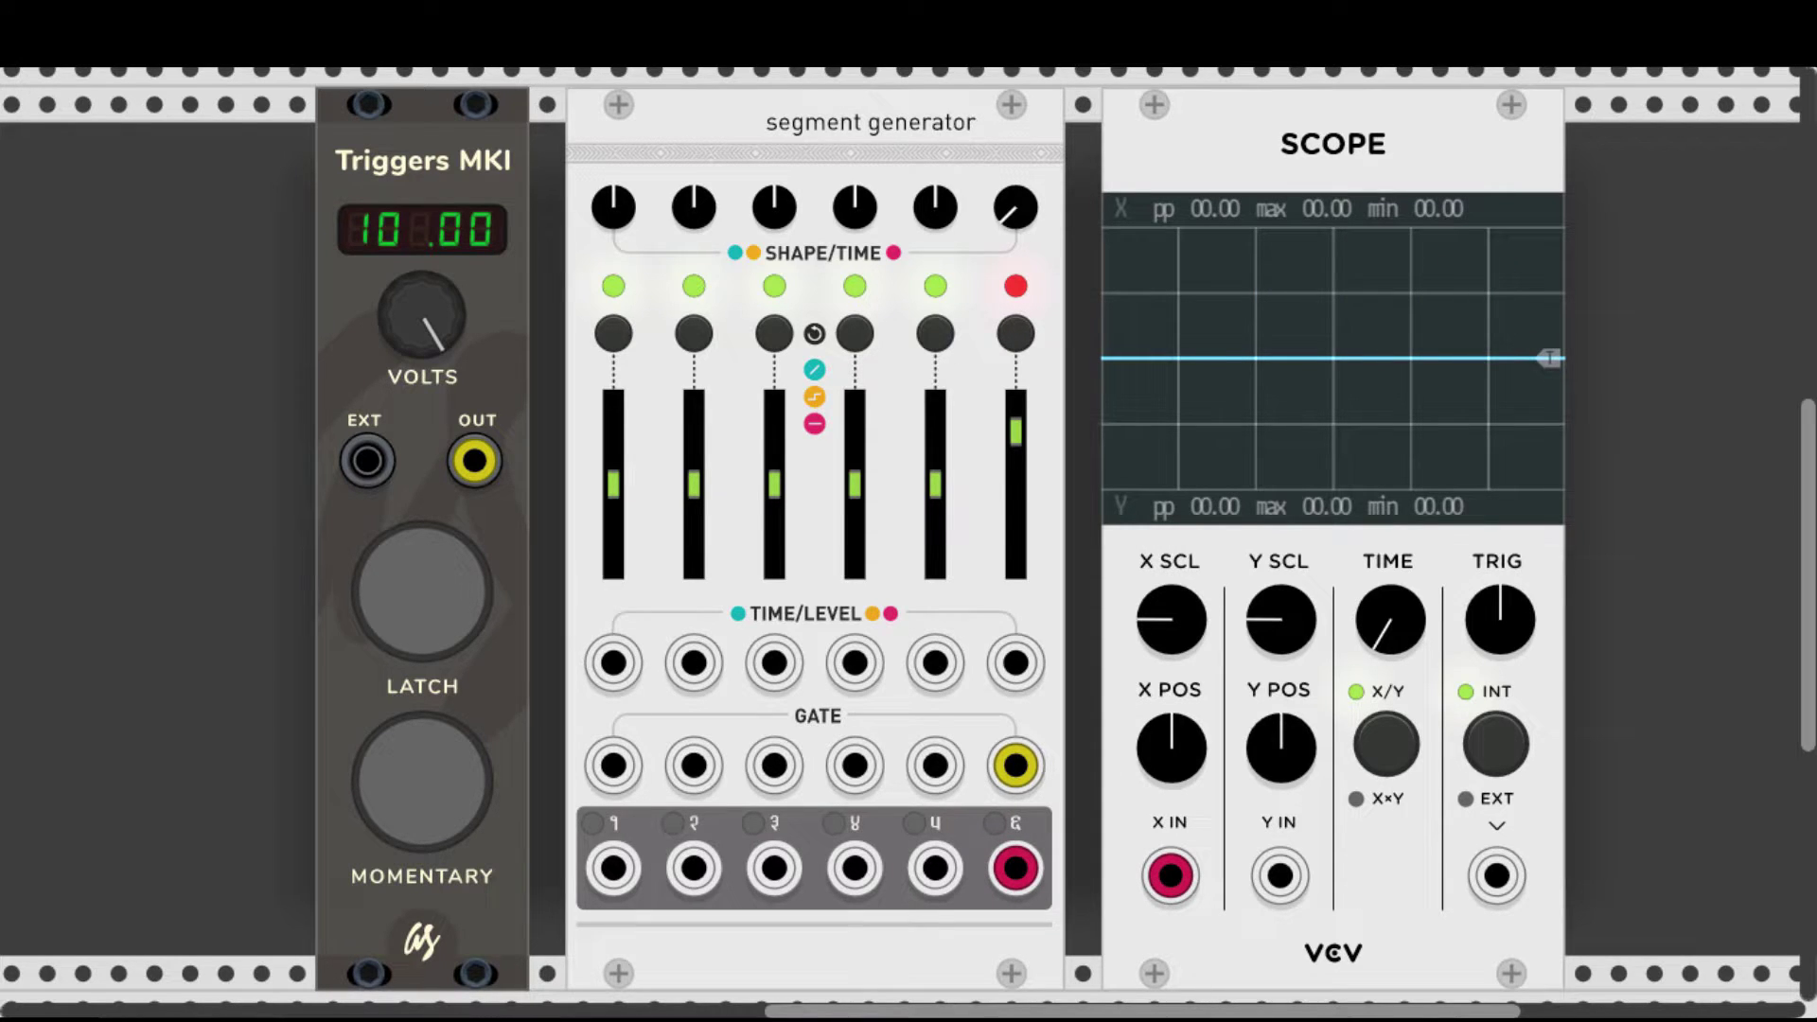
Lower the red sixth segment's level, turn its shape clockwise, and fire three test triggers.
left_click_drag(1016, 432, 1016, 510)
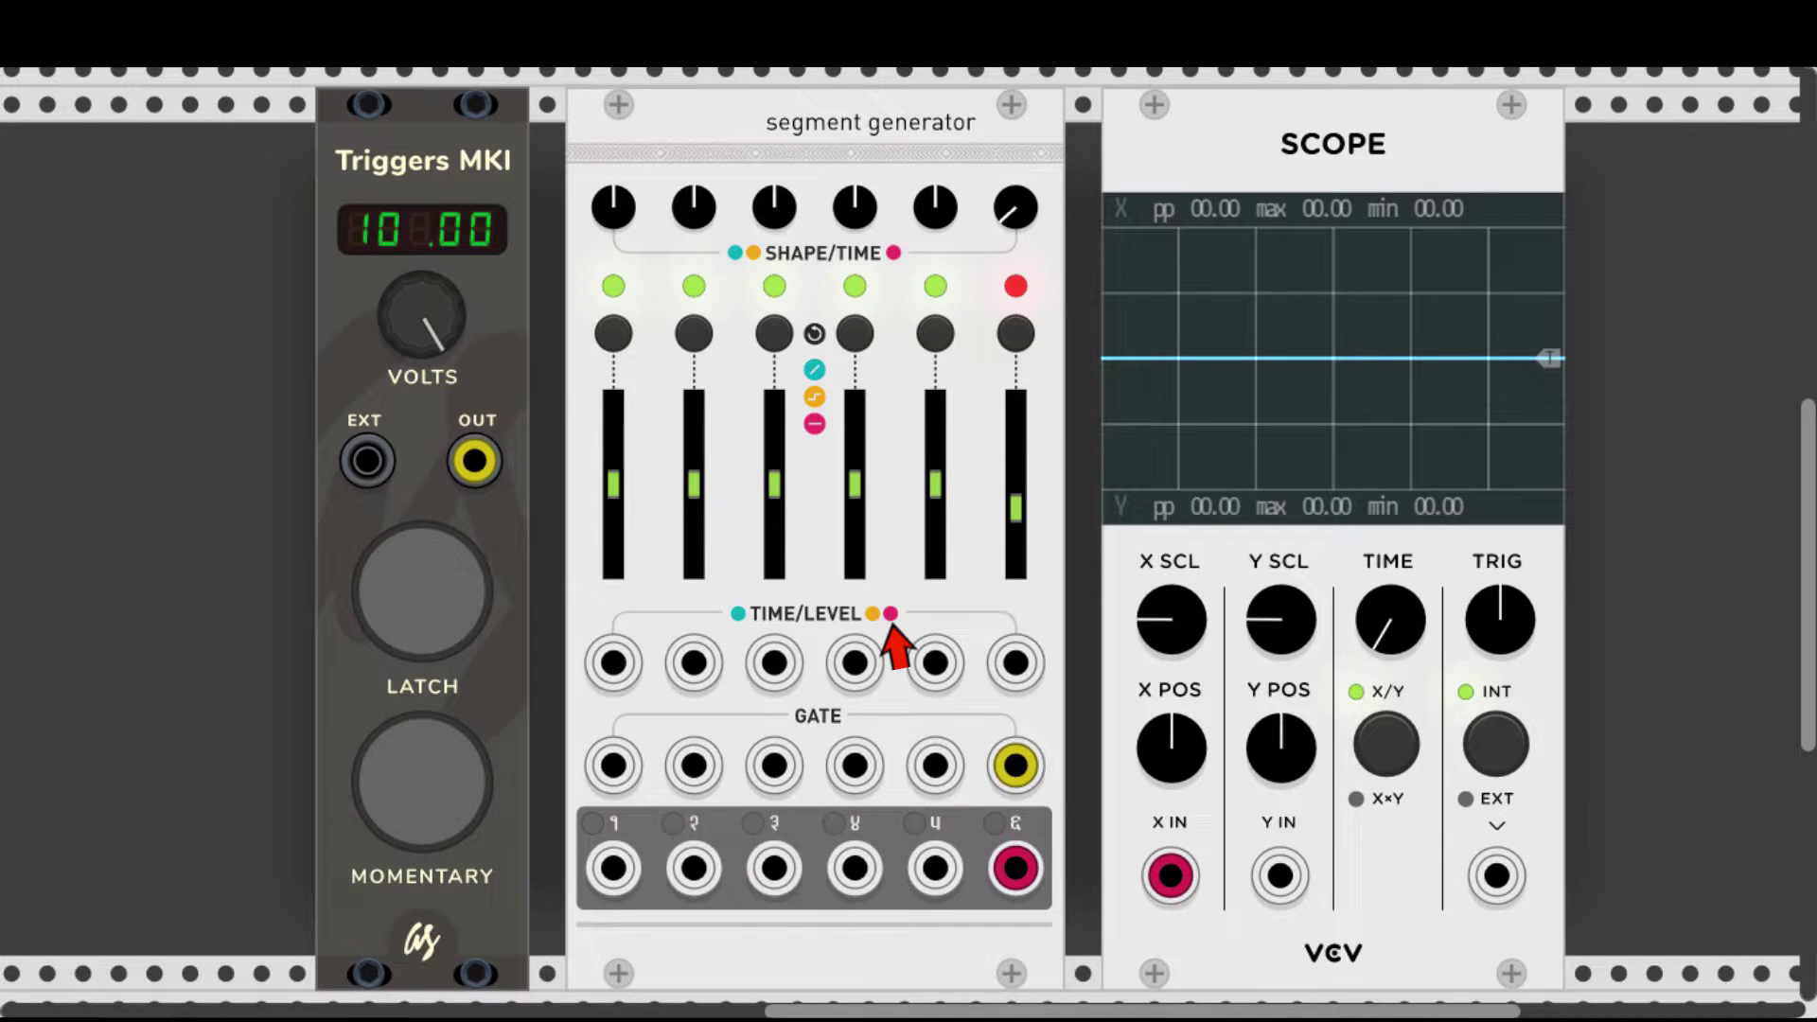
left_click_drag(1016, 209, 1016, 172)
left_click(434, 781)
left_click(434, 769)
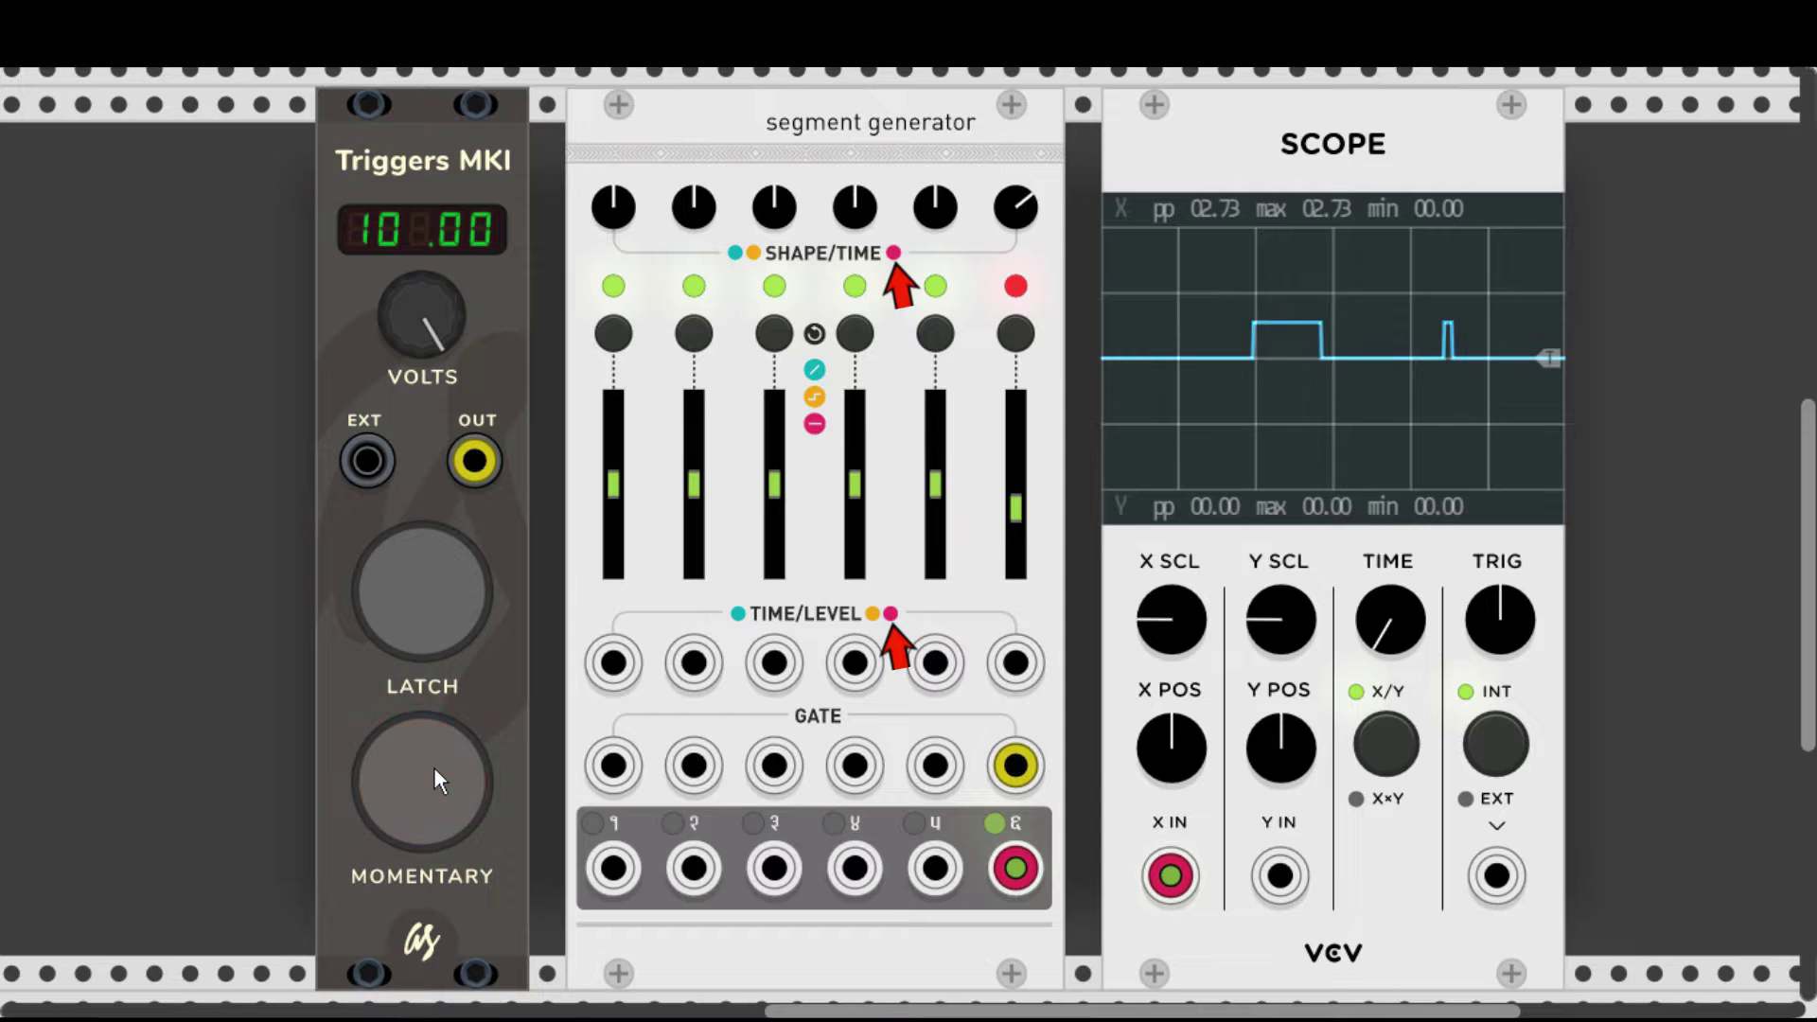
left_click(434, 768)
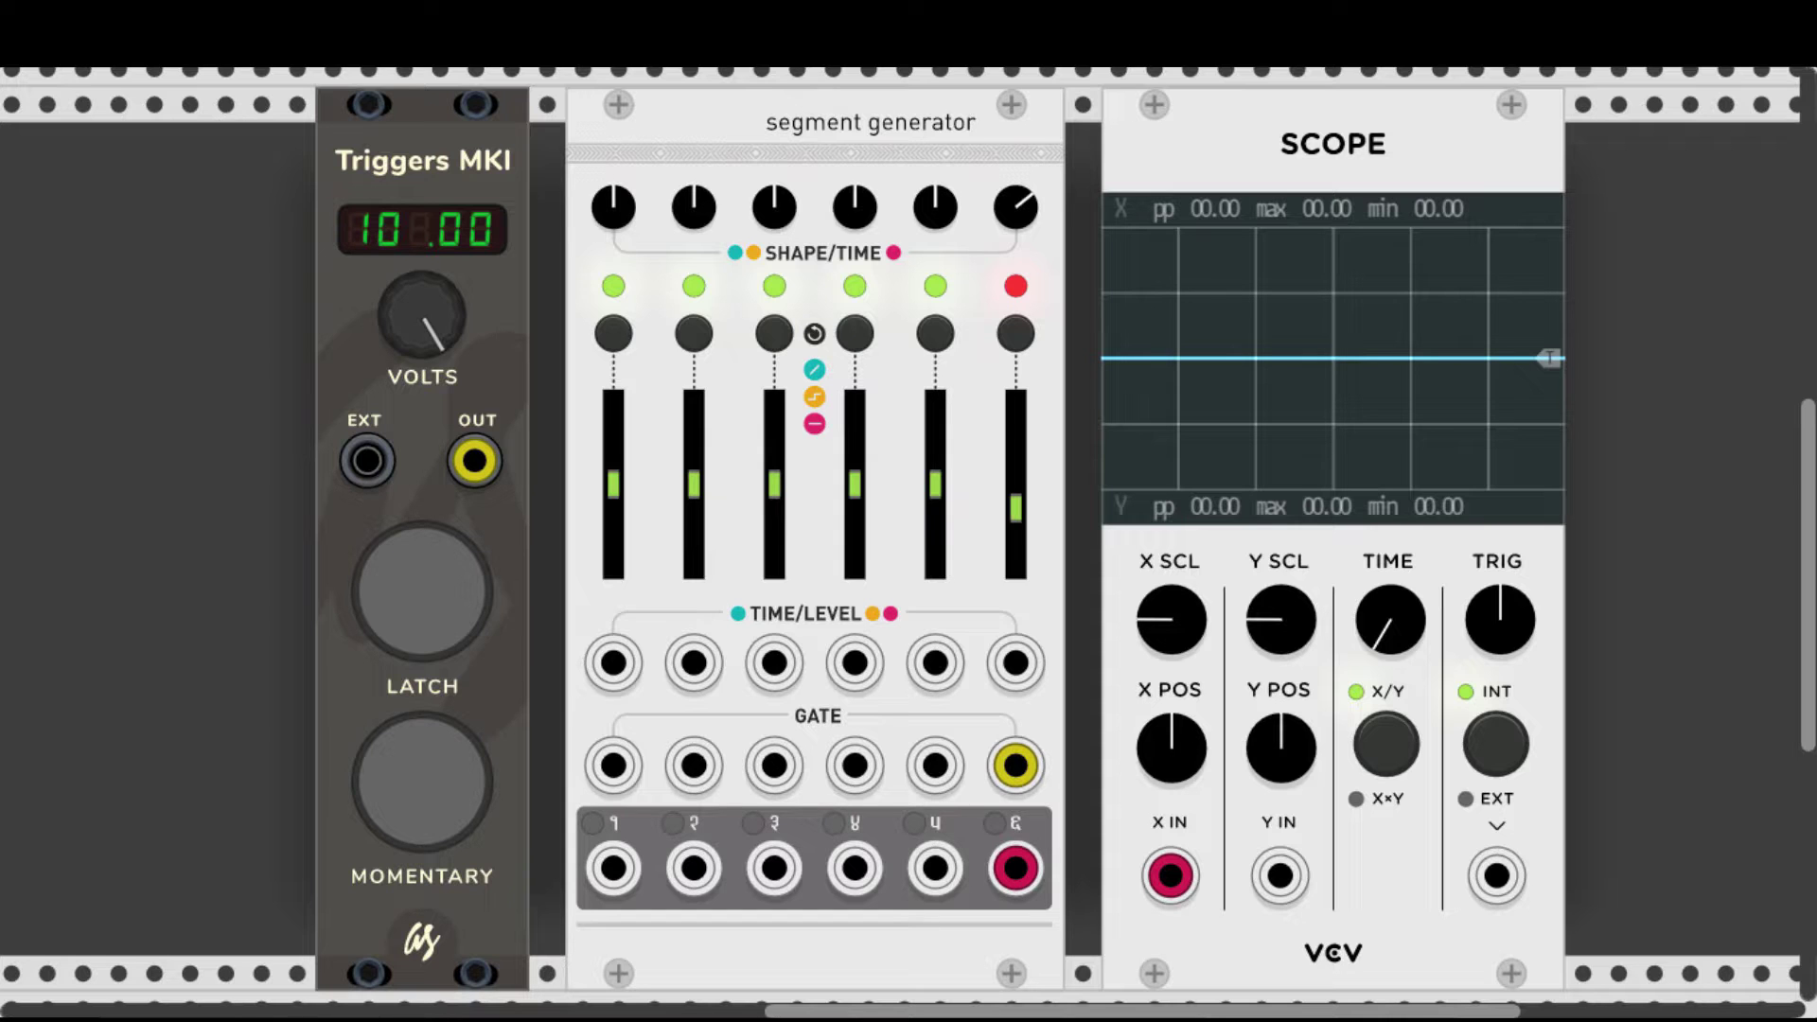
scroll(524, 621, "down", 5)
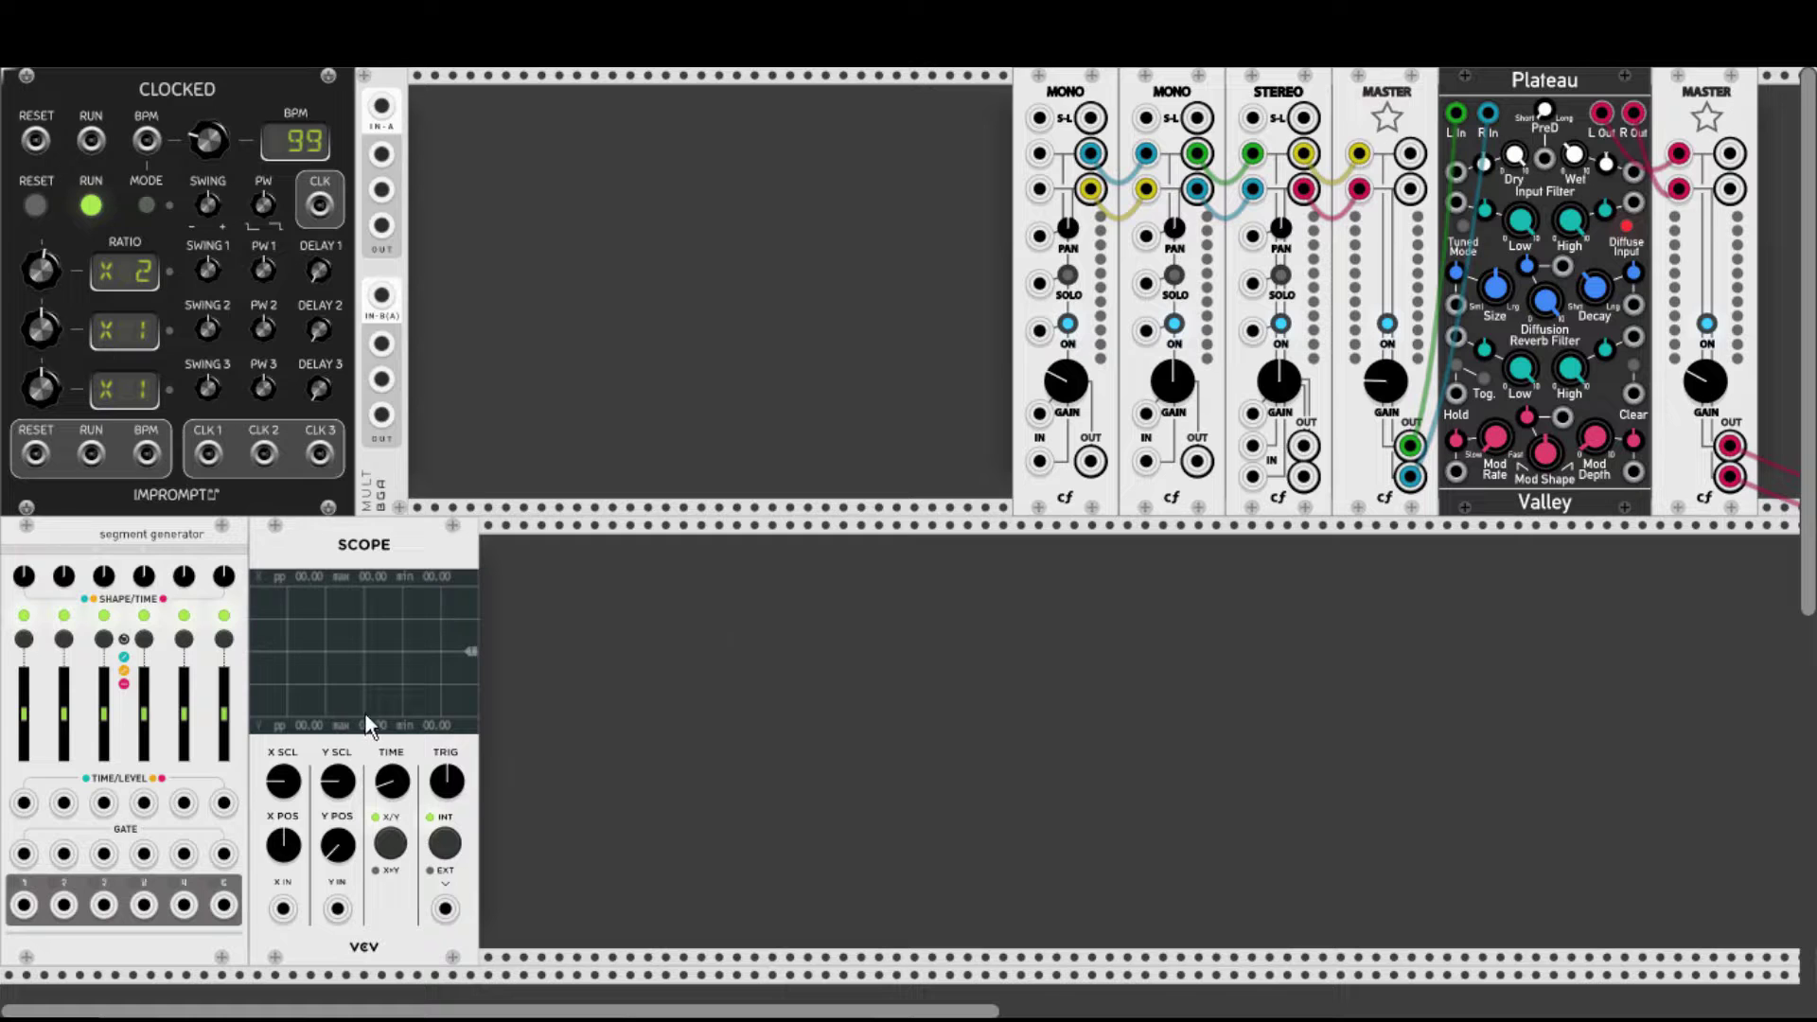
Cable the segment generator's sixth output to the Scope's X input and trigger that segment.
left_click_drag(225, 906, 283, 910)
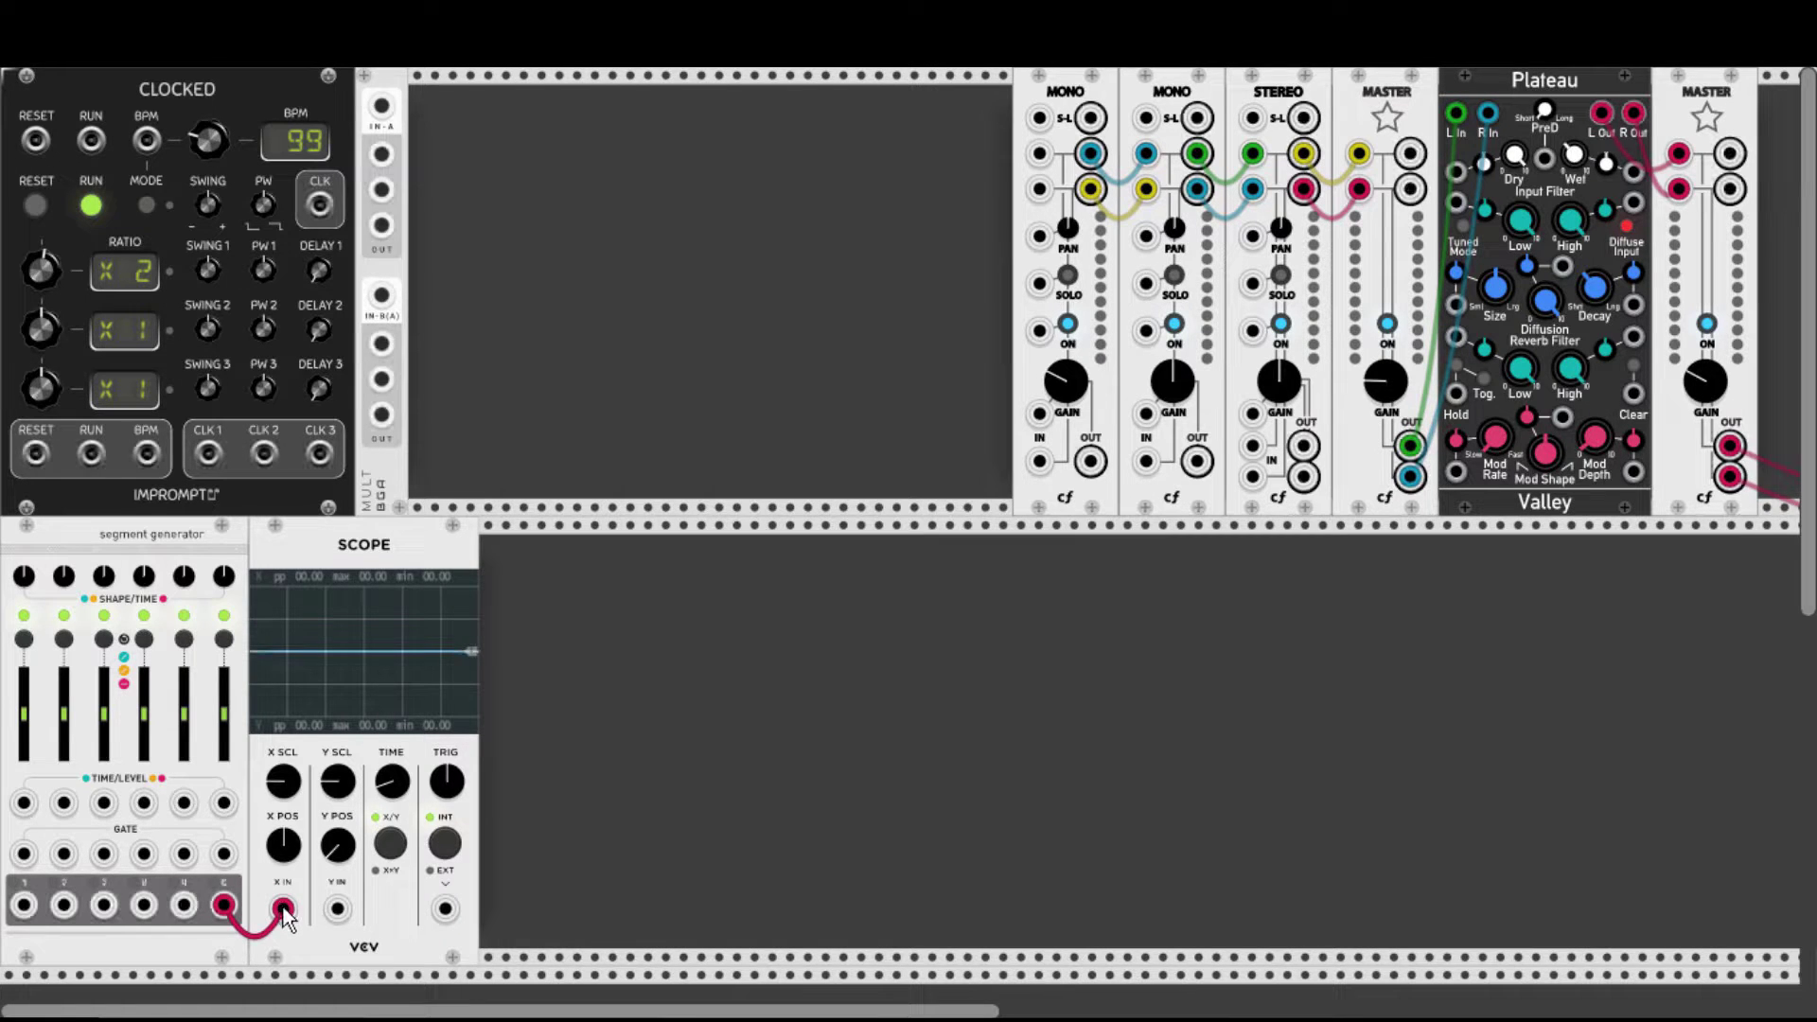
left_click(224, 640)
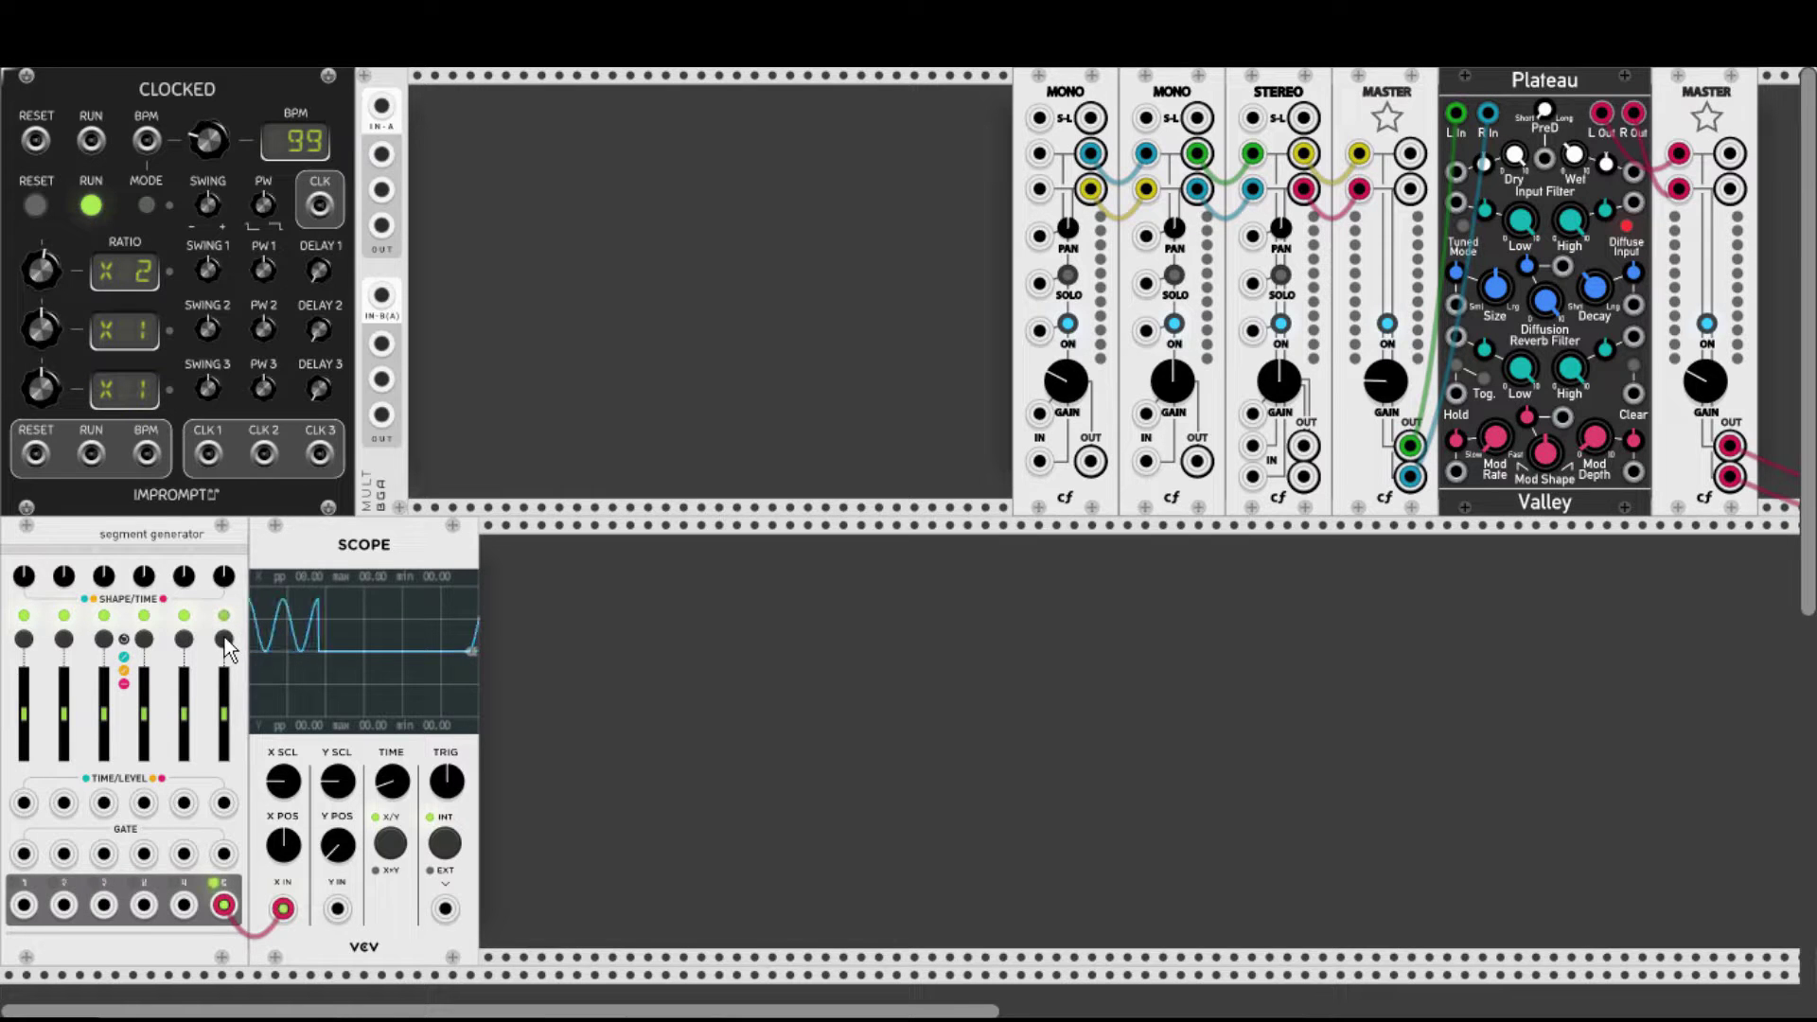
Set the sixth segment looping, speed it up, and reshape the wave into sawtooth, then triangle.
left_click(225, 640)
left_click(225, 640)
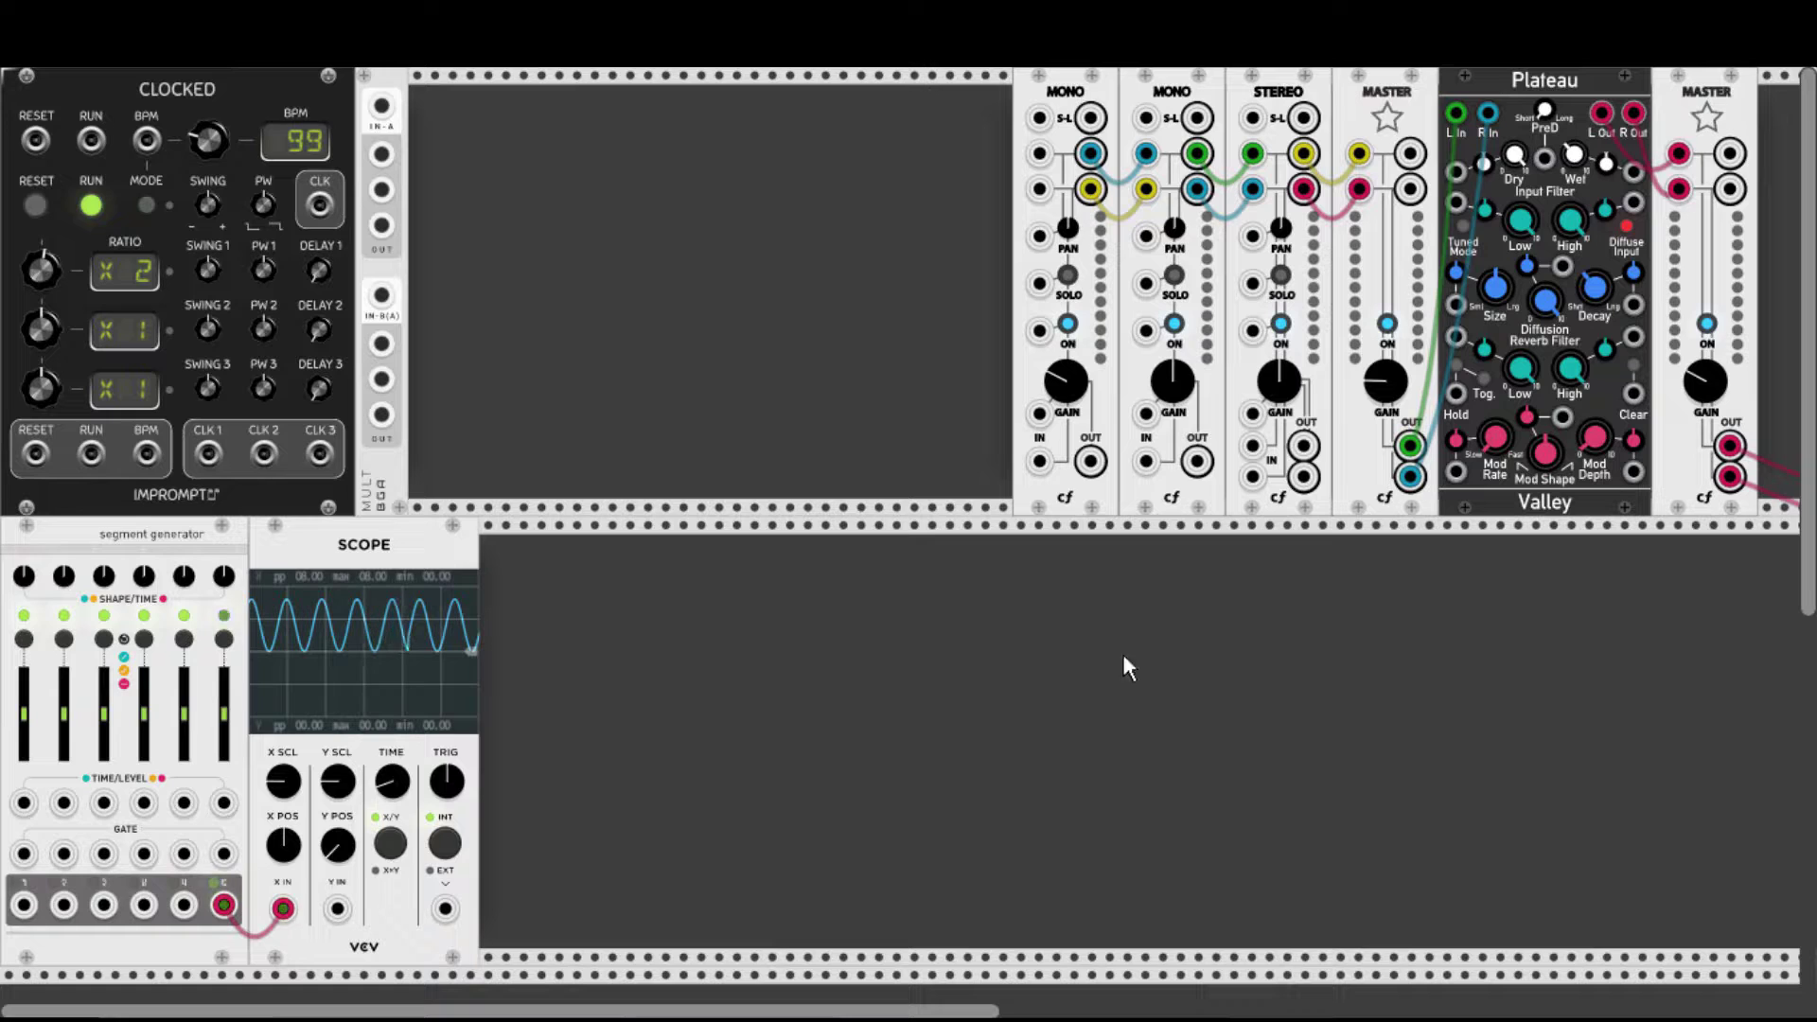
mouse_move(226, 722)
left_mouse_down()
mouse_move(226, 740)
mouse_move(224, 699)
left_mouse_up()
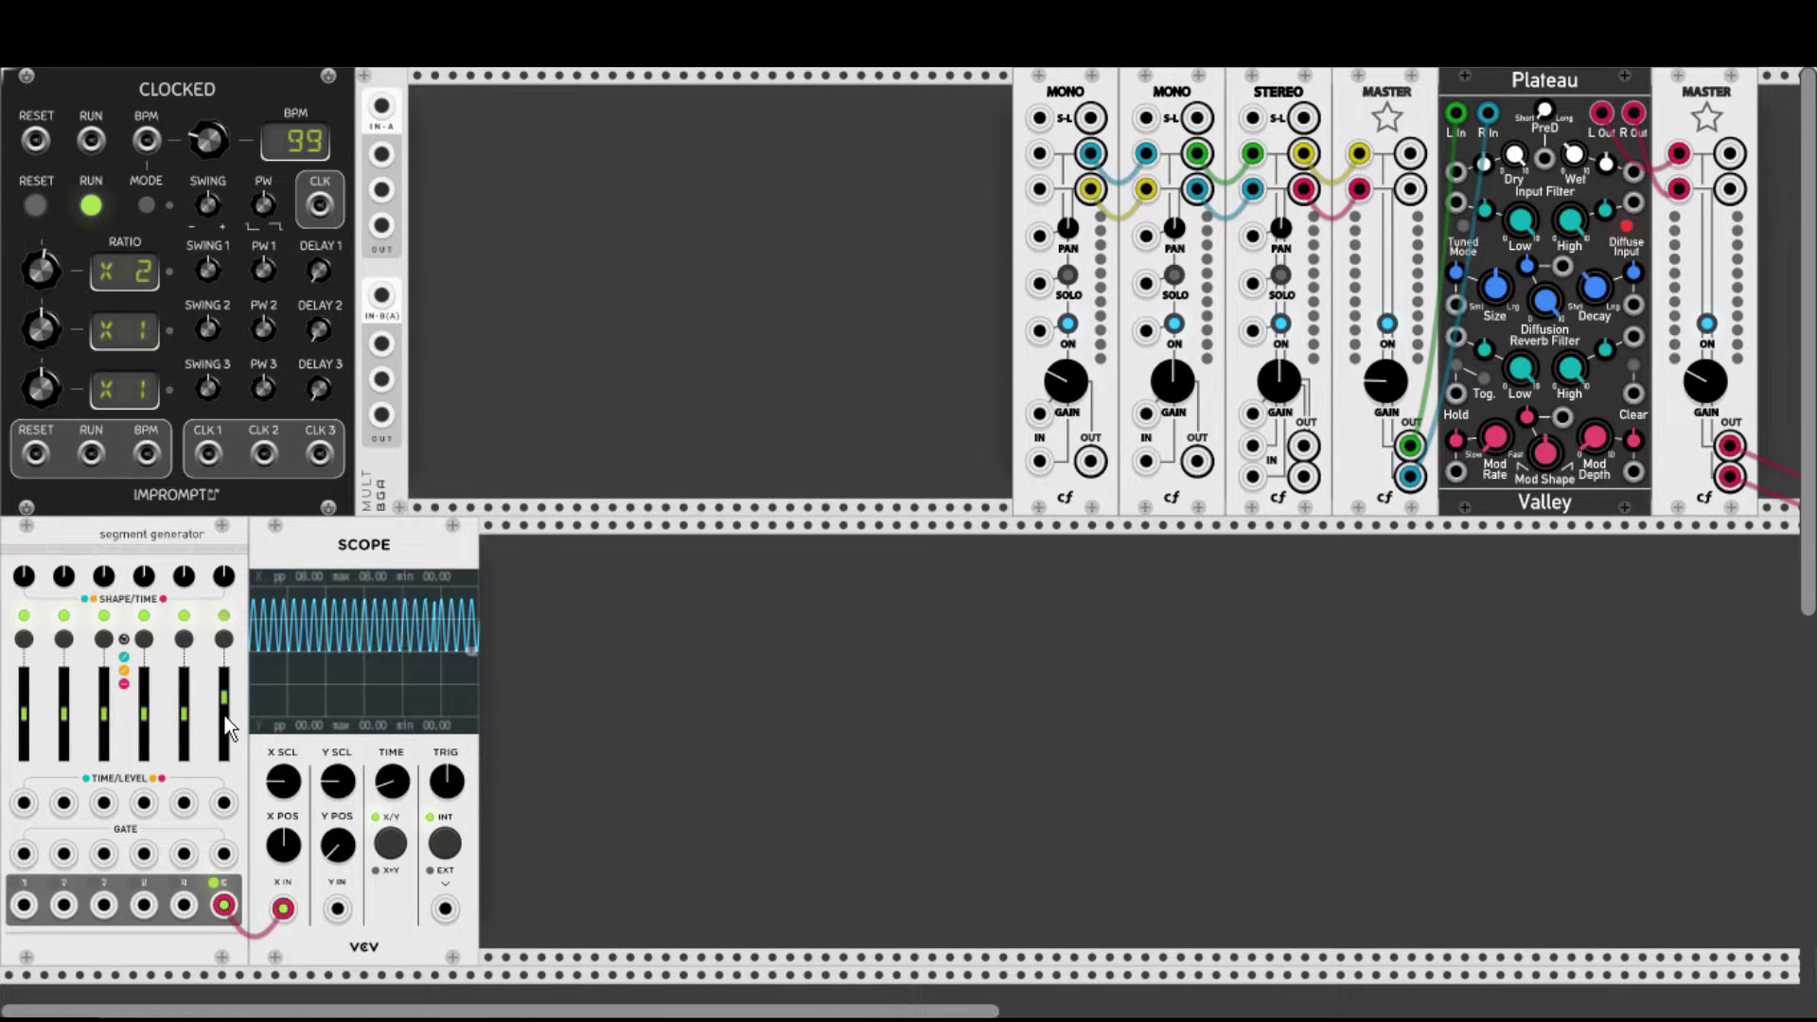
left_click_drag(224, 576, 227, 715)
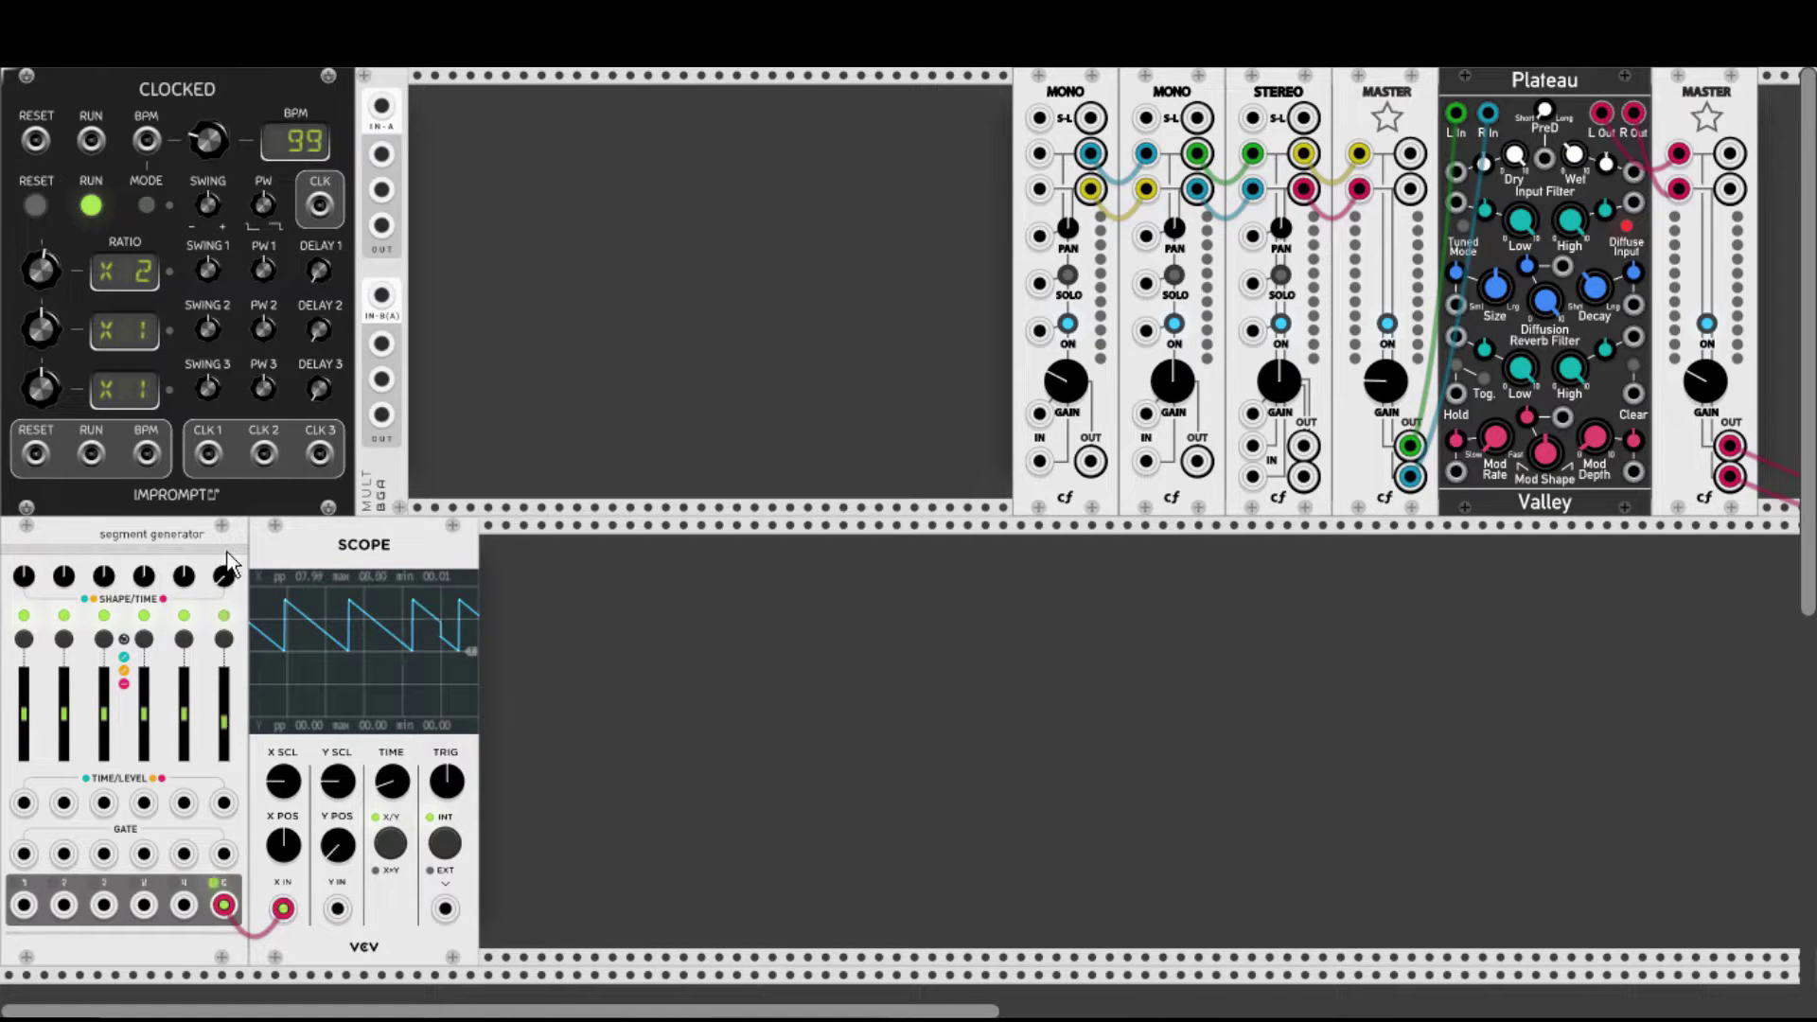
mouse_move(223, 575)
left_mouse_down()
mouse_move(224, 612)
mouse_move(227, 587)
left_mouse_up()
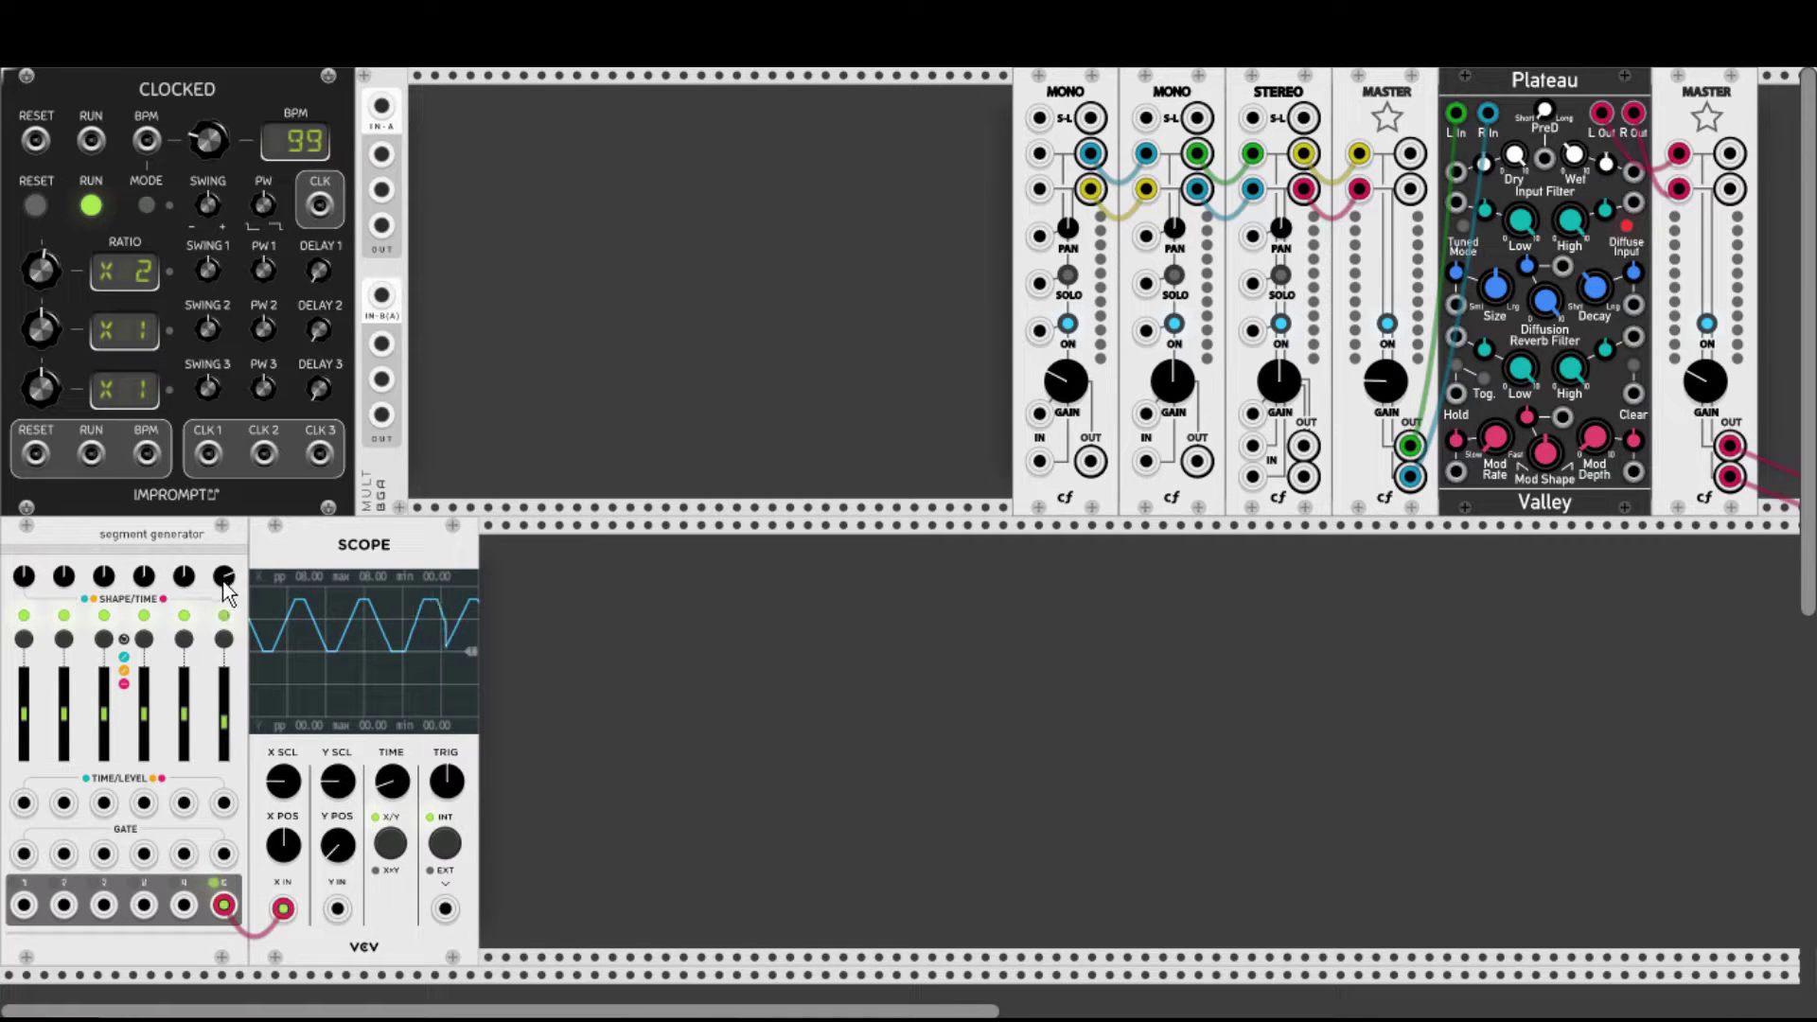
left_click_drag(227, 592, 227, 573)
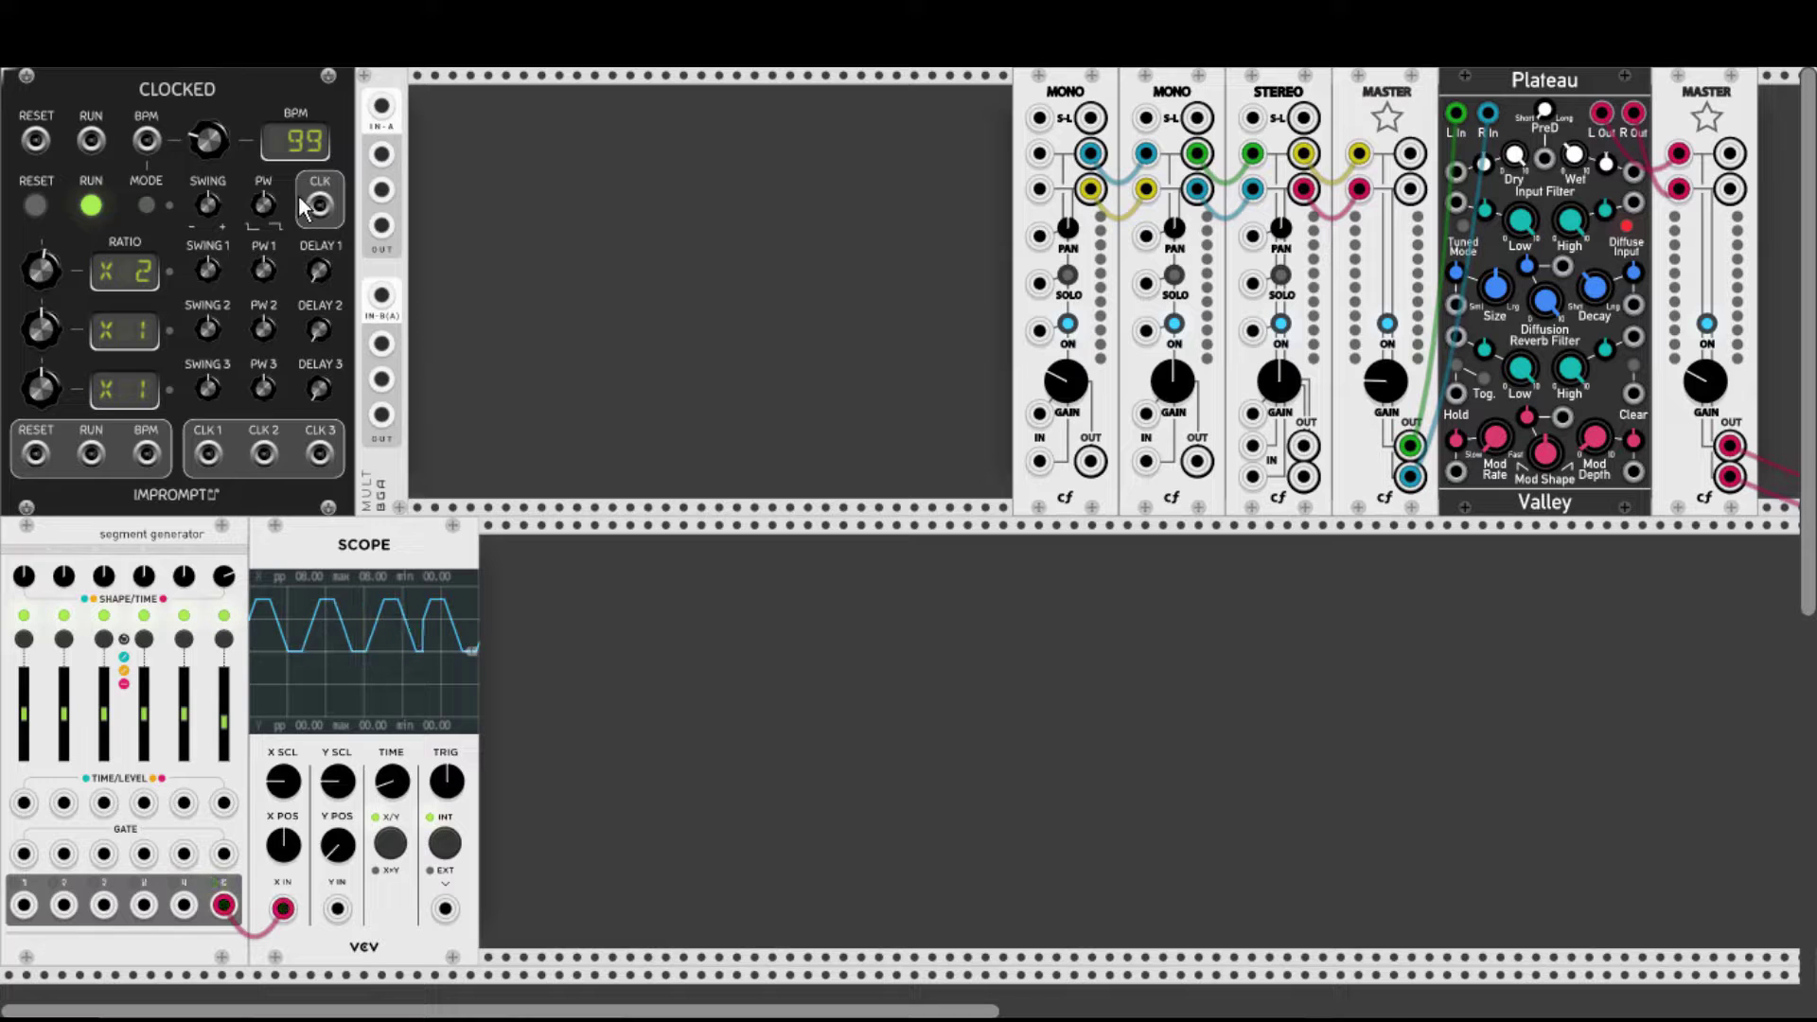
Patch the Clocked clock through the MULT to gate input 6 and raise slider 6.
left_click_drag(319, 206, 224, 853)
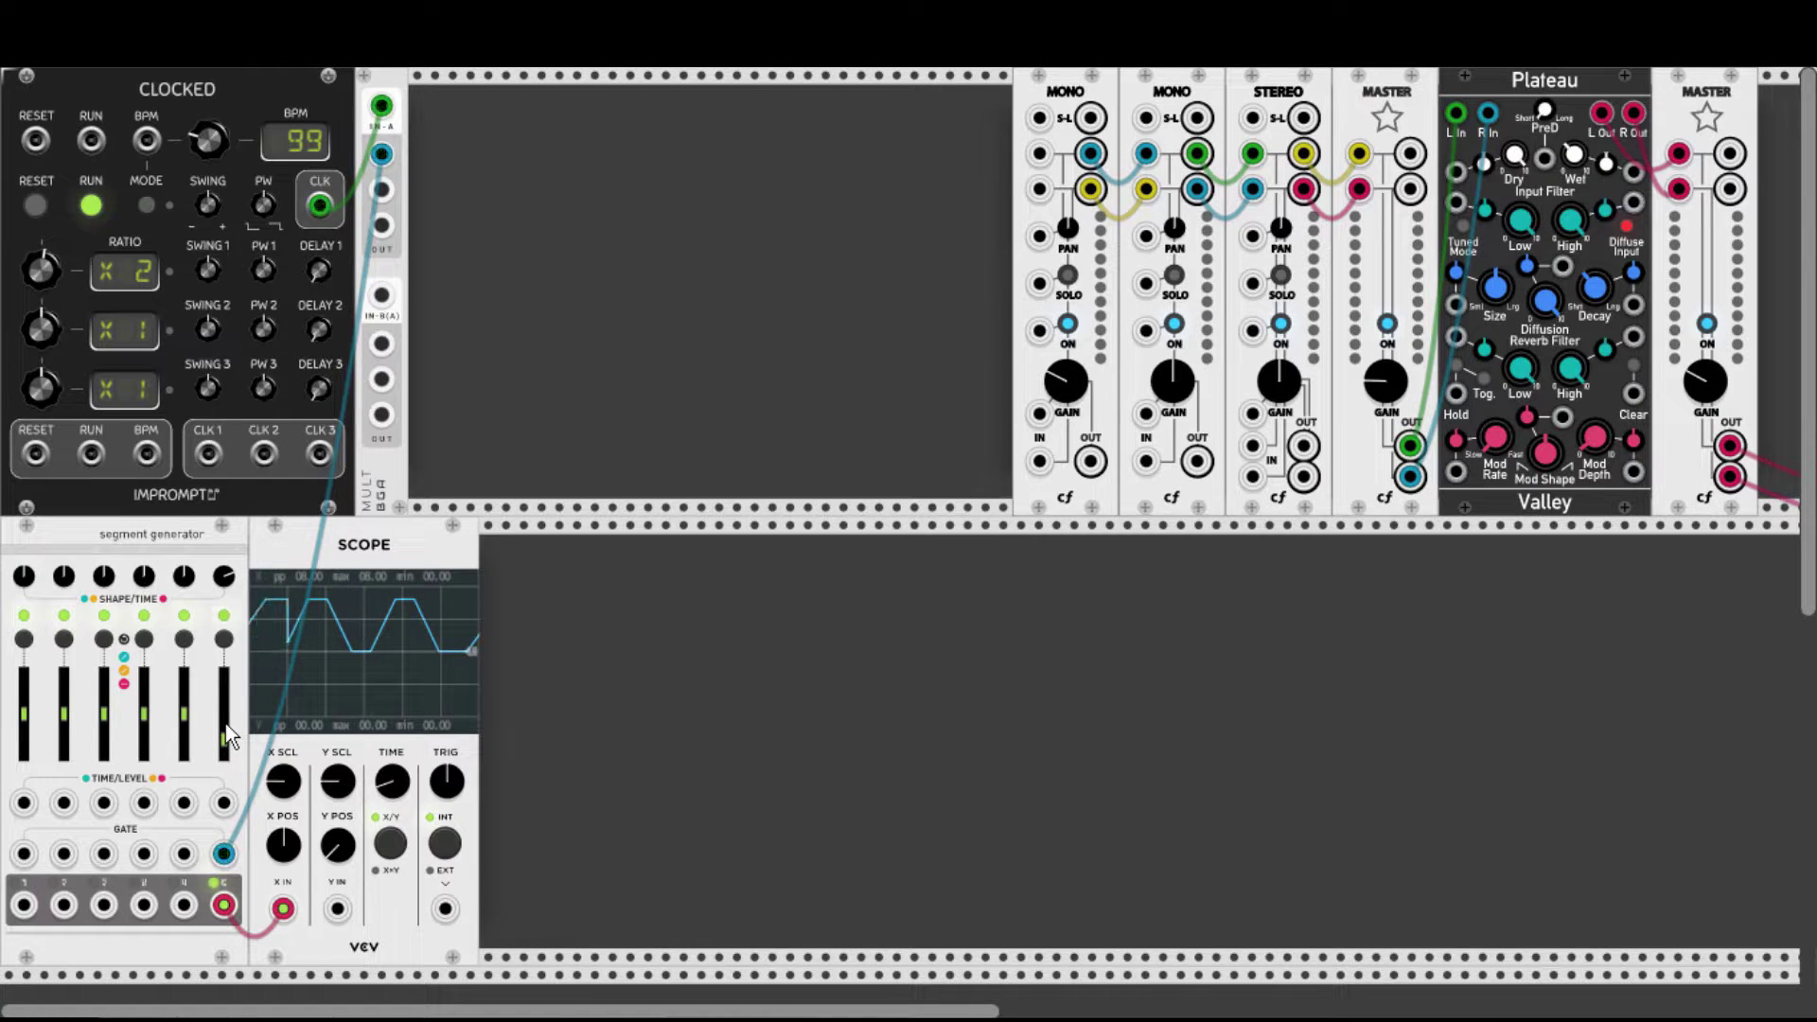
left_click_drag(224, 736, 223, 713)
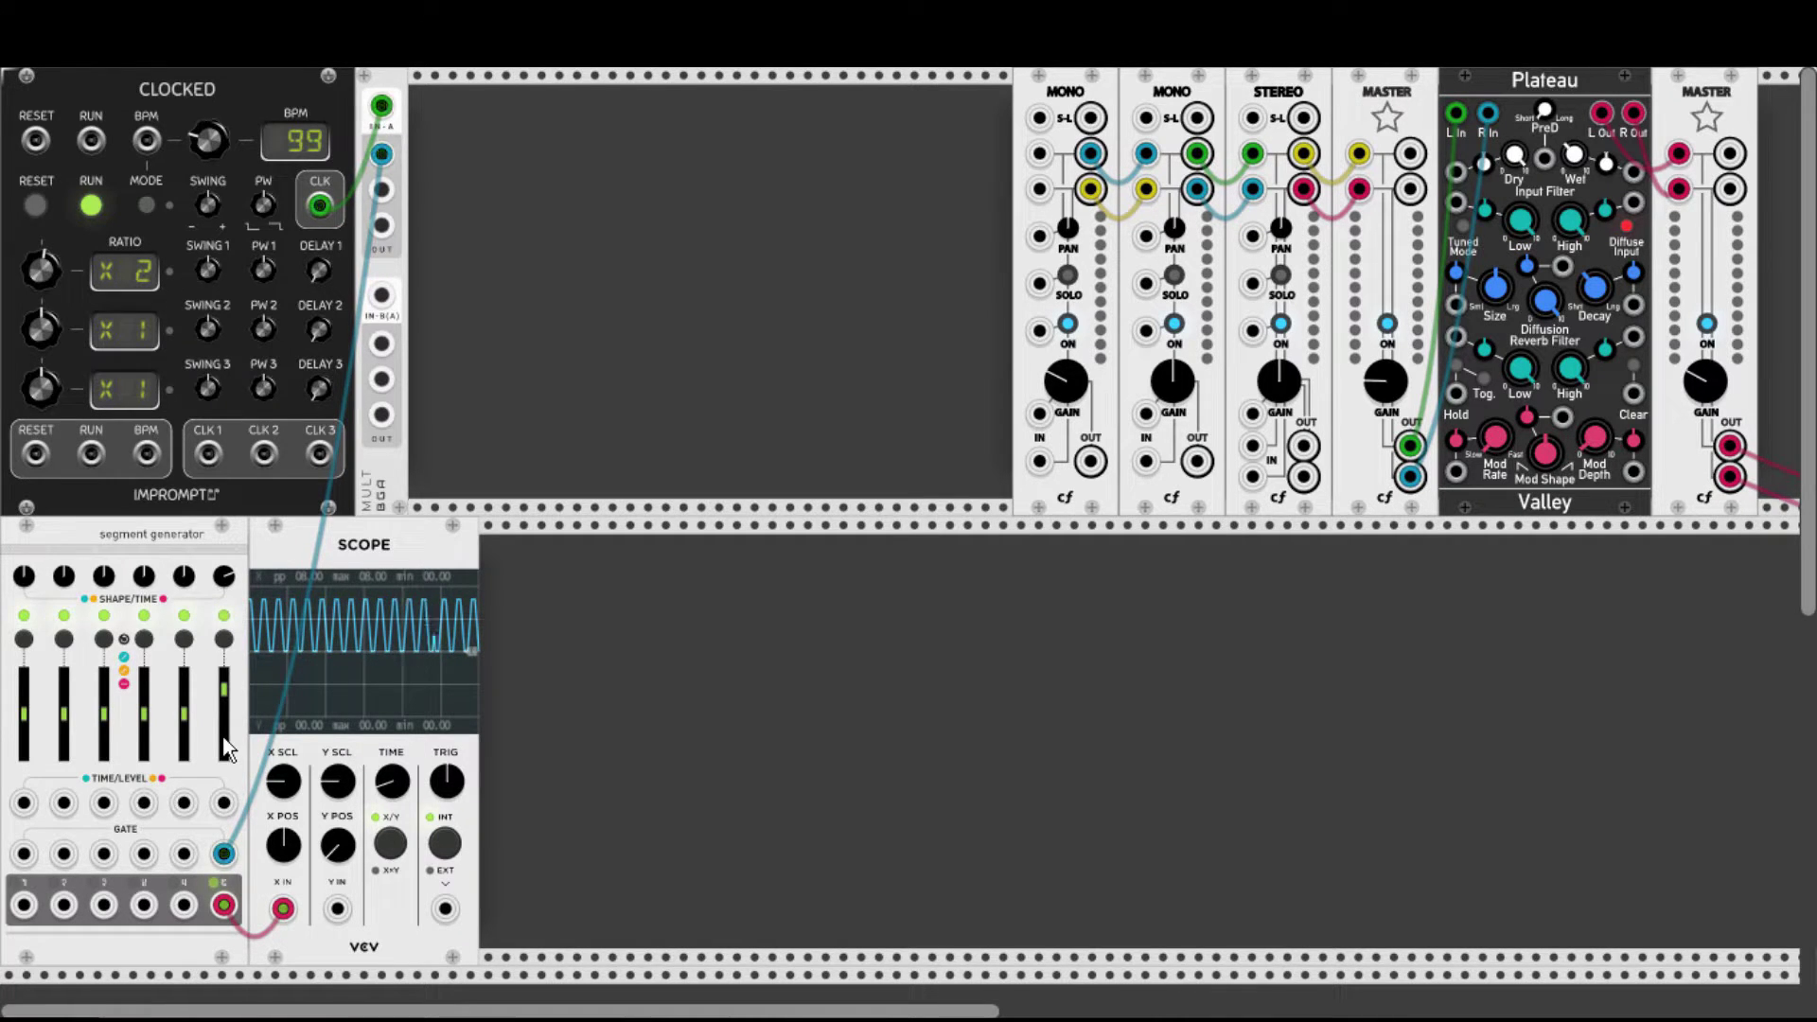
Add an FM-OP oscillator, duplicate it, and add a Turing Machine from the module browser.
right_click(841, 614)
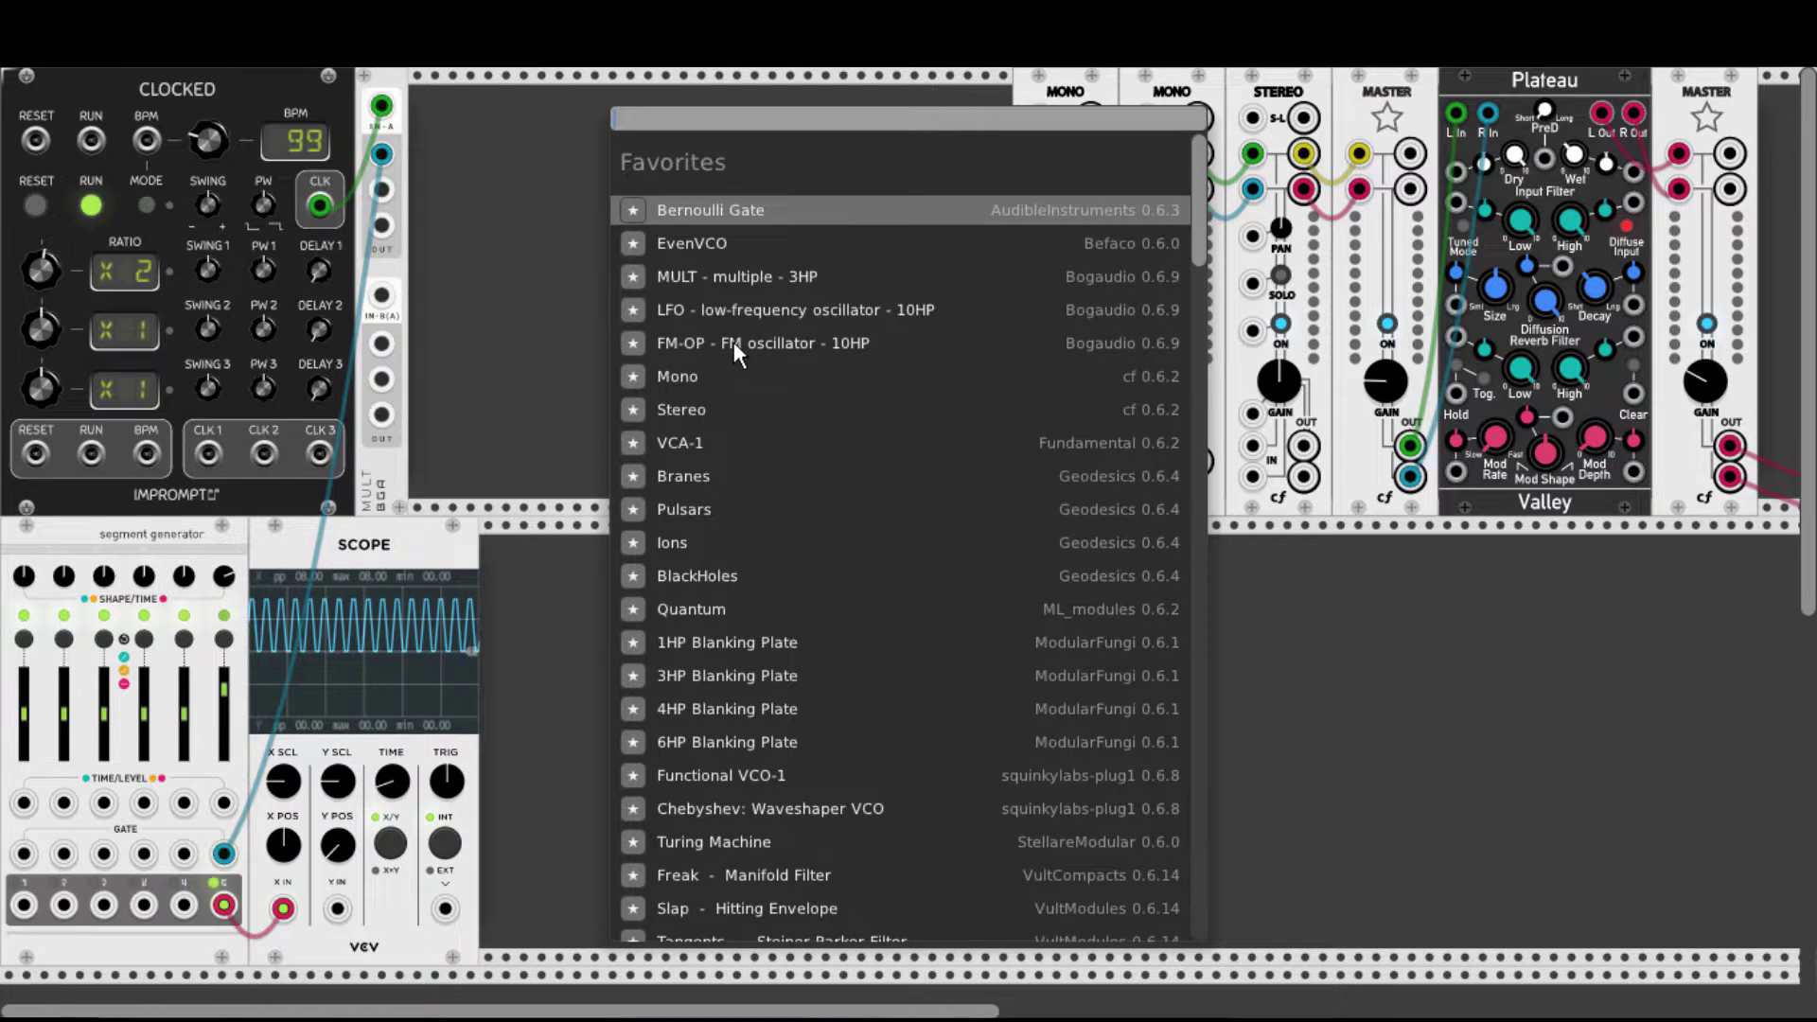
left_click(735, 343)
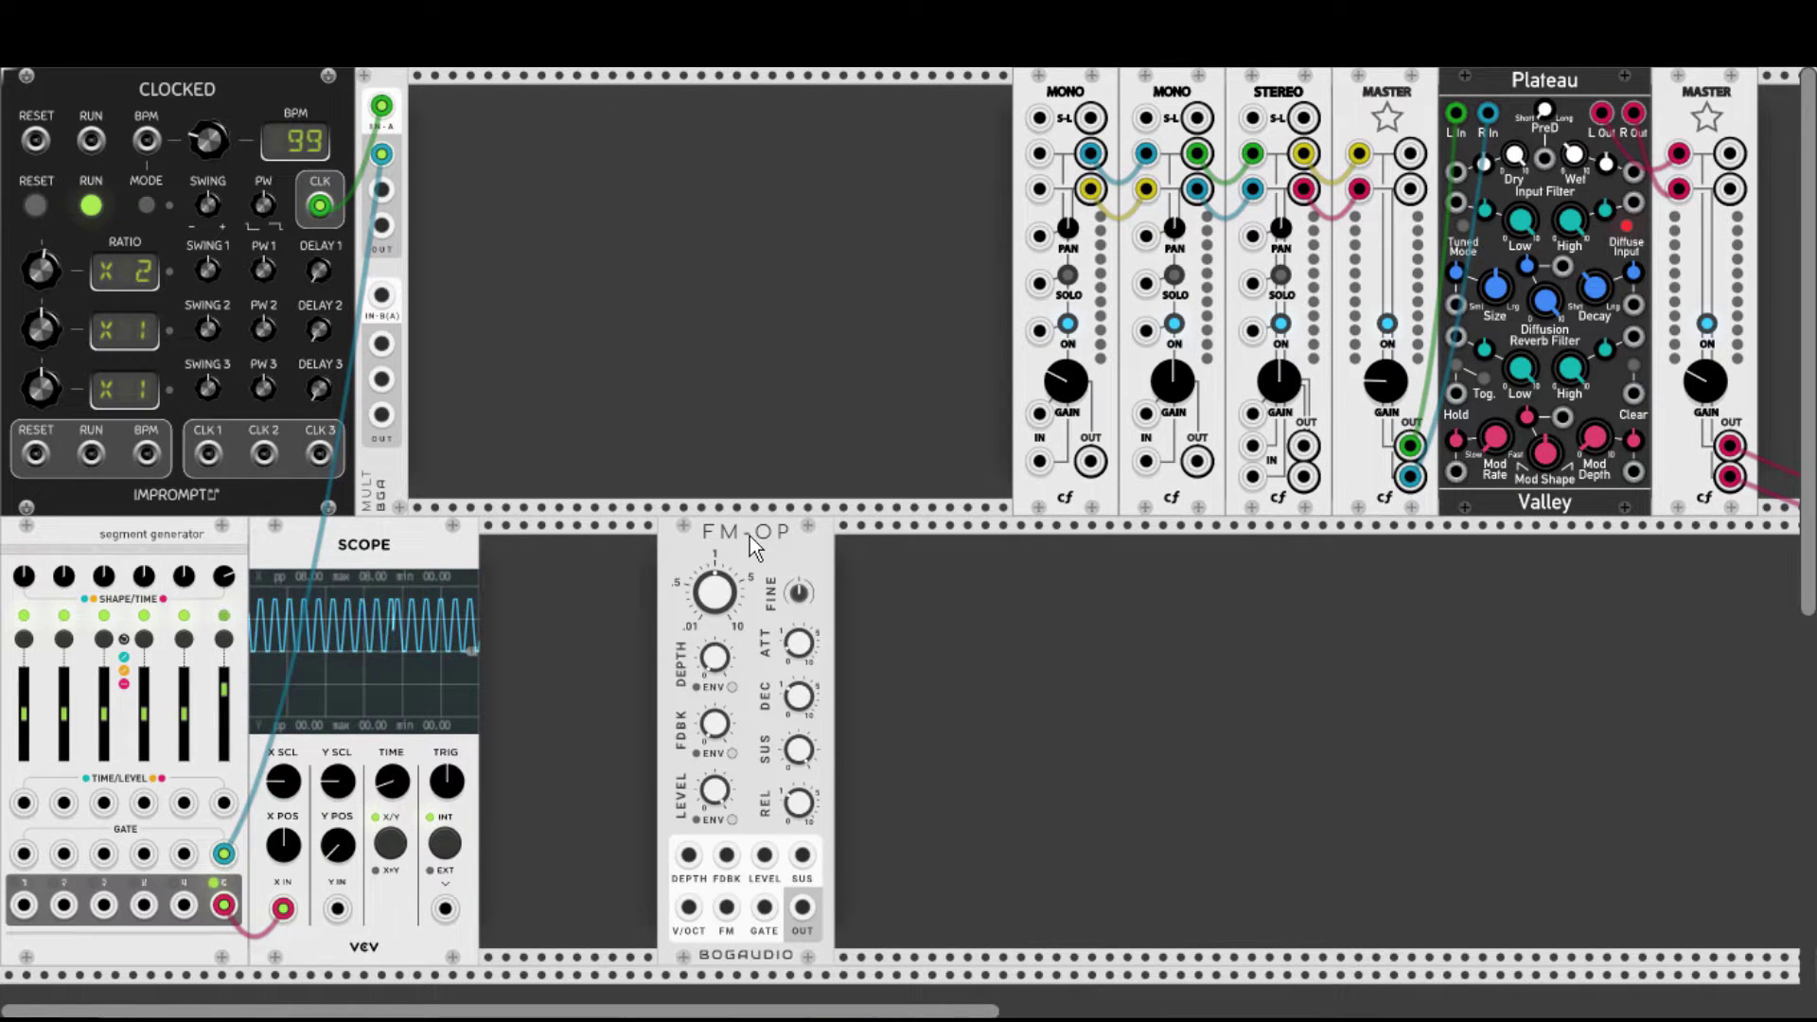
key("ctrl+d")
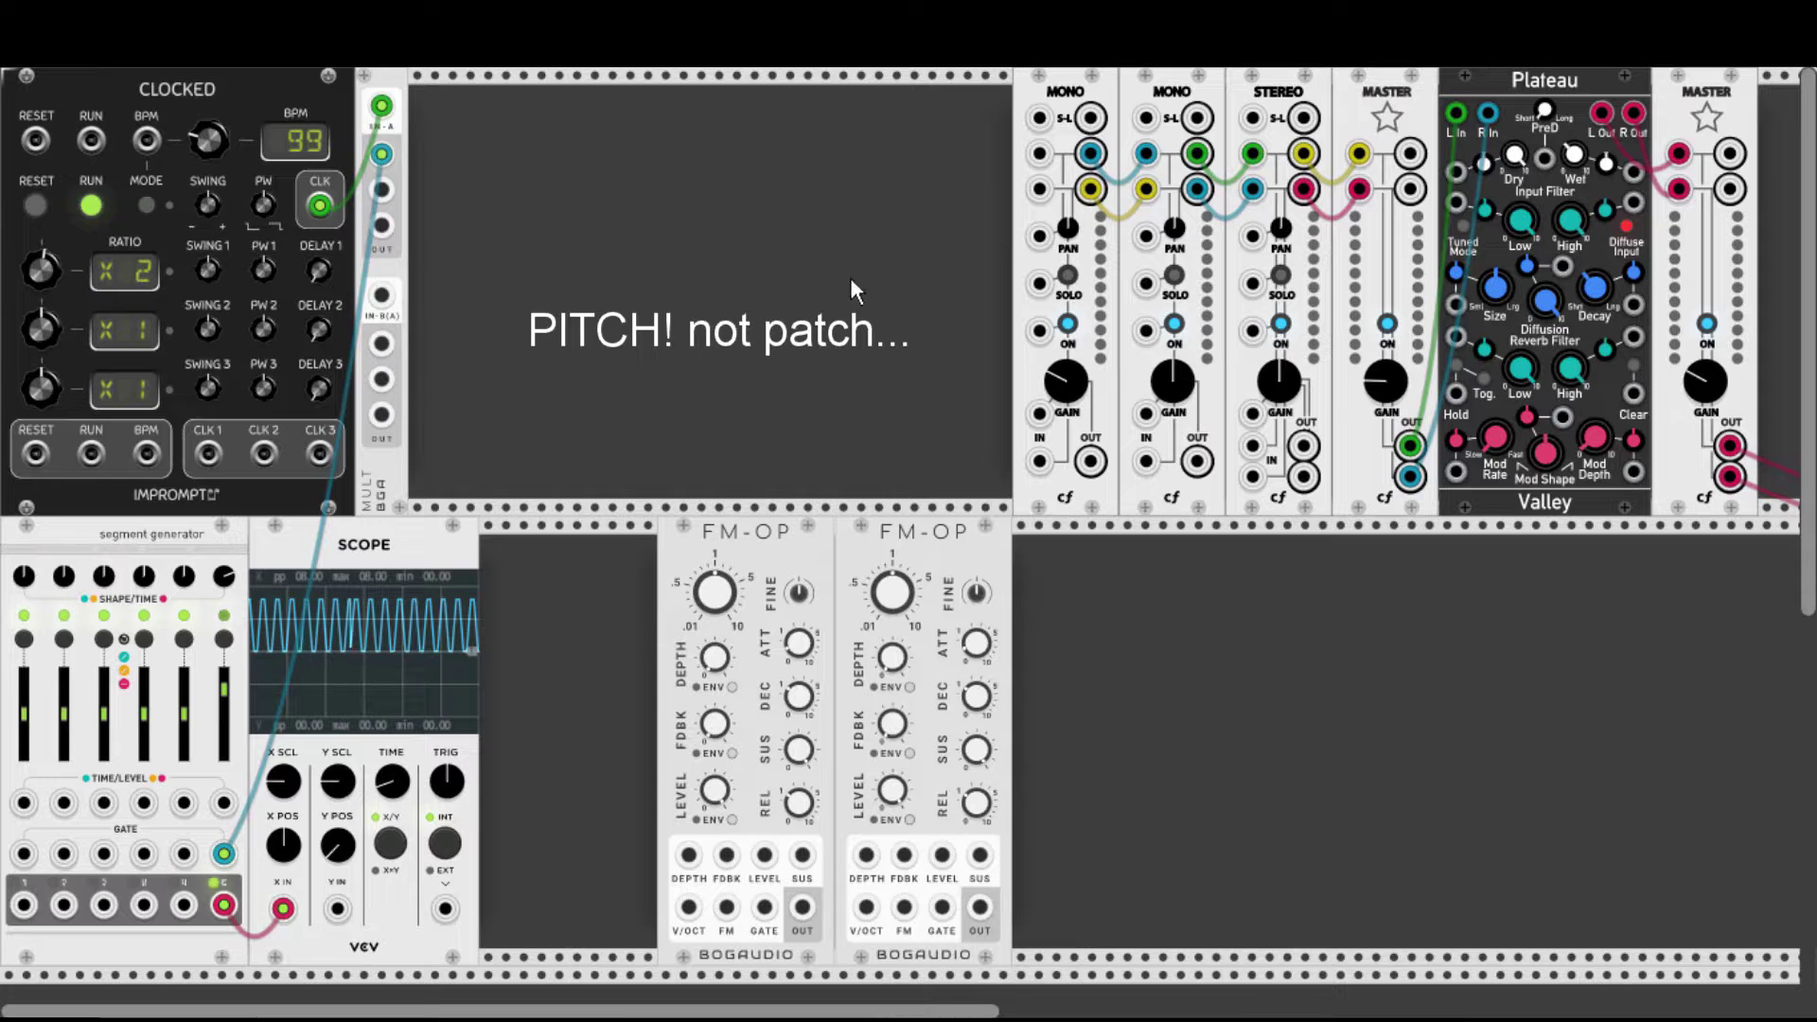
right_click(558, 212)
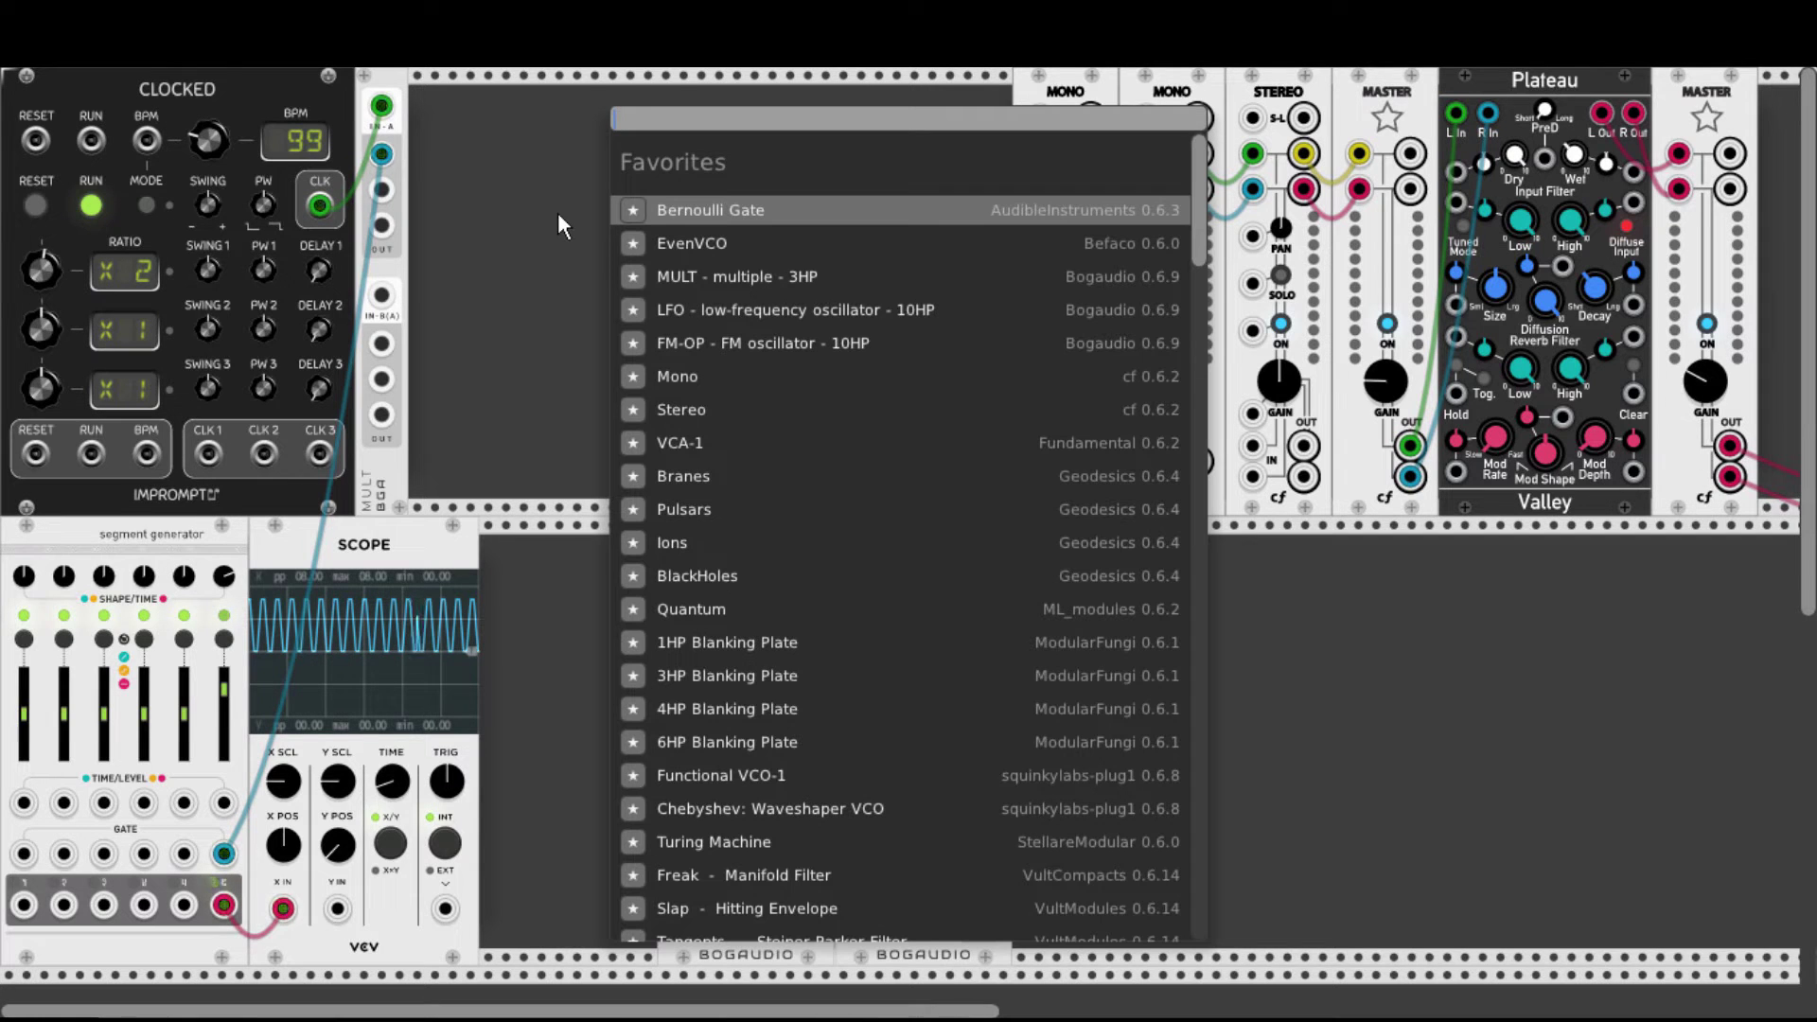
left_click(701, 842)
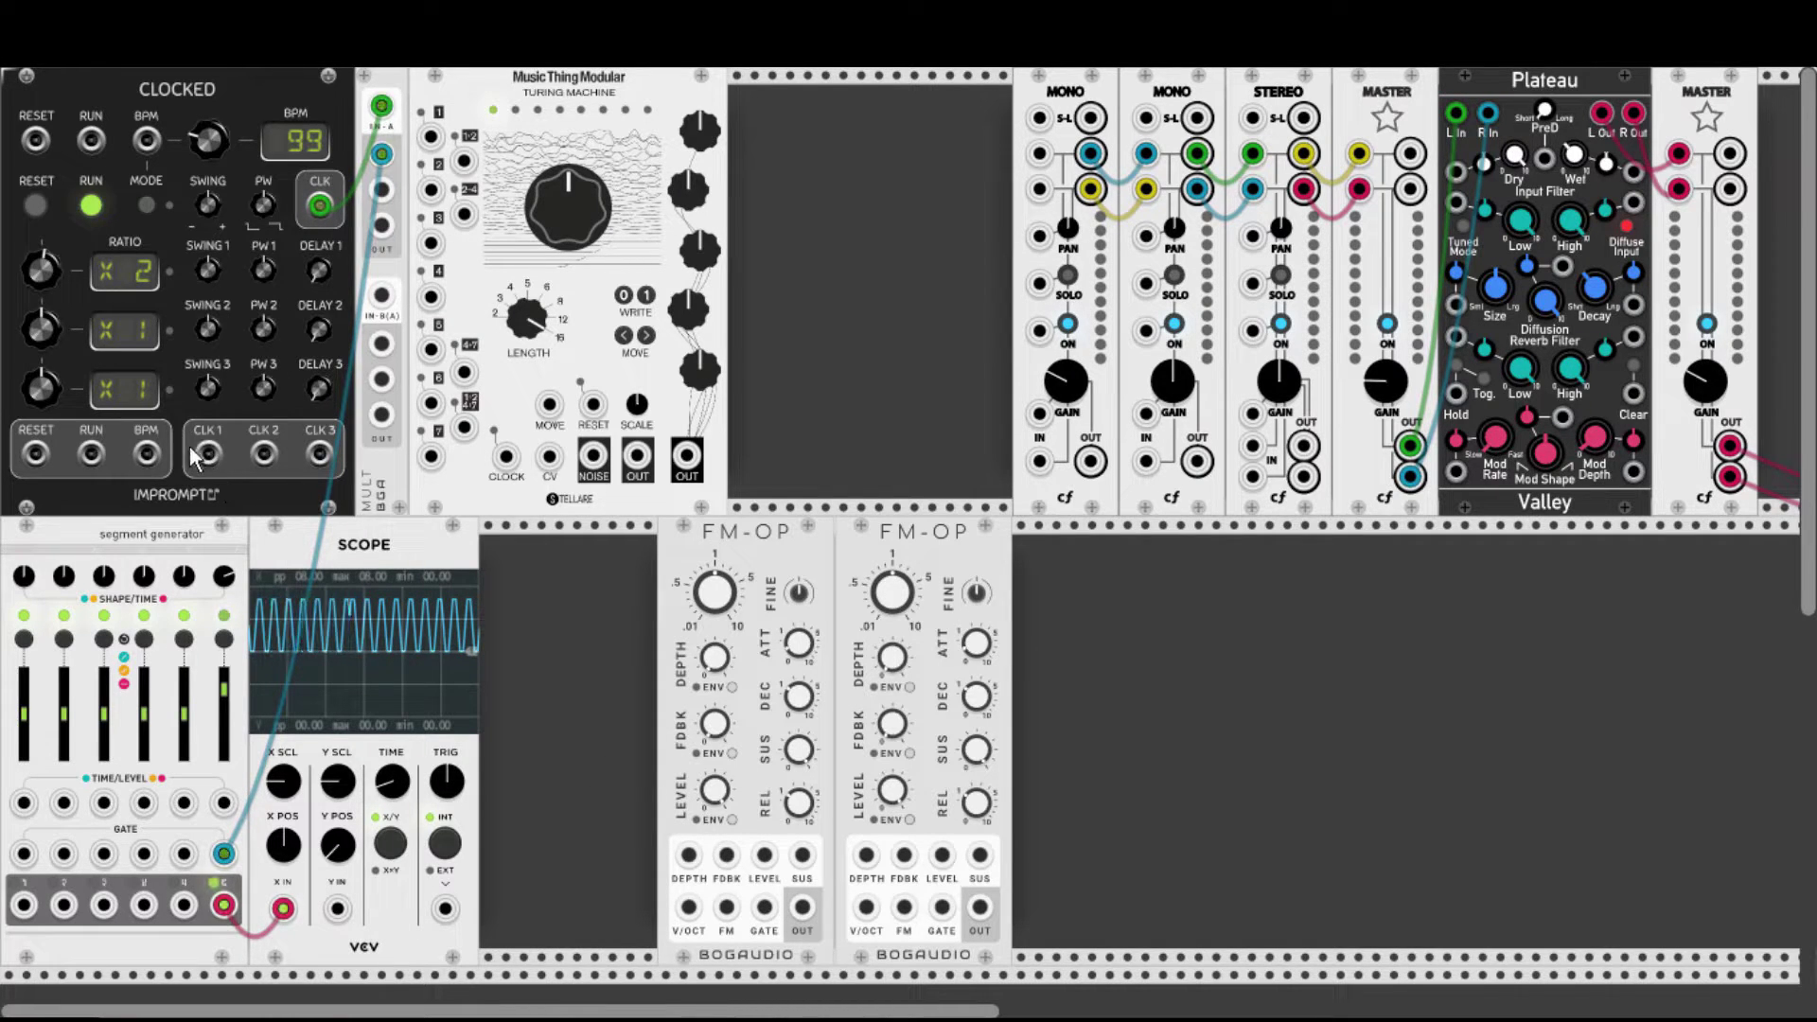
Clock the Turing Machine from CLOCKED's CLK1 and add a Quantum quantizer with four notes enabled.
left_click_drag(207, 454, 506, 457)
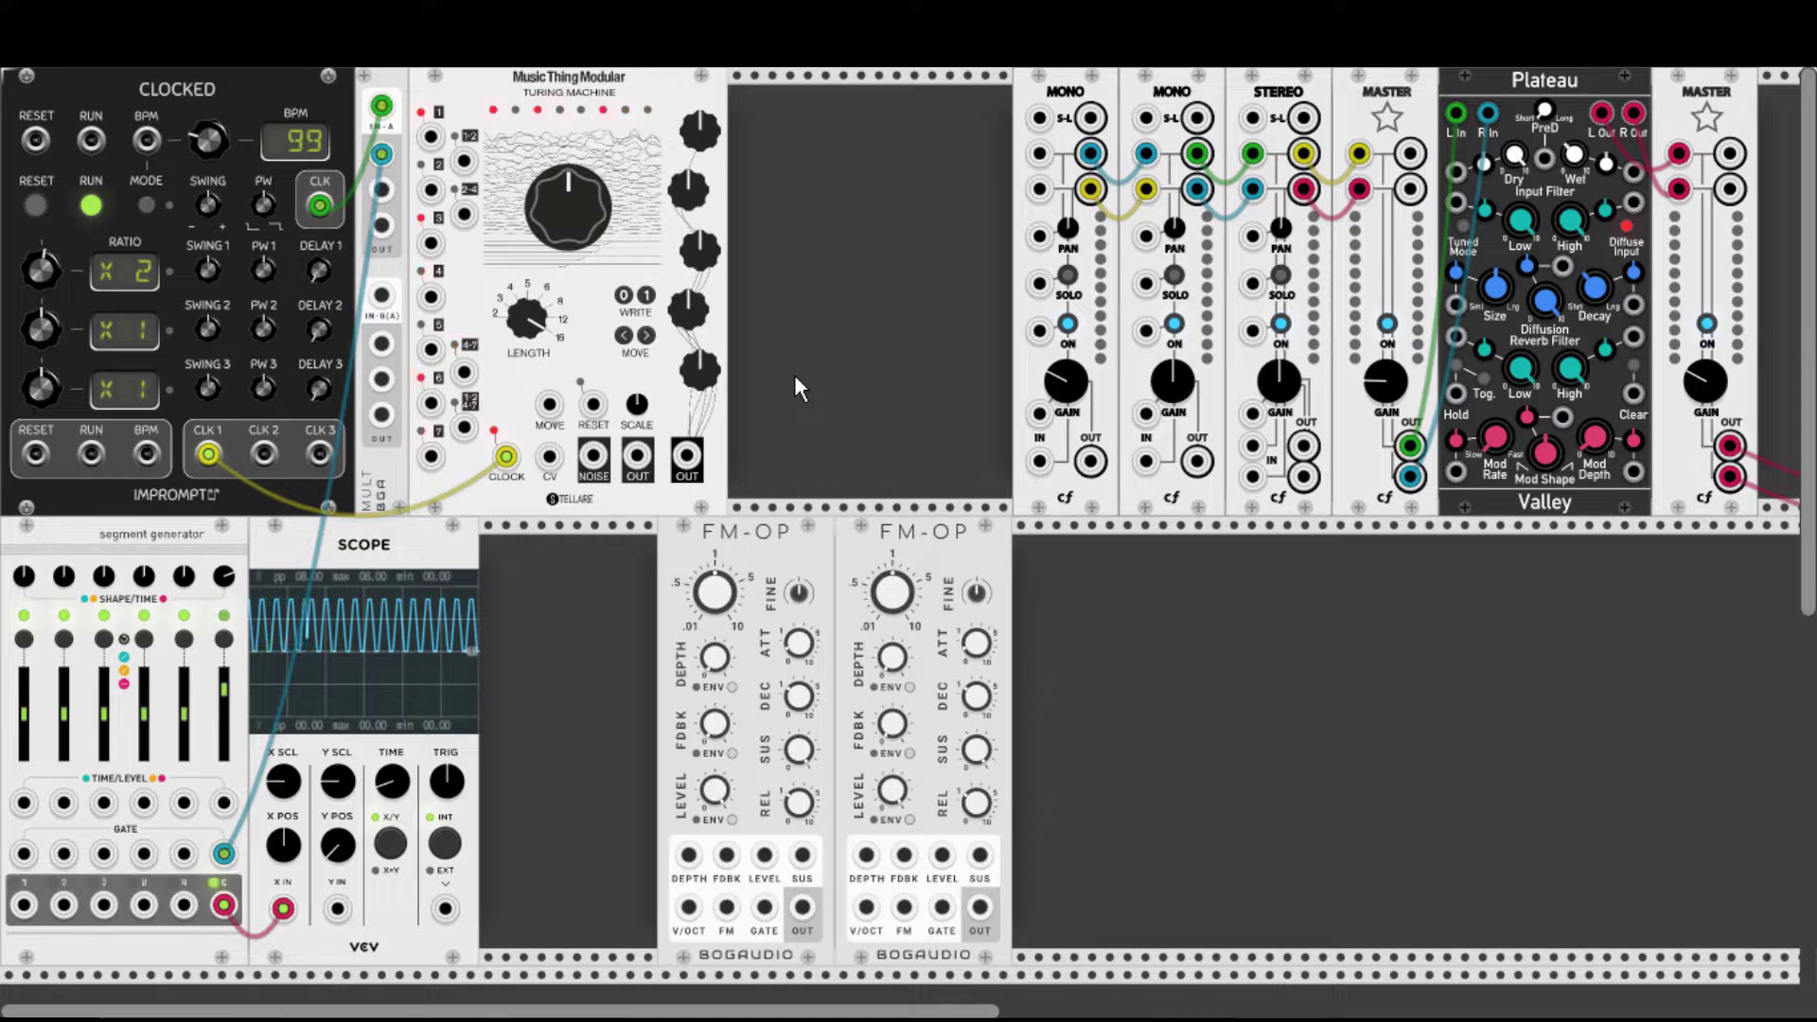
right_click(800, 343)
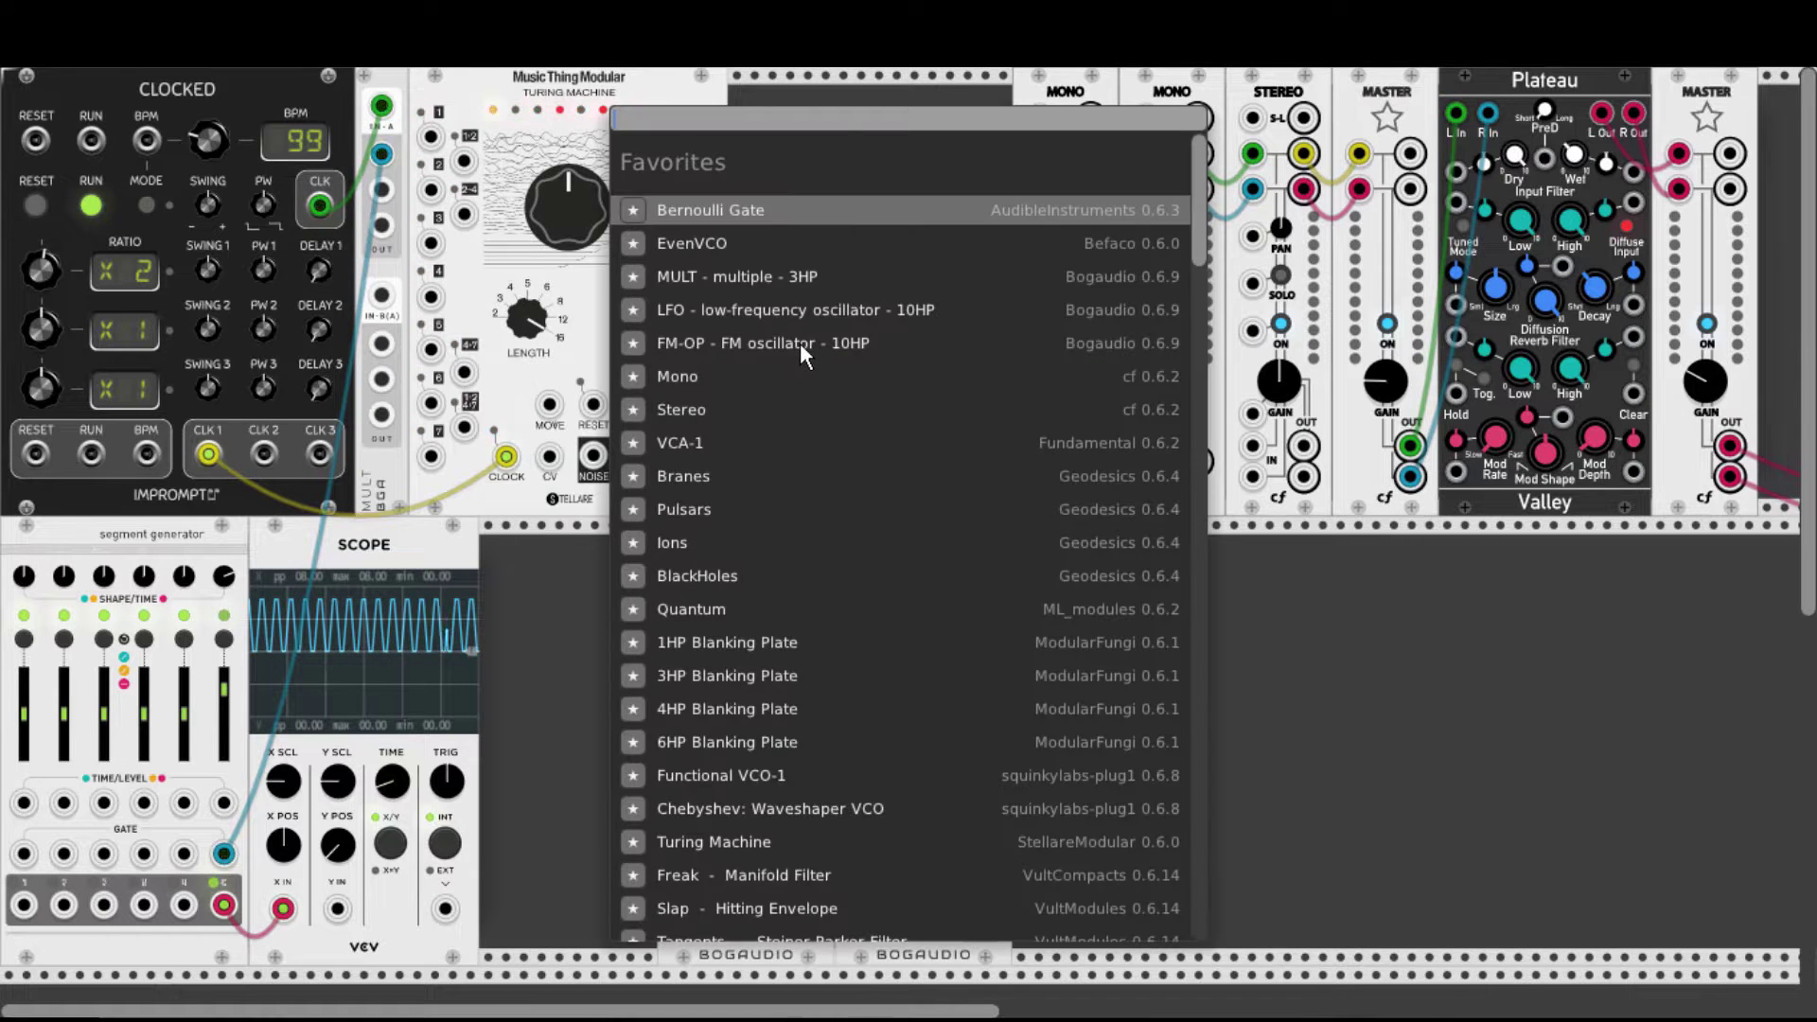
left_click(702, 608)
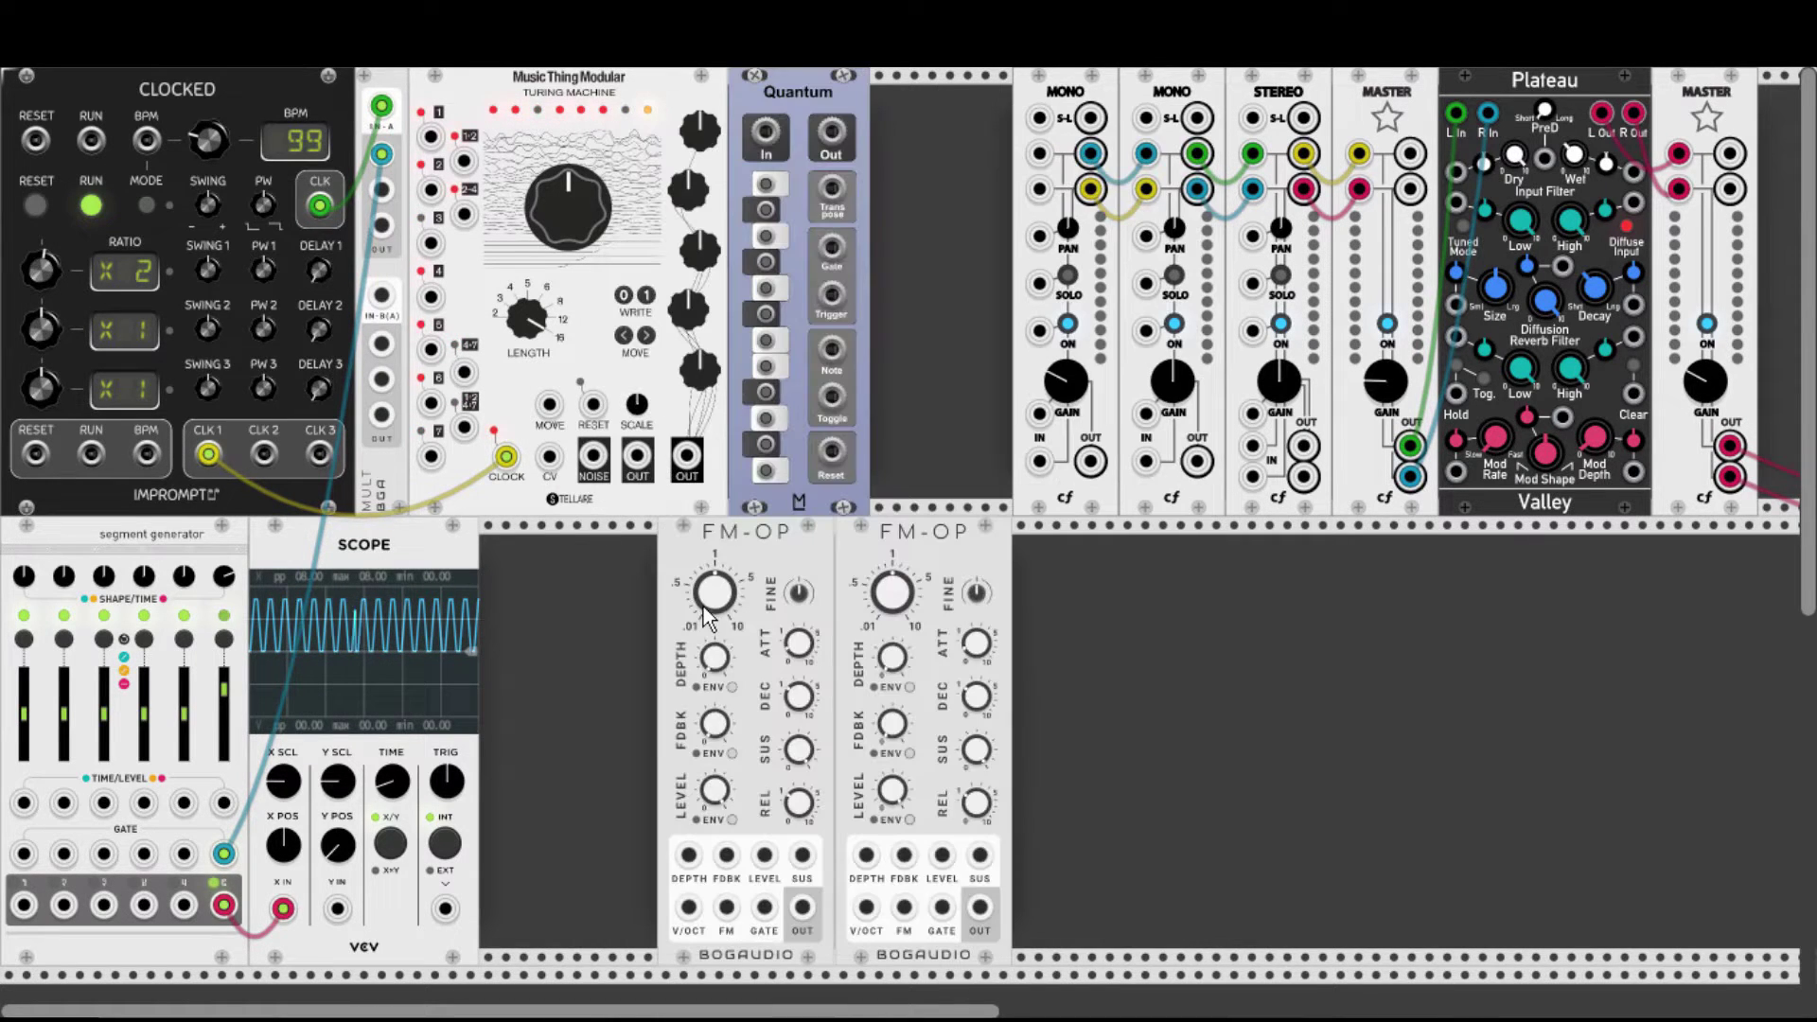
left_click(767, 471)
left_click(767, 391)
left_click(767, 288)
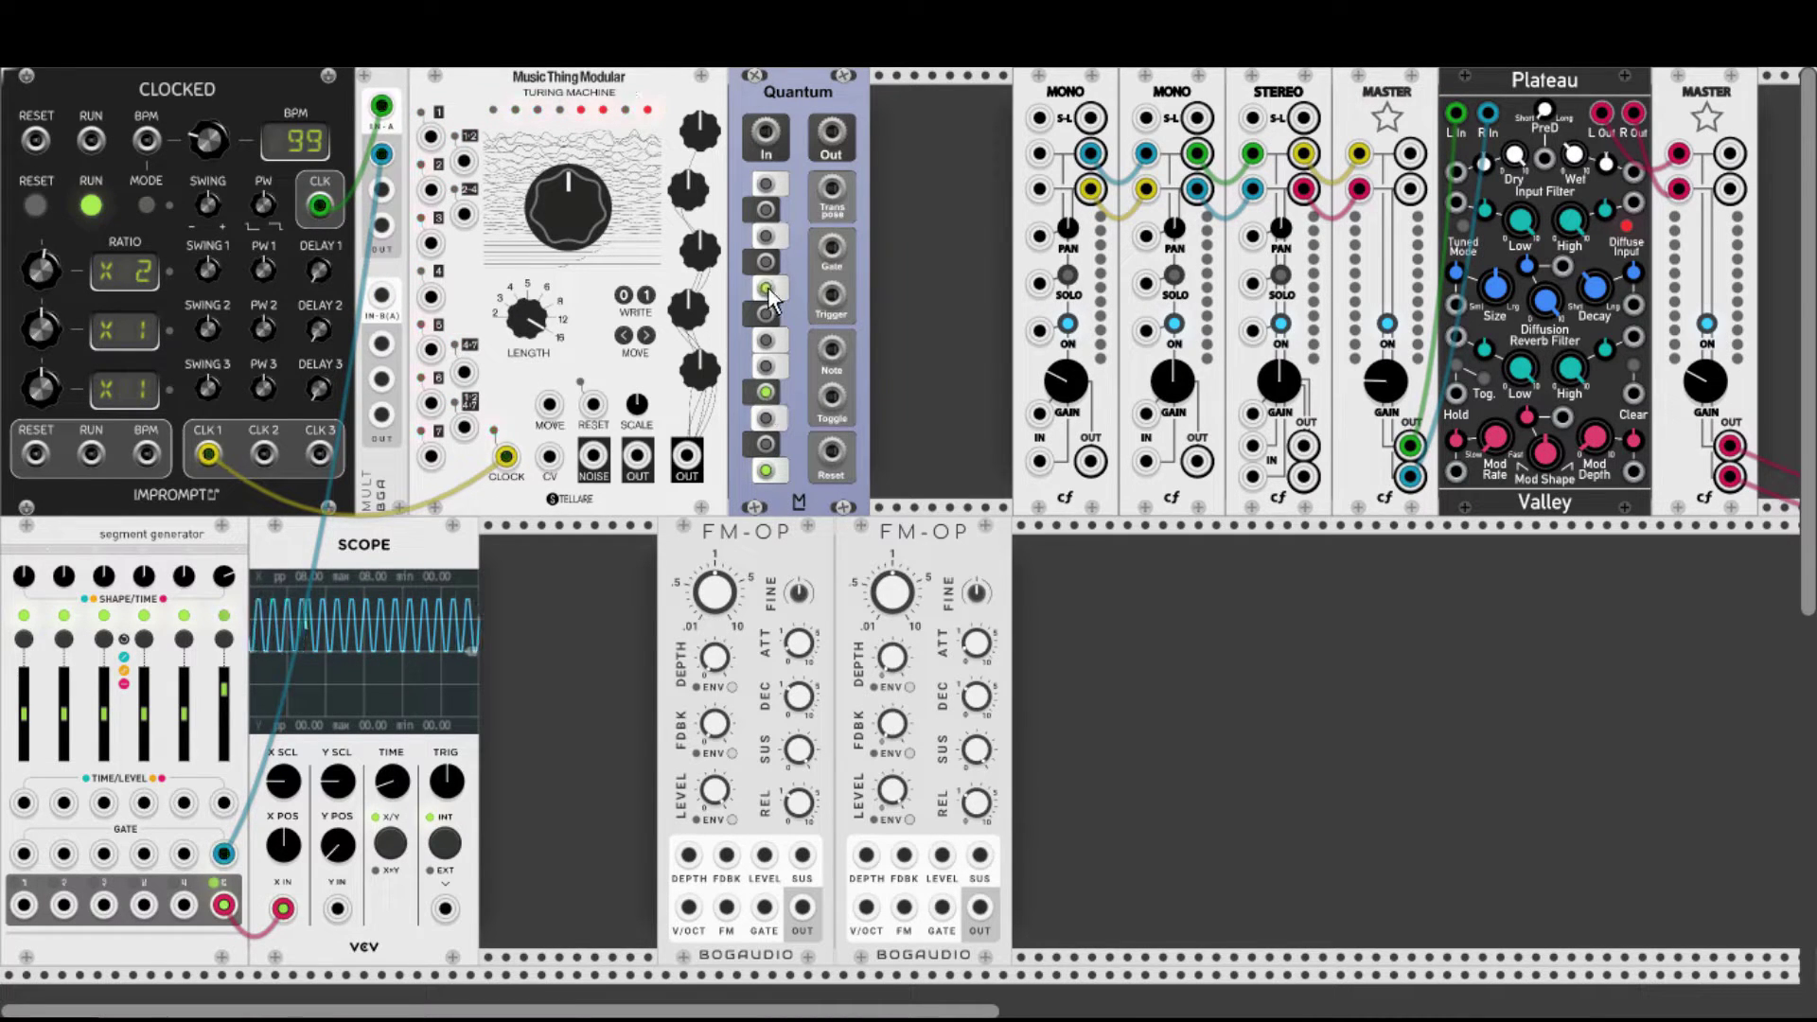
left_click(765, 209)
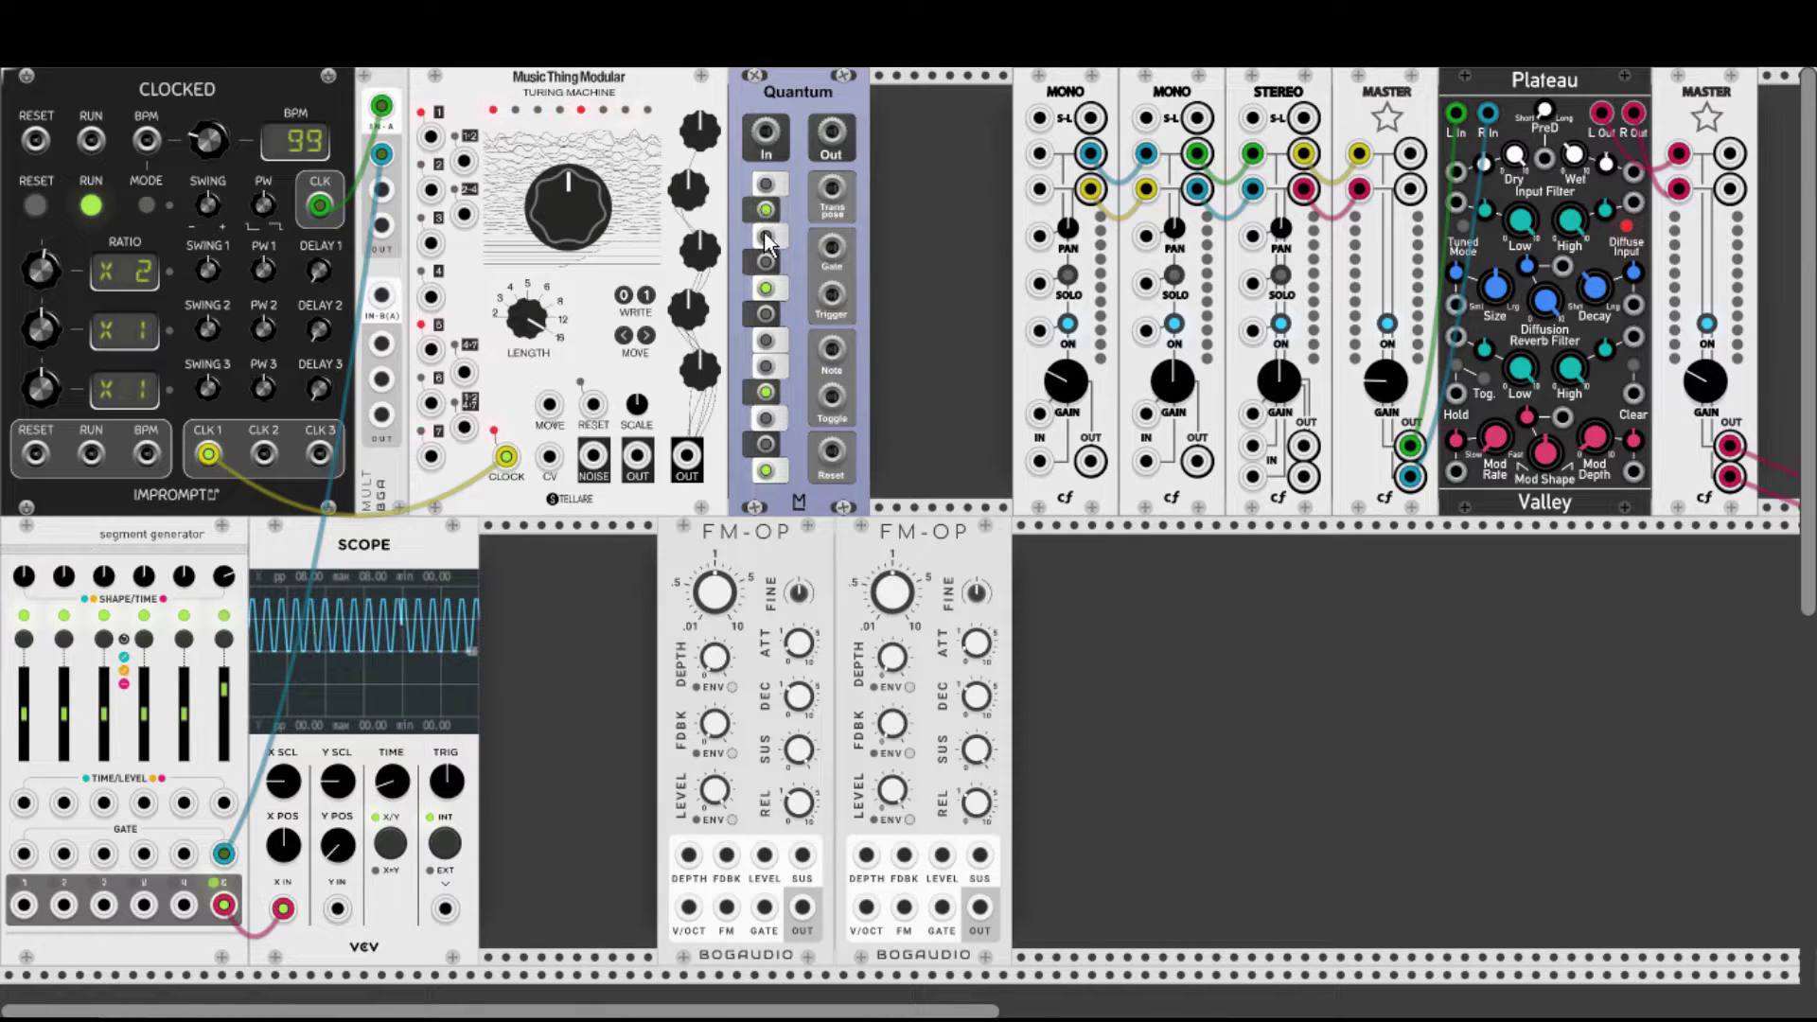
Set Quantum's rounding mode to Up, feed it the Turing Machine output, and adjust SCALE.
right_click(794, 94)
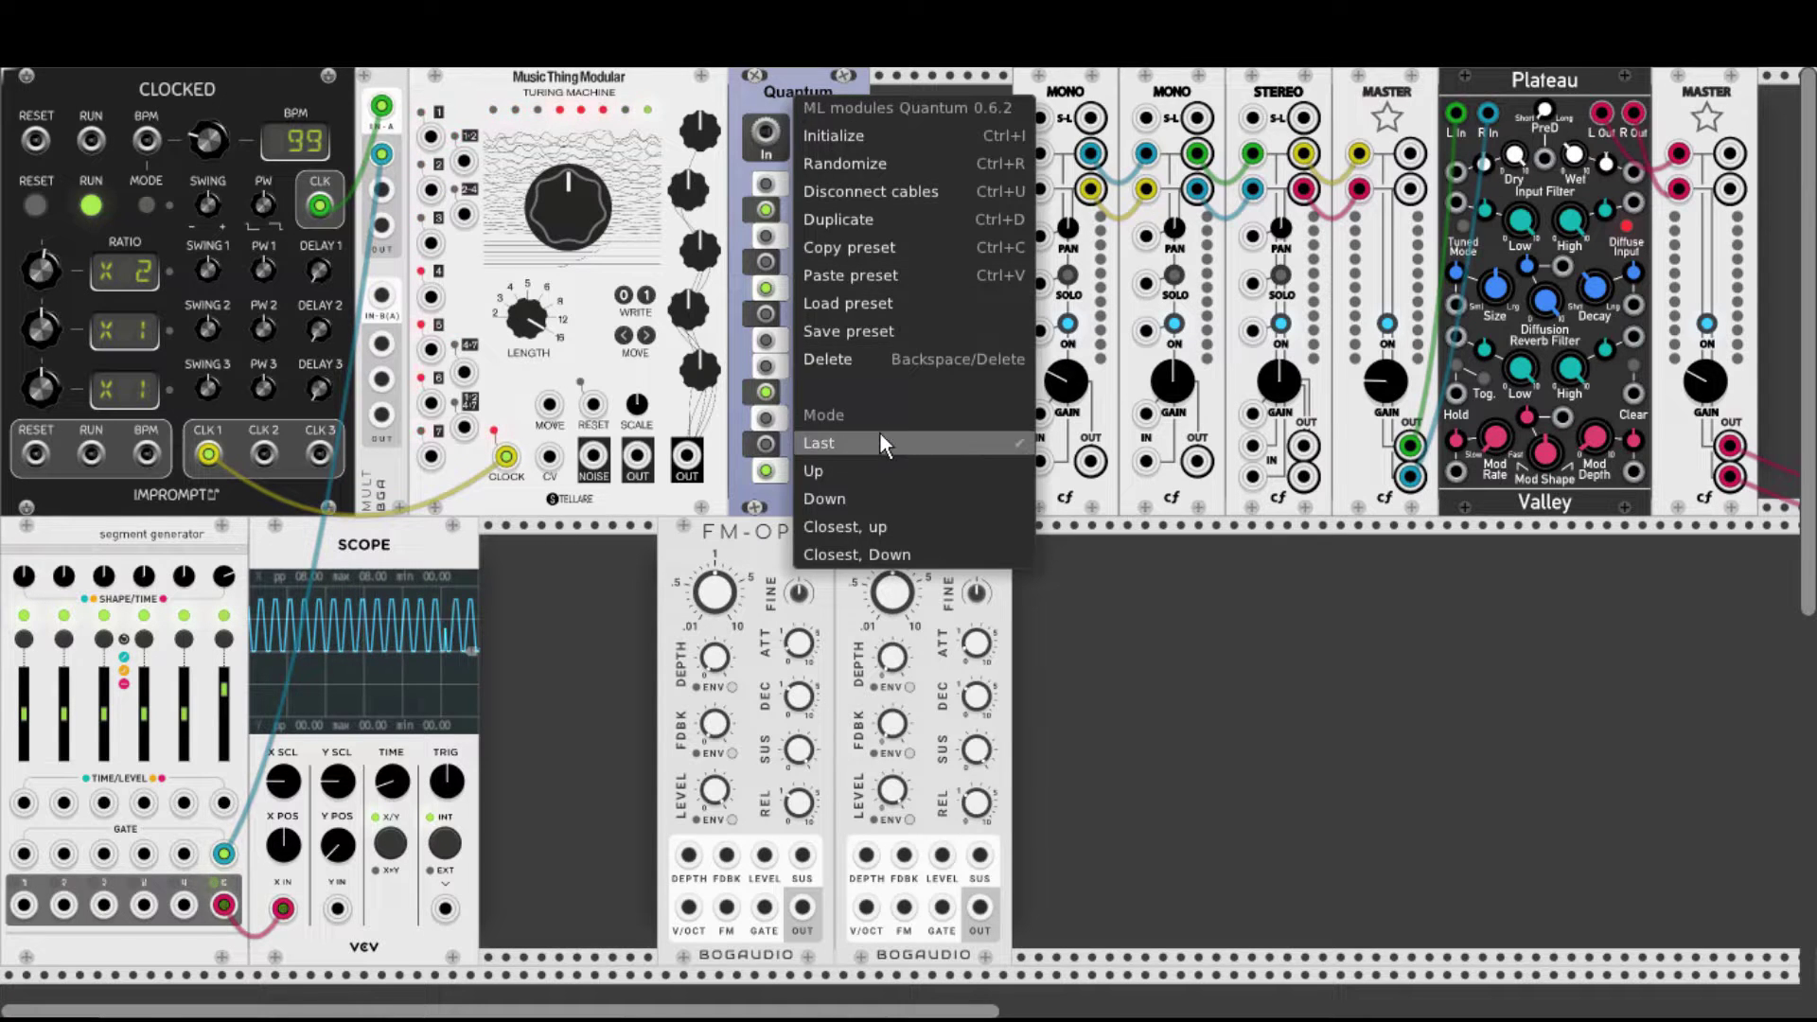
left_click(836, 470)
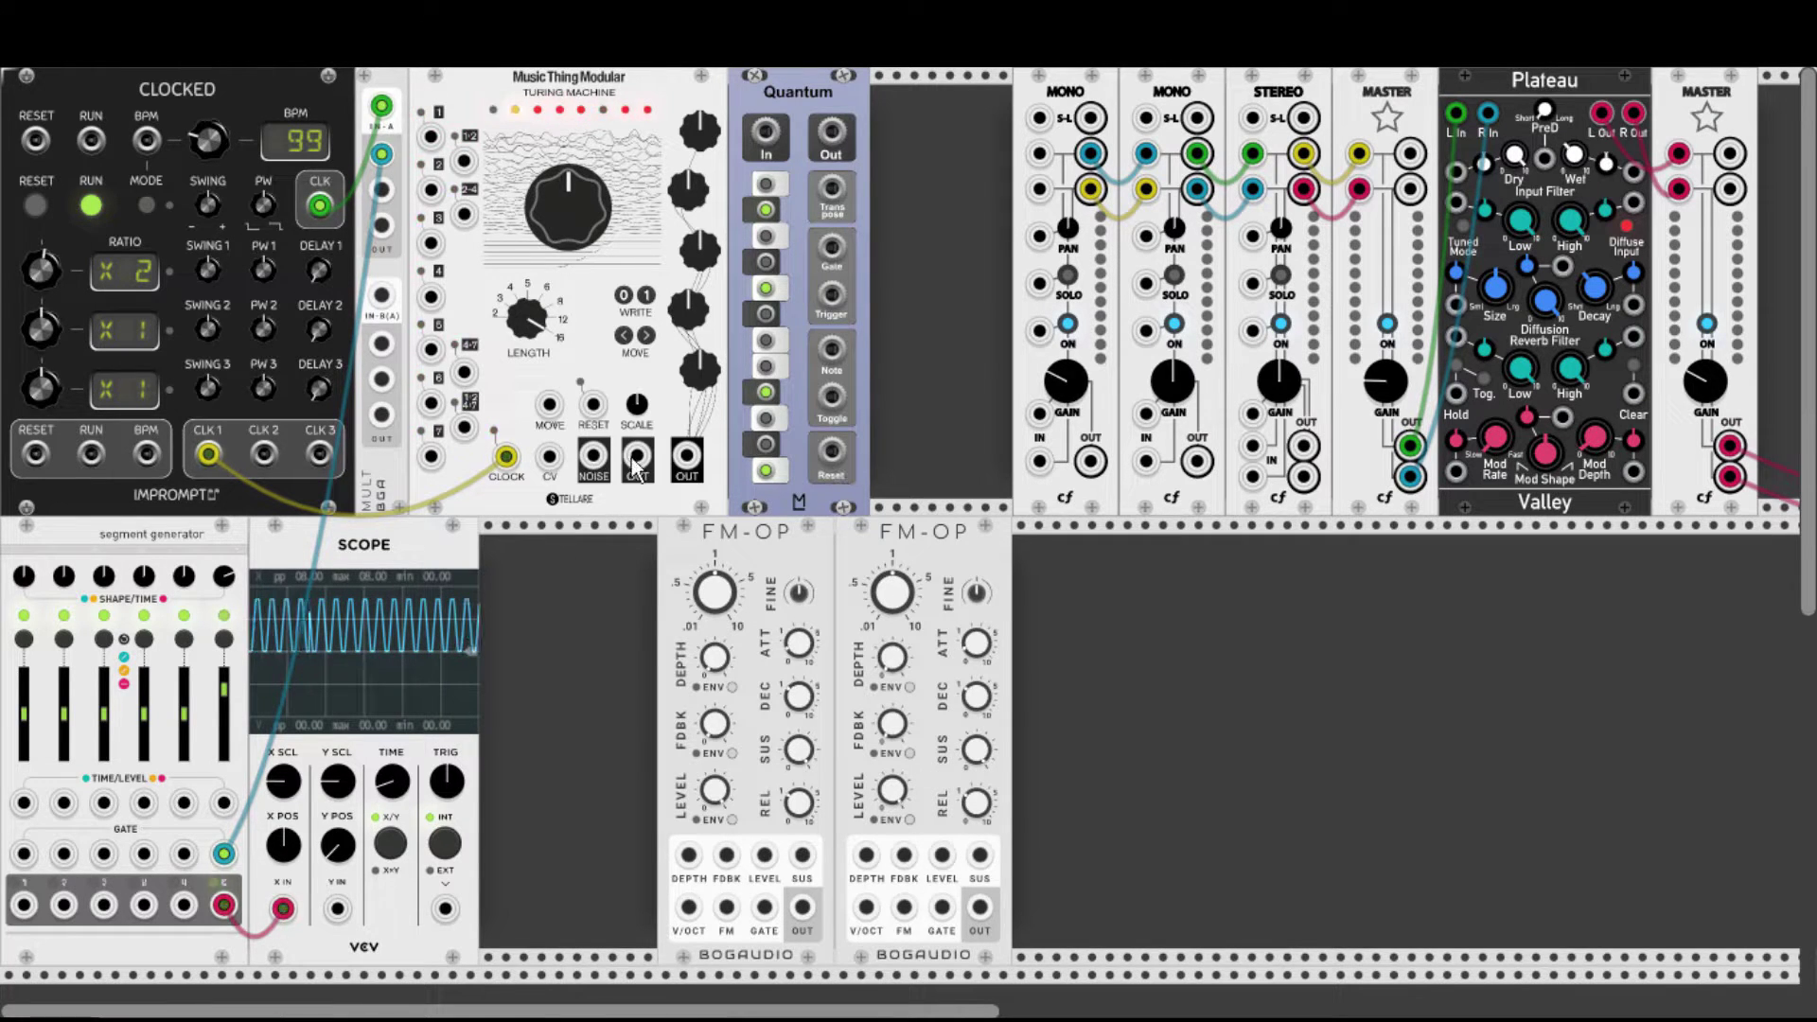
left_click_drag(637, 464, 769, 132)
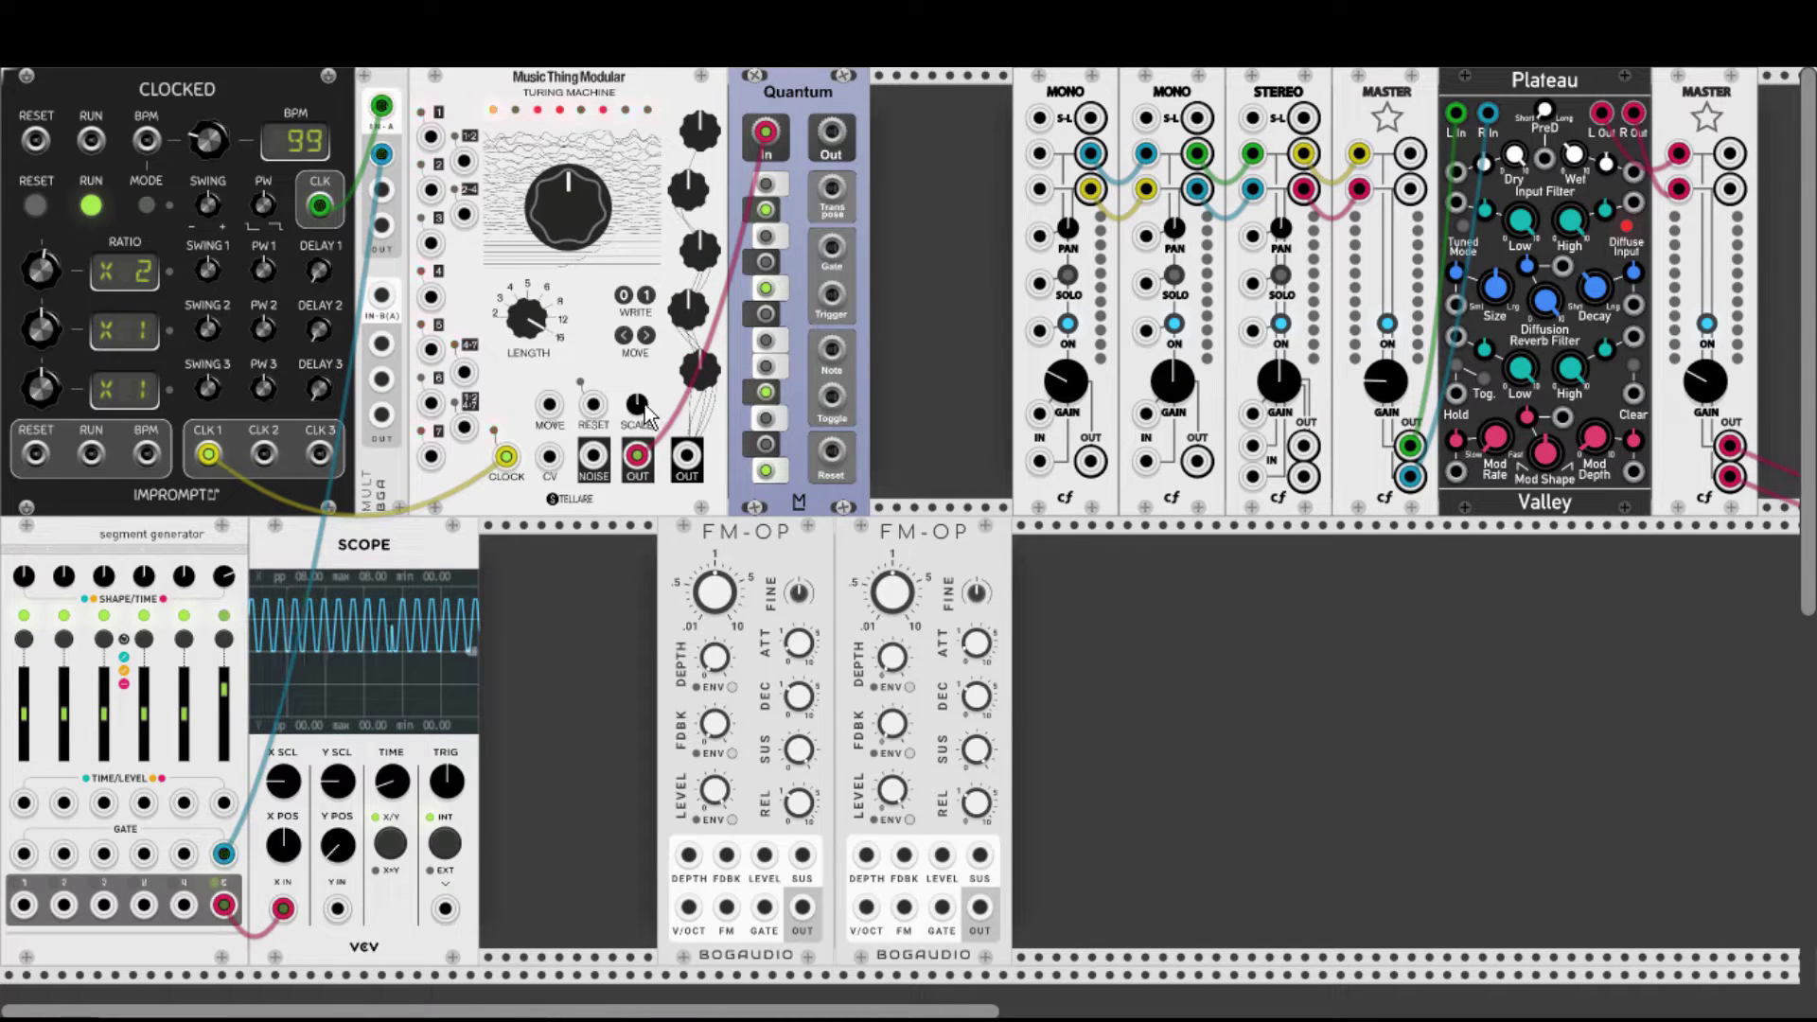
left_click_drag(644, 406, 645, 405)
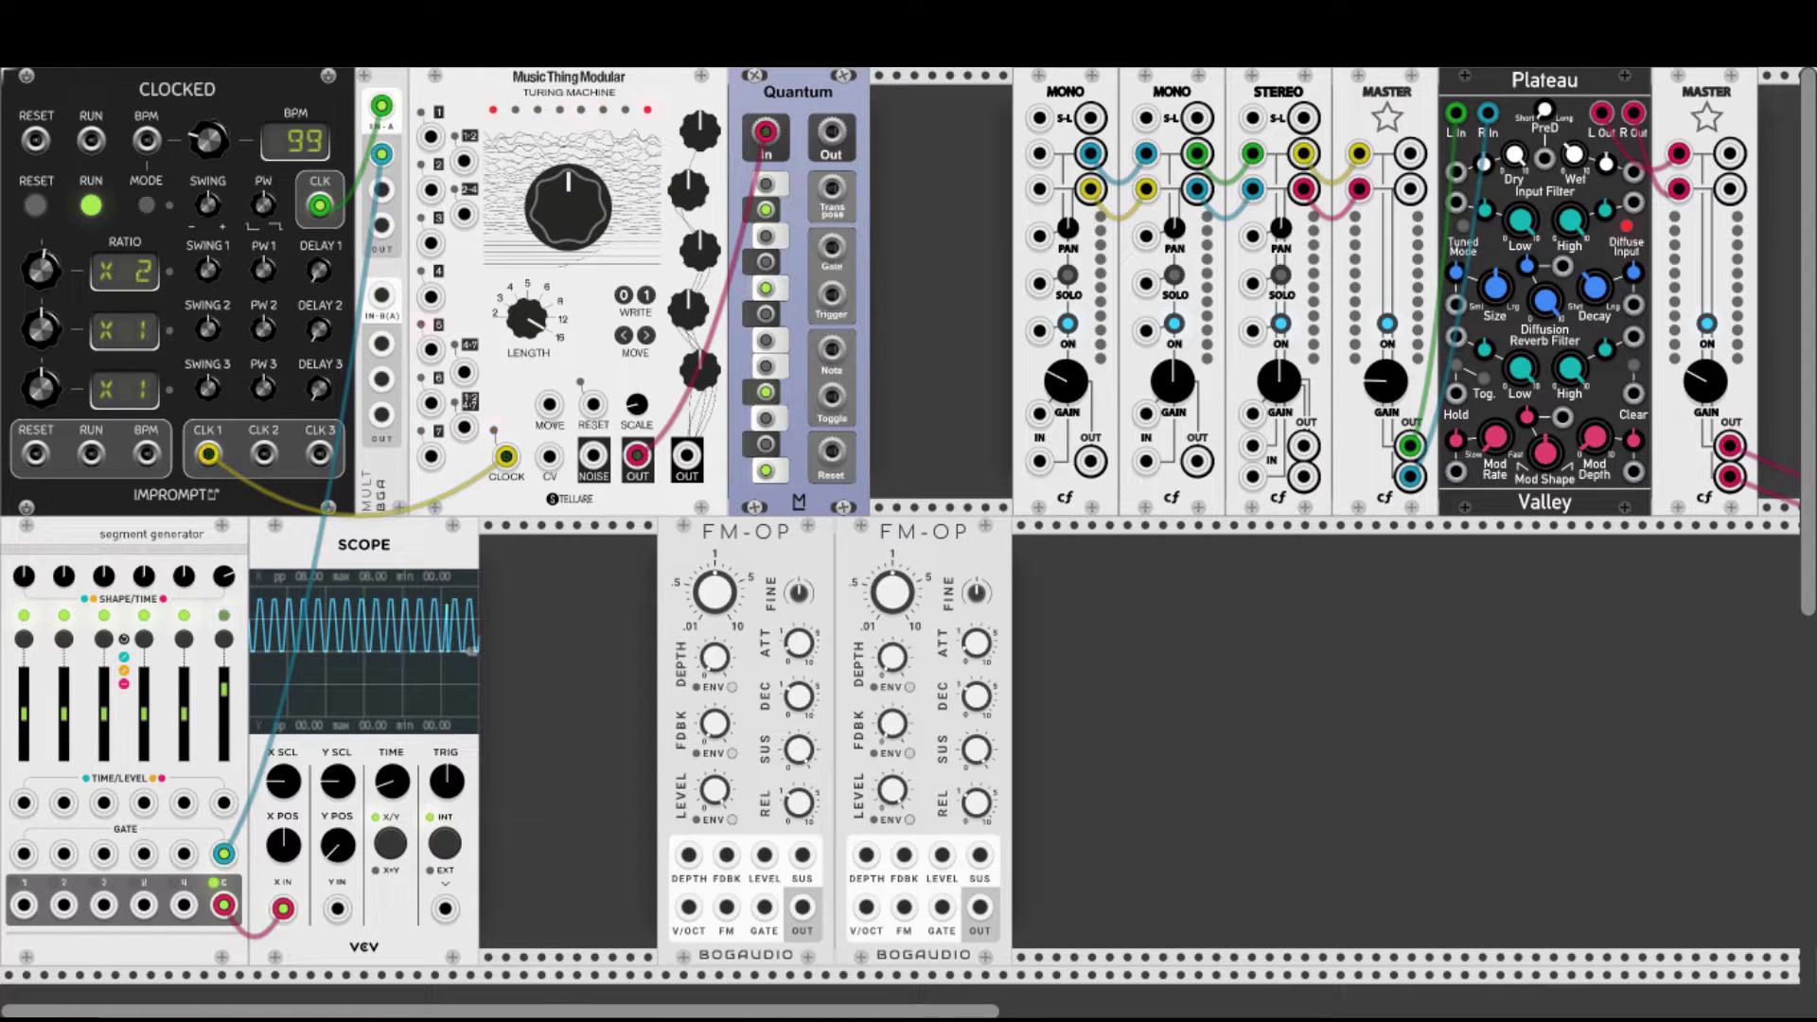
Add a Bogaudio MULT and cable Quantum's output into it.
right_click(890, 220)
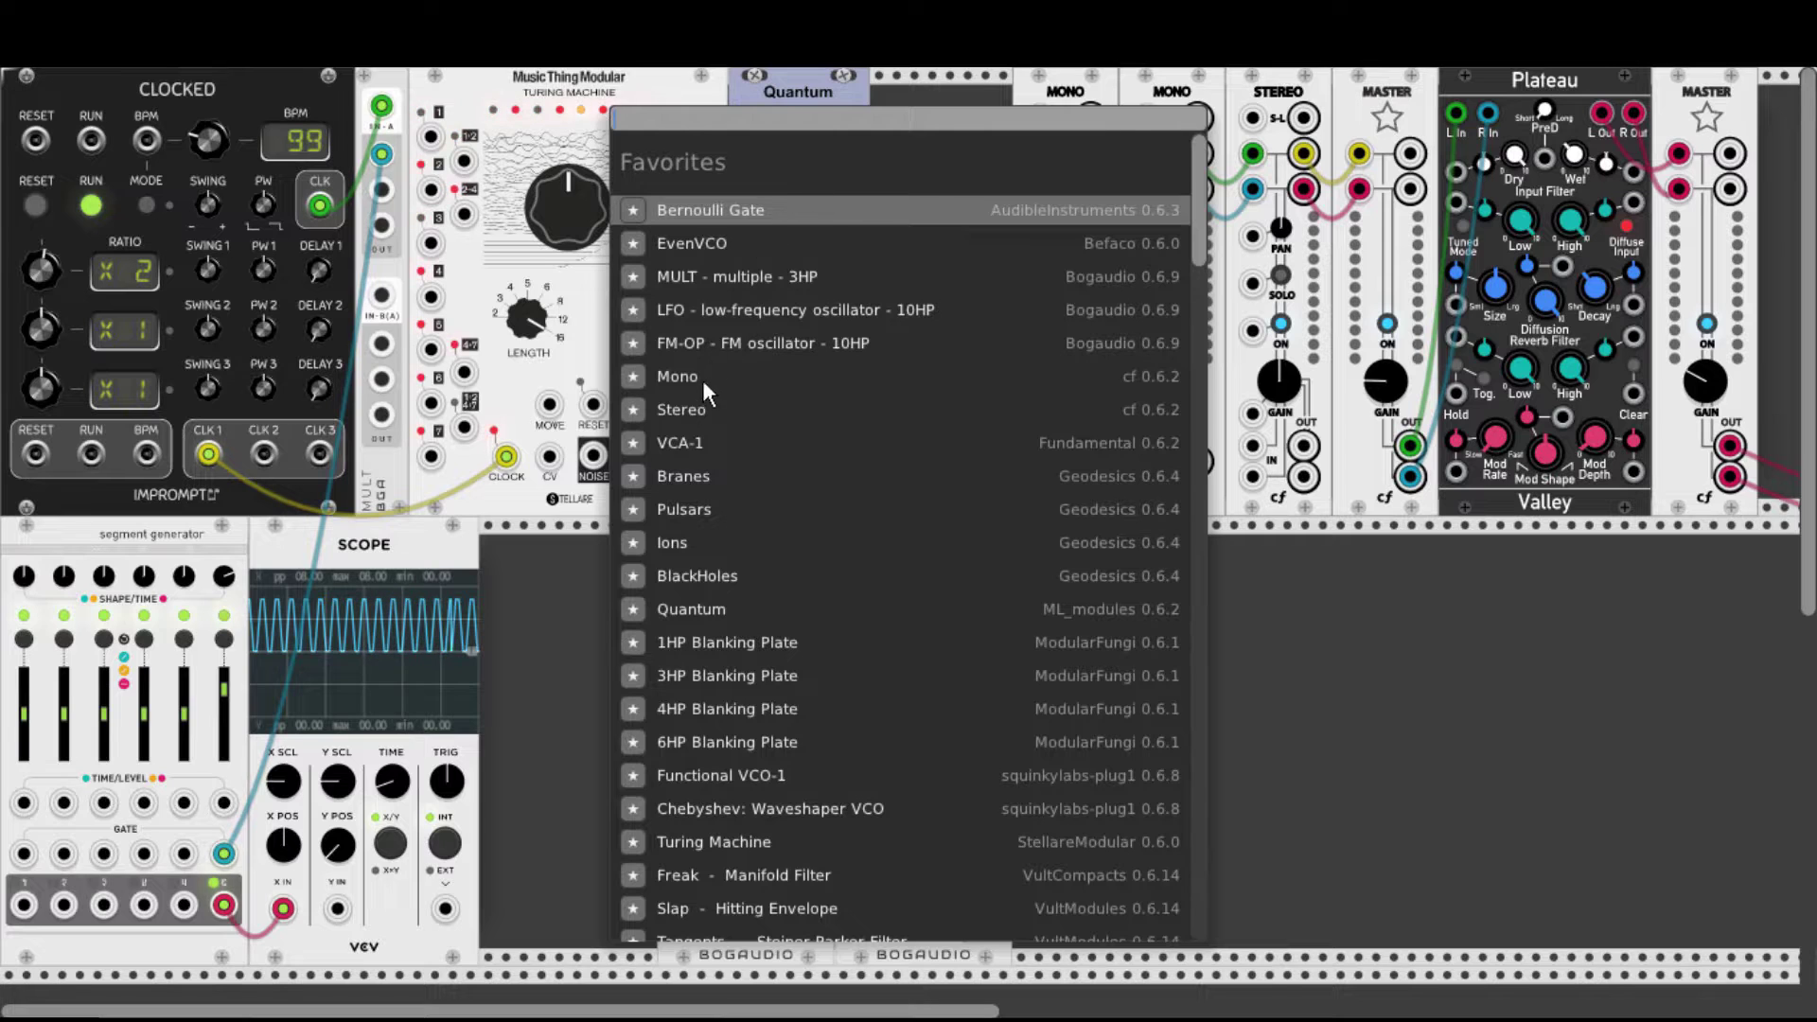
left_click(747, 276)
left_click_drag(831, 132, 689, 909)
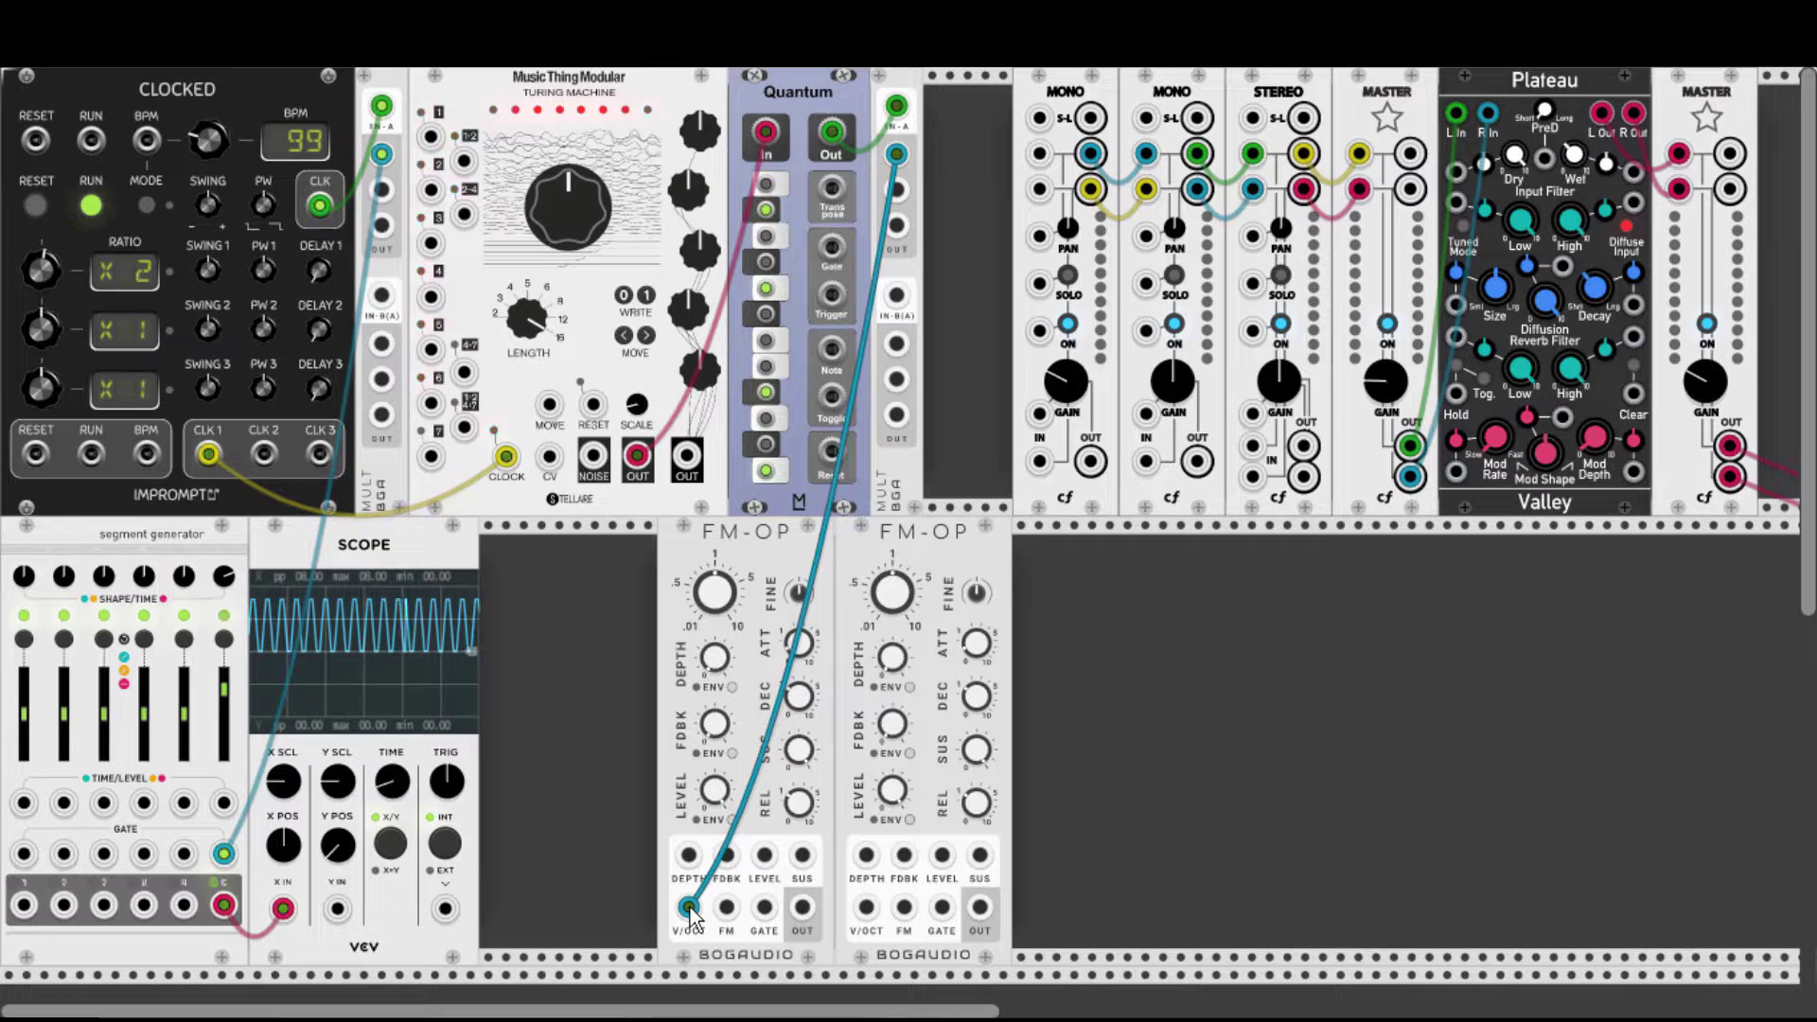
Add the 21kHz D∞ pitch tool, feed it from the MULT, and route its output to the second FM-OP.
right_click(942, 329)
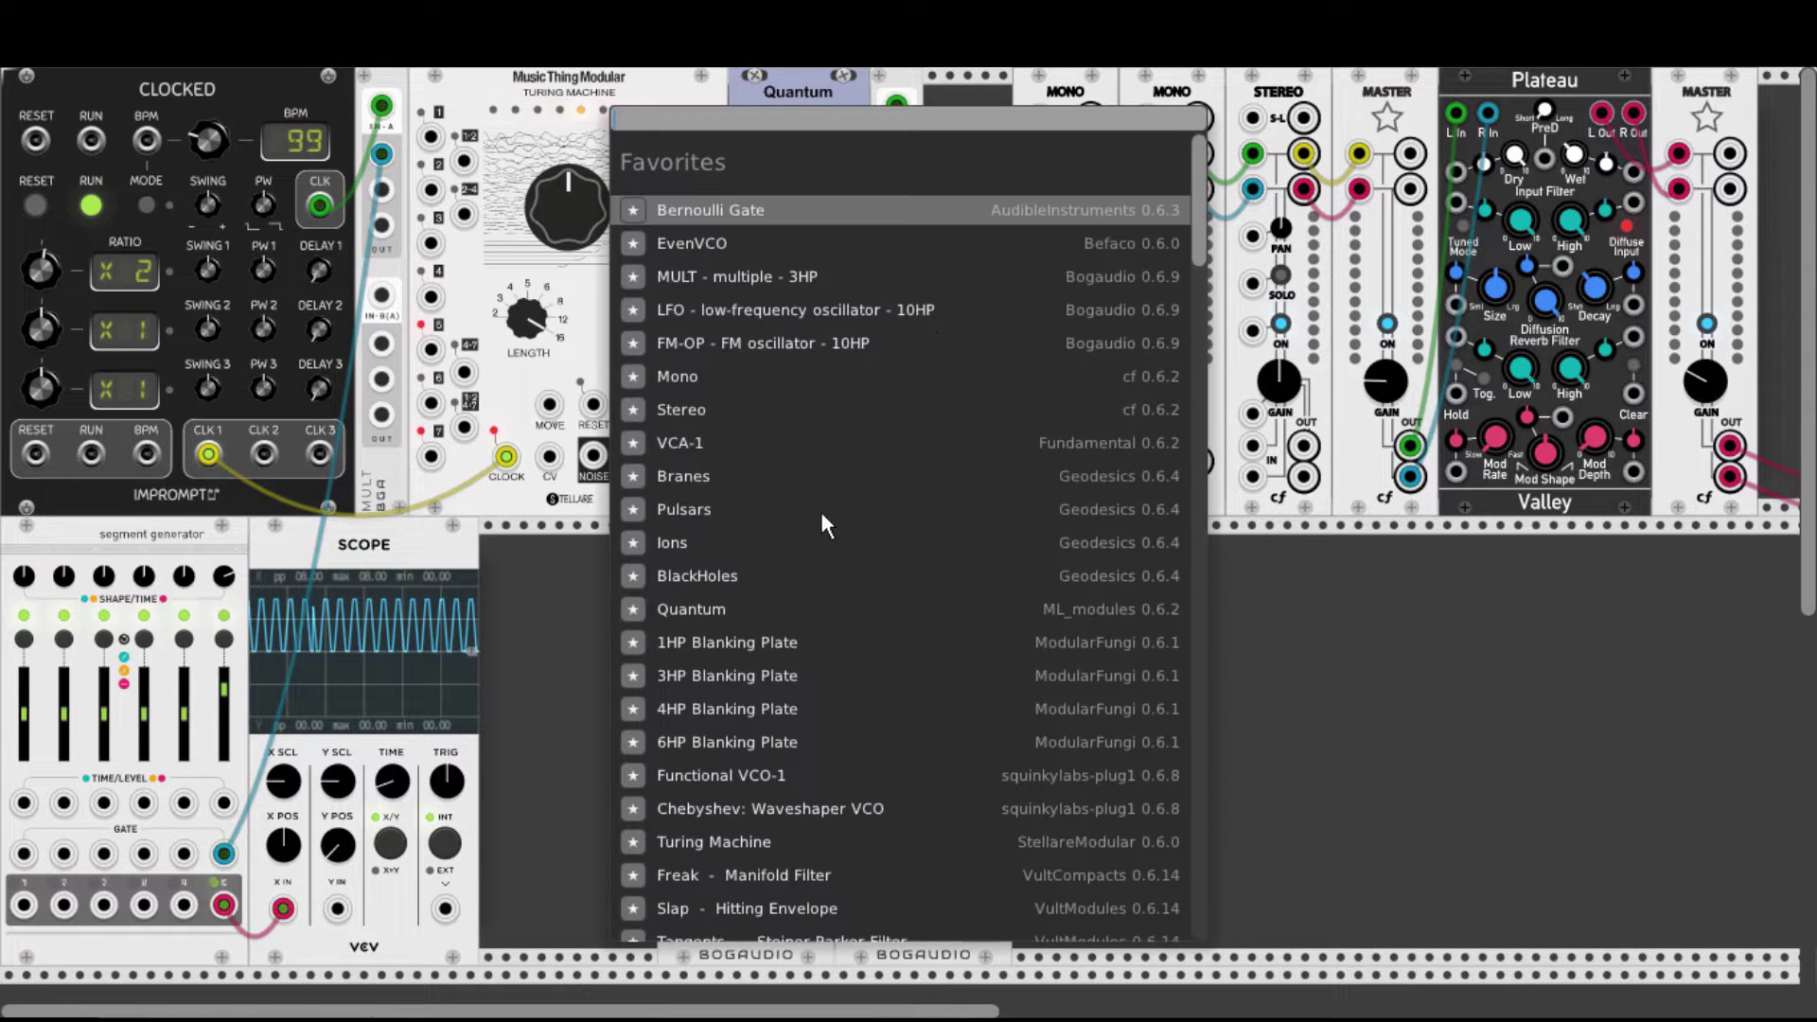
scroll(821, 511, "down", 5)
left_click(697, 564)
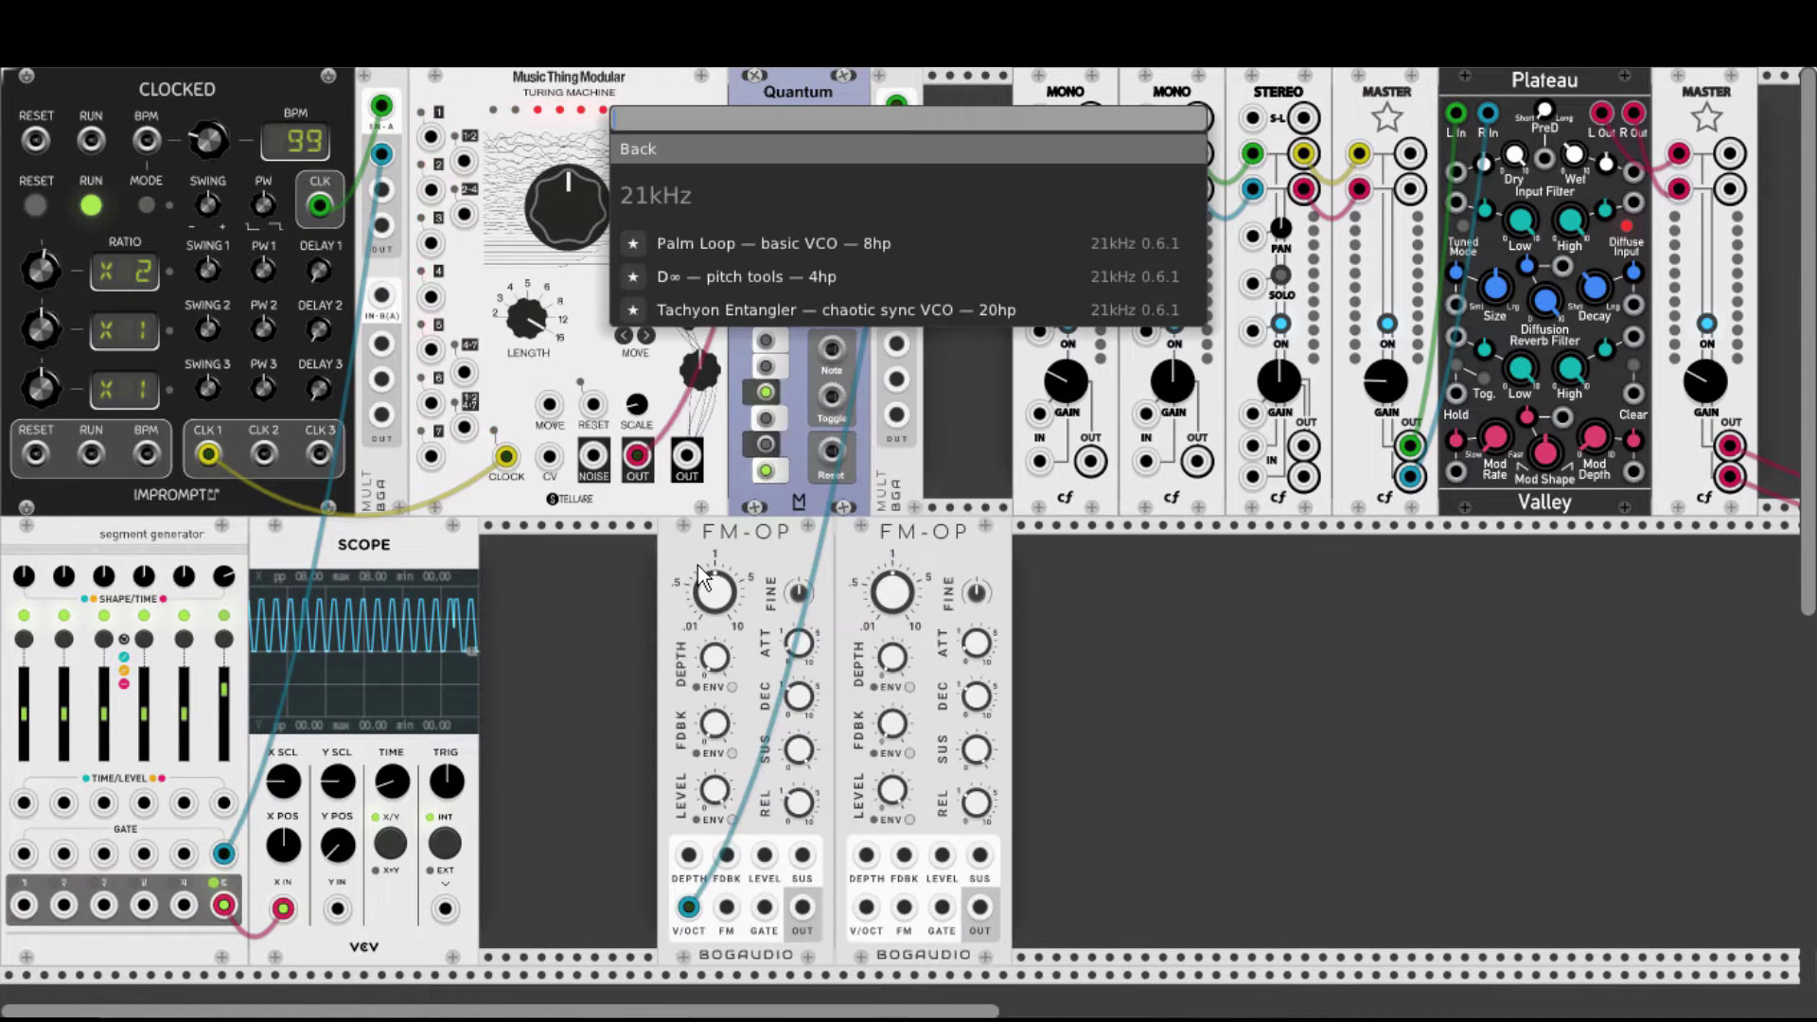
left_click(716, 275)
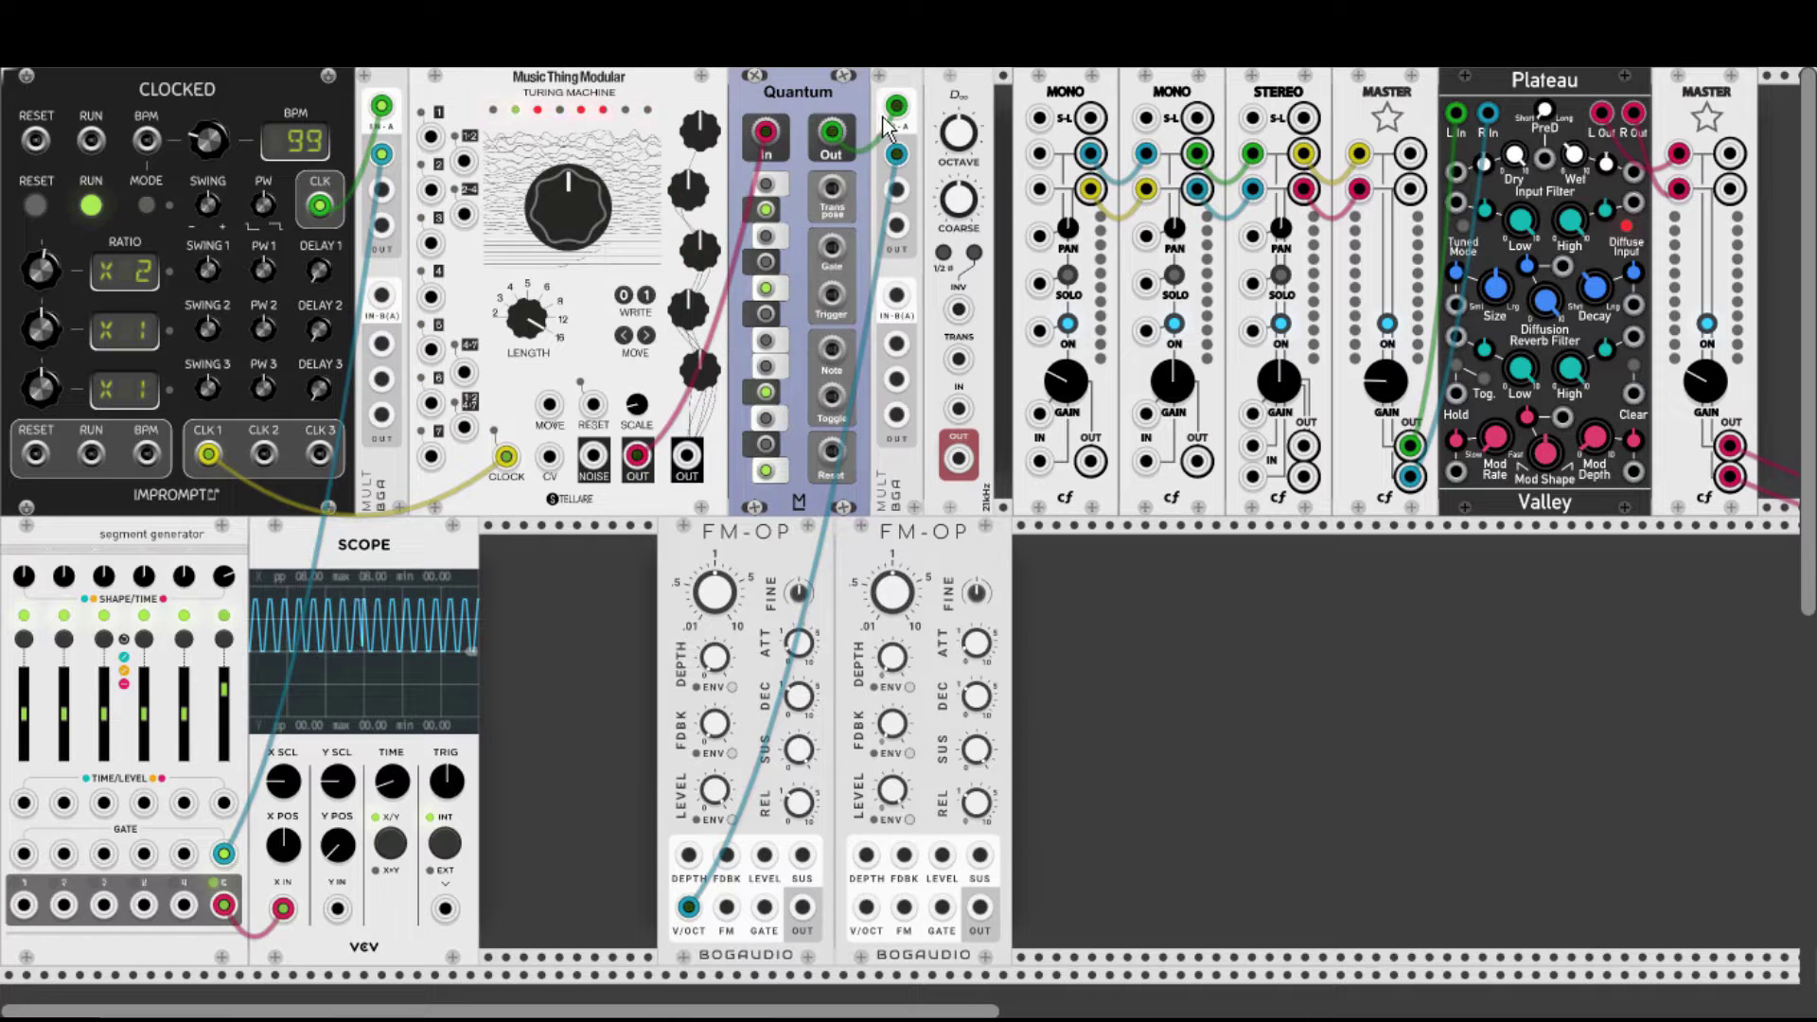
left_click_drag(901, 193, 959, 409)
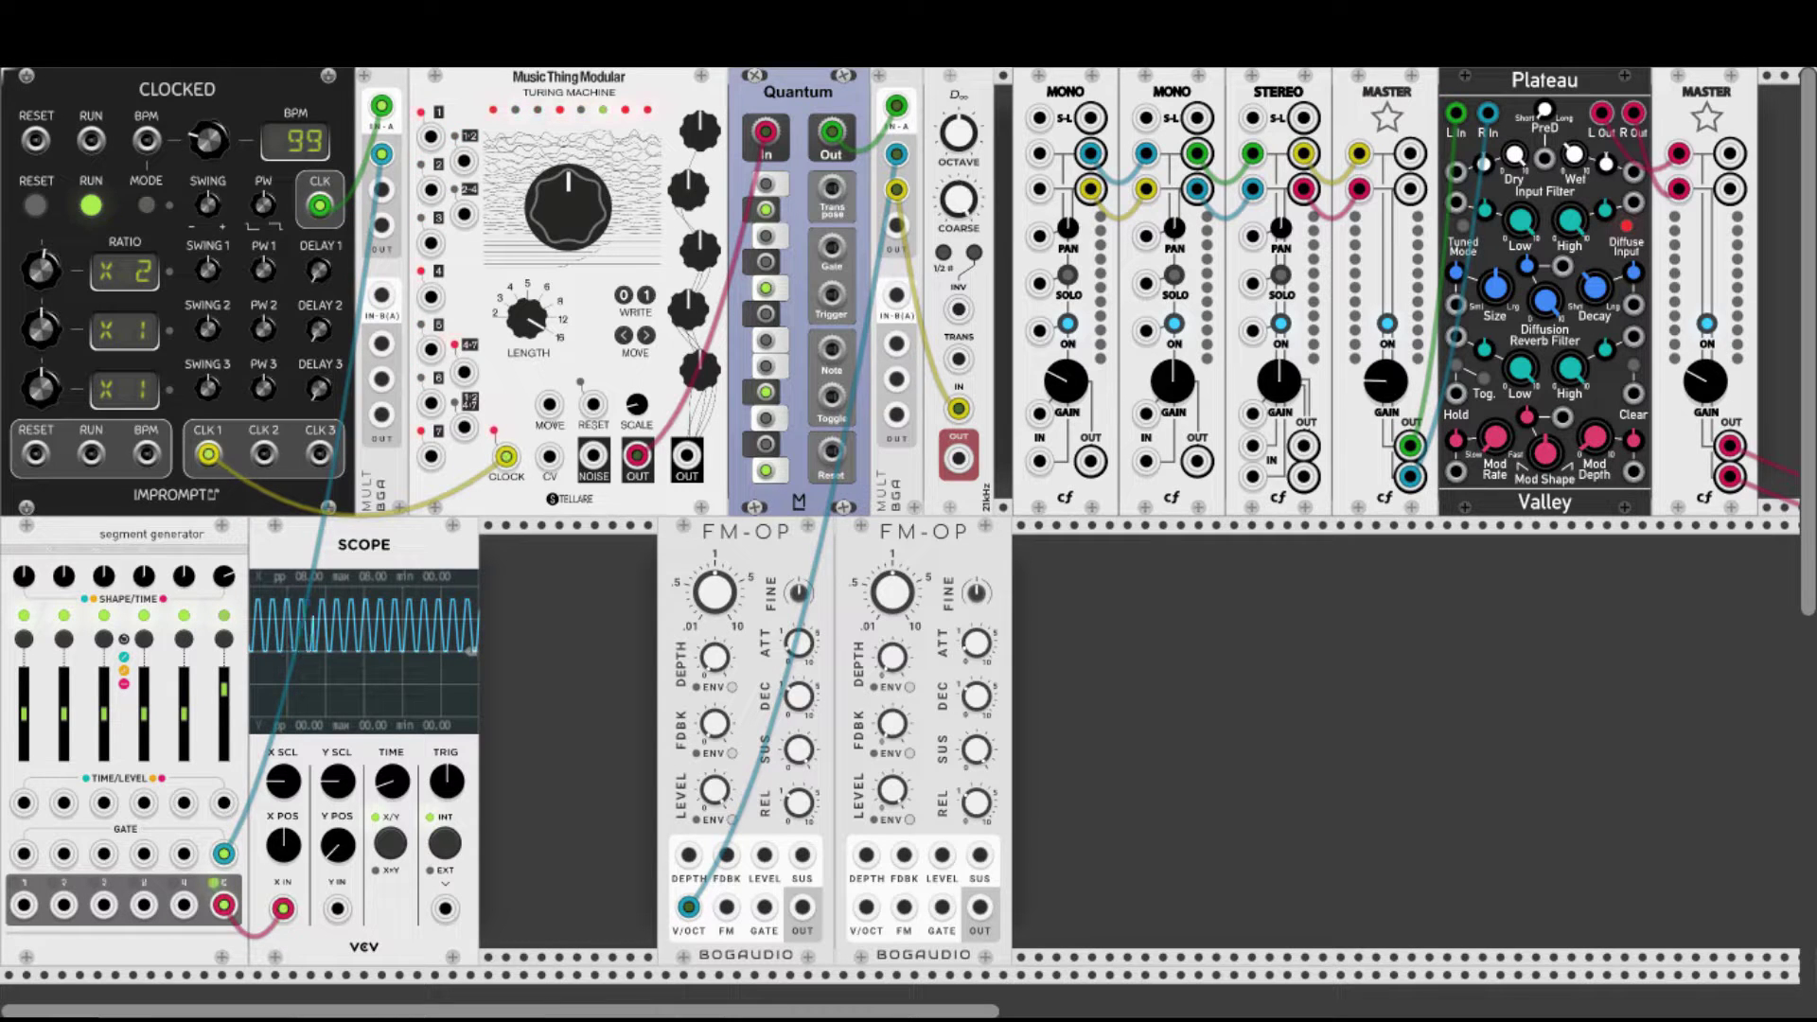
left_click_drag(965, 457, 861, 911)
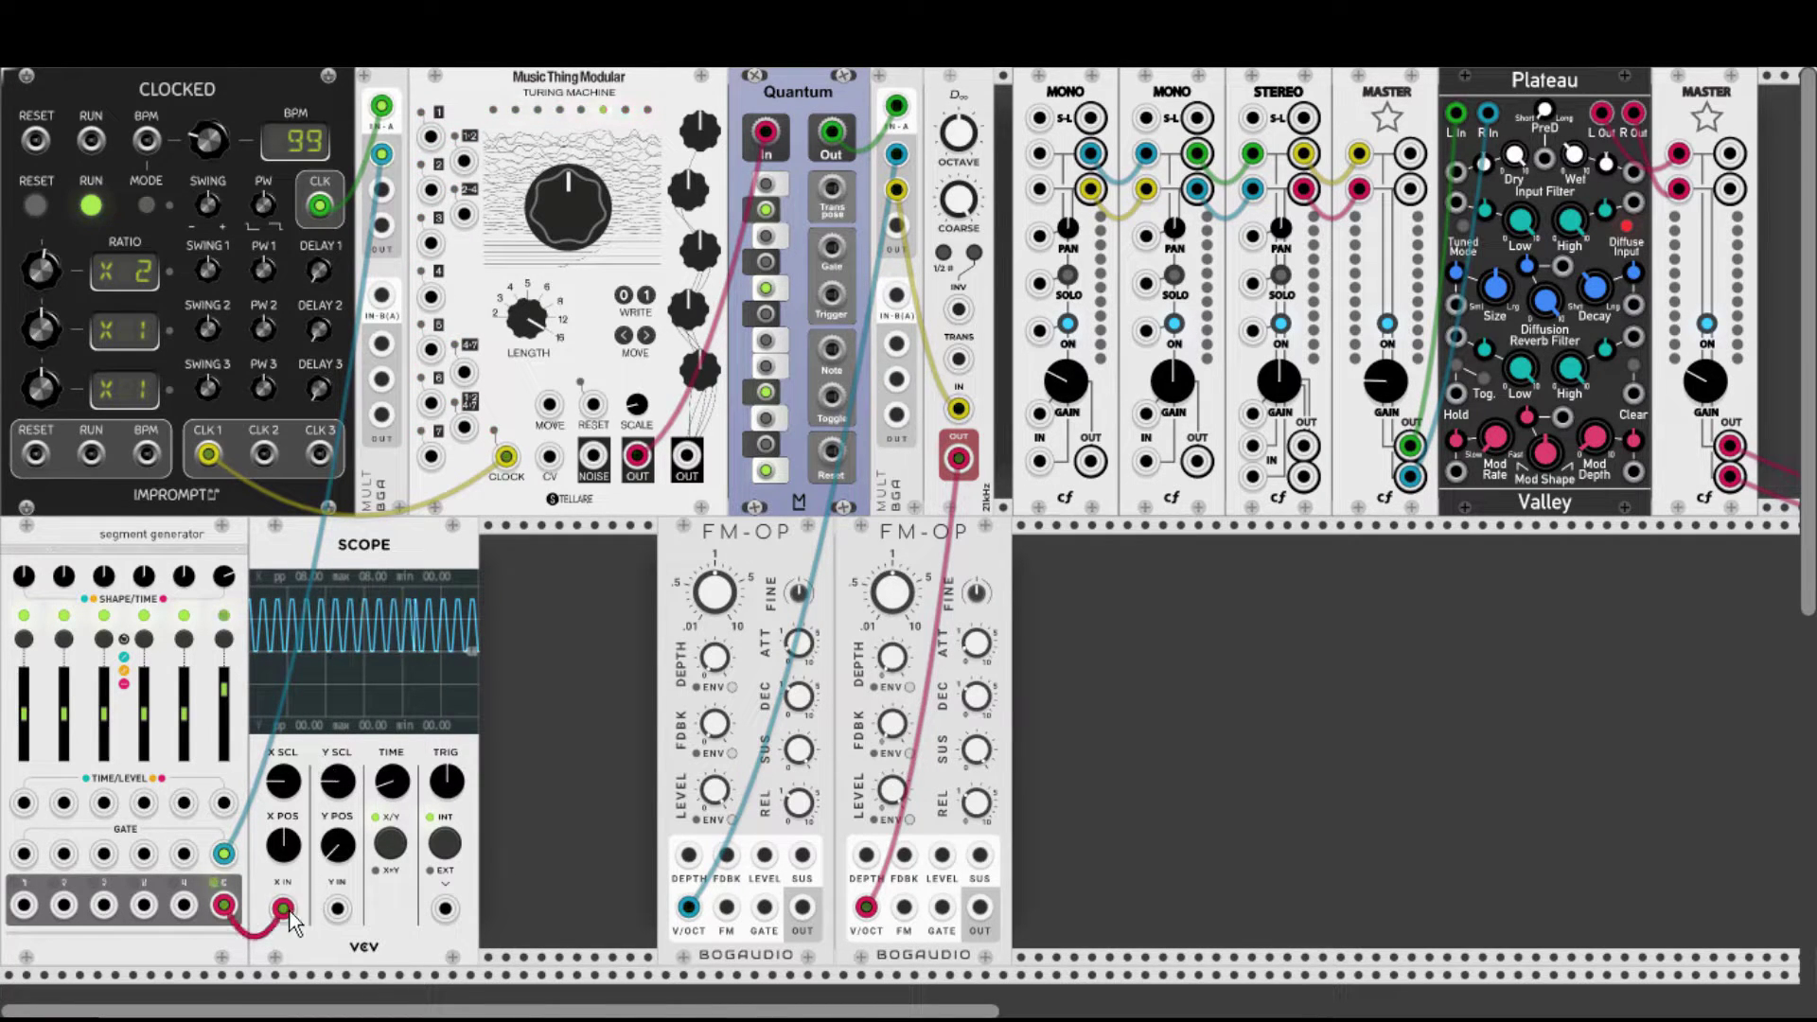
Cable the envelope to the first FM-OP's feedback, gate into the MULT, and reshape segment 4 as a faster linear triangle.
mouse_move(287, 913)
left_mouse_down()
mouse_move(355, 914)
mouse_move(515, 833)
mouse_move(690, 821)
mouse_move(729, 861)
left_mouse_up()
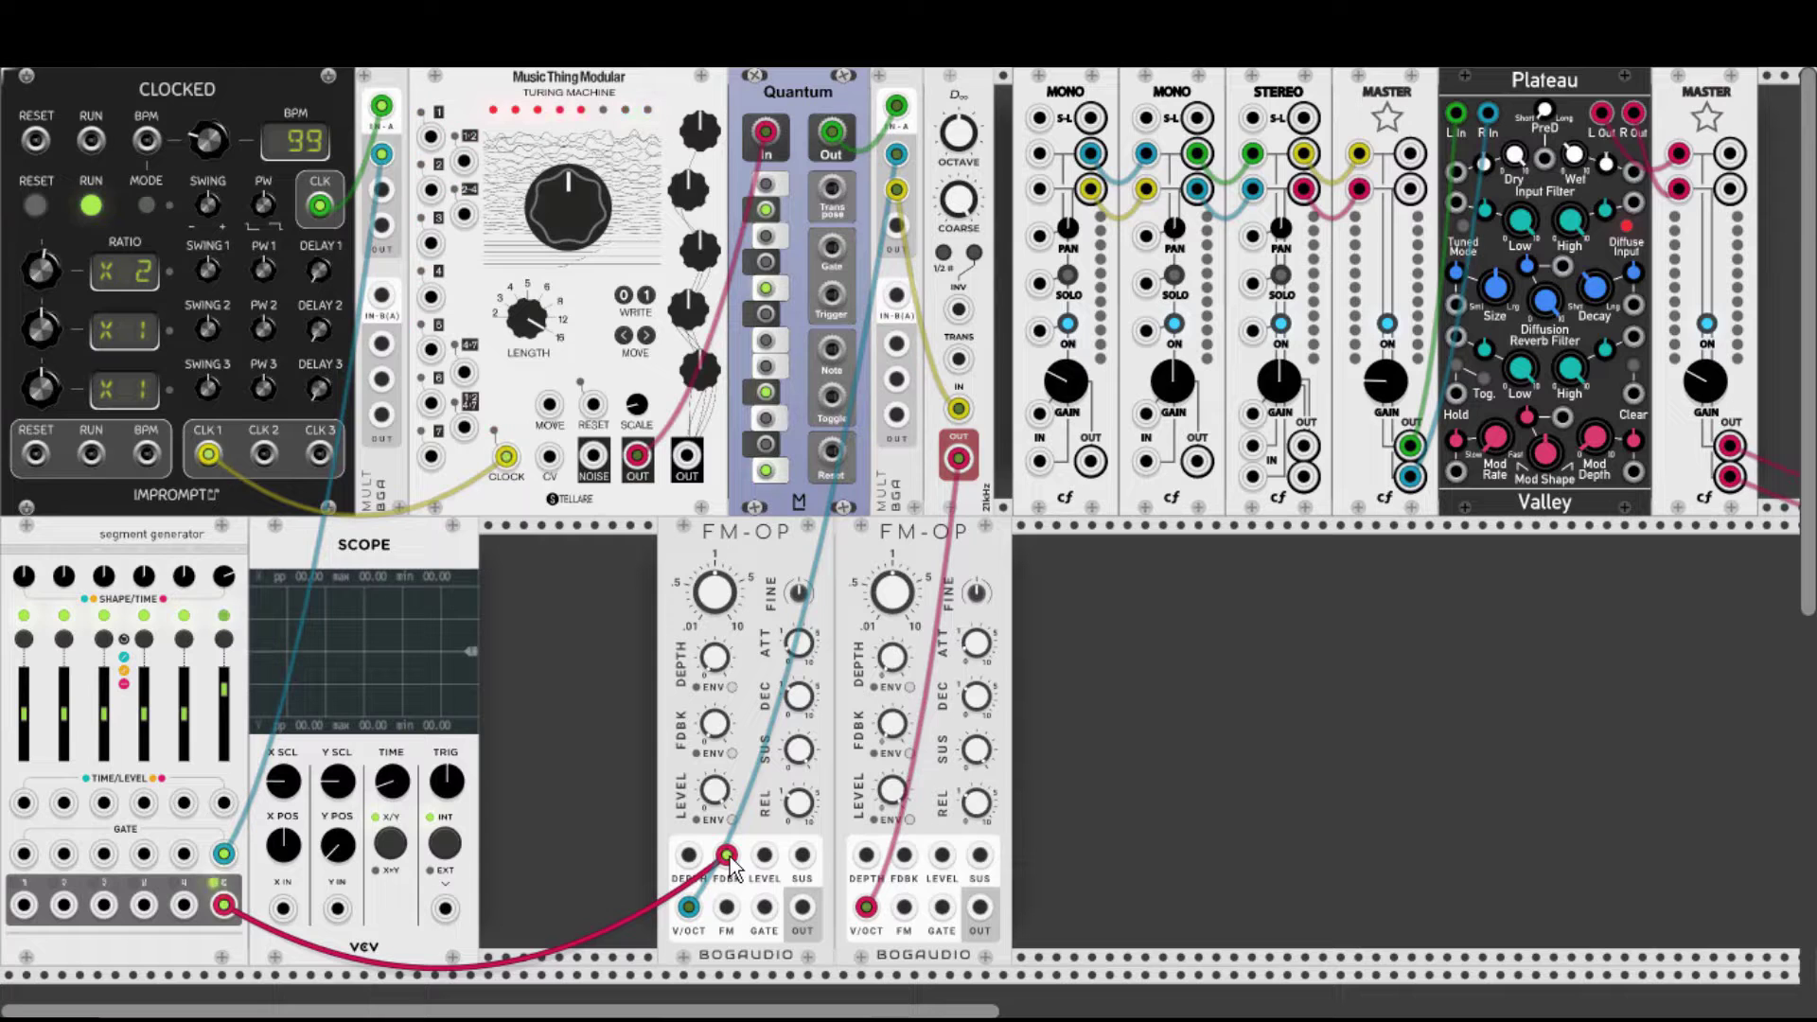
left_click_drag(184, 906, 282, 911)
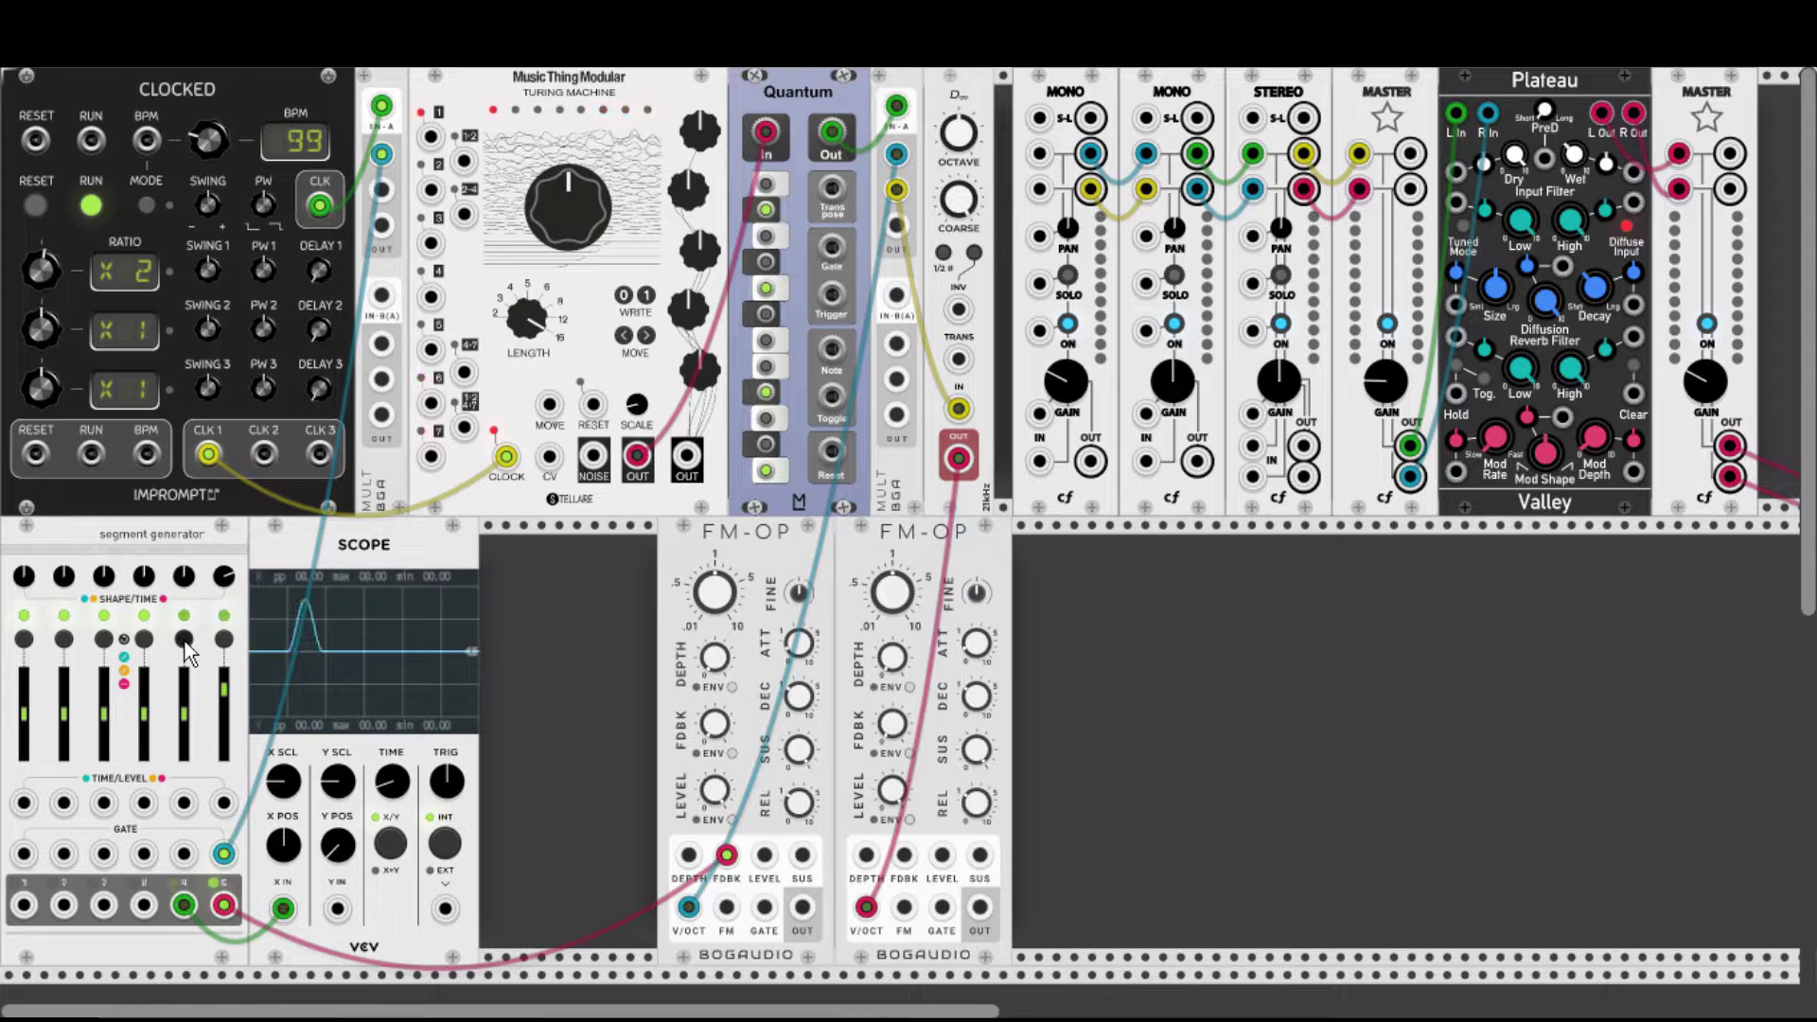
left_click_drag(184, 640, 191, 647)
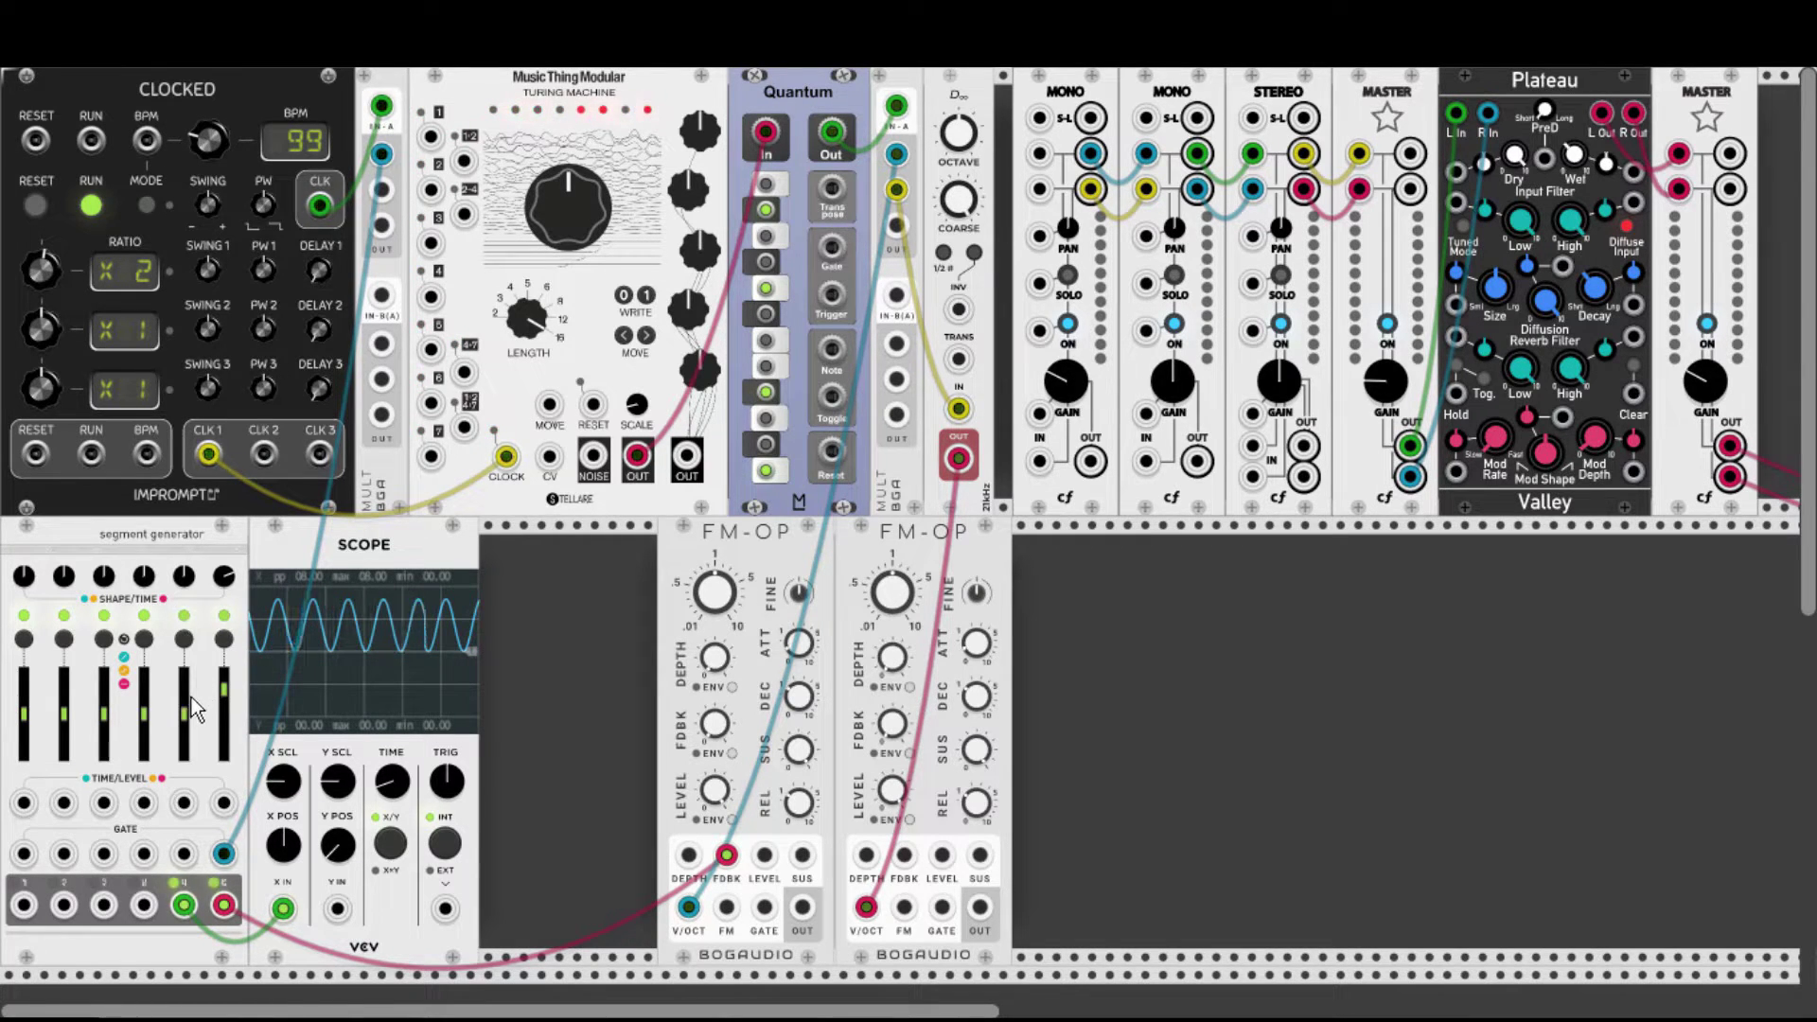
mouse_move(184, 854)
left_mouse_down()
mouse_move(331, 273)
mouse_move(381, 191)
left_mouse_up()
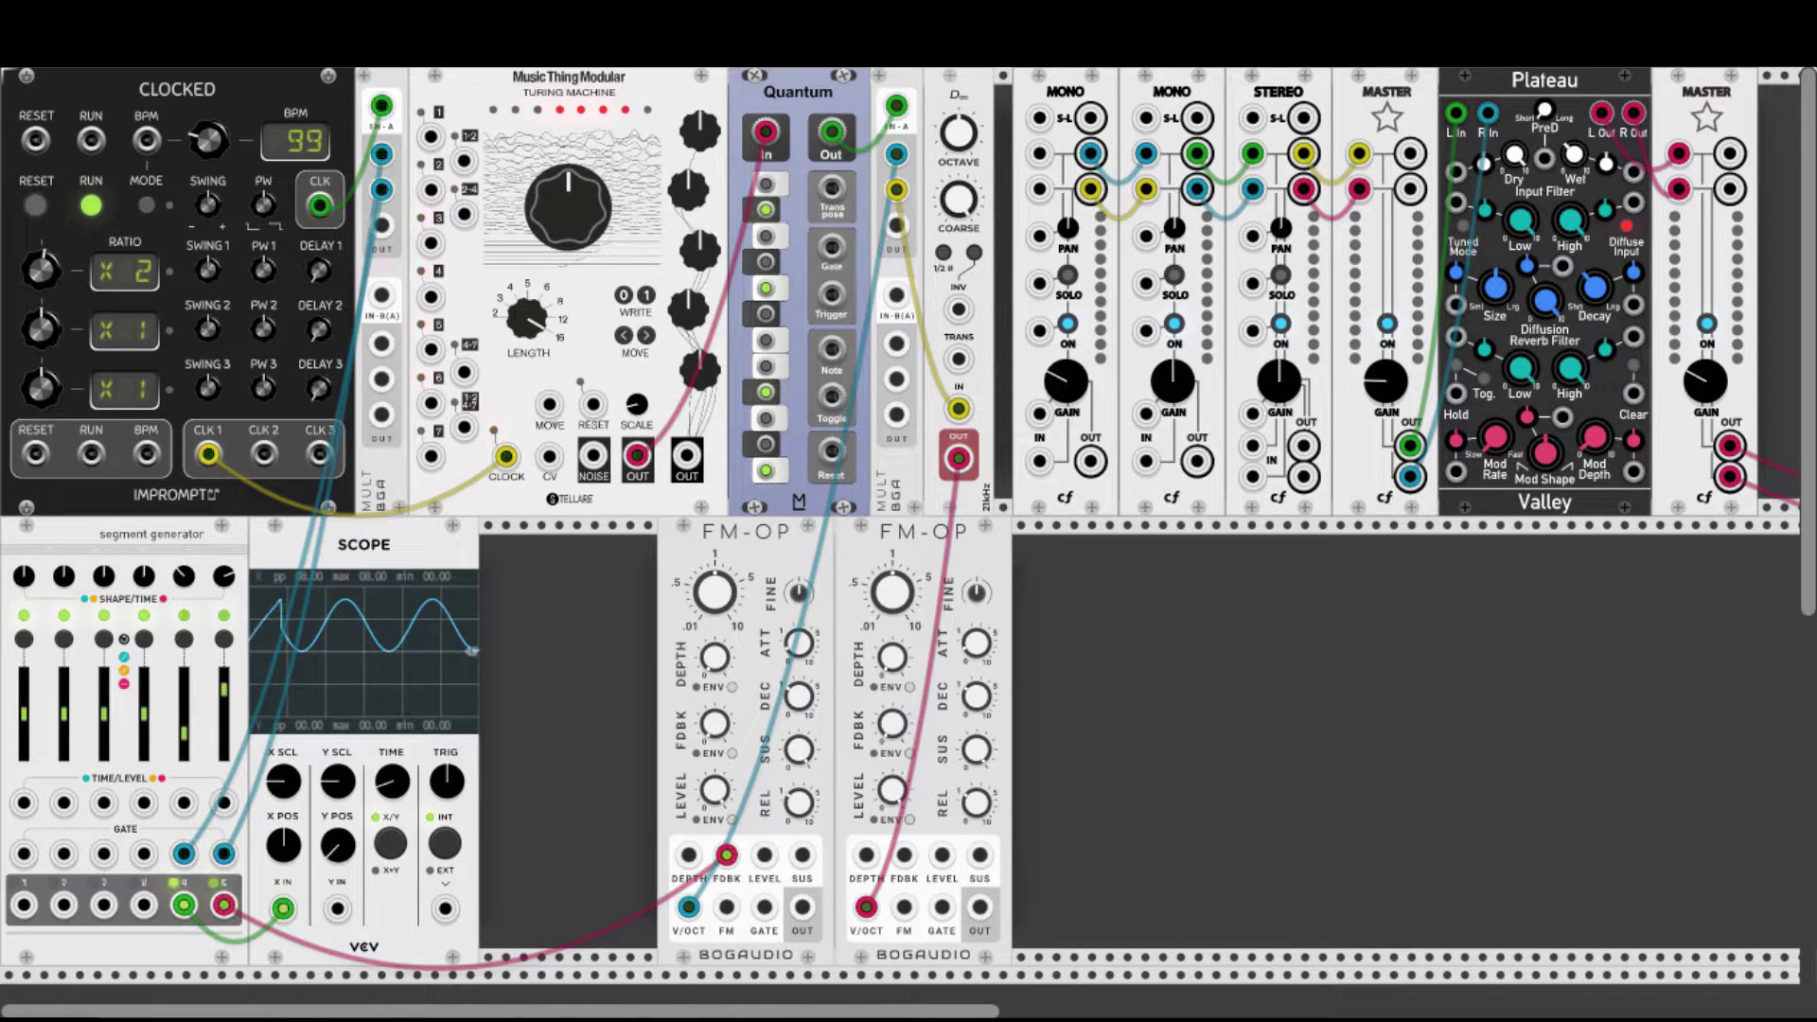
left_click_drag(186, 592, 186, 592)
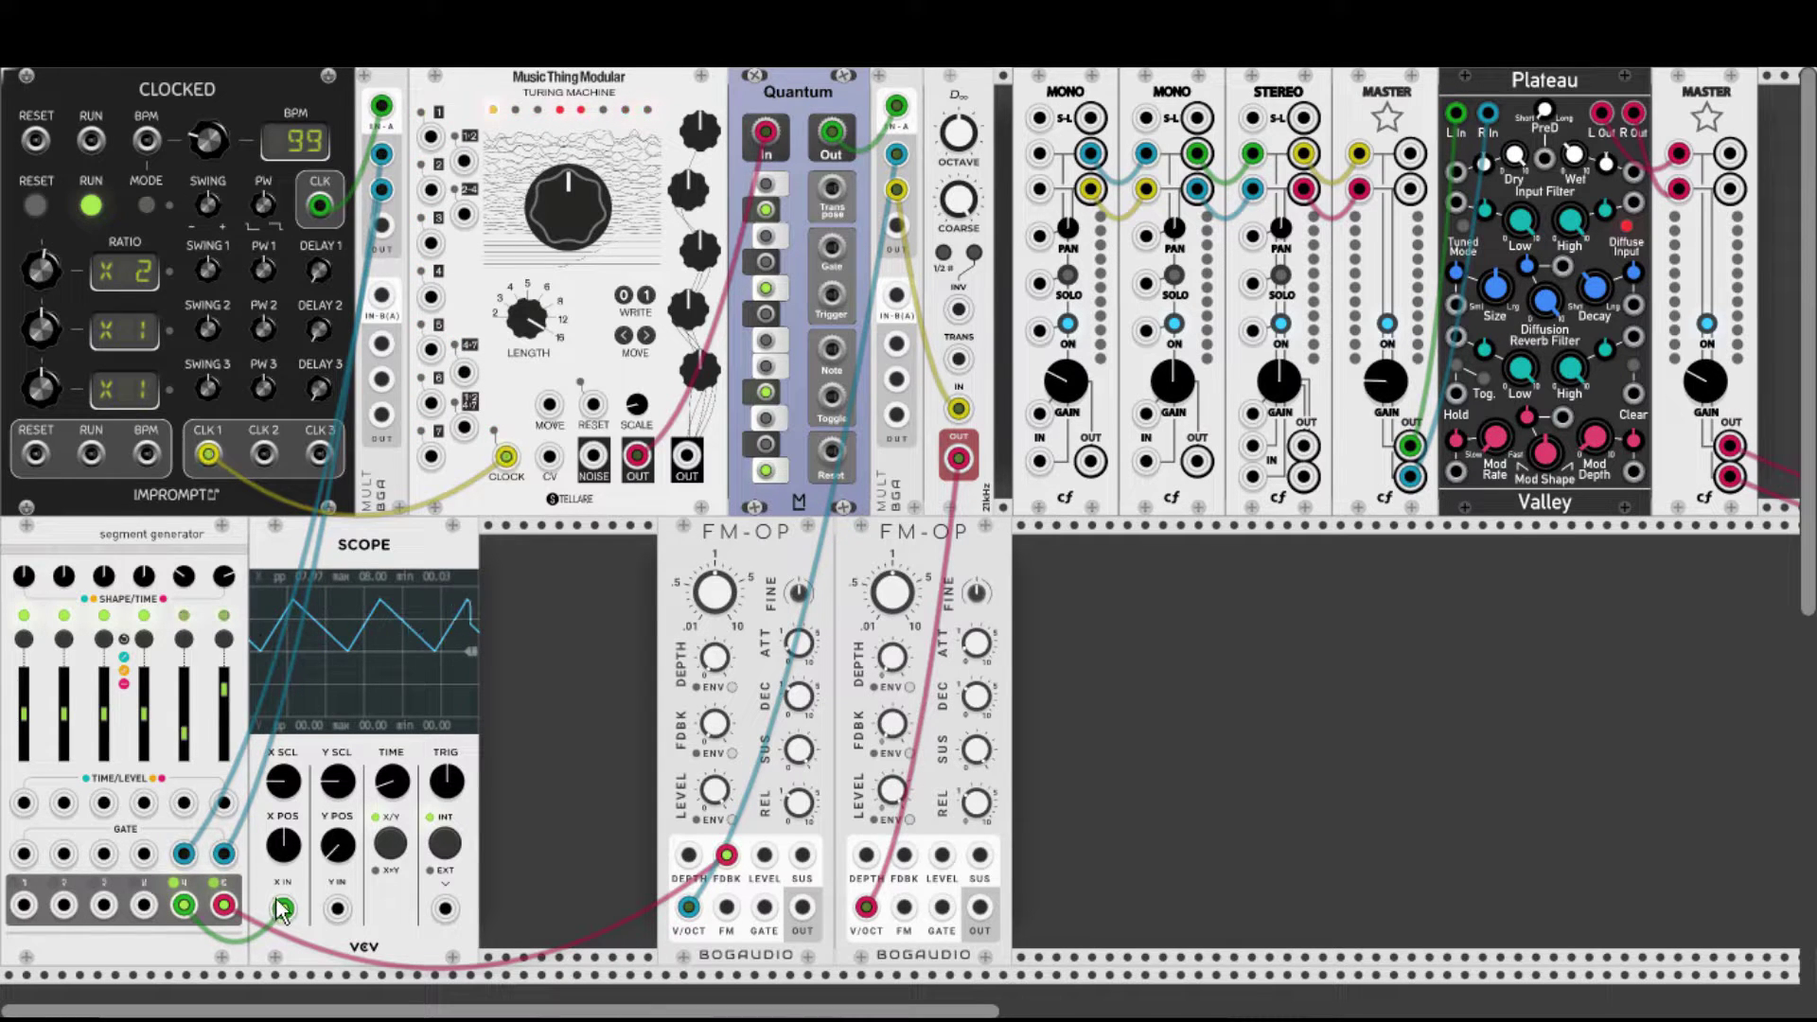
Route the envelope to the second FM-OP's feedback and patch both FM-OP outputs into the stereo mixer.
mouse_move(283, 908)
left_mouse_down()
mouse_move(819, 838)
mouse_move(904, 855)
left_mouse_up()
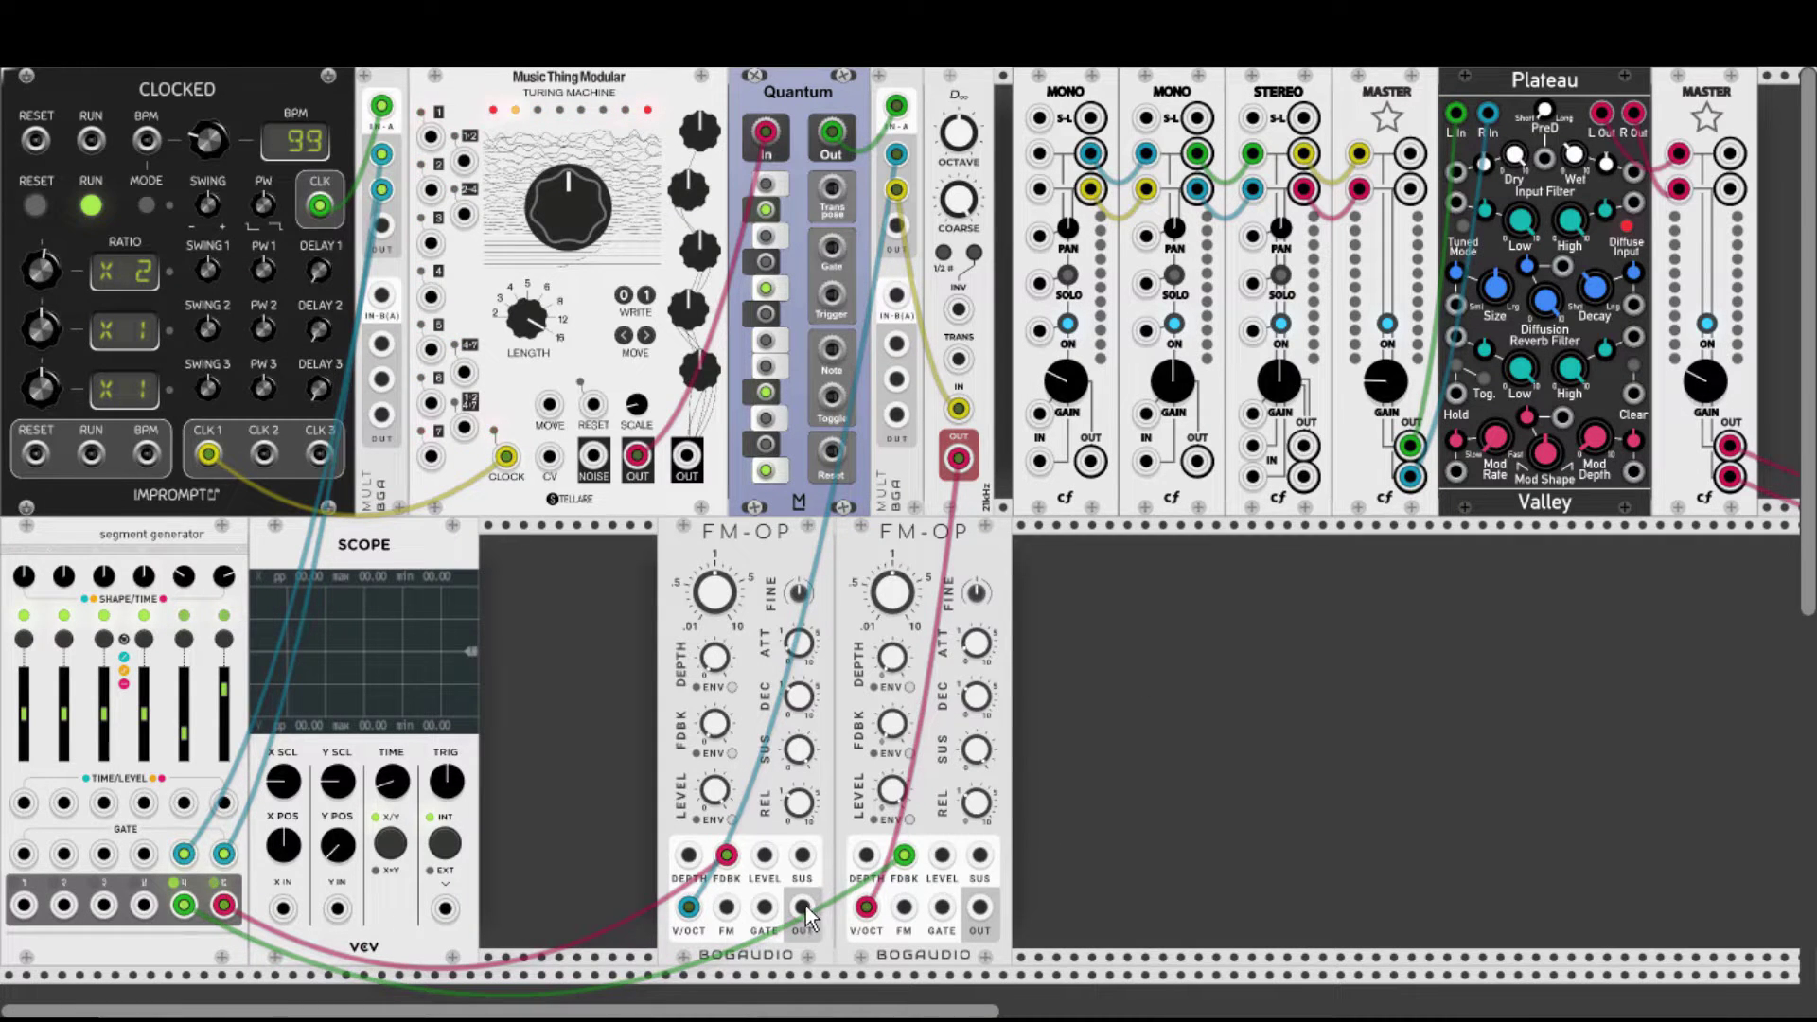
left_click_drag(804, 906, 1252, 444)
left_click_drag(981, 909, 1252, 476)
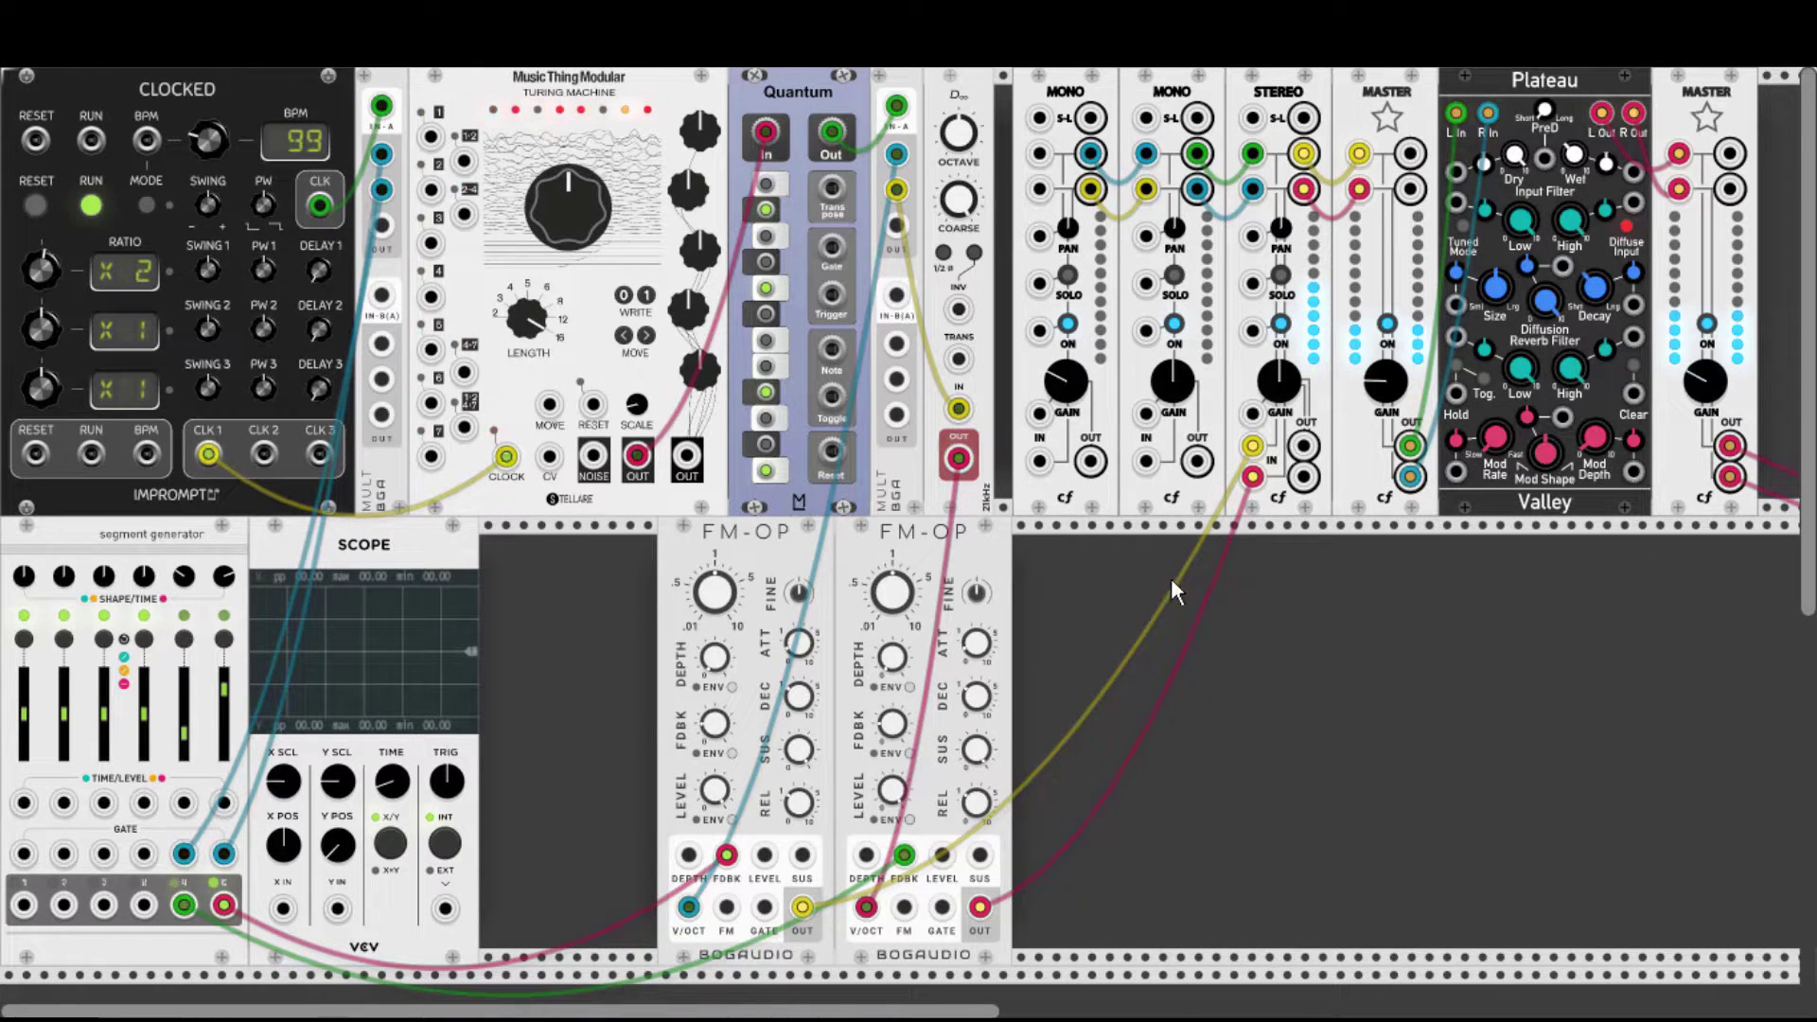
Duplicate the Quantum quantizer, place the copy right of the FM-OPs, and set its mode to Last.
key("ctrl+d")
left_click_drag(653, 542, 1157, 585)
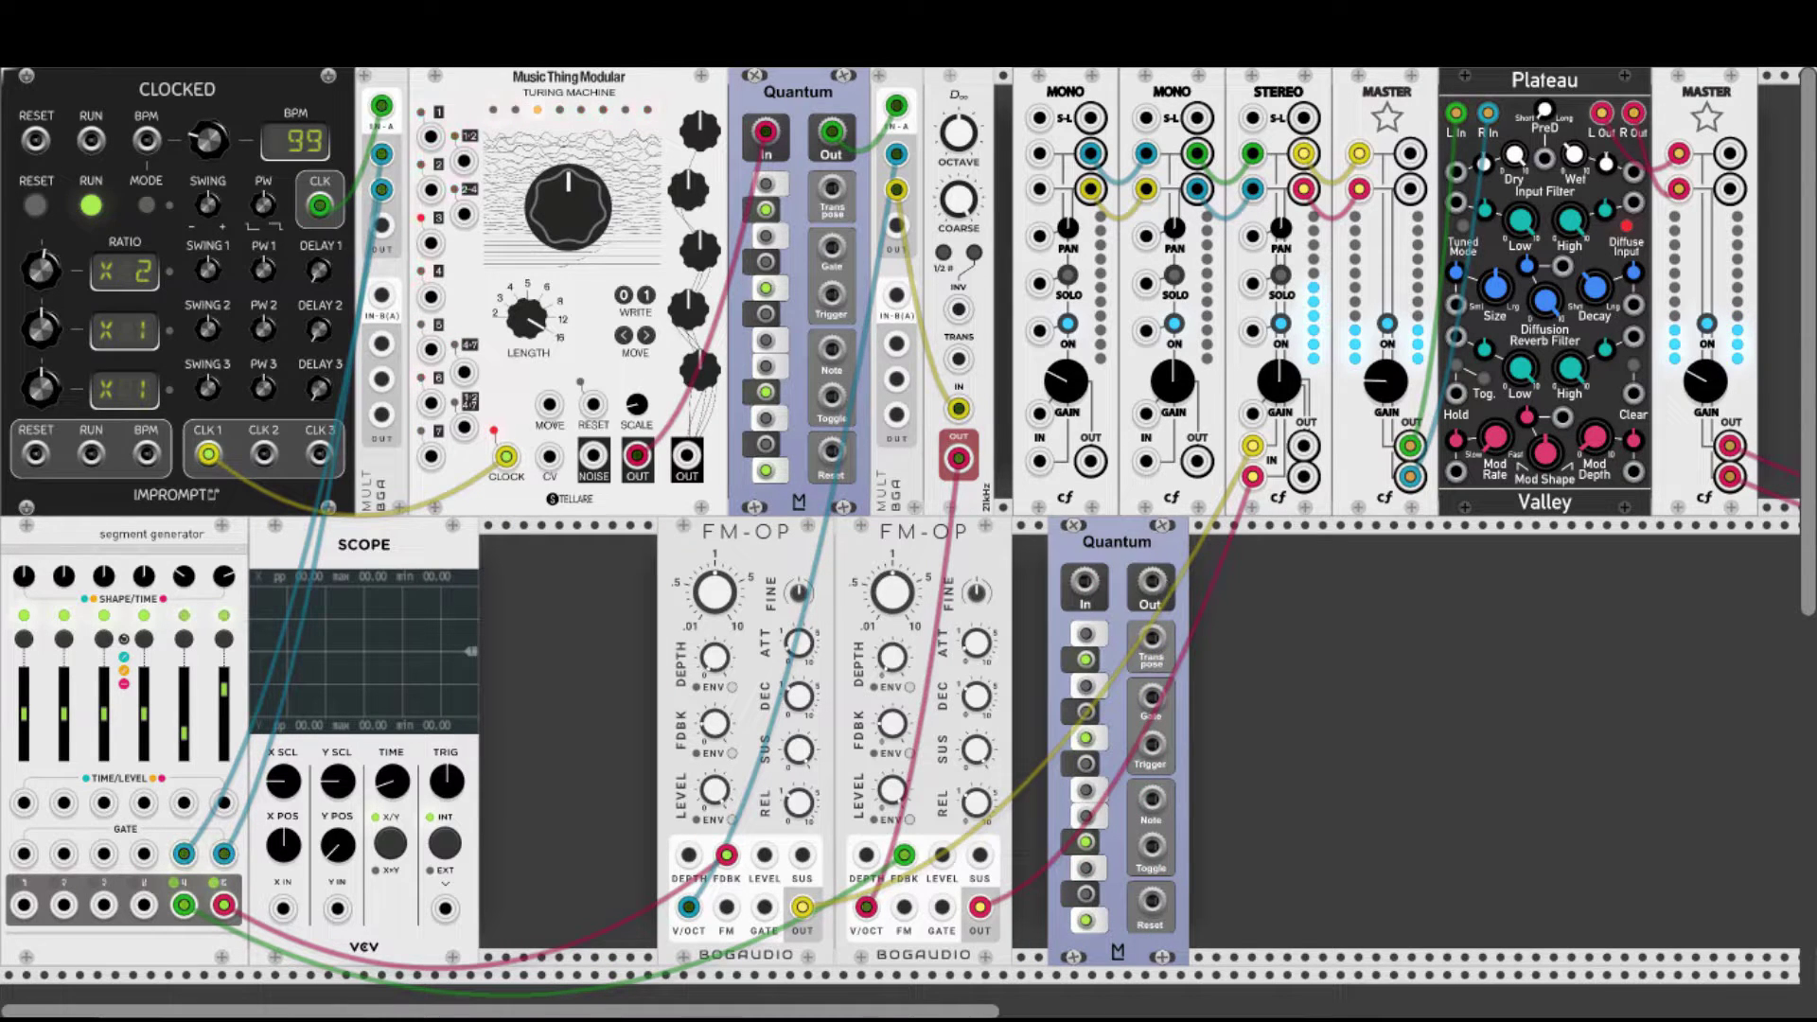
right_click(1098, 543)
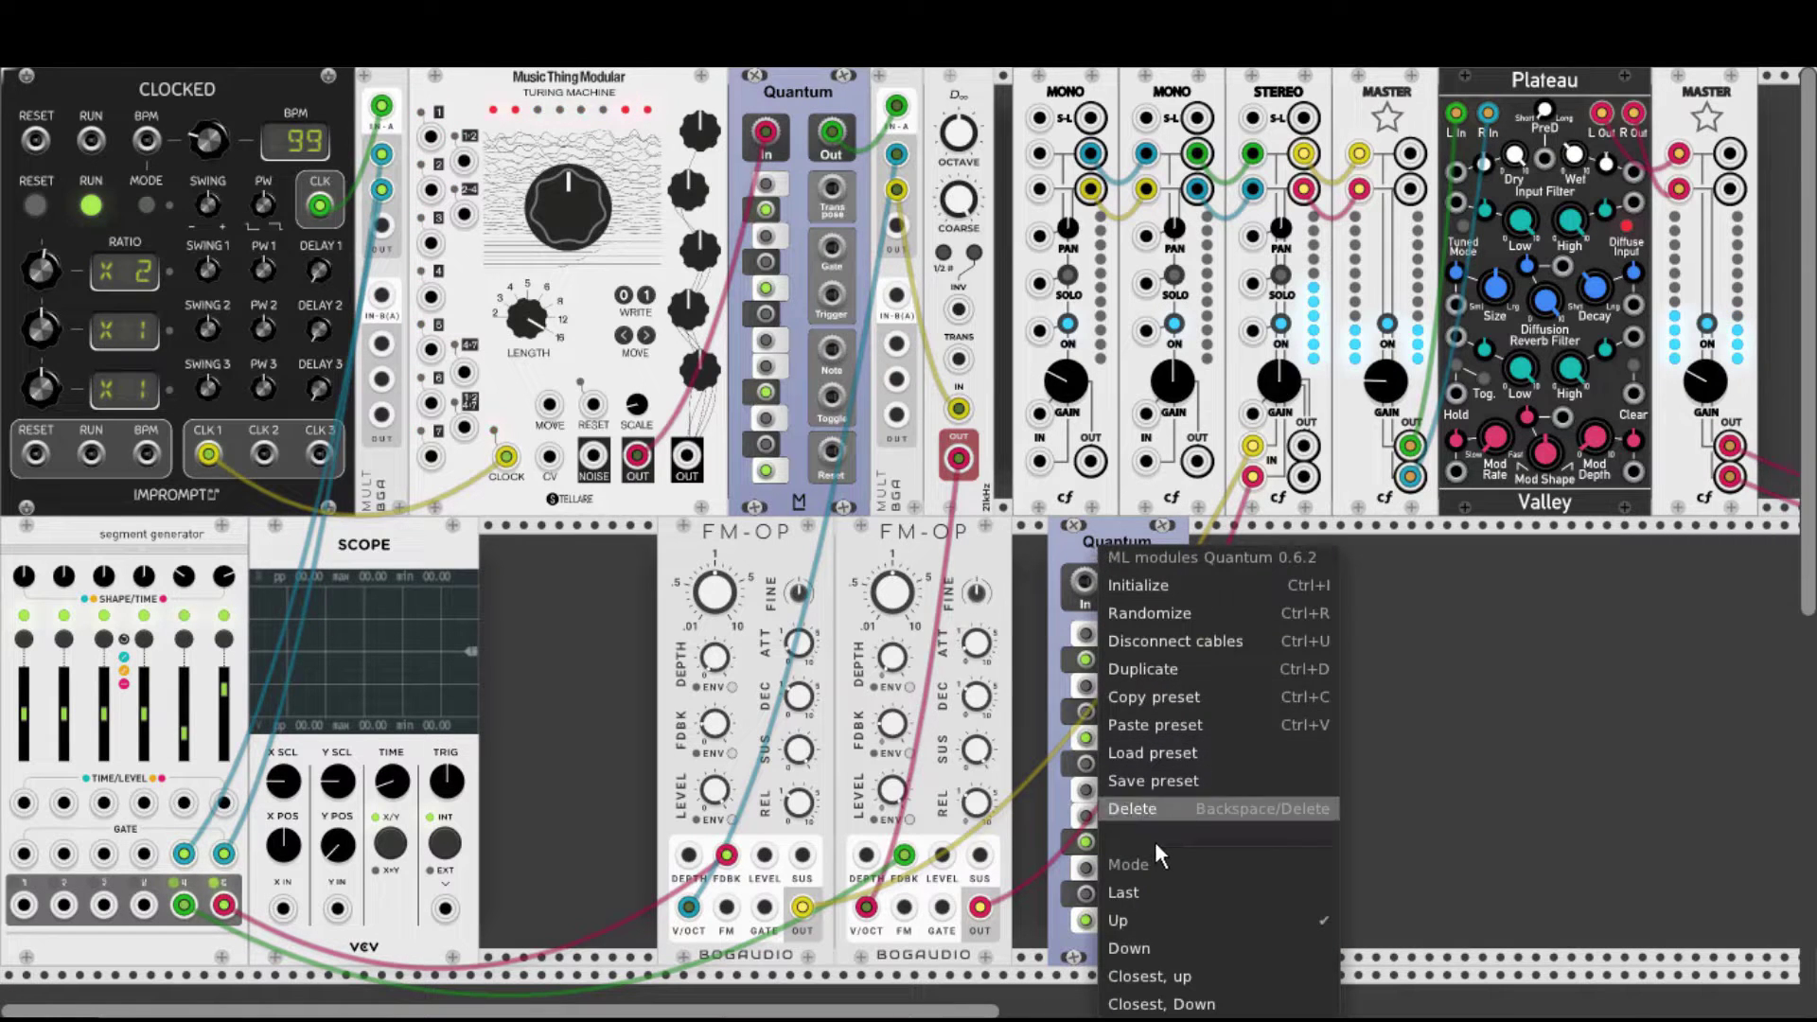
left_click(1135, 893)
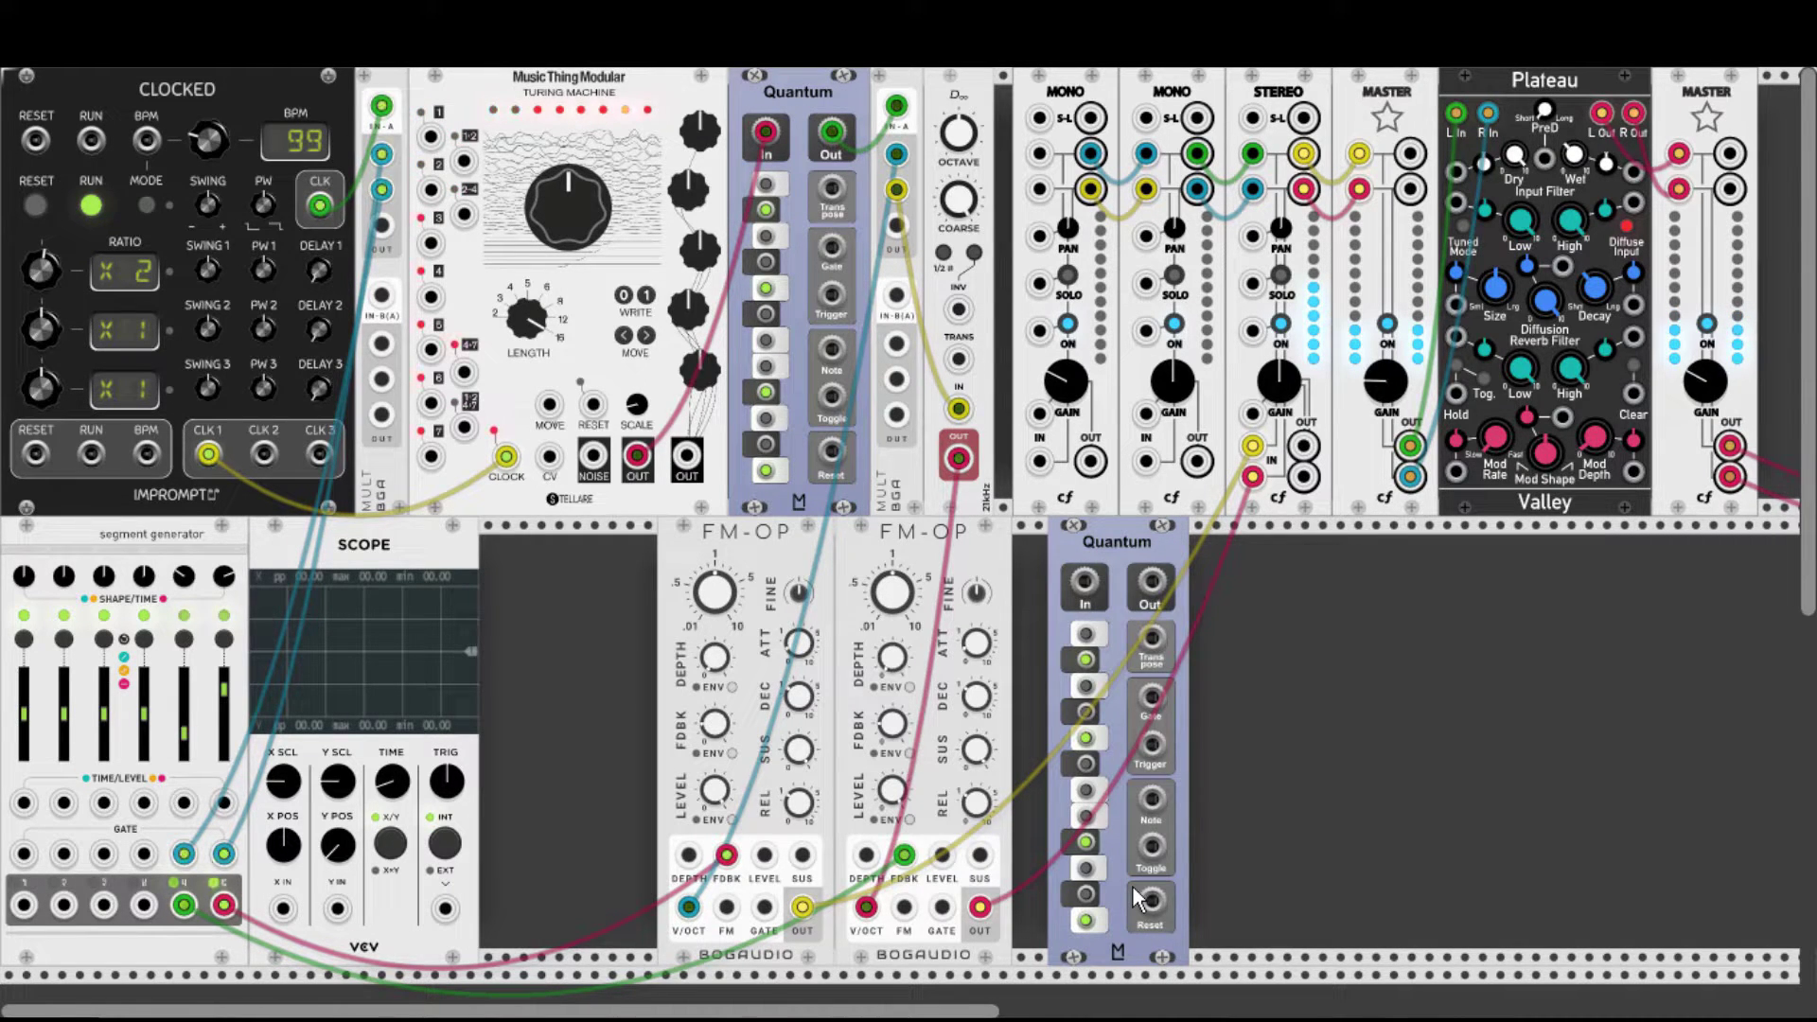
right_click(1280, 715)
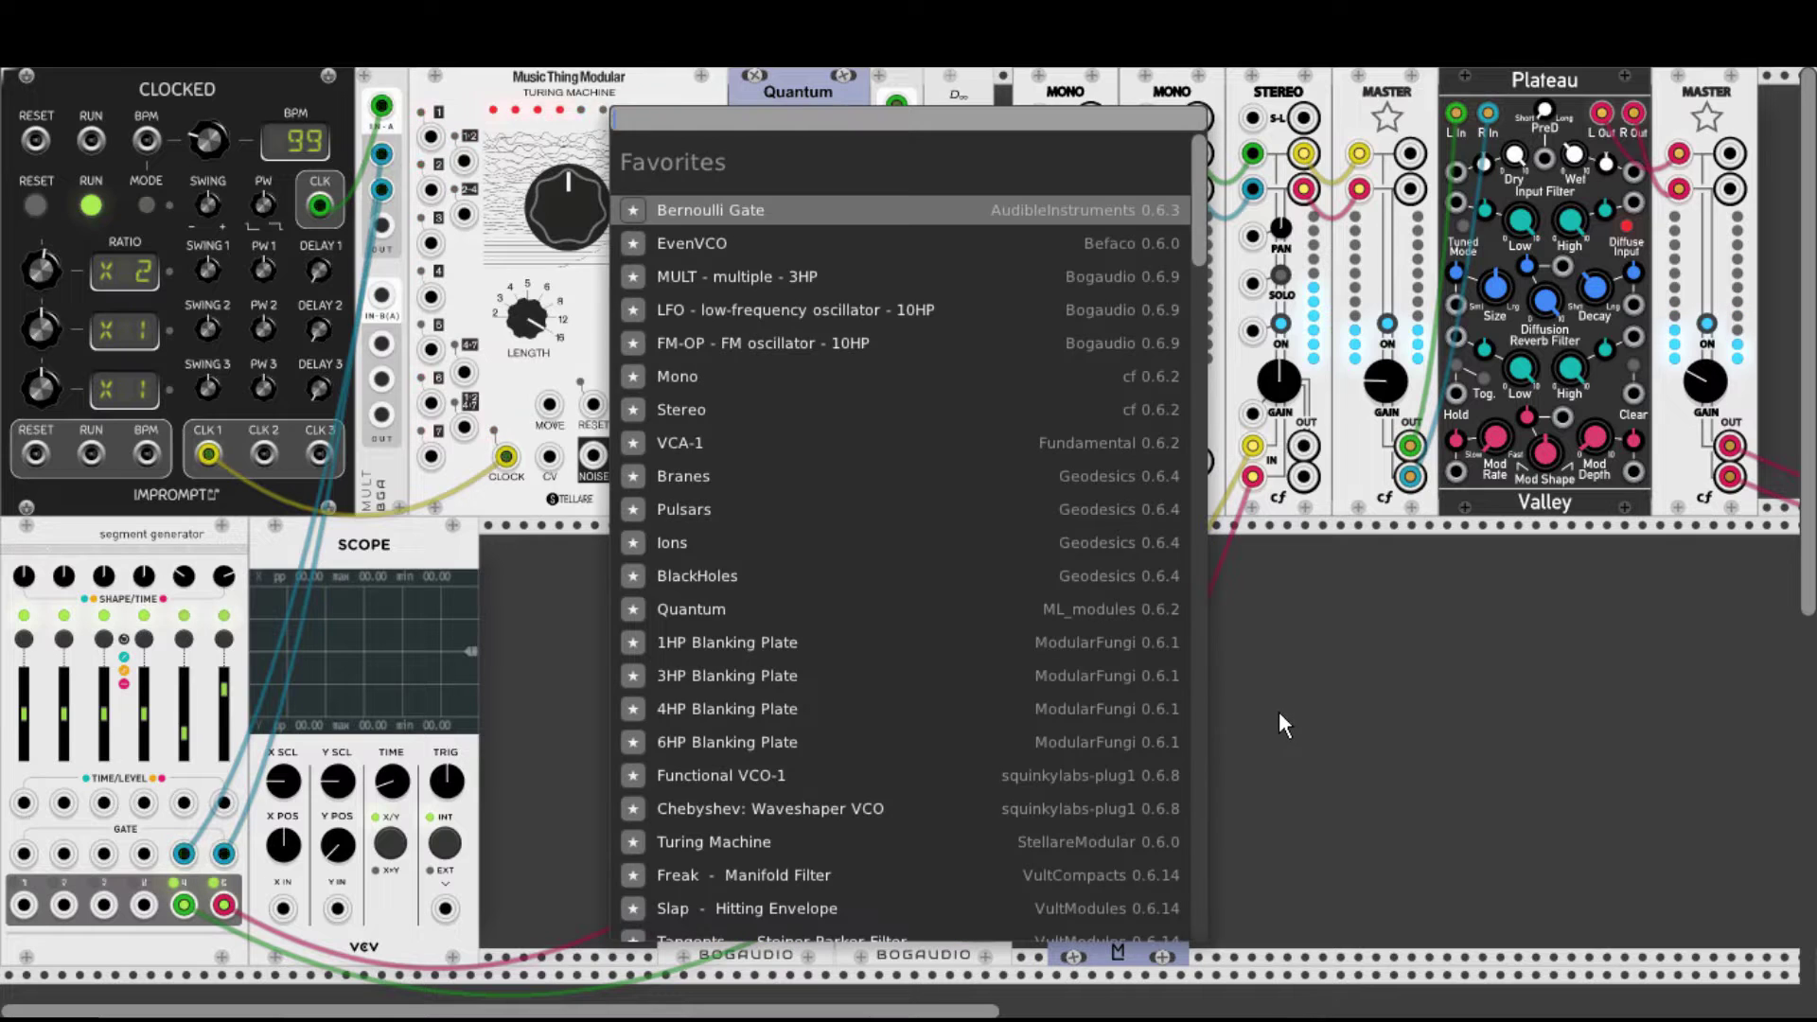
Add a Macro Oscillator (searched as 'braid') and switch its synthesis model.
type("brai")
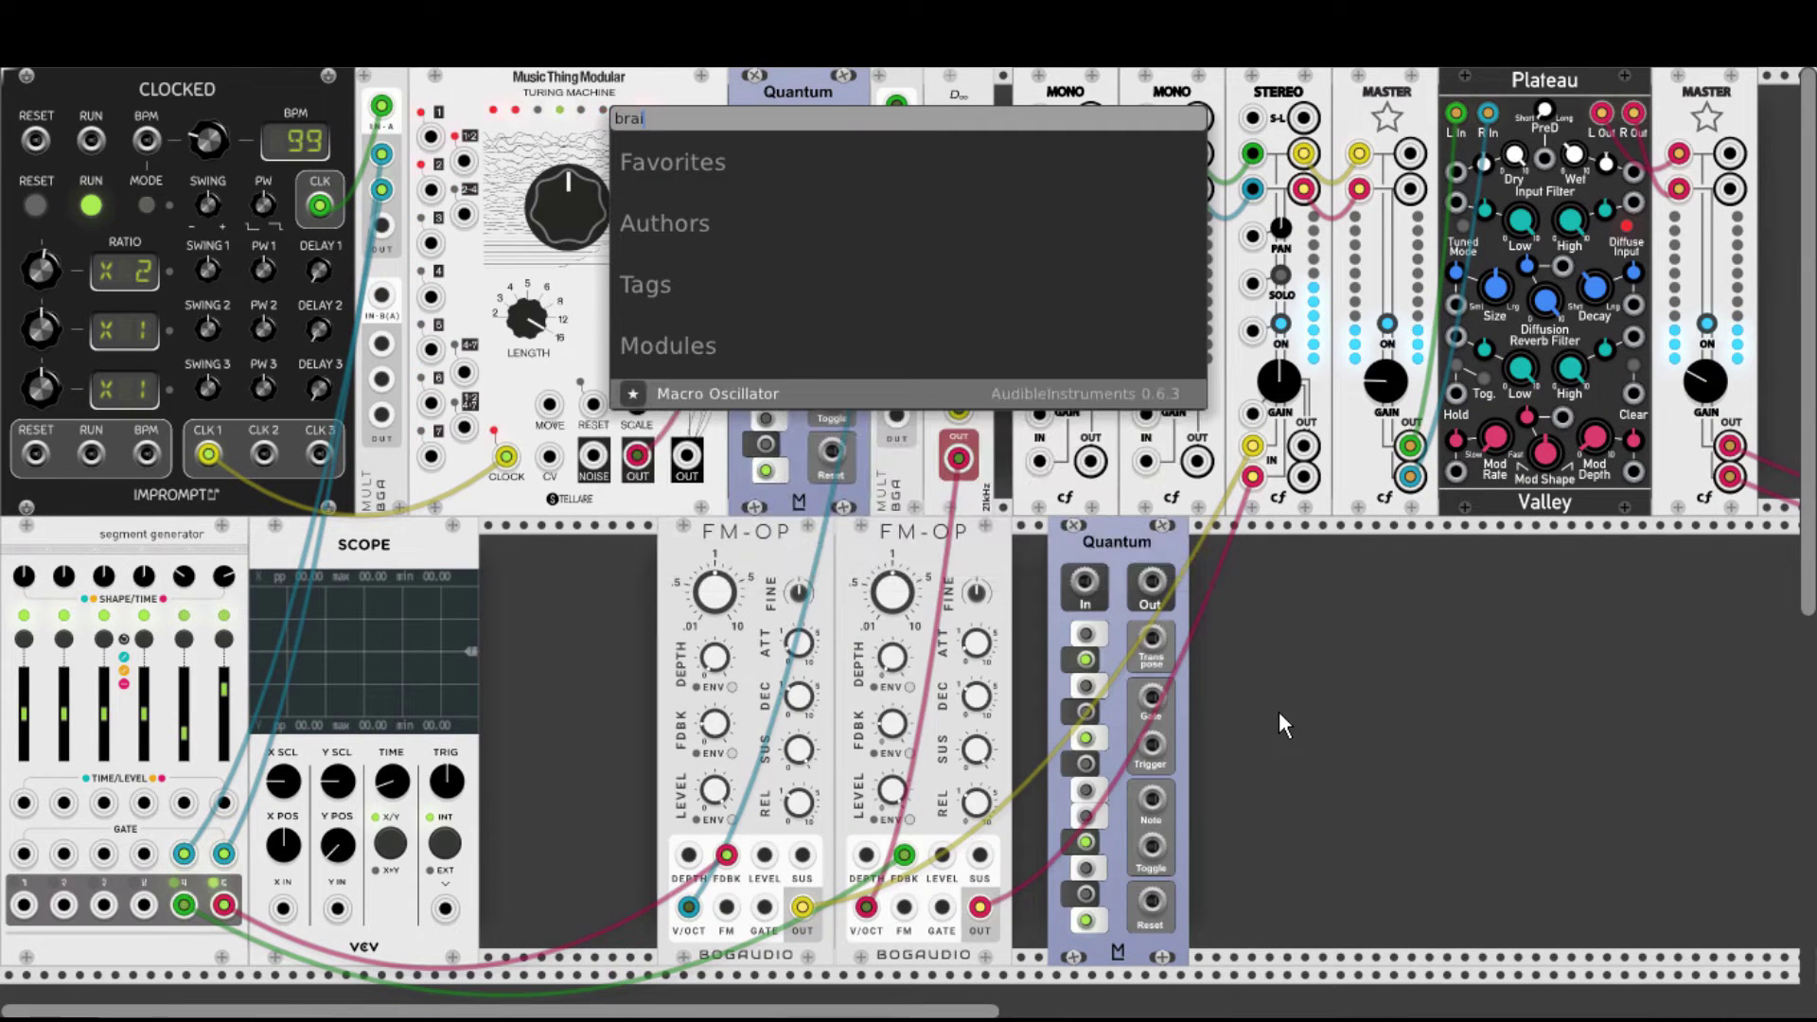
type("d")
left_click(898, 393)
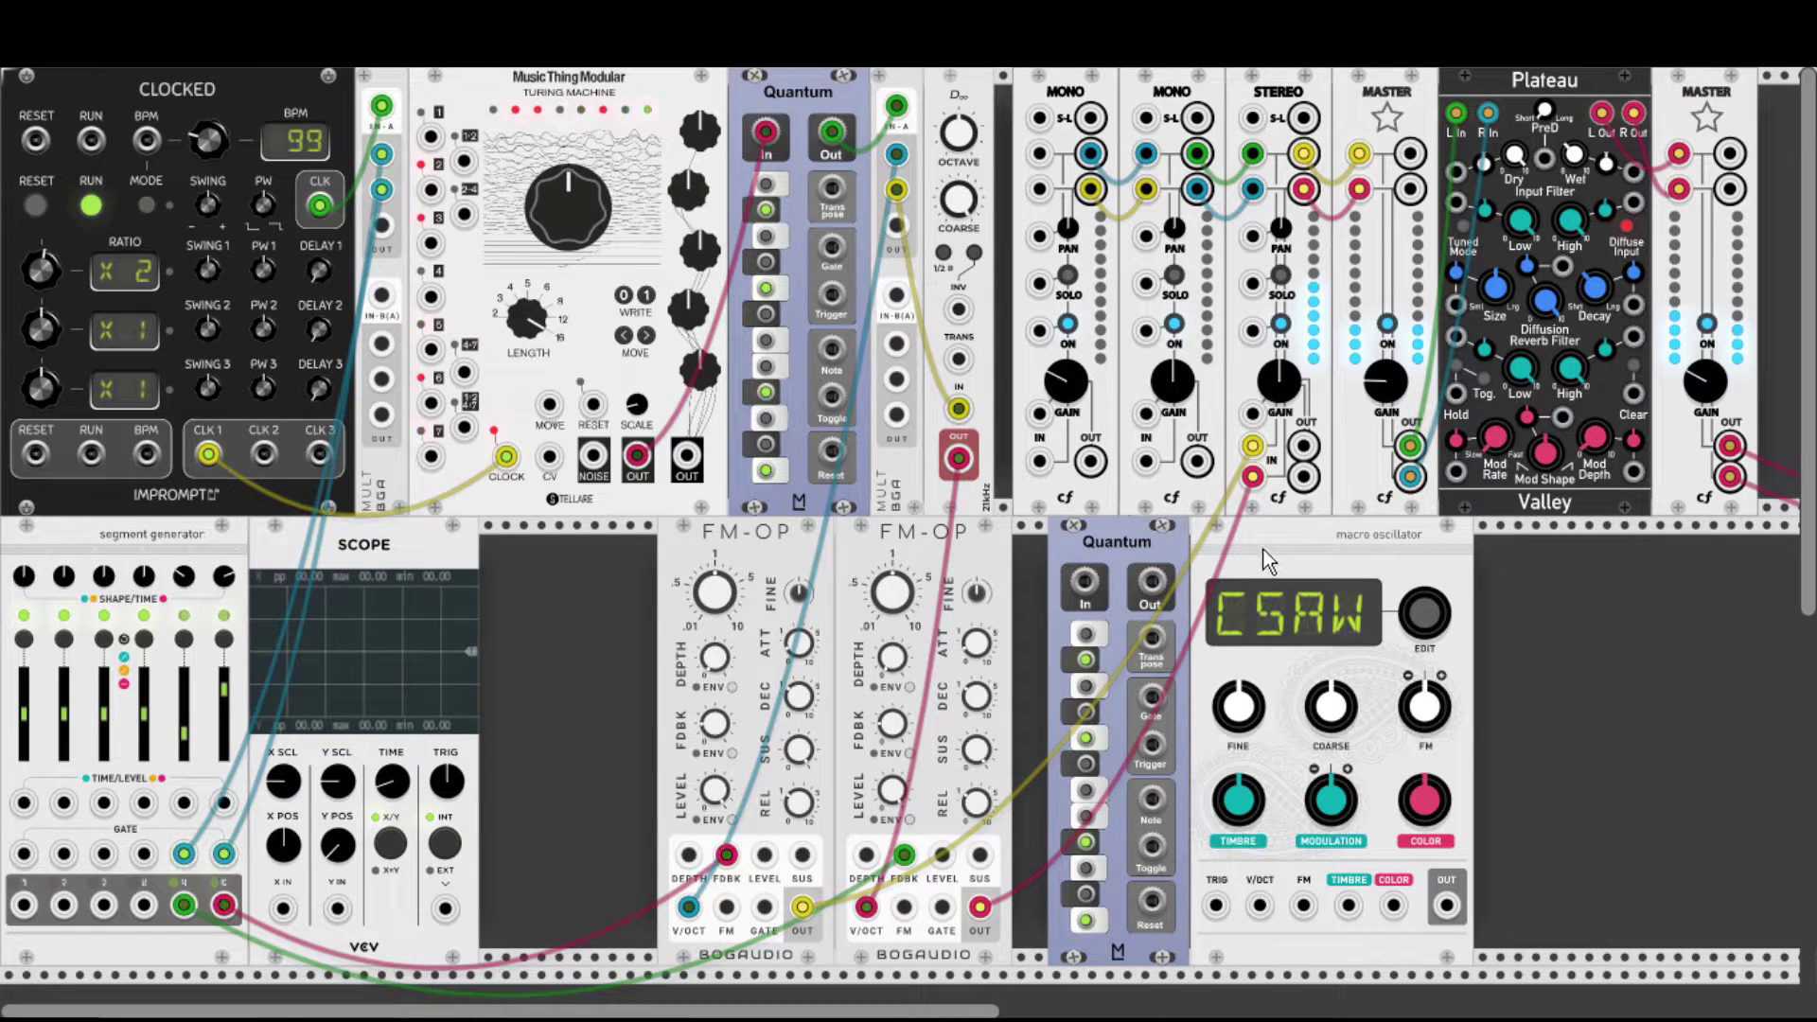
left_click_drag(1425, 613, 1425, 557)
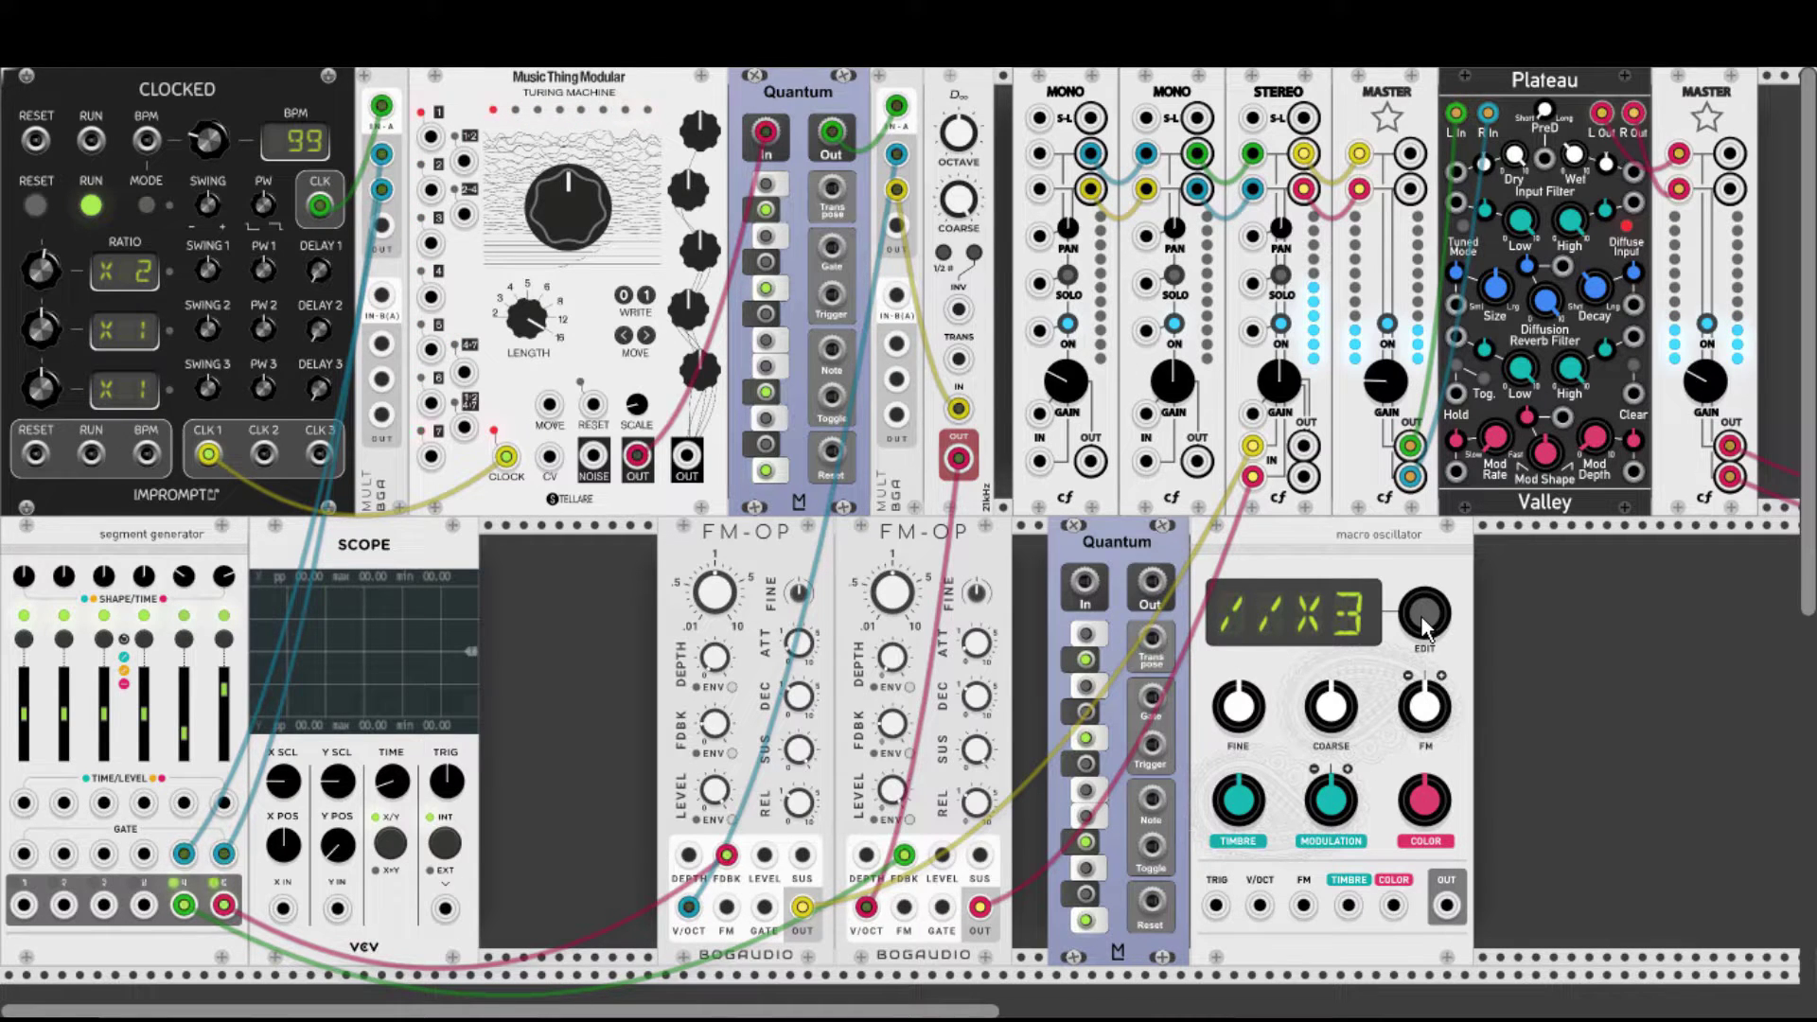
Mute the stereo mixer channel and cable the macro oscillator output into the second mono channel.
left_click(1281, 324)
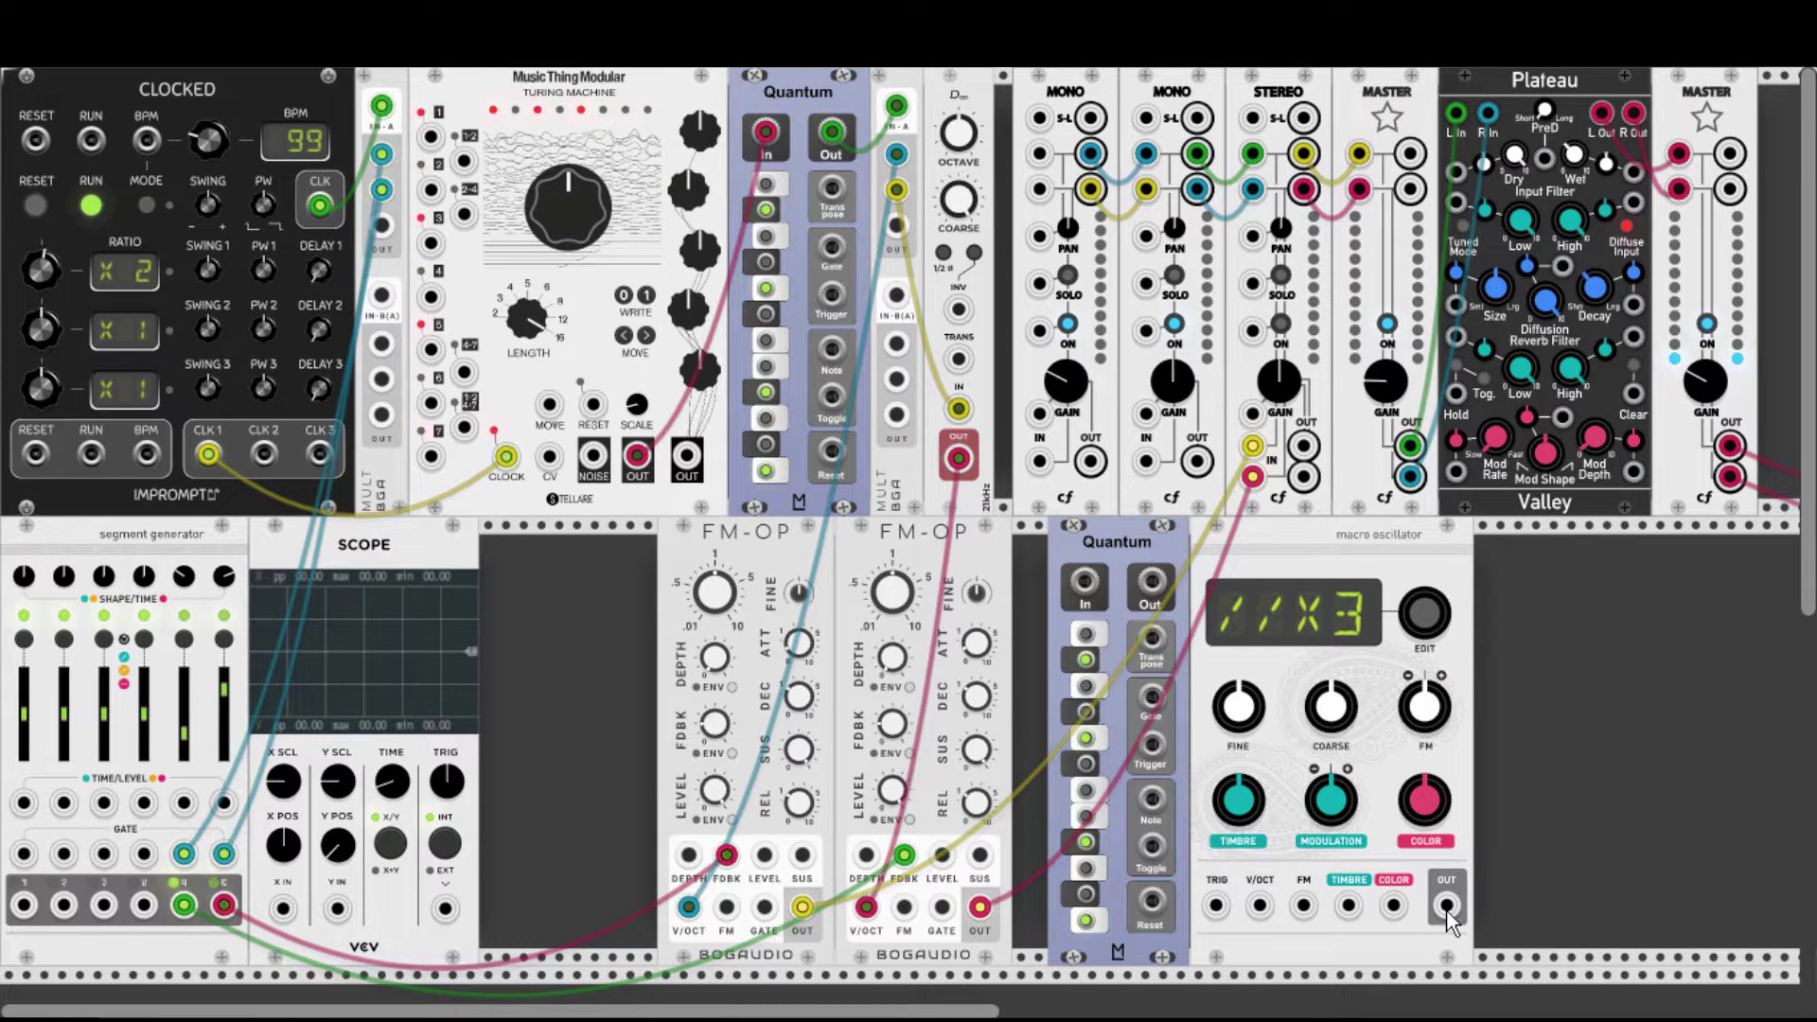
left_click_drag(1448, 913, 1440, 905)
left_click_drag(1297, 685, 1141, 469)
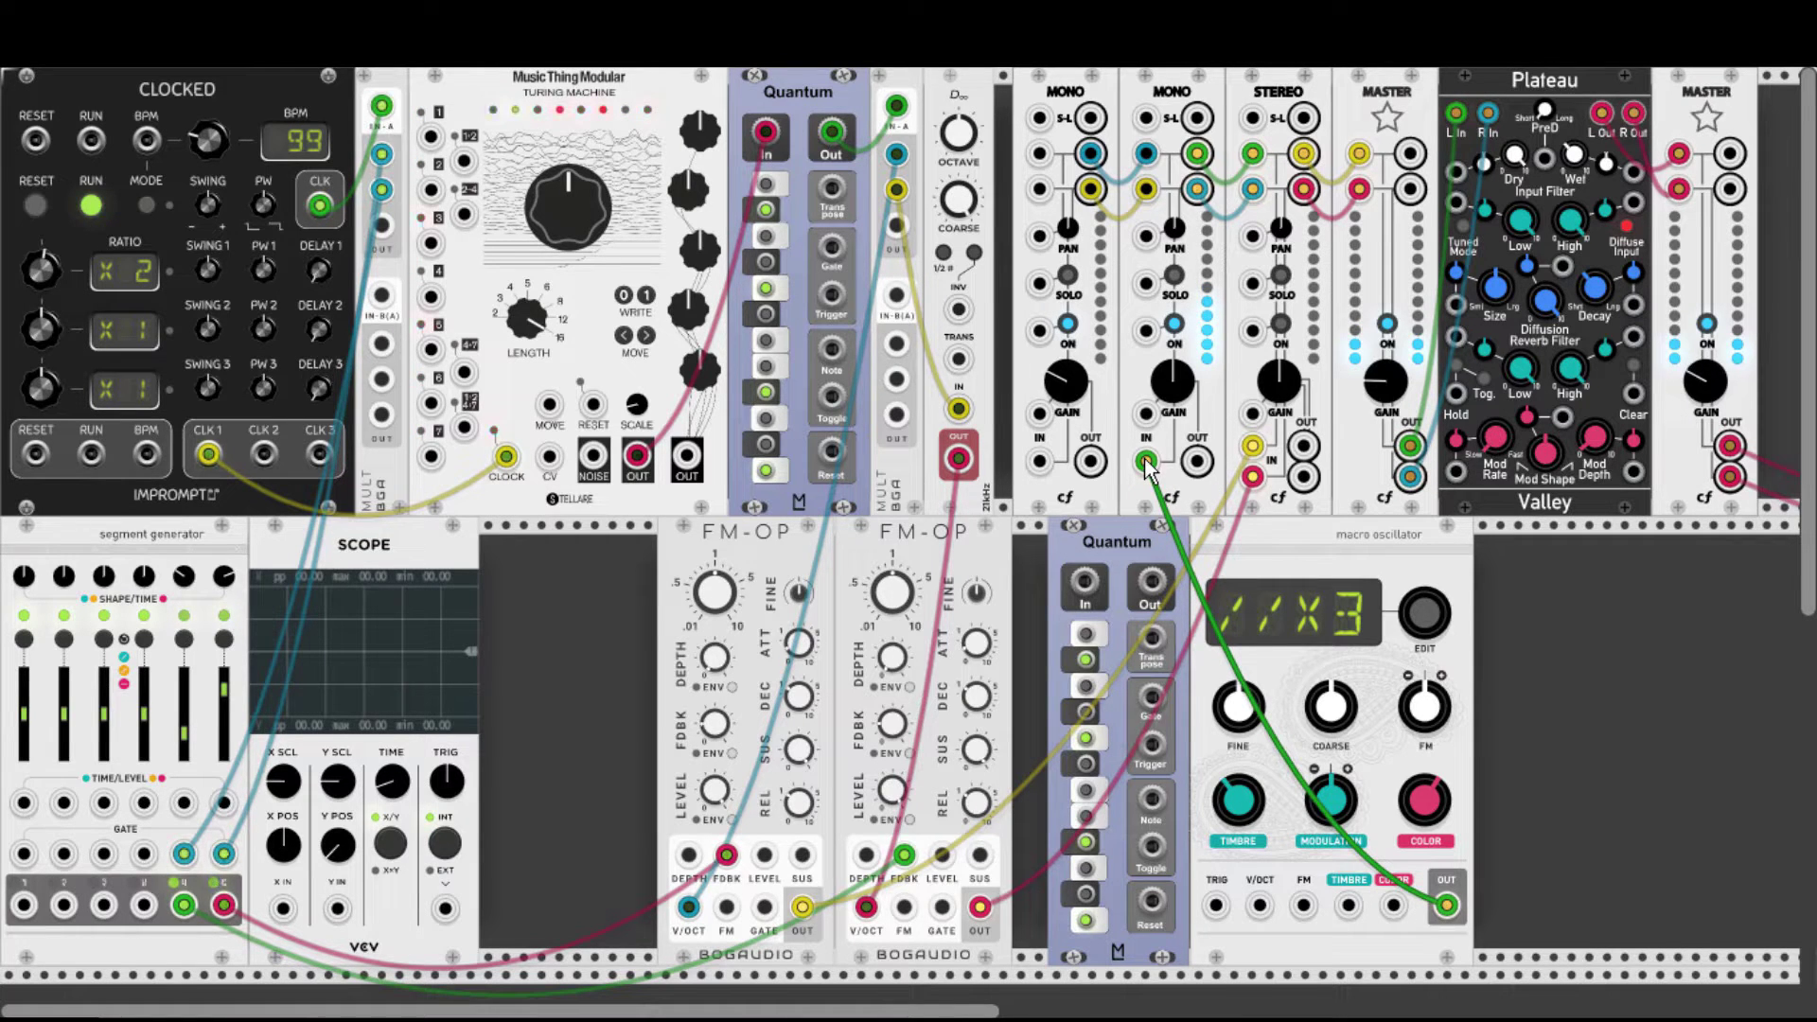
Delete the mixer cable and route the Turing Machine through the lower Quantum into the macro oscillator's V/OCT.
right_click(1147, 464)
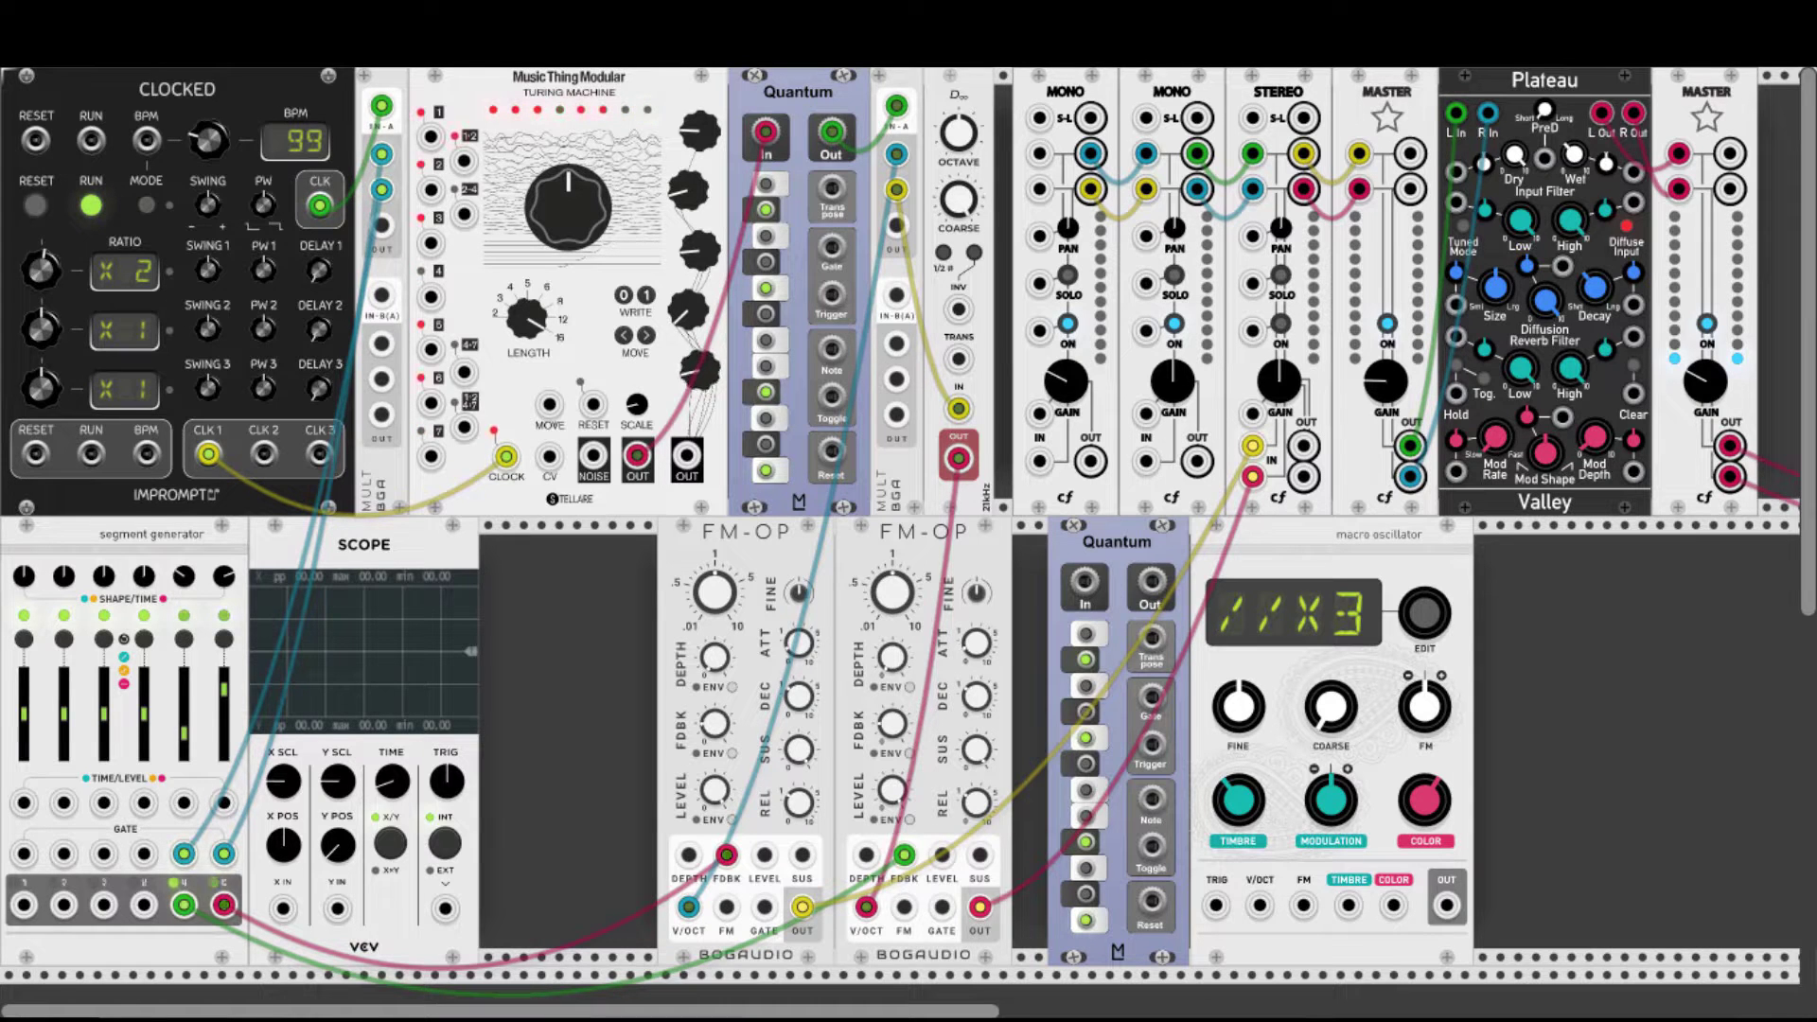
left_click_drag(687, 459, 1085, 583)
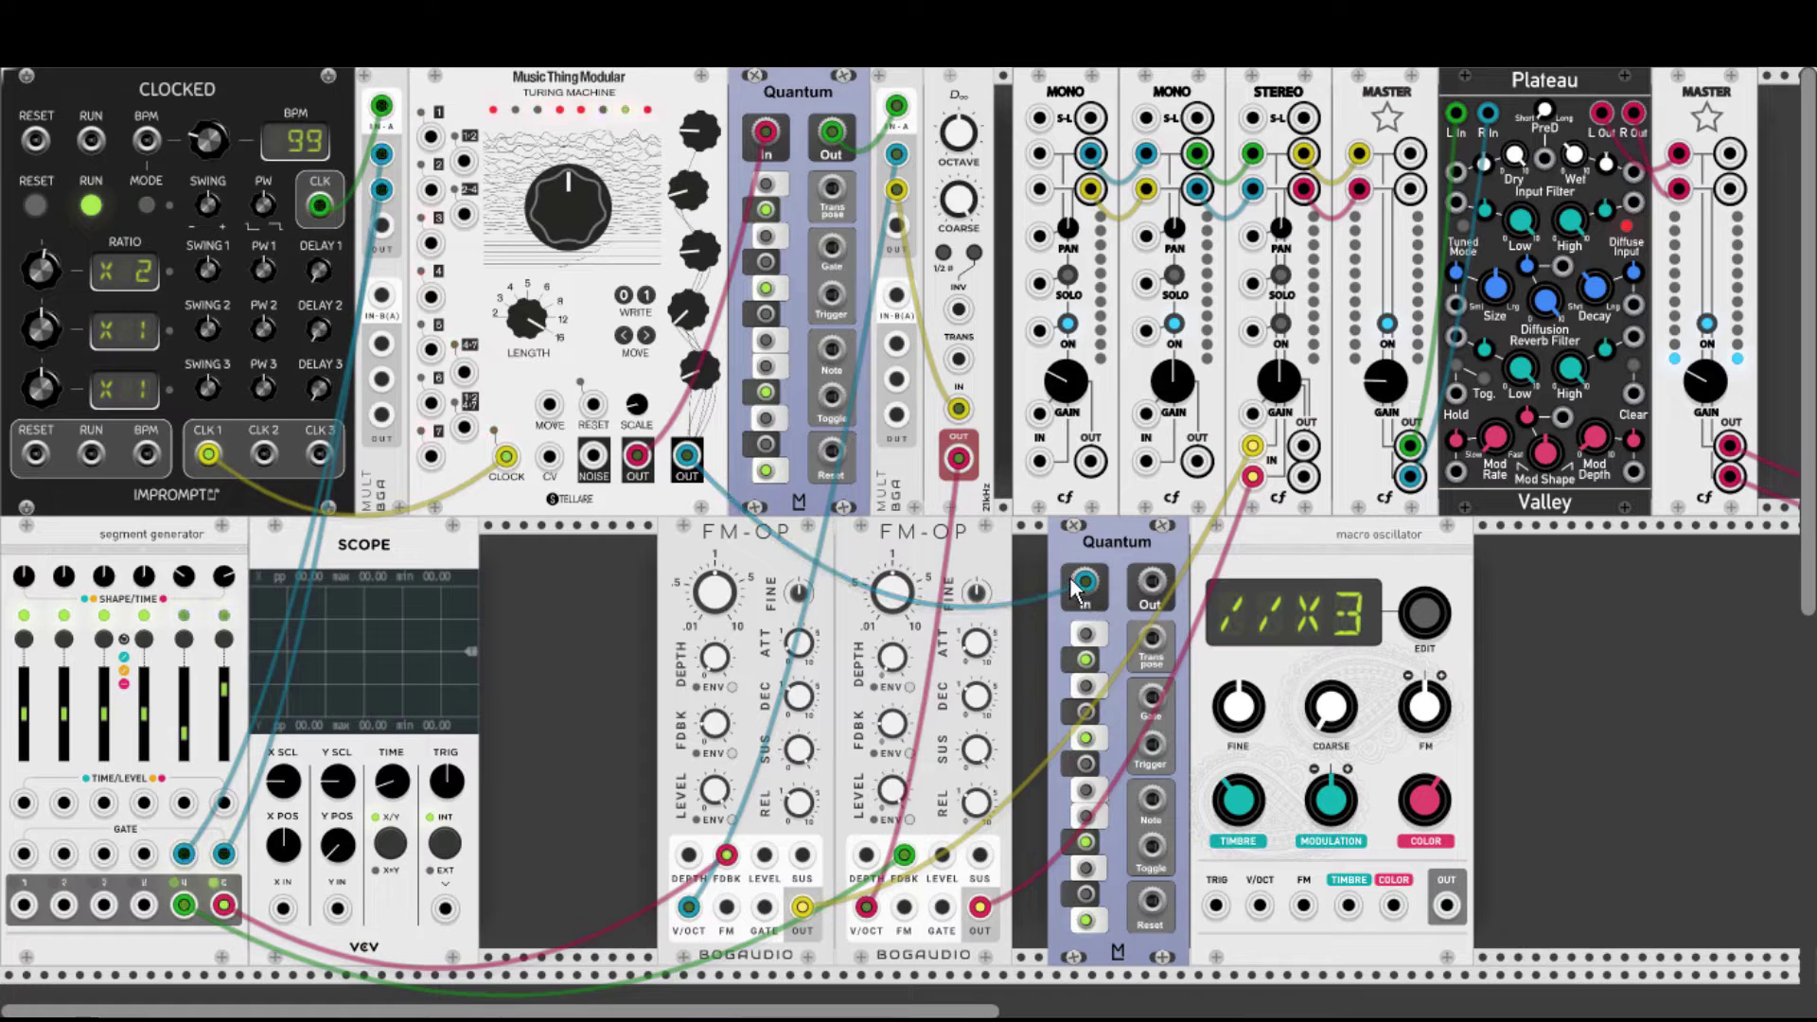
left_click_drag(1150, 582, 1260, 907)
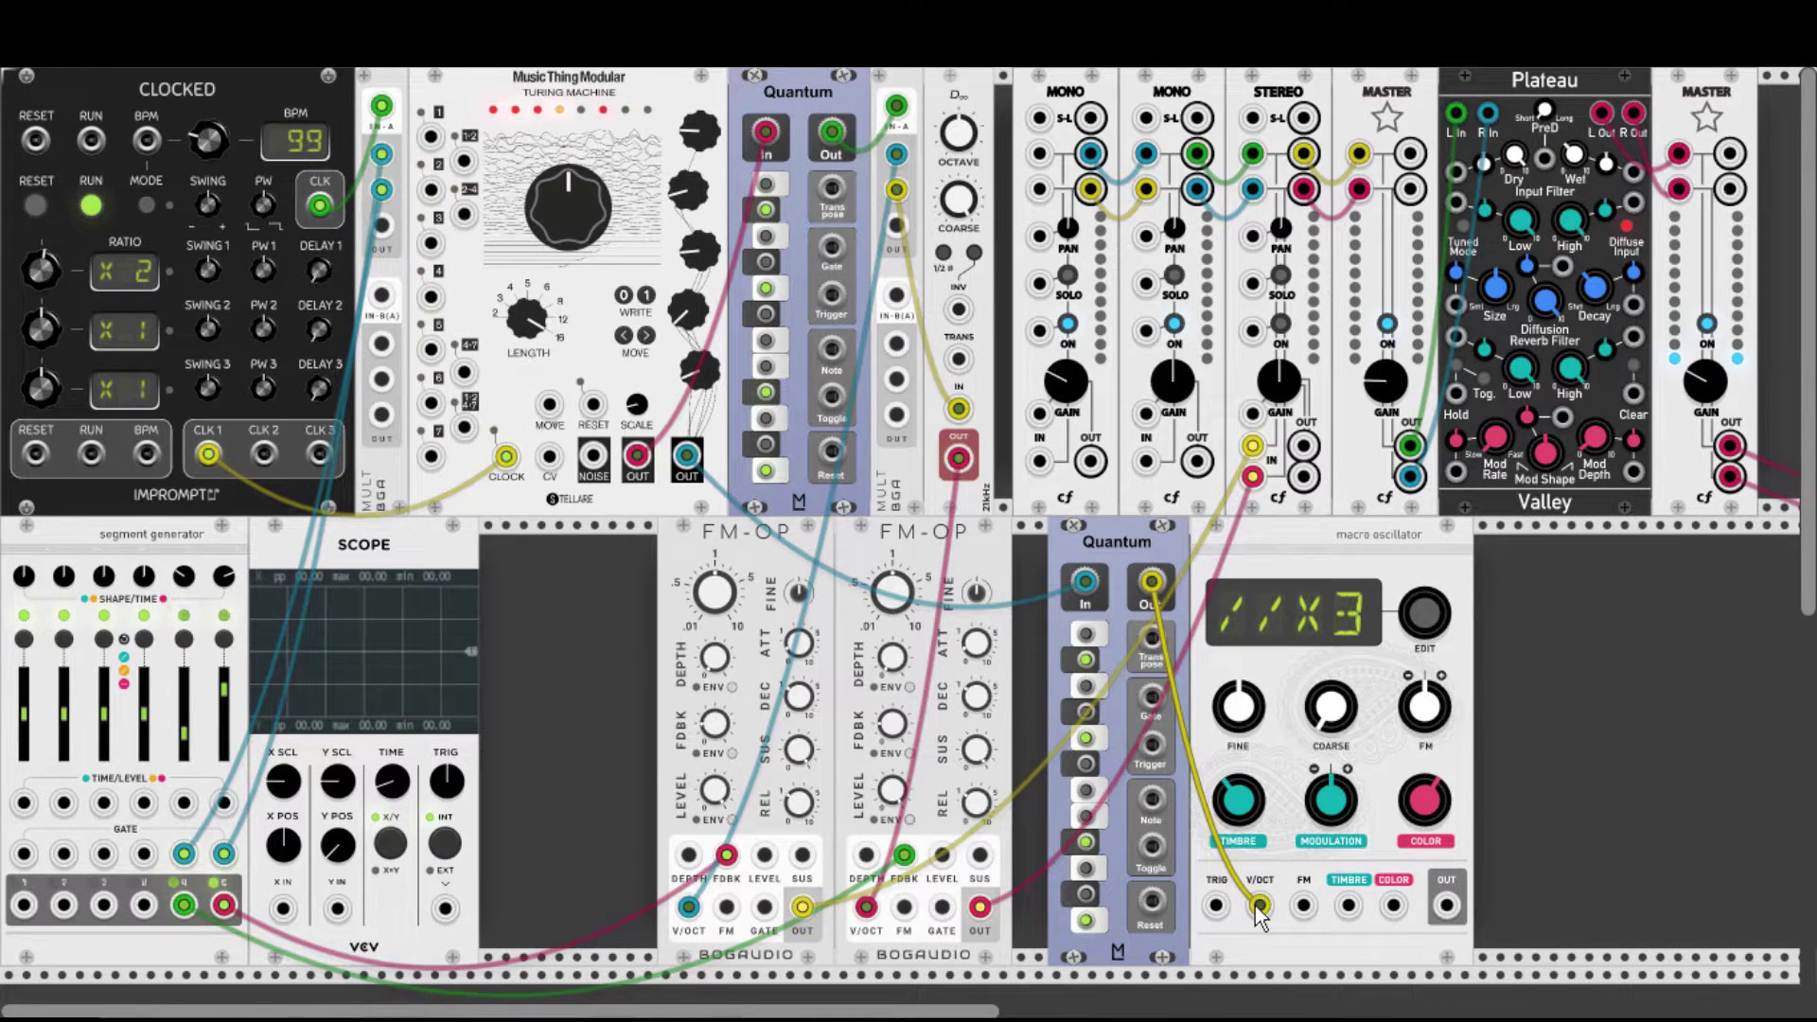
right_click(1503, 626)
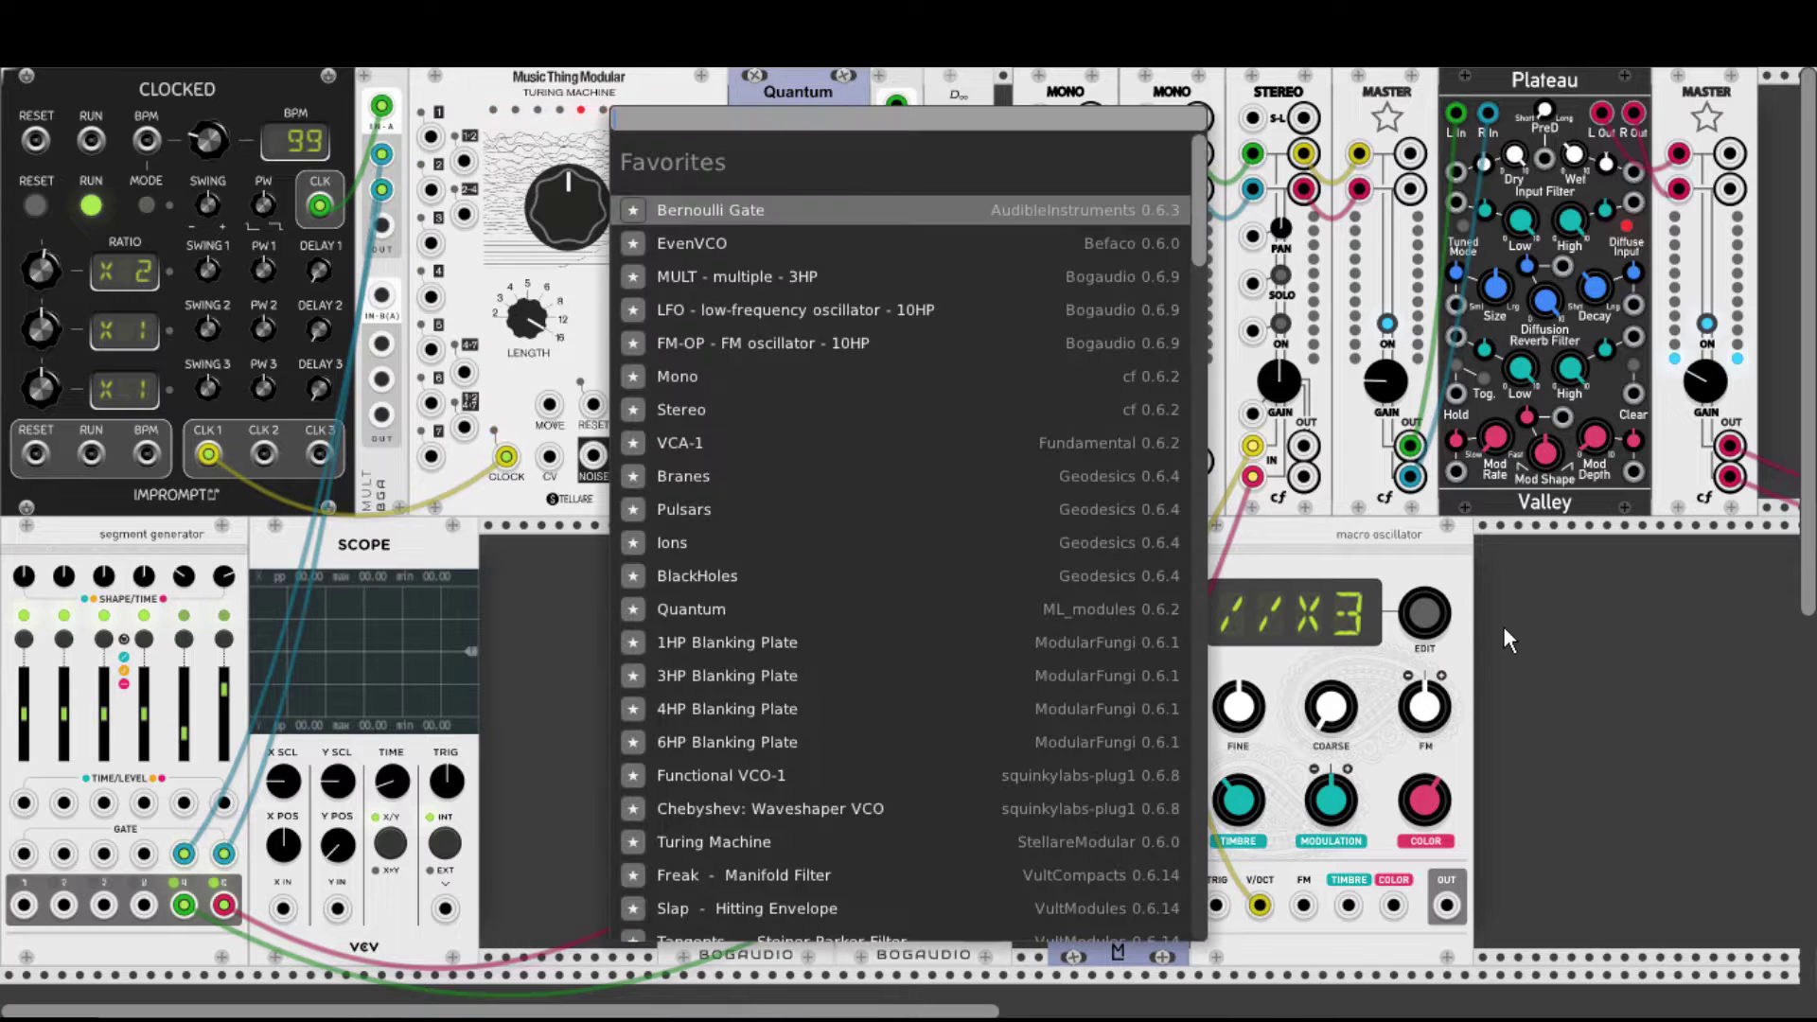
Add a Tangents filter ('tang'), run the macro oscillator through it into the second mono channel, and raise resonance slightly.
type("tang")
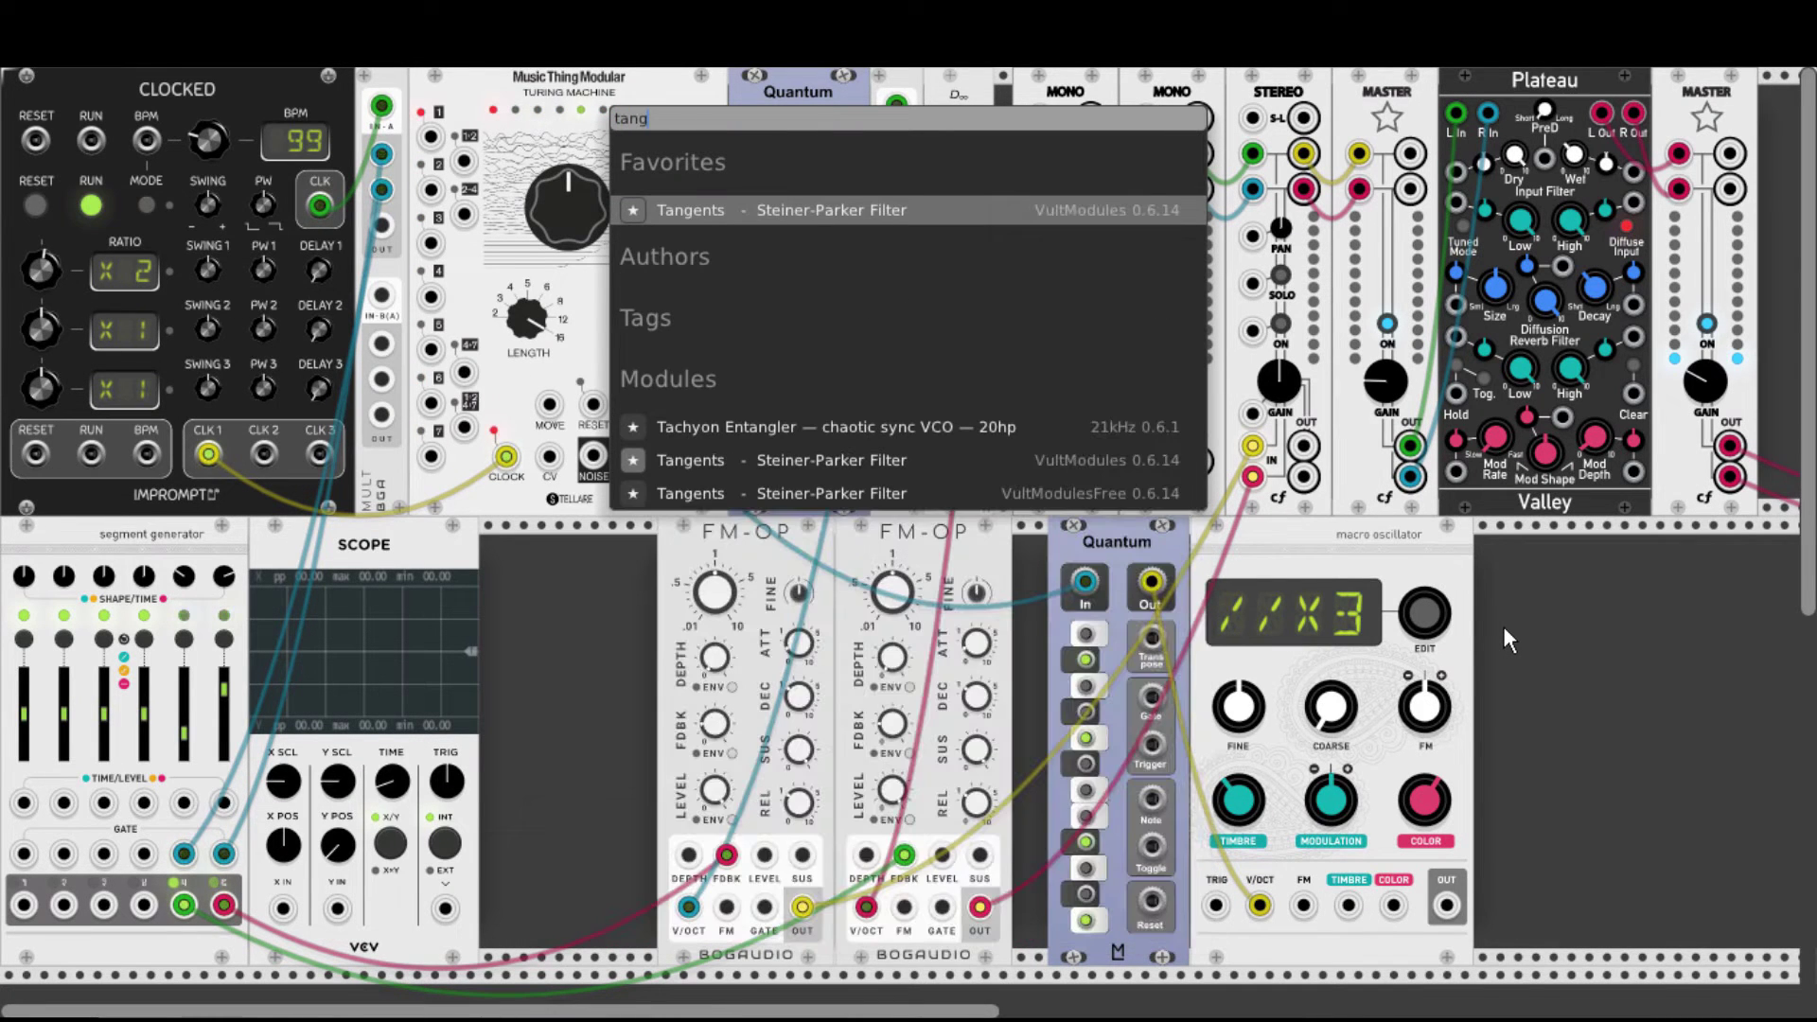
left_click(790, 498)
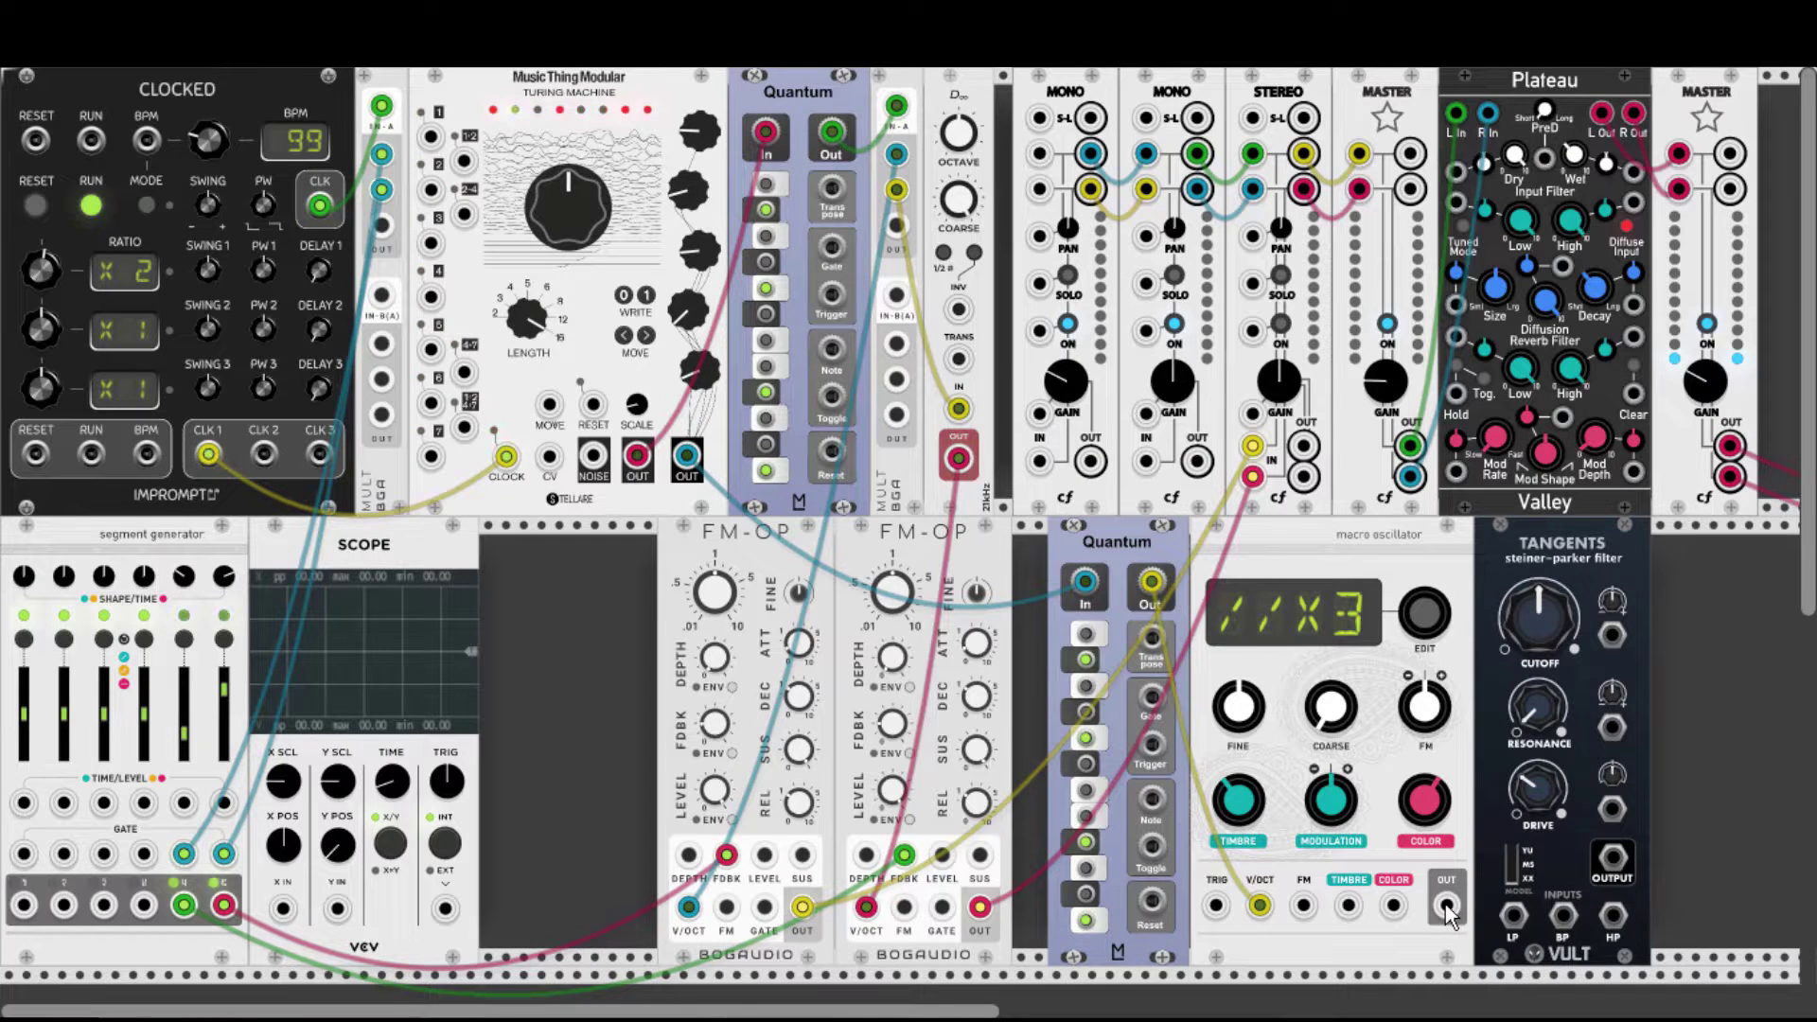
left_click_drag(1448, 914, 1508, 920)
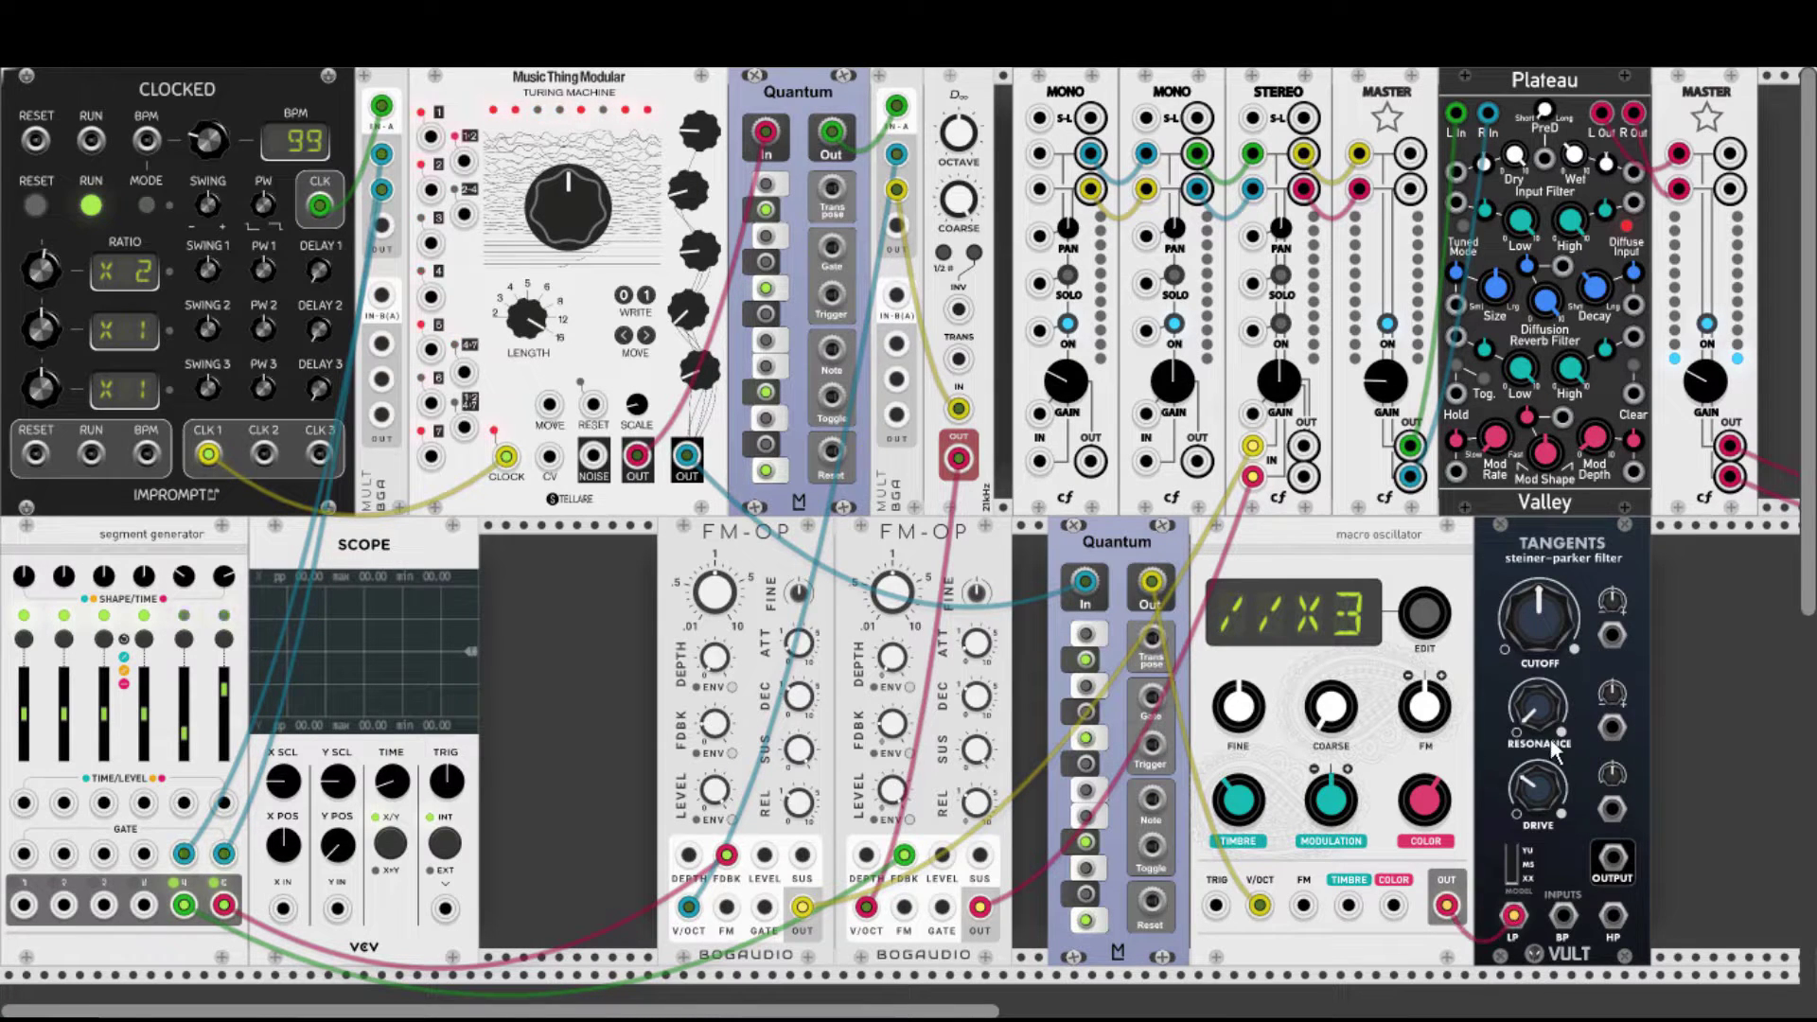
left_click_drag(1615, 860, 1149, 464)
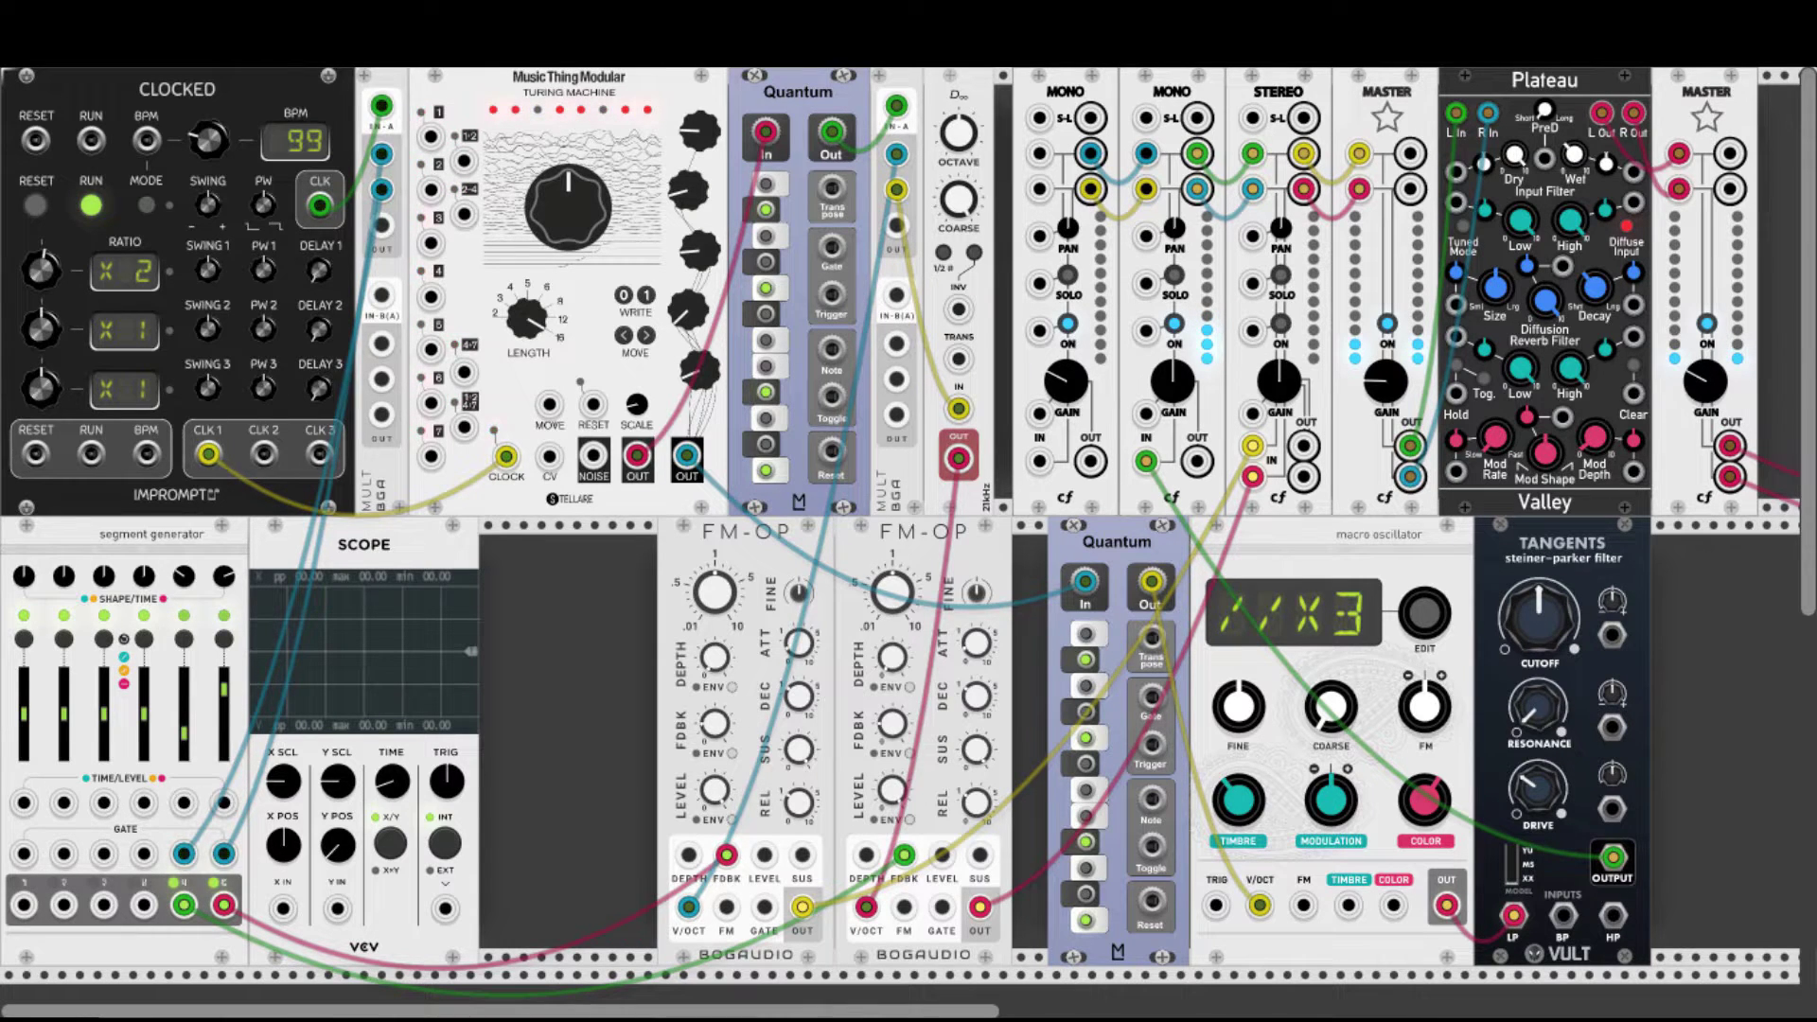
left_click_drag(1538, 705, 1547, 667)
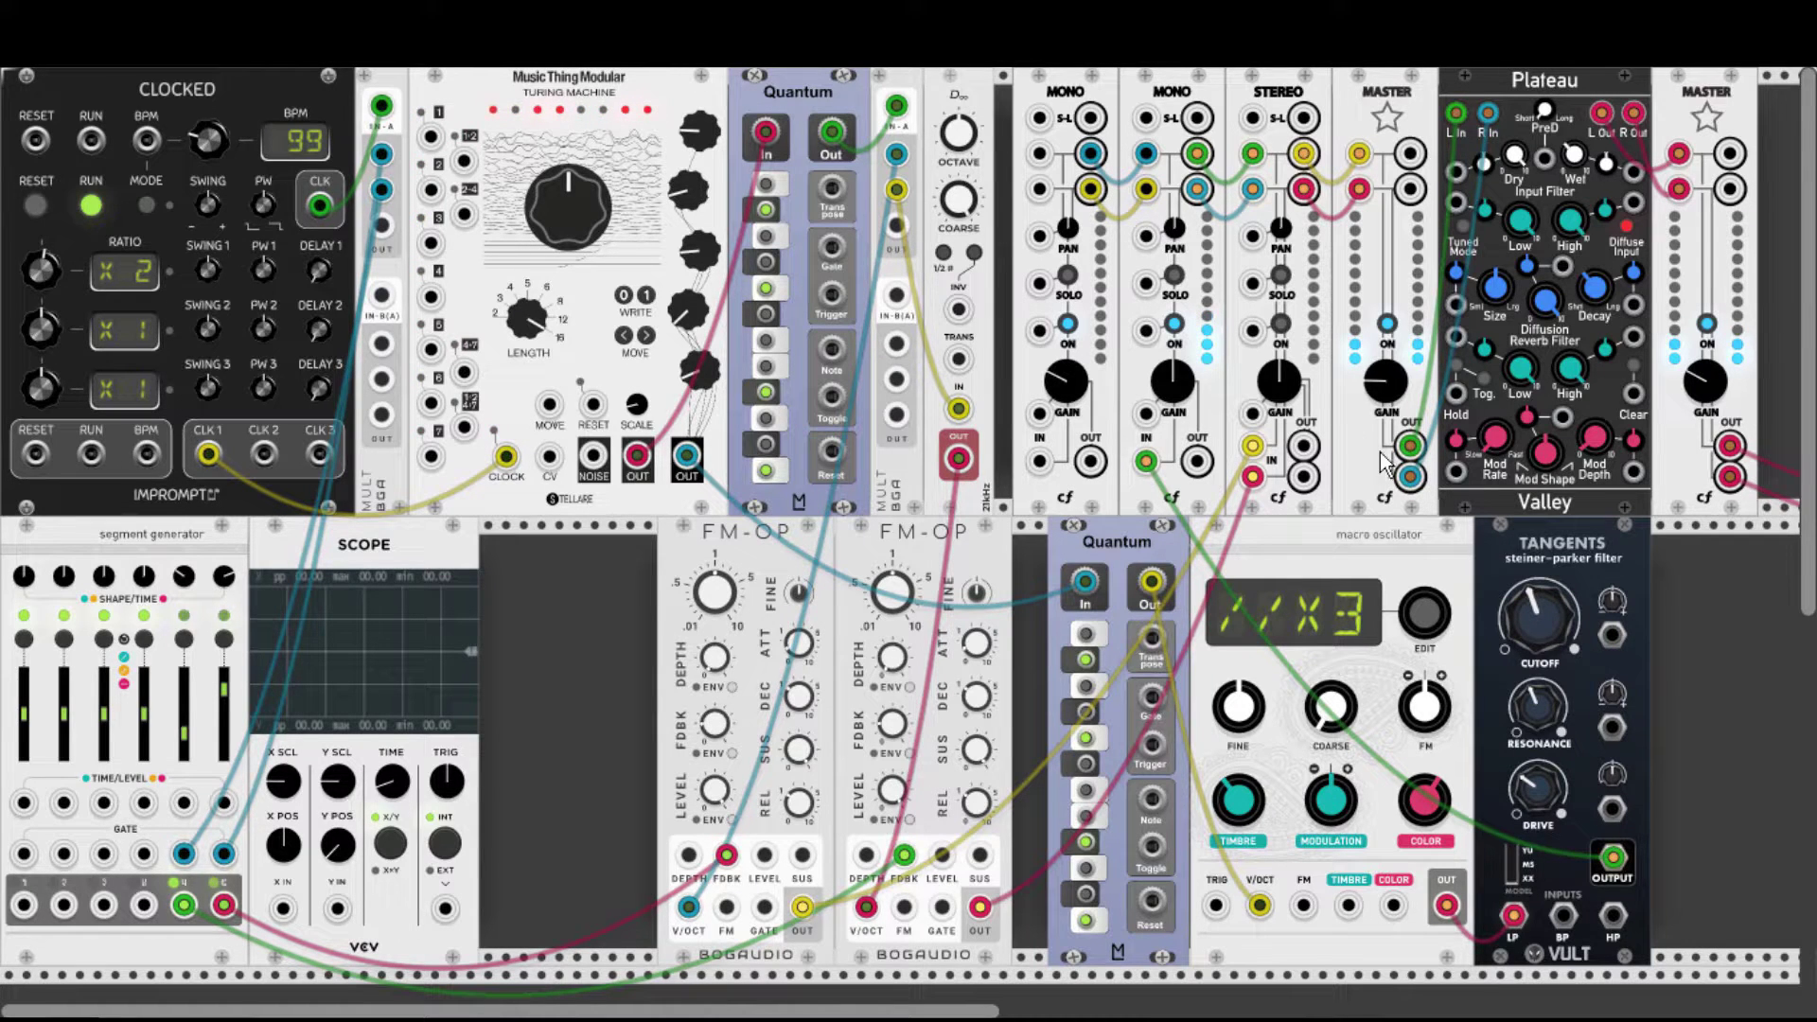
Unmute the stereo channel, widen the Tangents cutoff, and cable segment generator output 4 to the scope X input.
left_click(1284, 327)
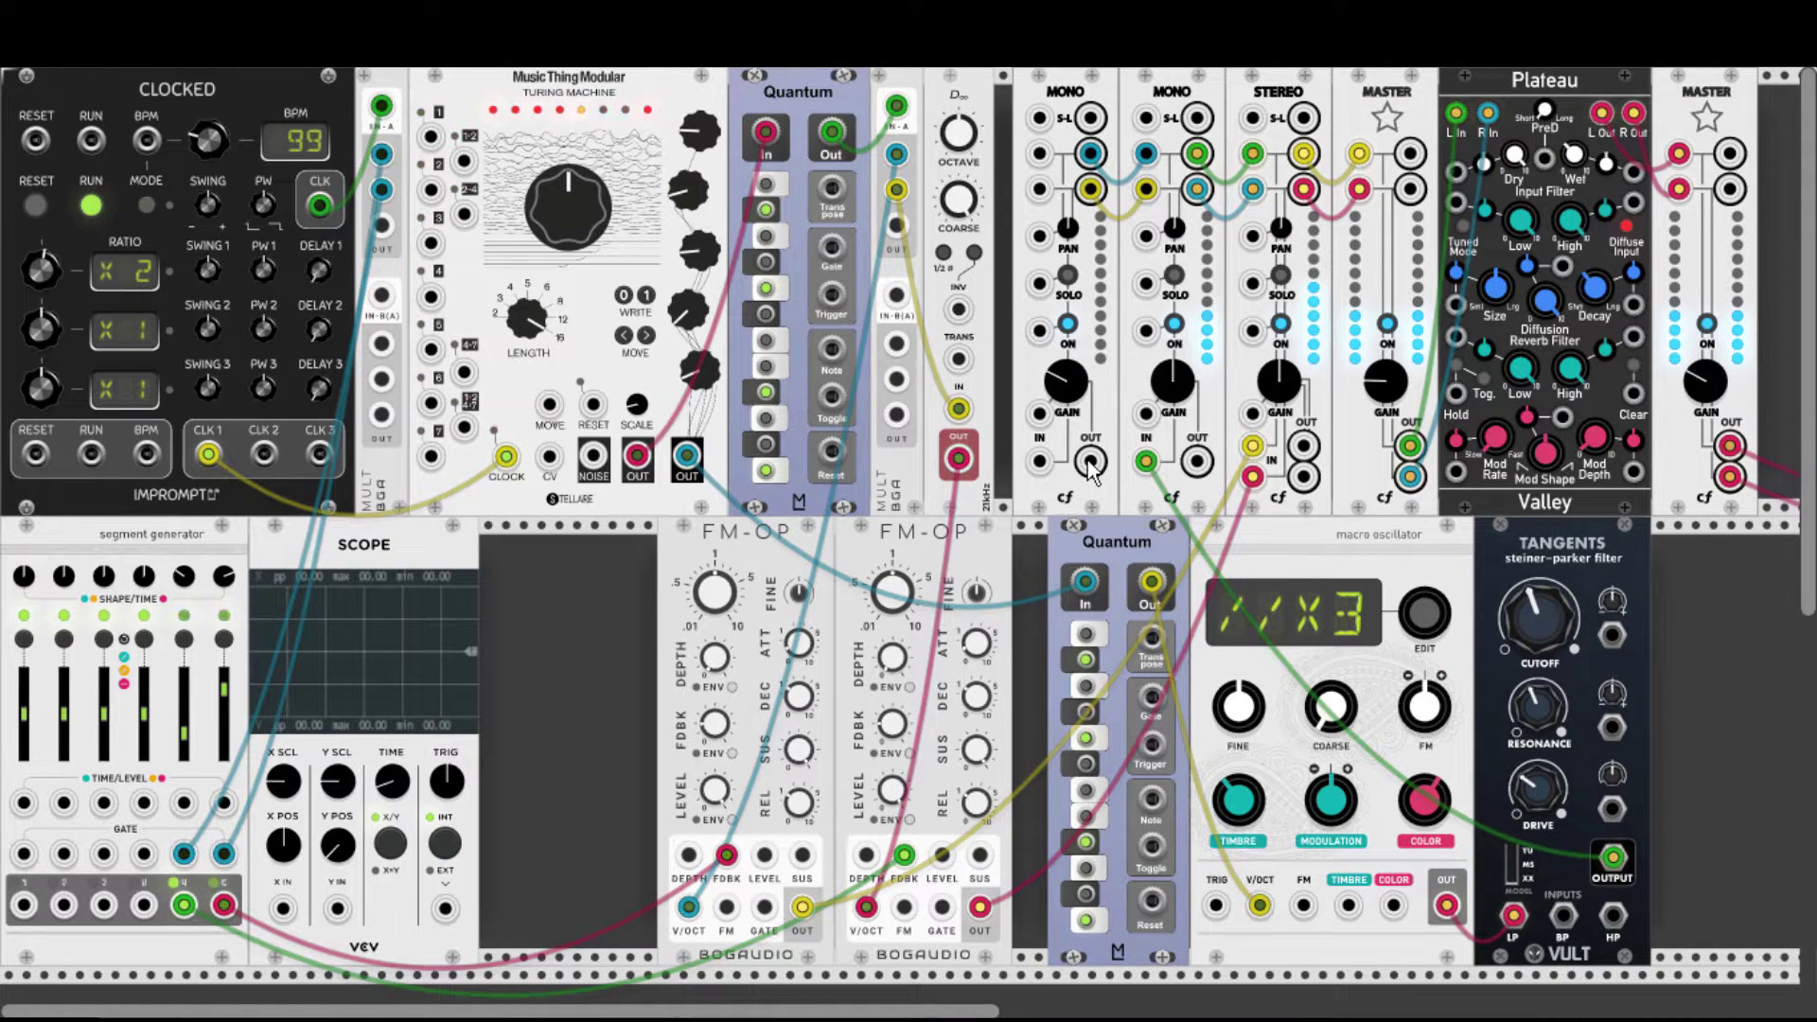
mouse_move(1539, 615)
left_mouse_down()
mouse_move(1539, 585)
mouse_move(1541, 616)
left_mouse_up()
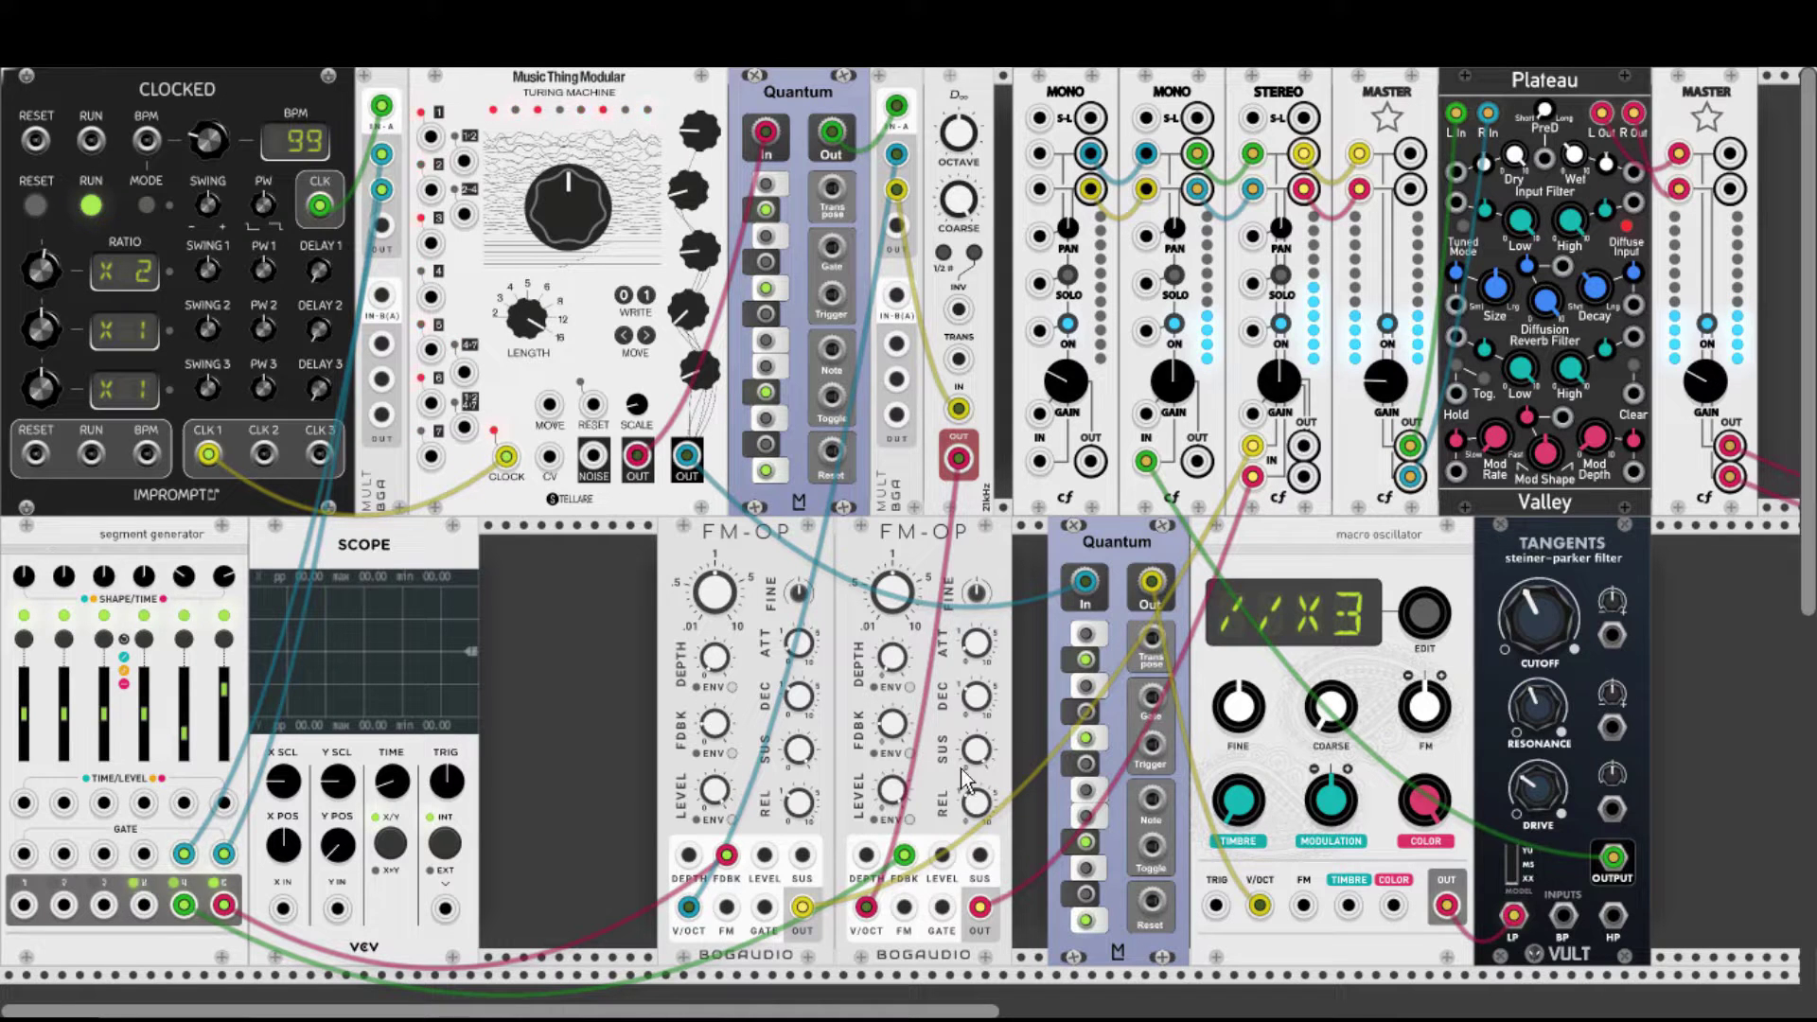
left_click_drag(144, 904, 283, 911)
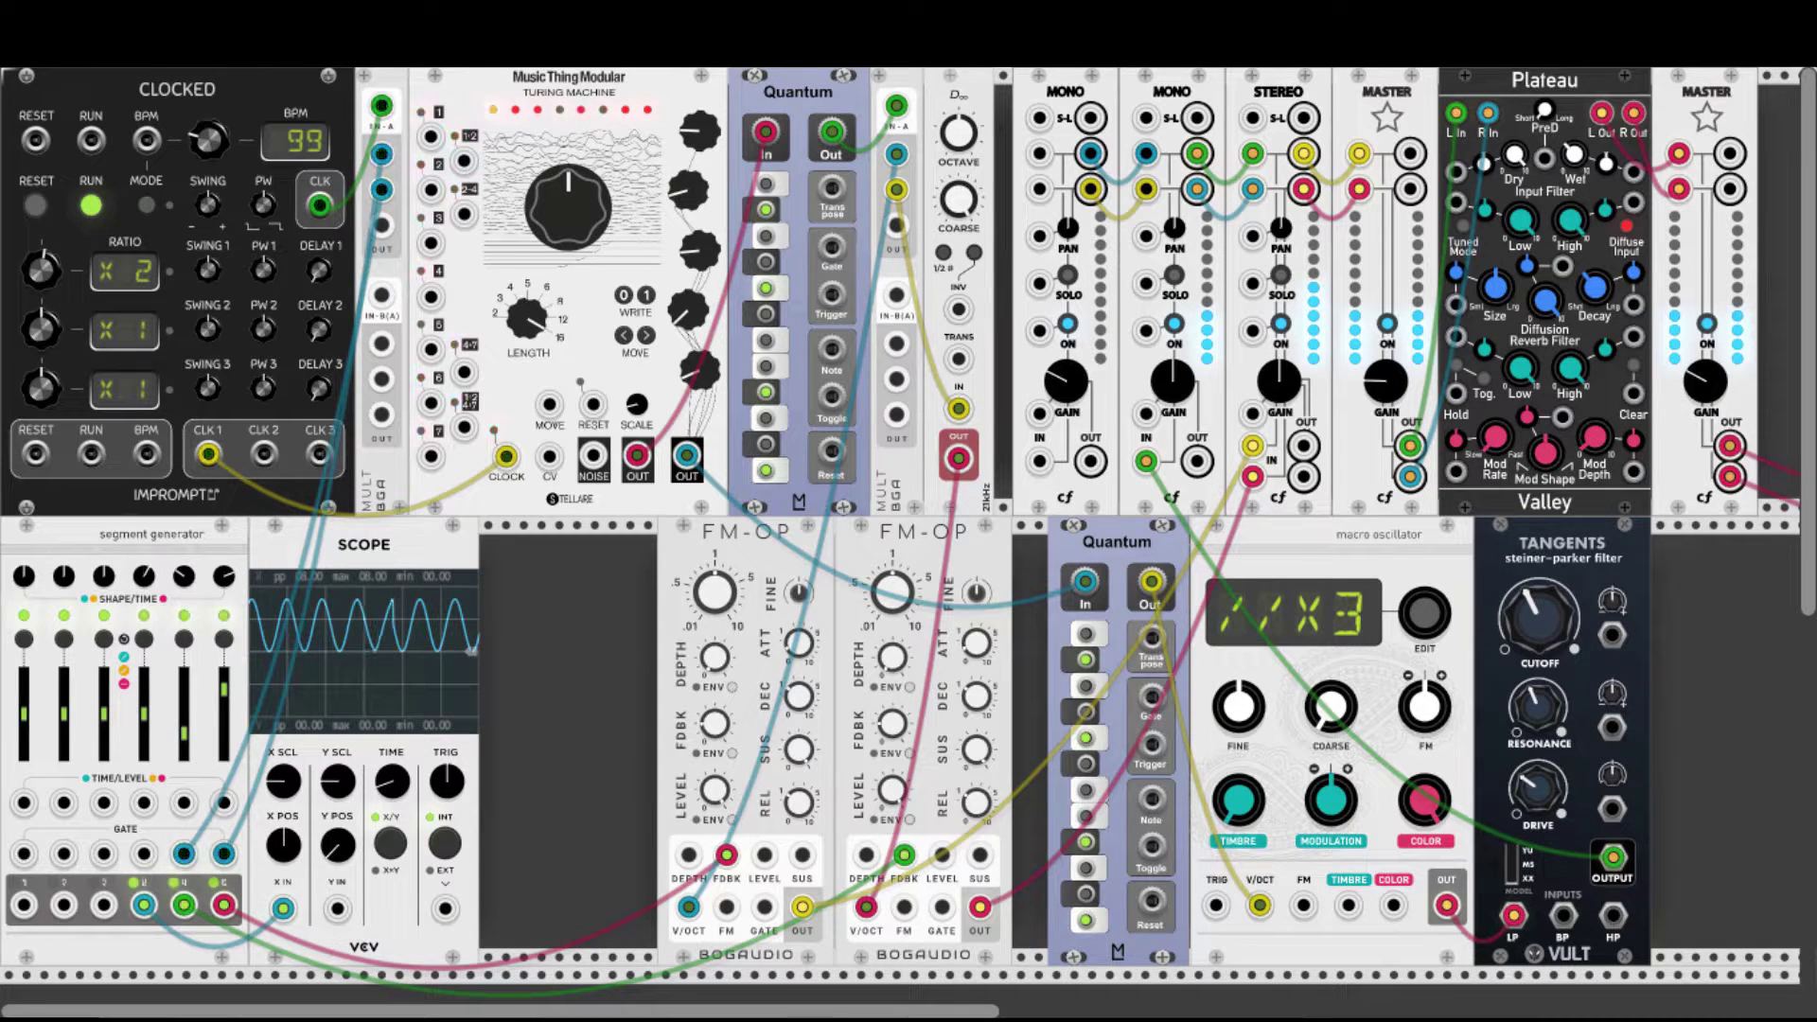
Feed gate 4 into the MULT, lower the fourth stage slider, and move the scope cable to the Tangents CV jack.
left_click_drag(144, 854, 144, 869)
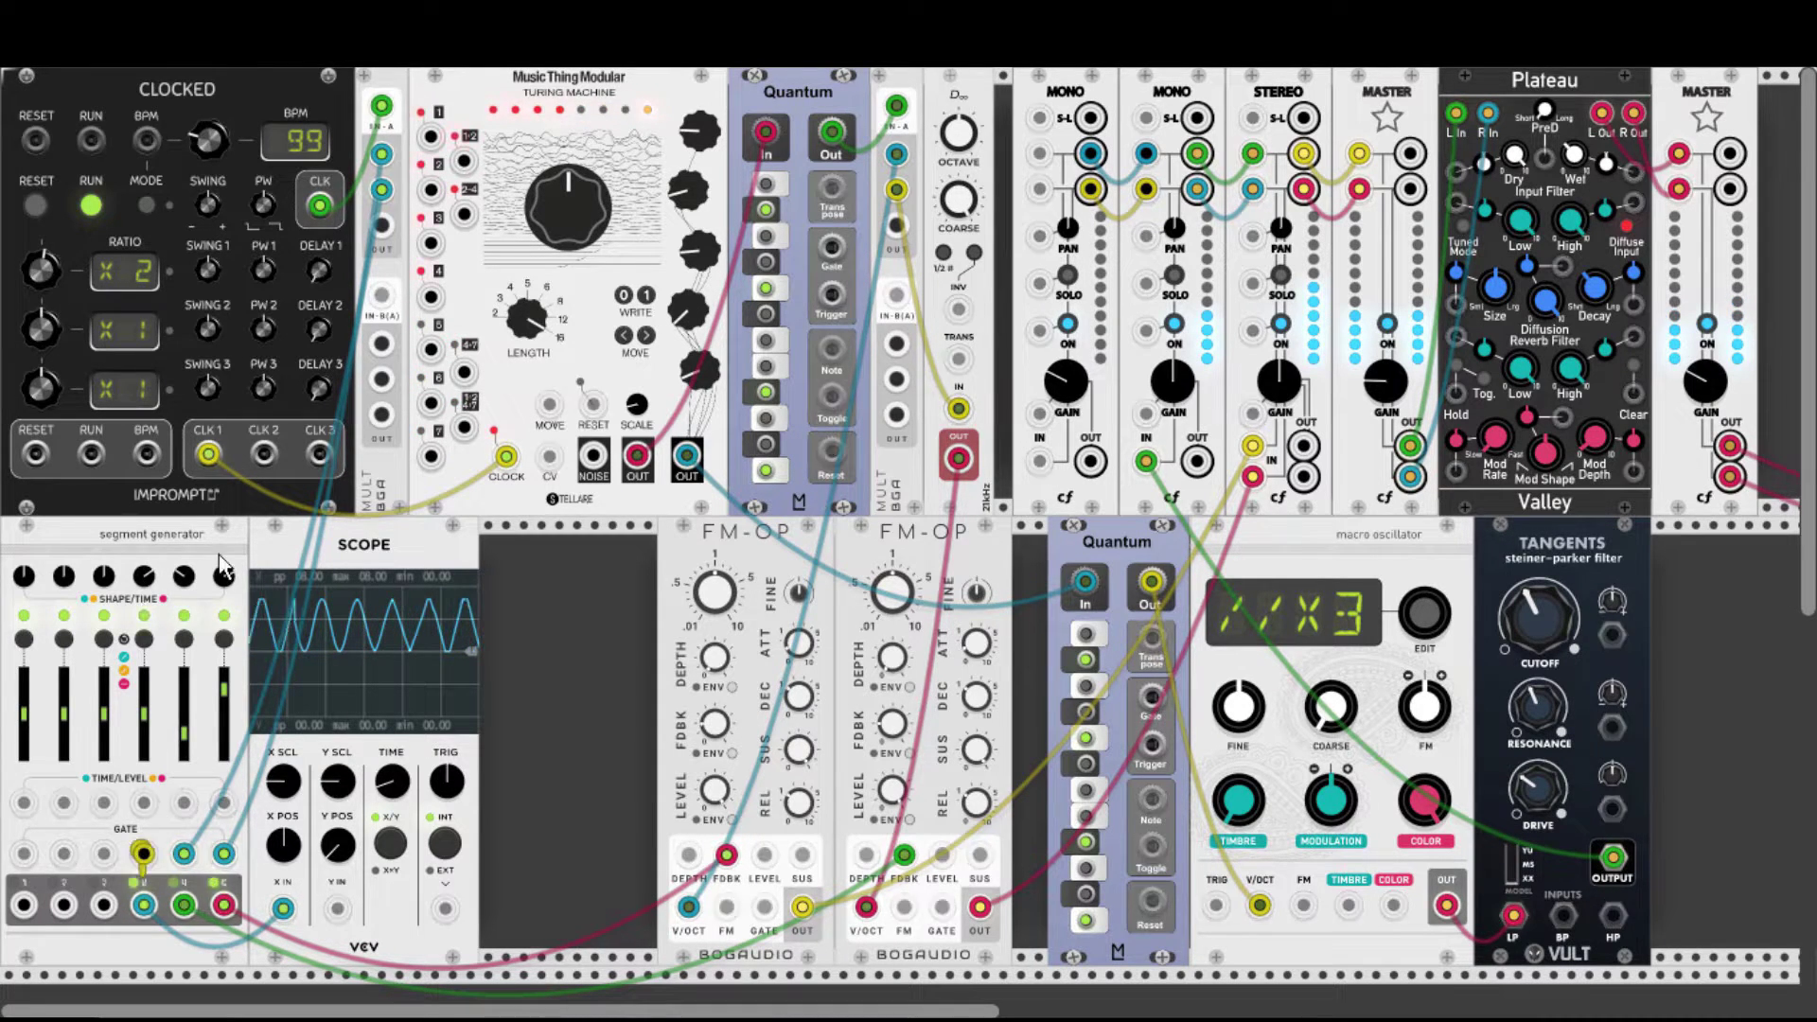
left_click_drag(219, 554, 381, 225)
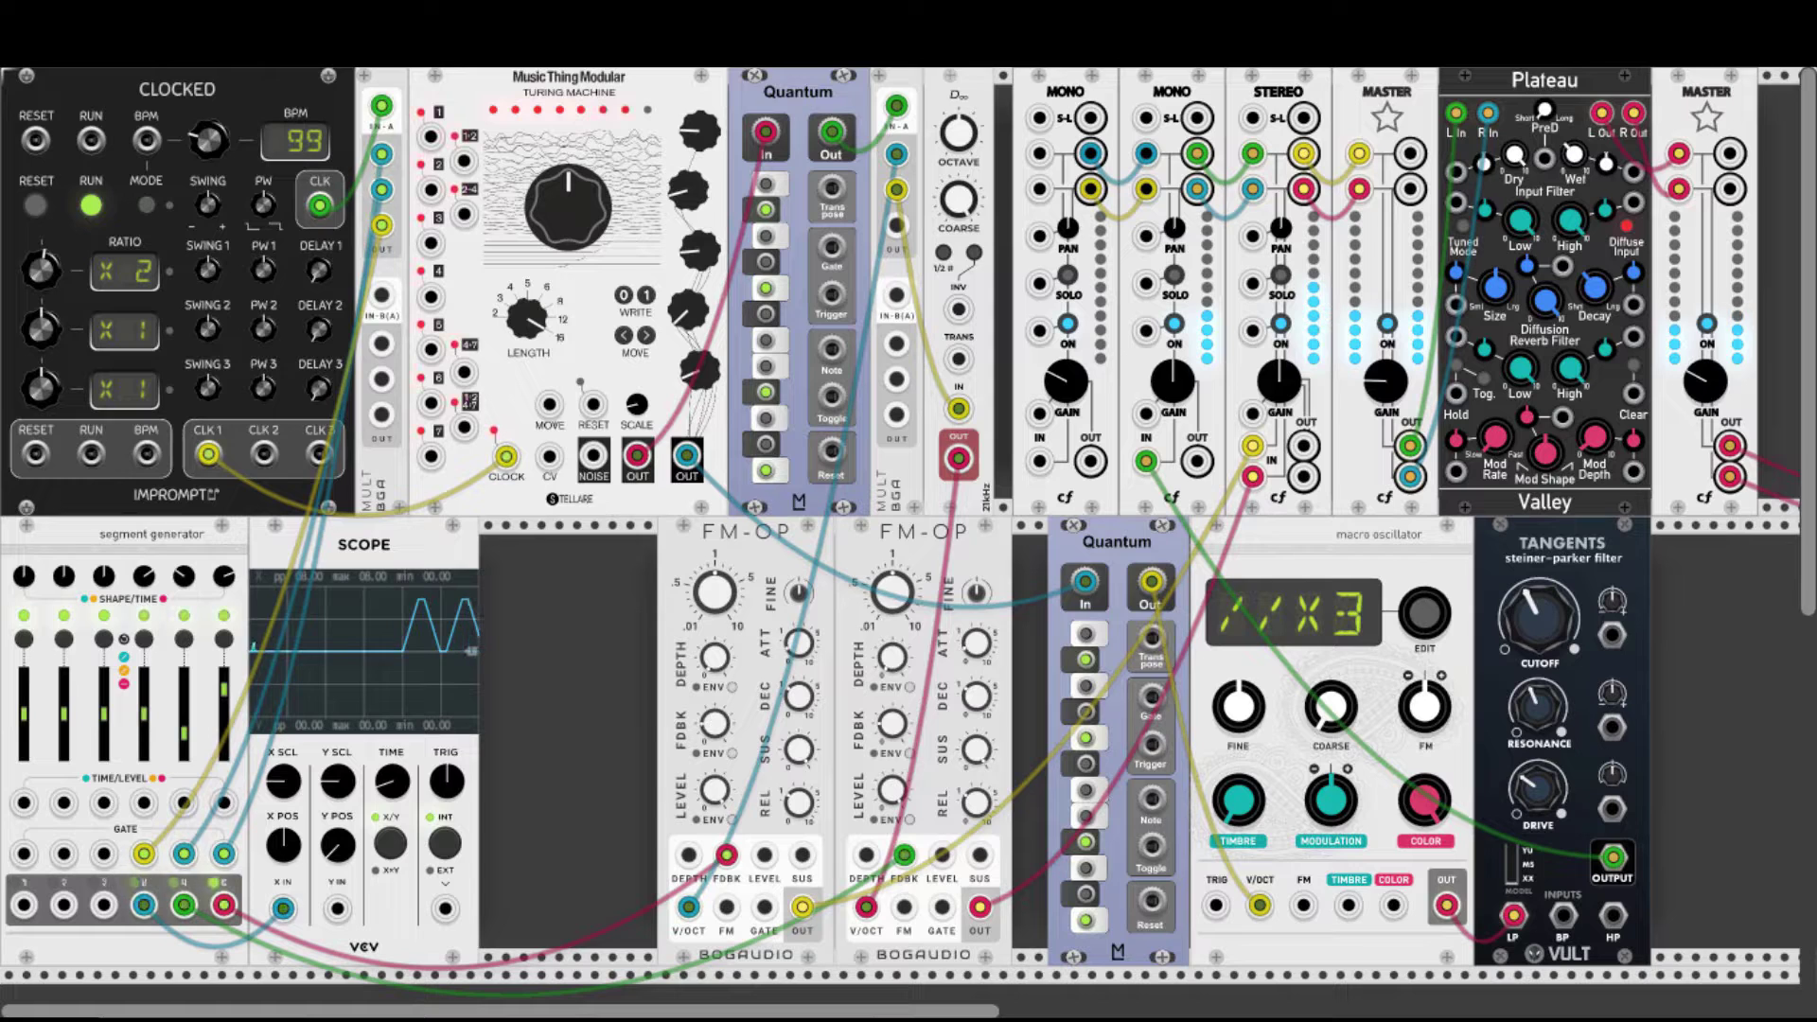
left_click_drag(147, 727, 147, 748)
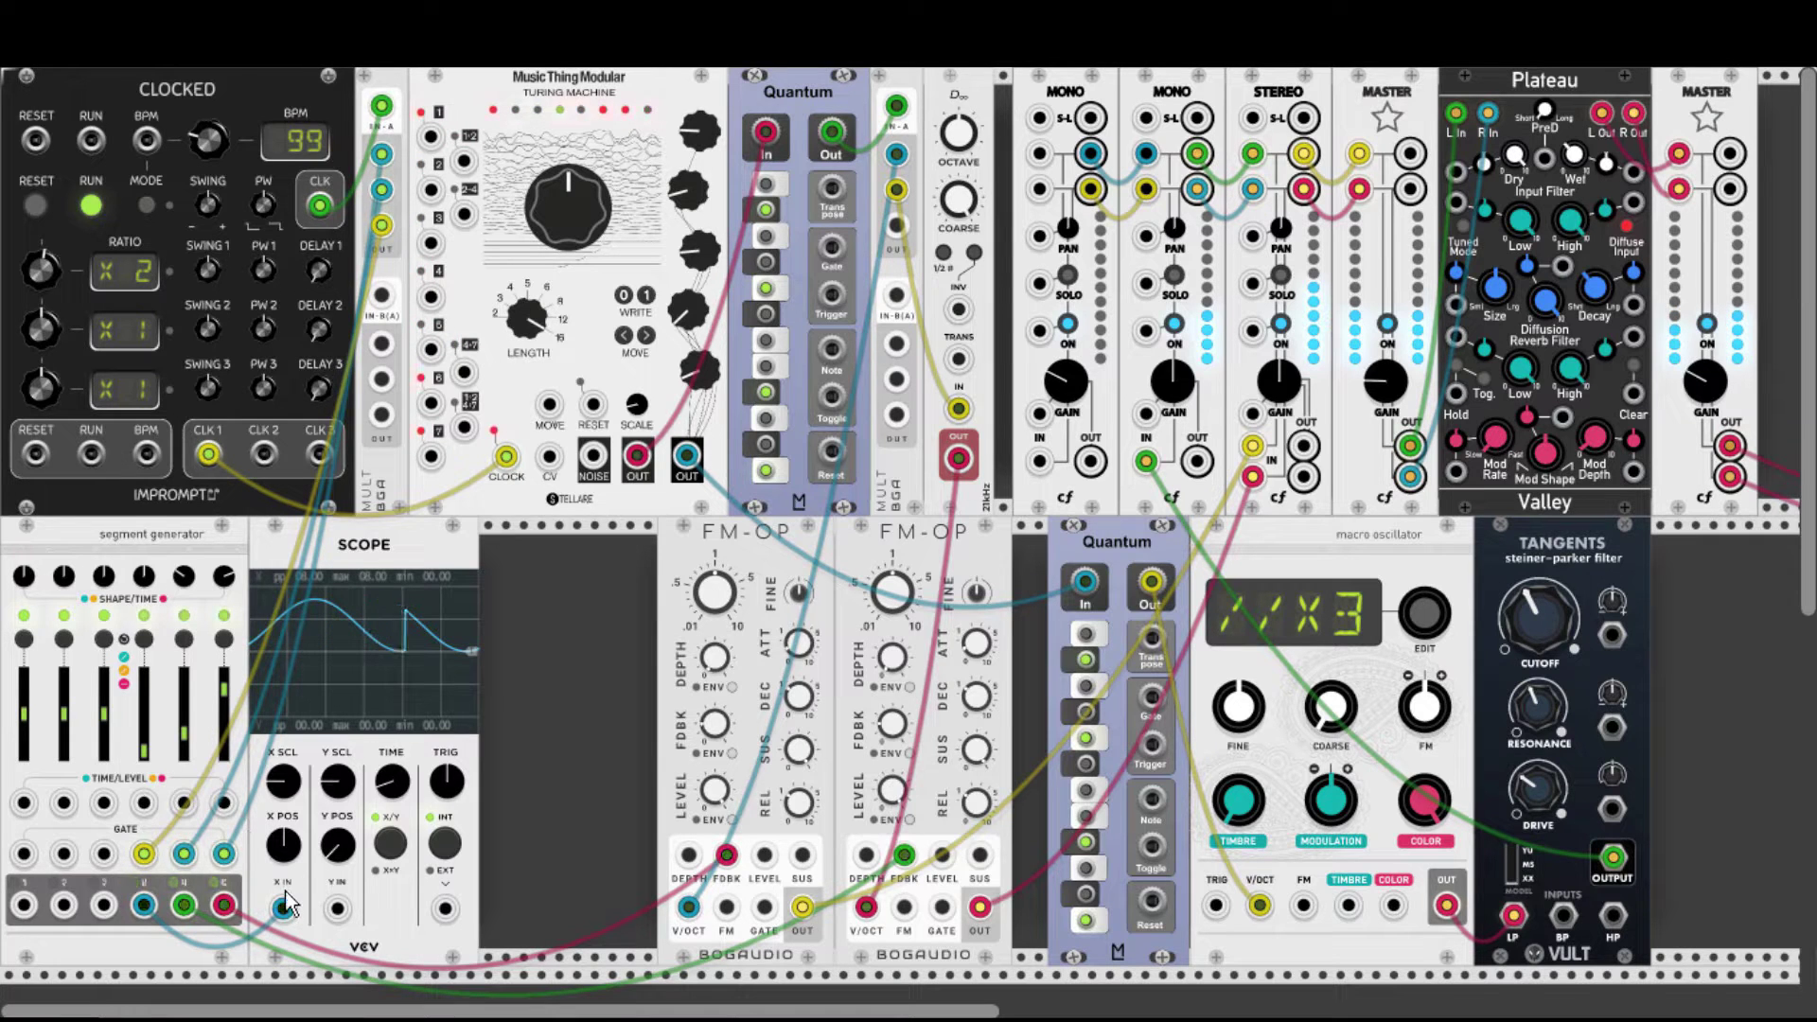
mouse_move(284, 907)
left_mouse_down()
mouse_move(403, 829)
mouse_move(1109, 691)
mouse_move(1542, 657)
mouse_move(1612, 635)
mouse_move(1612, 587)
left_mouse_up()
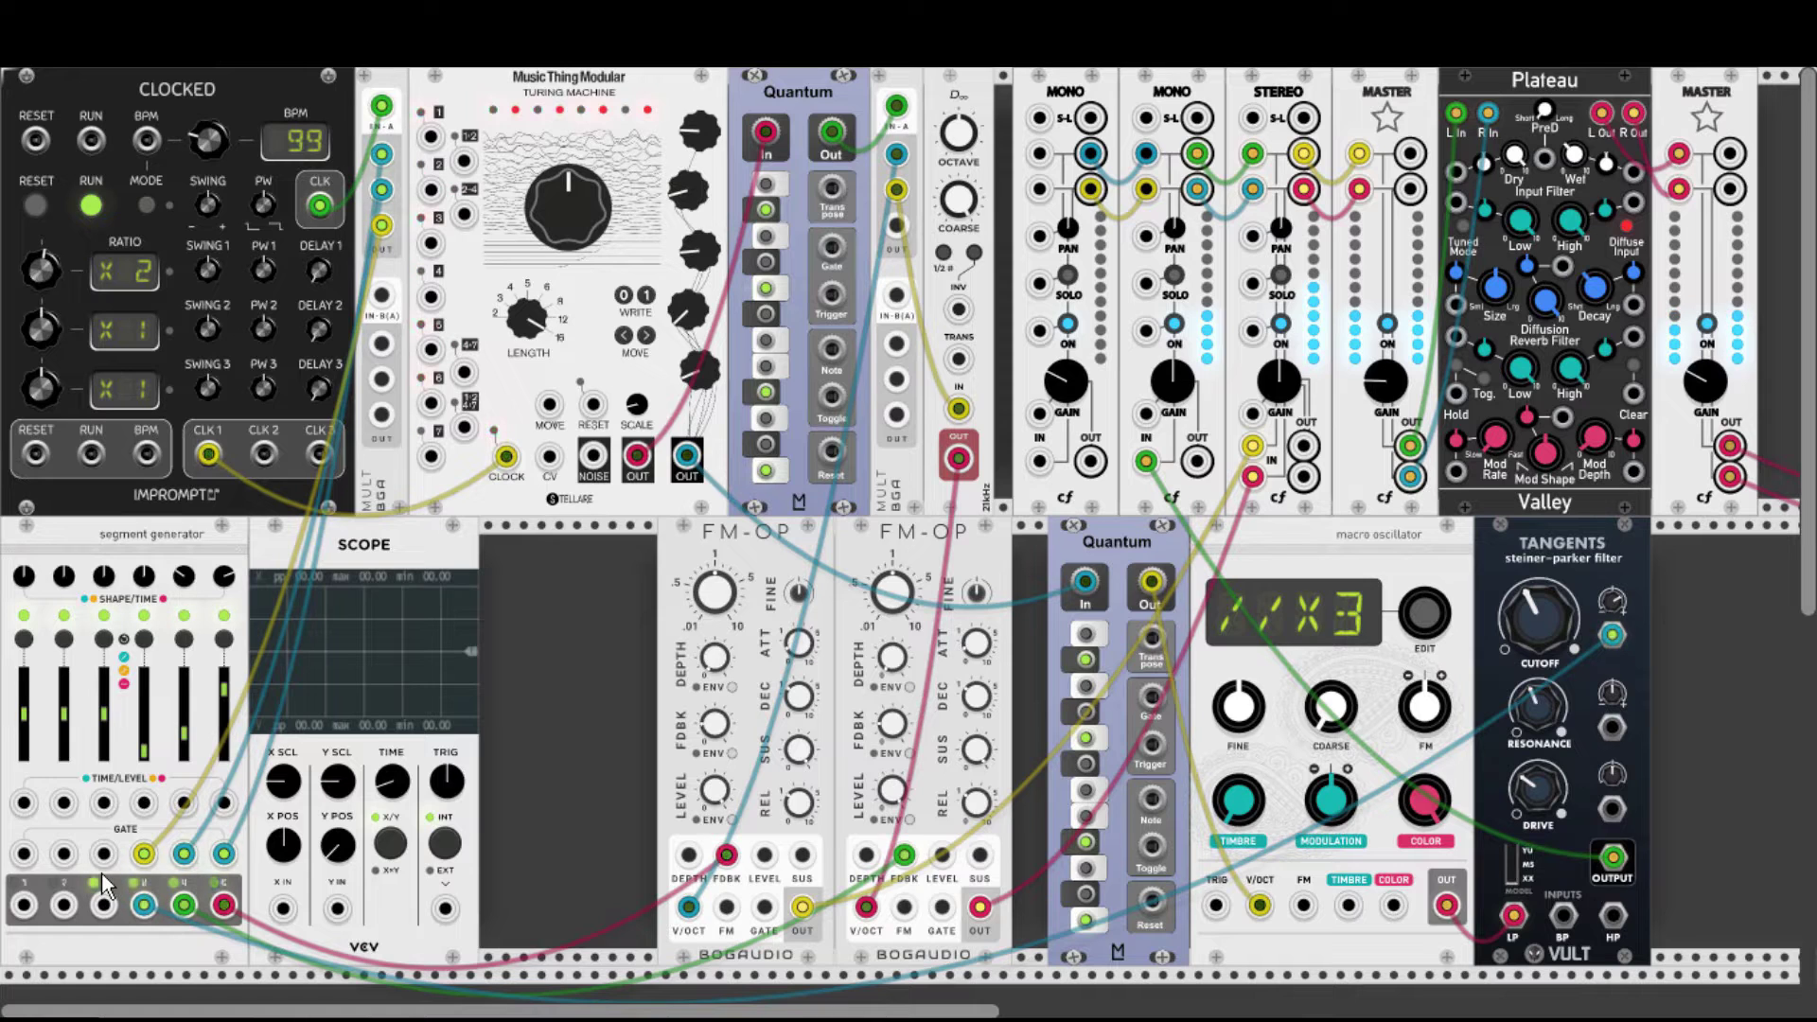
Add an evenVCO beside the scope, feed its saw into segment generator input 2, and send gate 3 to the MULT.
right_click(498, 631)
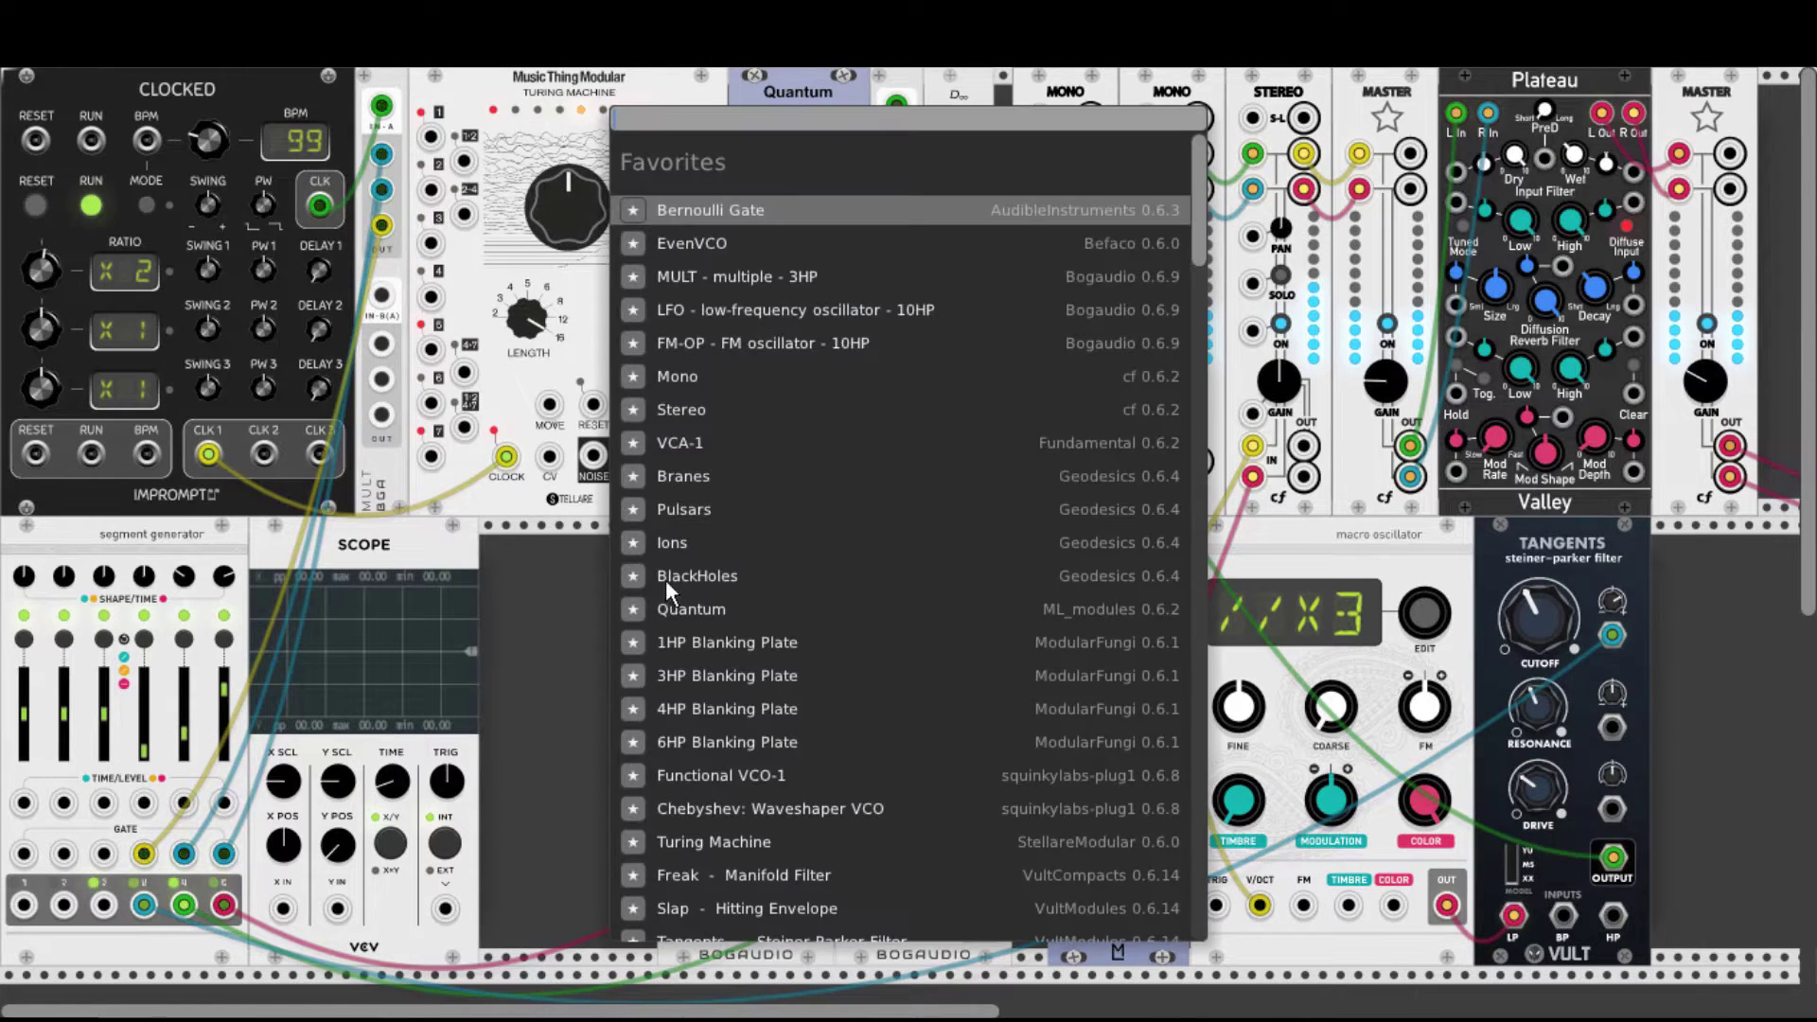
left_click(586, 134)
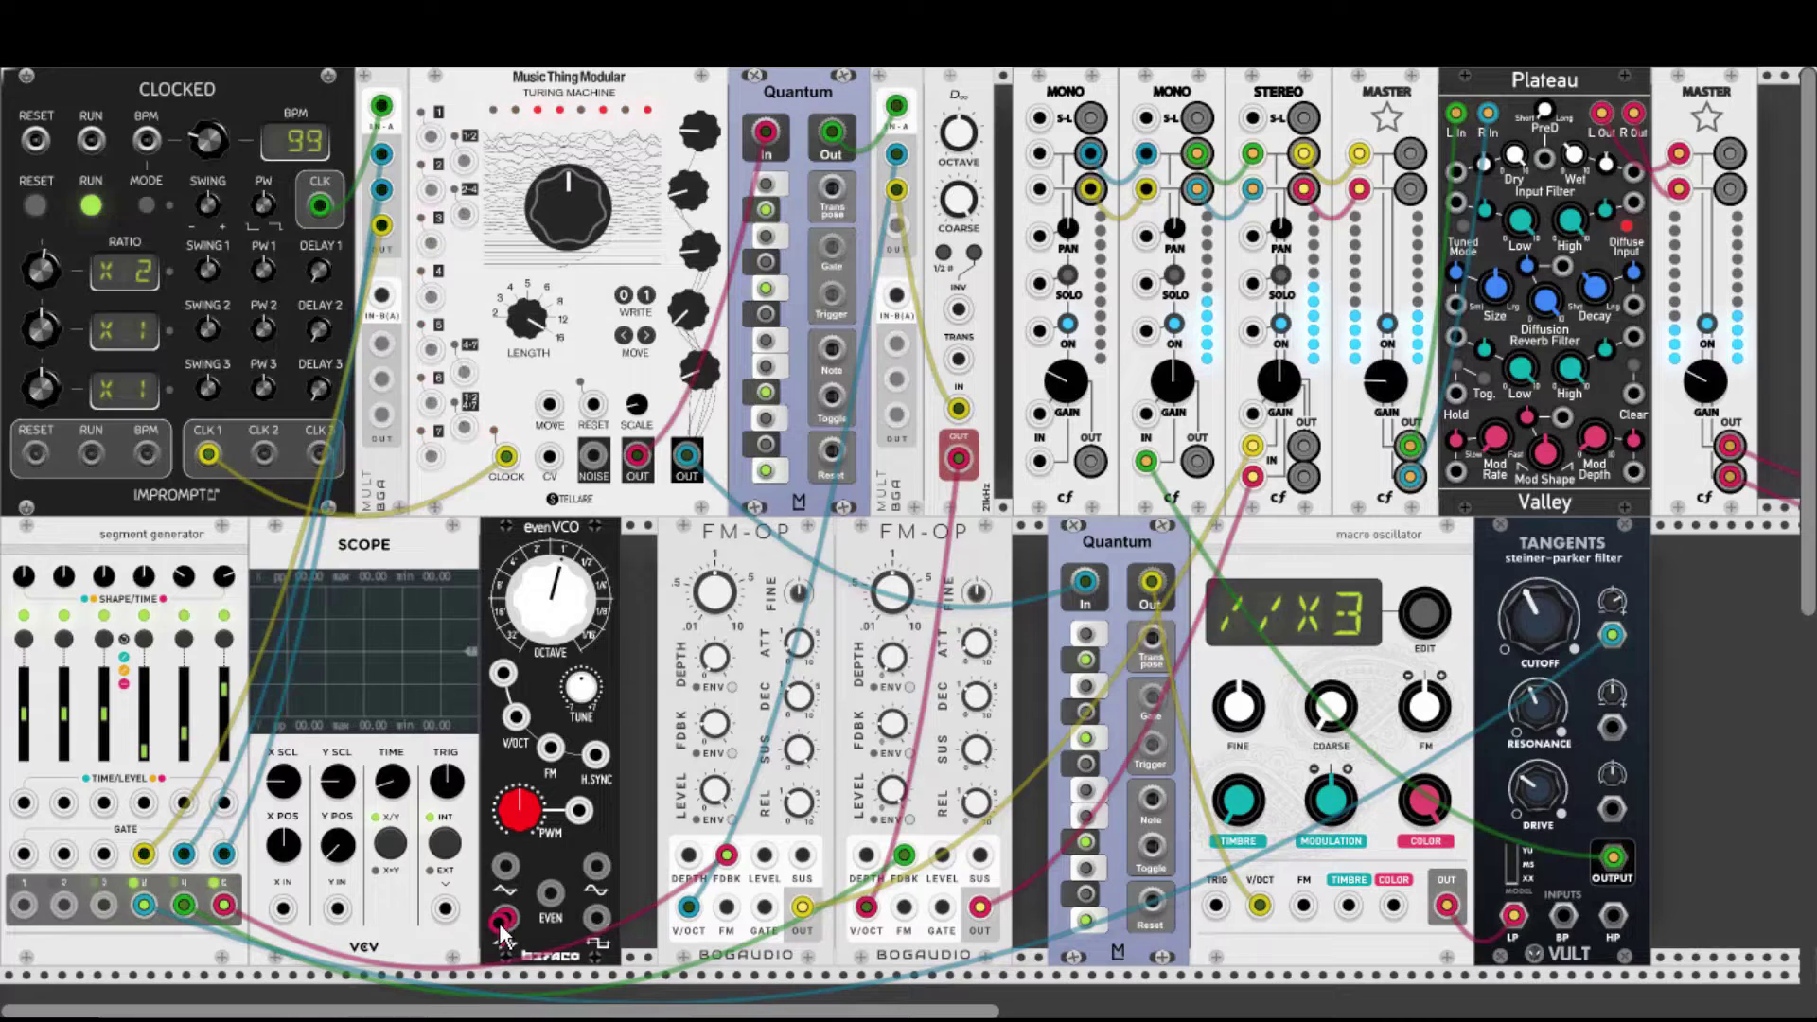
left_click_drag(504, 920, 104, 803)
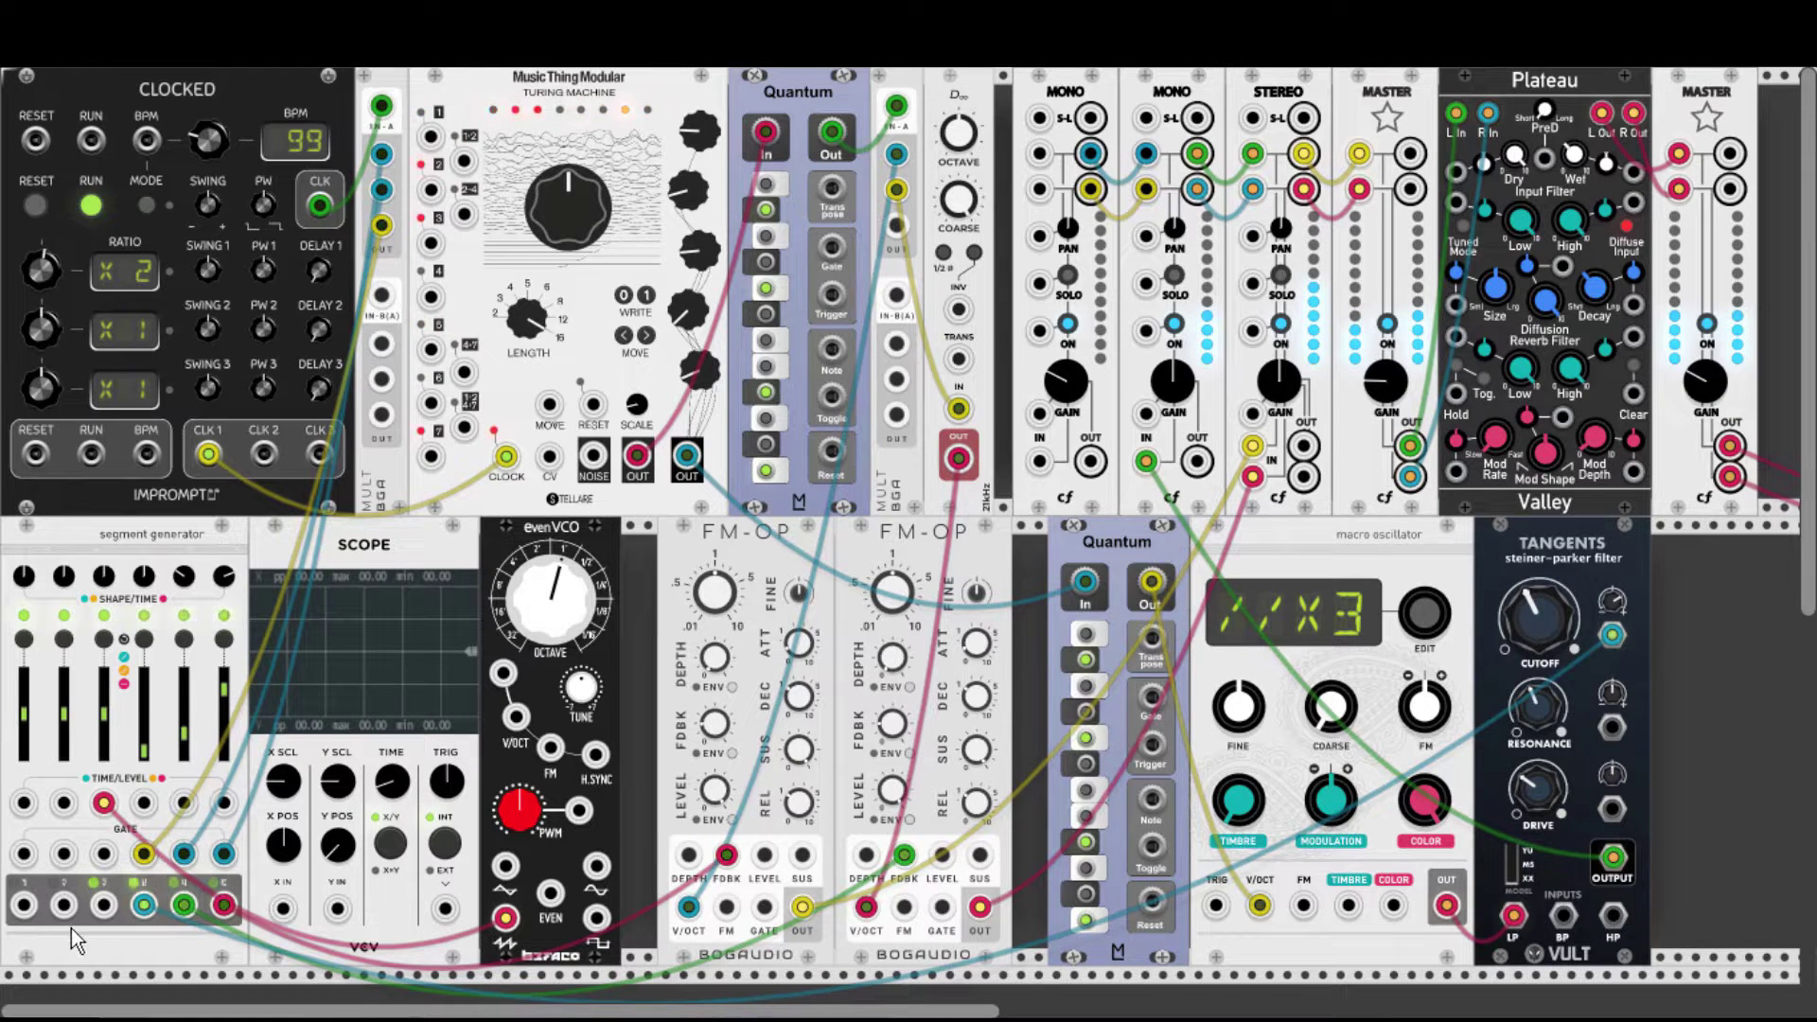
left_click_drag(103, 904, 280, 909)
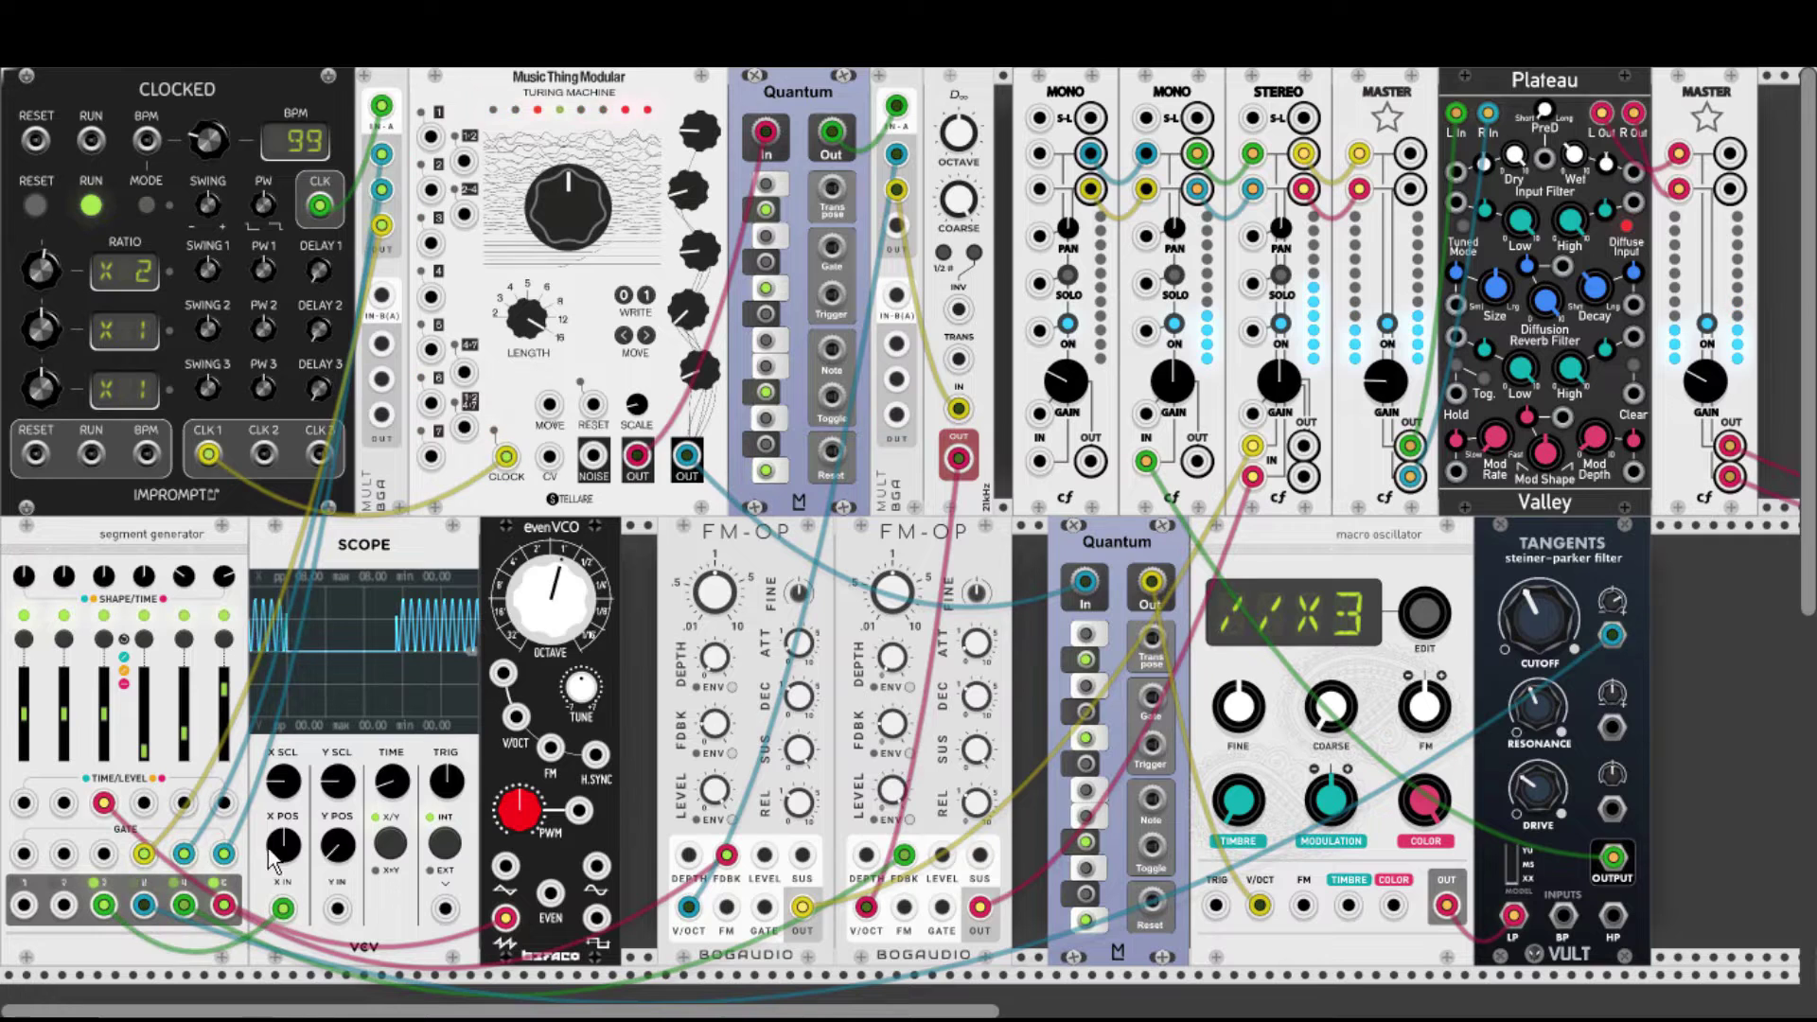
left_click_drag(104, 855, 379, 349)
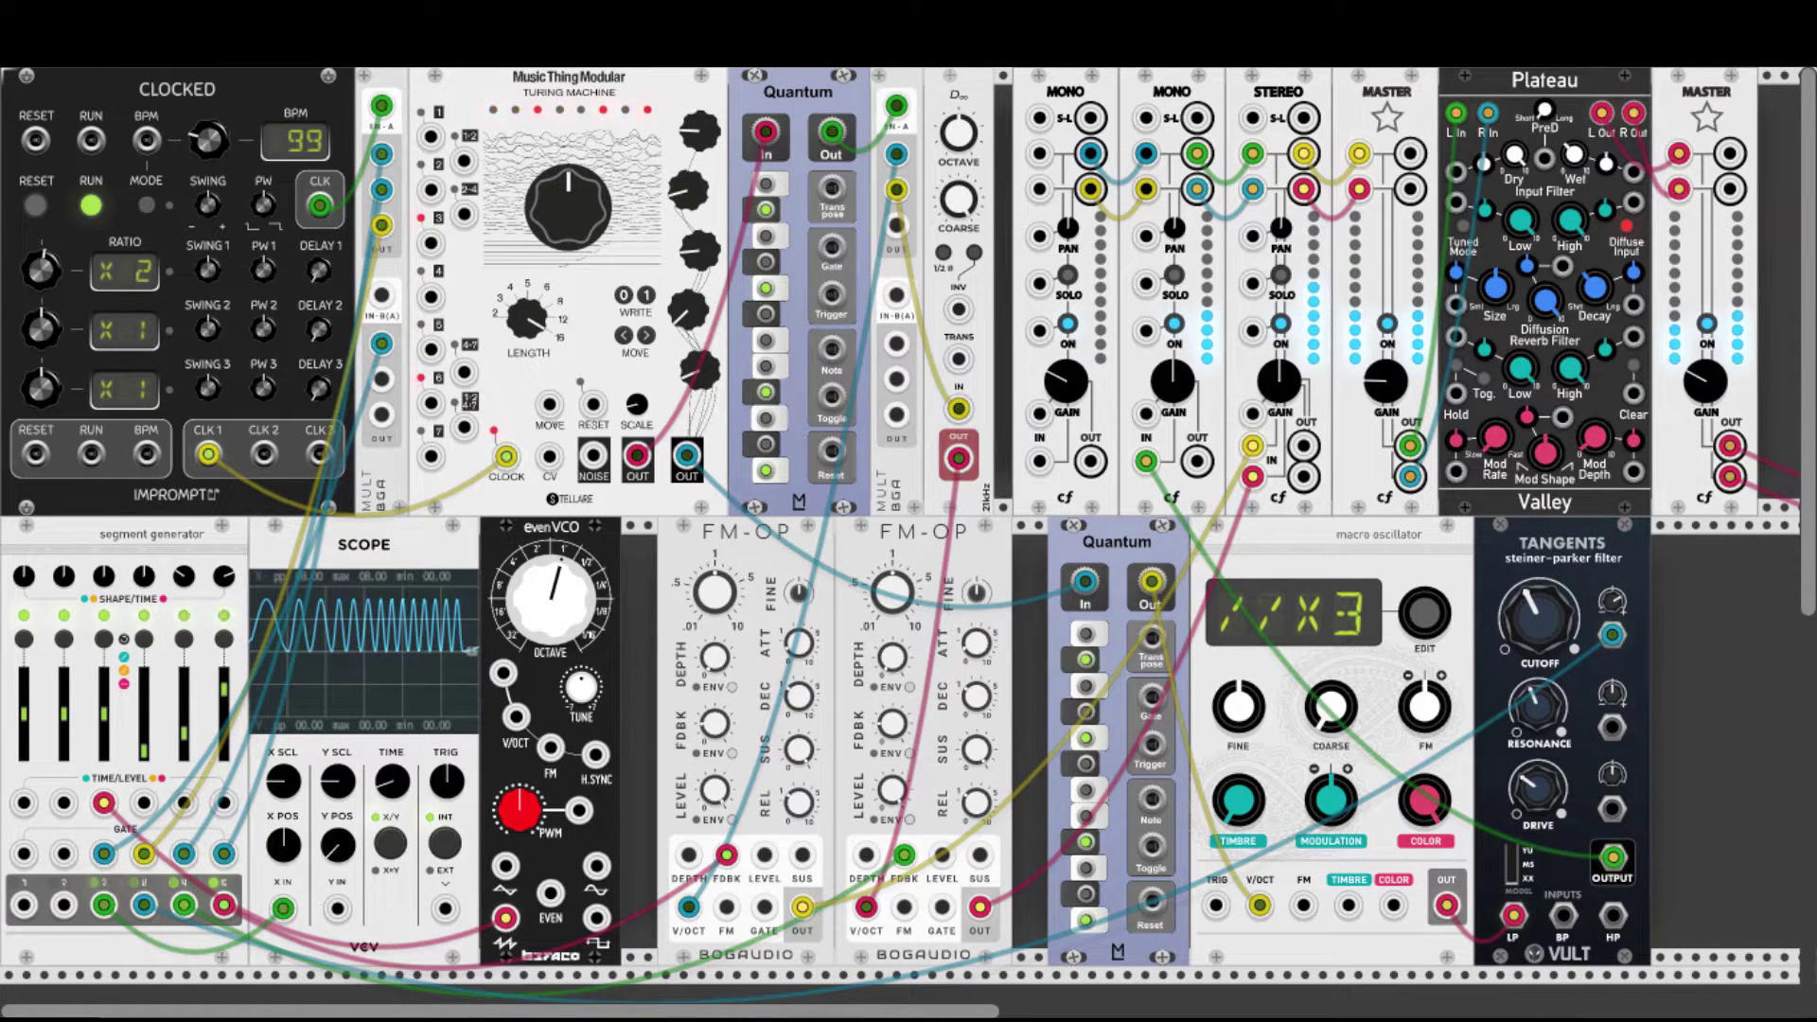
Rearrange the lower-row modules to free space and add a Functional VCO-1 there.
left_click_drag(1509, 547, 1649, 541)
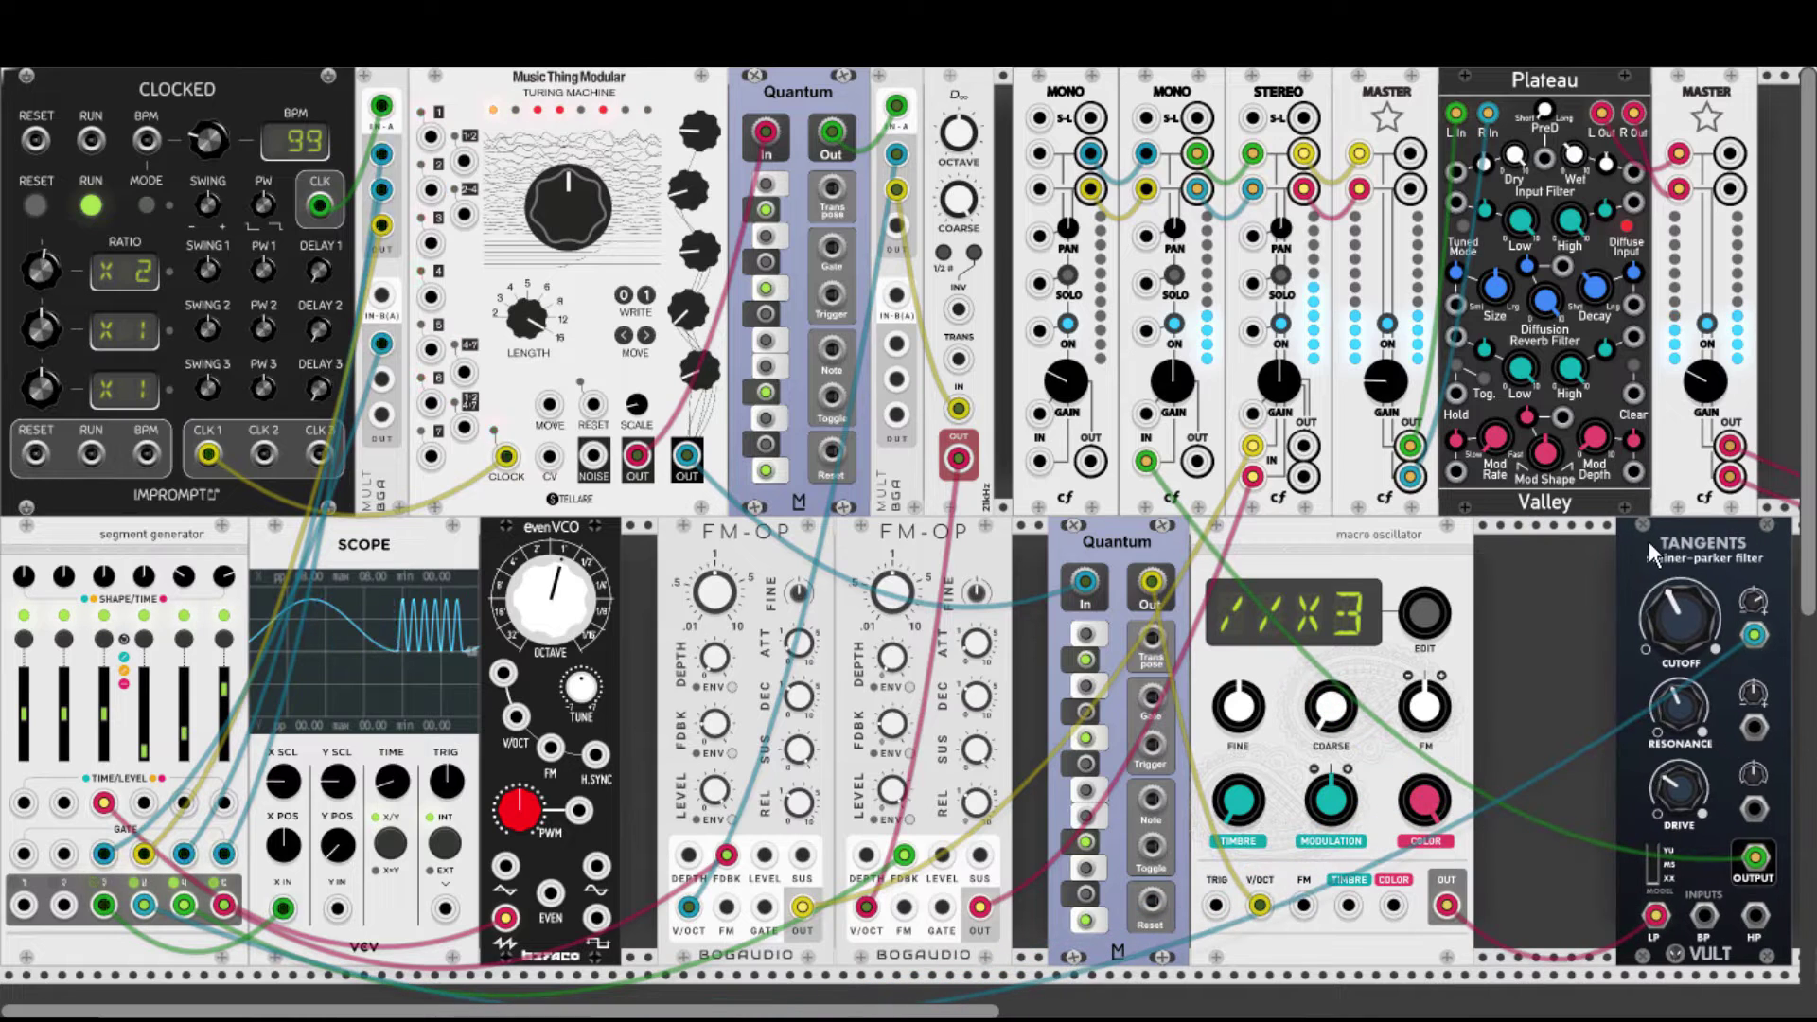
left_click_drag(1333, 547, 1485, 559)
left_click_drag(1179, 544, 1134, 596)
left_click_drag(742, 552, 707, 551)
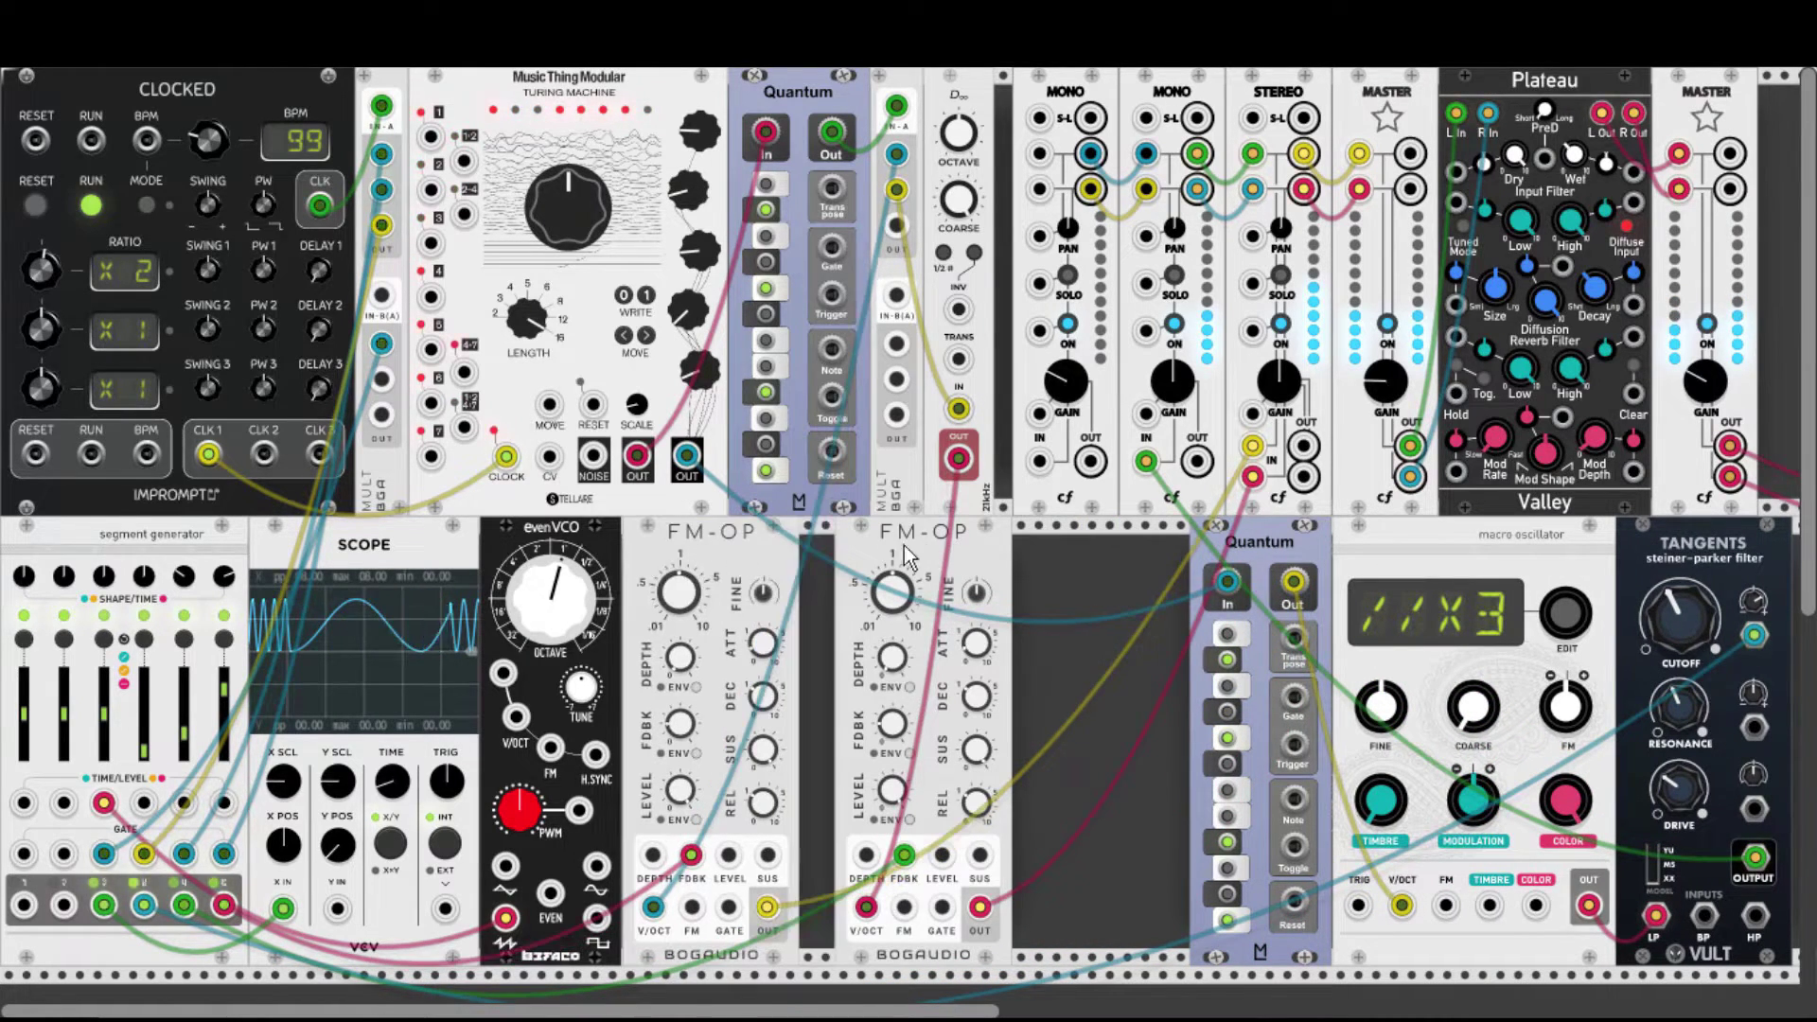
left_click_drag(956, 549, 861, 557)
right_click(1053, 585)
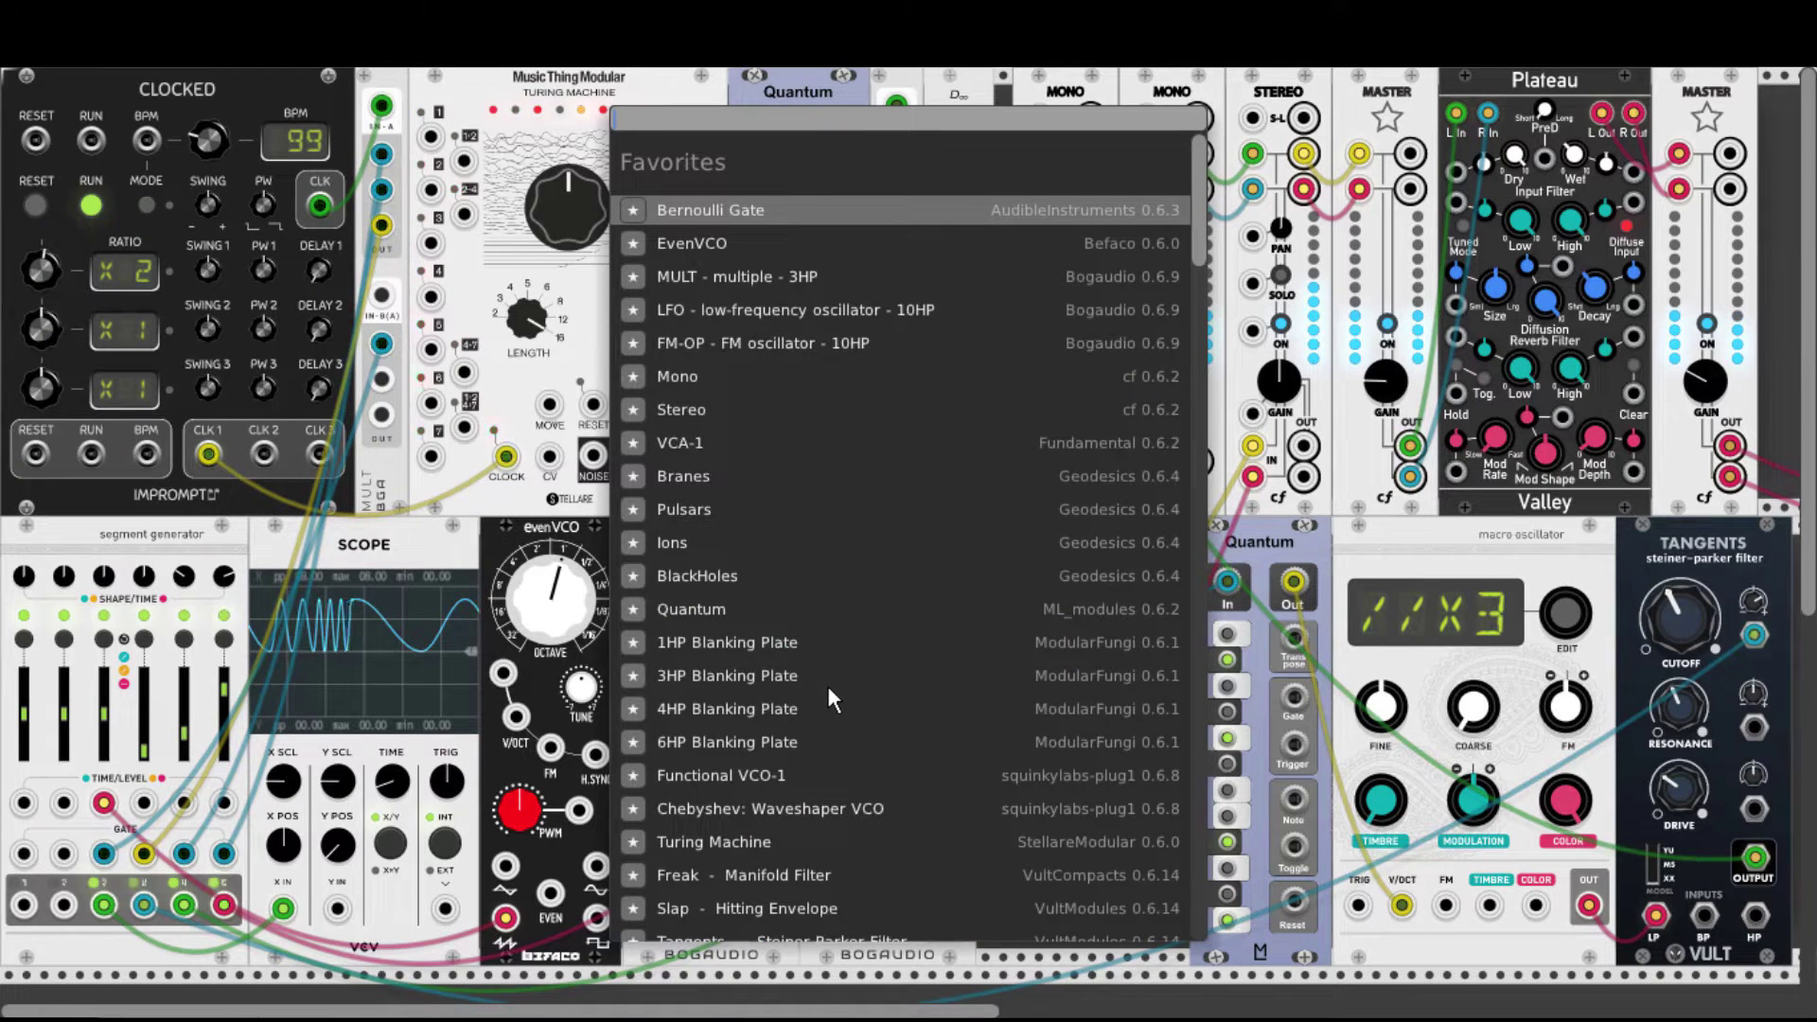
left_click(746, 770)
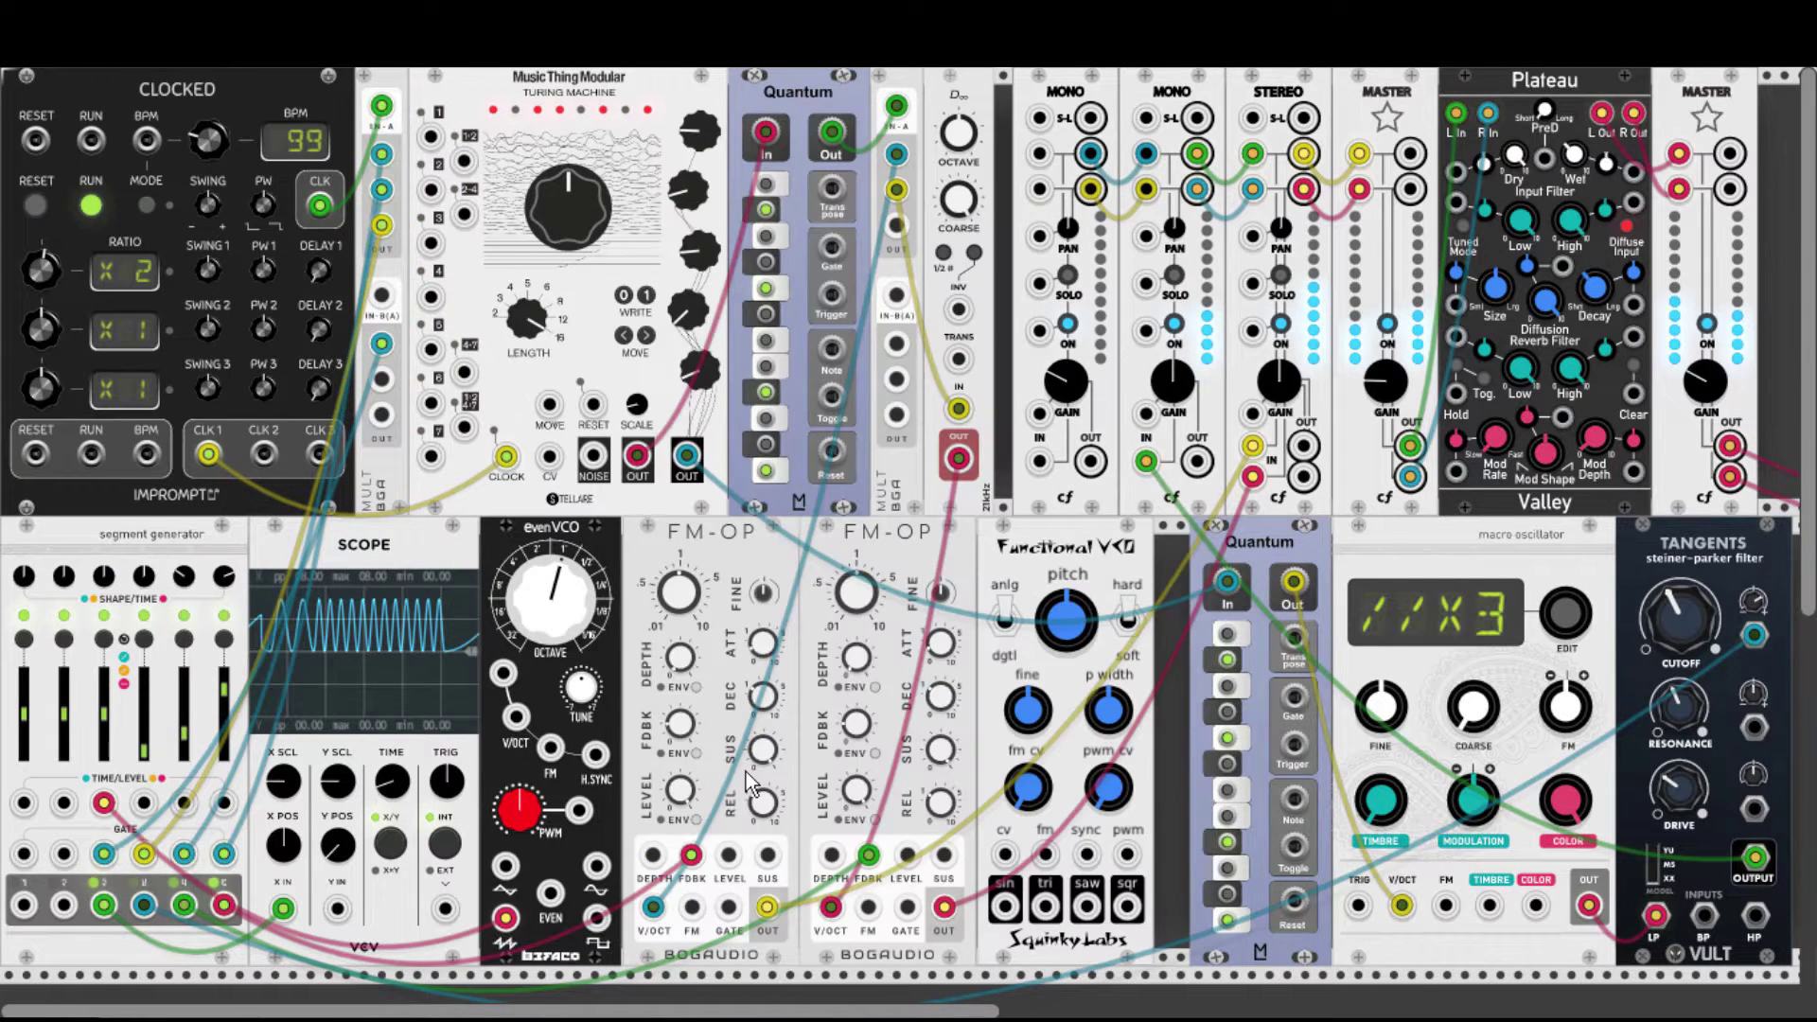
Shift the macro oscillator and Quantum further right to widen the gap beside the Functional VCO.
scroll(1124, 758, "right", 2)
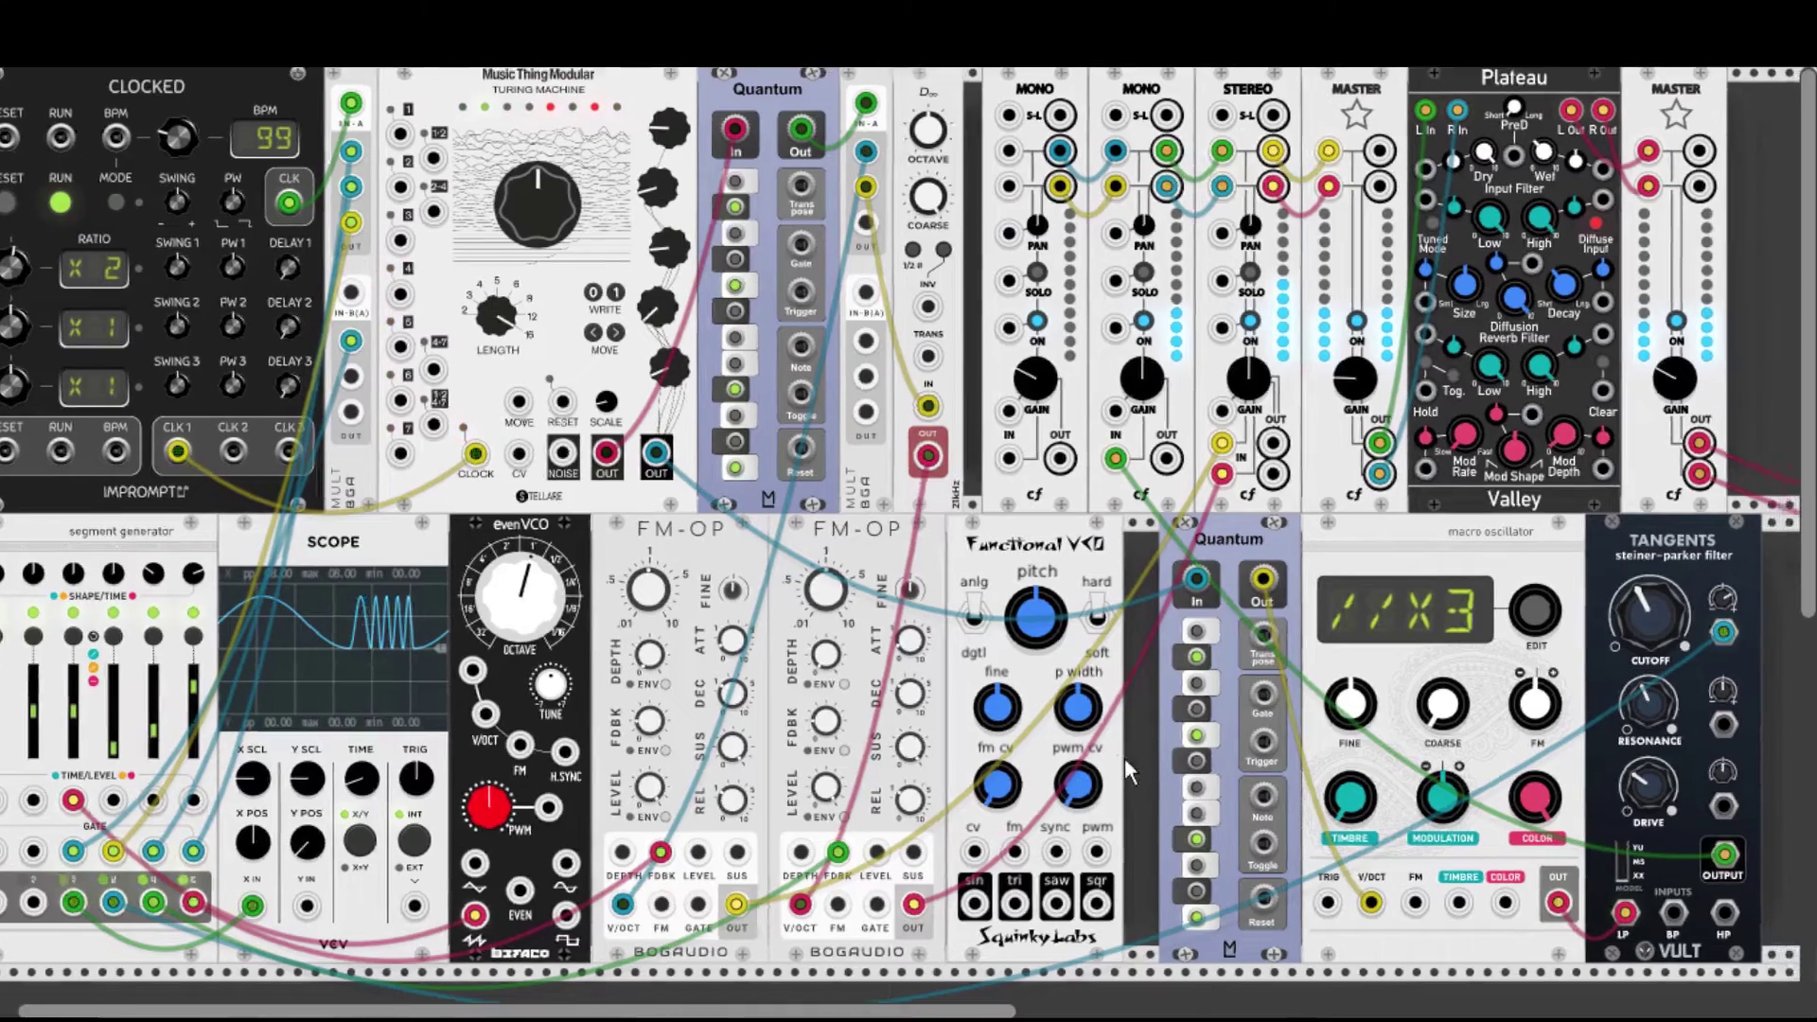
scroll(1124, 759, "right", 3)
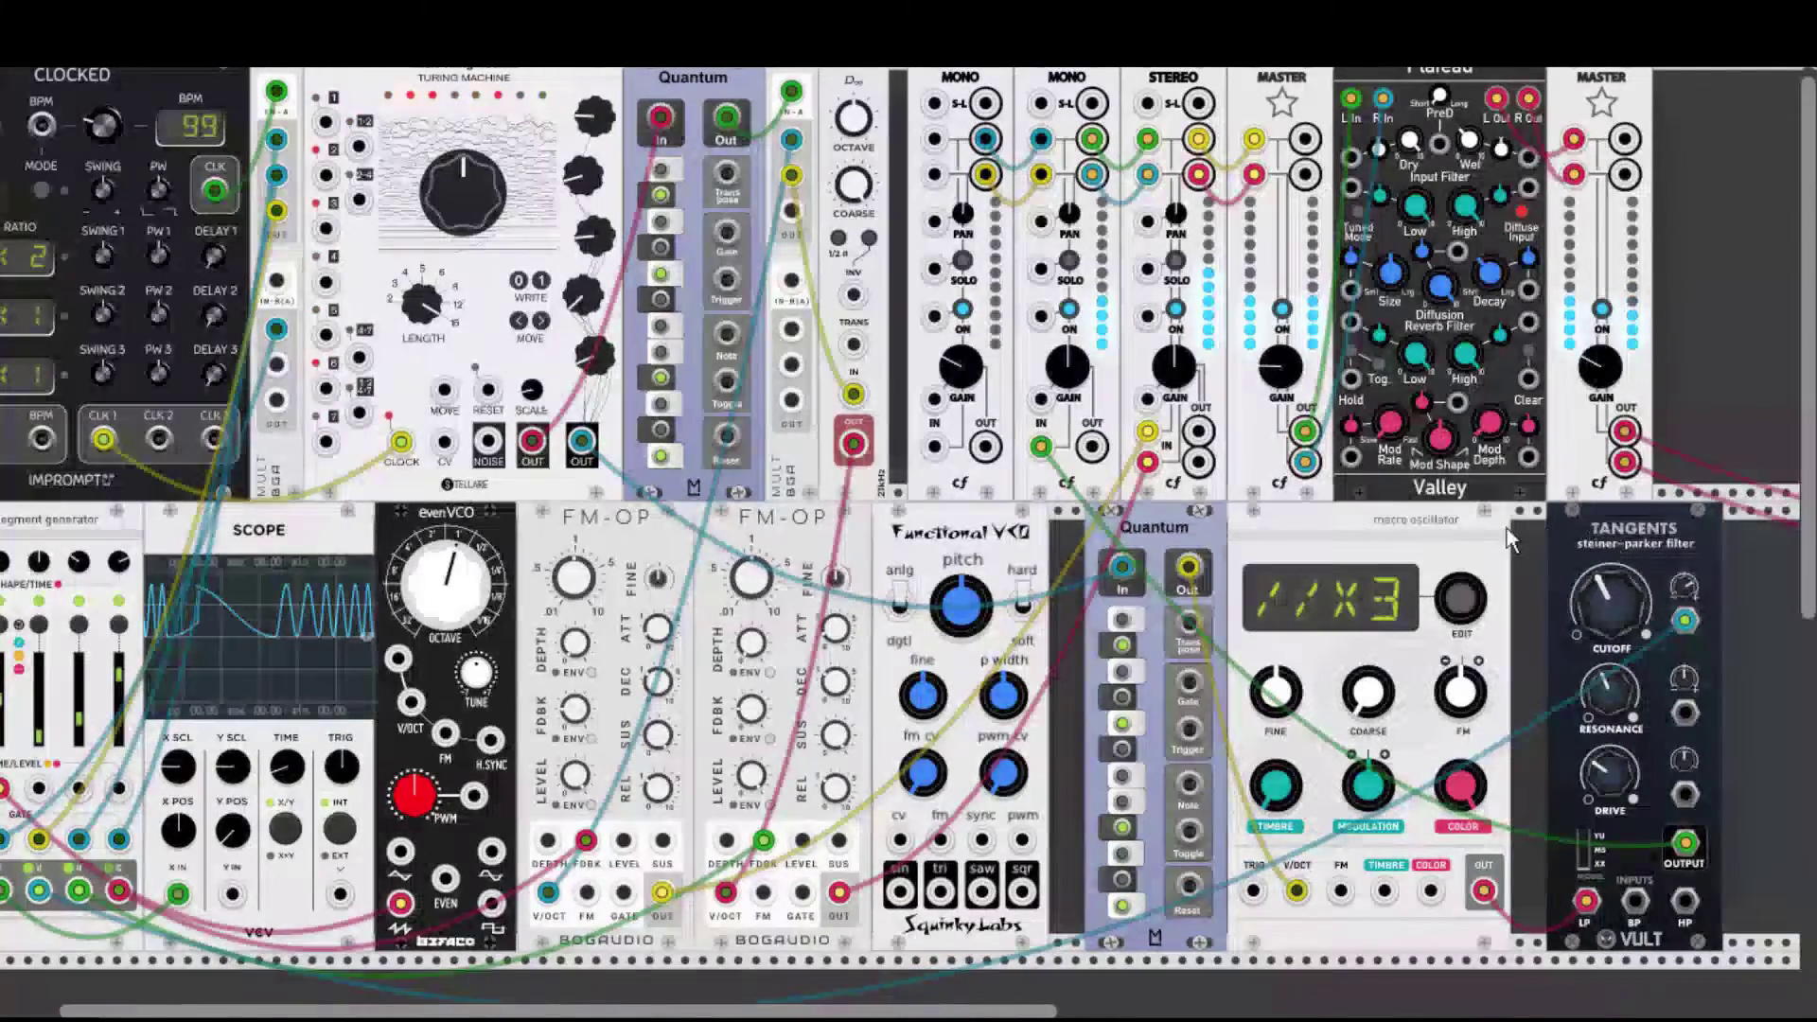
left_click_drag(1507, 533, 1542, 534)
left_click_drag(1212, 538, 1275, 554)
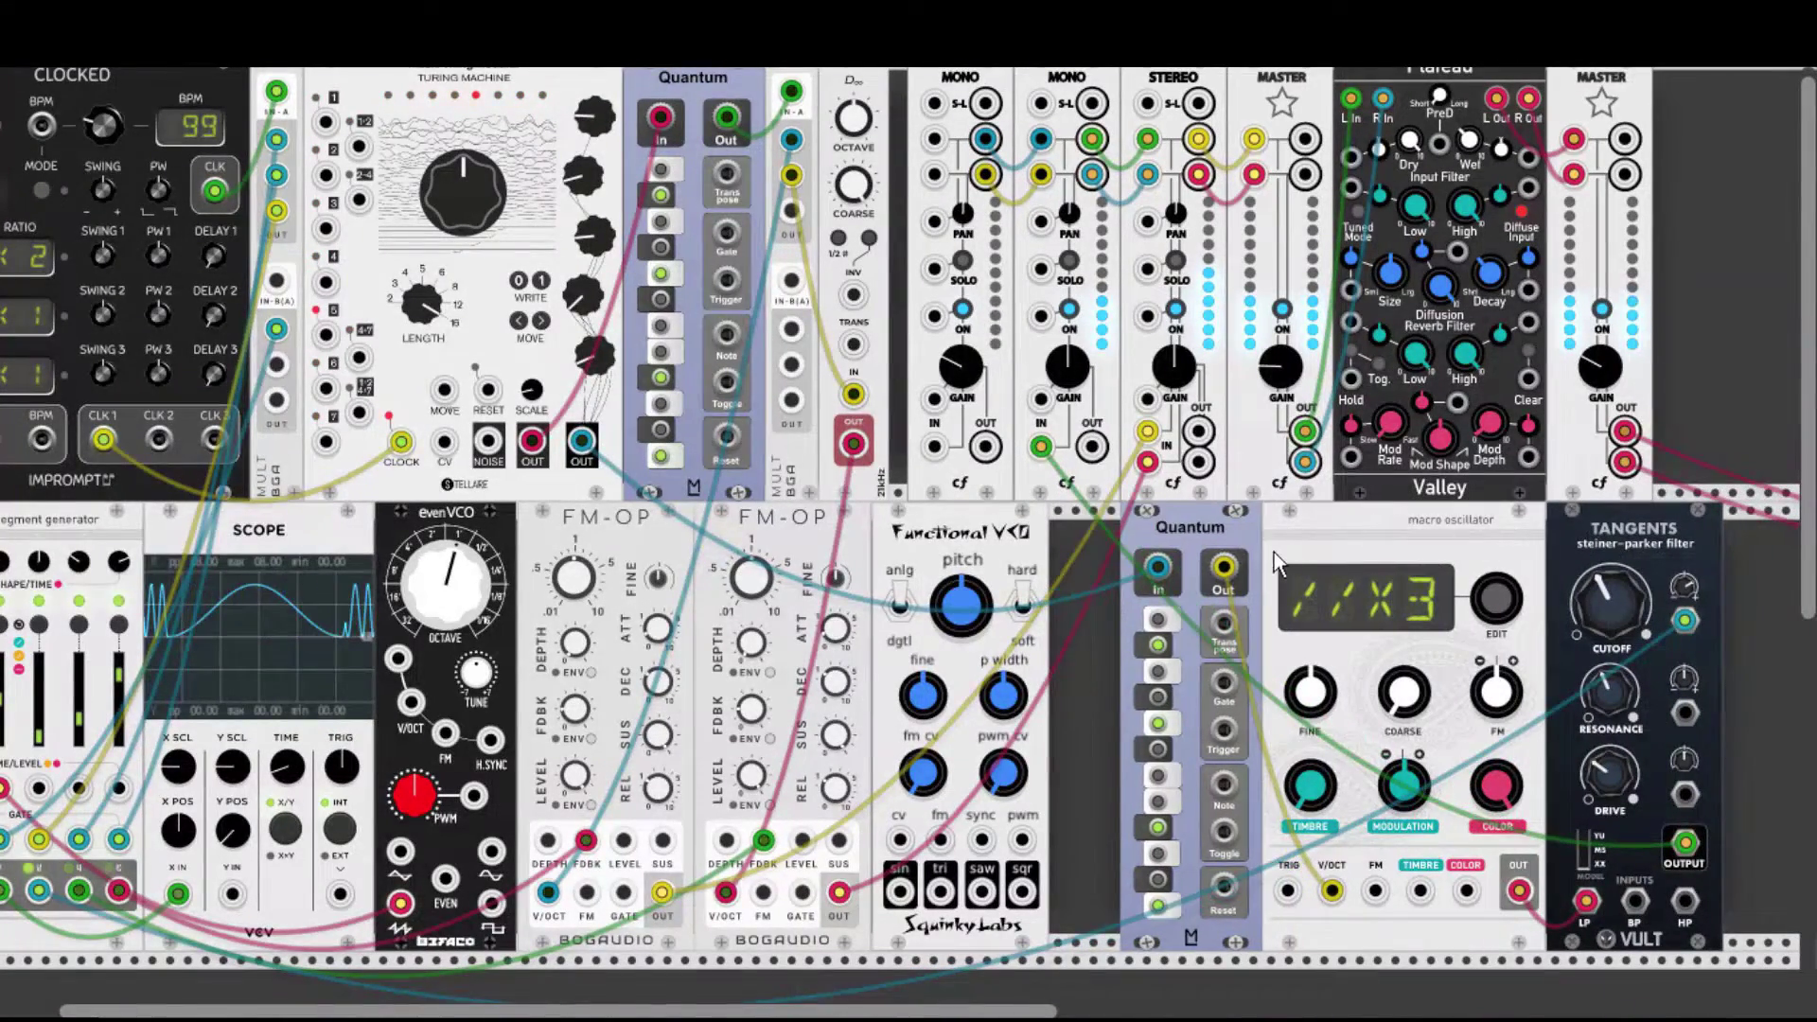
scroll(1241, 564, "left", 4)
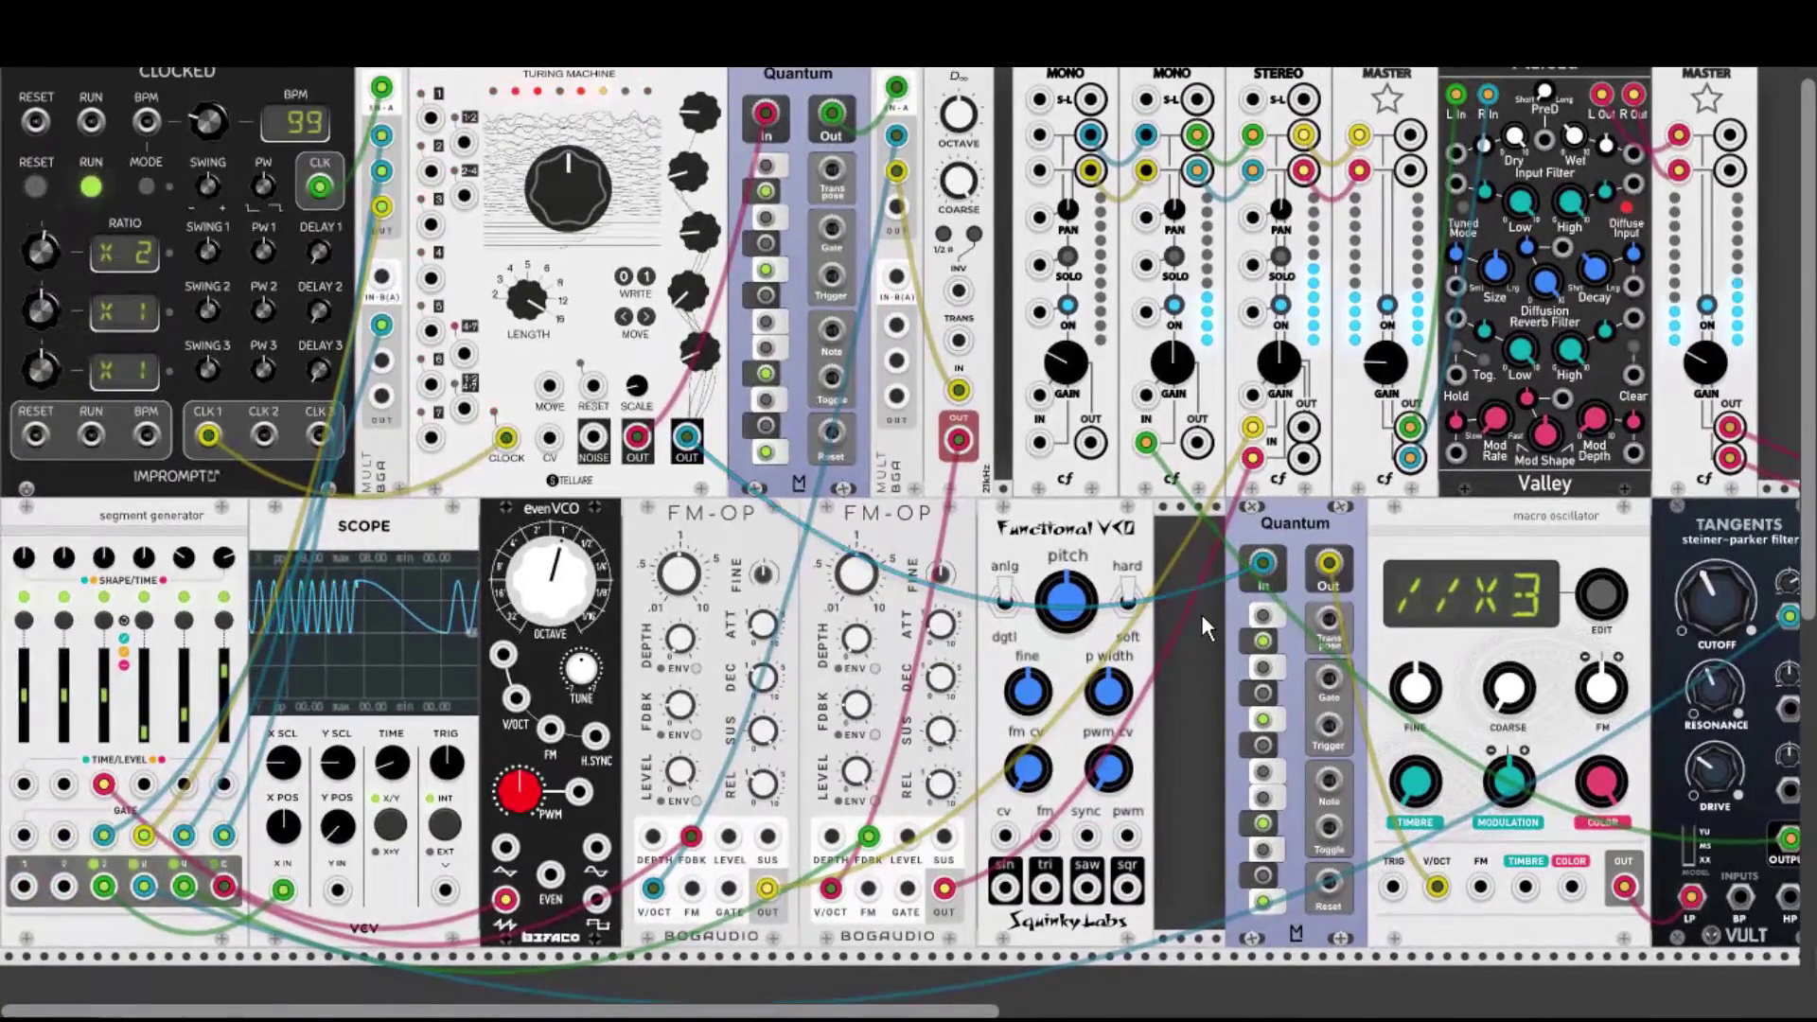
Add a VCA-1, cable MULT to the Functional VCO and its square into the VCA, and unplug scope X.
right_click(1185, 632)
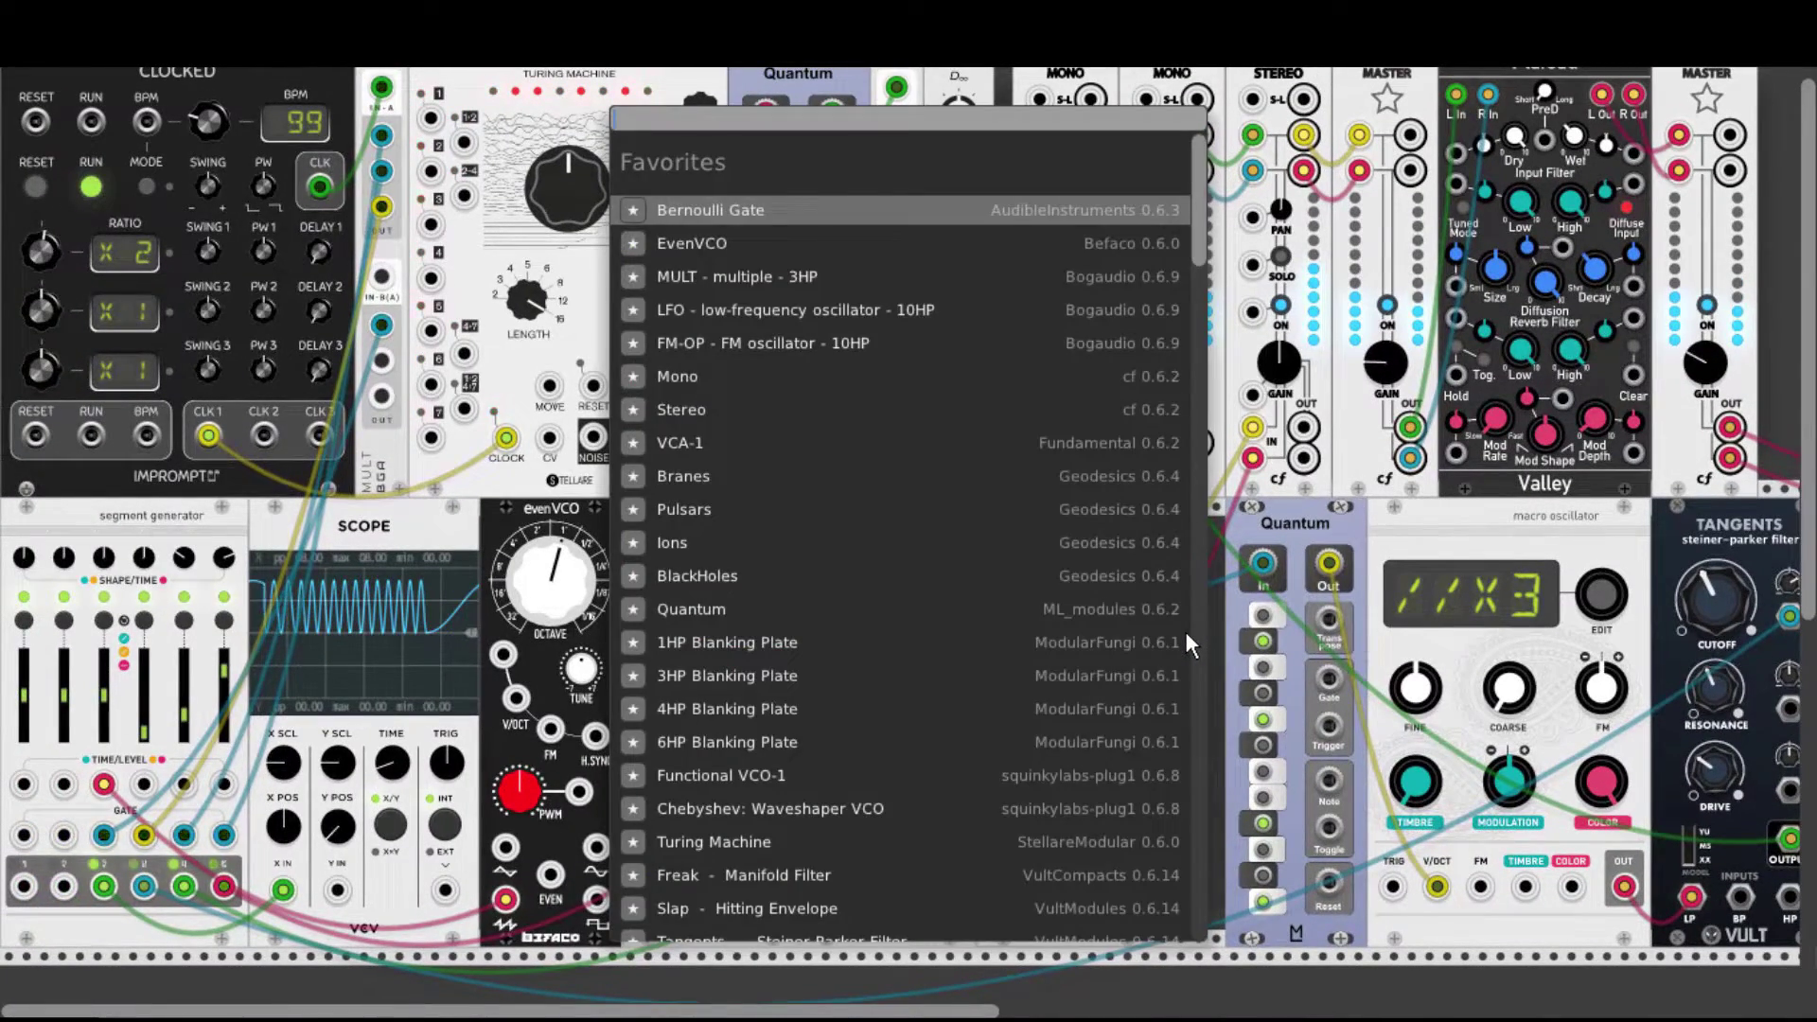
left_click(708, 441)
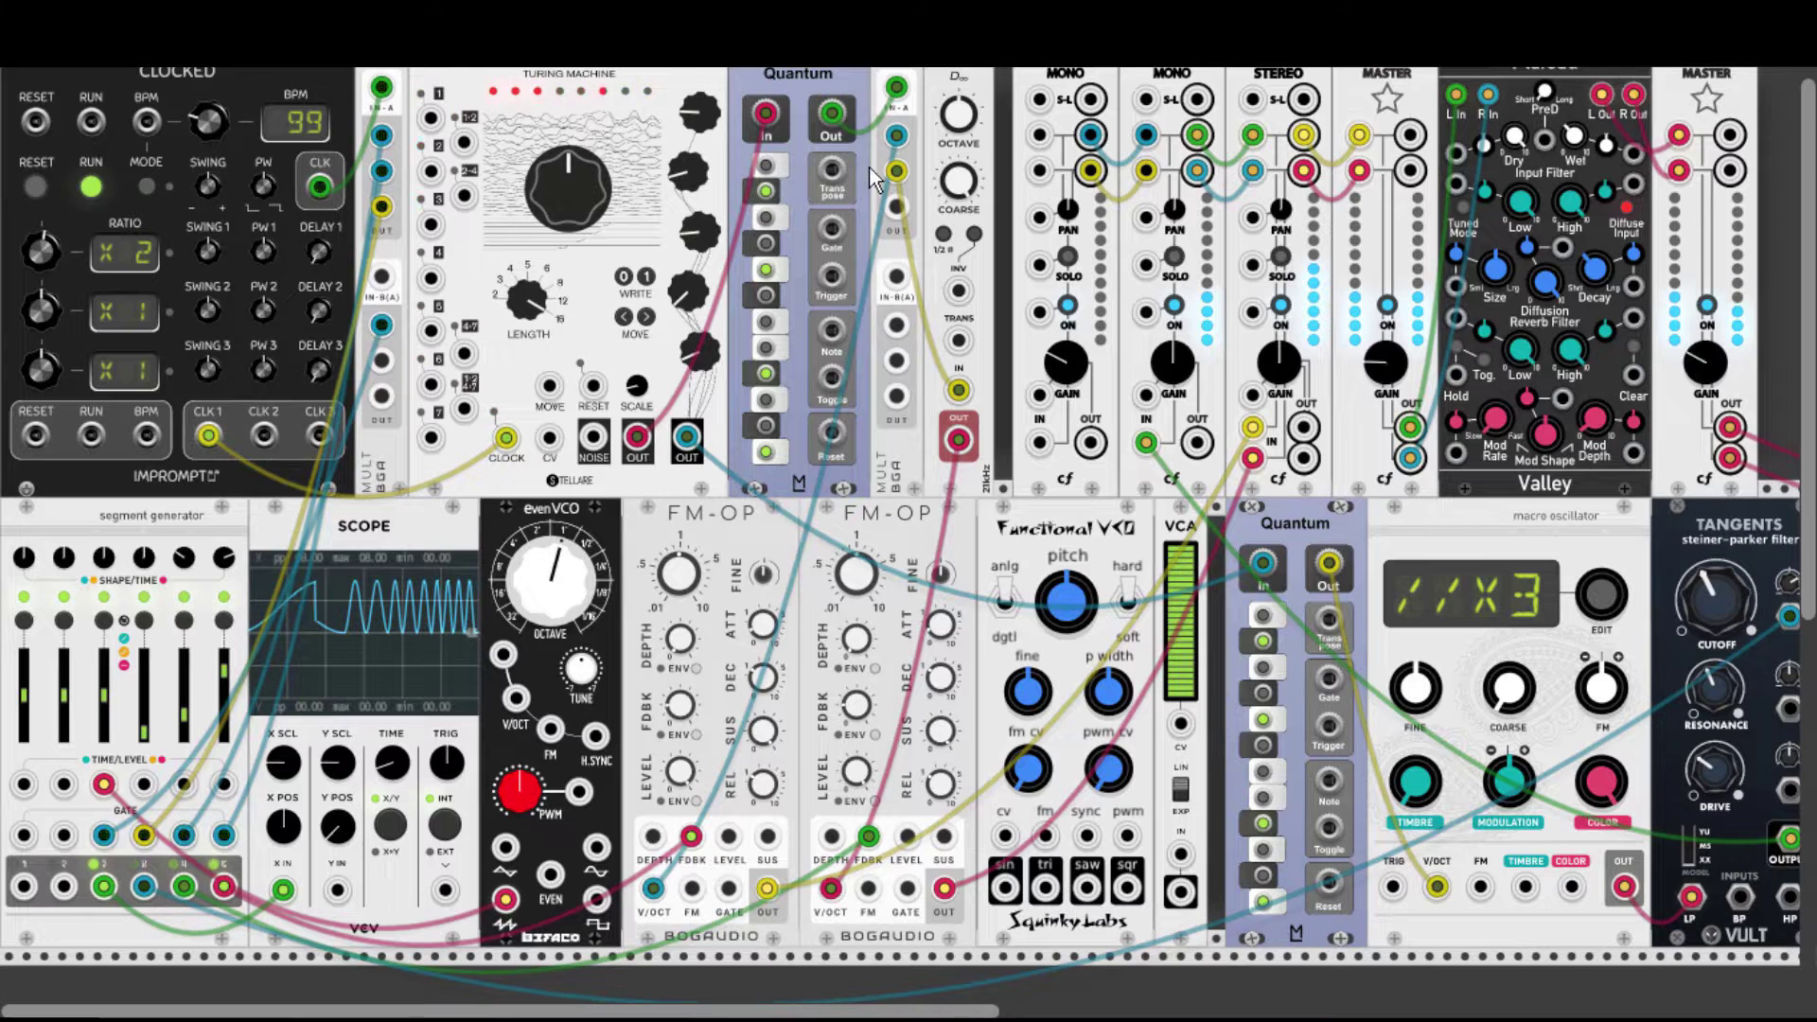
left_click_drag(900, 209, 1005, 838)
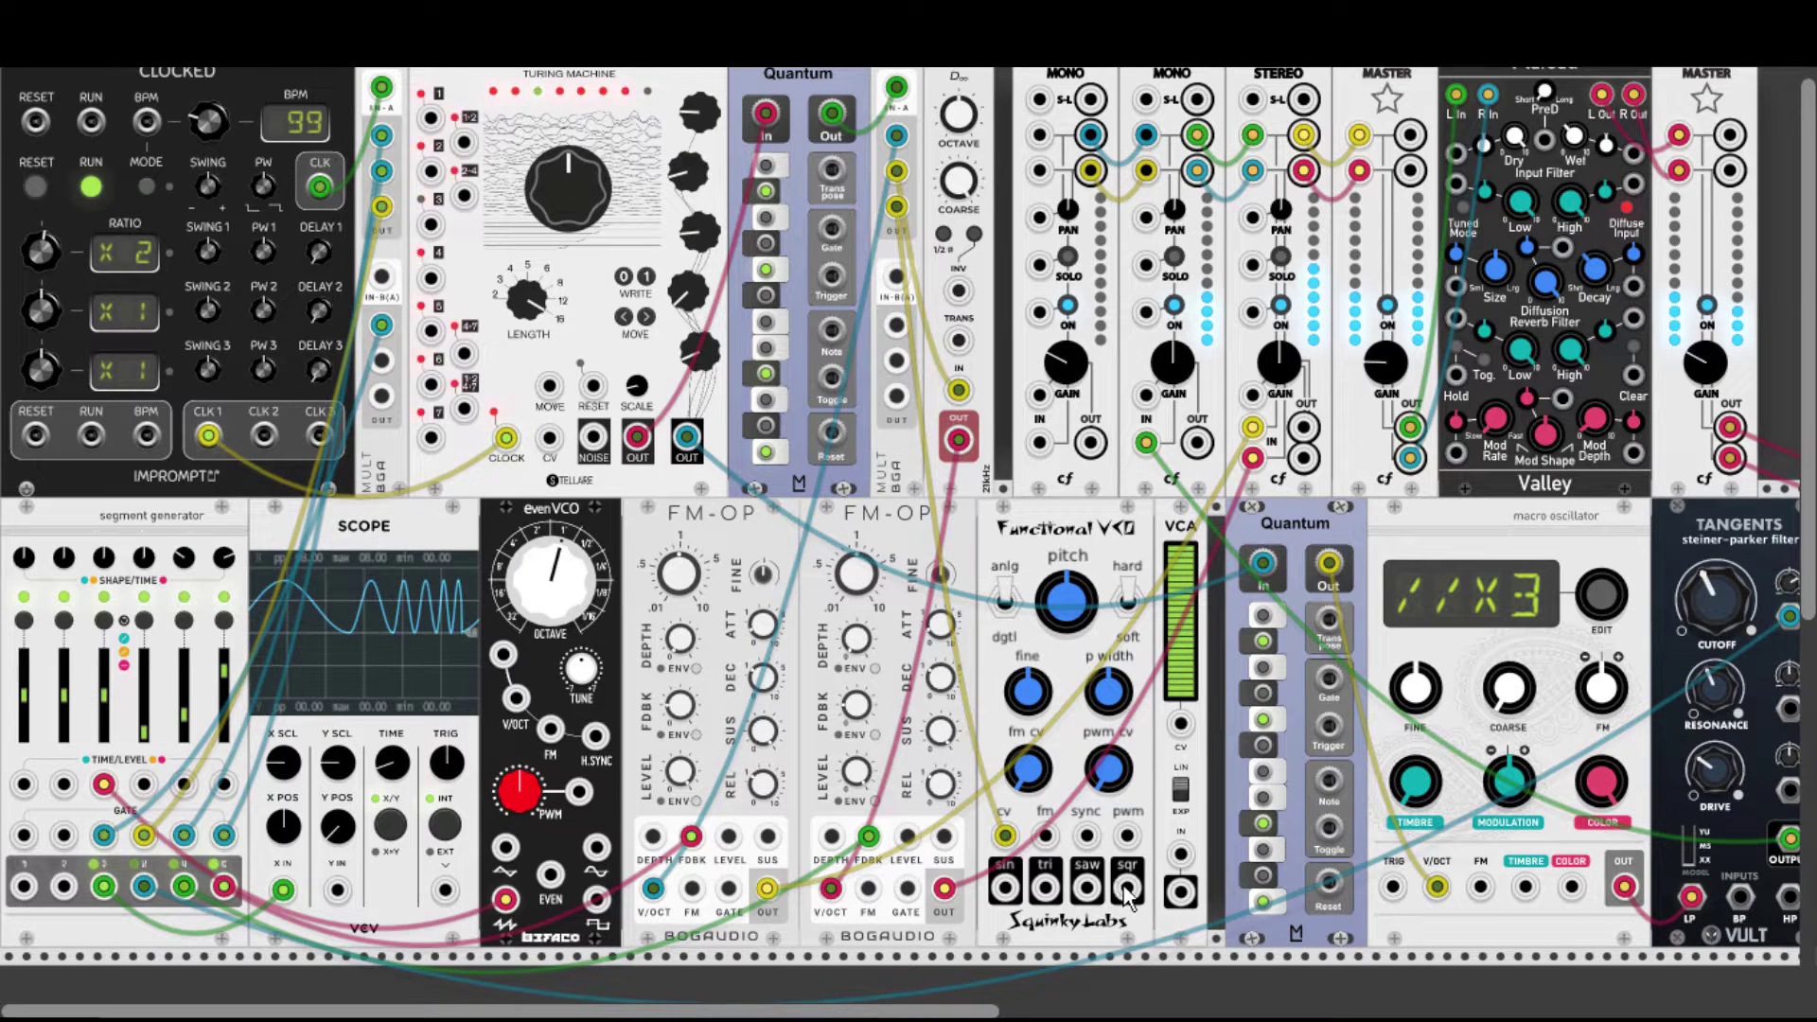
left_click_drag(1128, 888, 1041, 440)
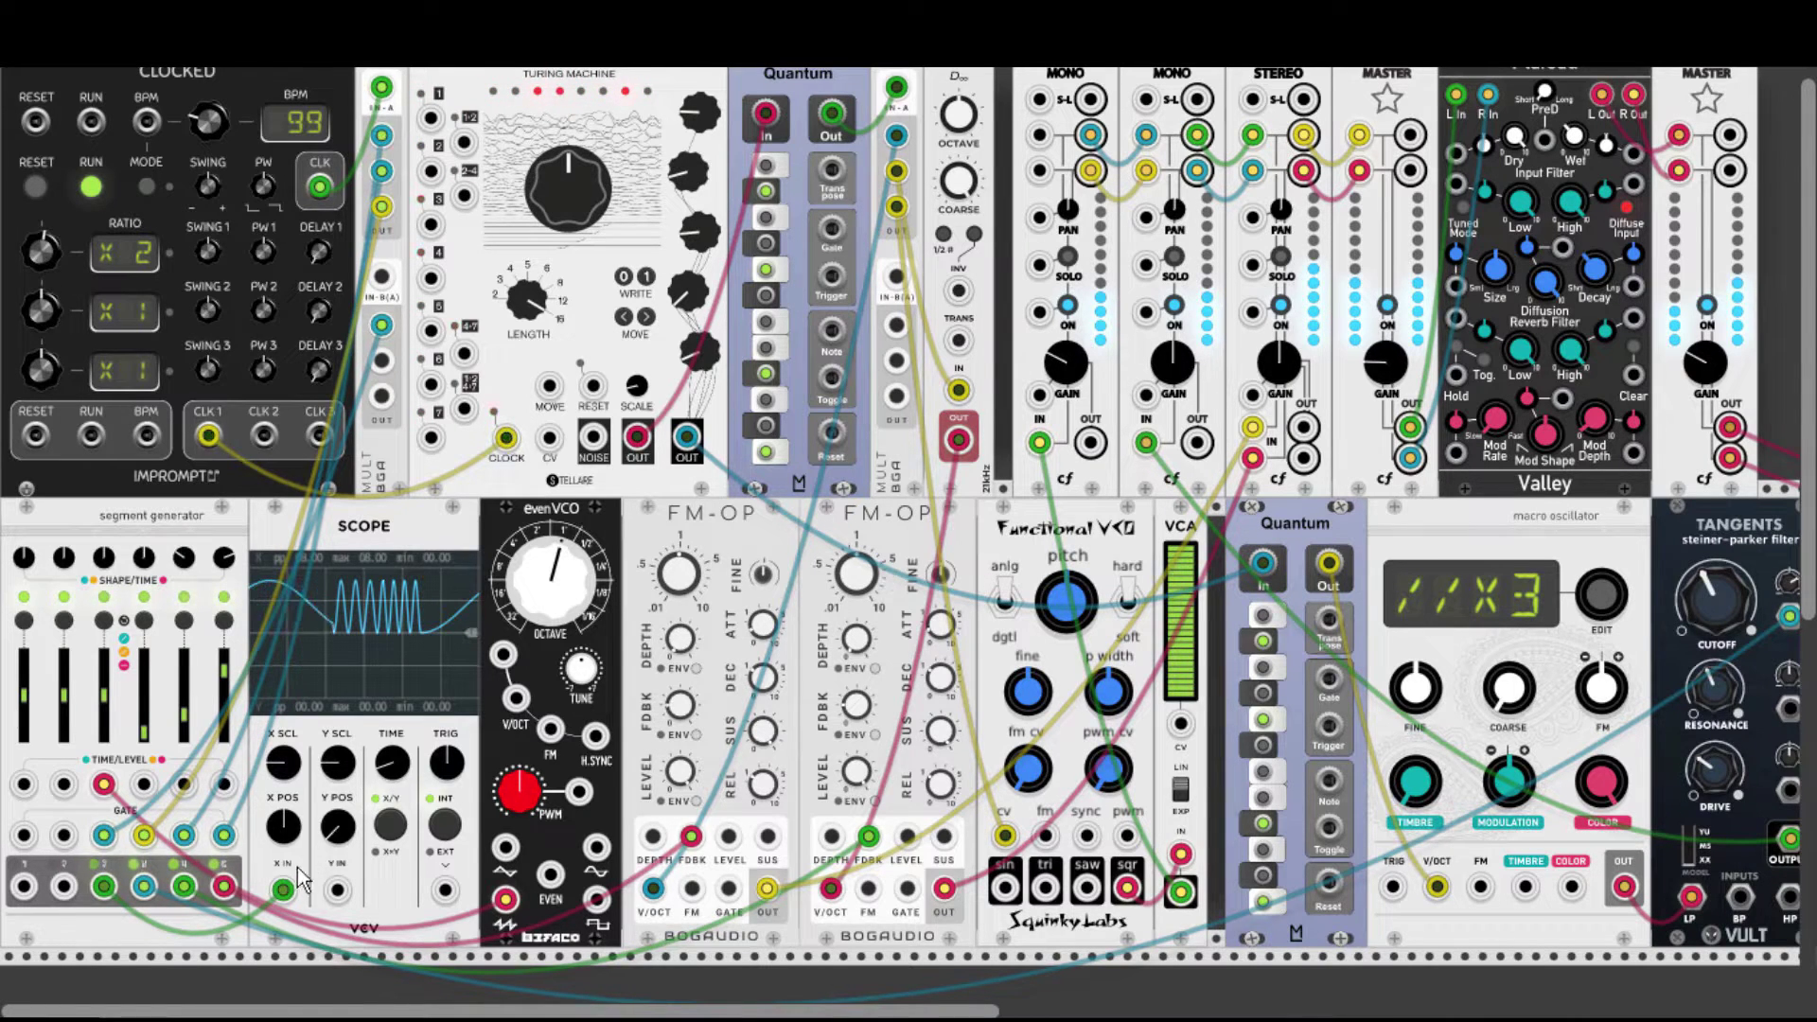
mouse_move(284, 888)
left_mouse_down()
mouse_move(388, 852)
mouse_move(1183, 729)
left_mouse_up()
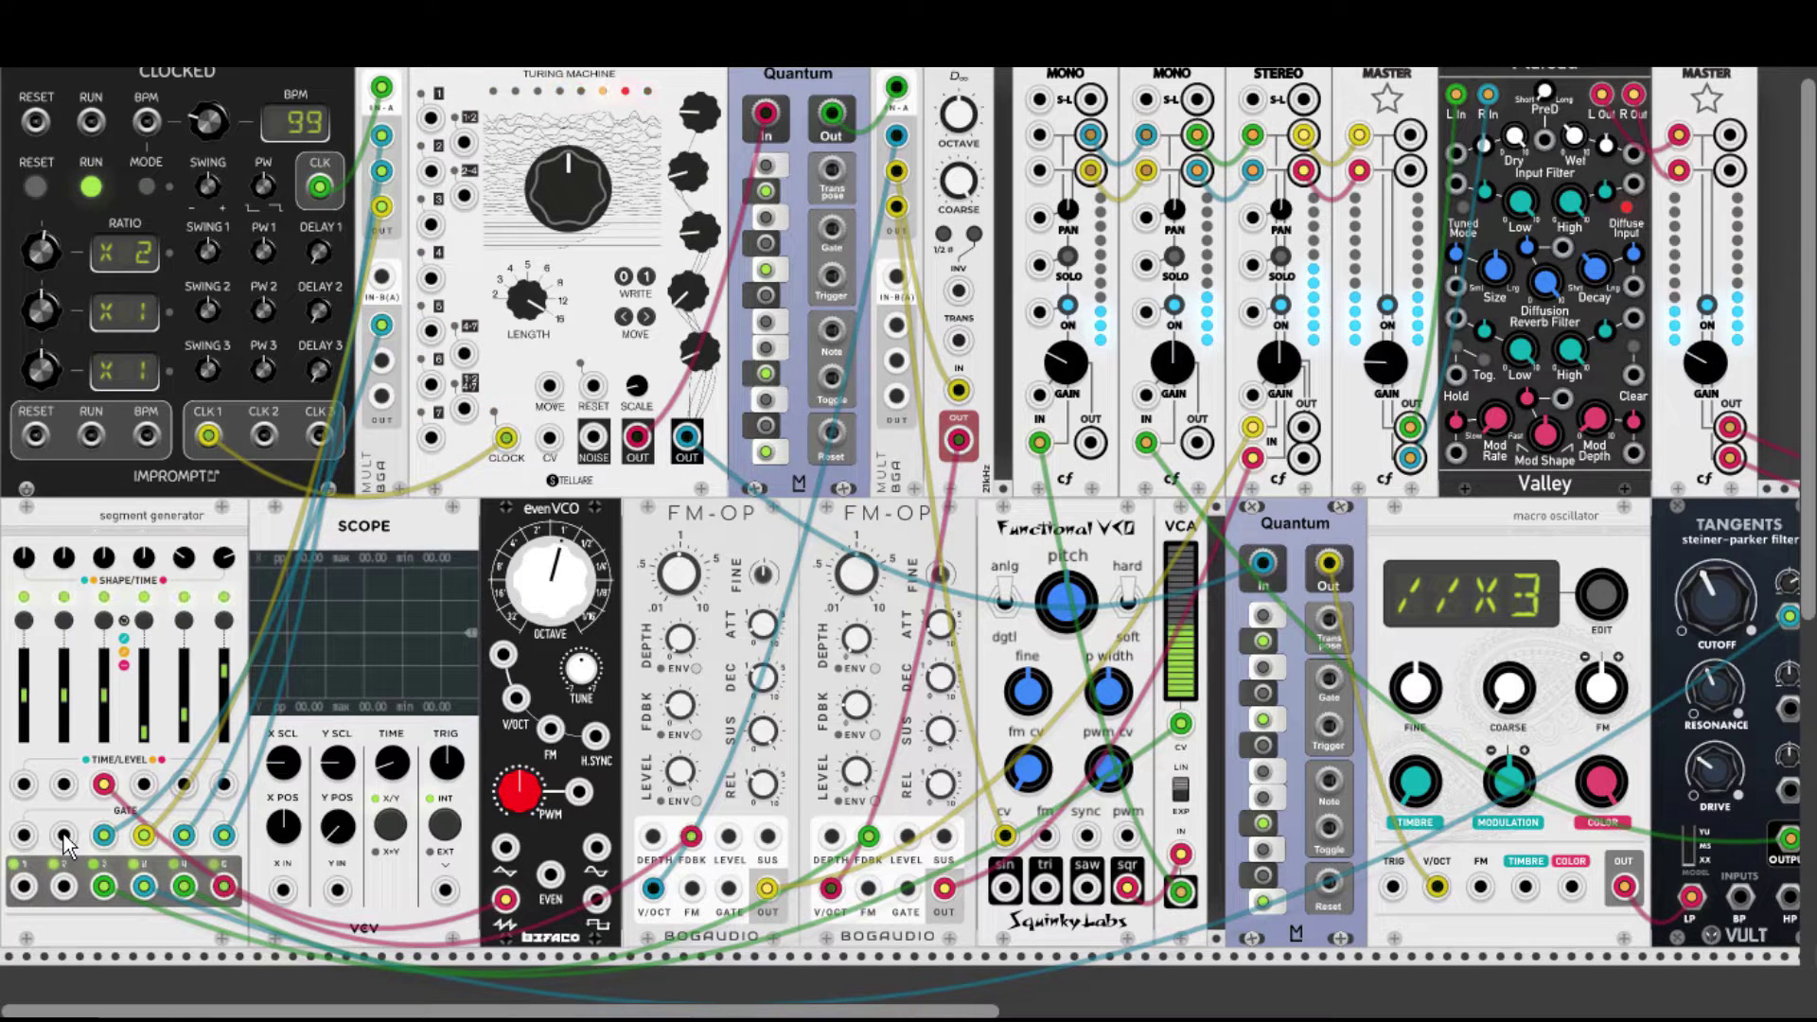
Cable the segment generator's GATE into the mult and its output 2 into Scope X IN.
left_click_drag(64, 835, 379, 363)
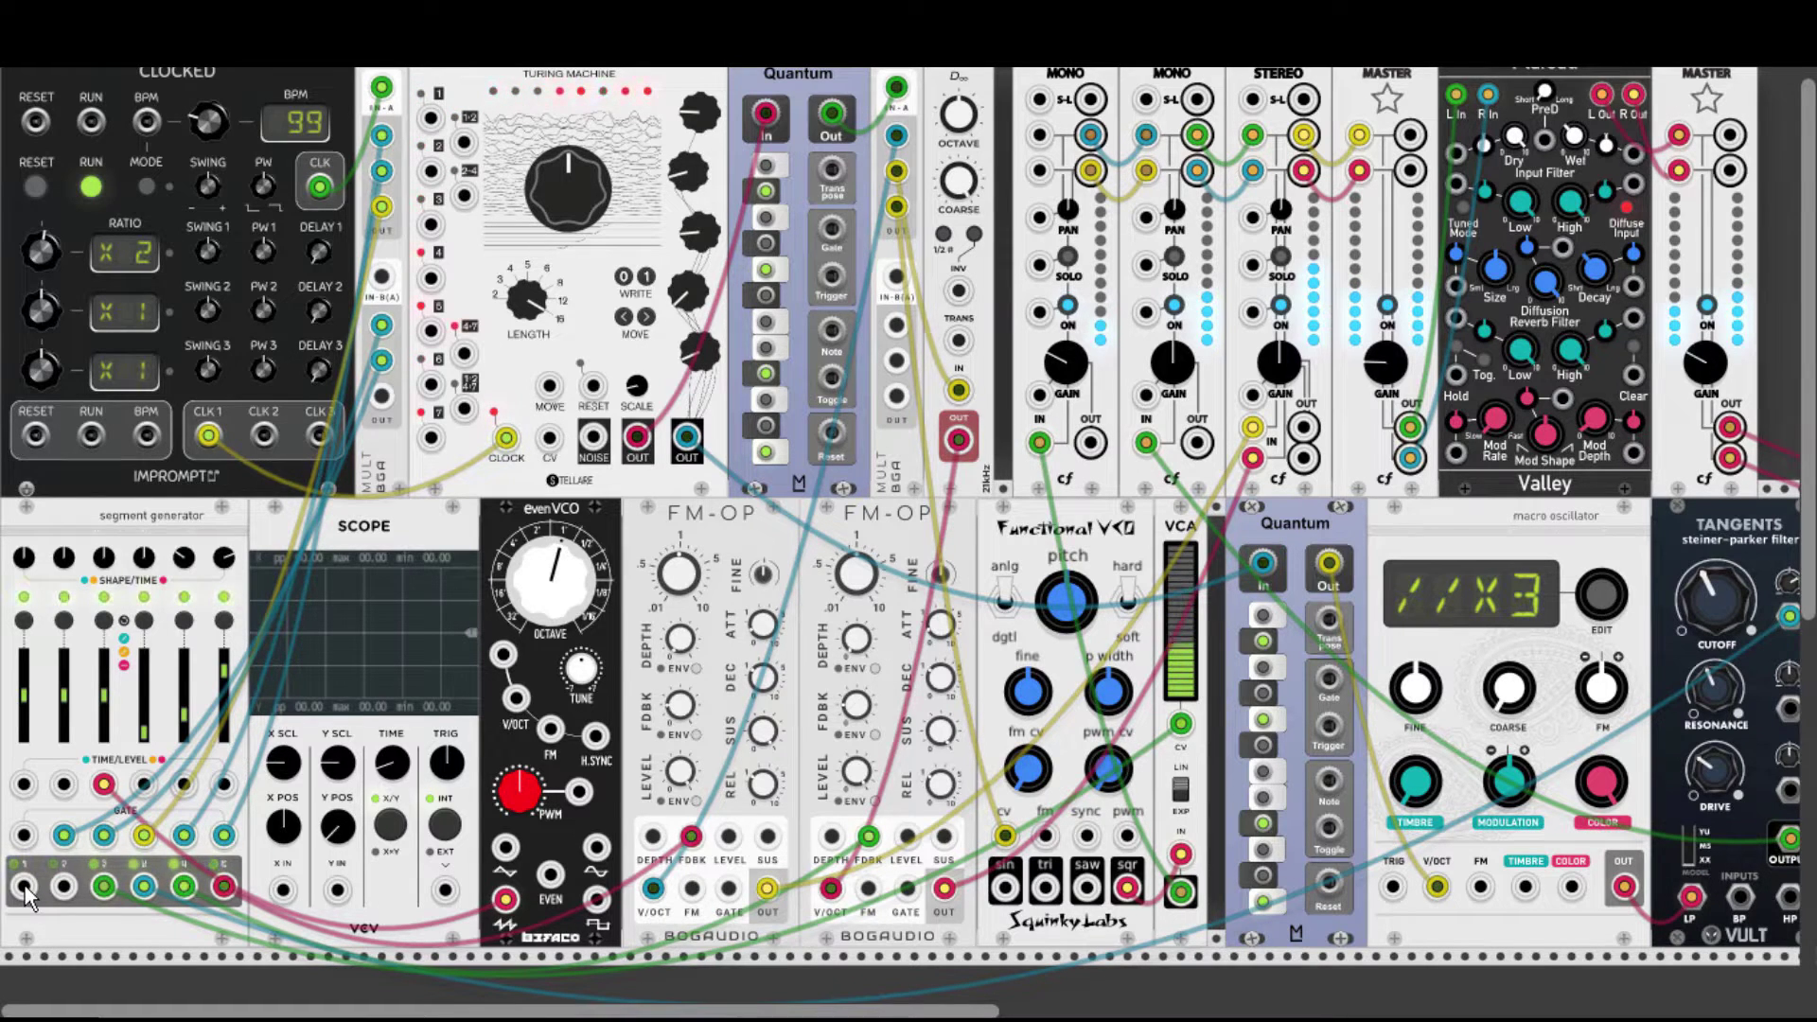
left_click_drag(21, 890, 63, 788)
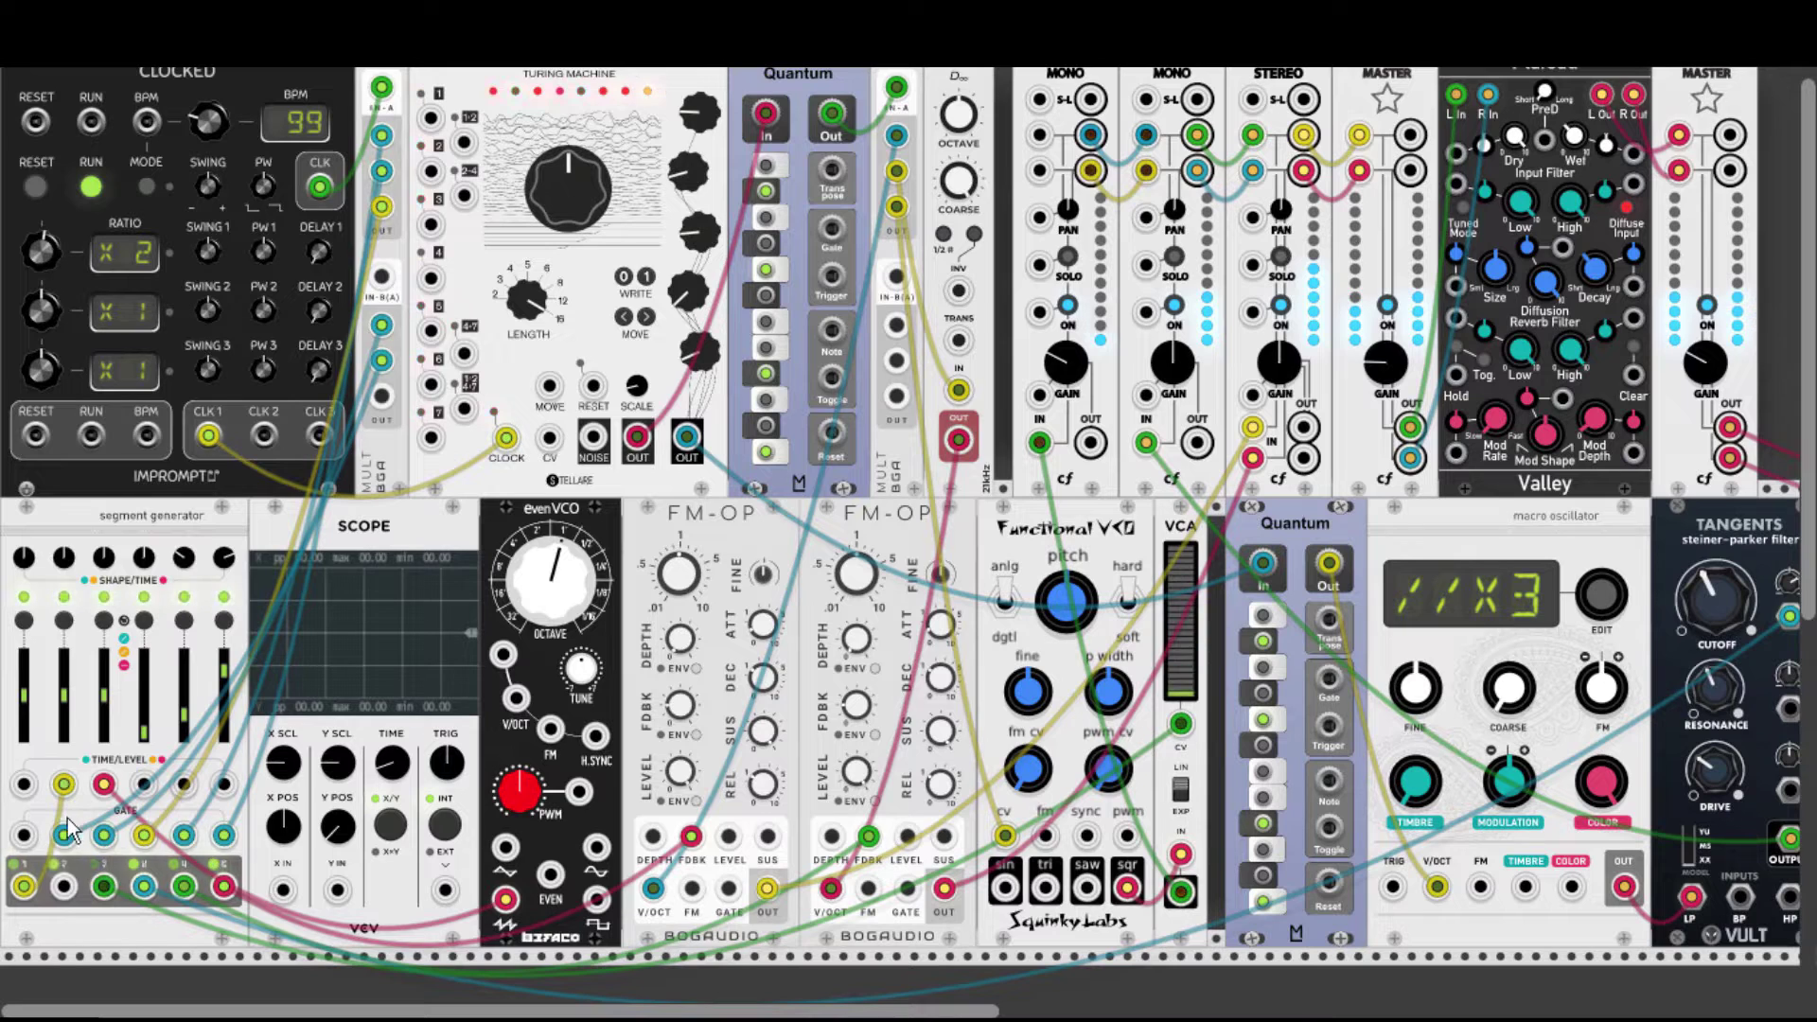
left_click_drag(62, 890, 283, 889)
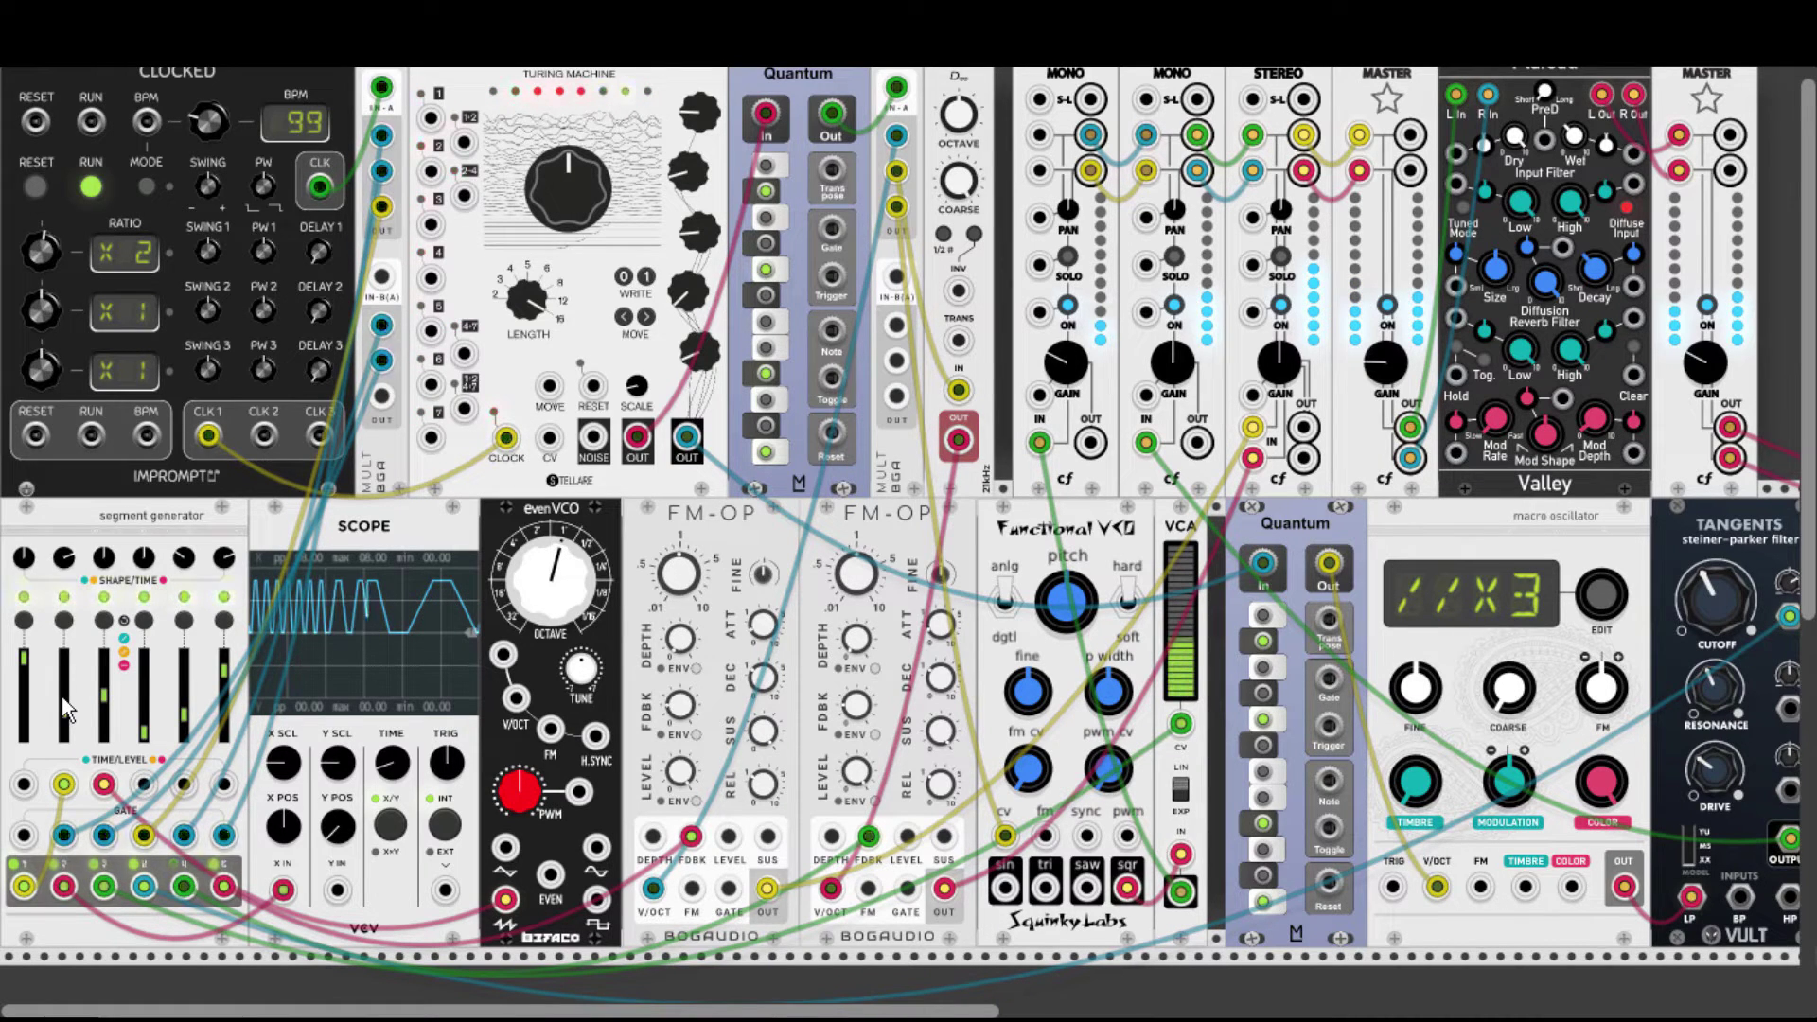
mouse_move(64, 886)
left_mouse_down()
mouse_move(180, 923)
mouse_move(312, 880)
mouse_move(530, 908)
mouse_move(994, 833)
mouse_move(1126, 837)
left_mouse_up()
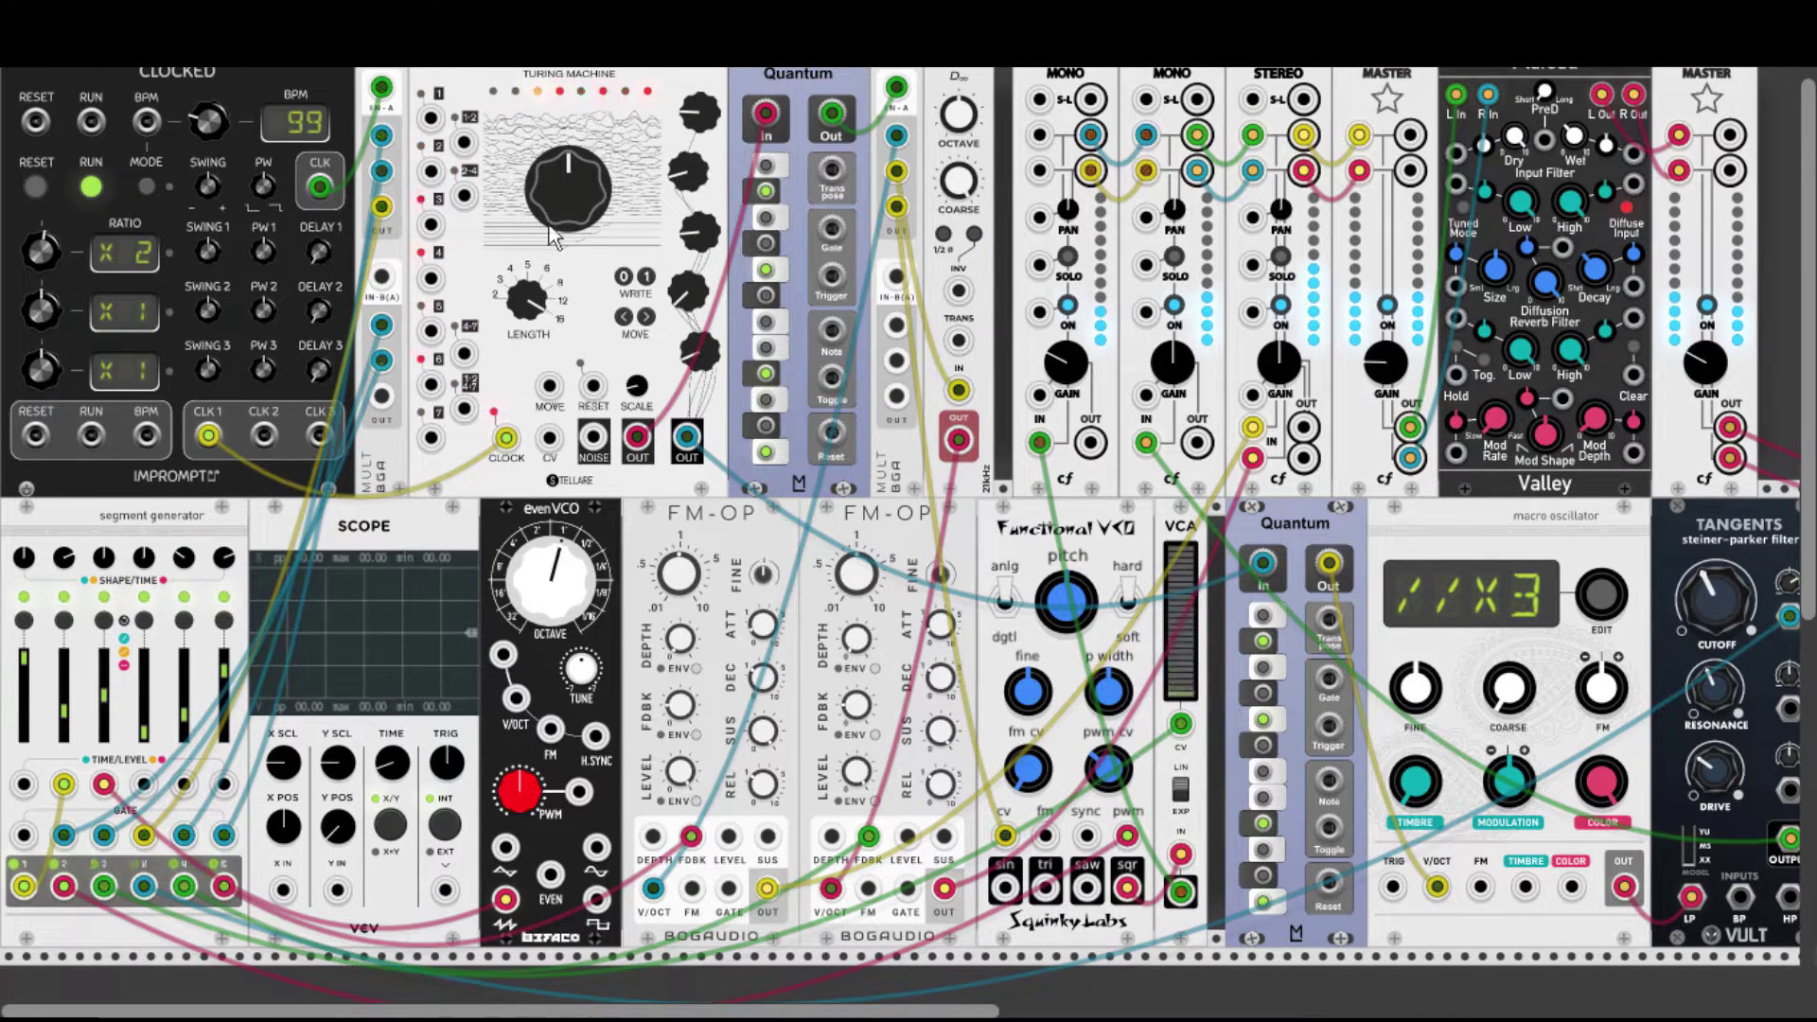
Turn the Turing Machine main knob back and forth, resetting it to default each time.
left_click_drag(562, 219, 563, 184)
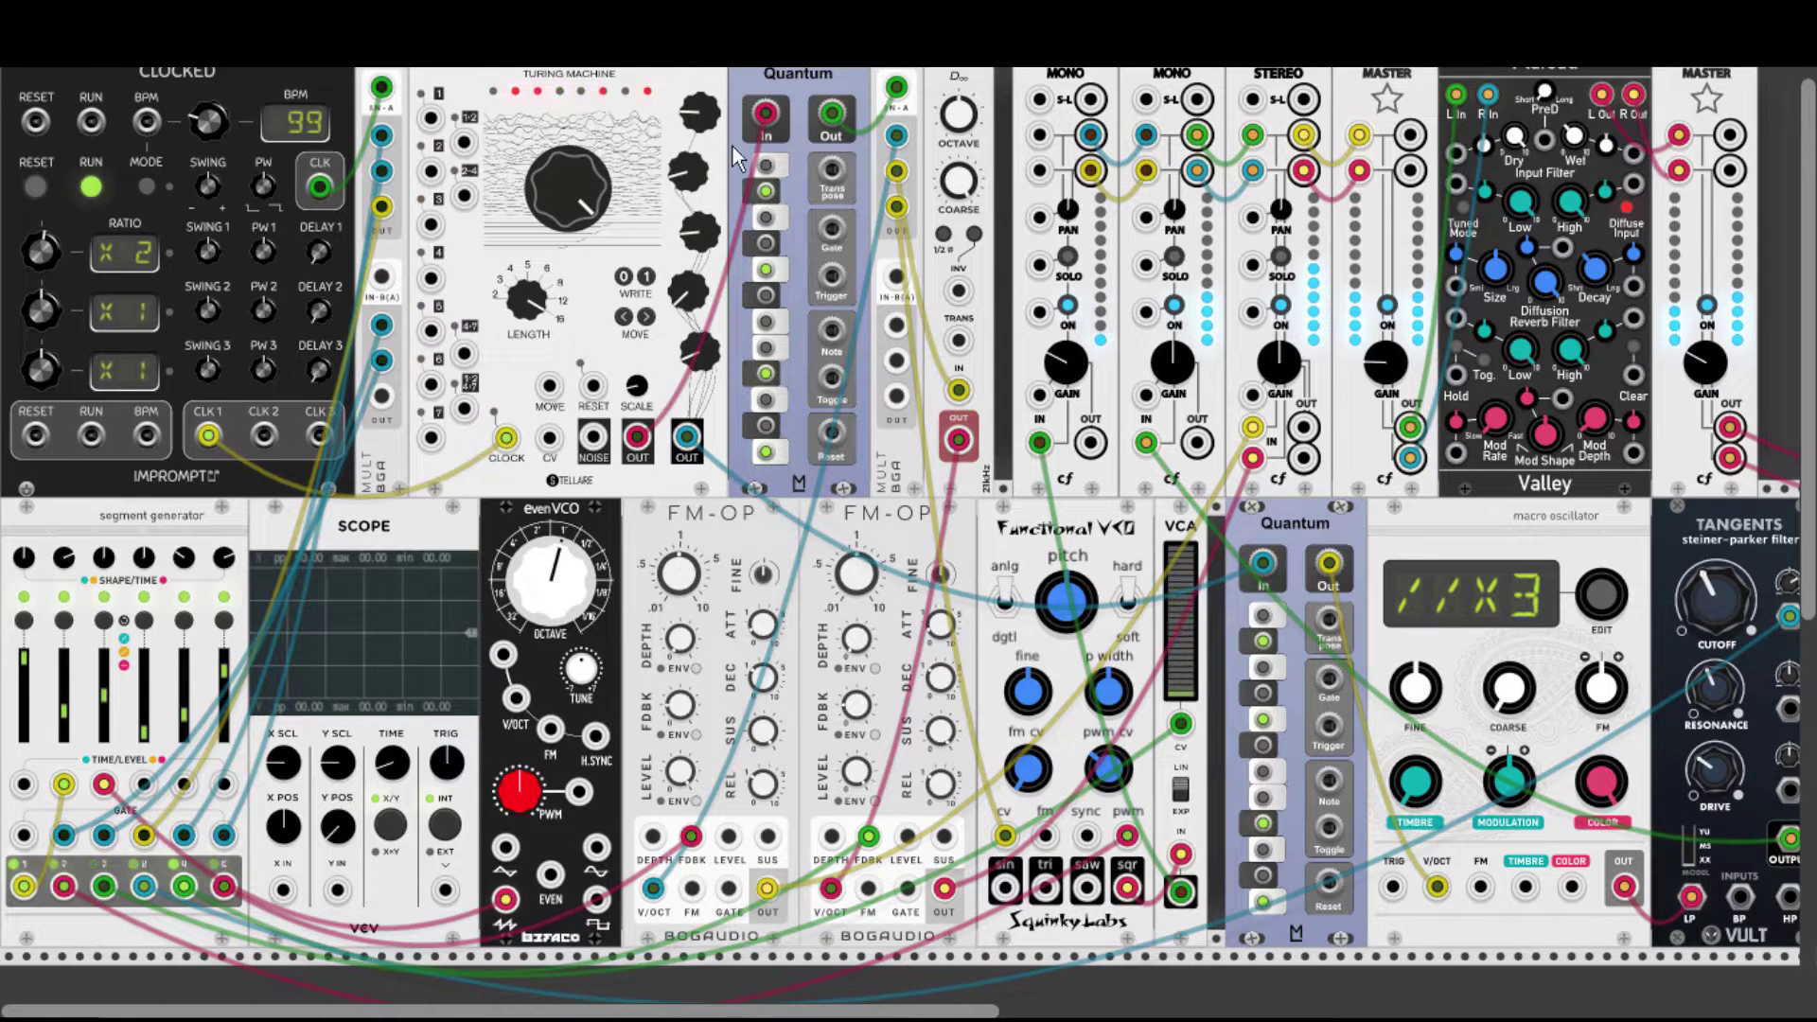
double_click(581, 194)
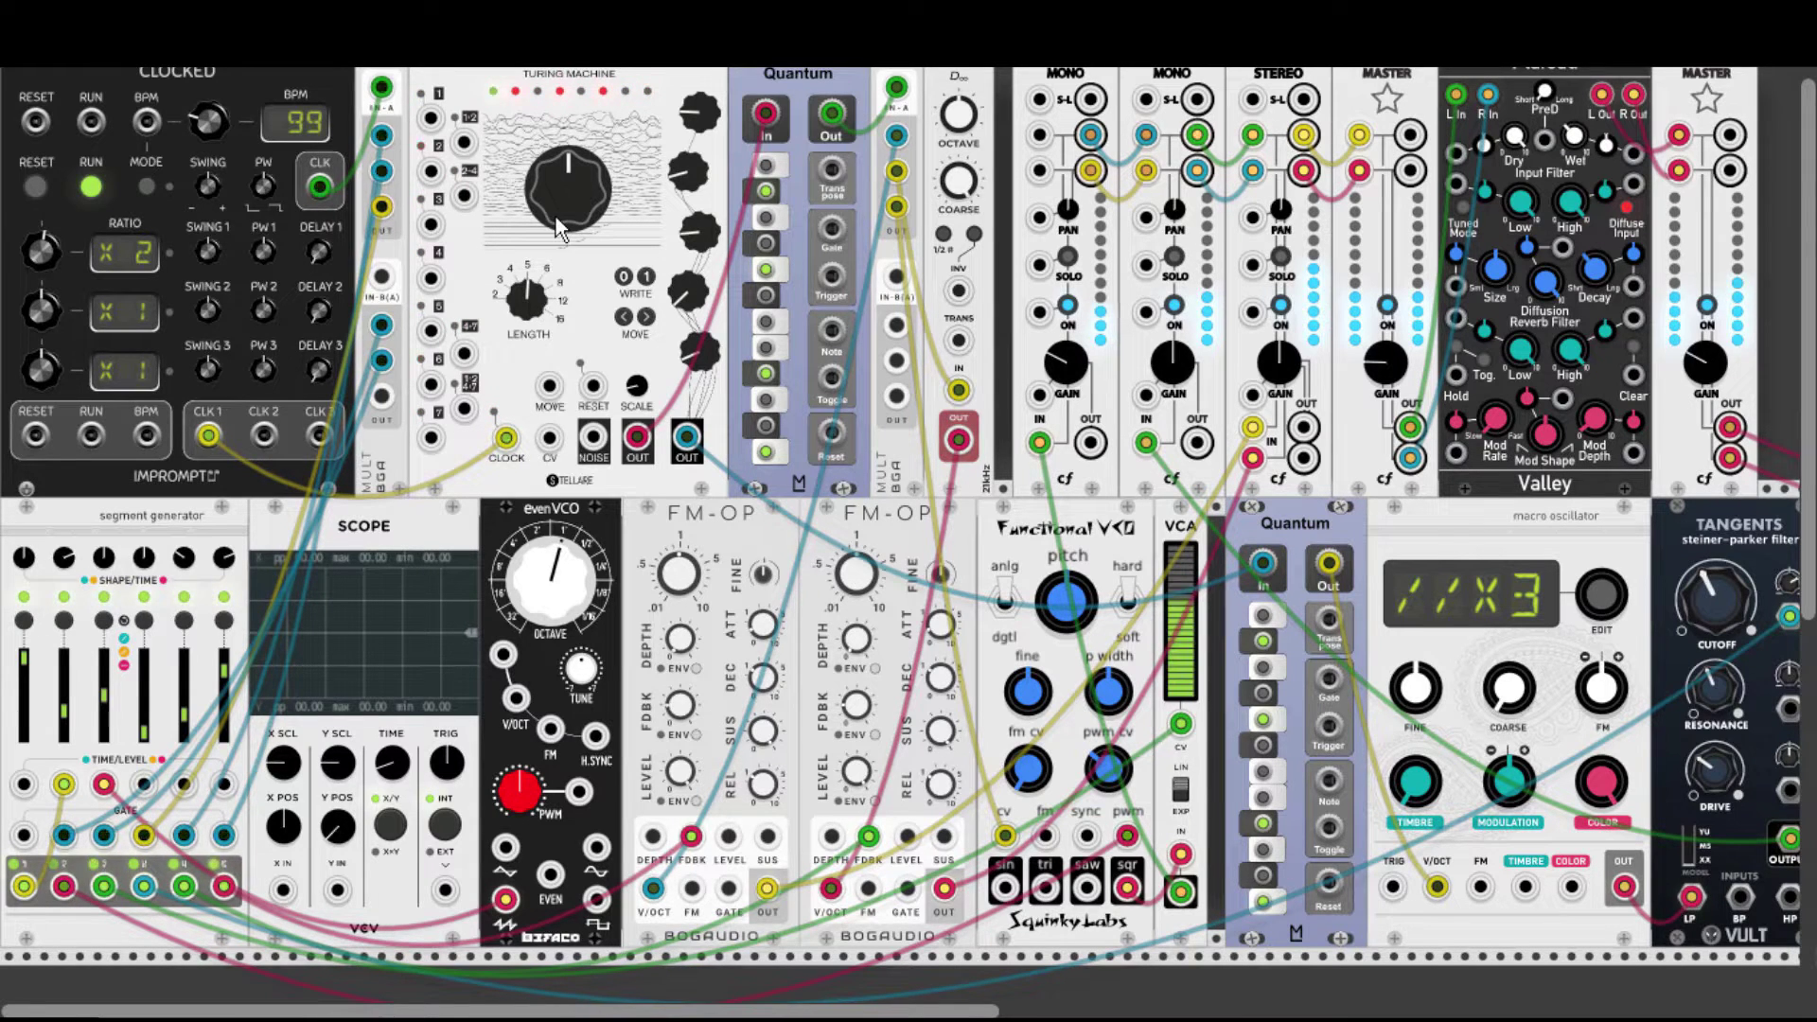
left_click_drag(564, 226, 564, 142)
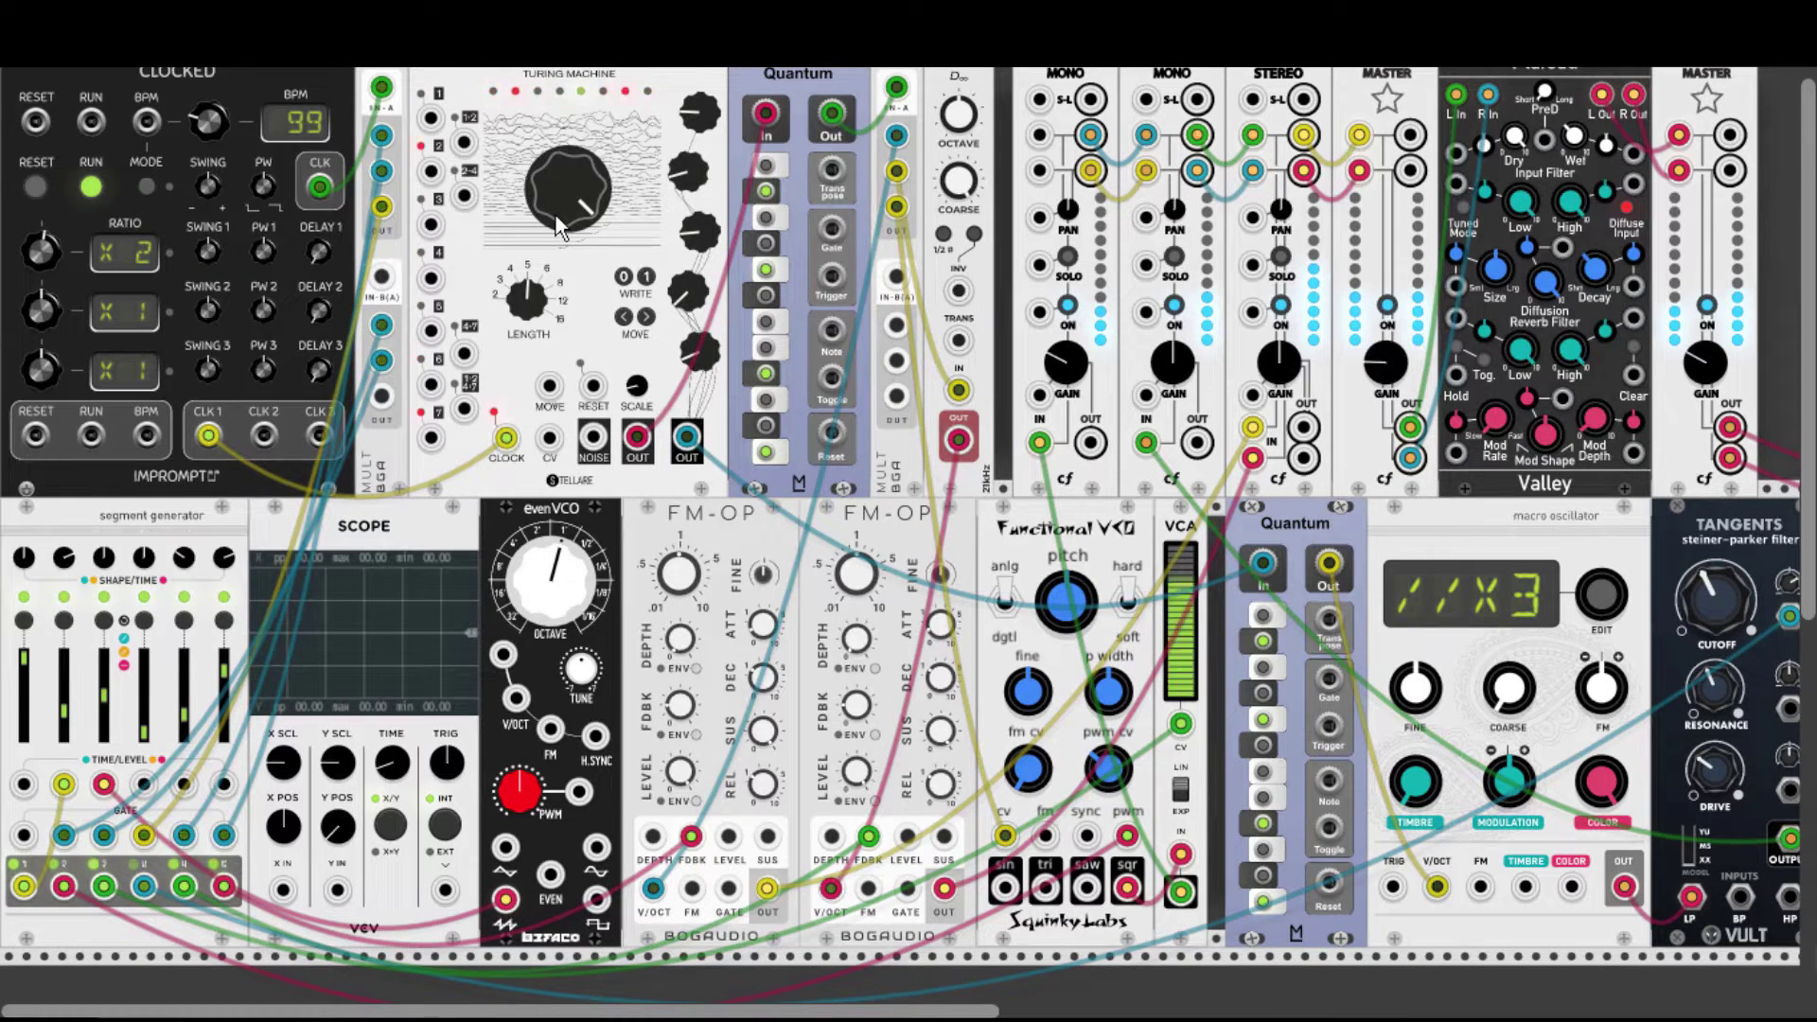
double_click(565, 191)
left_click_drag(568, 187, 570, 180)
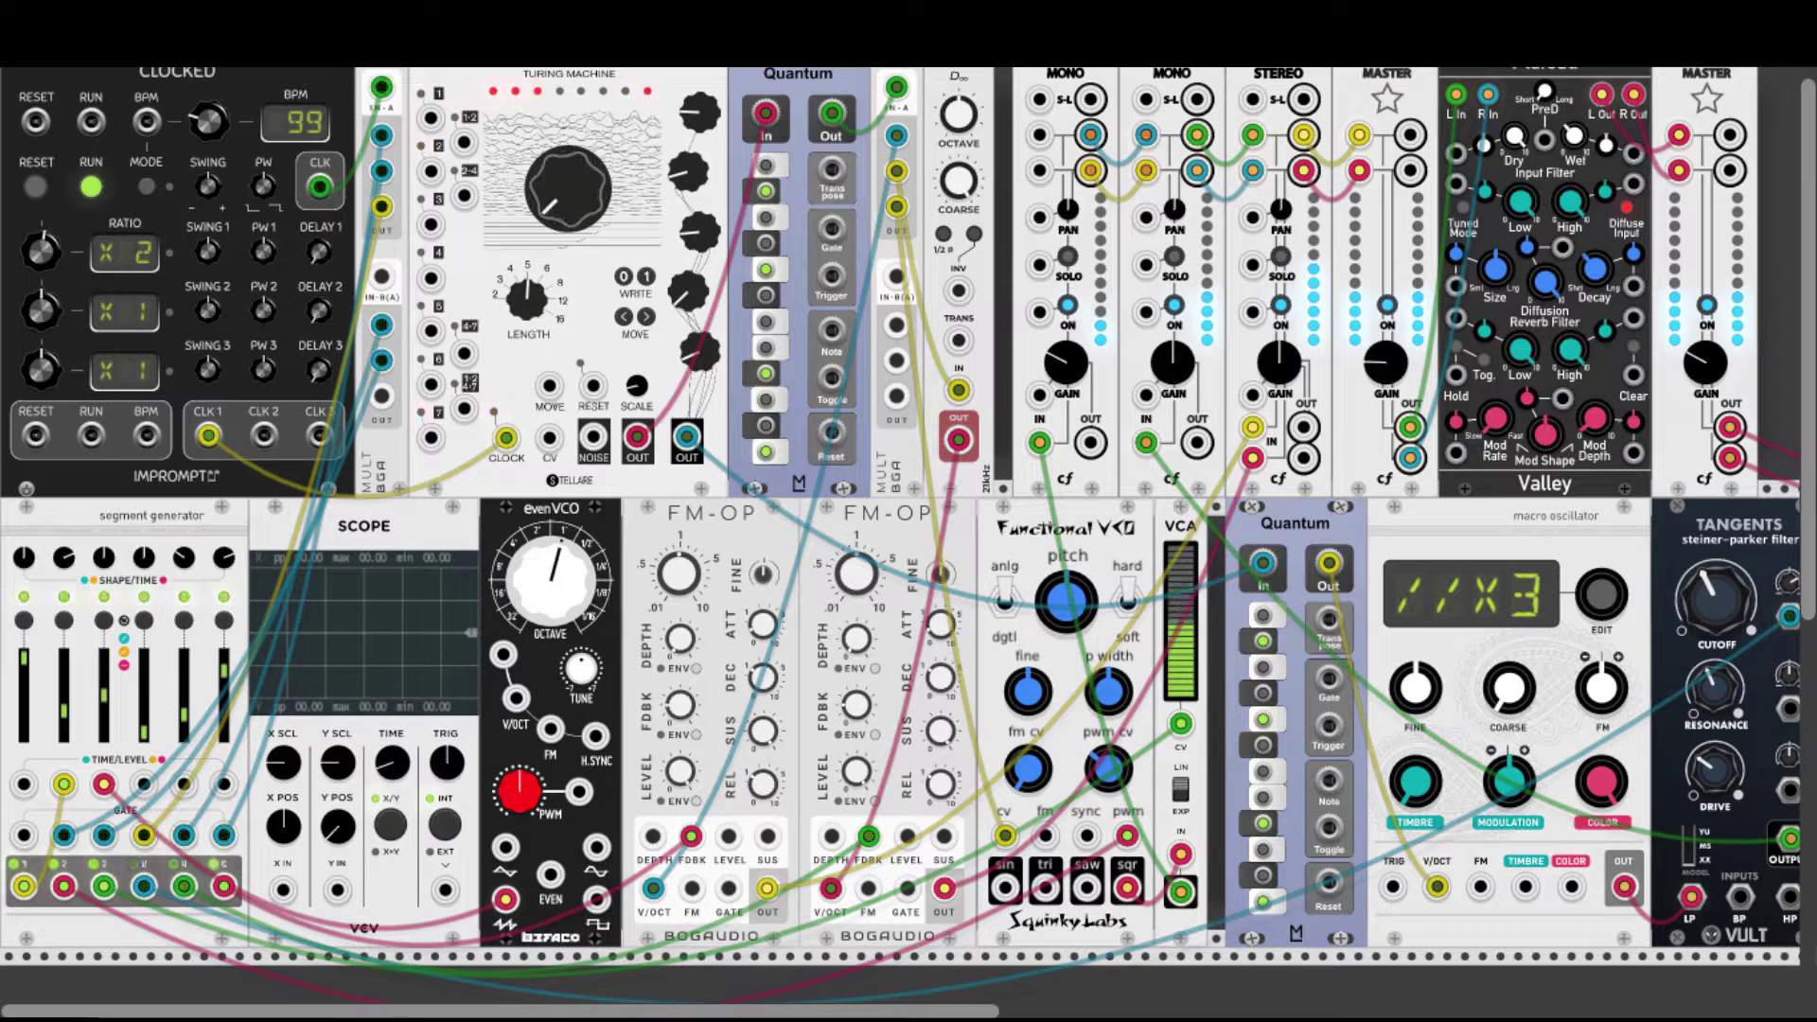
double_click(575, 195)
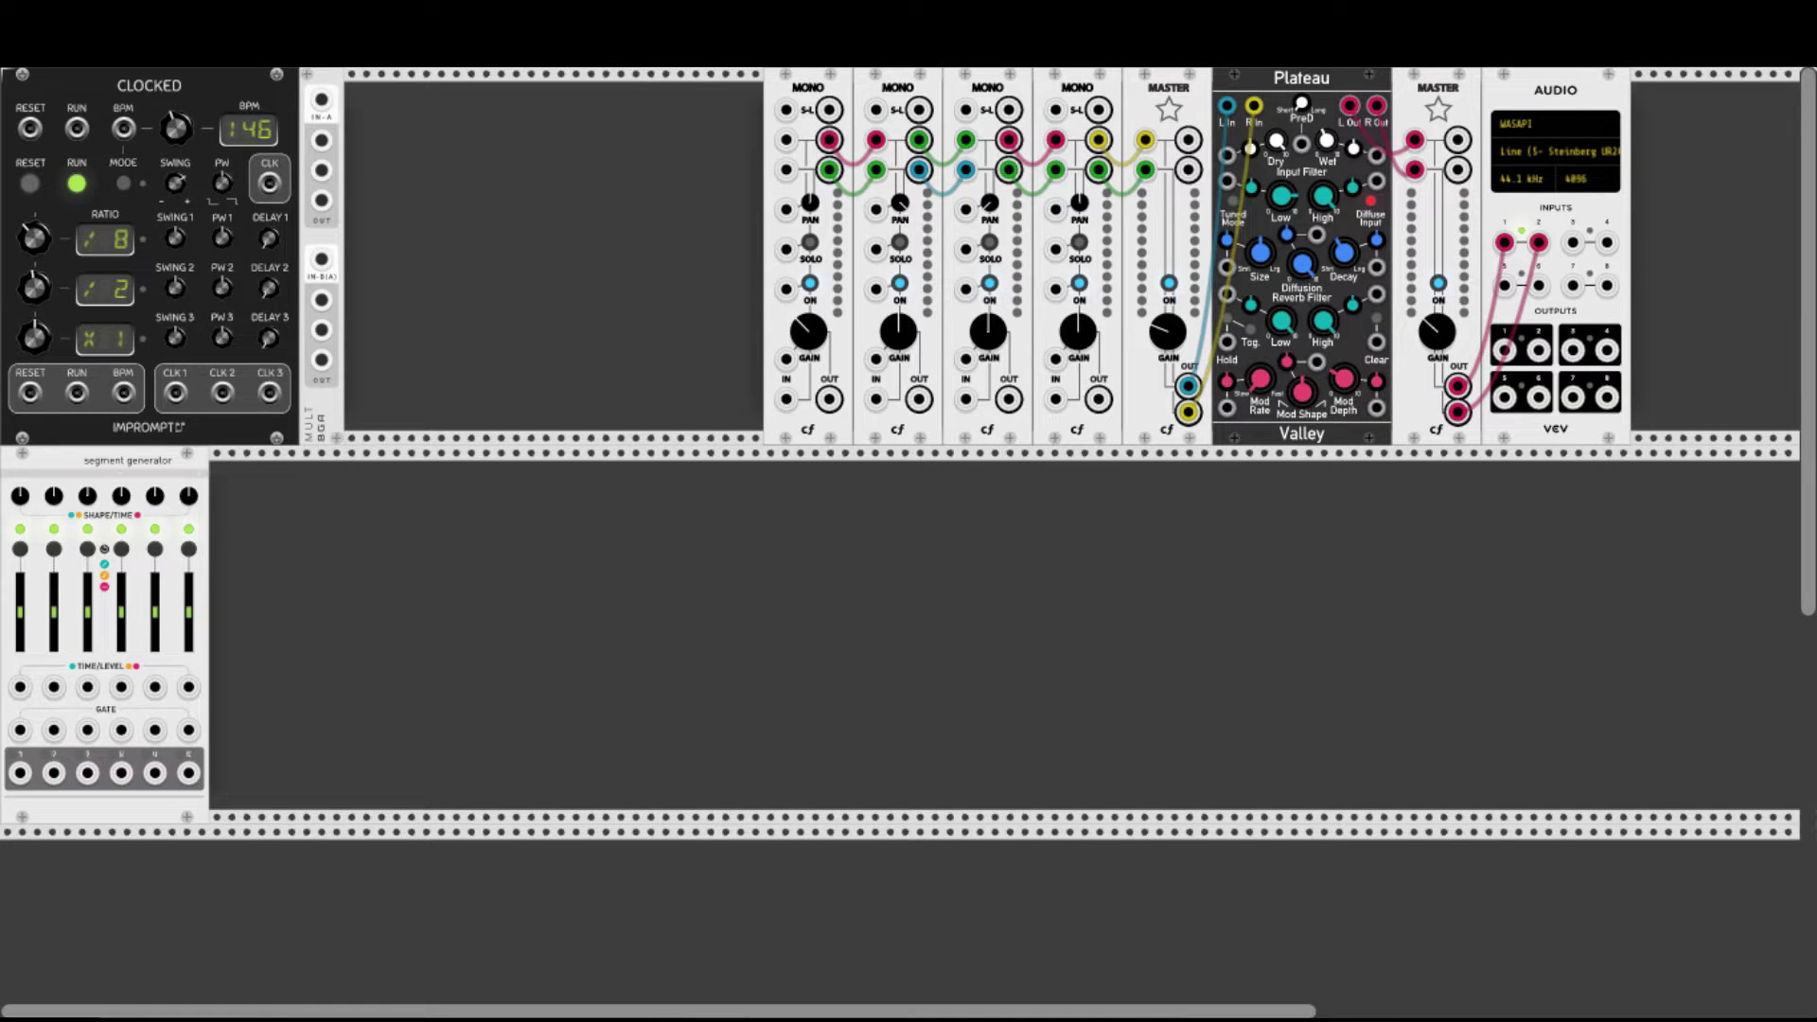
Change the segment type on channels 6 through 2, then patch GATE 2 into MULT IN-A.
left_click(190, 550)
left_click(155, 551)
left_click(119, 551)
left_click(87, 550)
left_click(54, 551)
left_click_drag(55, 731, 322, 99)
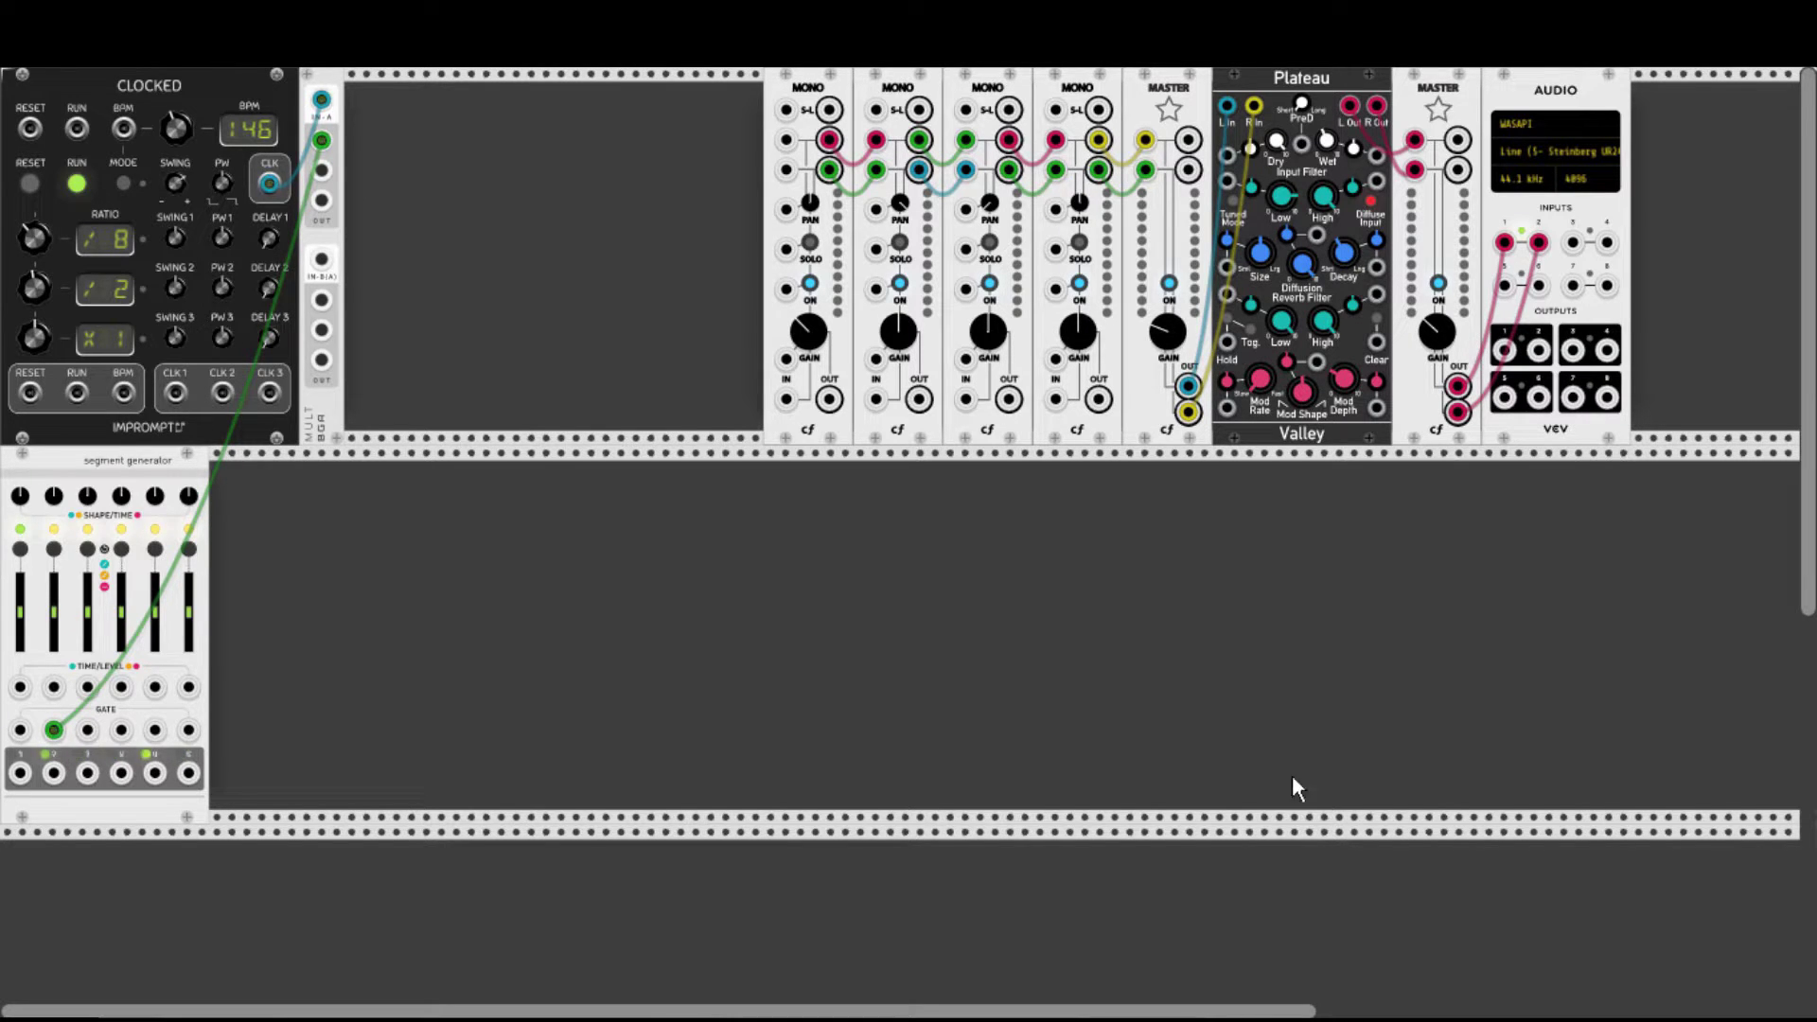
right_click(265, 523)
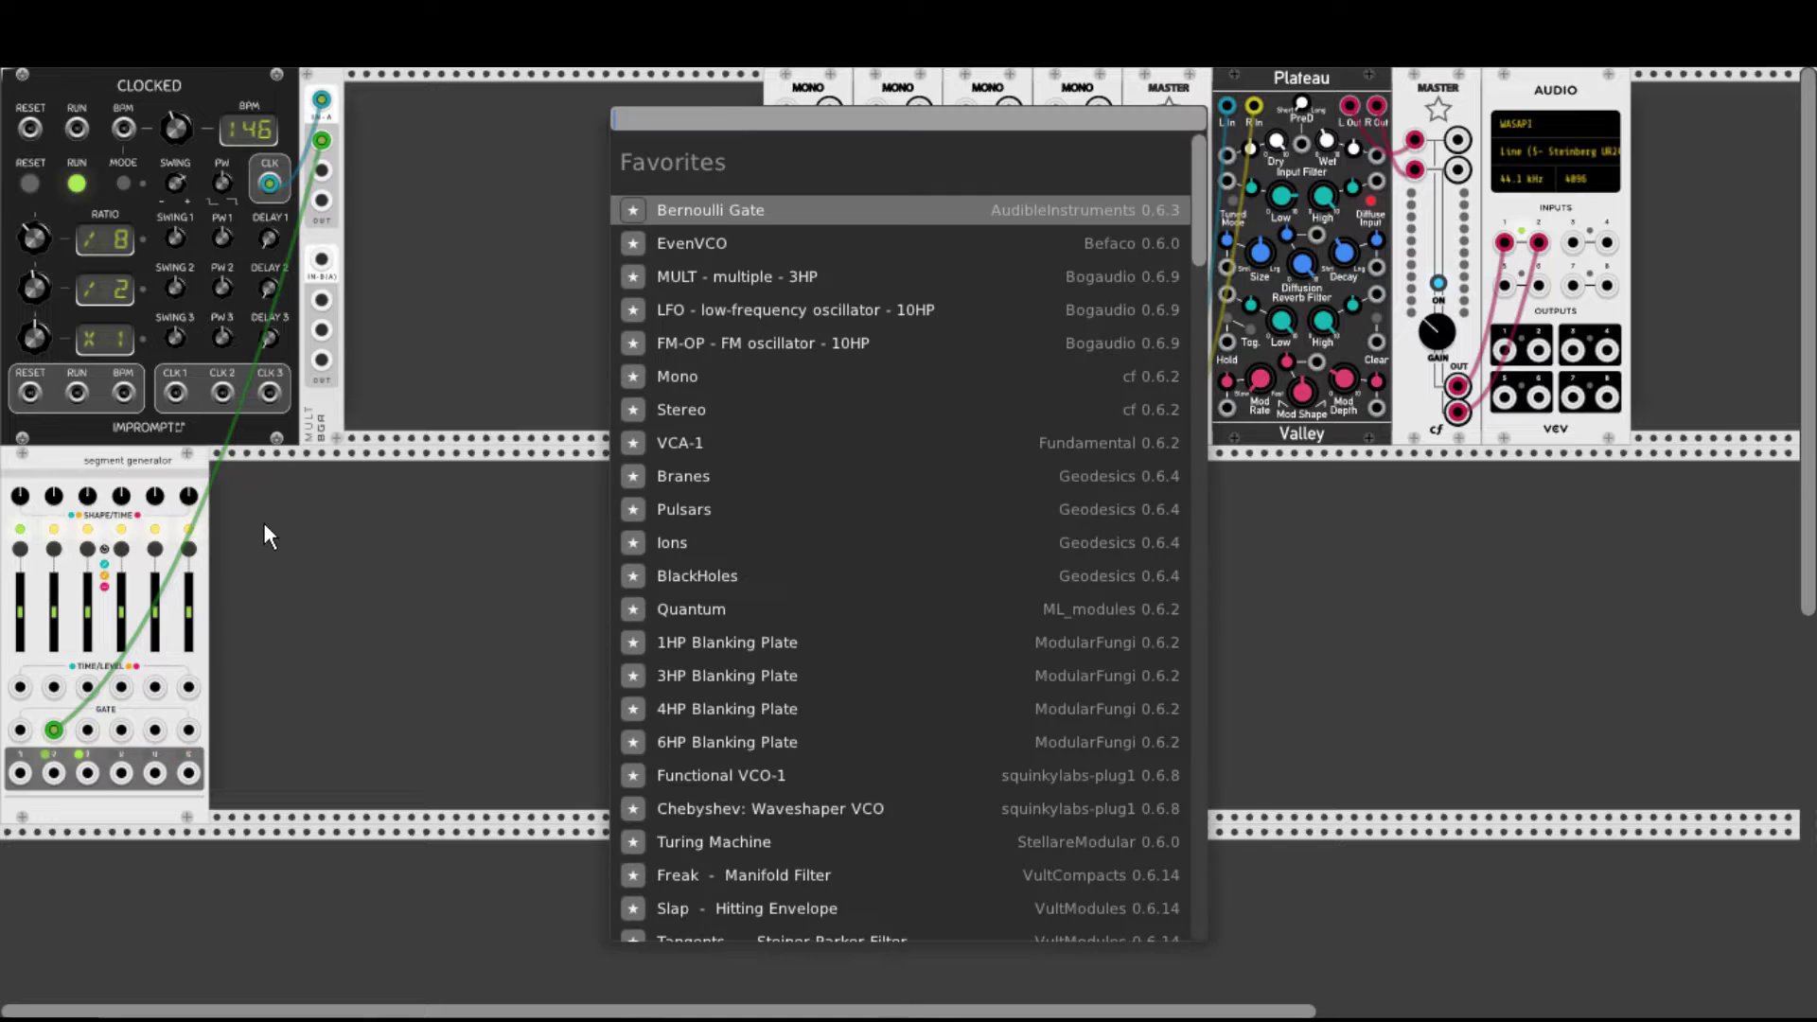
Add a VCA-1 and a Quantum quantizer from Favorites beside the segment generator.
left_click(676, 442)
left_click_drag(265, 458, 236, 615)
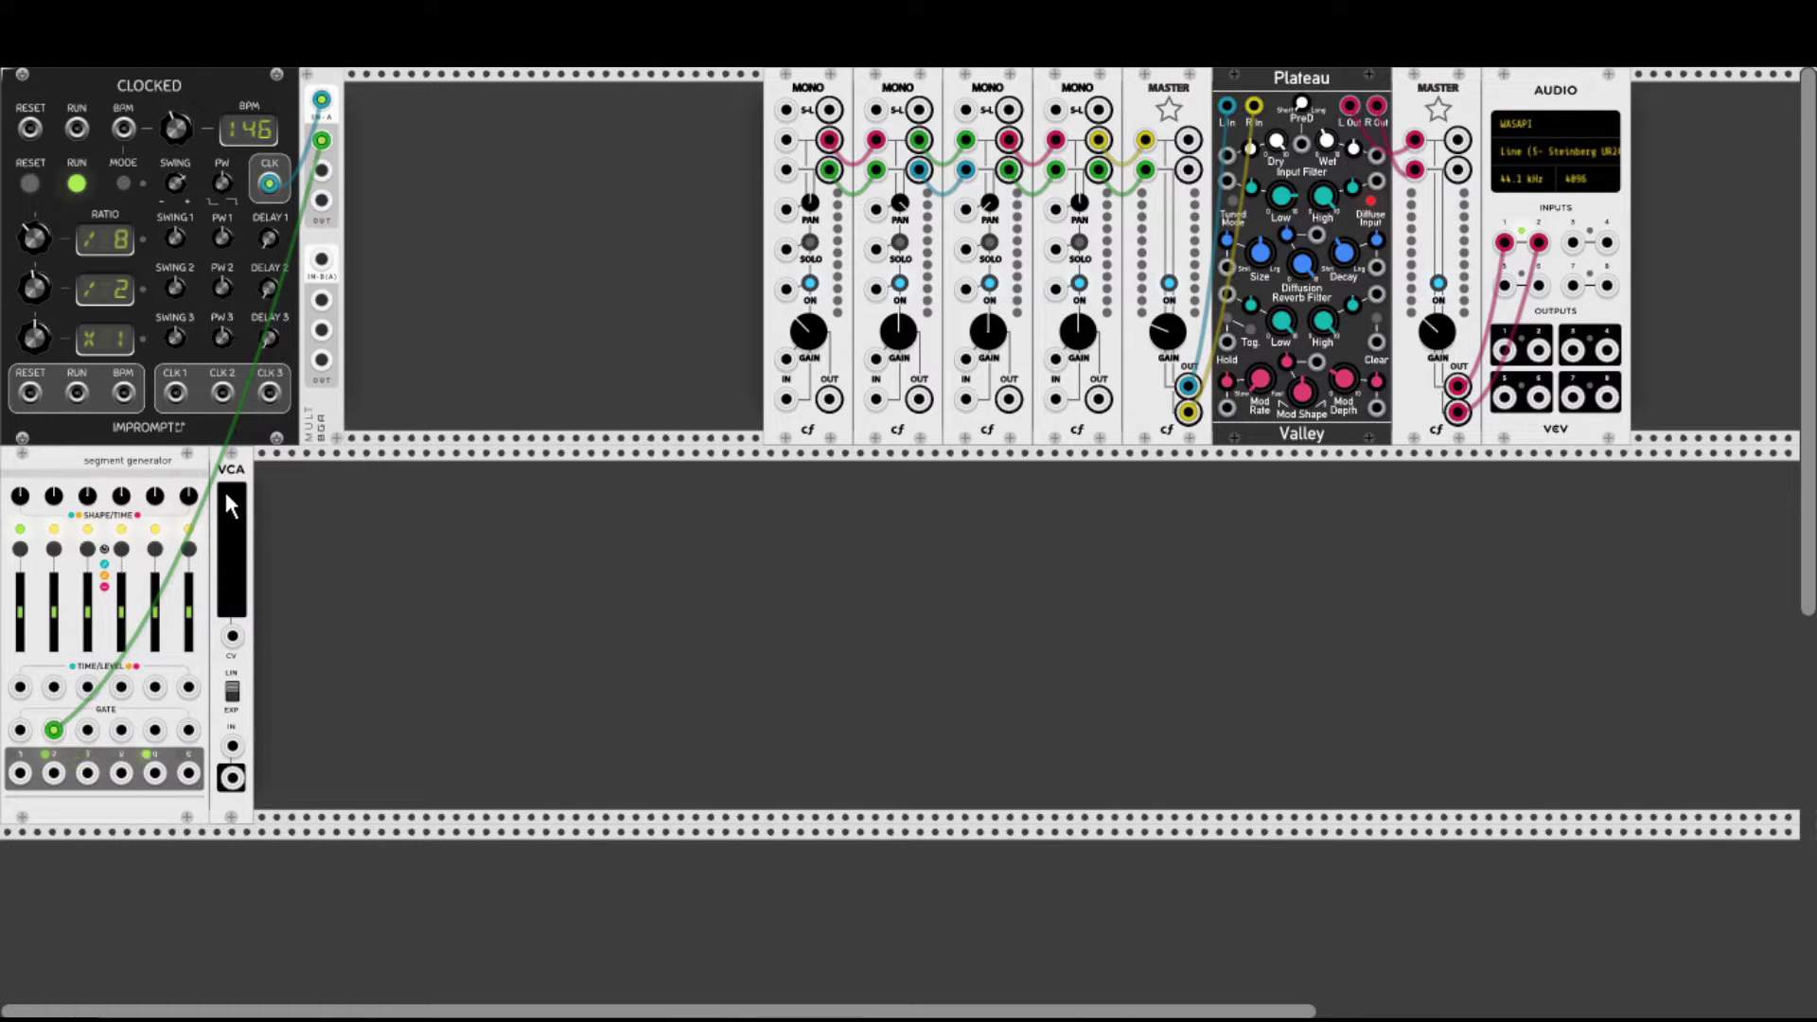
right_click(366, 601)
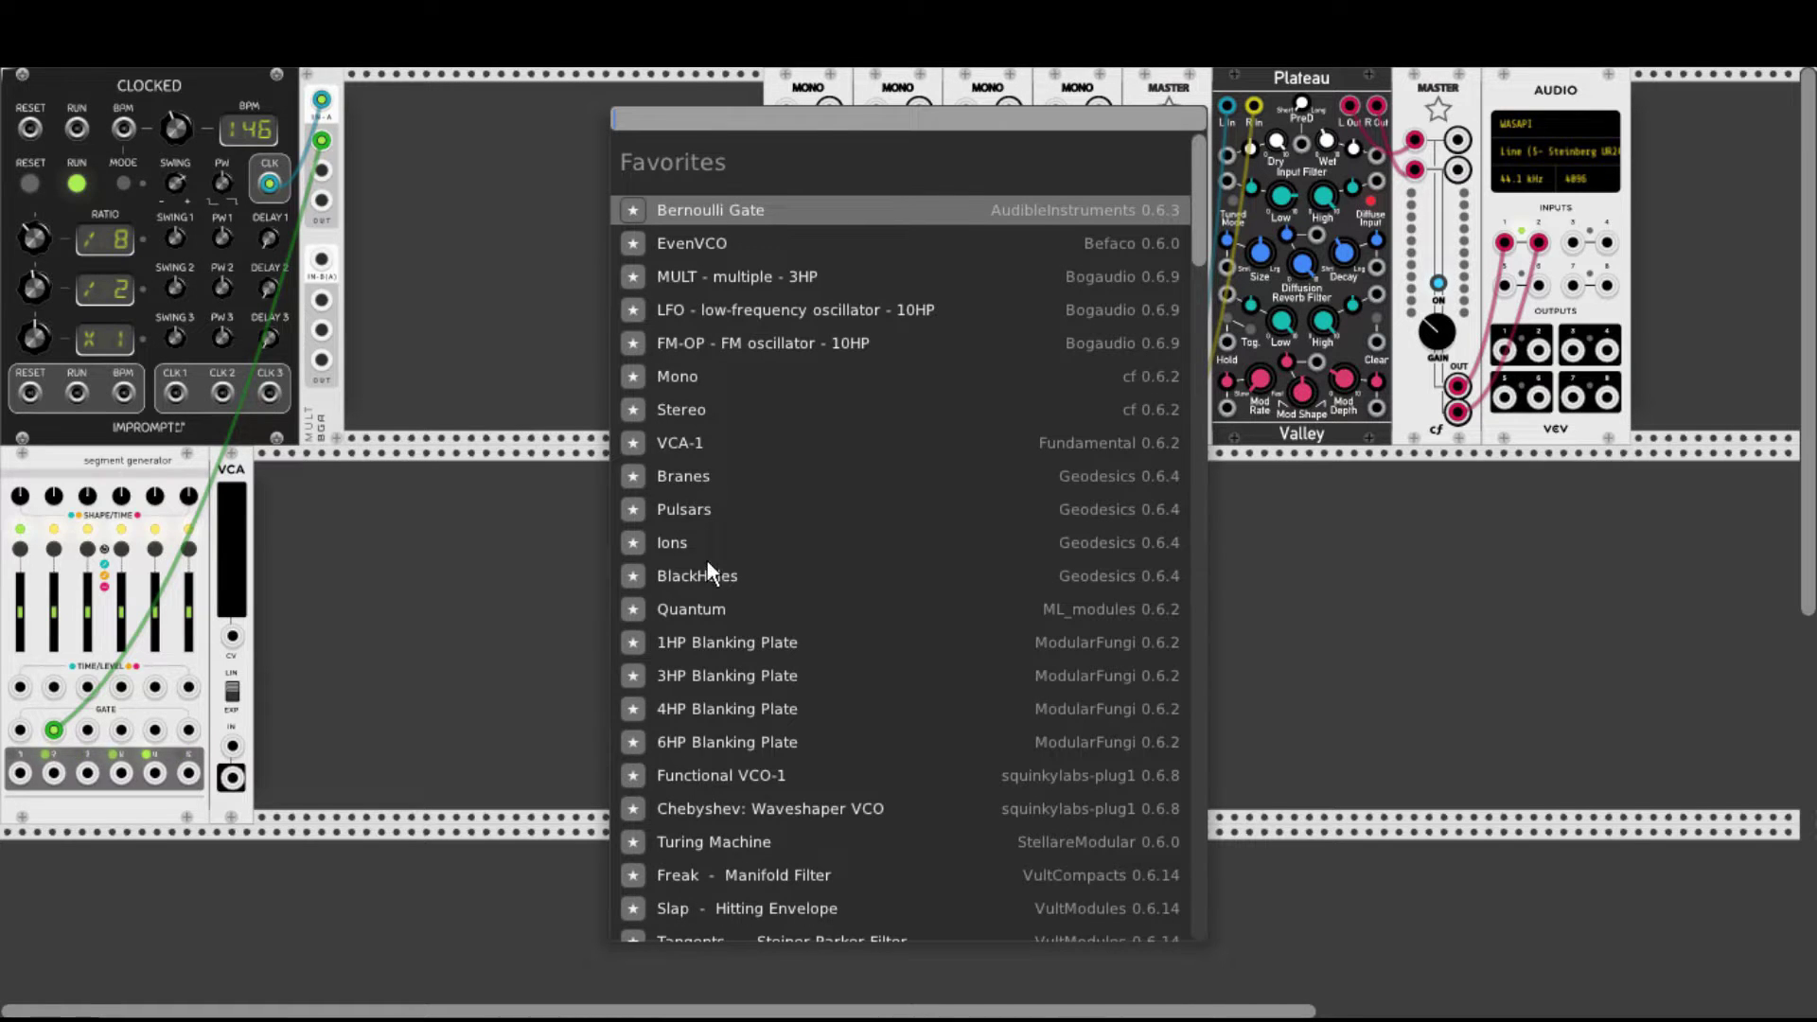
left_click(696, 609)
left_click_drag(396, 480, 320, 475)
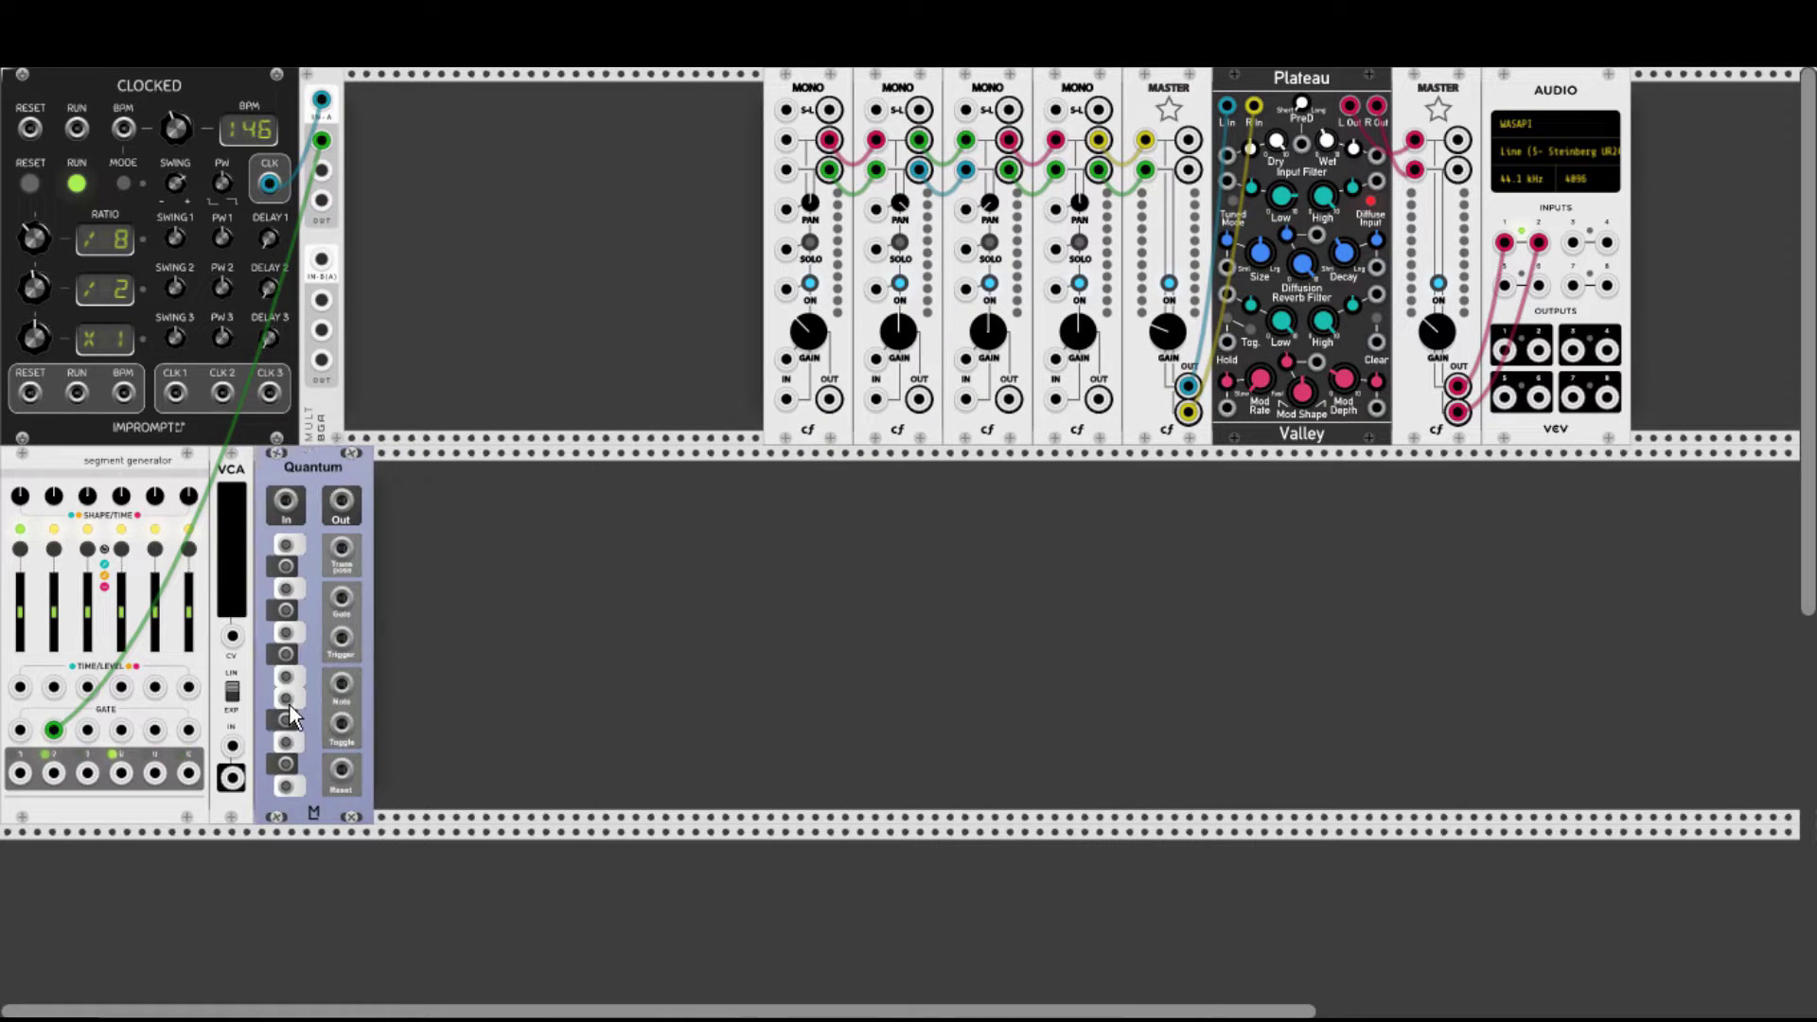
Enable four notes on the Quantum quantizer and set its mode to Up.
left_click(286, 784)
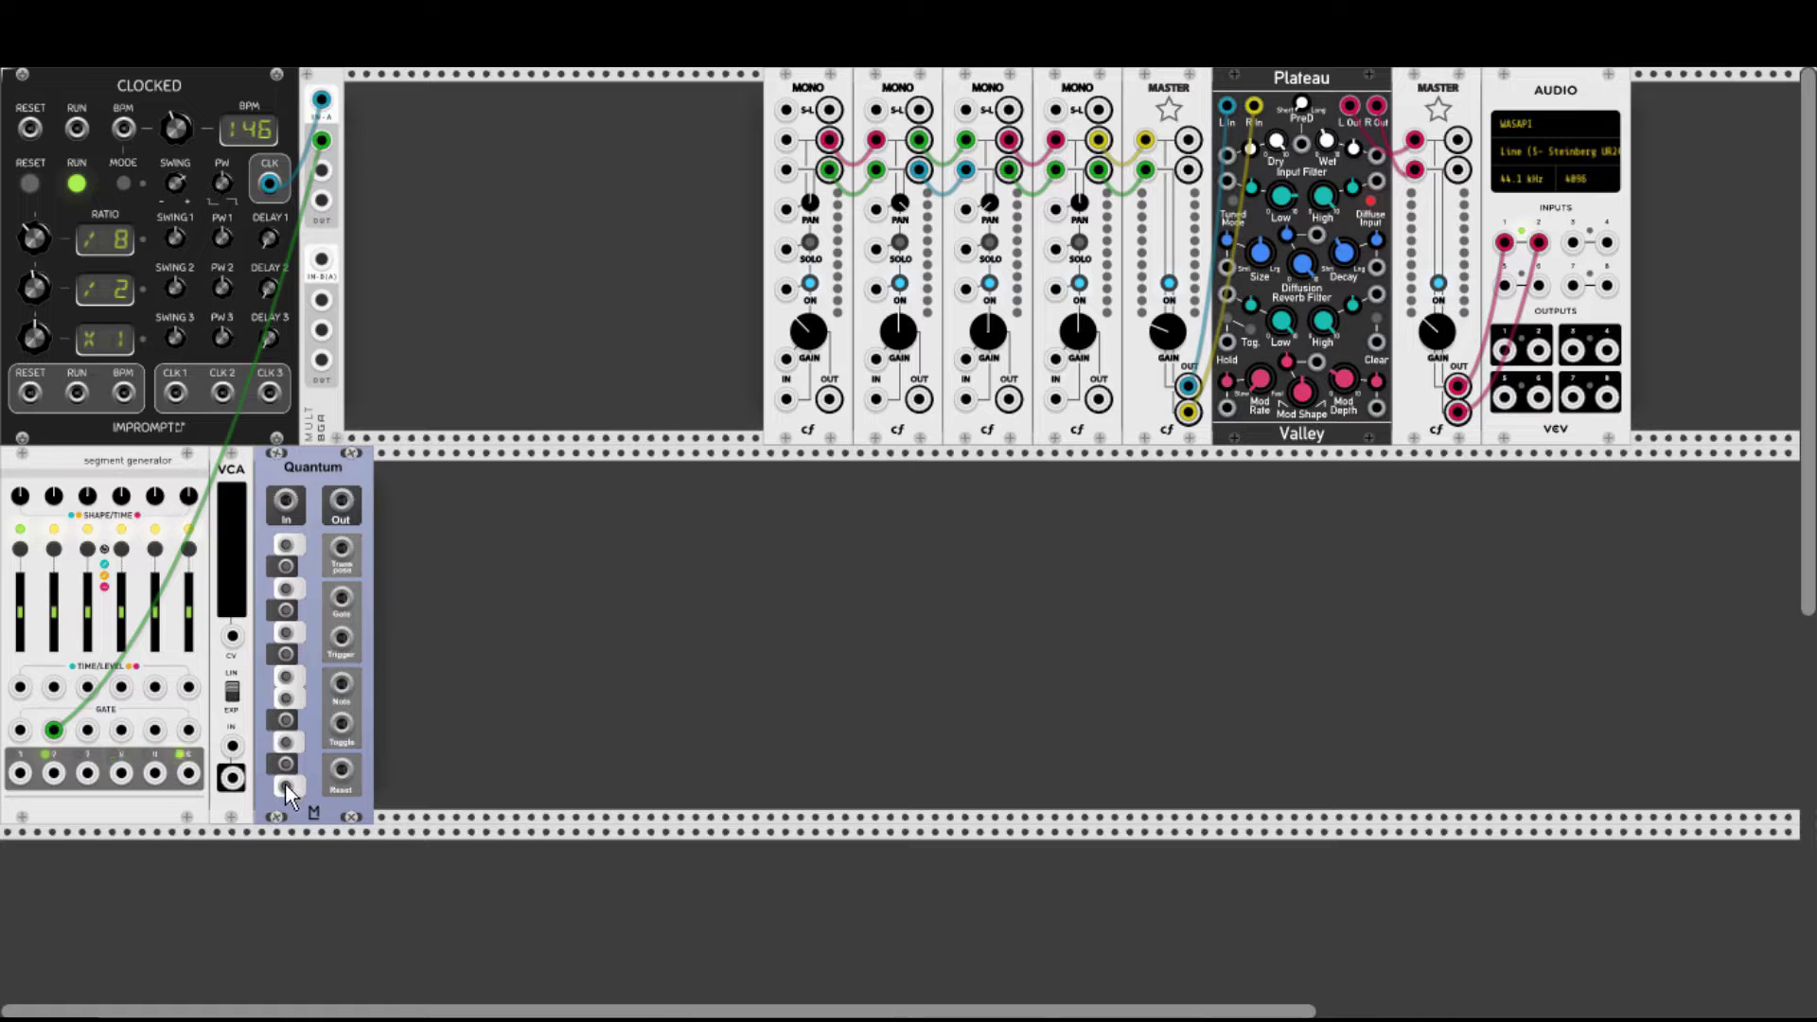
left_click(285, 720)
left_click(286, 632)
left_click(286, 567)
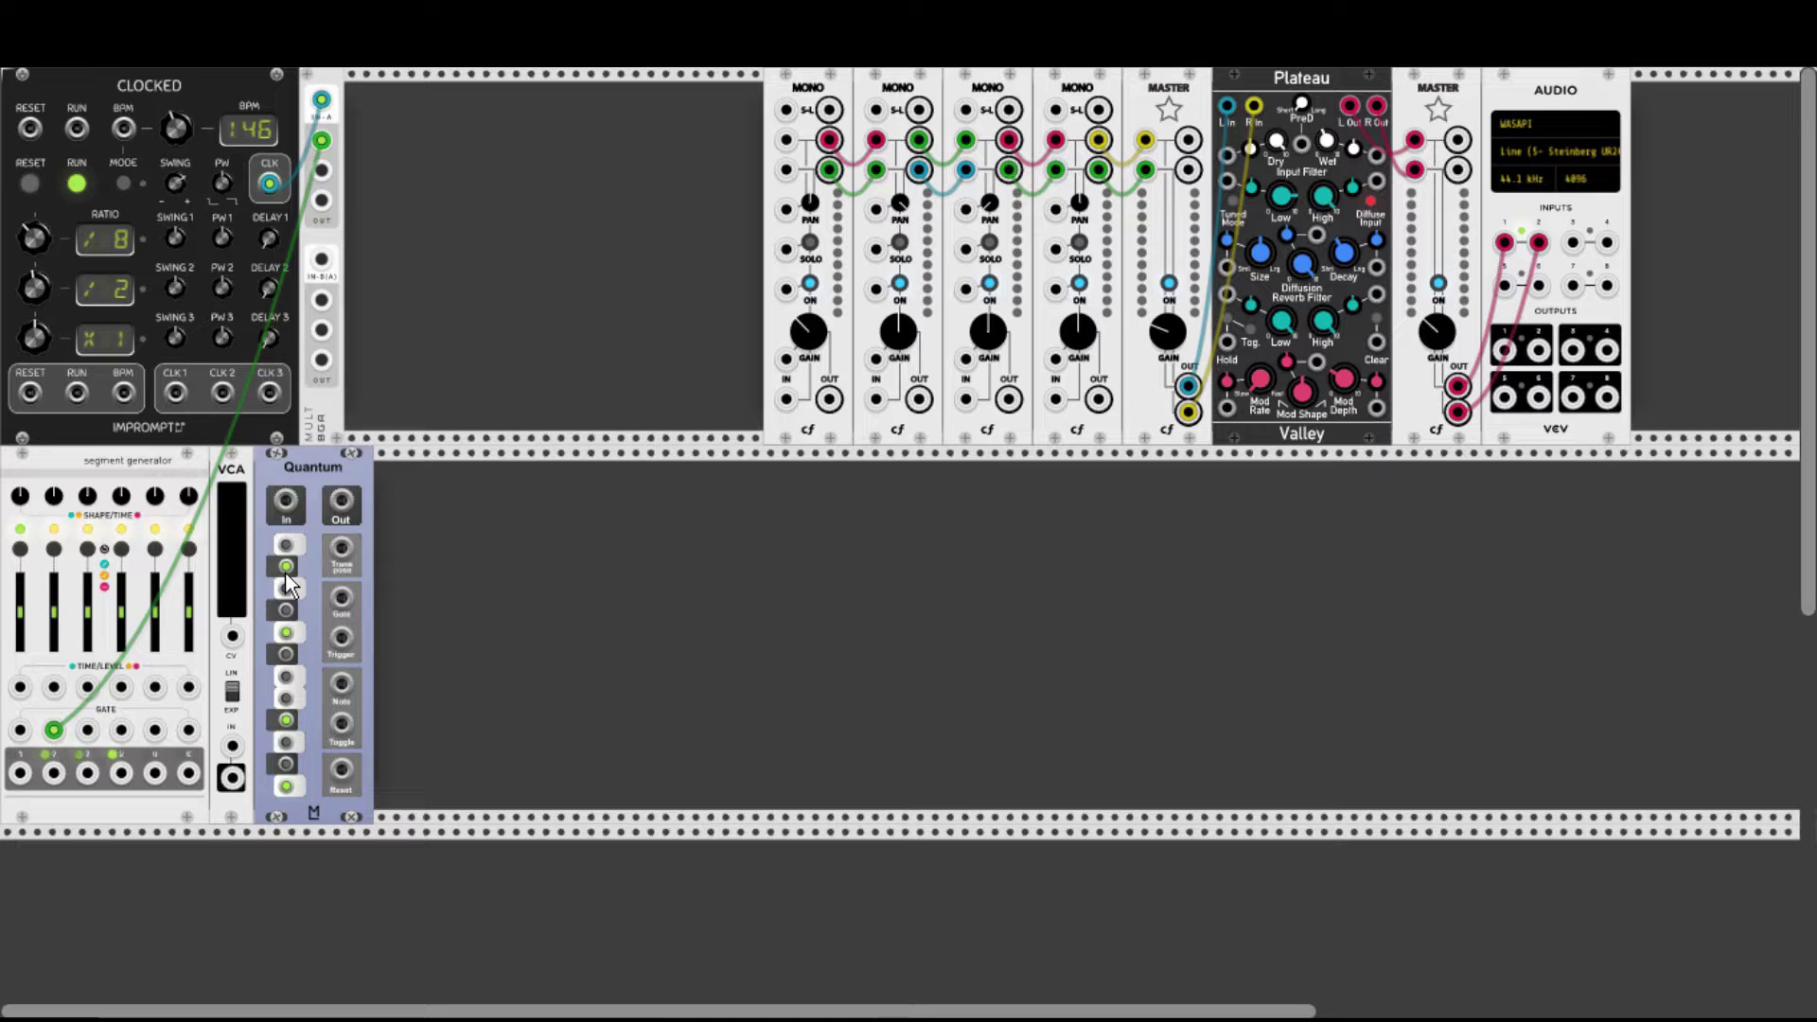
right_click(315, 464)
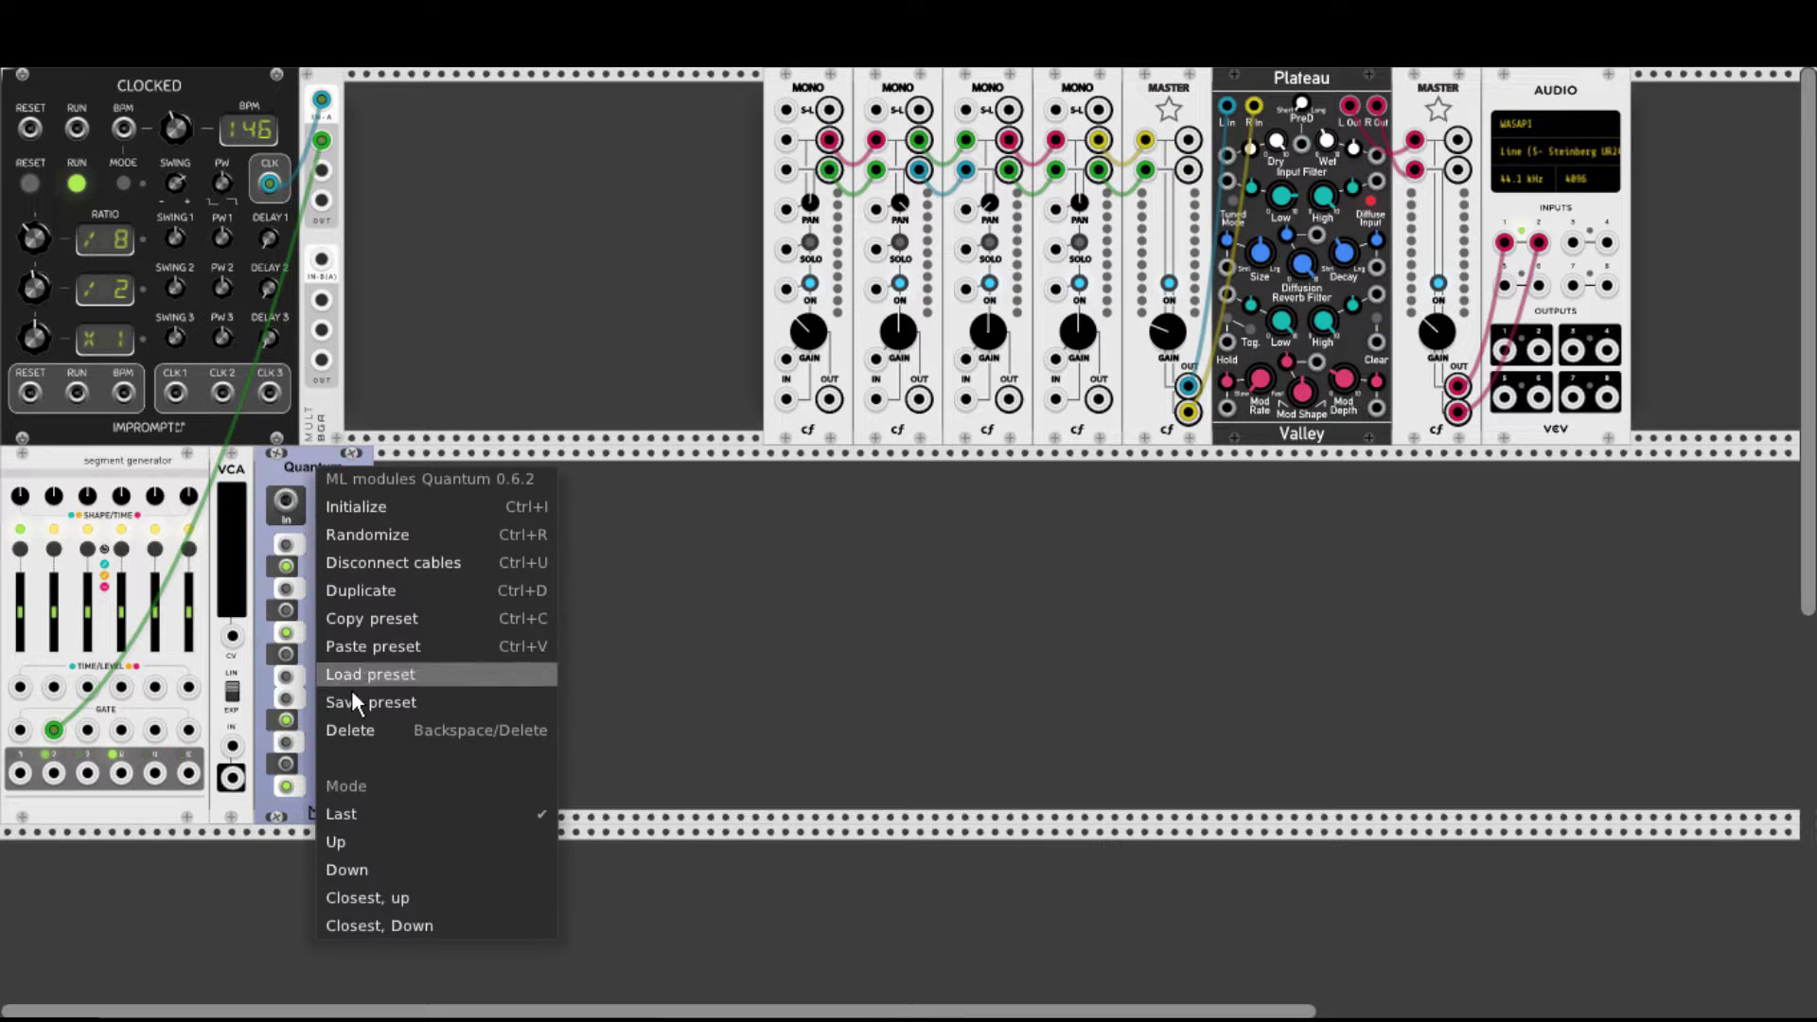
left_click(377, 839)
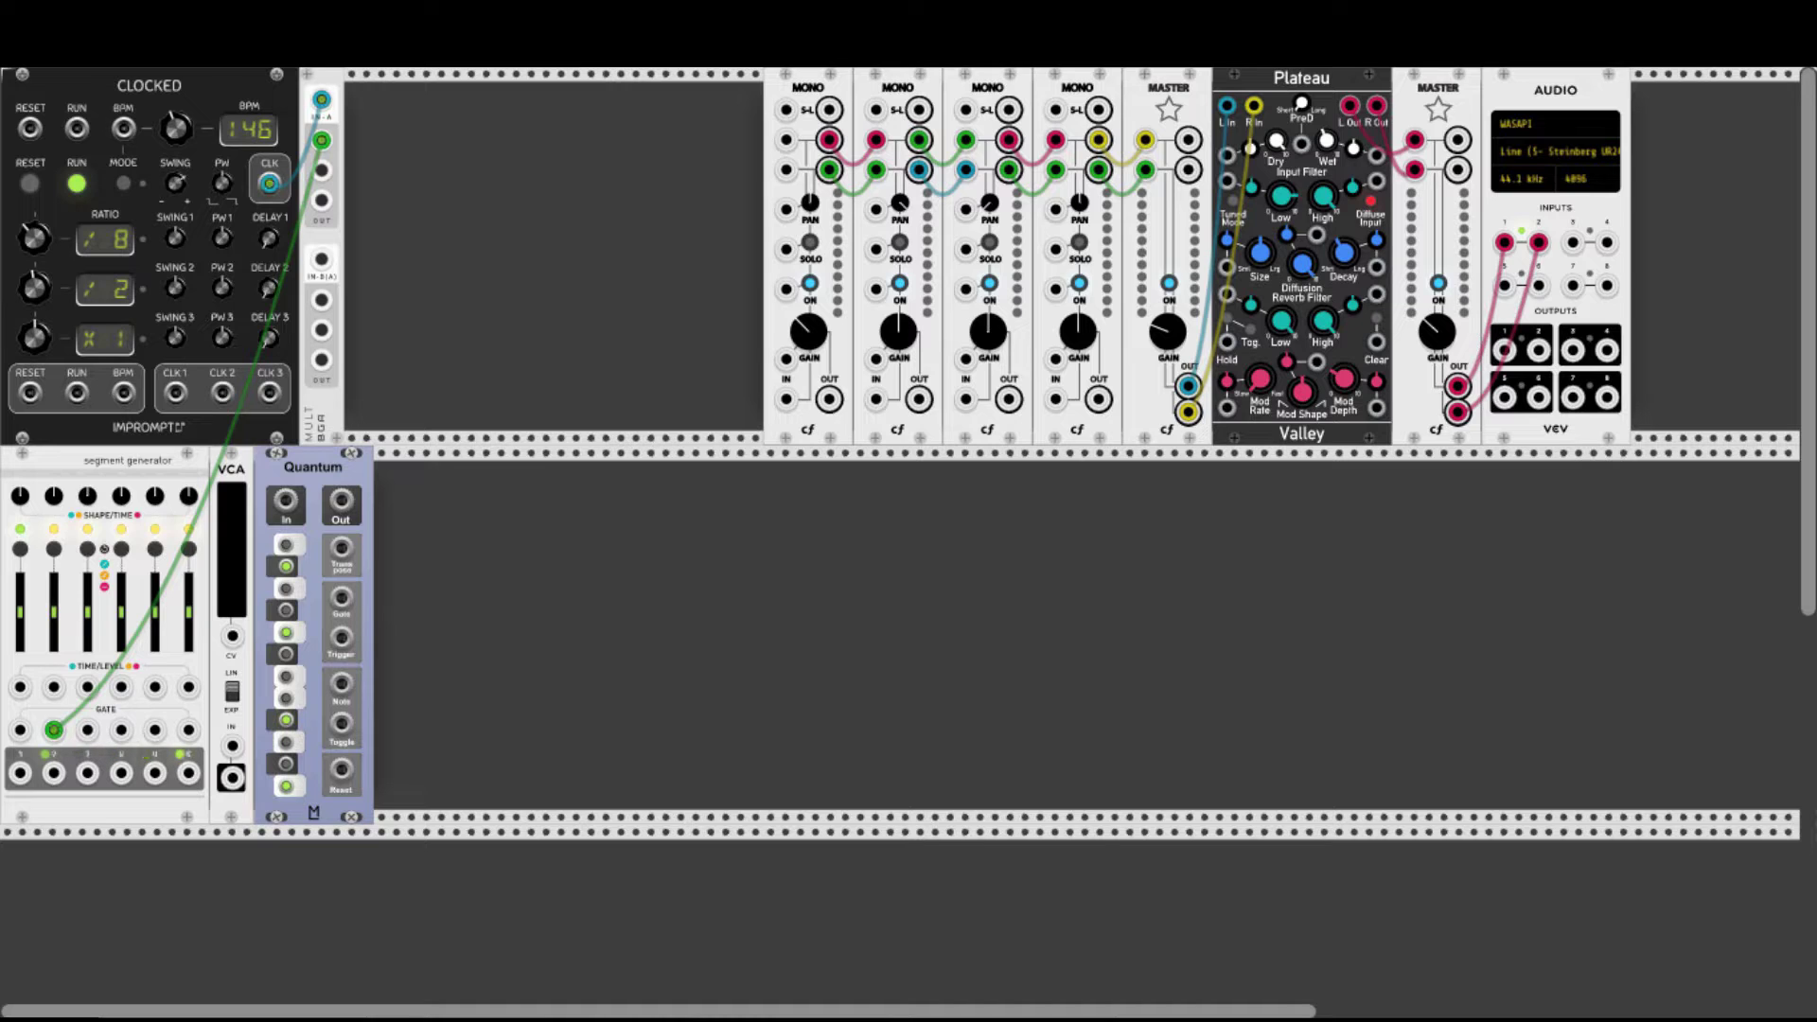
Add macro oscillator 2 by searching 'pls' in the module browser.
right_click(471, 610)
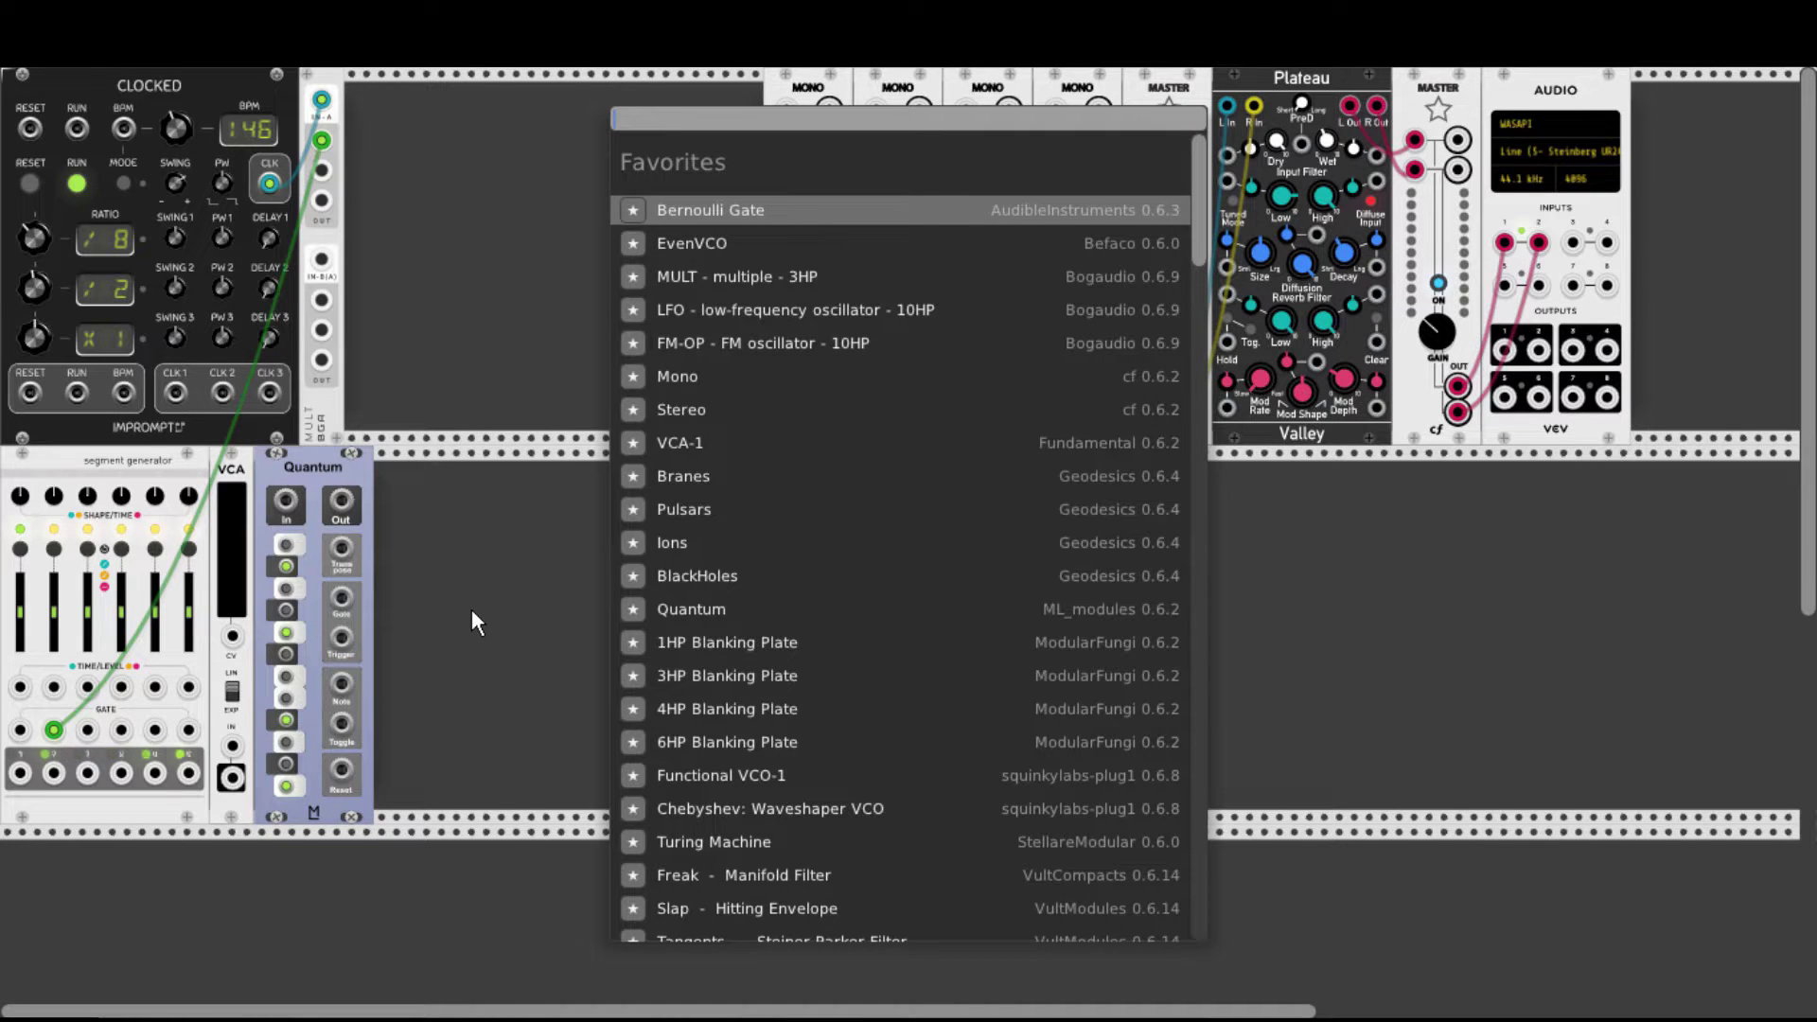
type("pls")
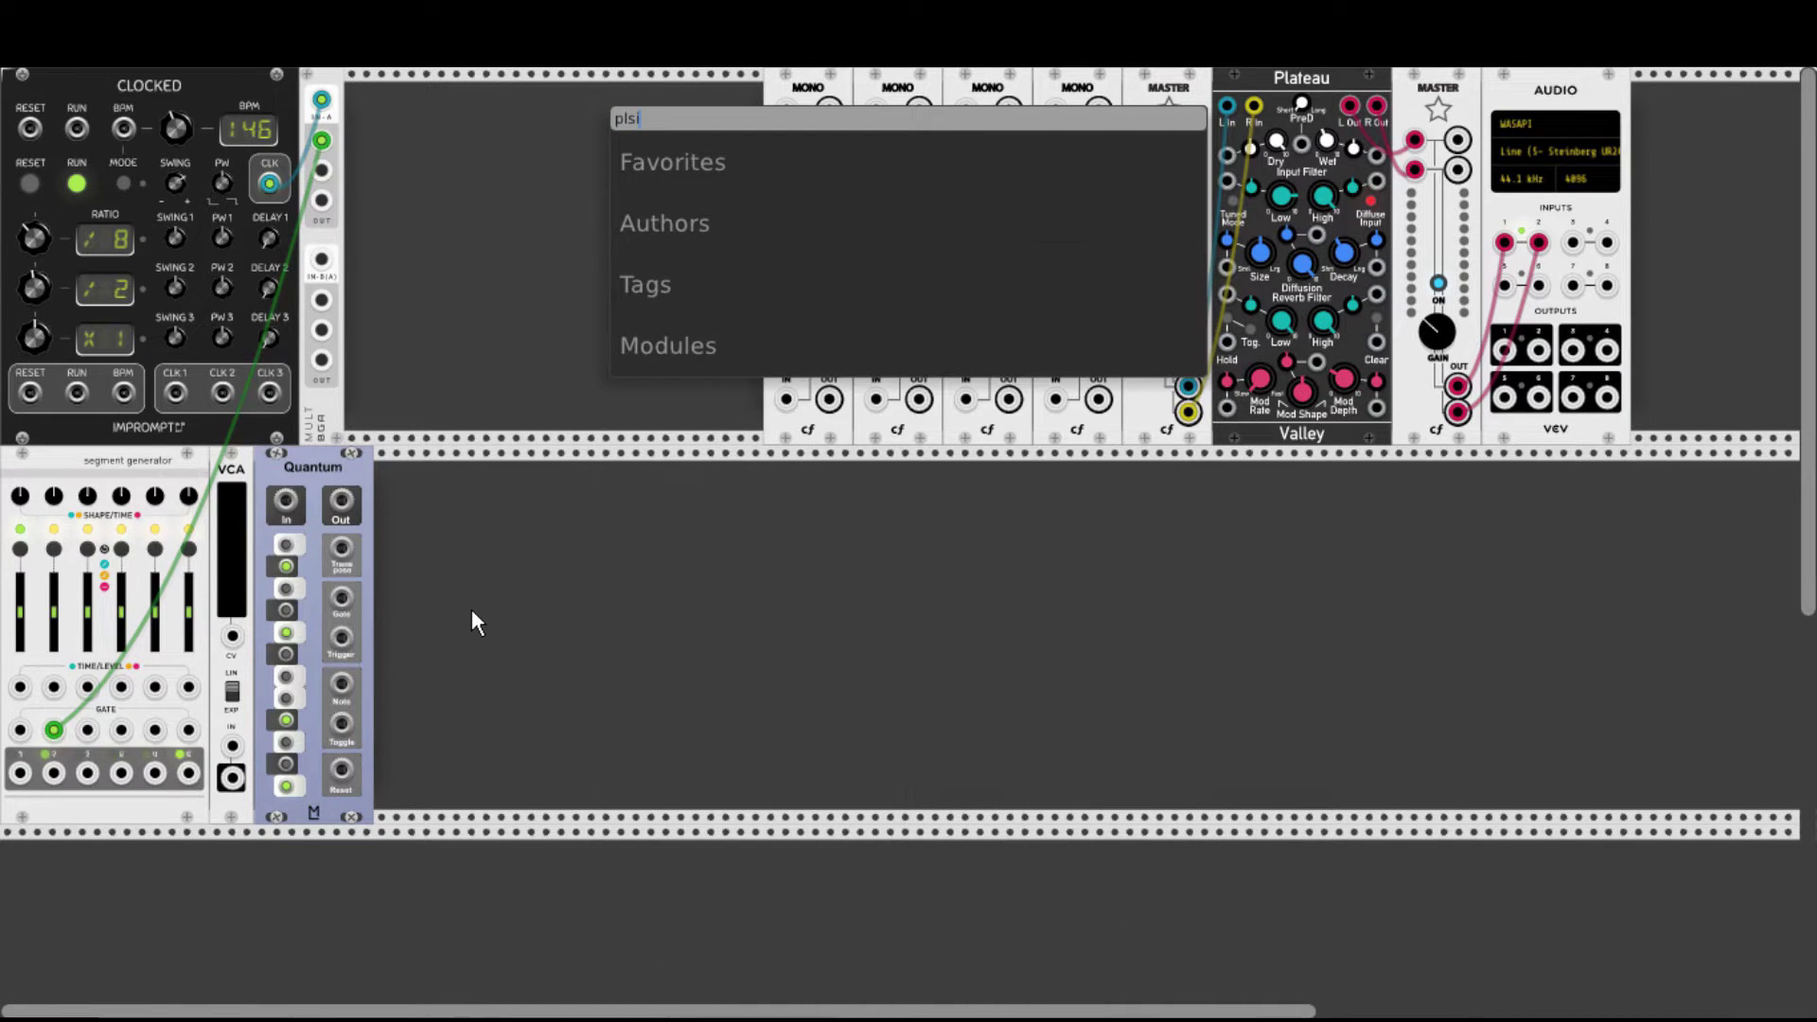
key("Return")
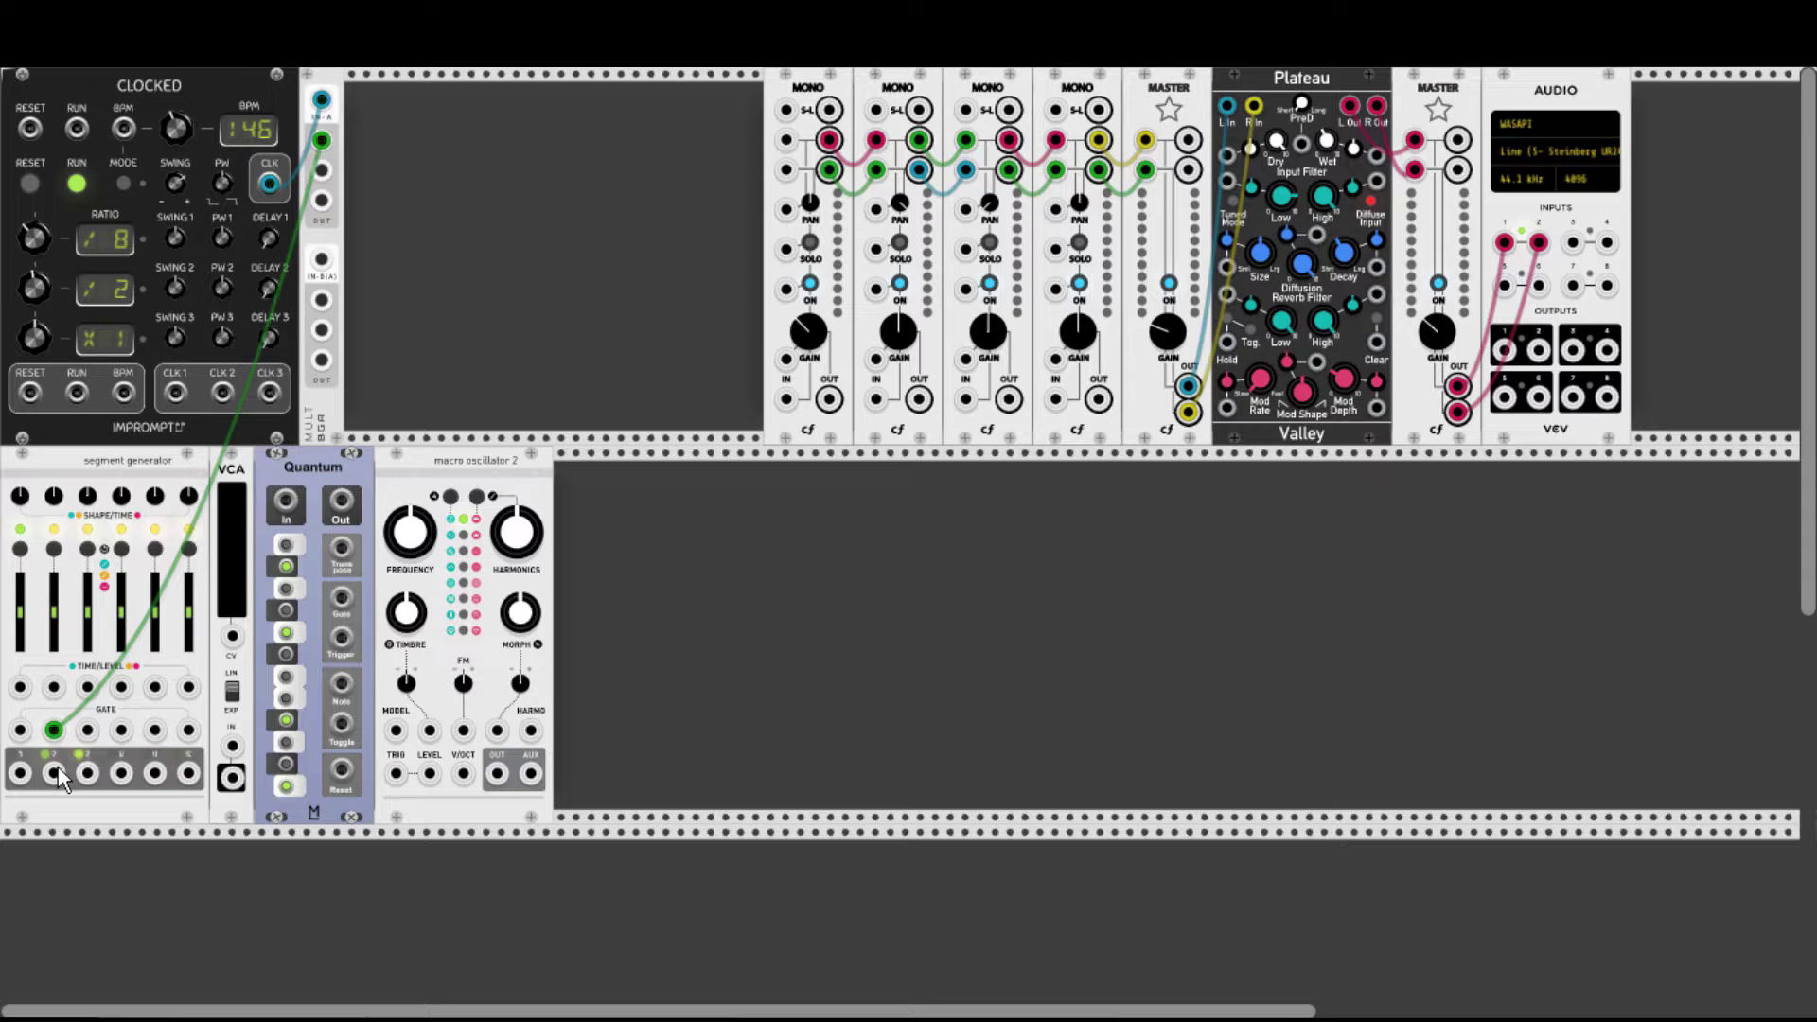
Patch segment generator output 2 into the VCA, Quantum Gate to TRIG, and oscillator OUT to MONO 4 IN.
left_click_drag(54, 774, 464, 774)
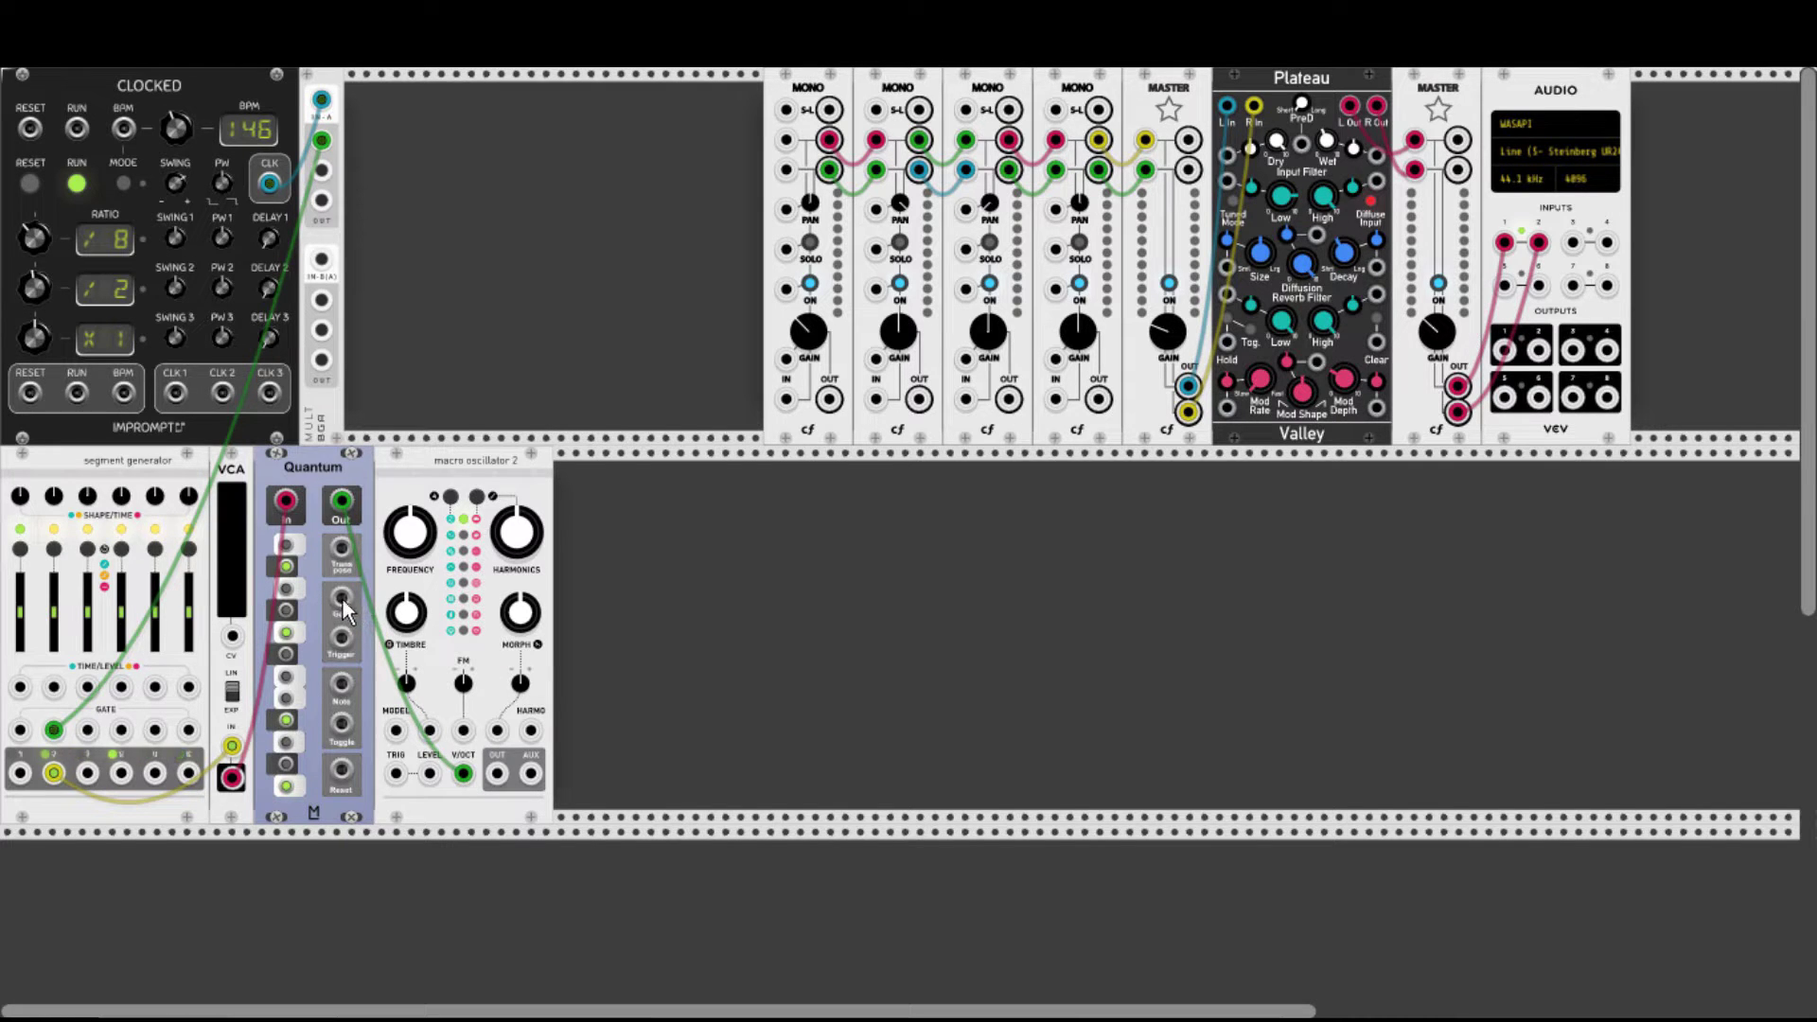
left_click_drag(343, 600, 397, 776)
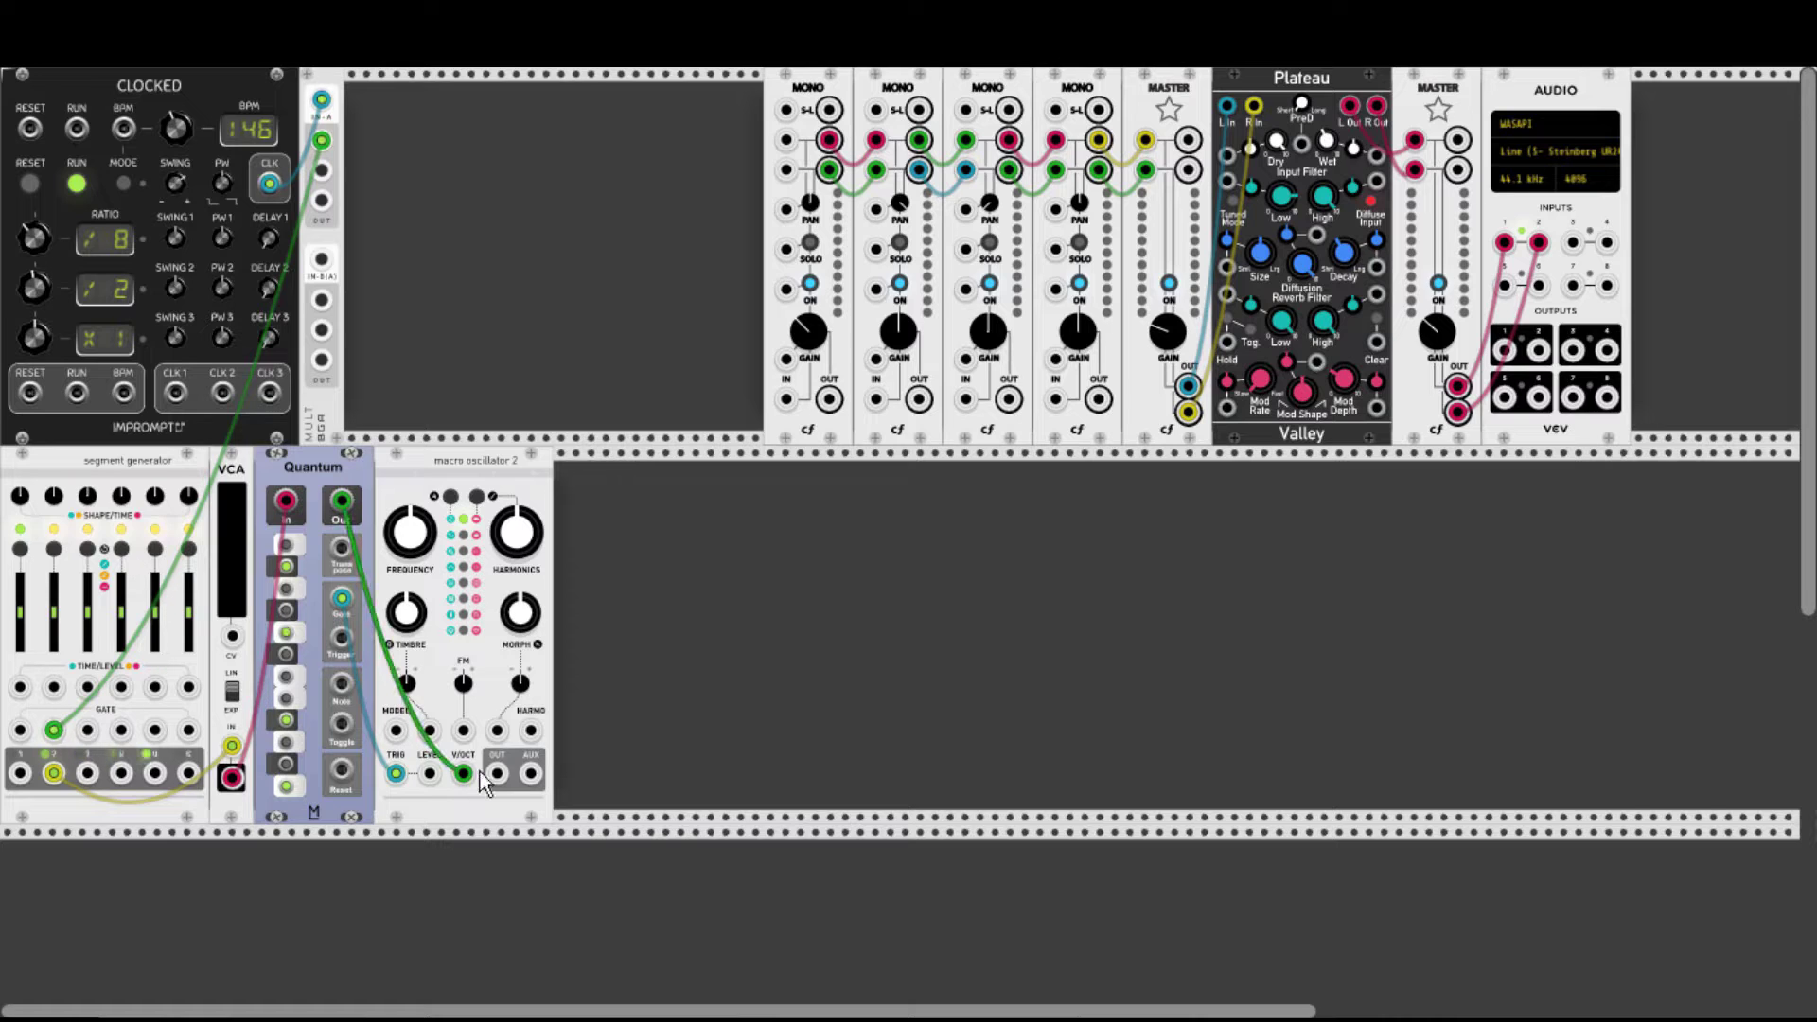
left_click_drag(497, 773, 1056, 399)
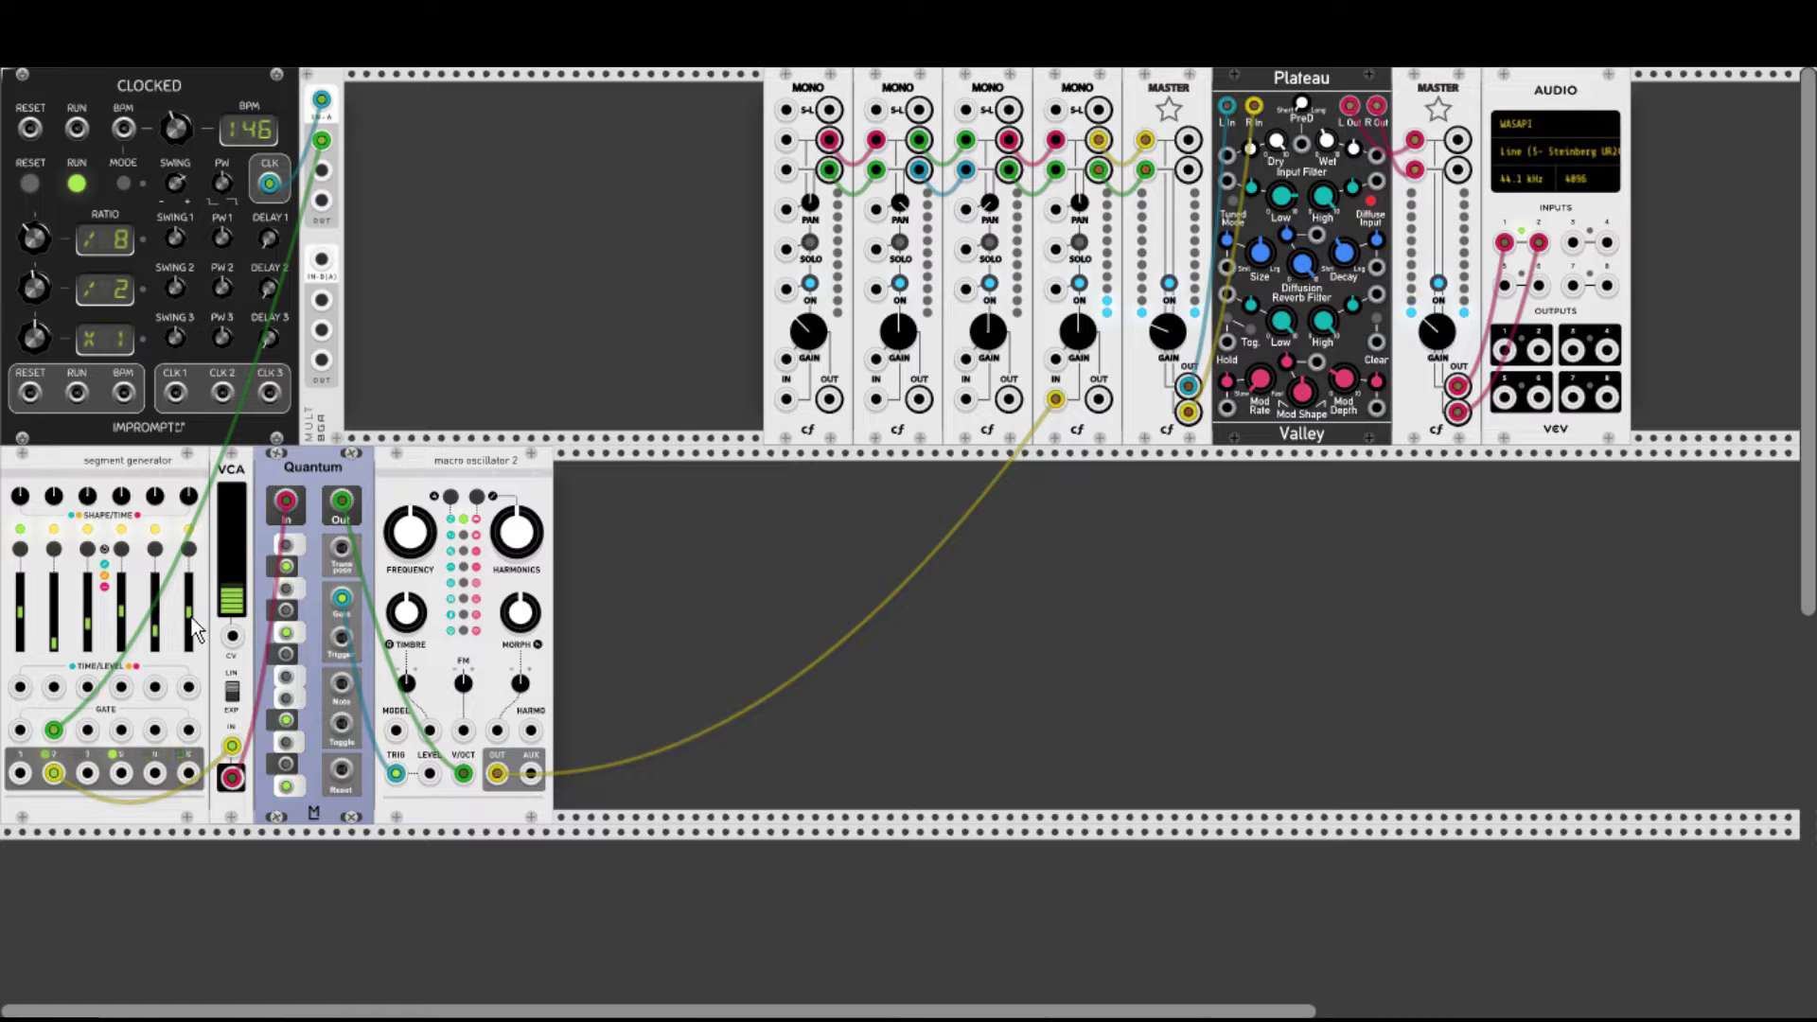
Add a VCV Scope, feed the segment generator output into X IN, and turn TIME clockwise.
right_click(629, 595)
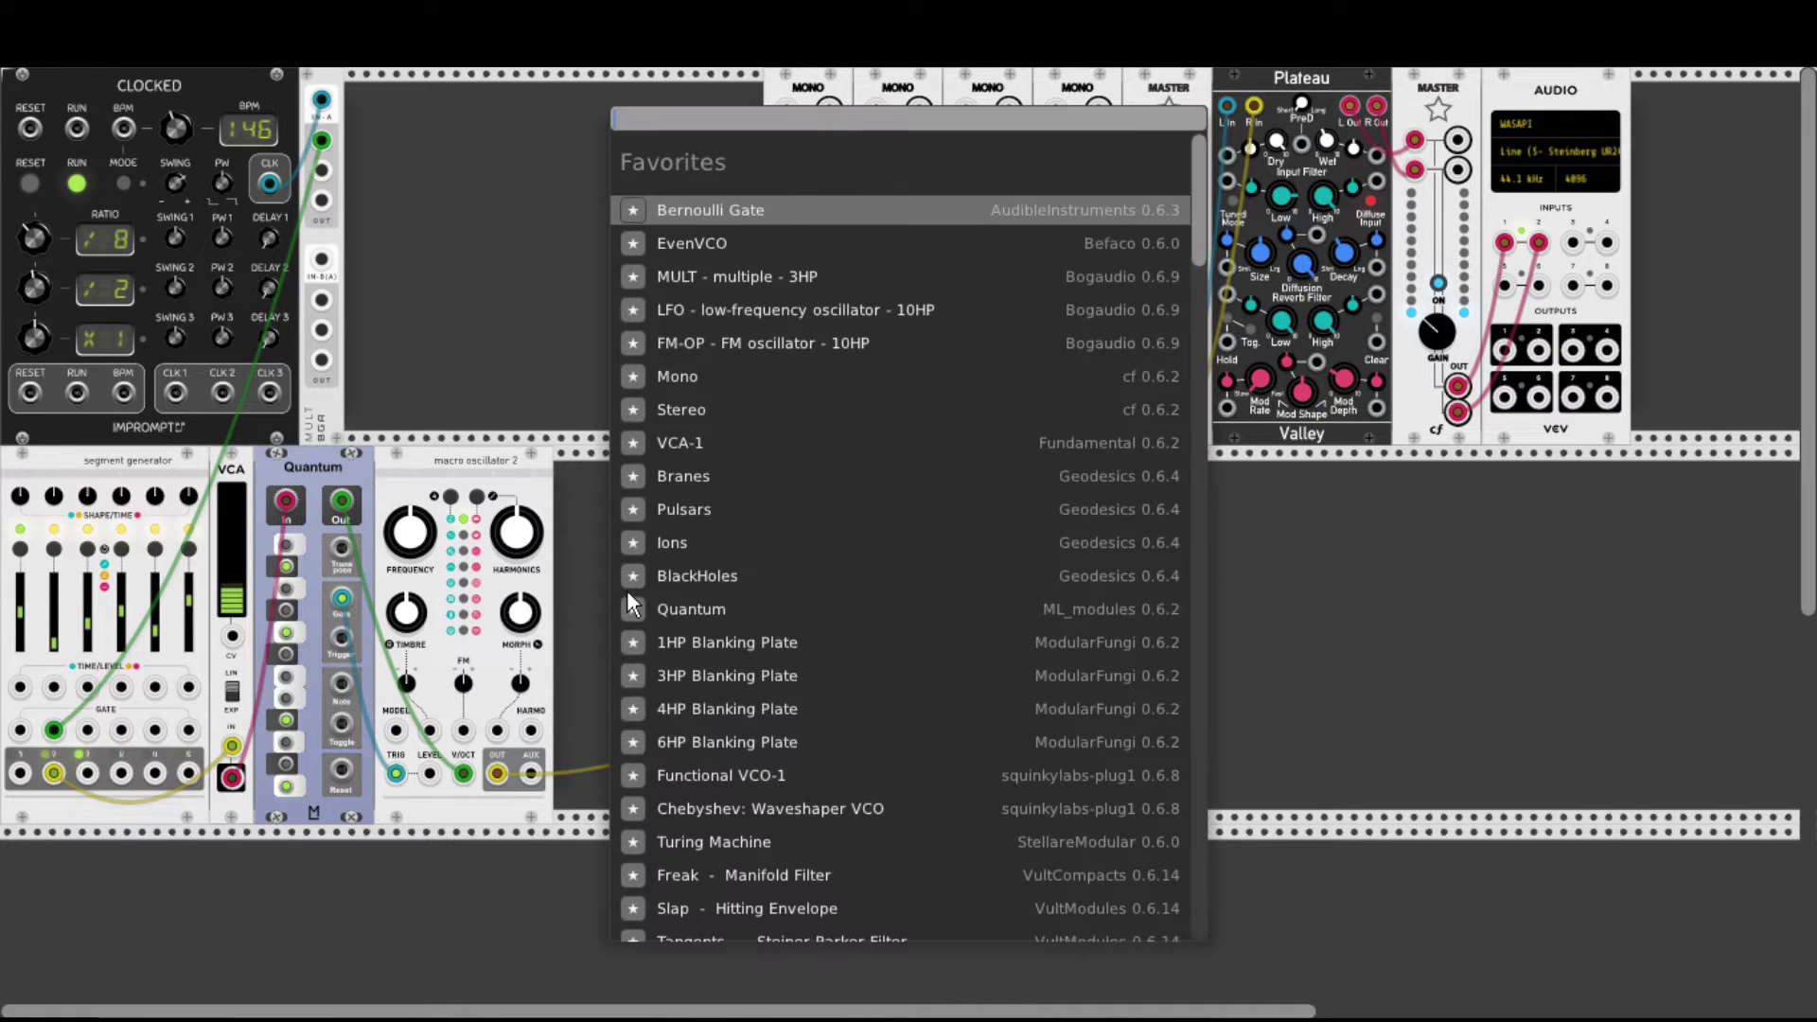
type("scope")
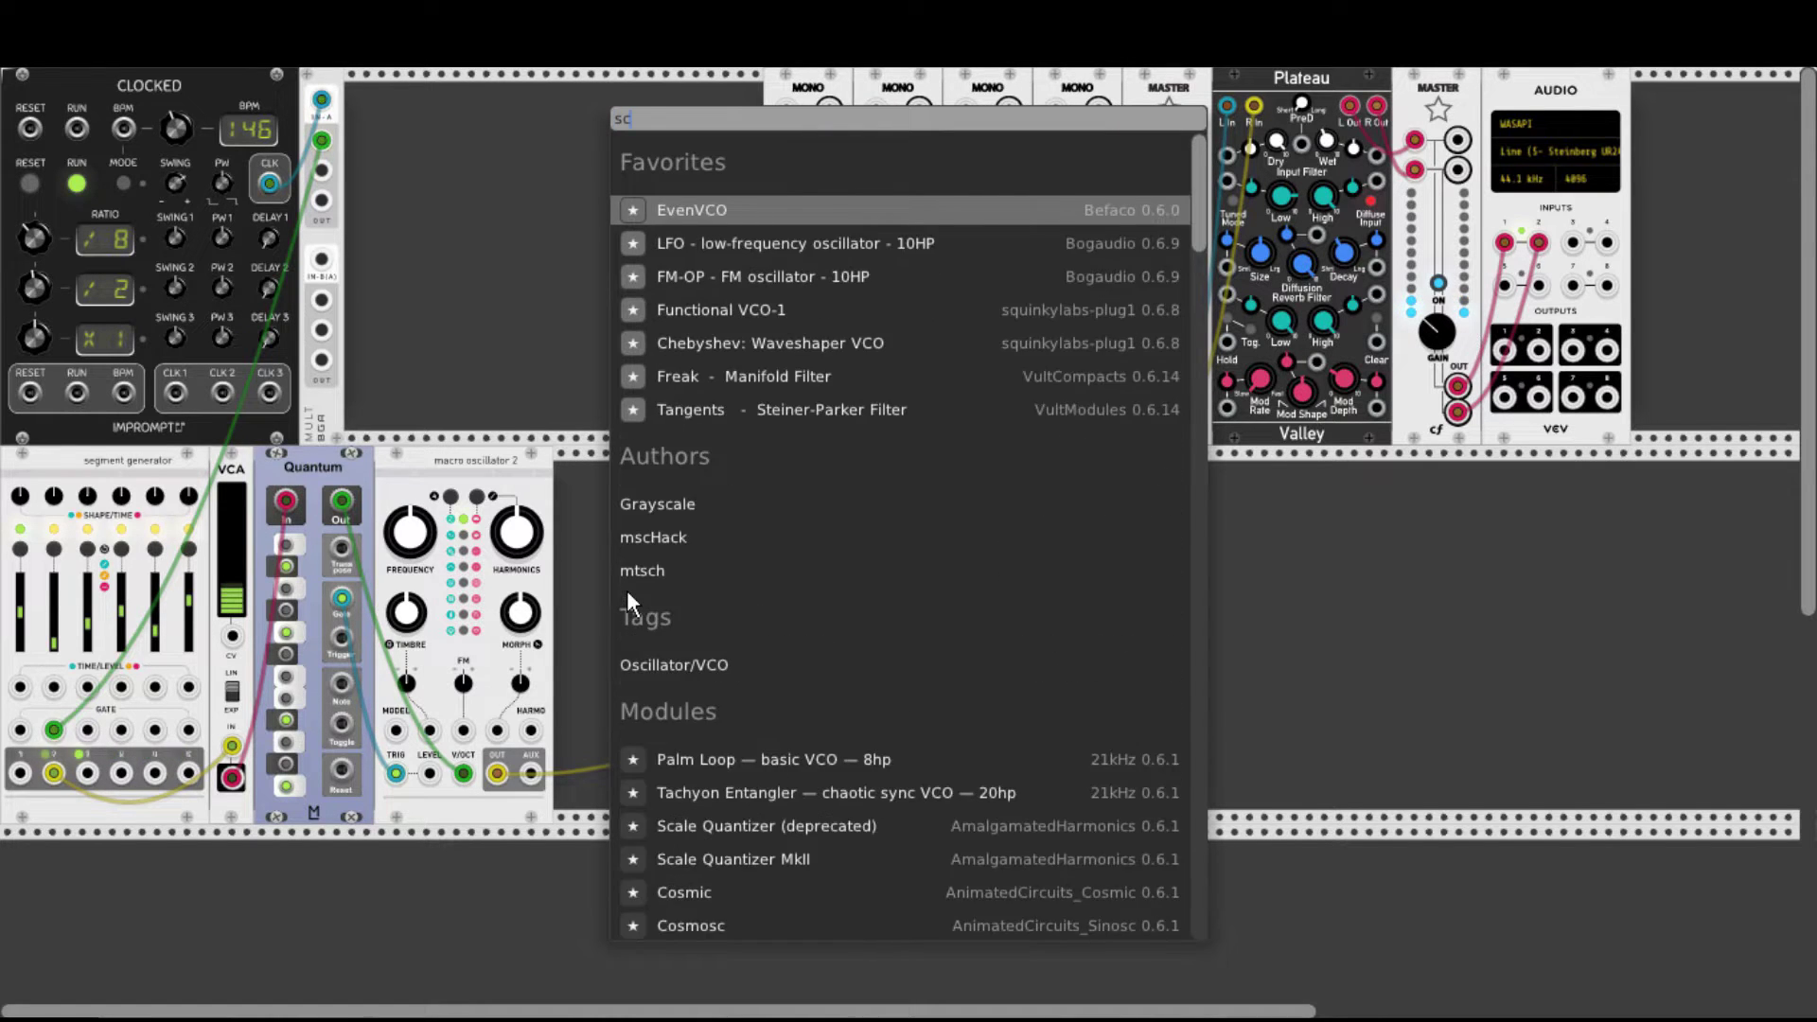
left_click(695, 394)
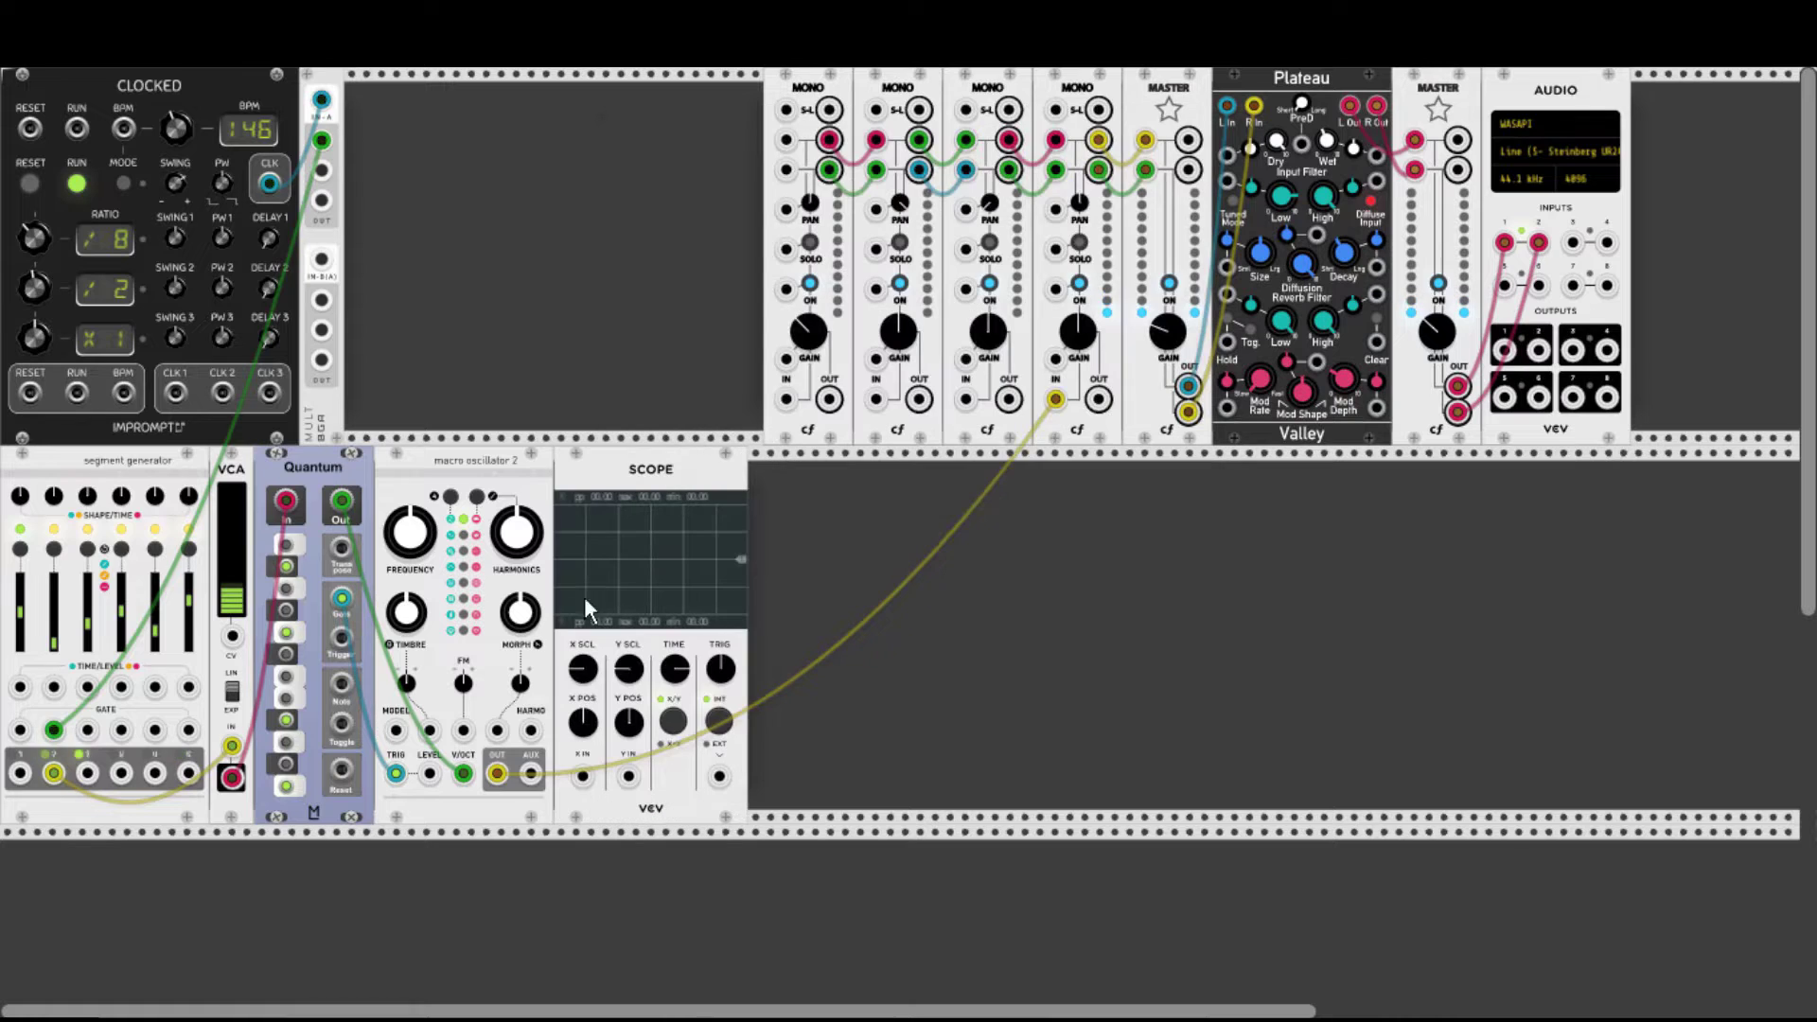
left_click_drag(582, 776, 53, 773)
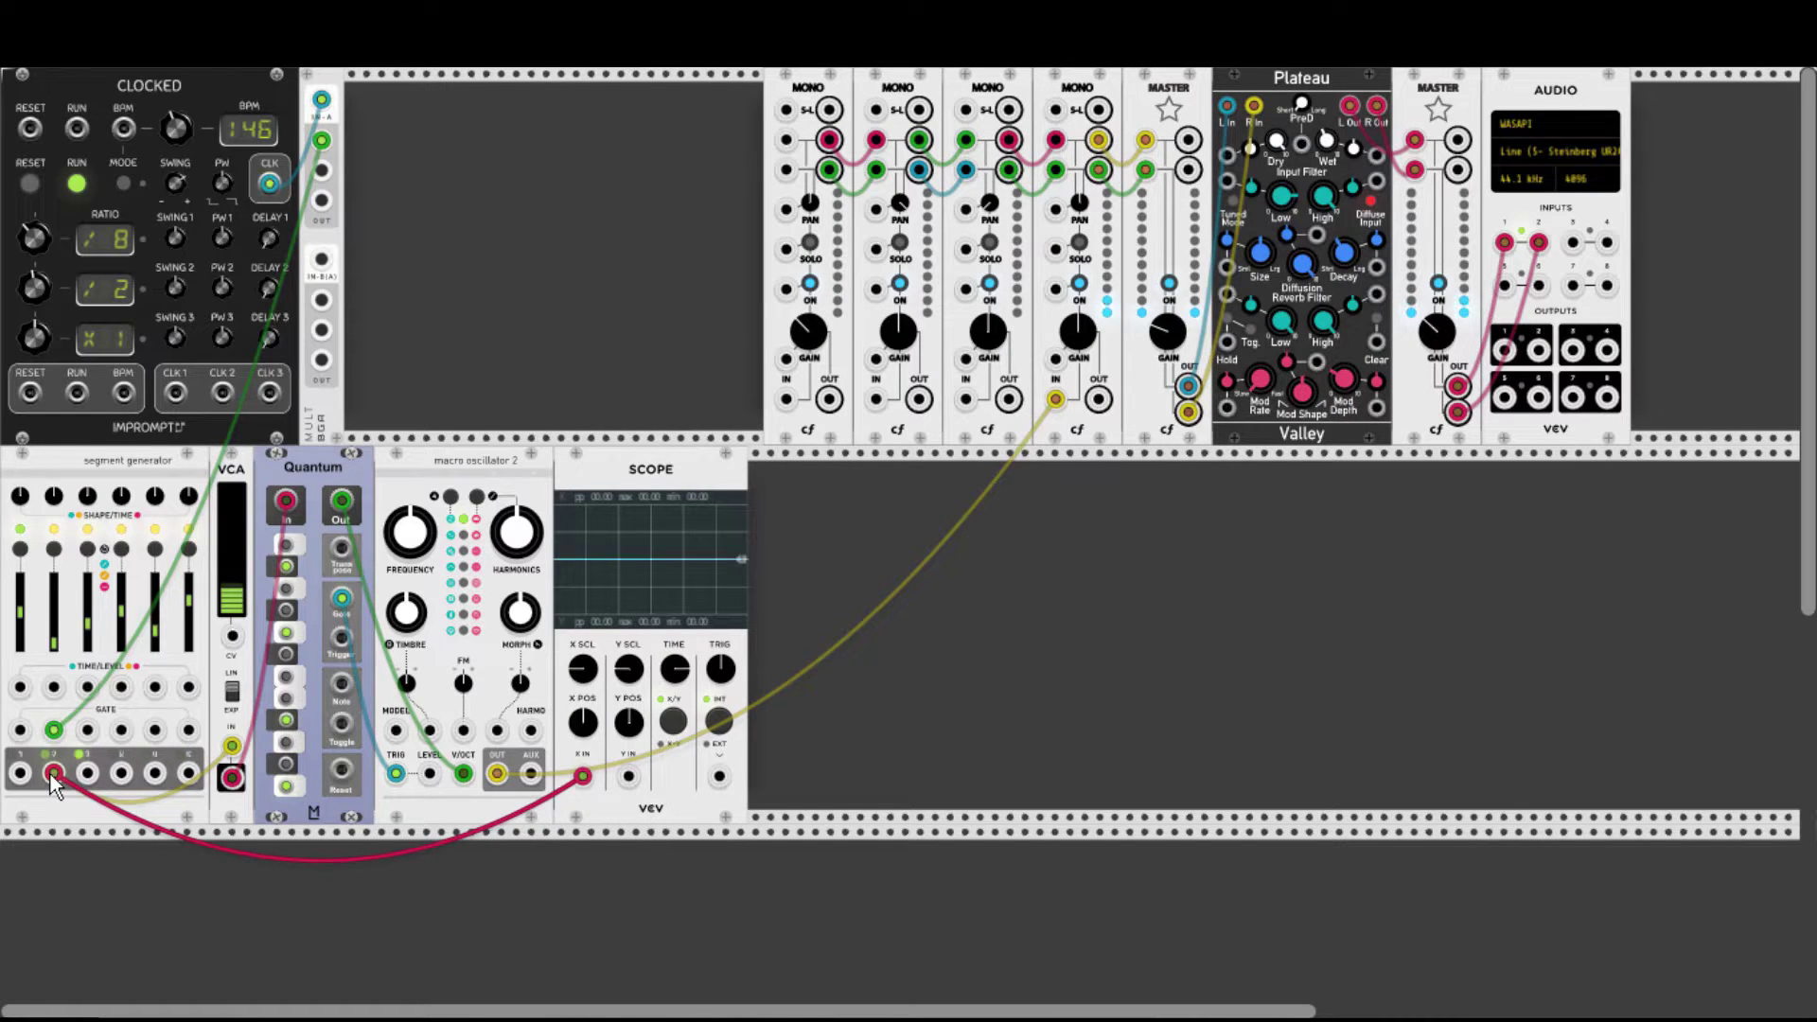
left_click_drag(686, 677, 687, 629)
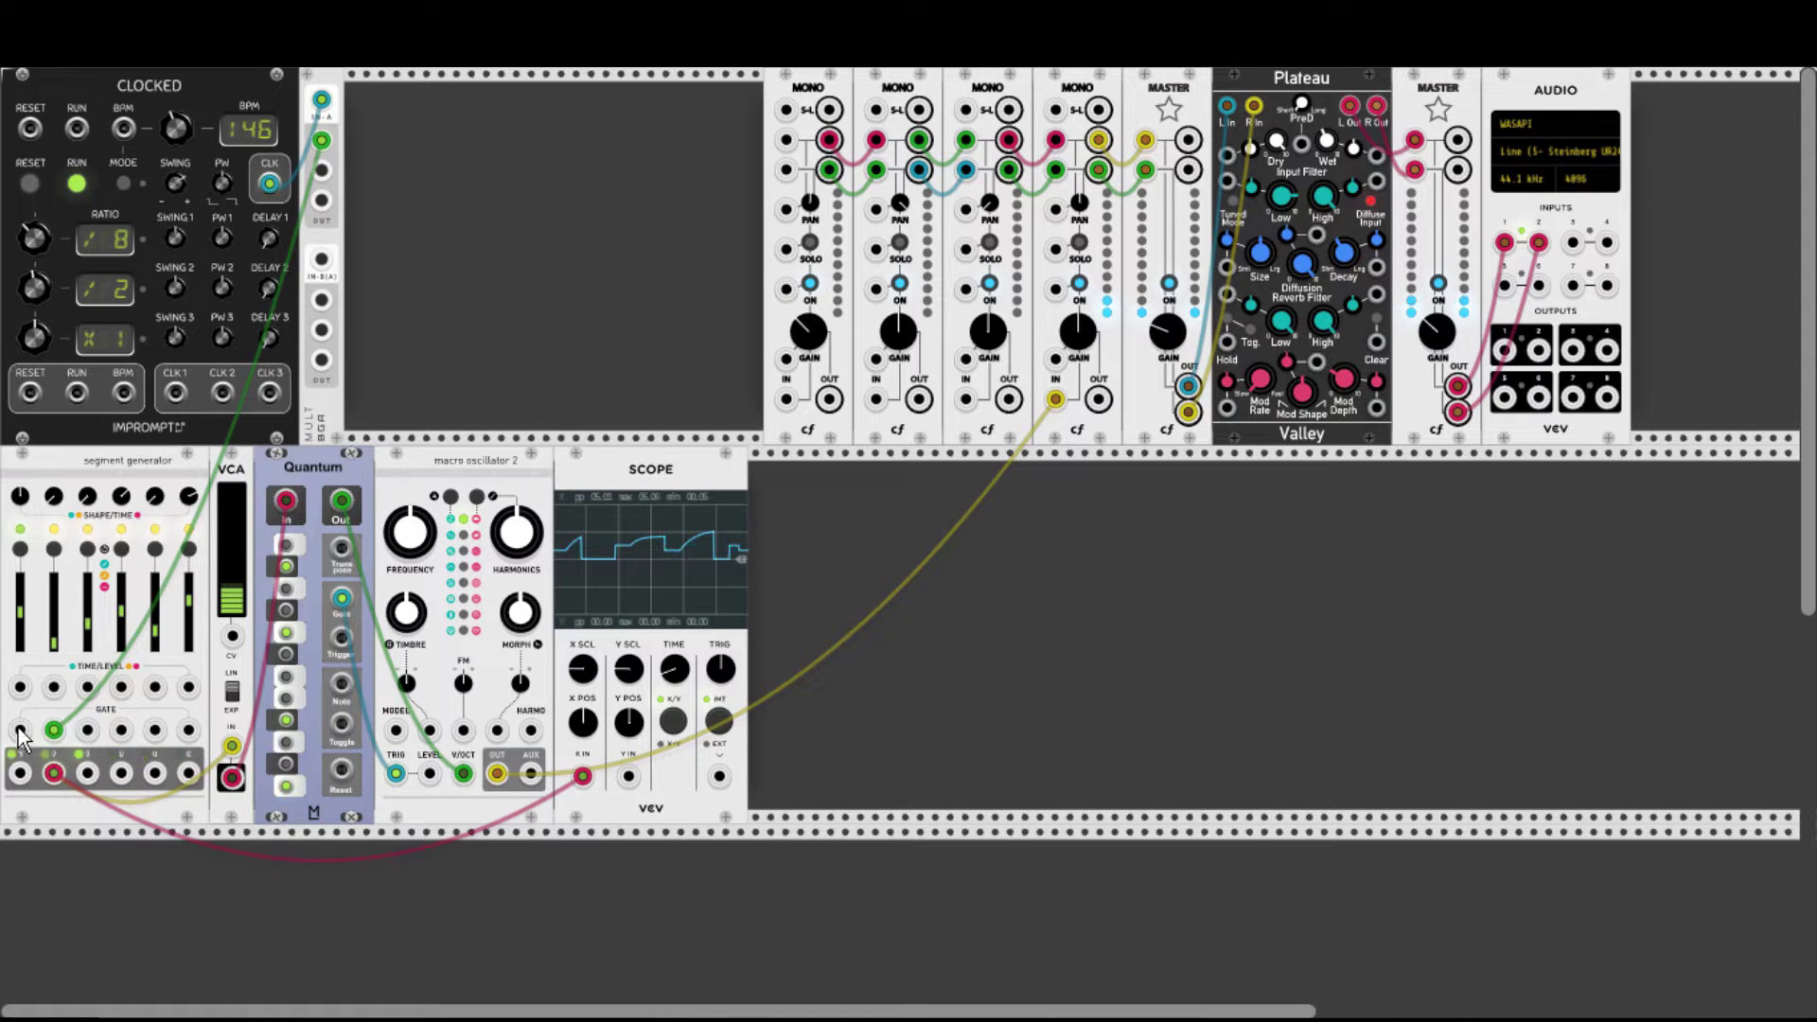
Cable a segment generator gate to the CLOCKED mult and loop its first output into another input.
left_click_drag(20, 730, 322, 170)
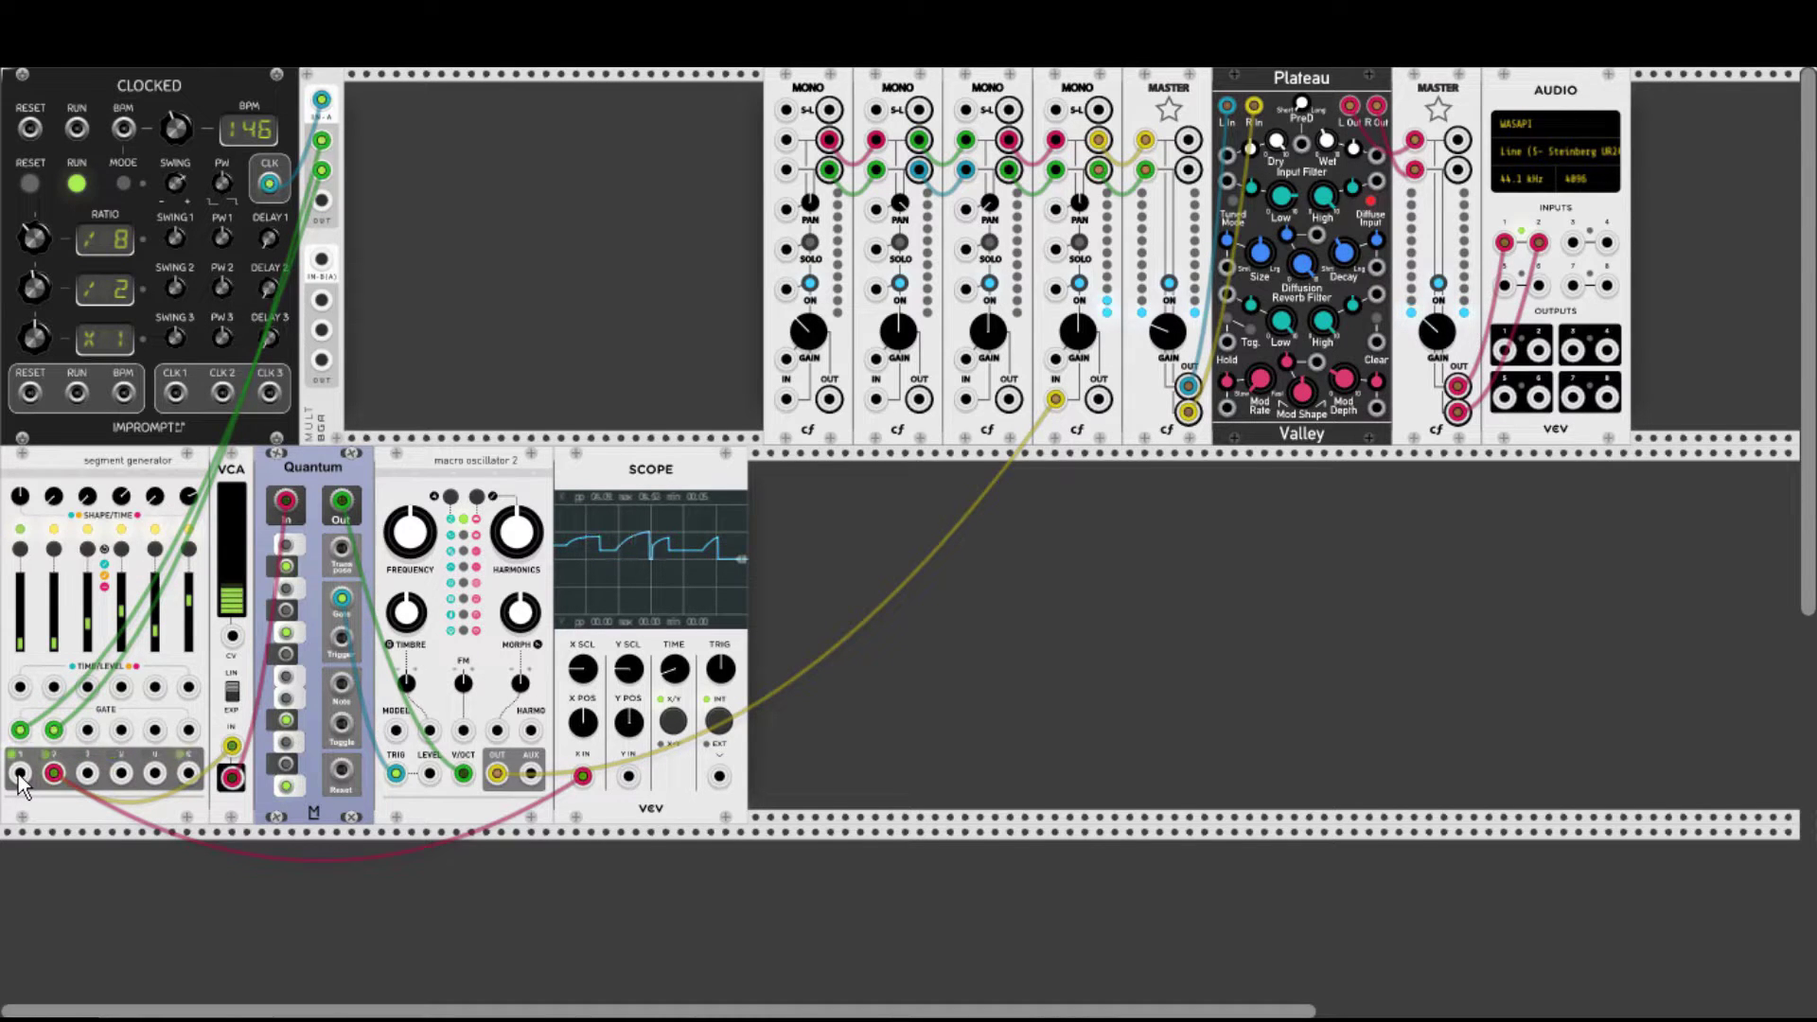
left_click_drag(19, 774, 155, 688)
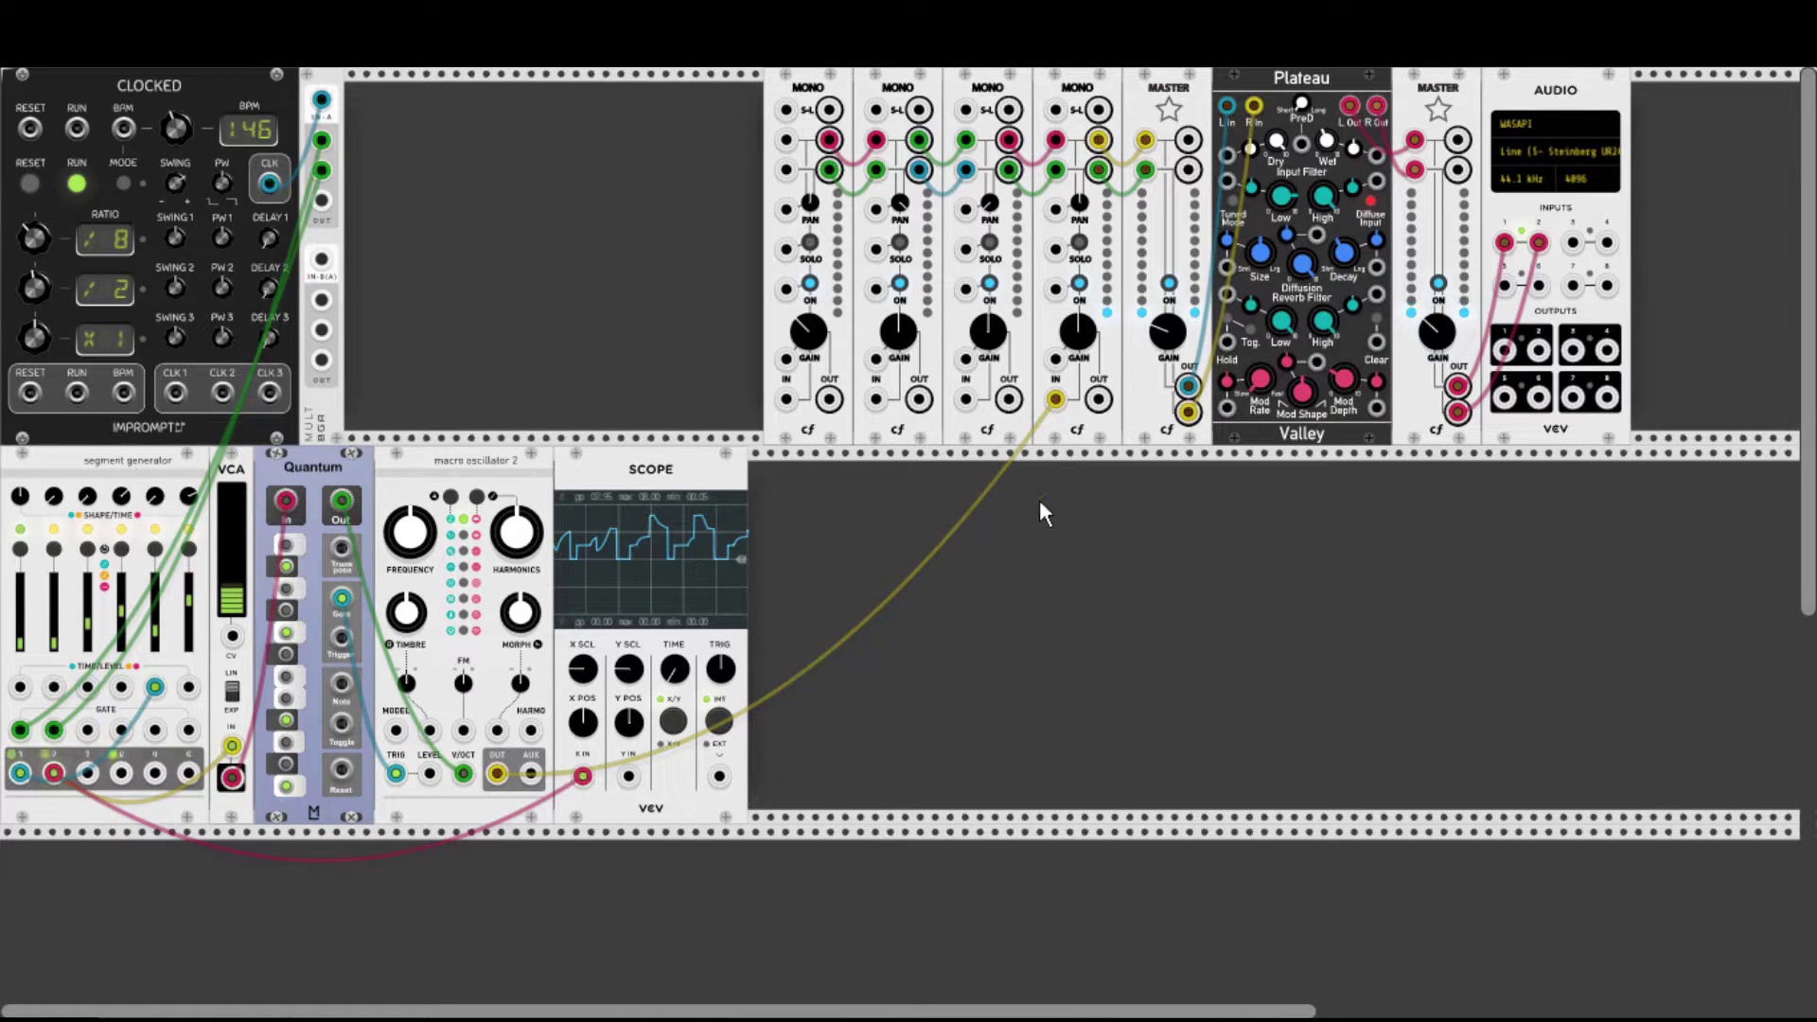
Duplicate the segment generator, VCA, Quantum and macro oscillator 2, placing the copies in the lower row.
key("ctrl+d")
left_click_drag(127, 848, 896, 527)
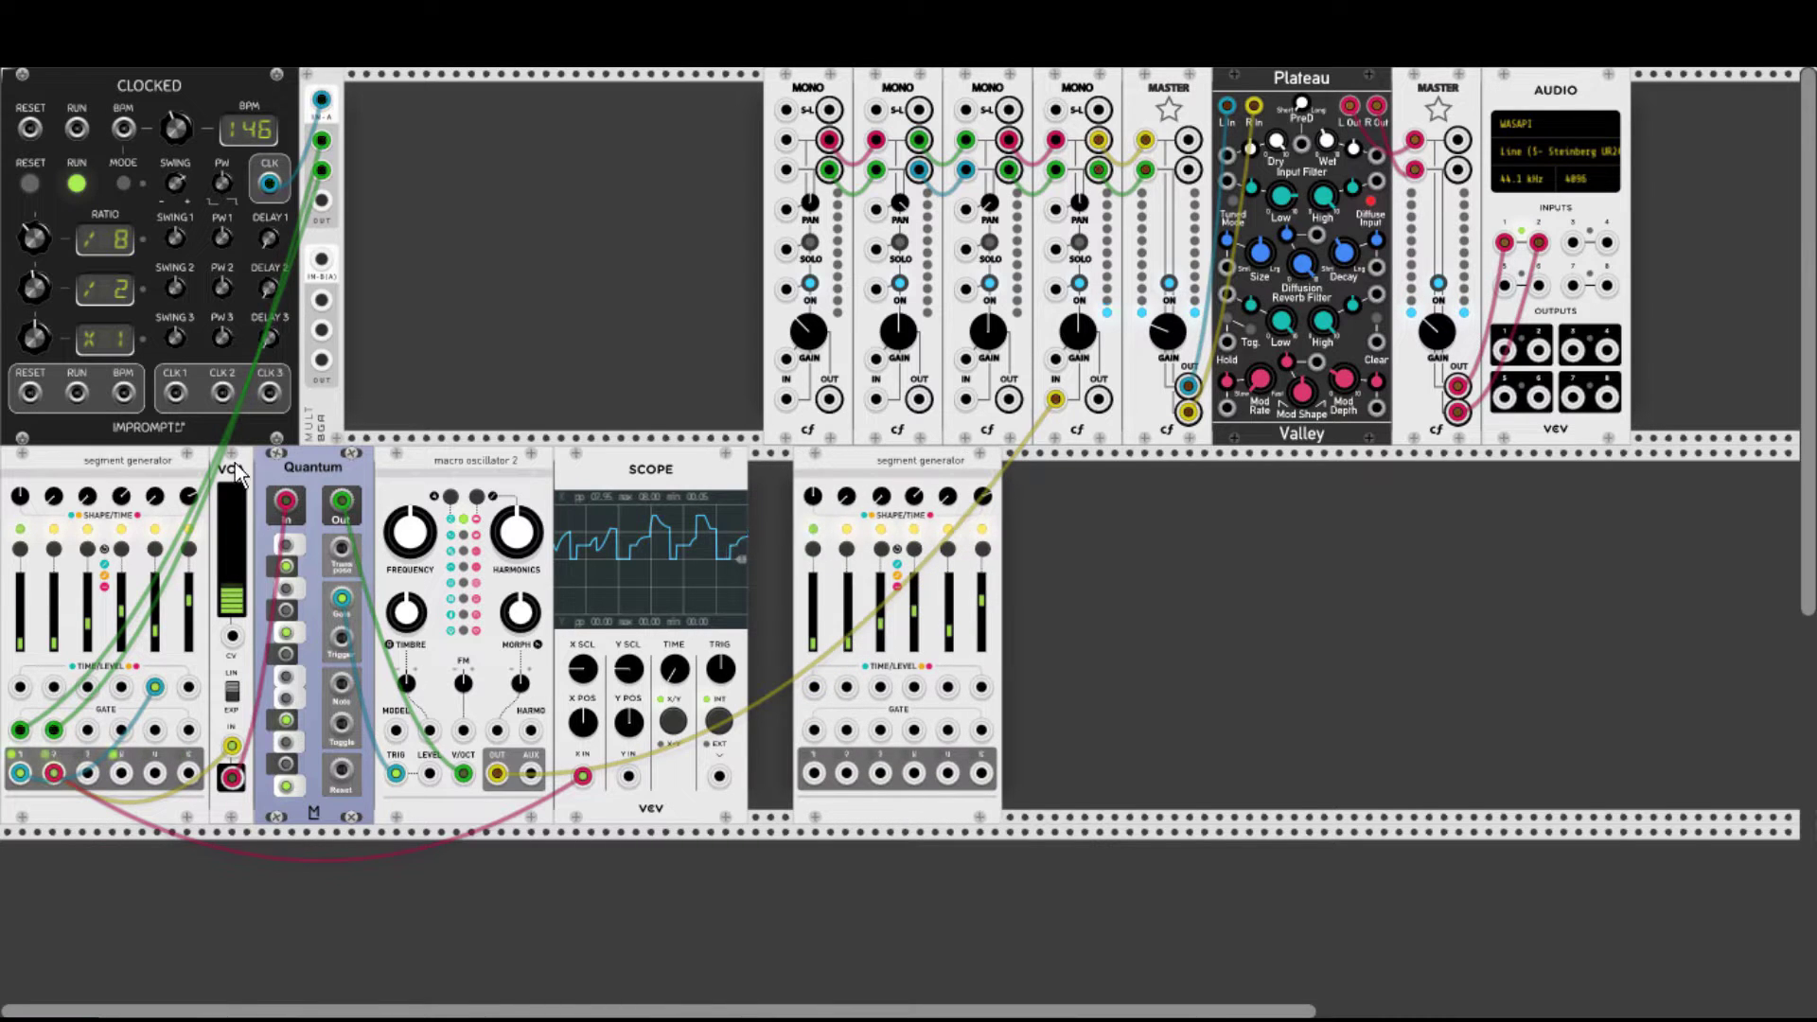
key("ctrl+d")
left_click_drag(229, 849, 960, 496)
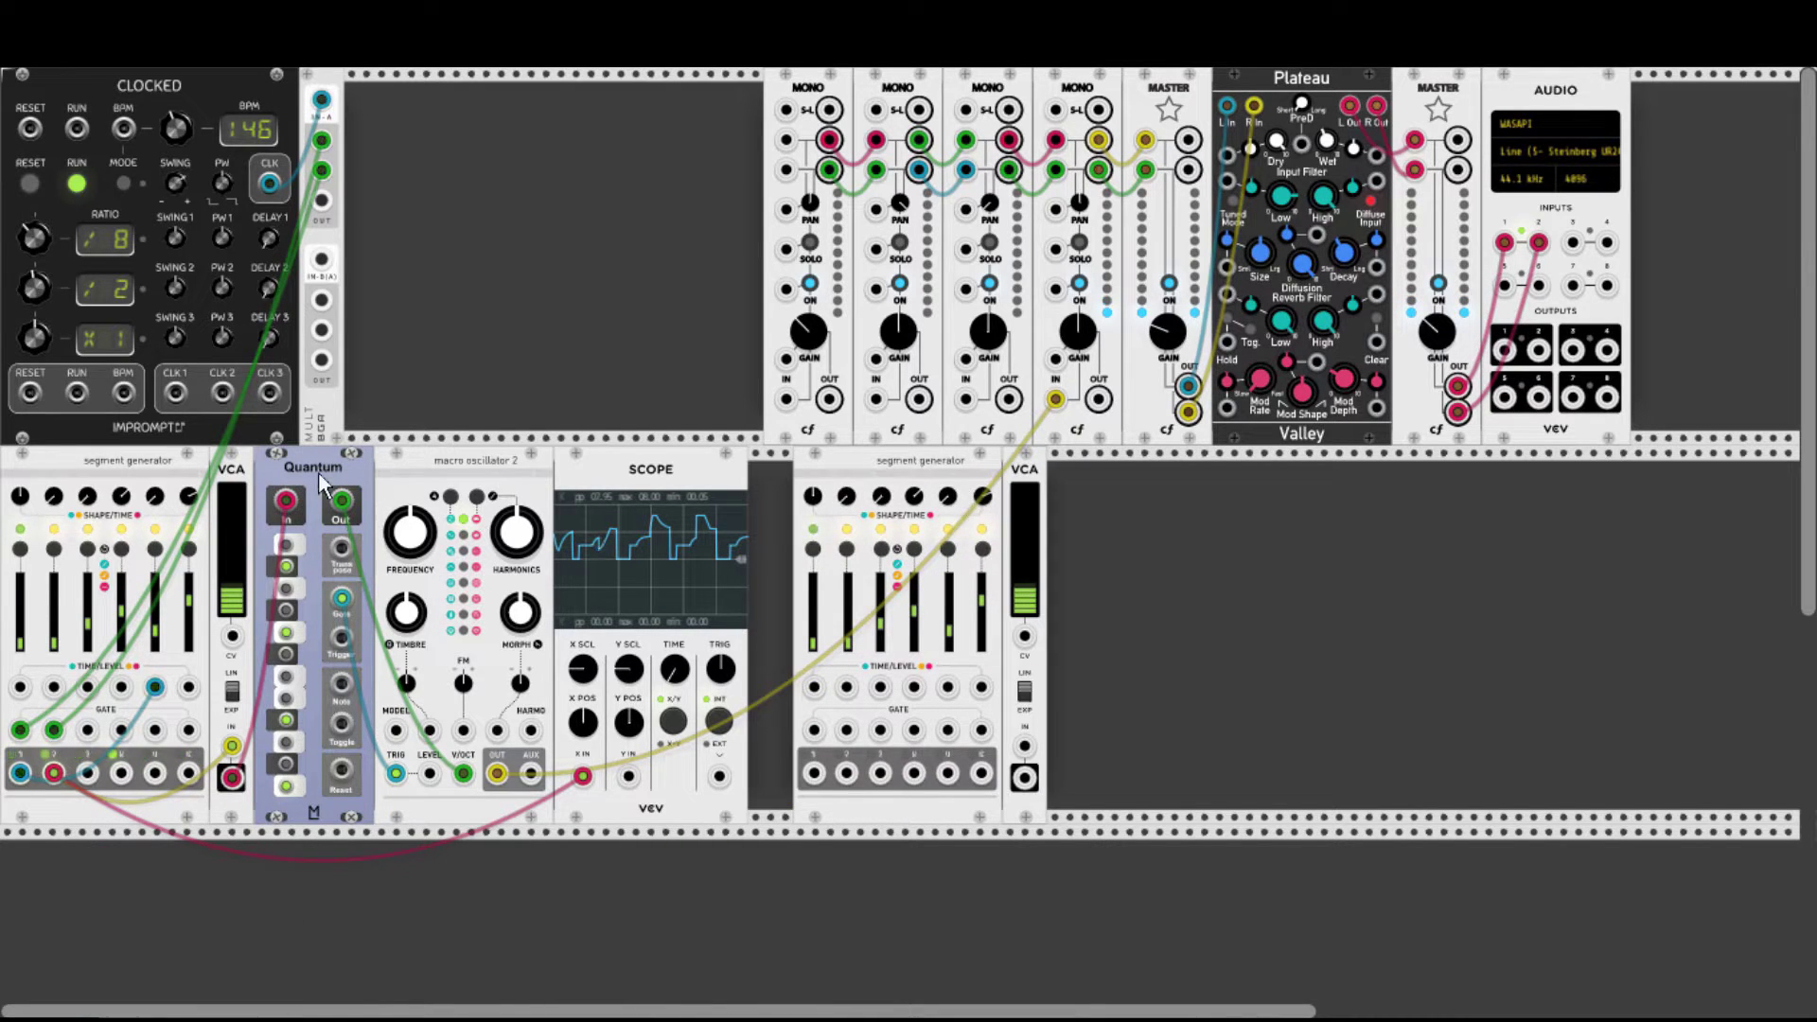
key("ctrl+d")
left_click_drag(314, 836, 1107, 463)
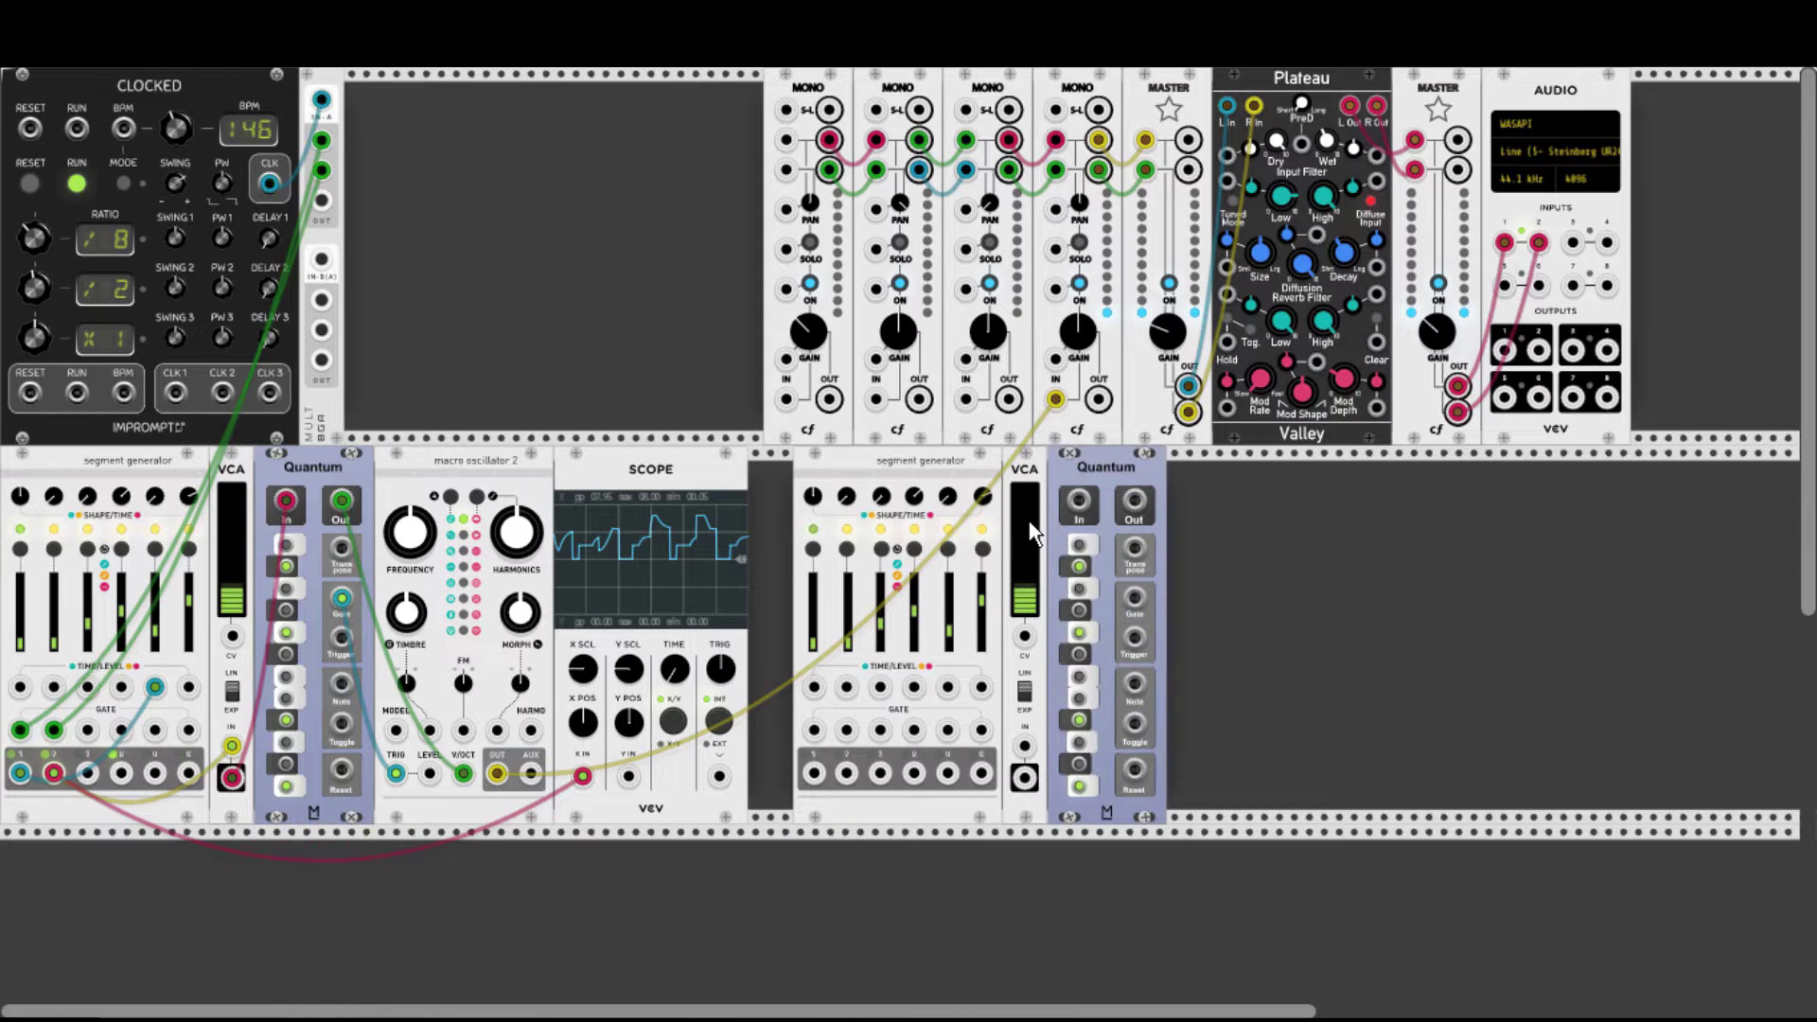
key("ctrl+d")
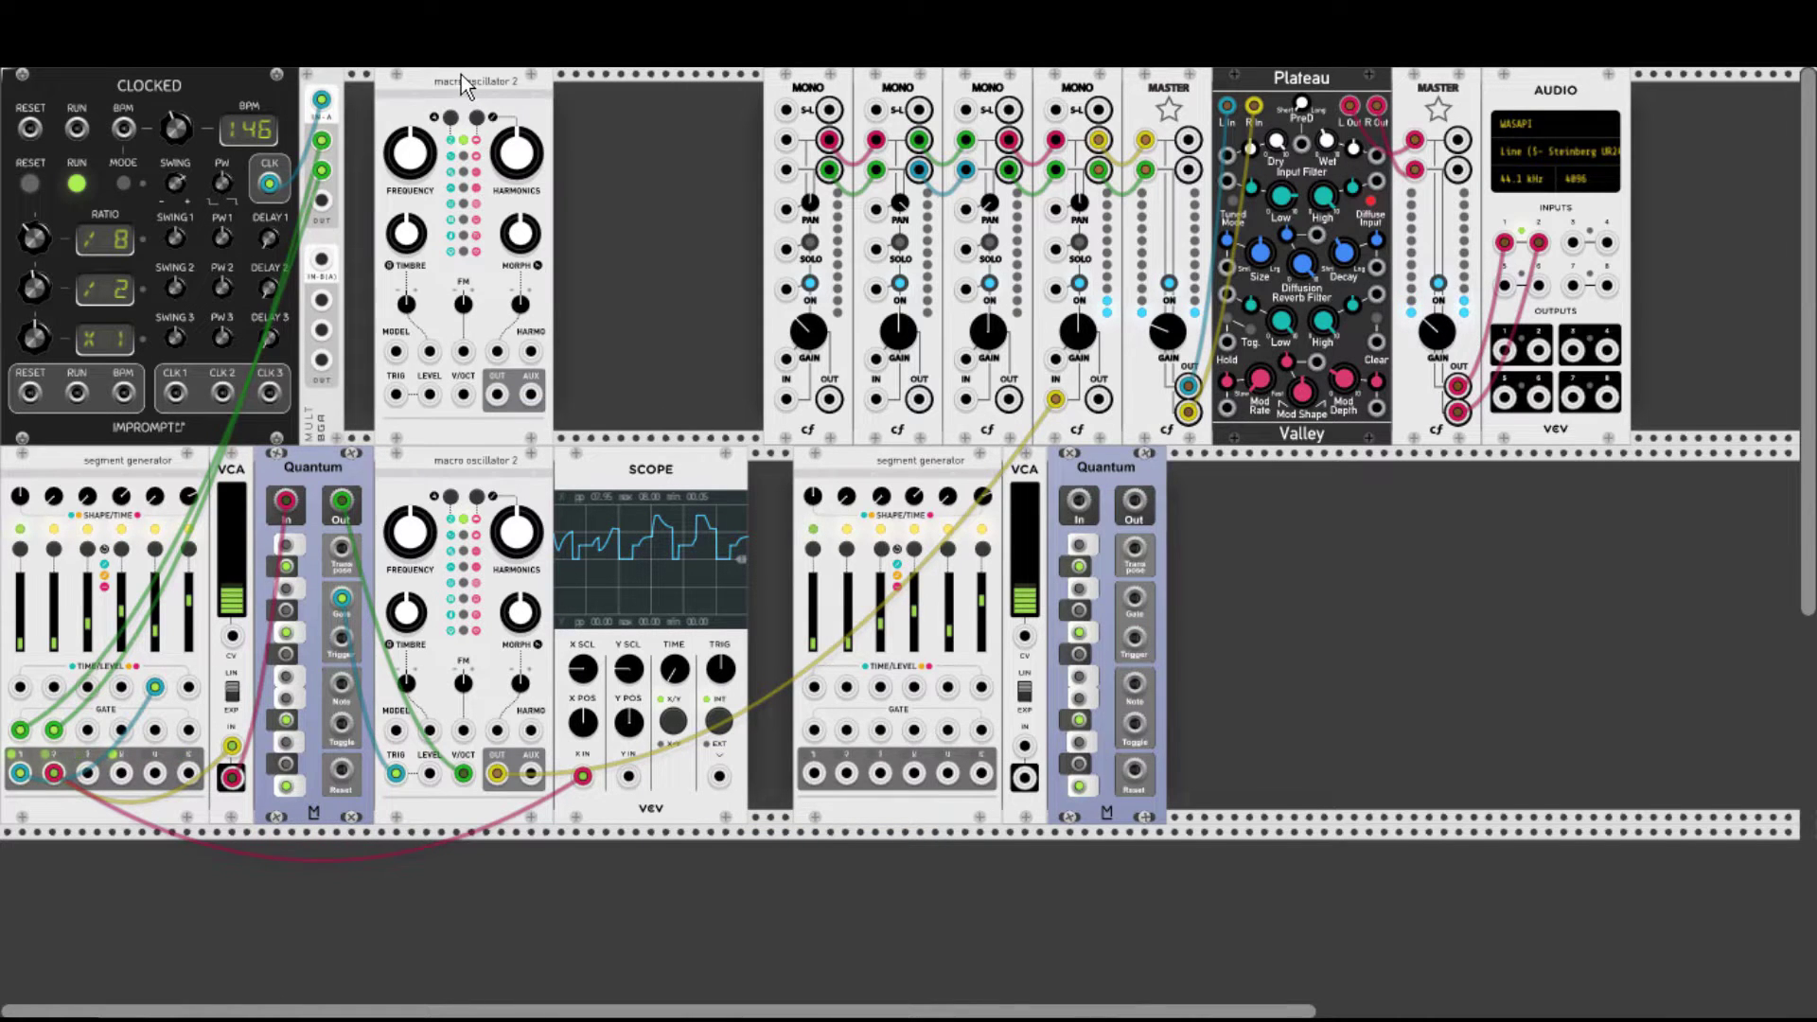
left_click_drag(462, 76, 1414, 464)
Add the 21kHz D∞ pitch module and slide macro oscillator 2 beside it.
right_click(1202, 530)
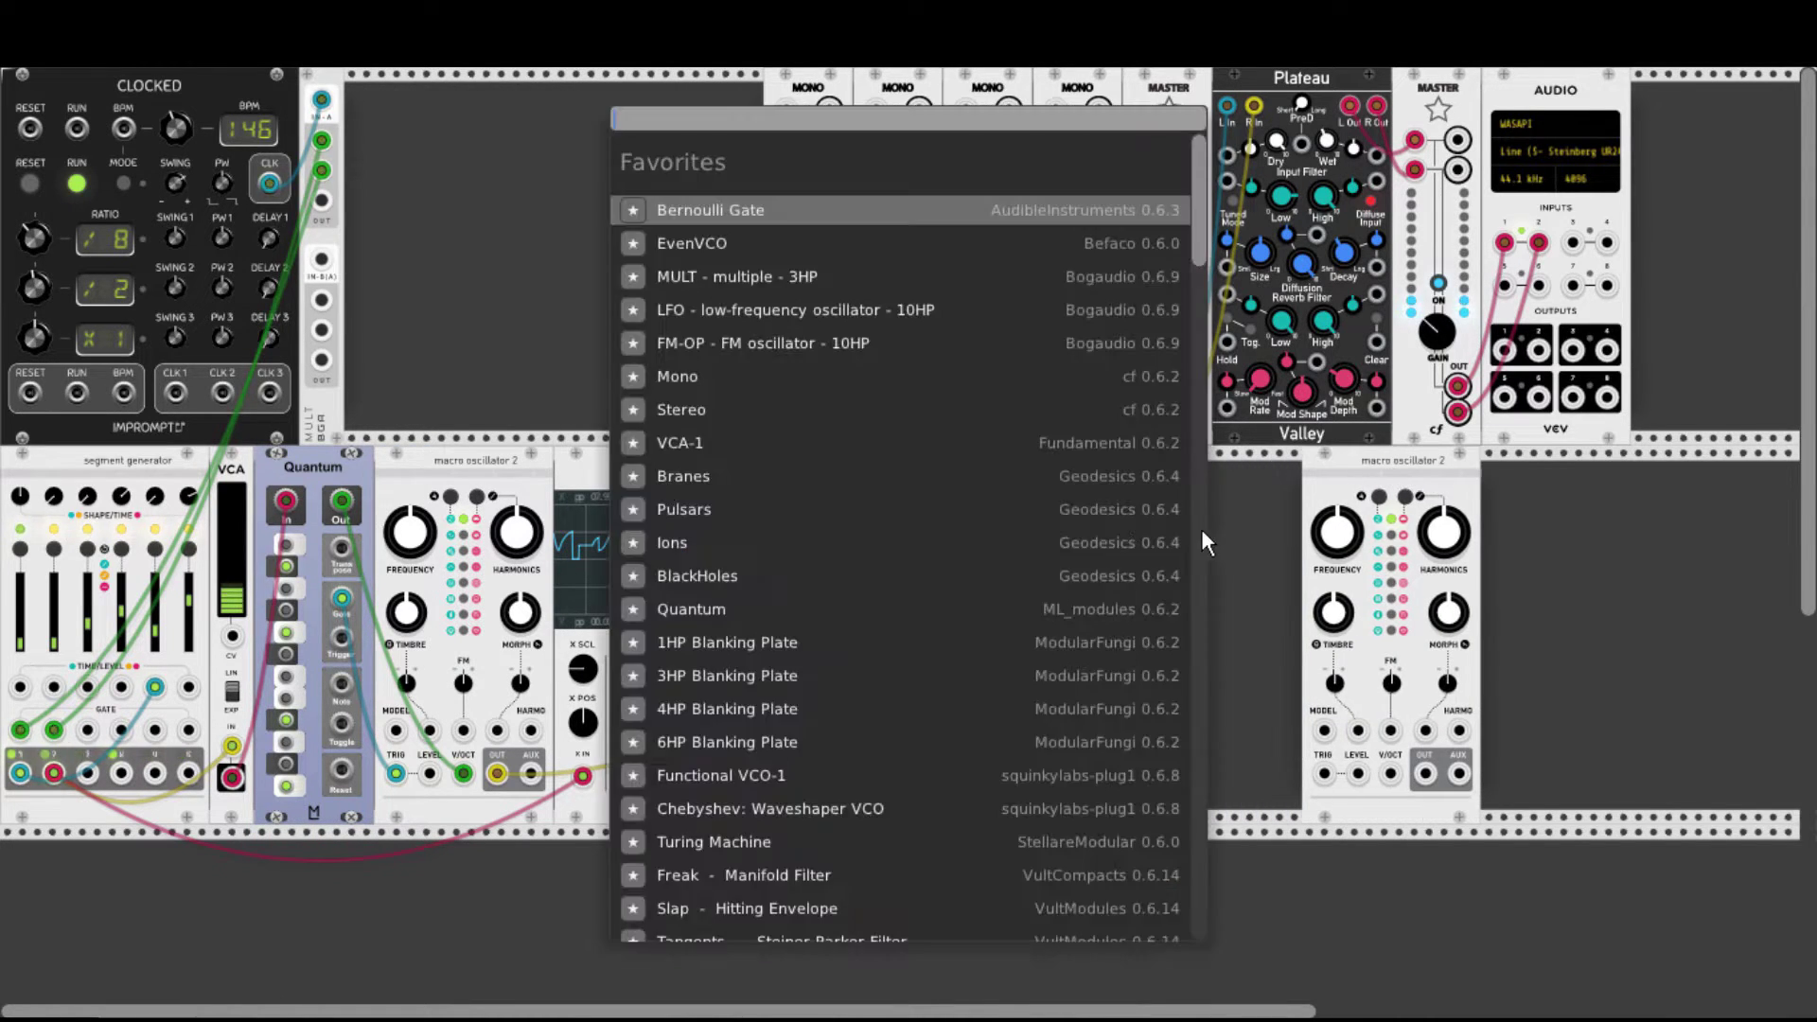
scroll(763, 627, "down", 5)
left_click(661, 708)
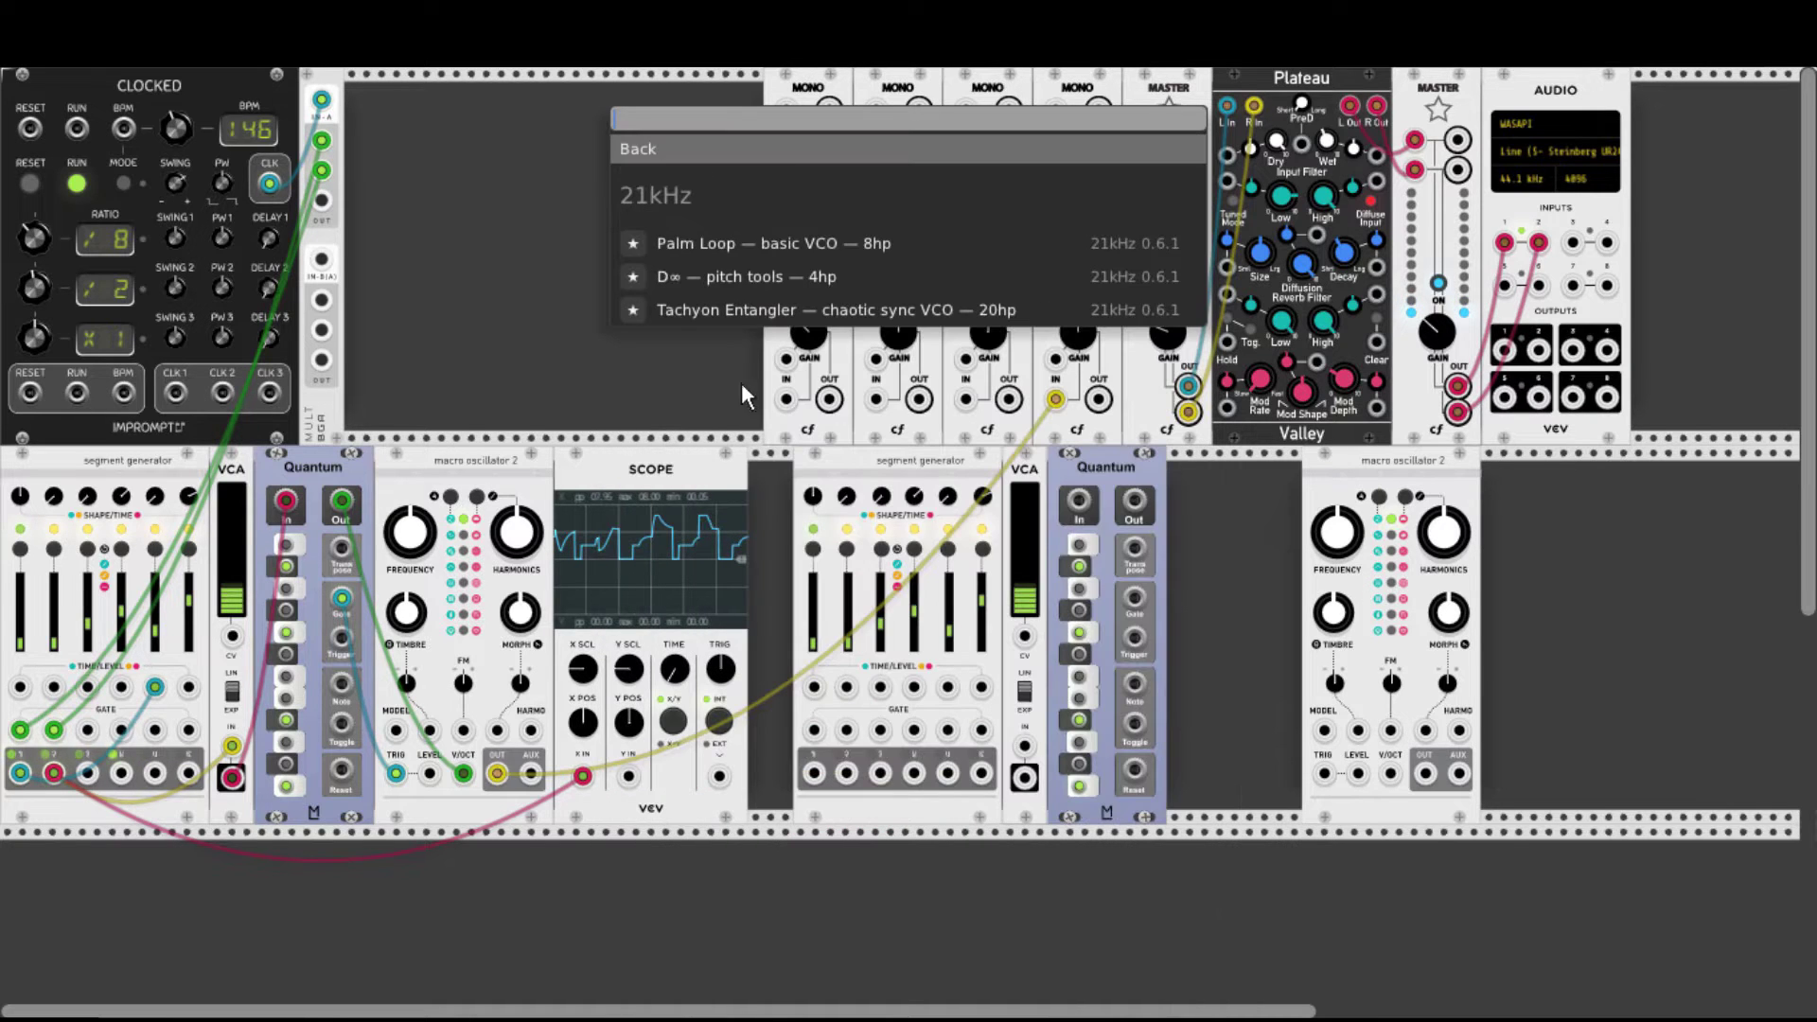
left_click(751, 280)
left_click_drag(1303, 488, 1261, 473)
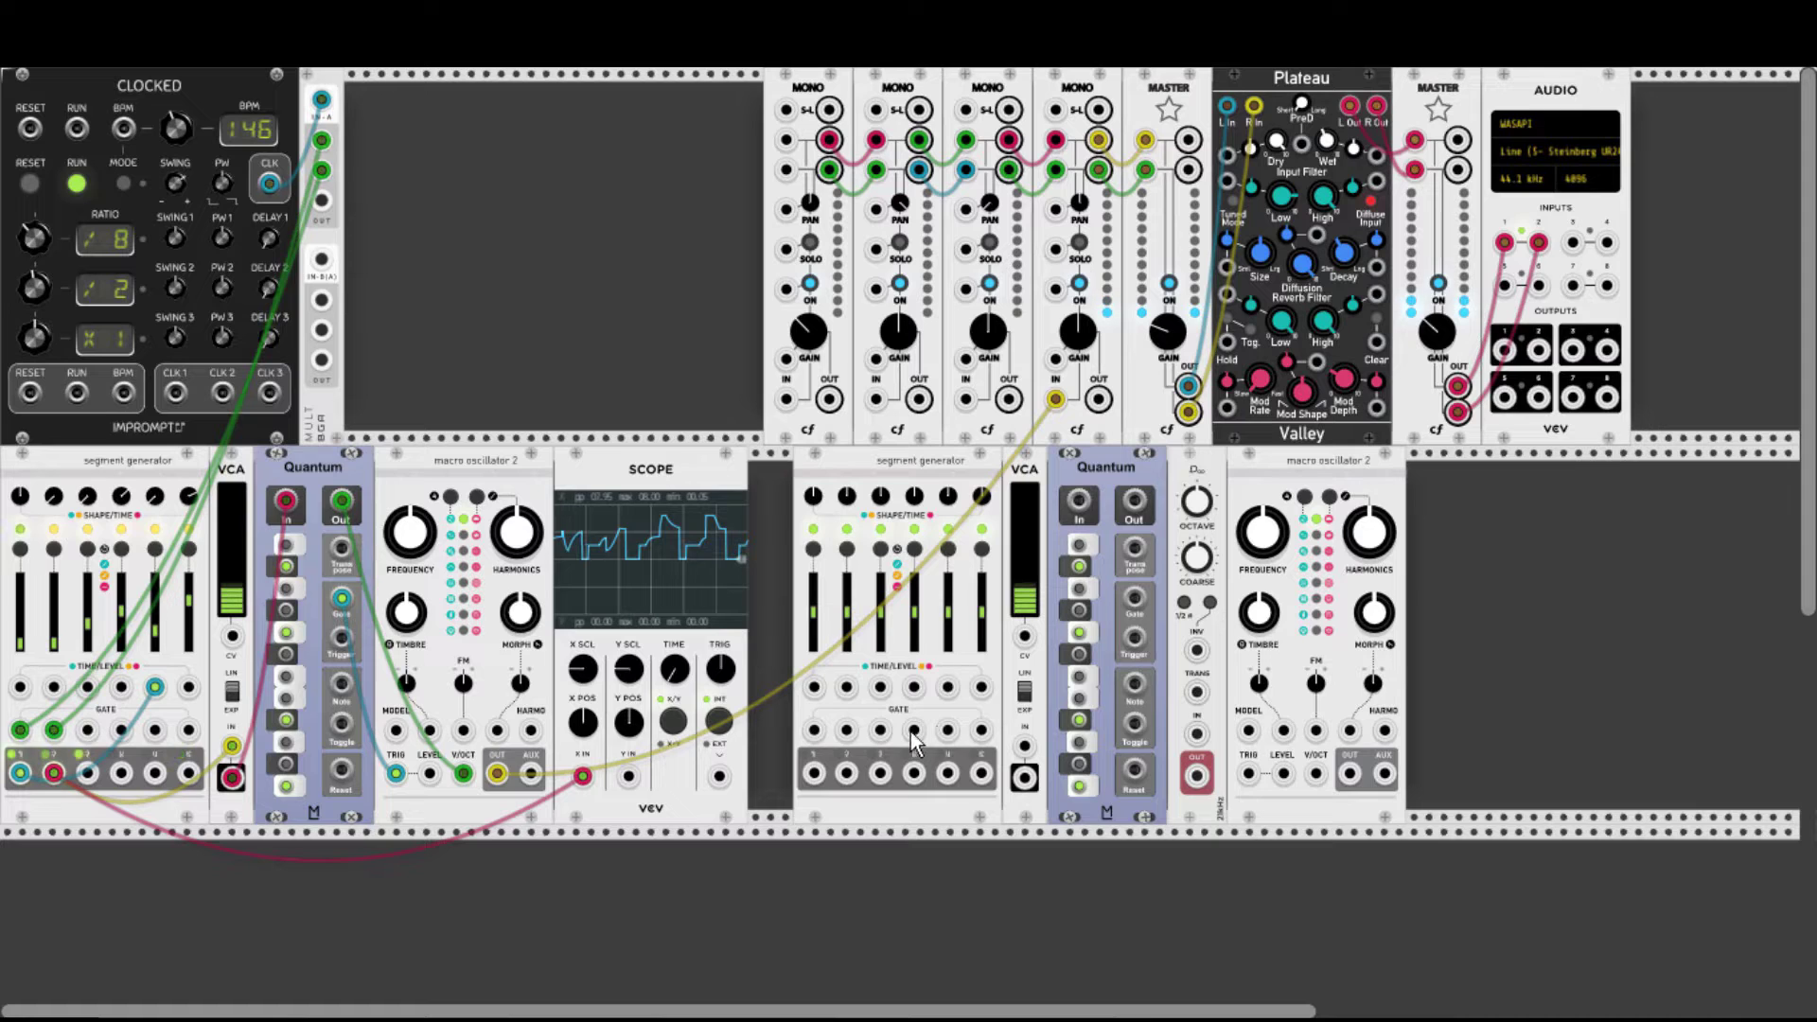
Clock the second segment generator from the mult and route it through the VCA into Quantum.
mouse_move(913, 731)
left_mouse_down()
mouse_move(449, 237)
mouse_move(322, 200)
left_mouse_up()
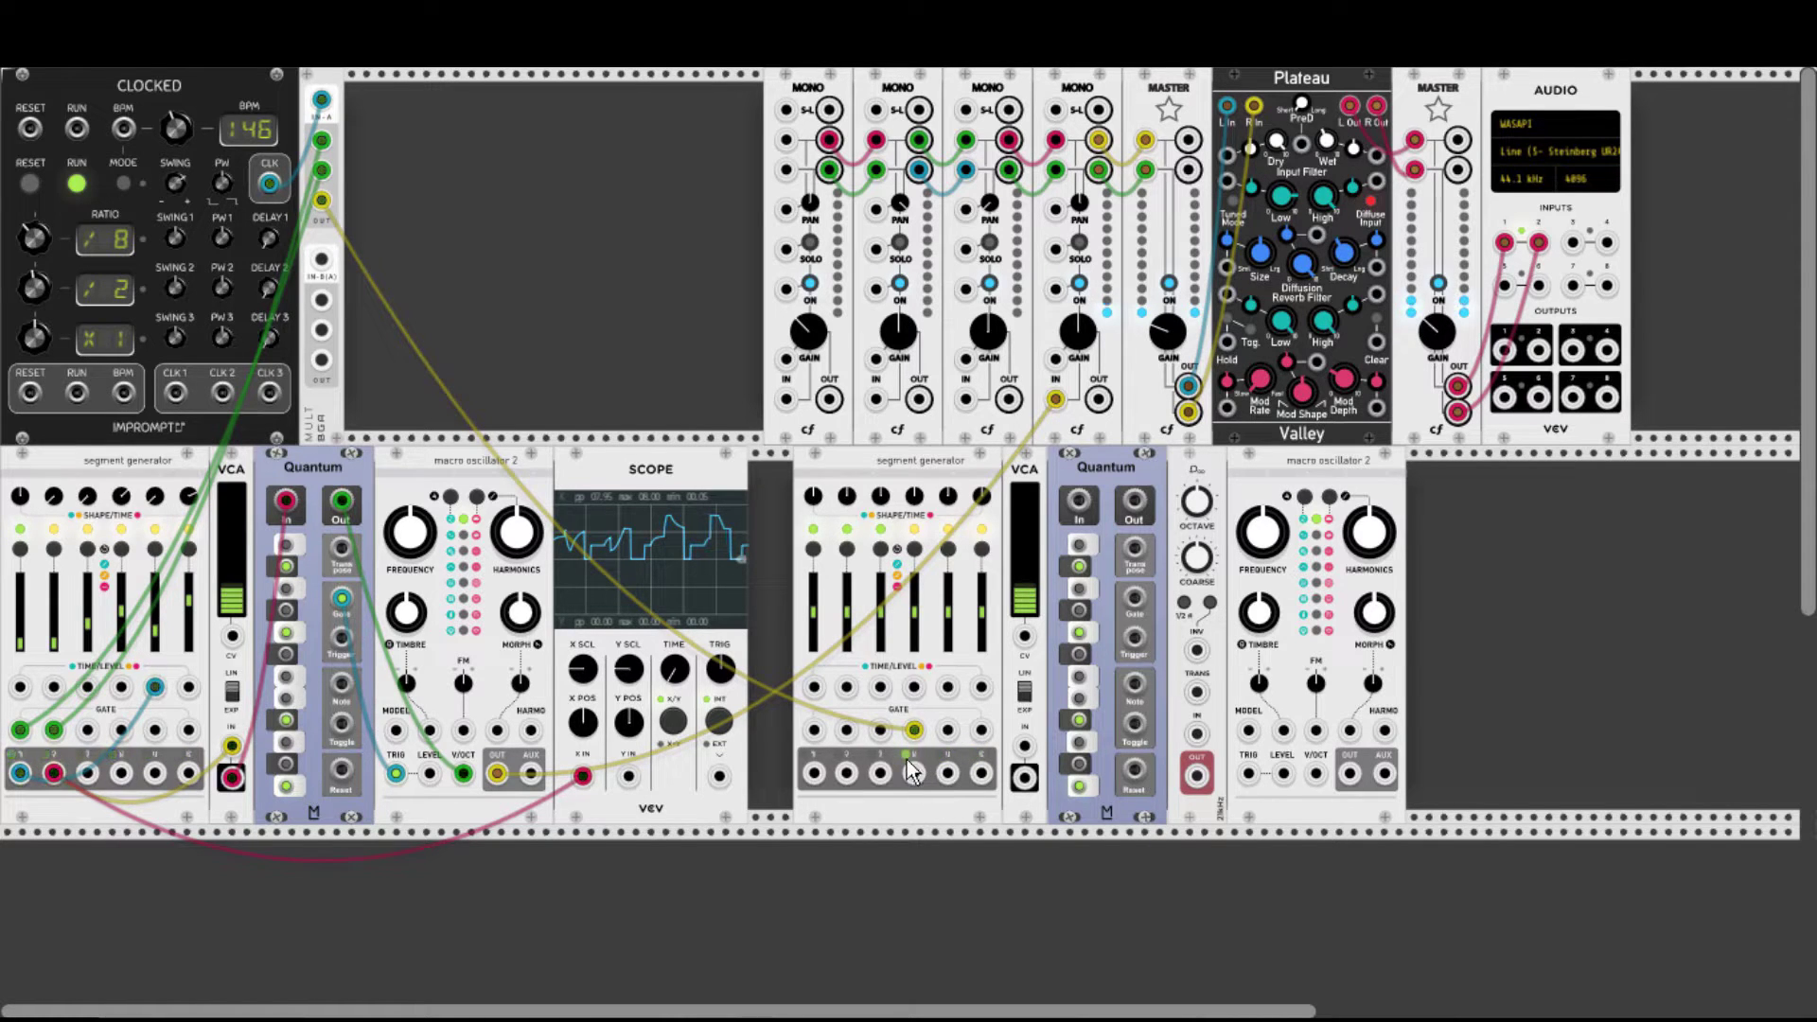
left_click_drag(914, 773, 1025, 748)
left_click_drag(1025, 778, 1198, 735)
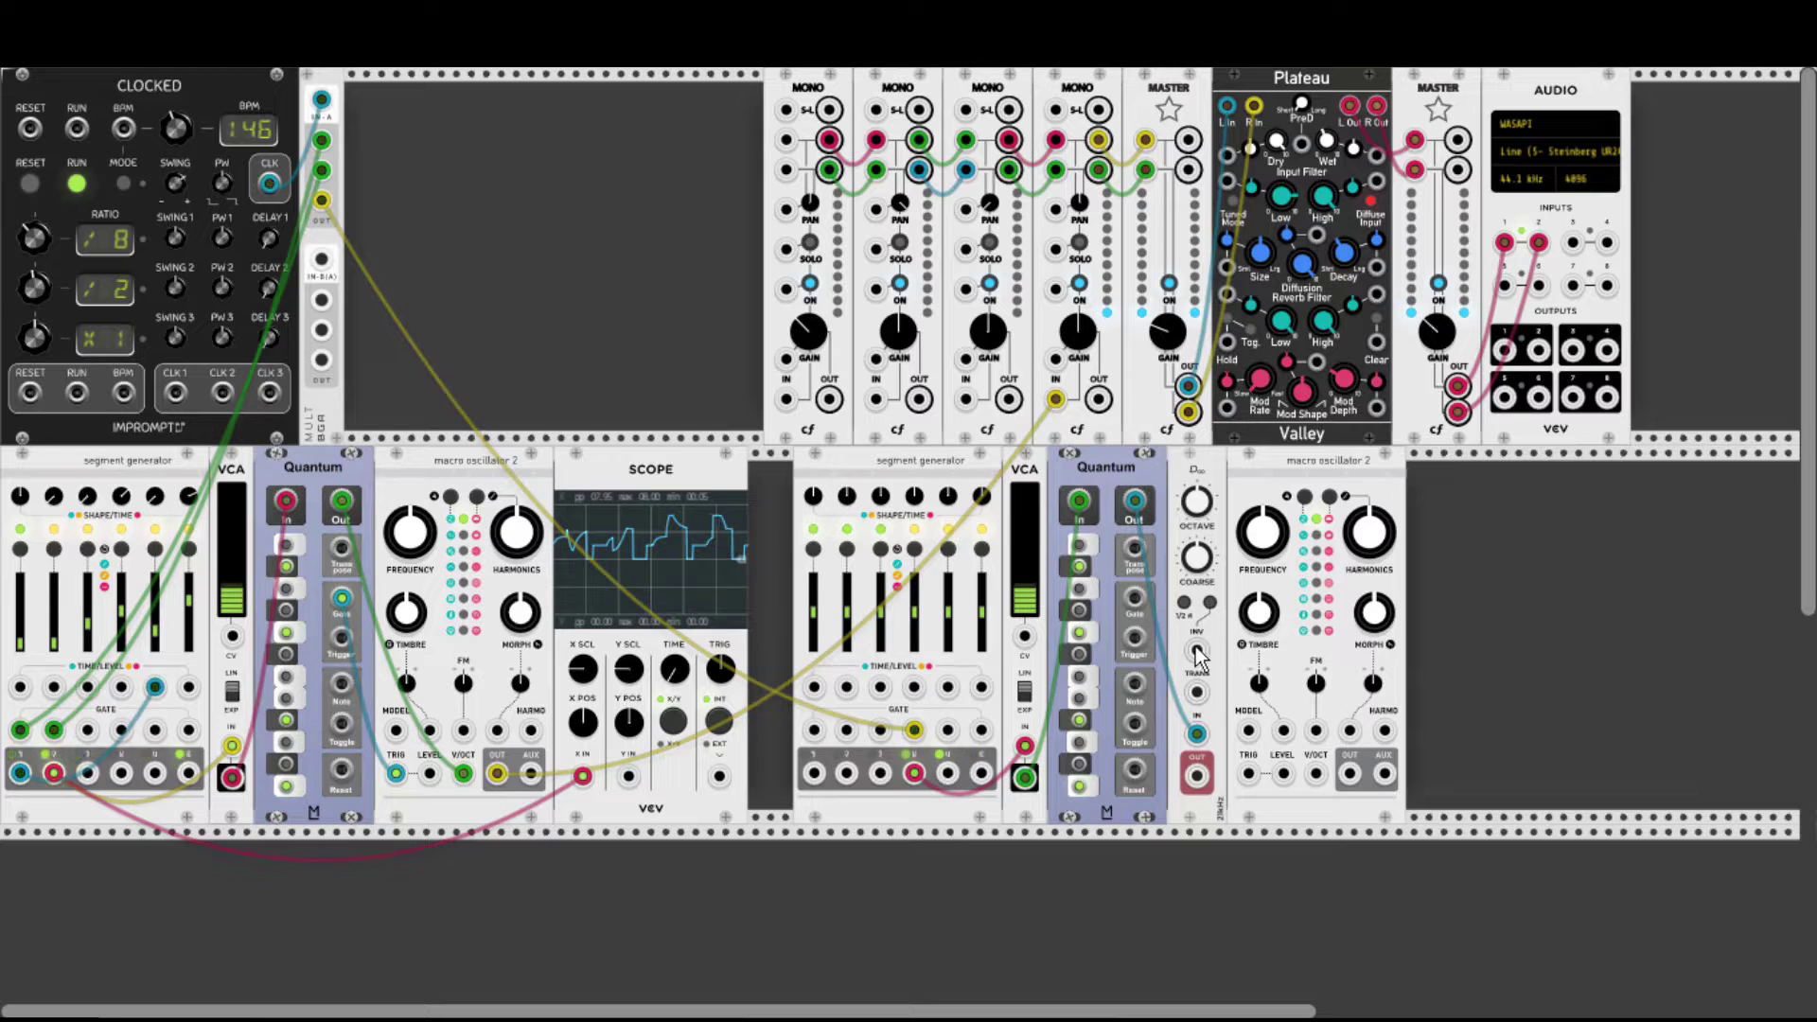
Tune D∞ and harmonics, then patch D∞ to V/OCT, Quantum Gate to TRIG, and oscillator OUT to MONO 3 IN.
left_click_drag(1201, 560, 1200, 560)
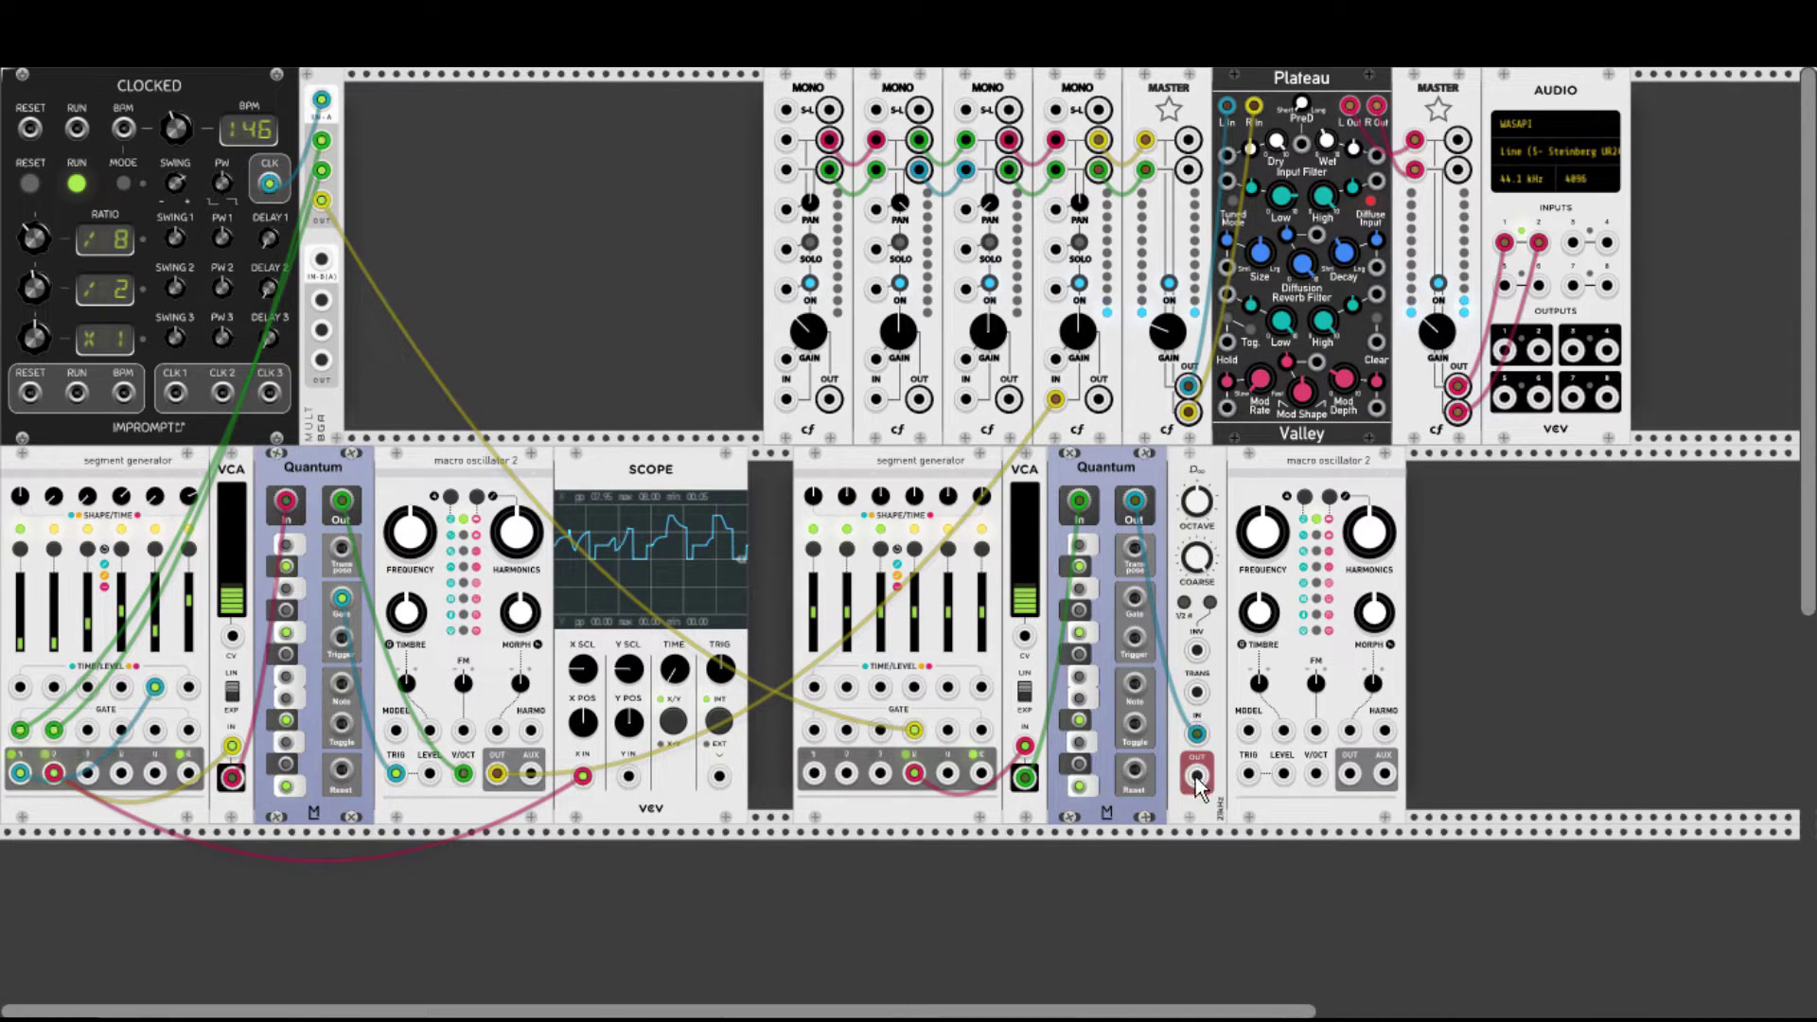
left_click_drag(1197, 776, 1316, 775)
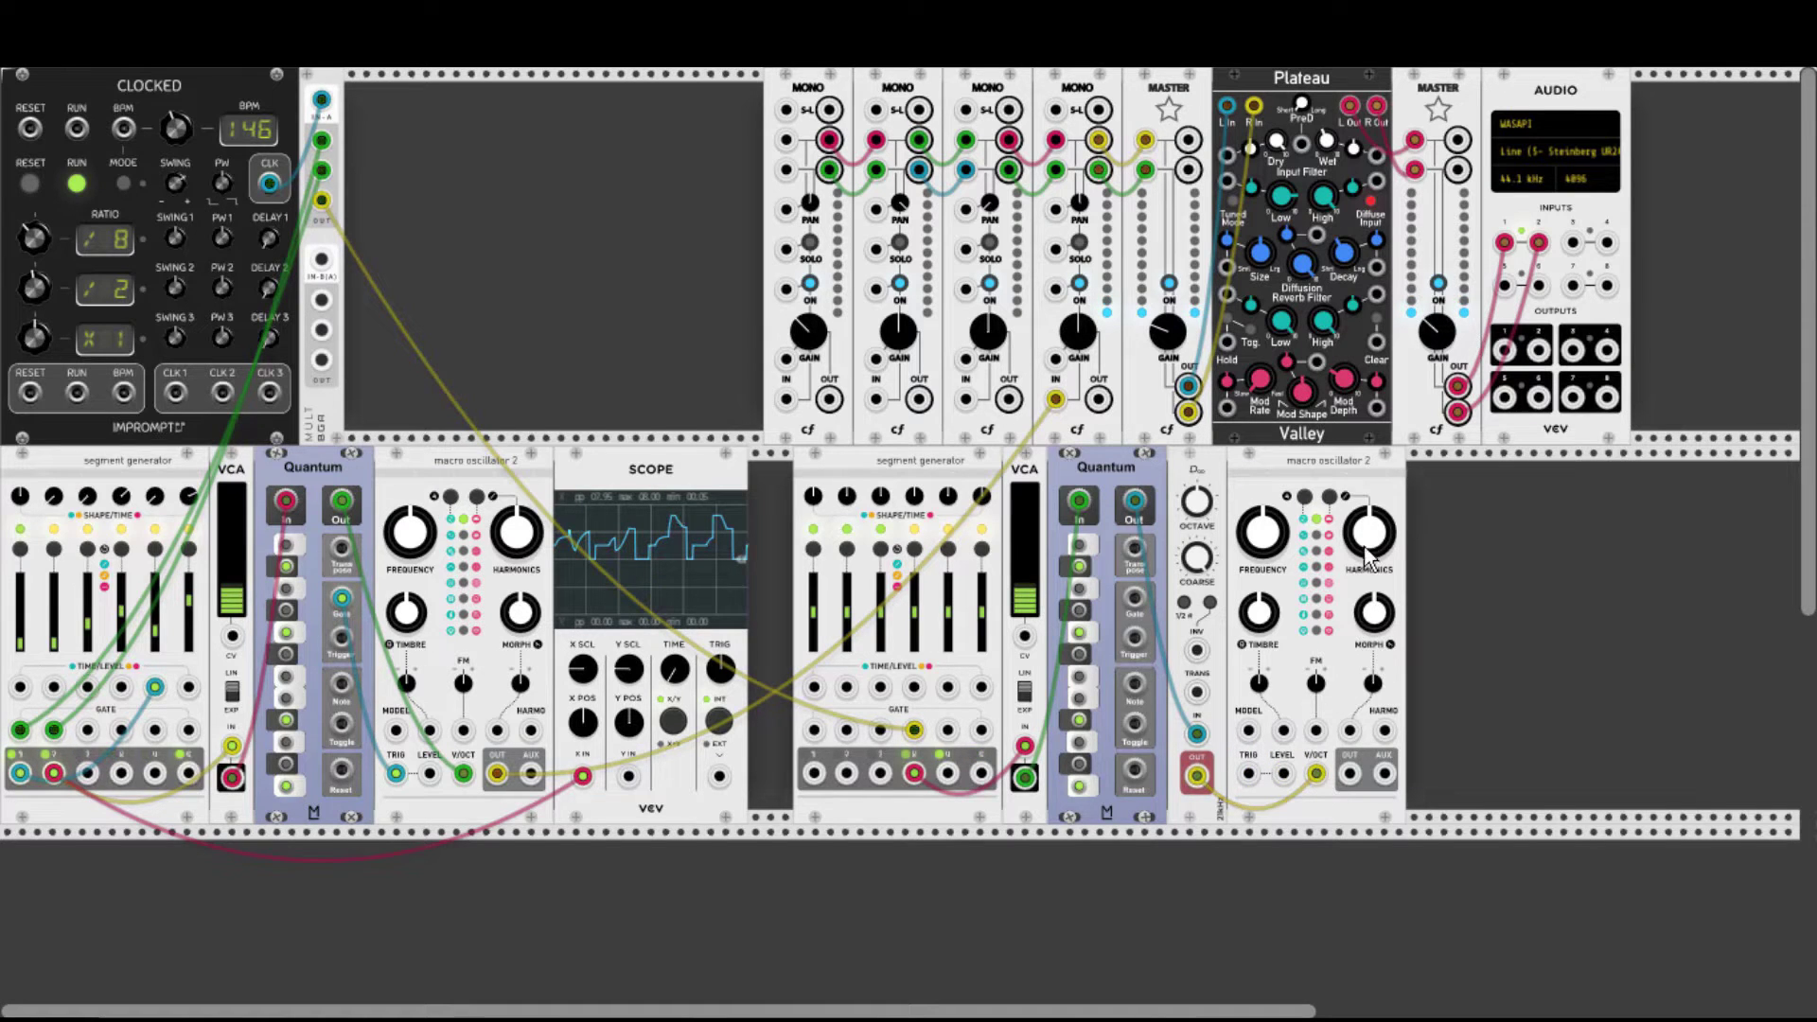
left_click_drag(1372, 691, 1371, 691)
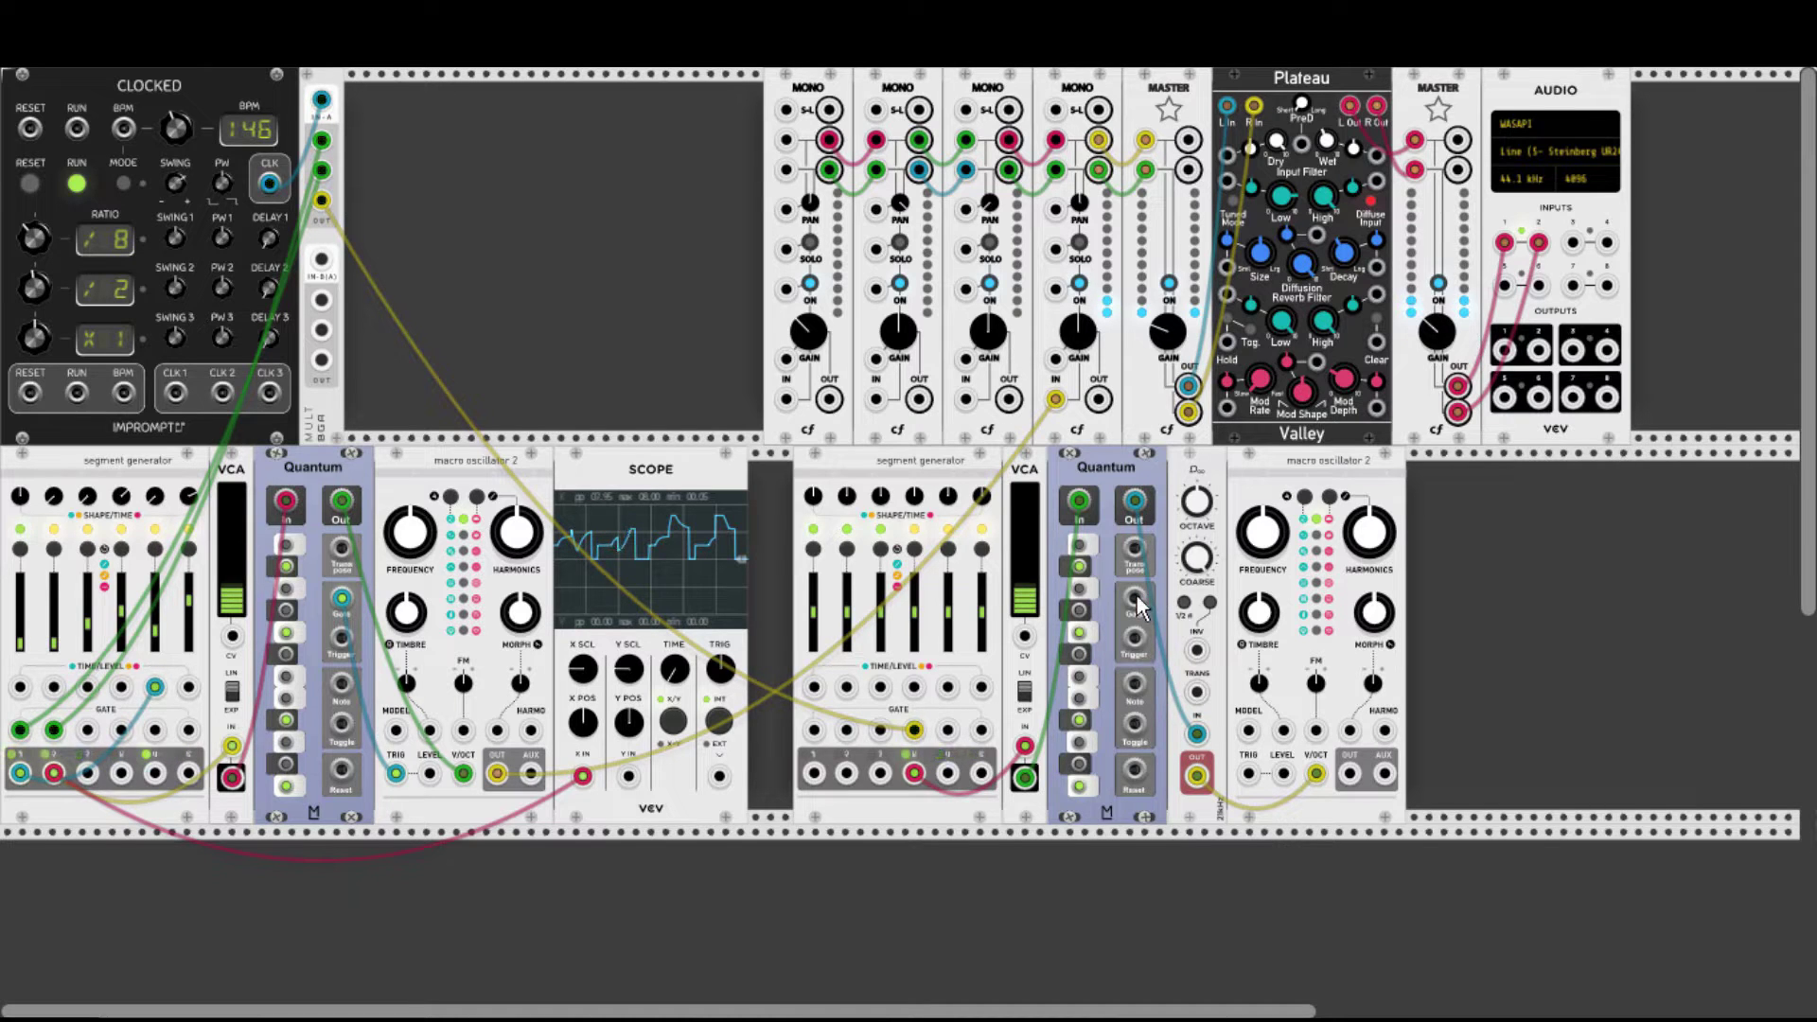
left_click_drag(1135, 598, 1251, 781)
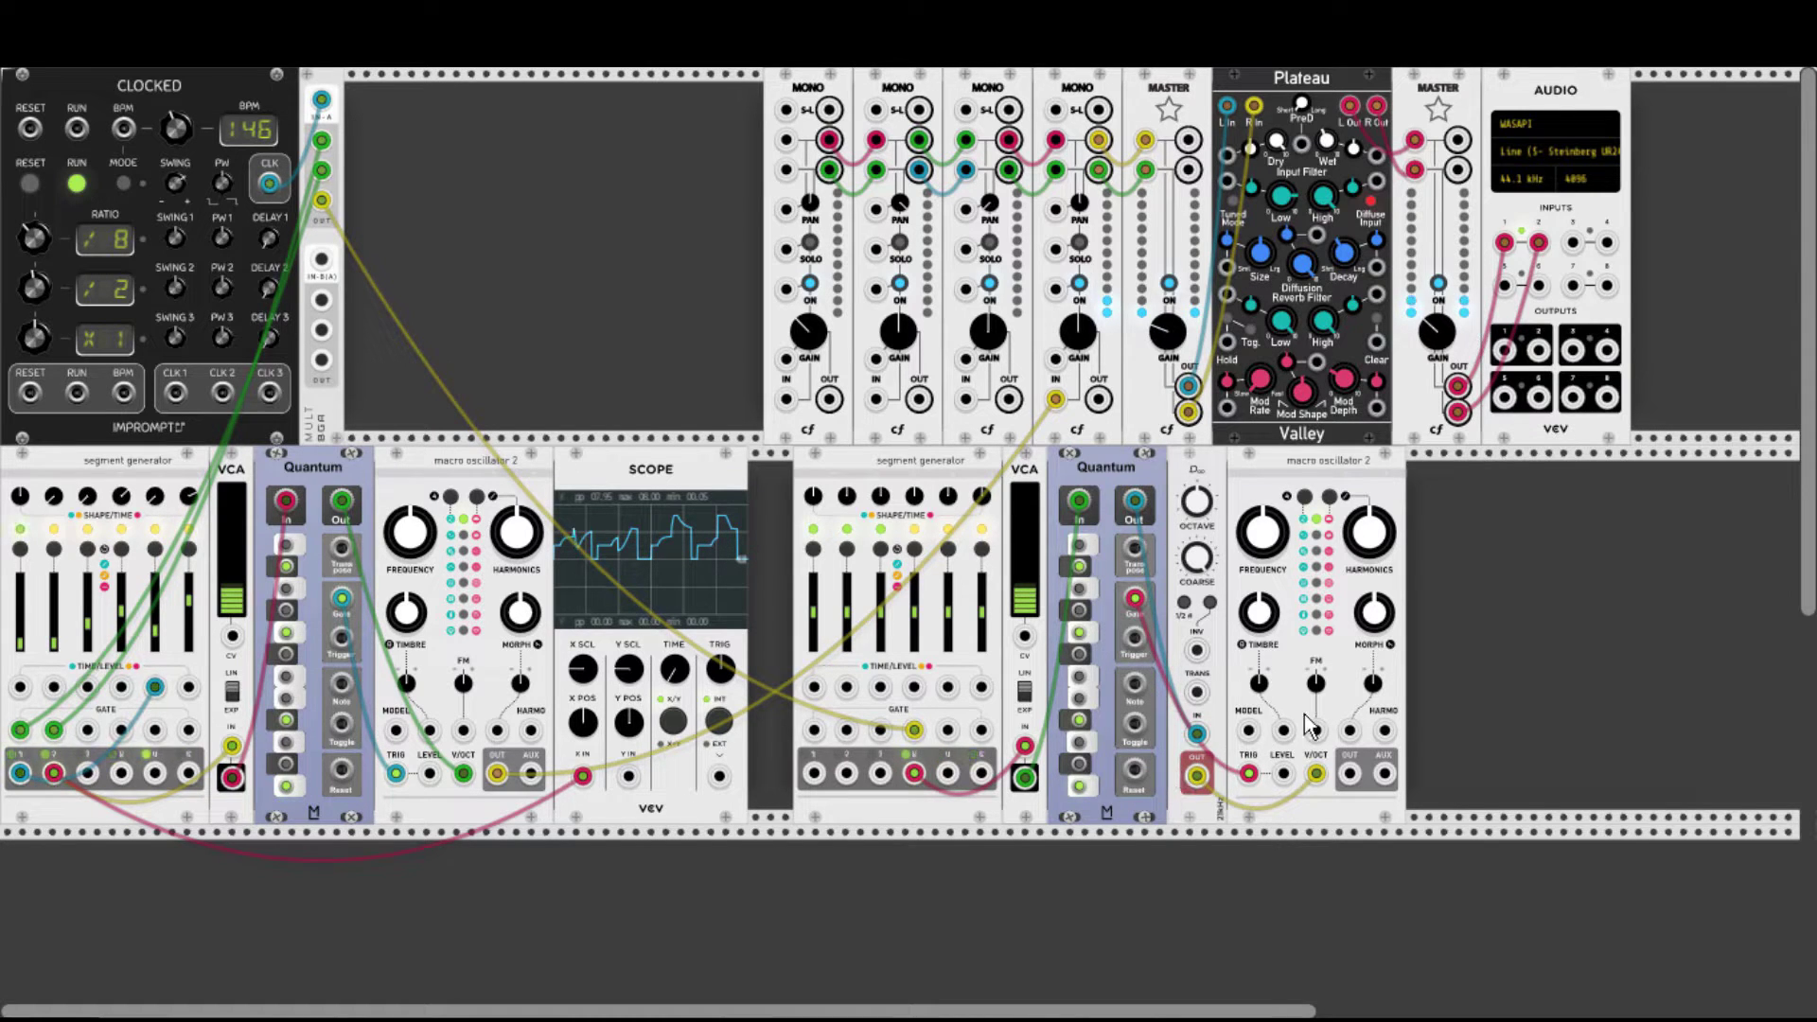
left_click_drag(1354, 773, 967, 400)
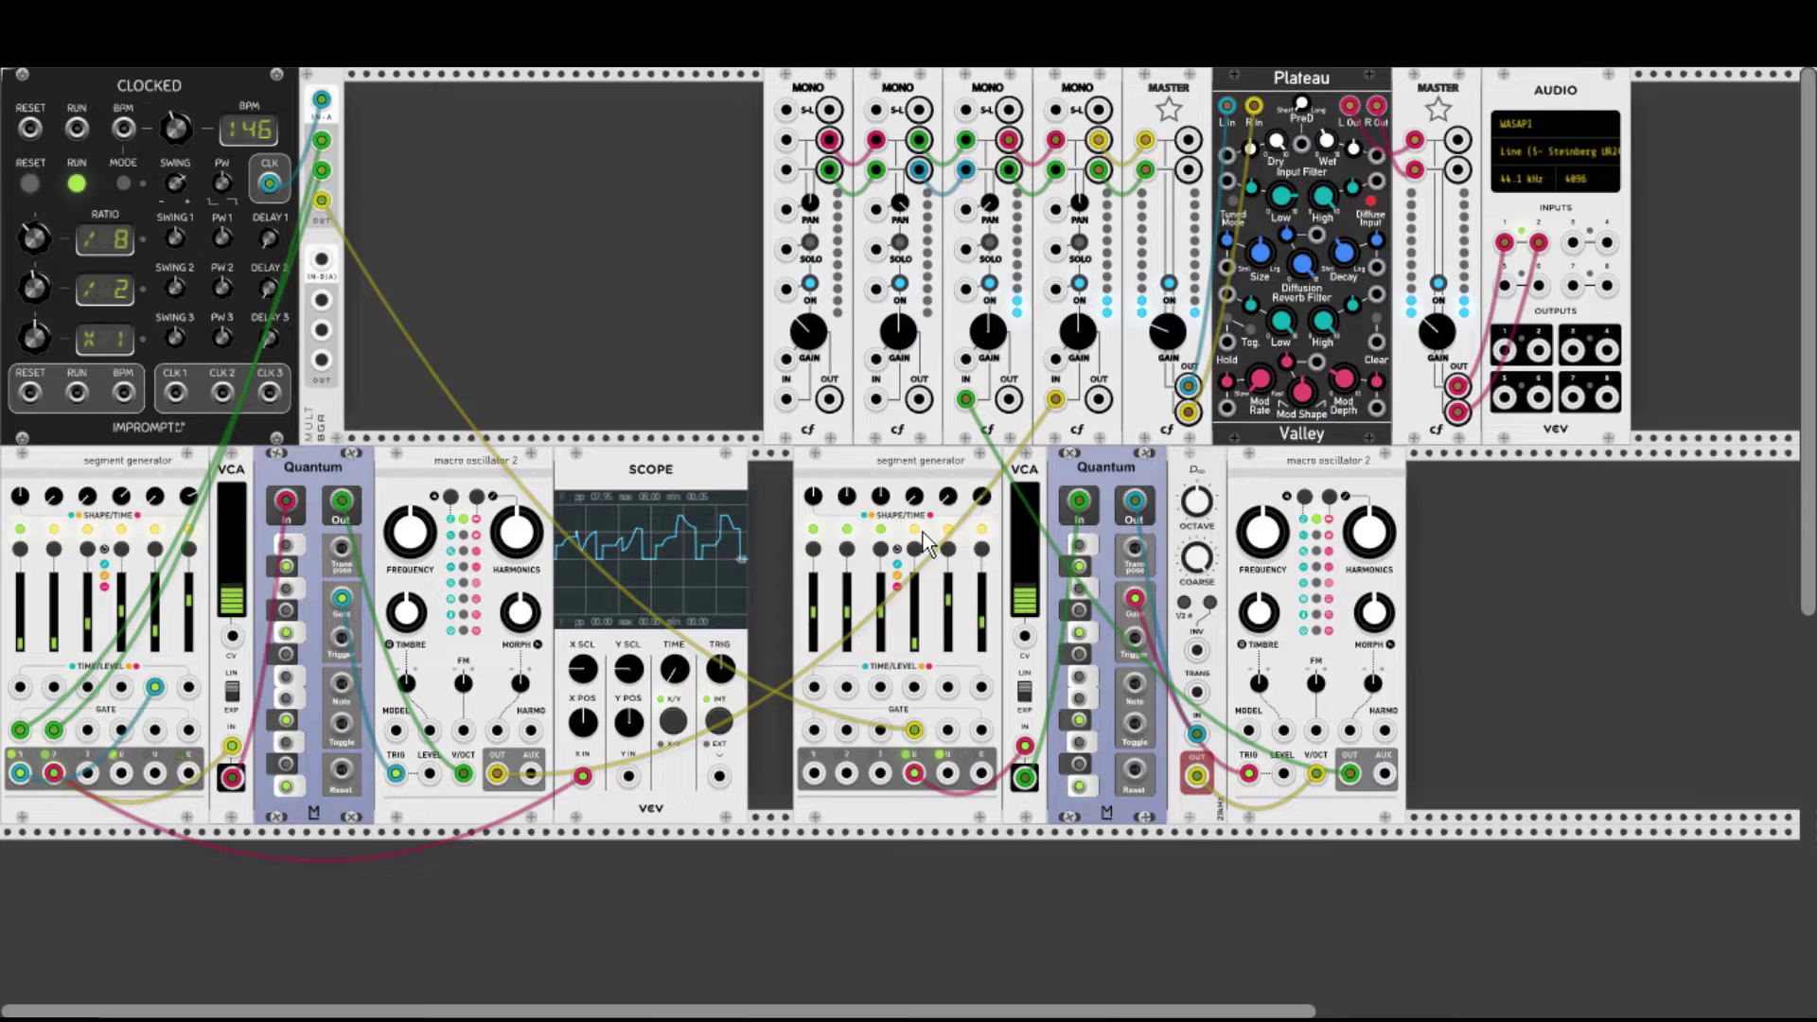
Cable Scope Y IN to the second segment generator's output and loop its first output into its inputs.
left_click_drag(629, 777, 914, 779)
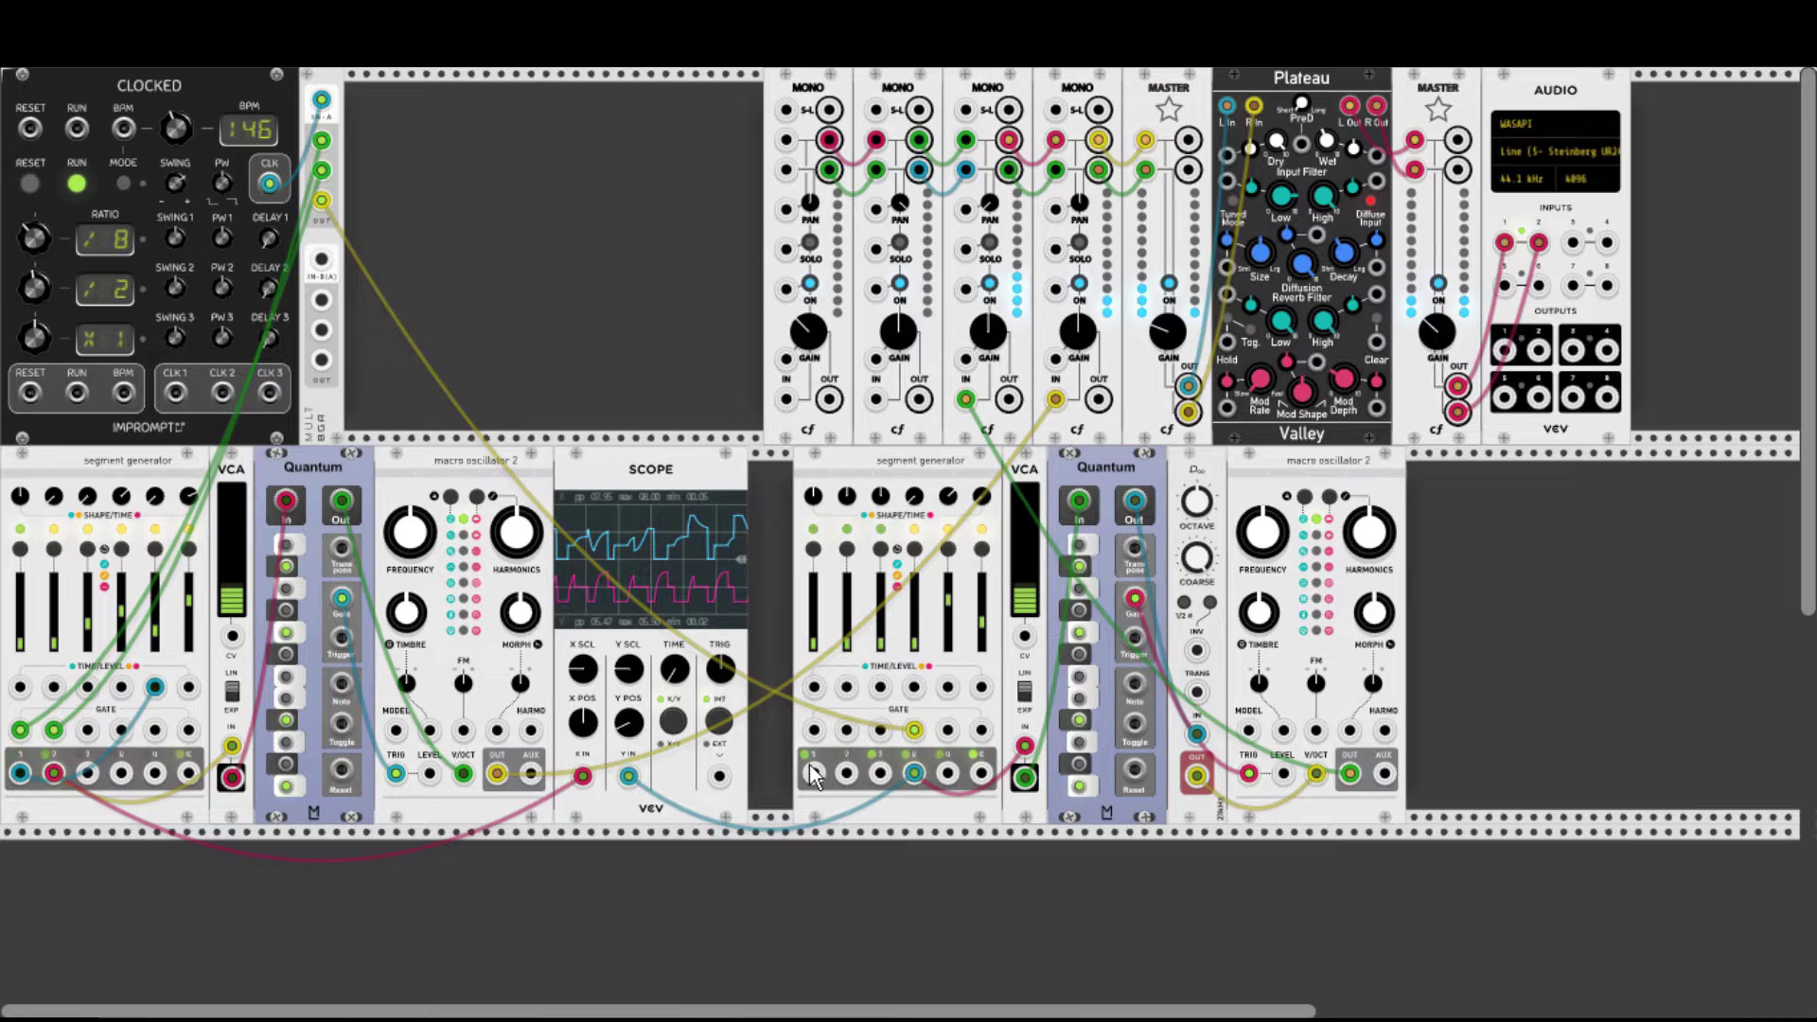
left_click_drag(813, 773, 982, 687)
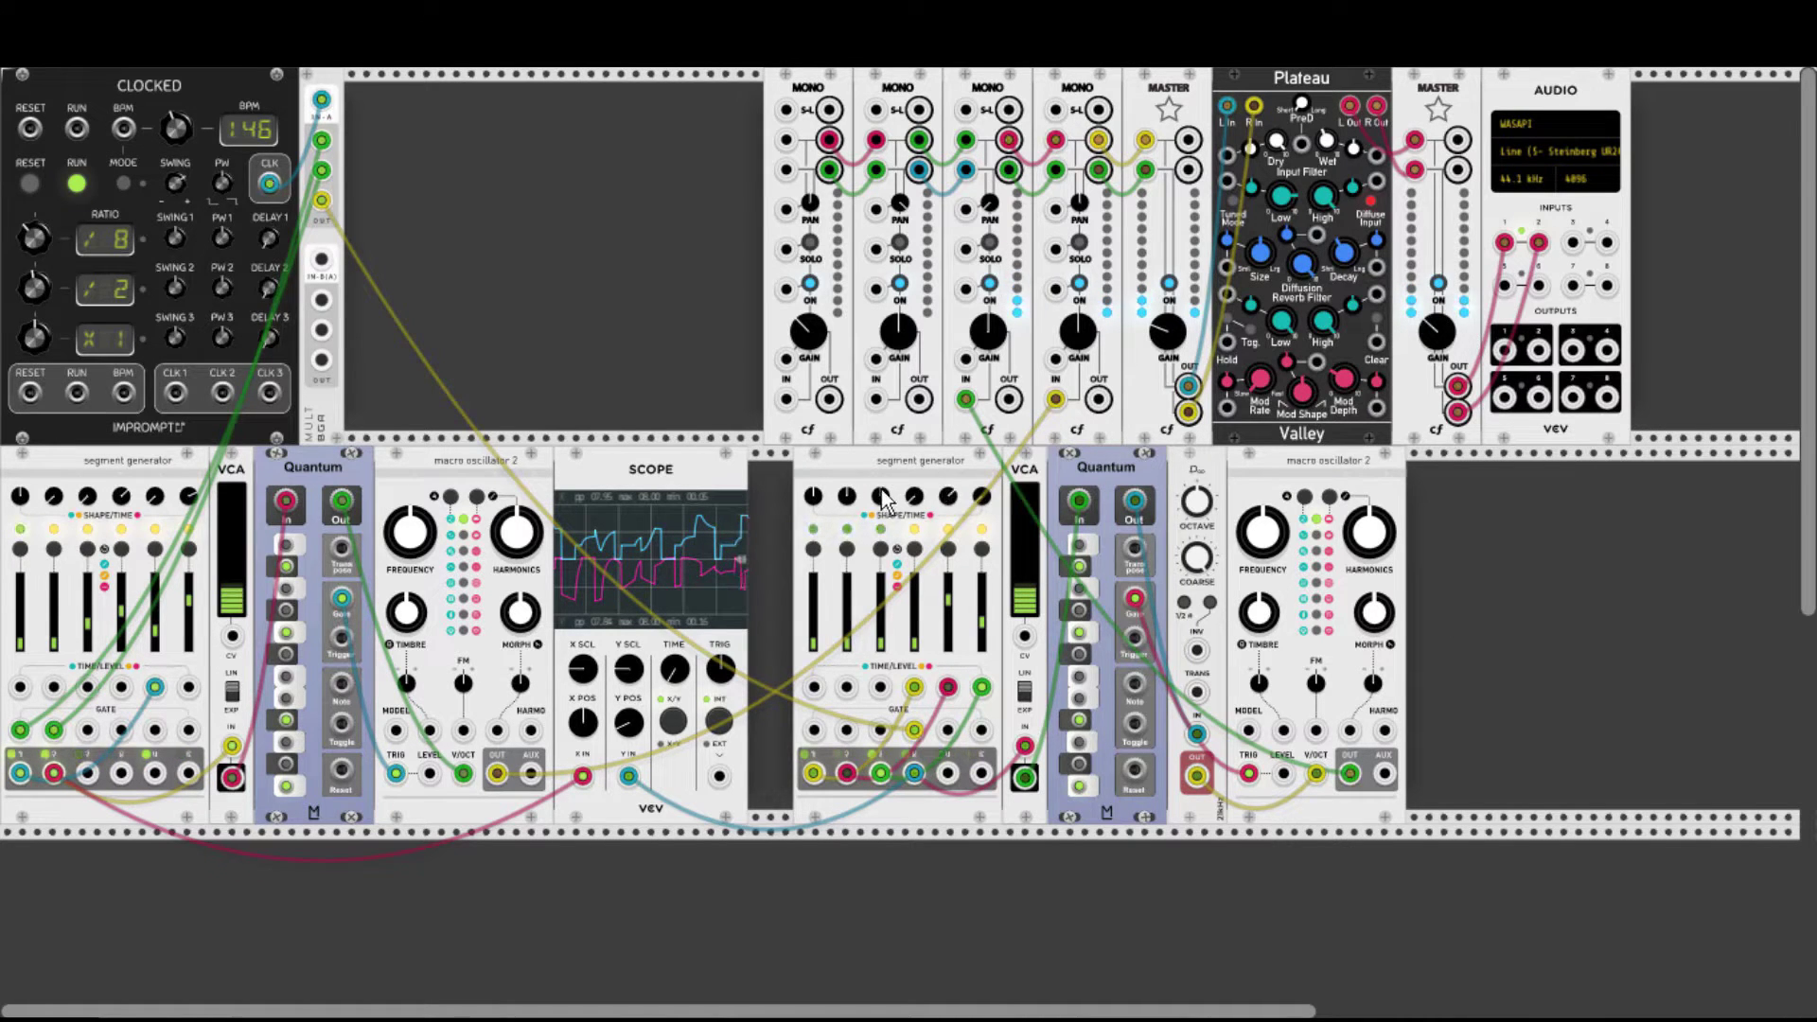
Copy the segment generator and VCA into the lower row, side by side.
key("ctrl+d")
key("ctrl+d")
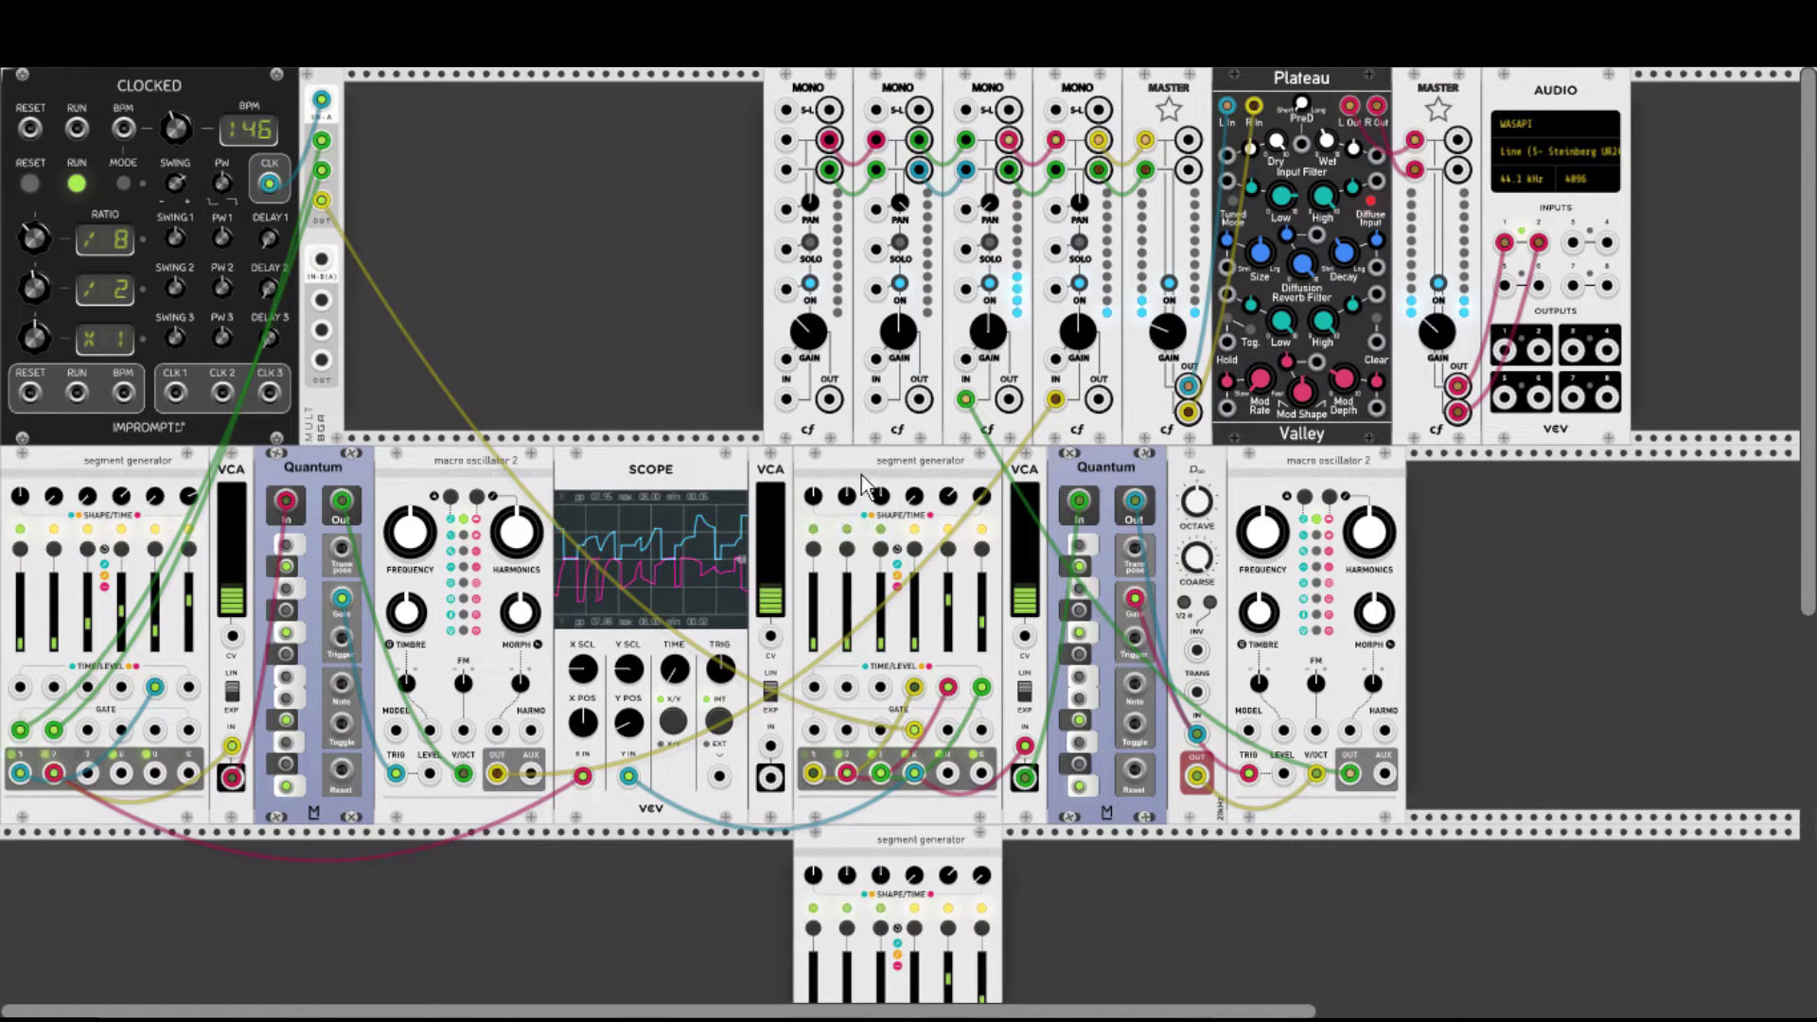
scroll(867, 640, "down", 3)
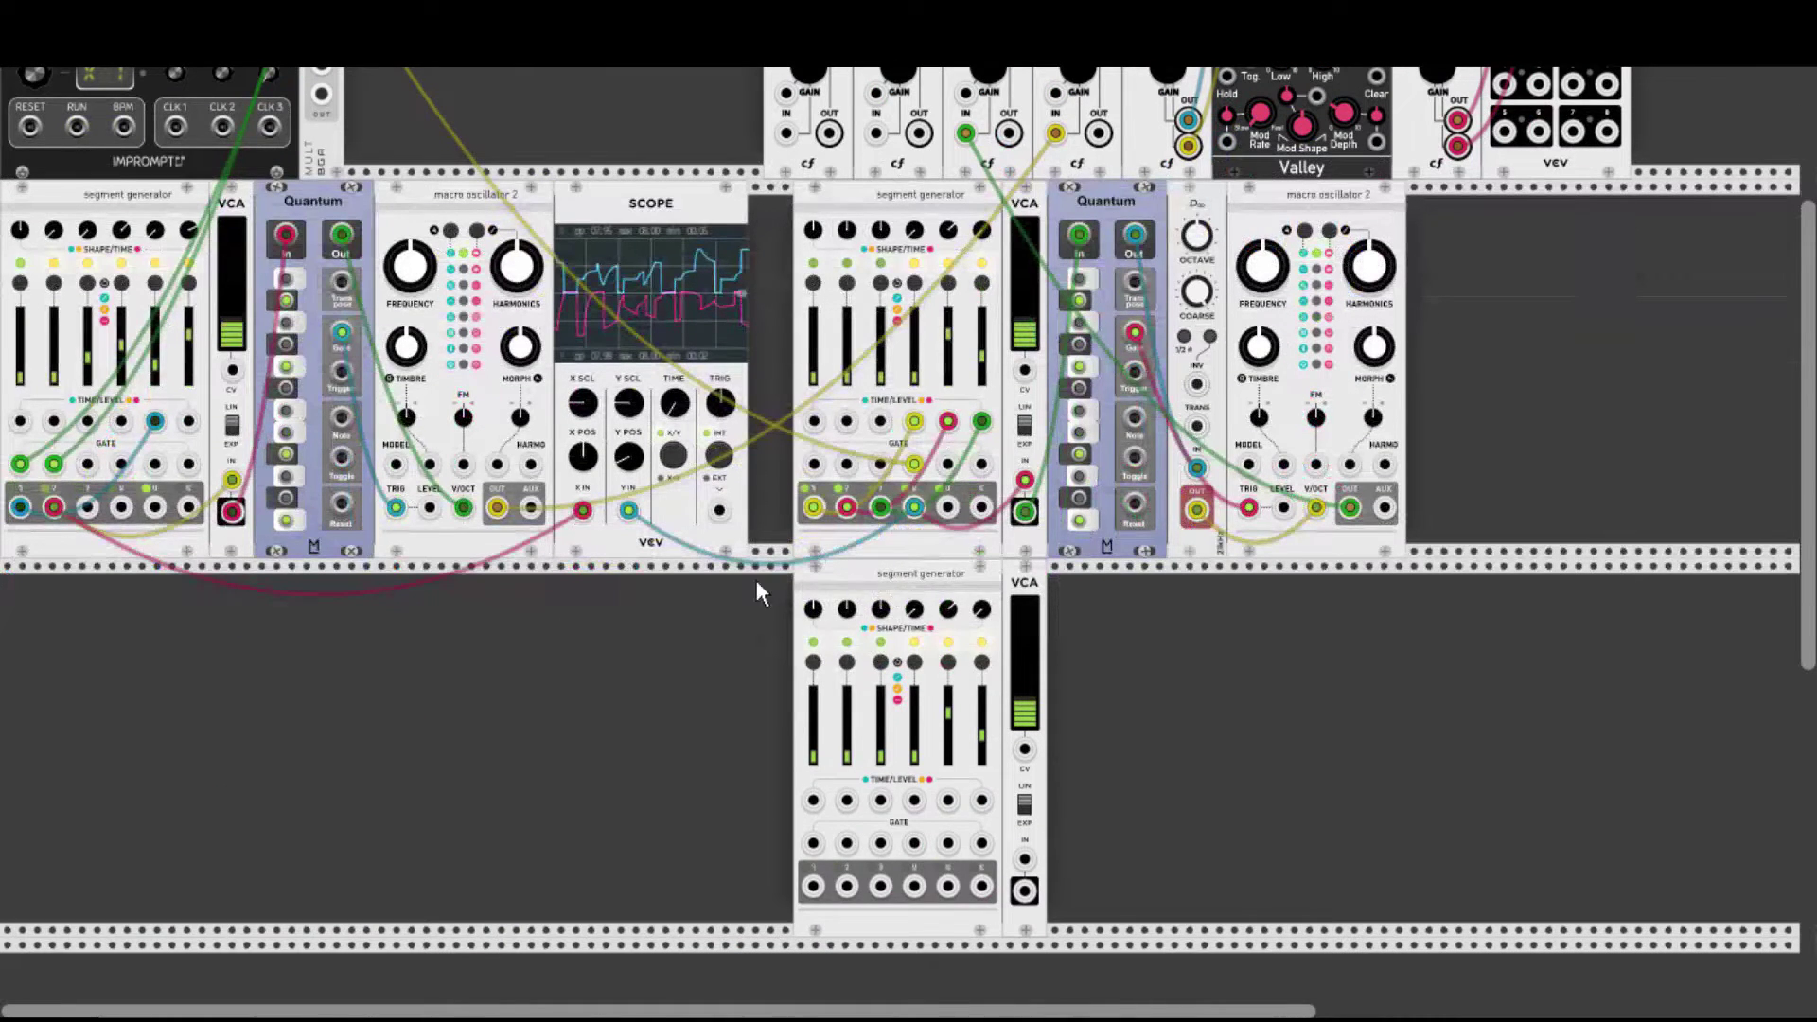
left_click_drag(842, 620, 44, 606)
left_click_drag(1025, 587, 231, 587)
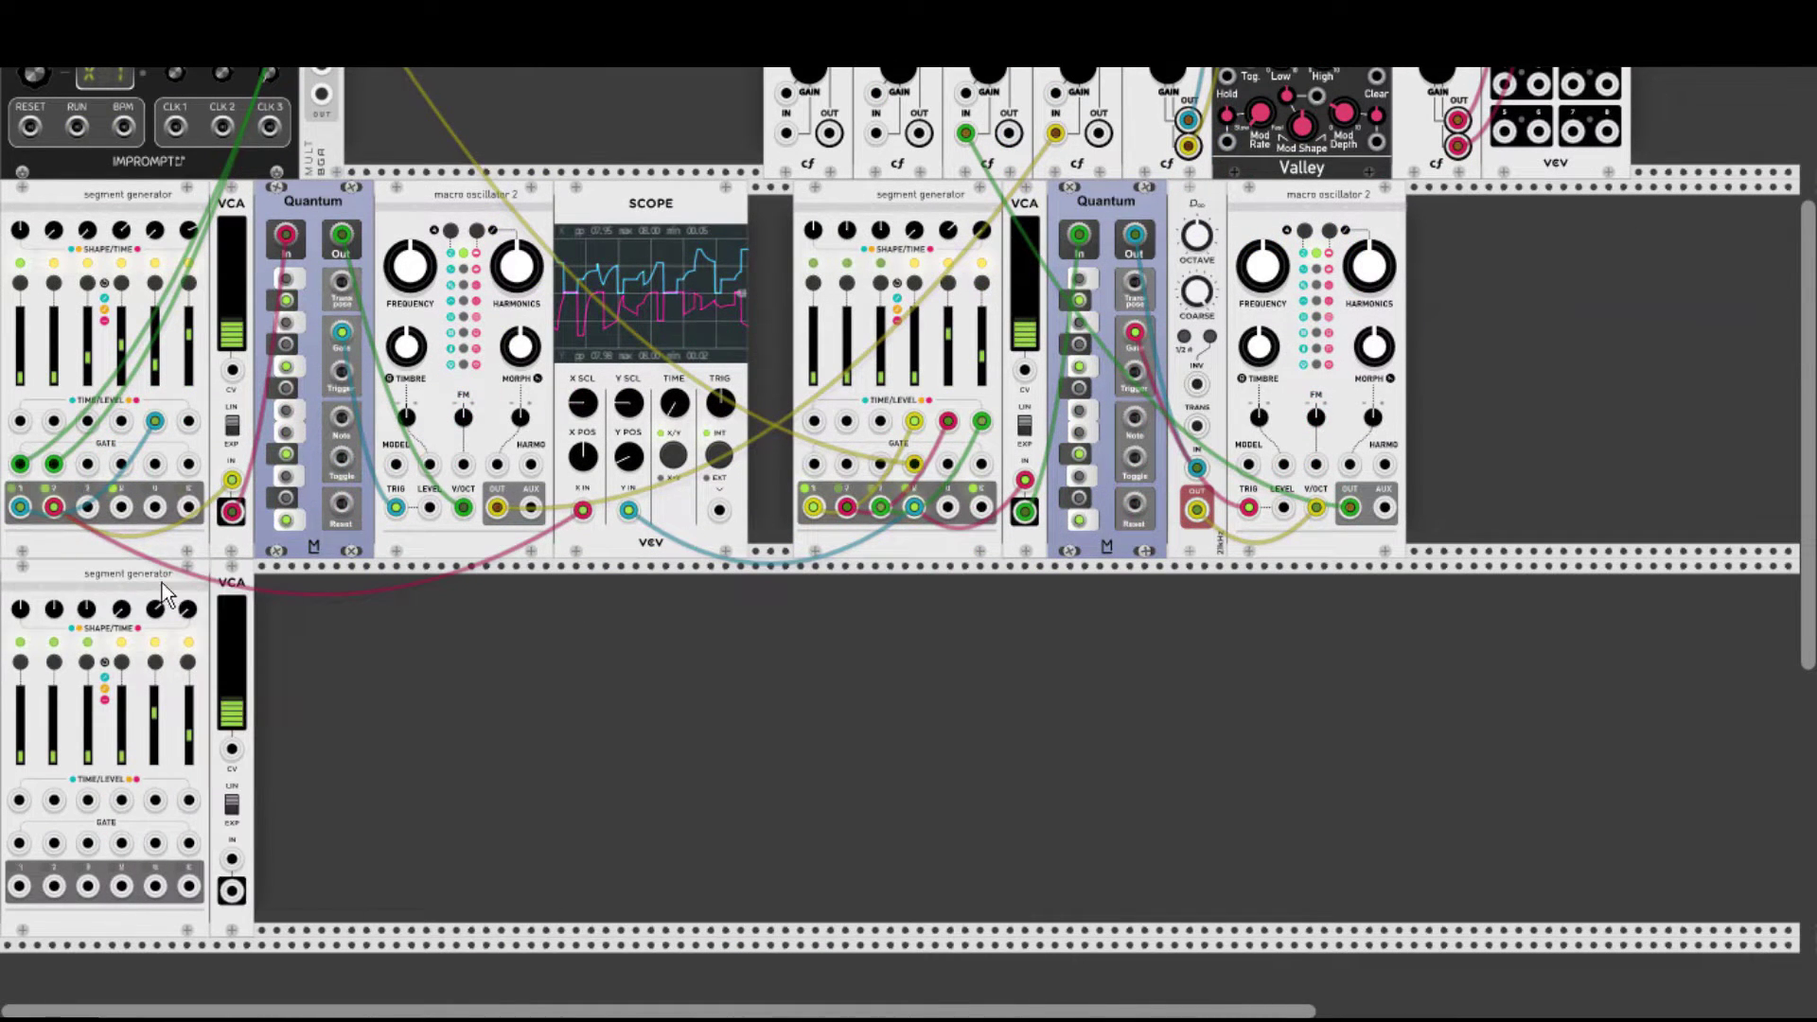
Duplicate Quantum, D∞ and macro oscillator 2 and line them up beside the new VCA.
key("ctrl+d")
left_click_drag(1480, 188, 331, 566)
key("ctrl+d")
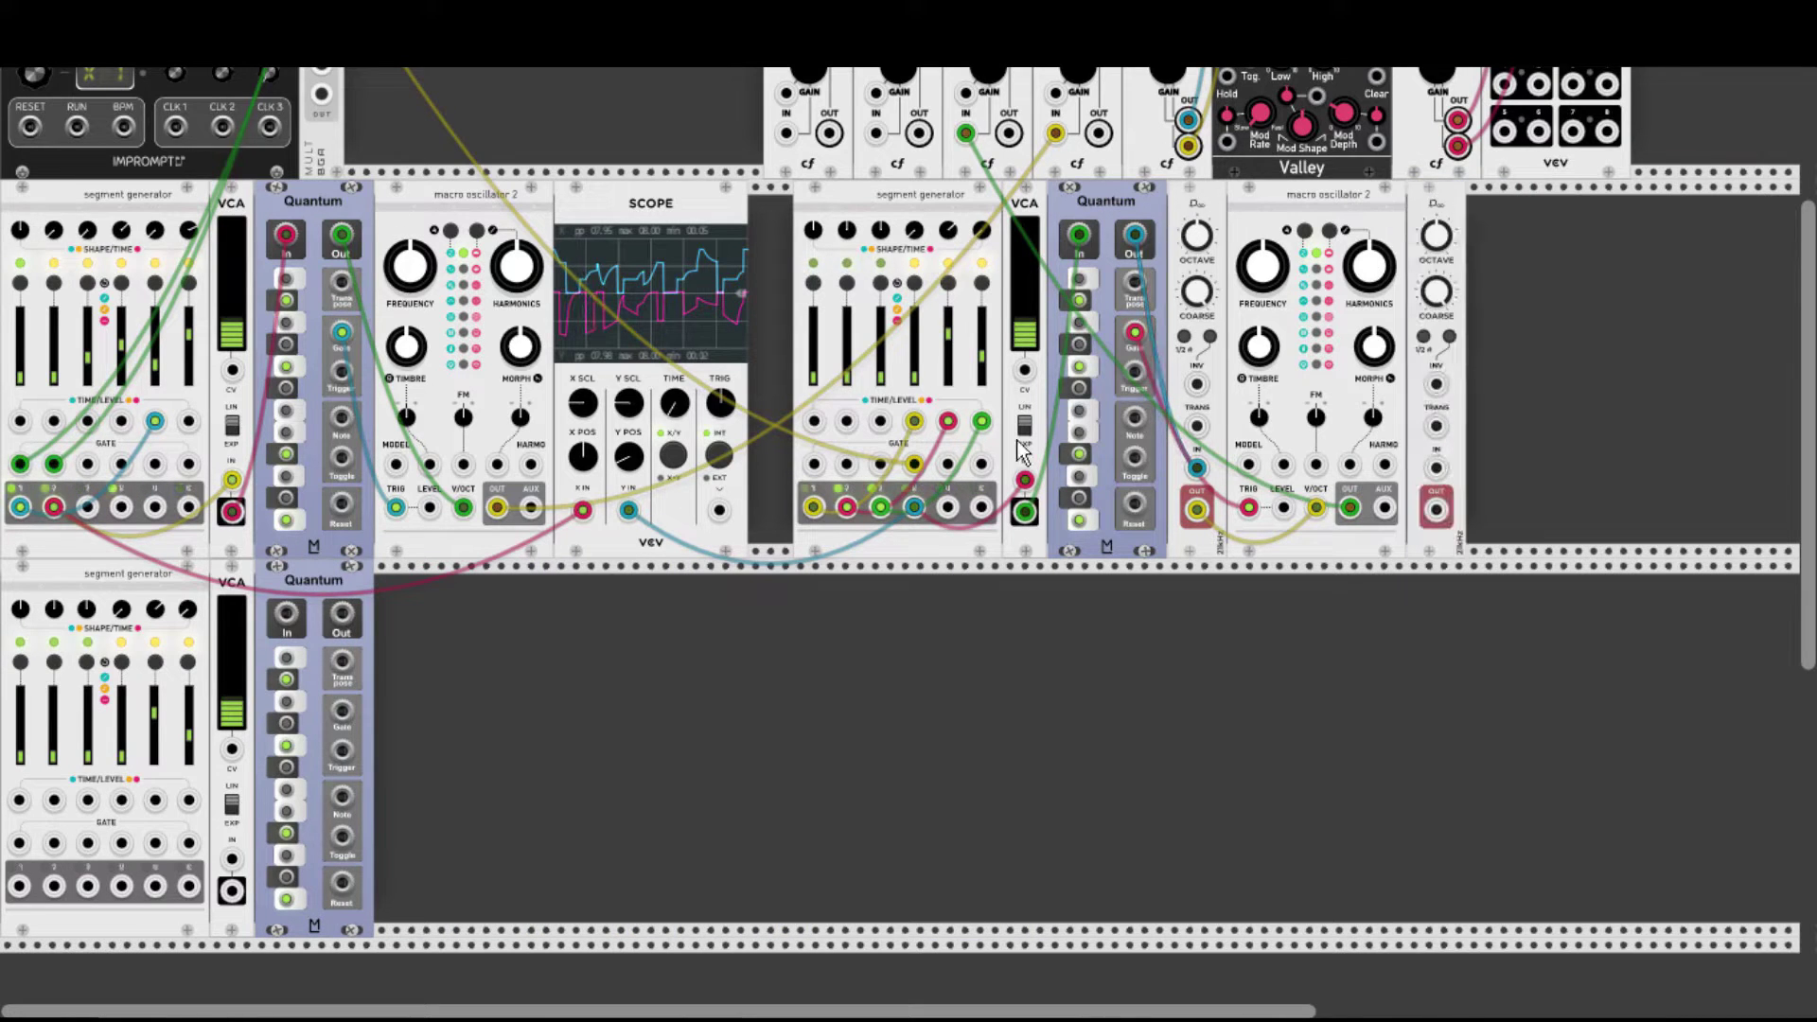
left_click_drag(1435, 194, 337, 570)
key("ctrl+d")
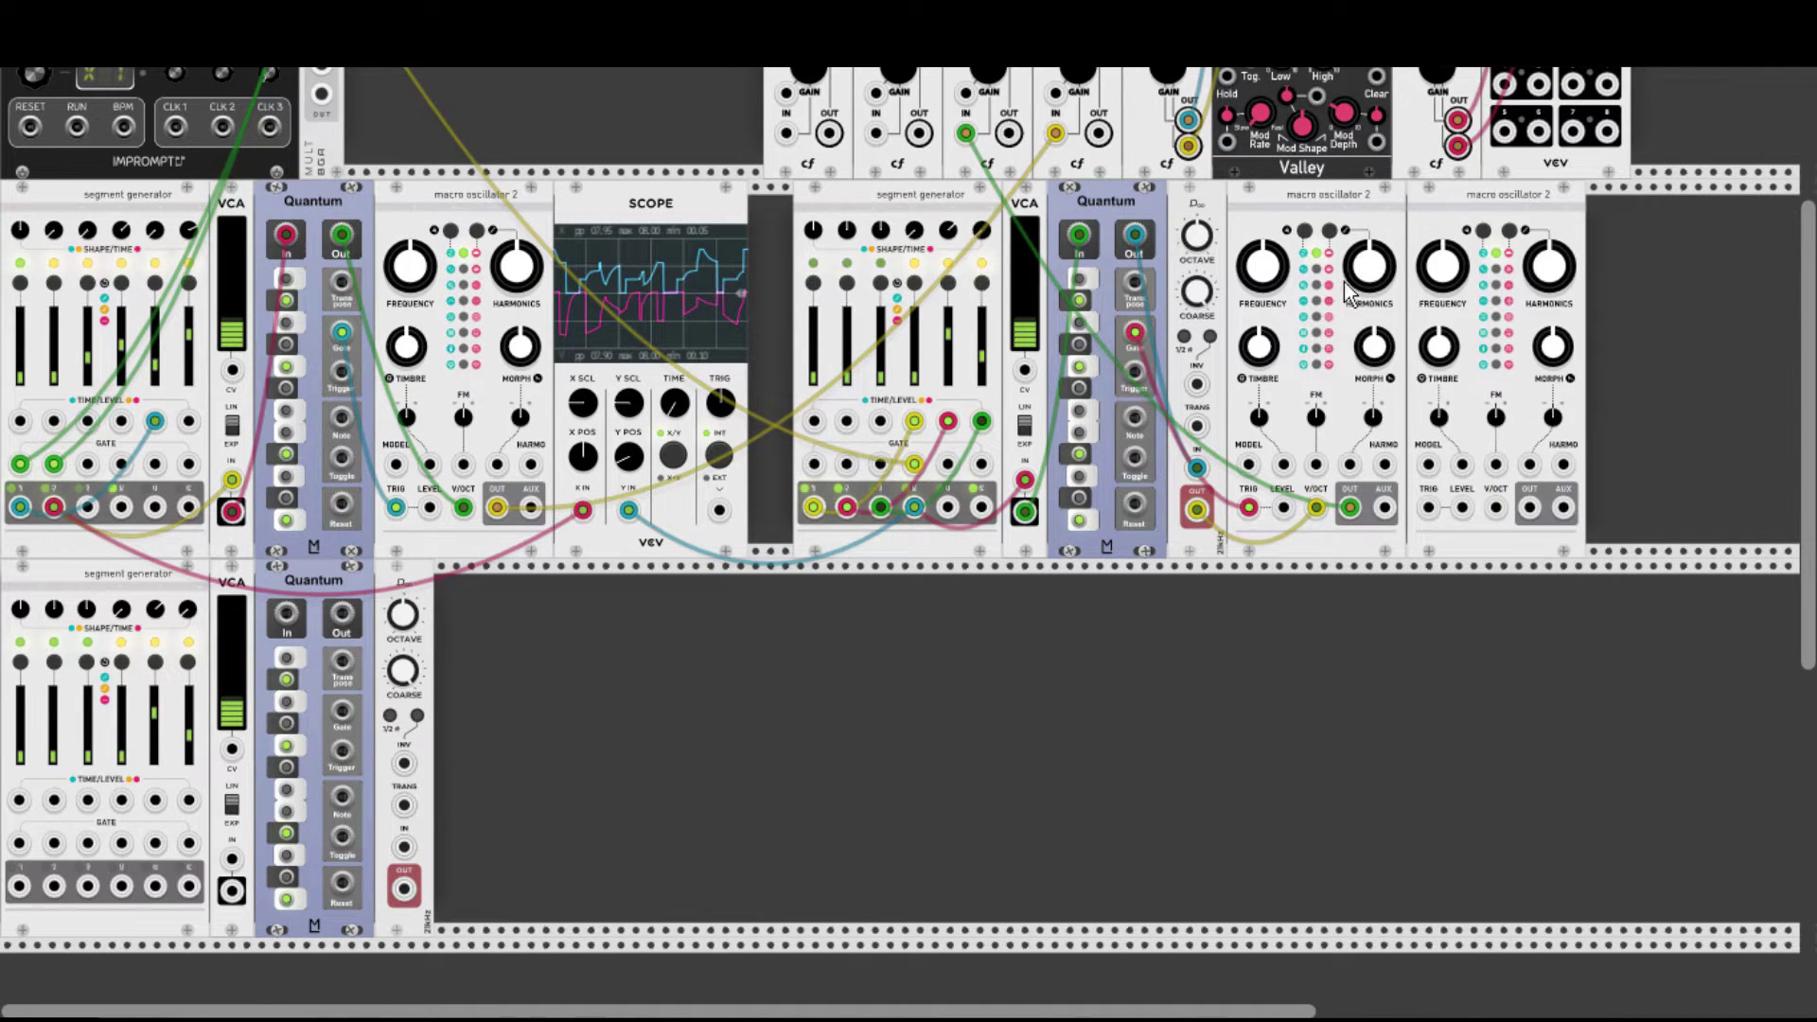
left_click_drag(1429, 269, 458, 648)
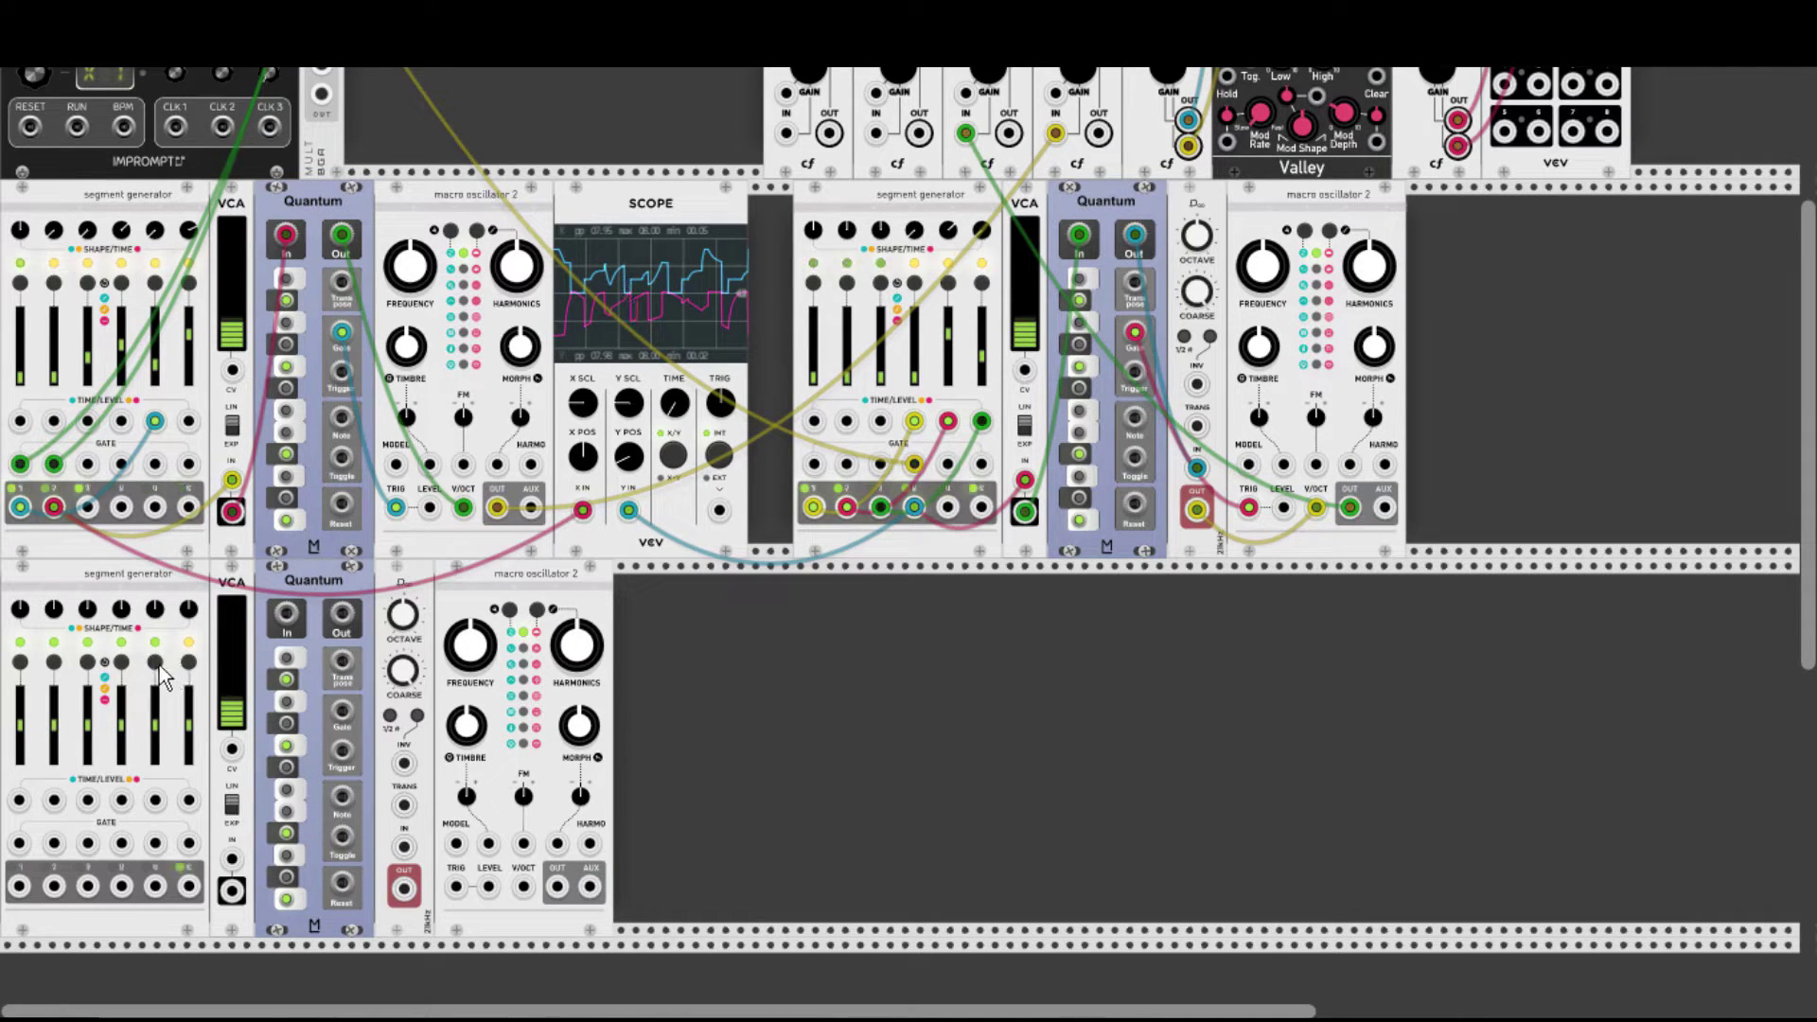
left_click(86, 661)
left_click(54, 662)
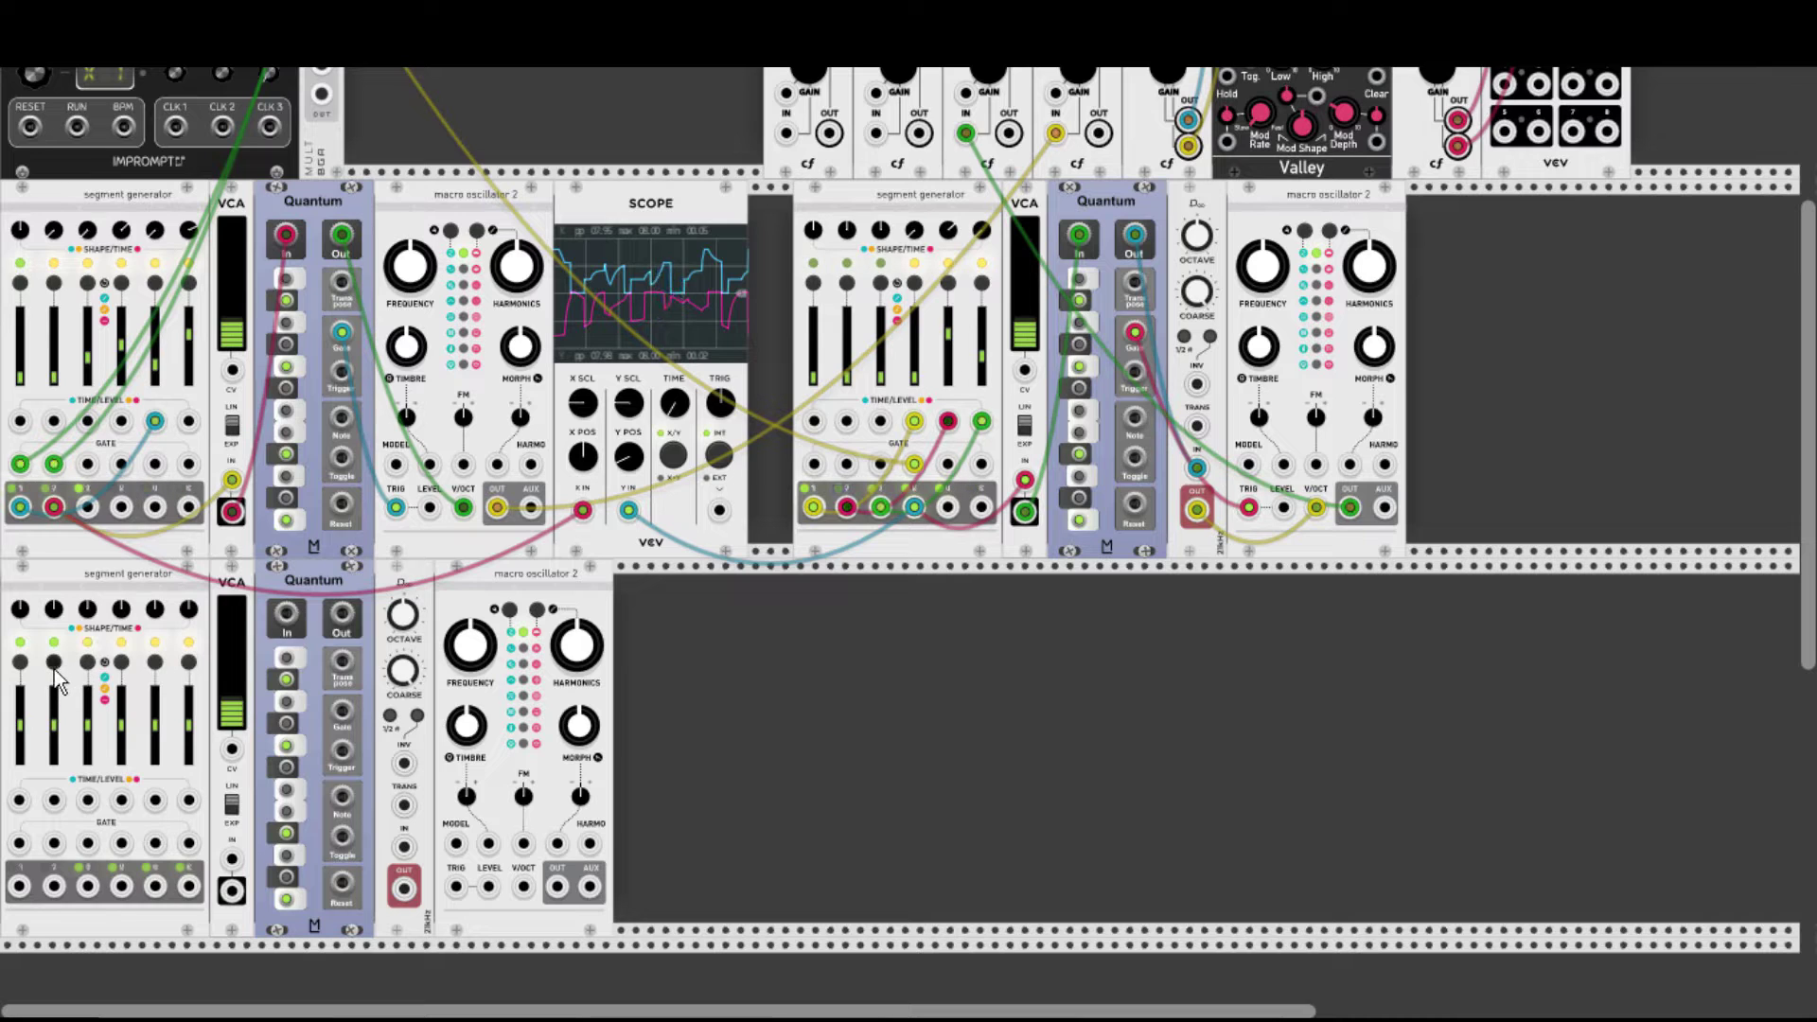
left_click(21, 658)
left_click_drag(20, 618, 20, 627)
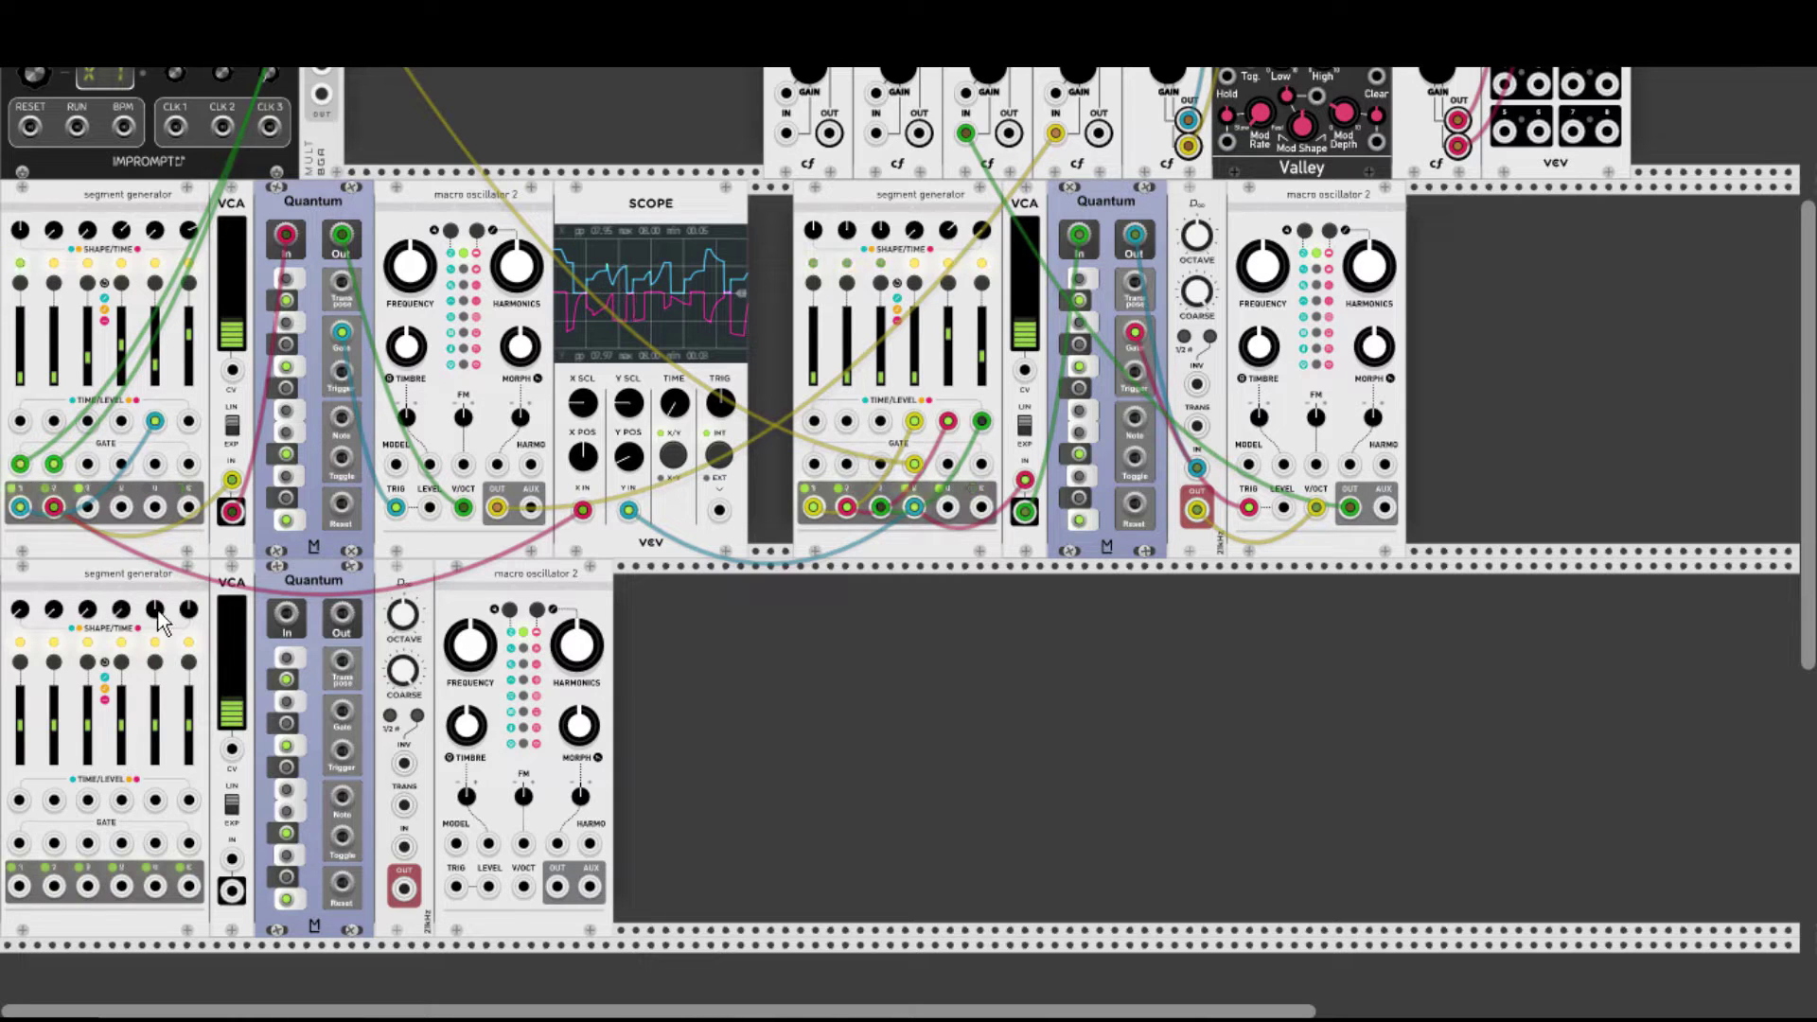
left_click_drag(191, 611, 190, 605)
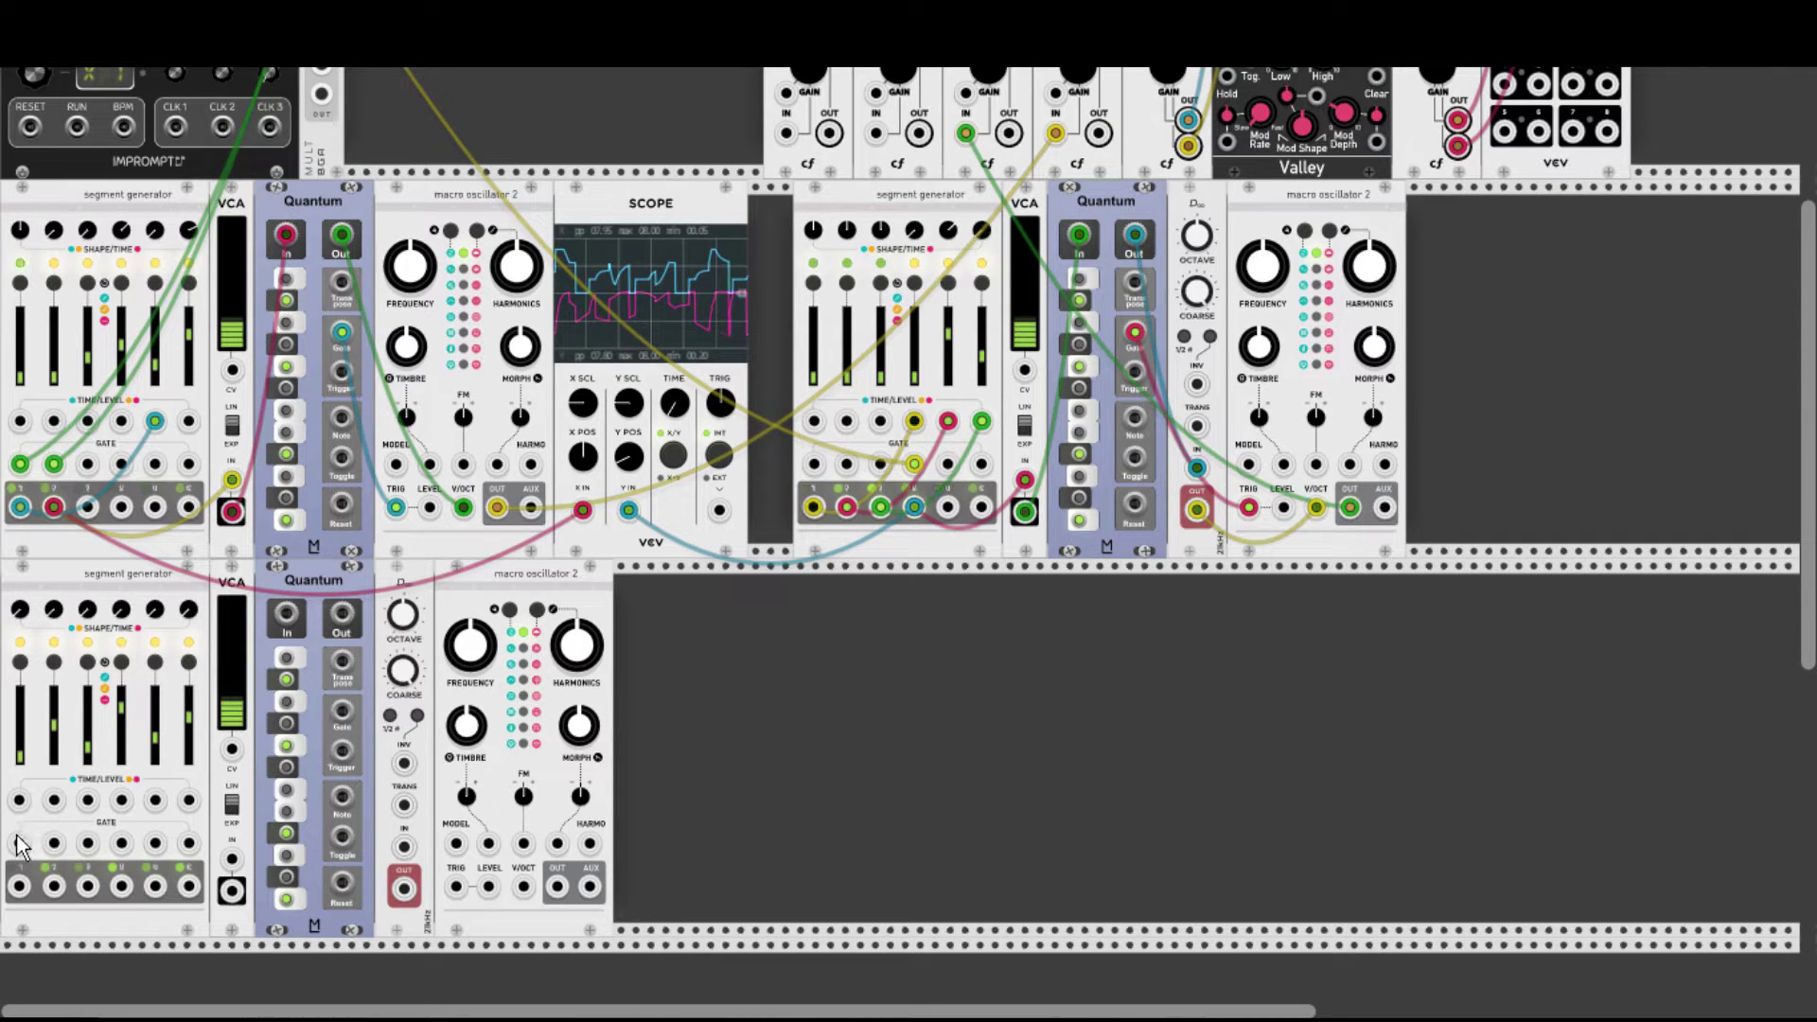
left_click_drag(19, 842, 322, 288)
Cable the lower segment generator's output into its VCA and set the third voice's COARSE pitch offset.
scroll(206, 573, "up", 5)
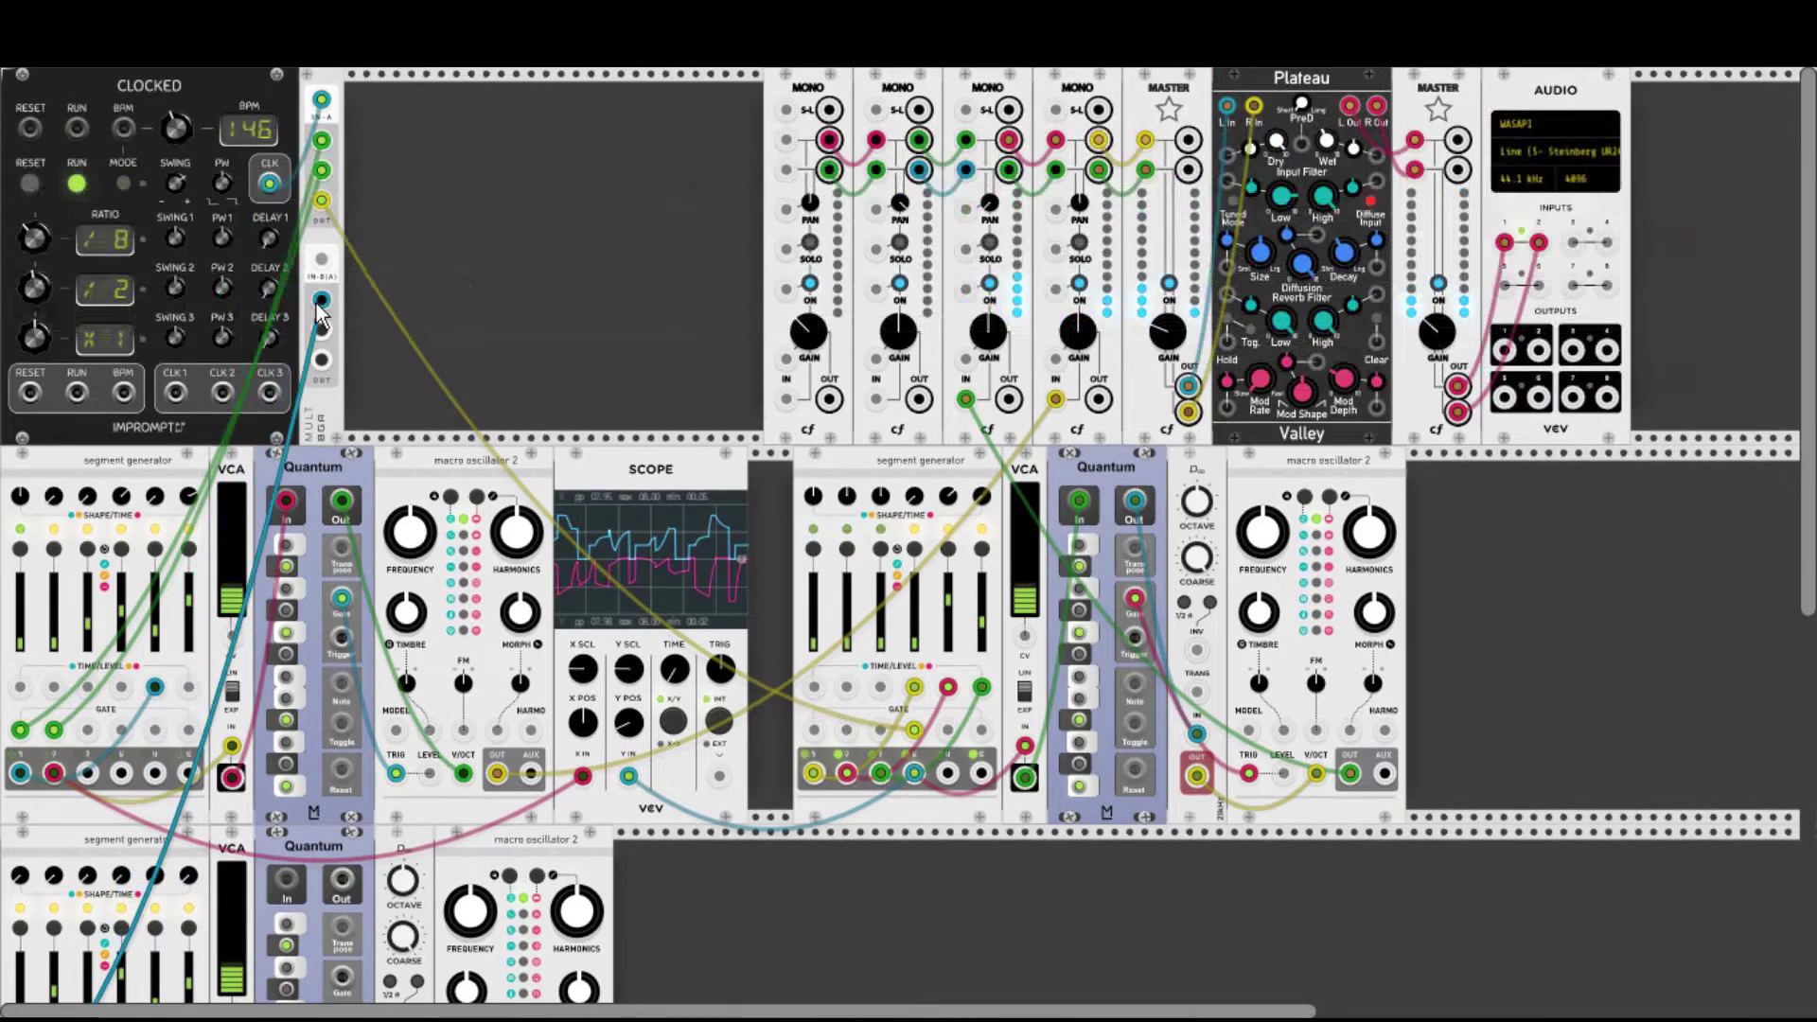
scroll(275, 352, "down", 4)
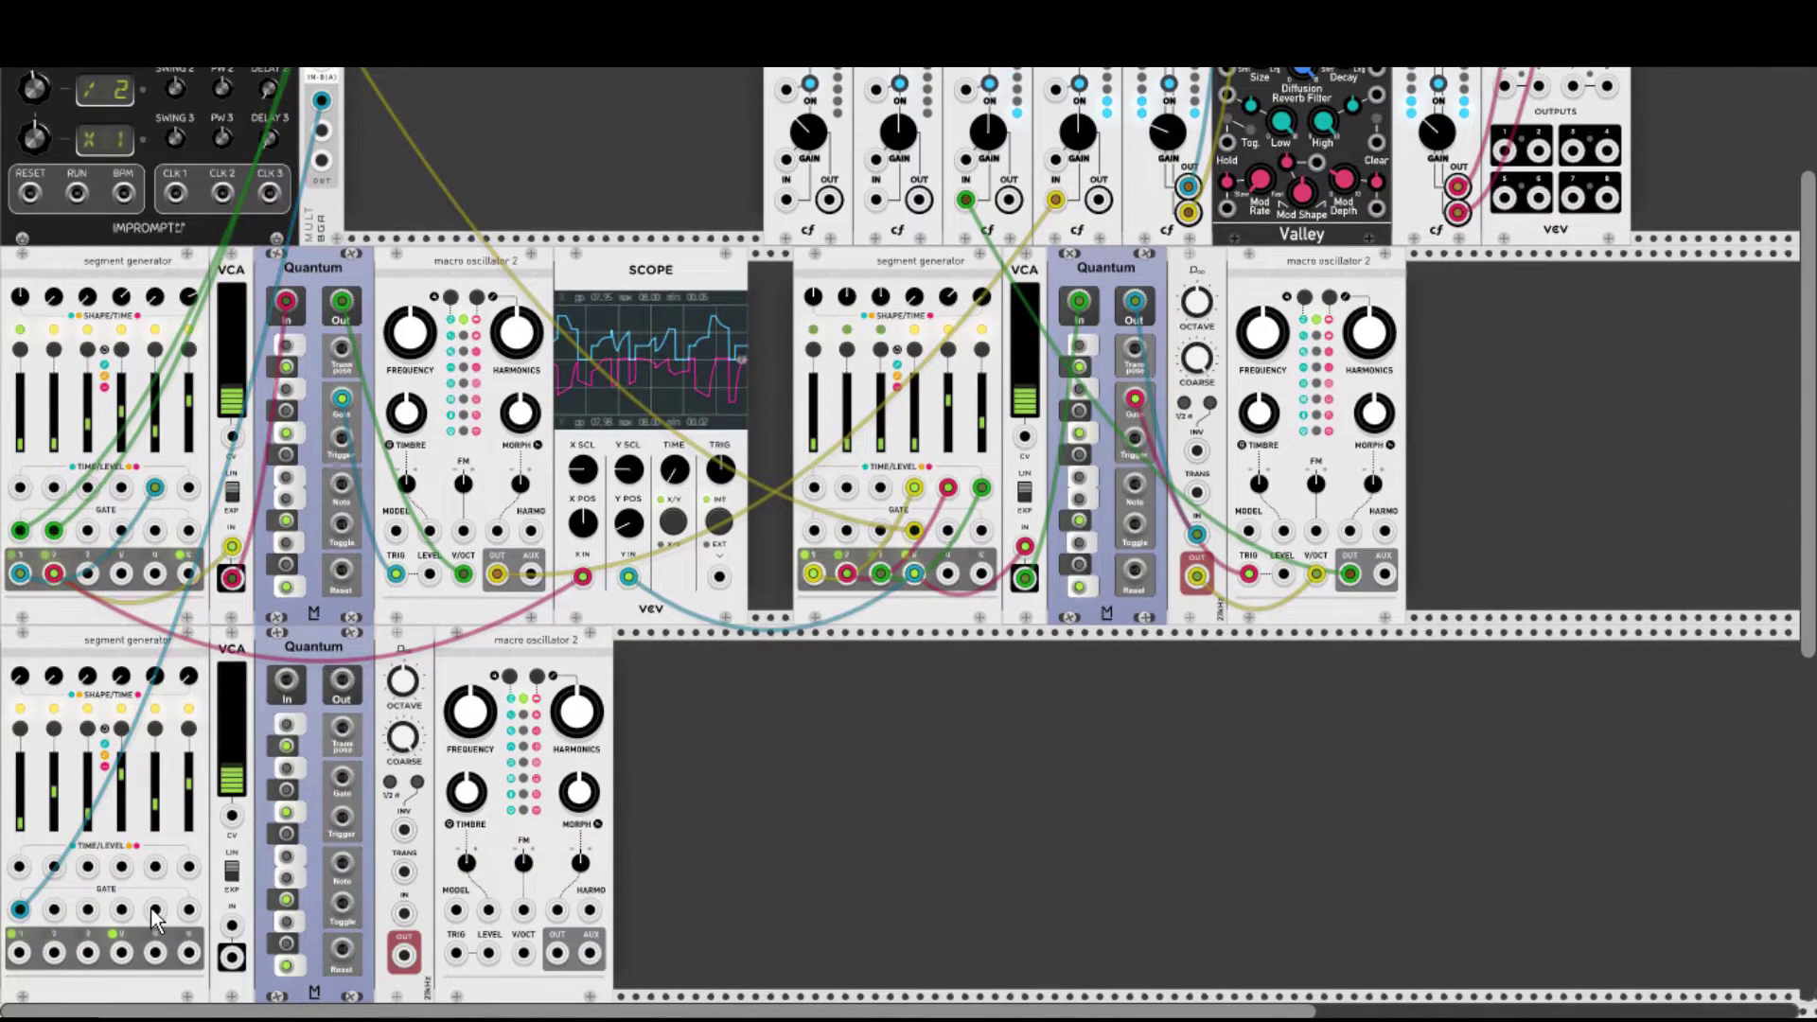
scroll(269, 838, "down", 1)
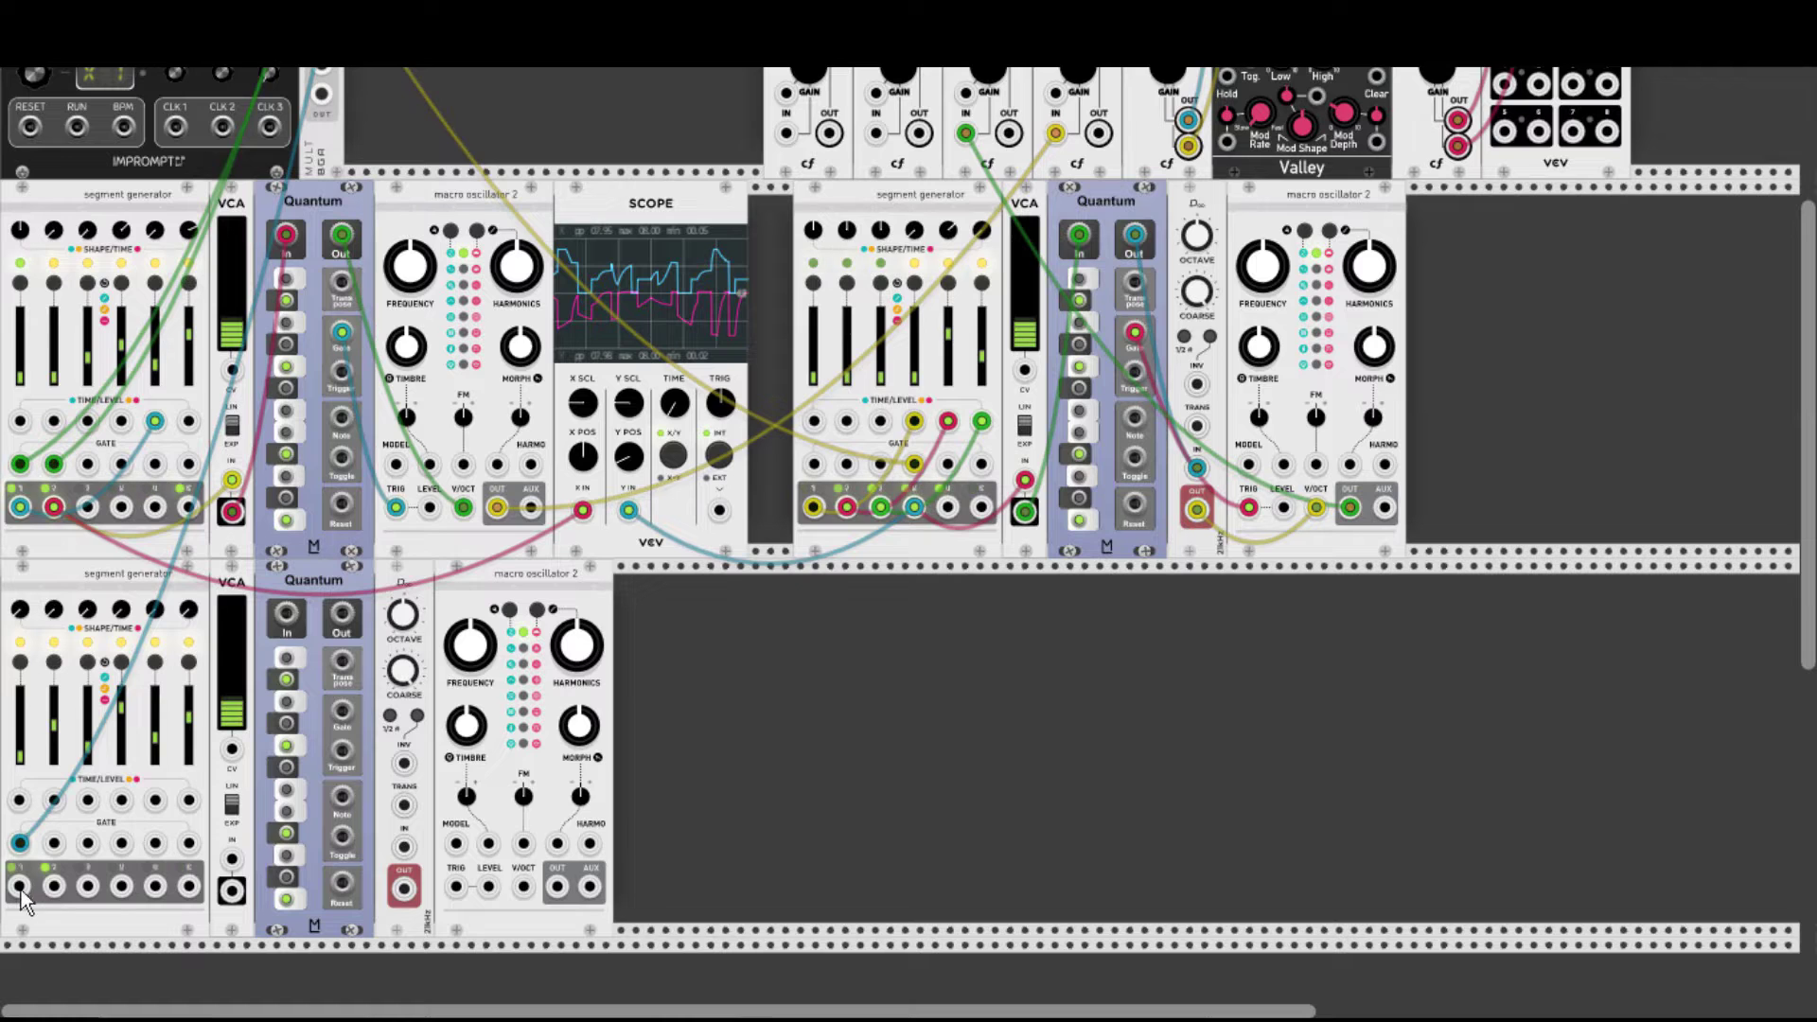
left_click_drag(19, 886, 404, 848)
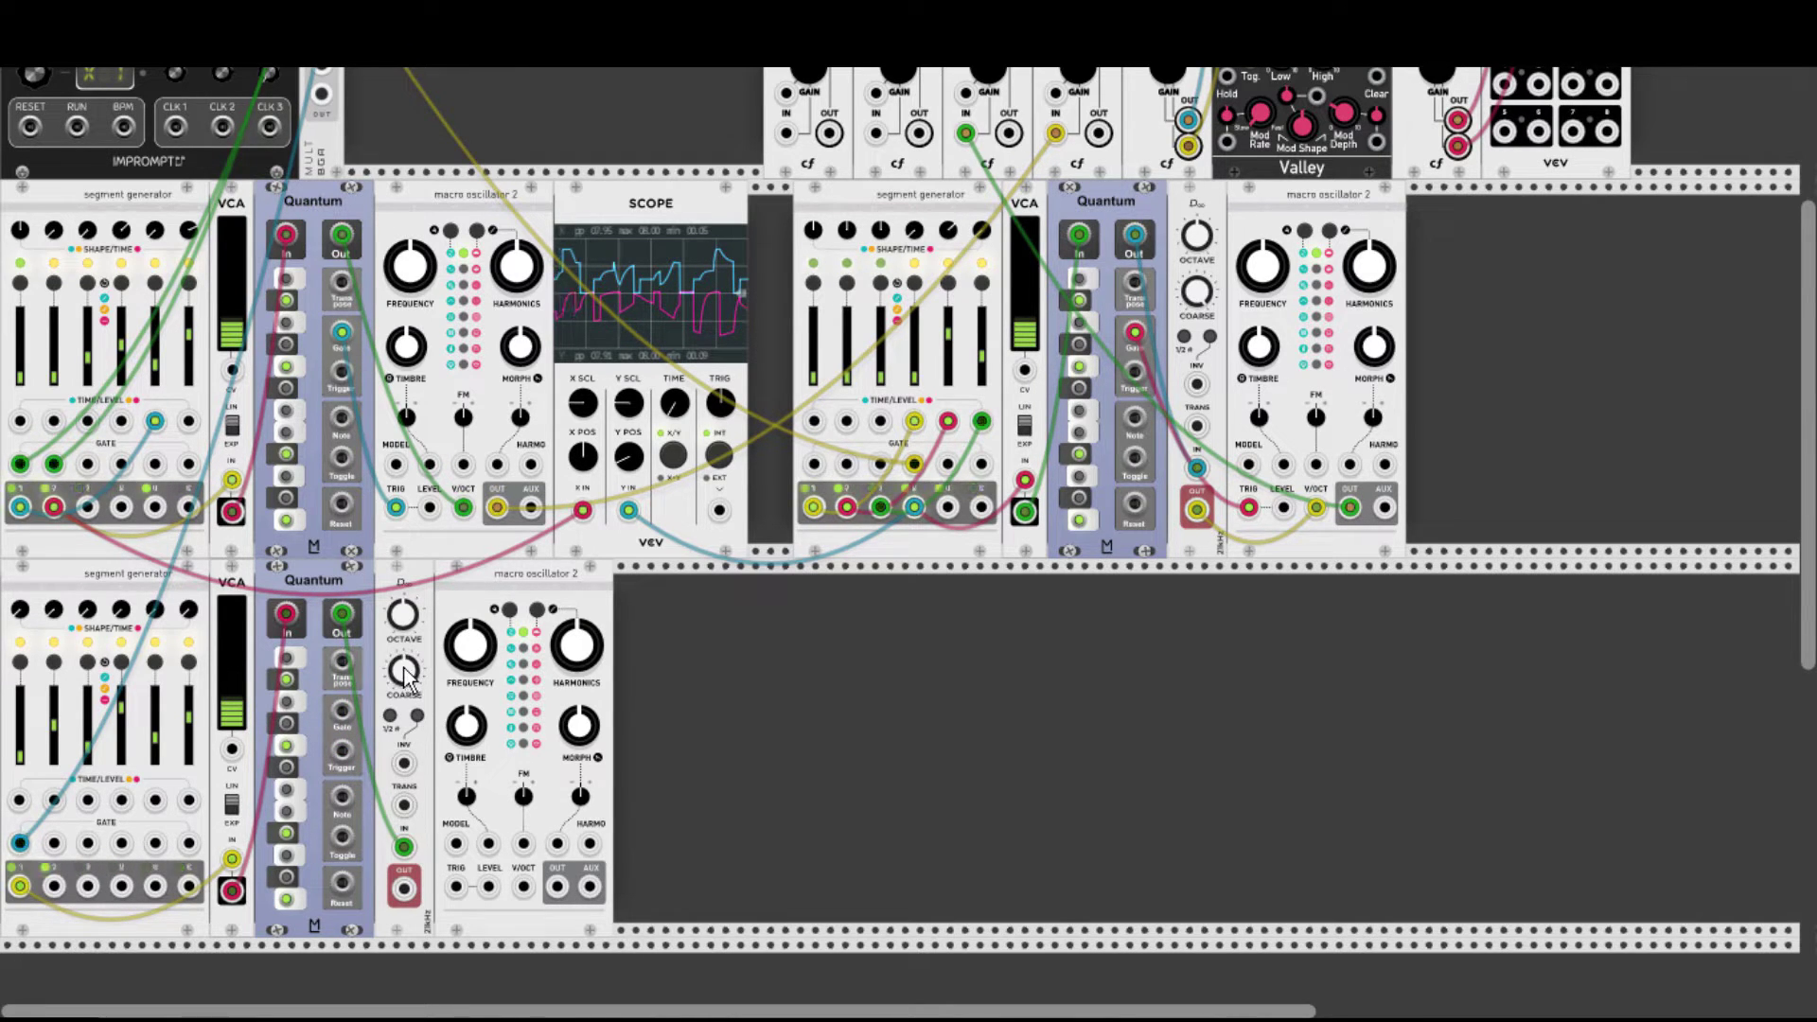
left_click_drag(412, 681, 410, 668)
Route the shifted pitch to macro oscillator 2's V/OCT, its OUT to the mixer, and Quantum's gate to TRIG.
left_click_drag(401, 889, 526, 890)
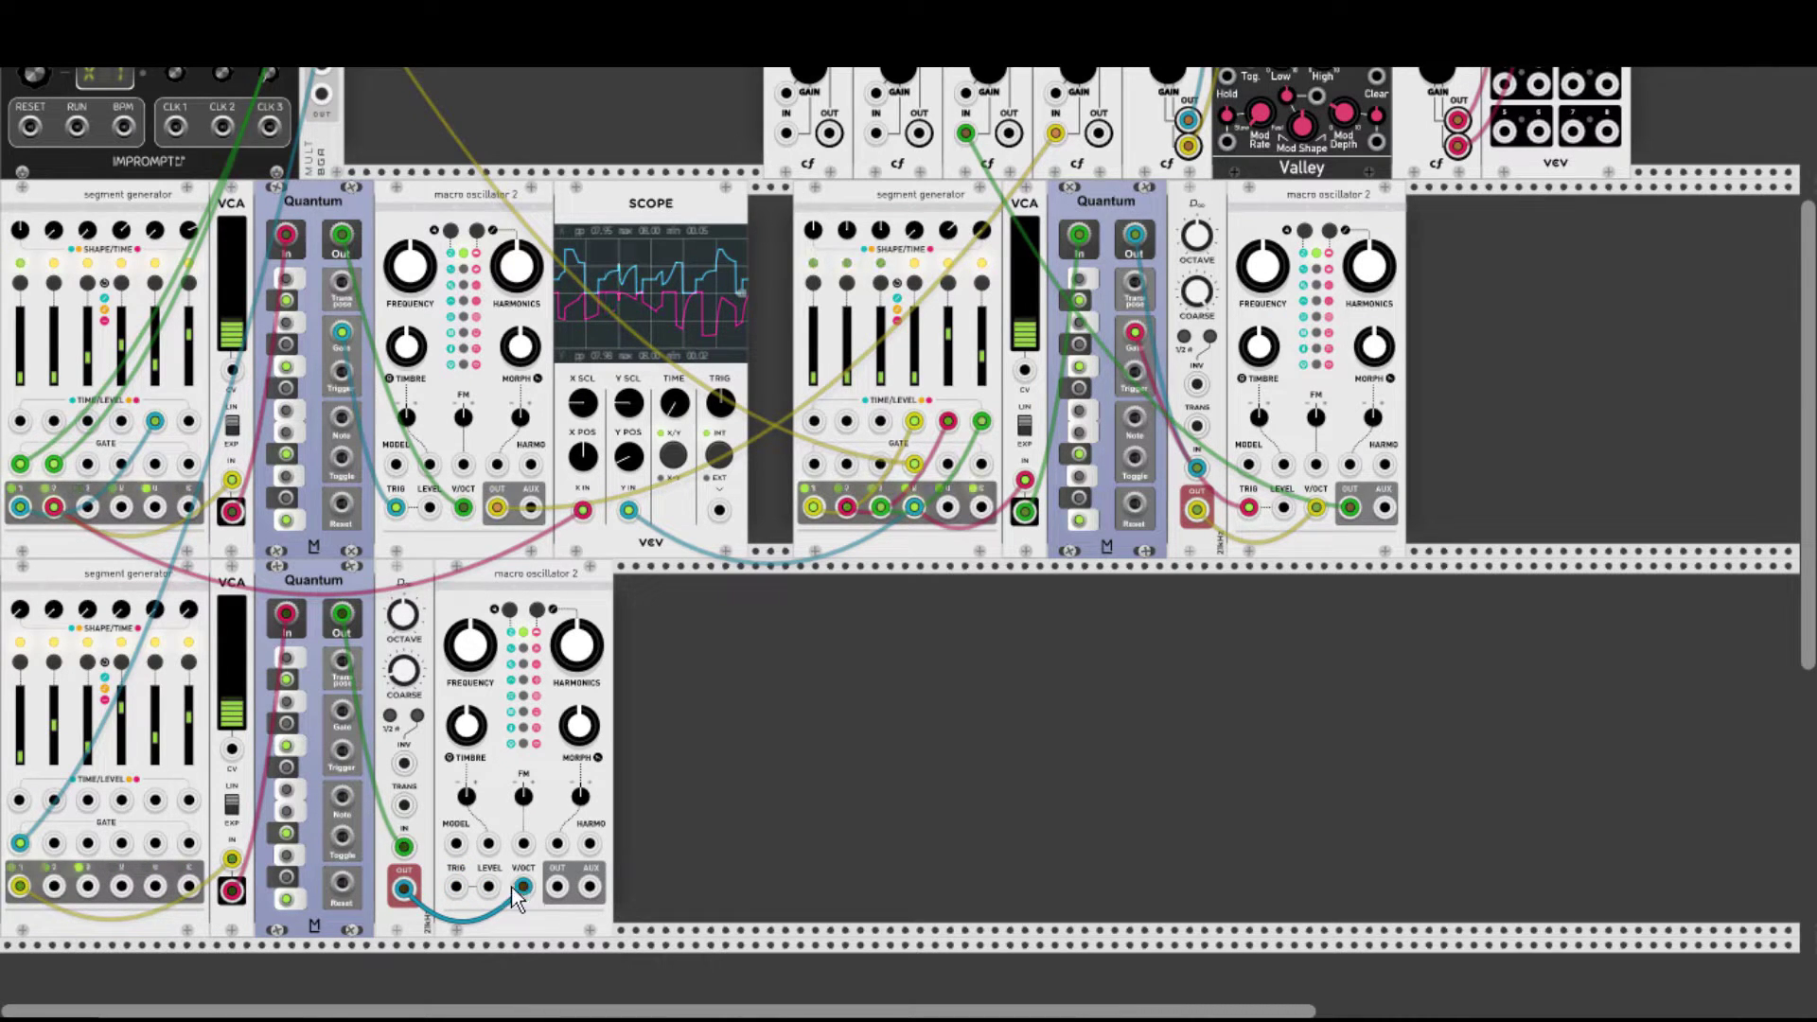
left_click_drag(556, 886, 877, 134)
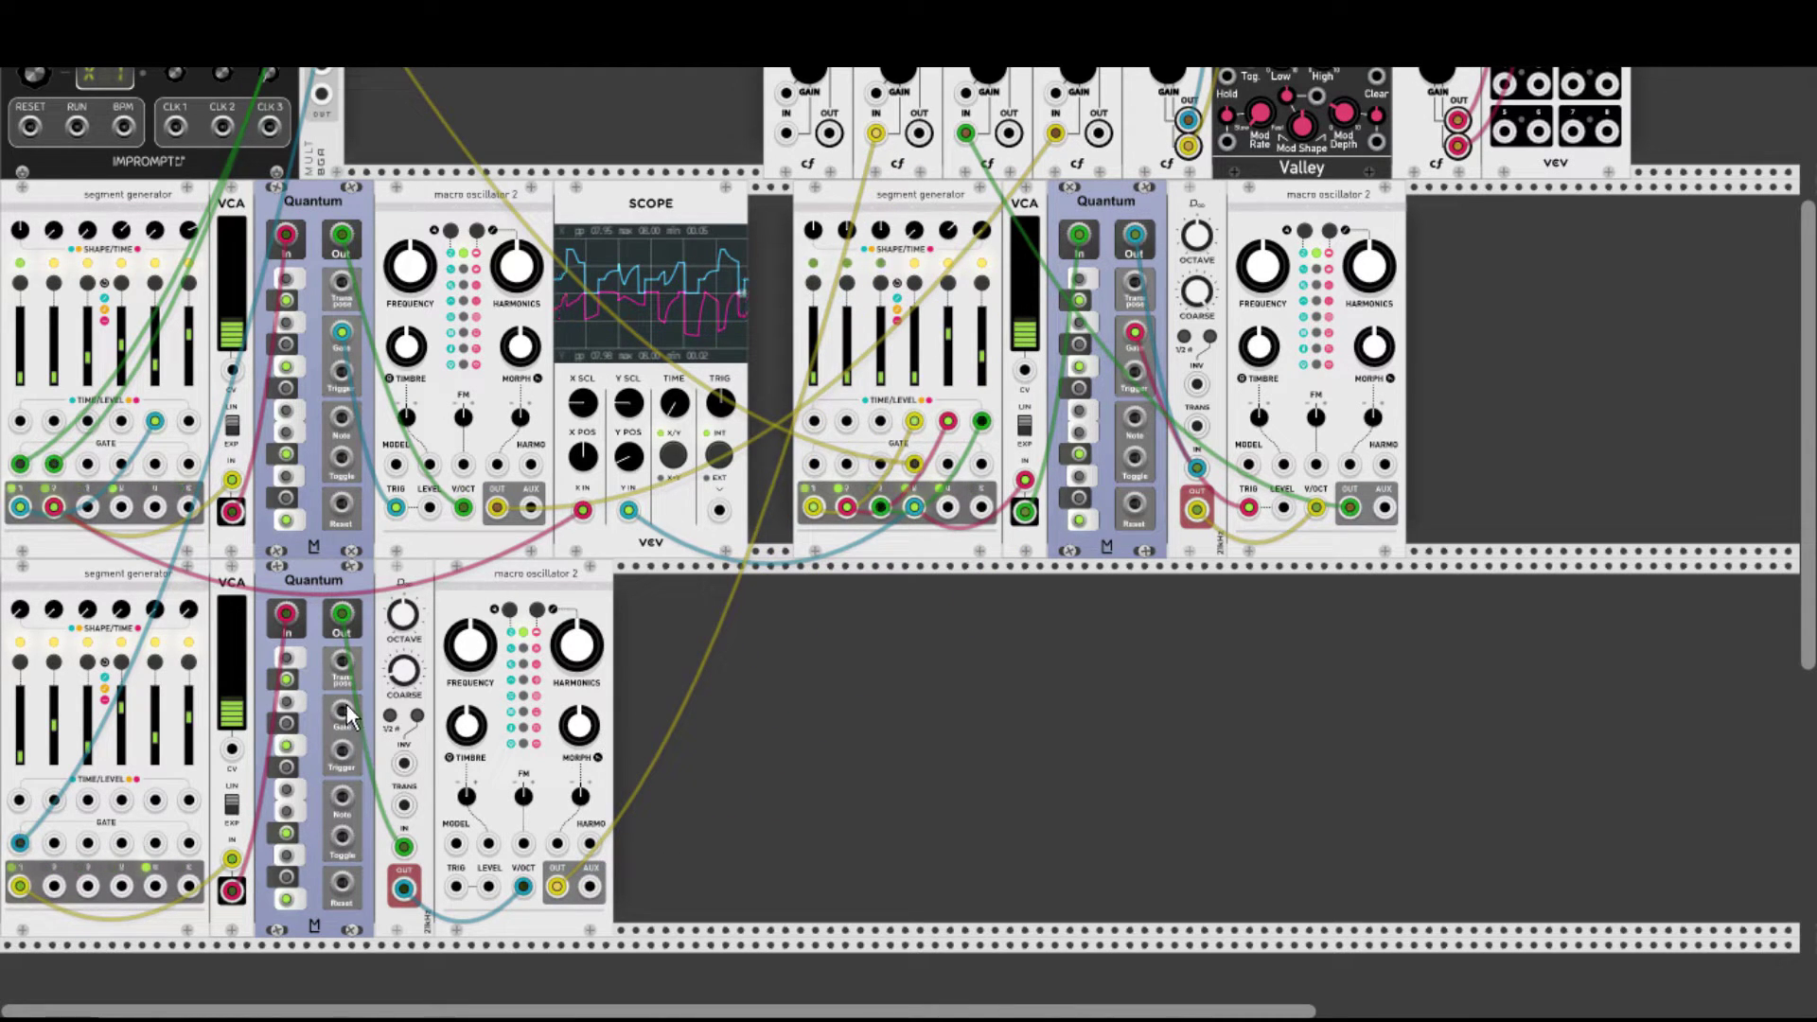
left_click_drag(342, 712, 456, 886)
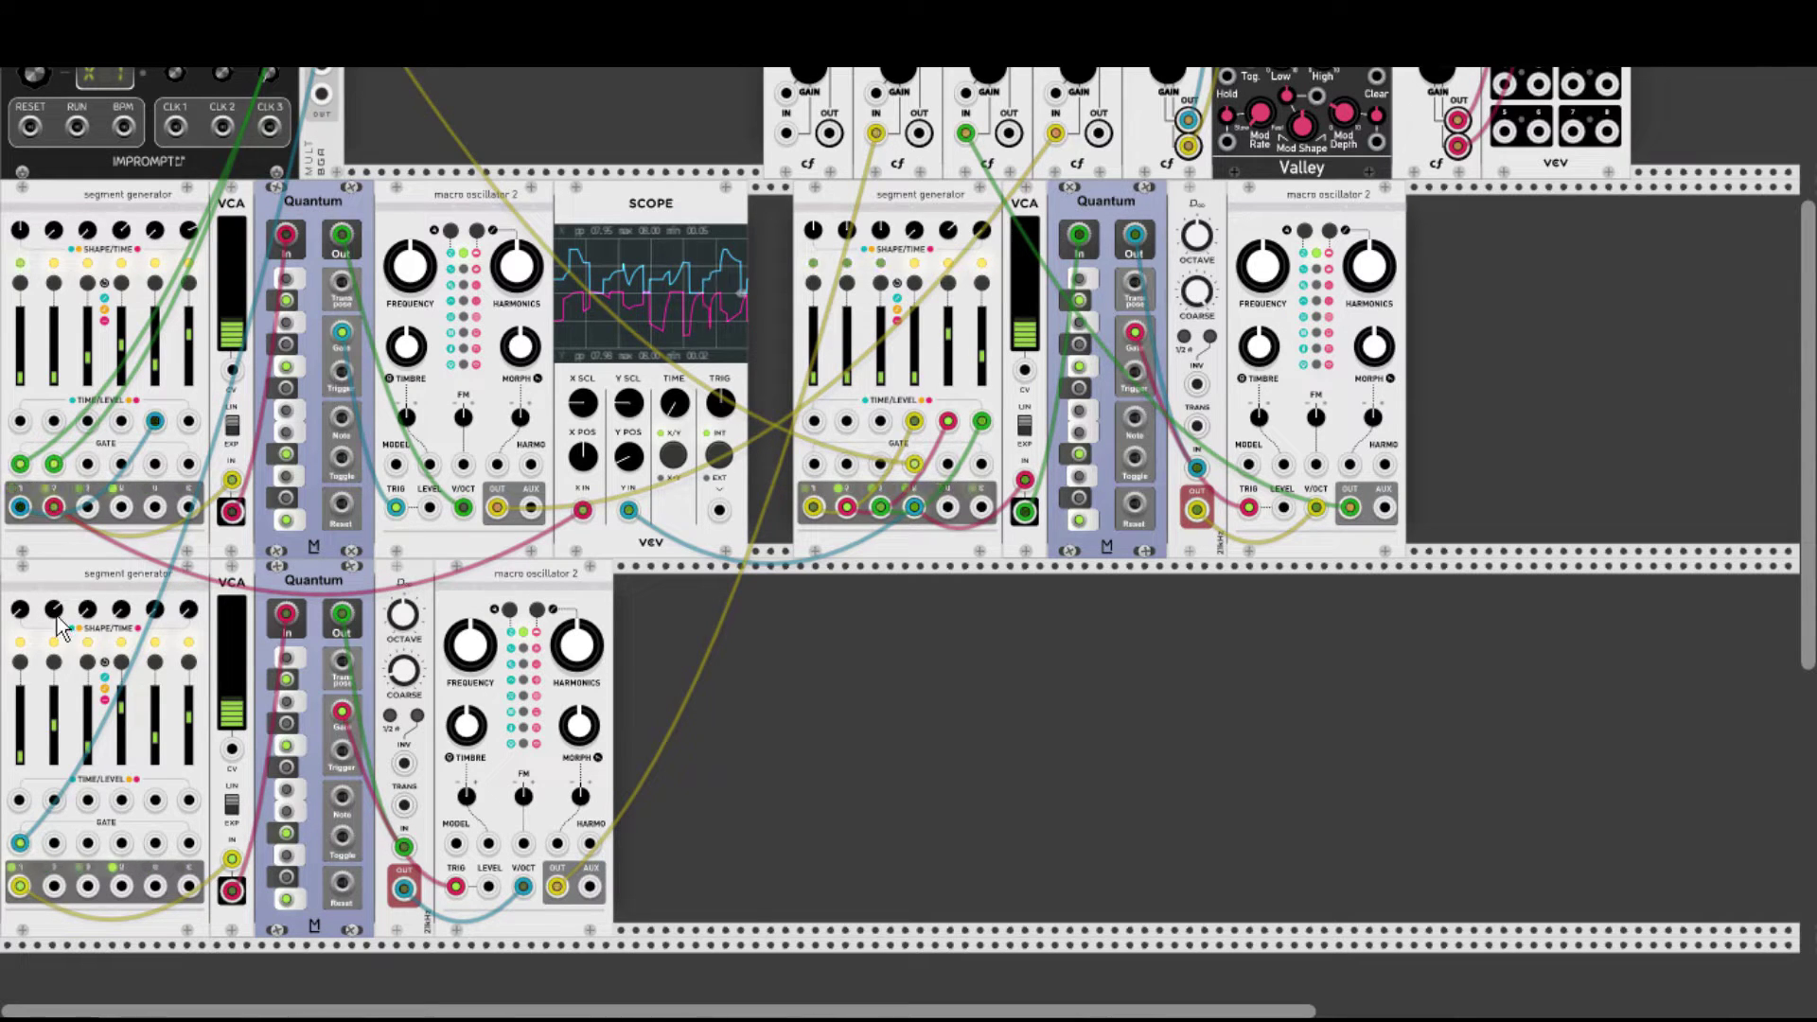
Unplug the scope's X IN, move the scope to the bottom row, and feed it the lower segment generator's output.
left_click_drag(583, 511, 640, 263)
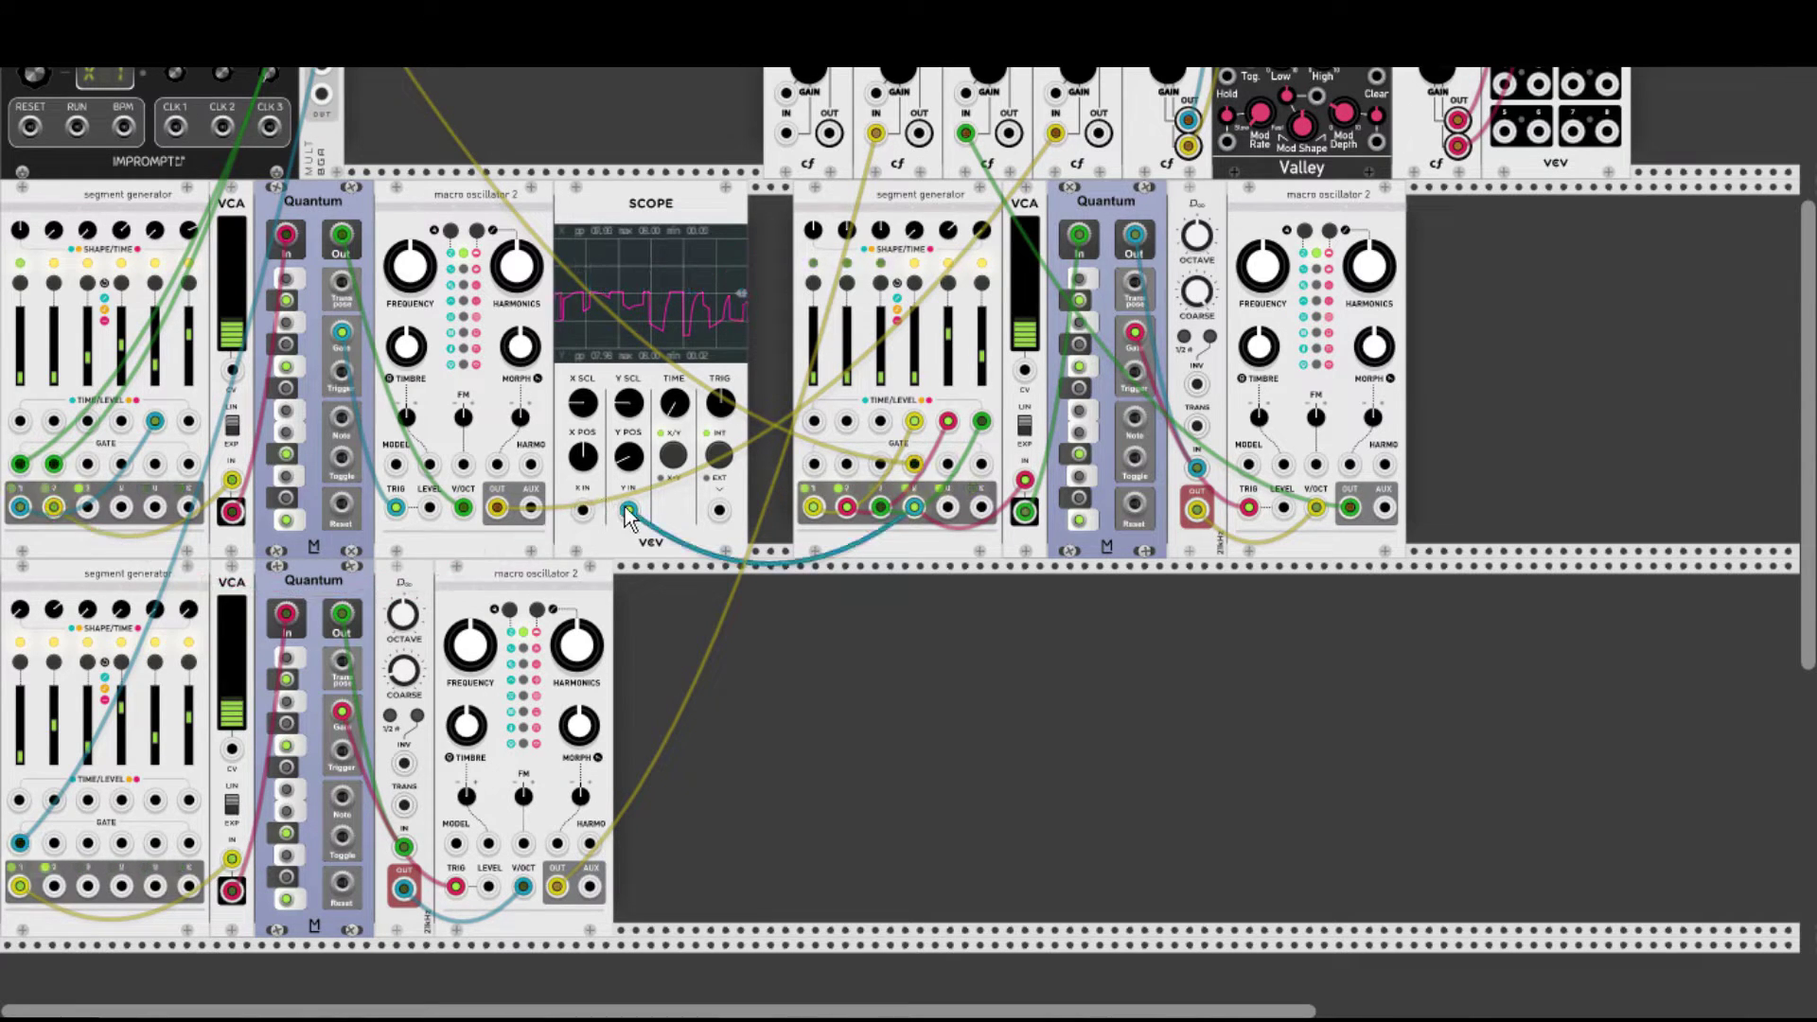
left_click_drag(672, 435, 731, 814)
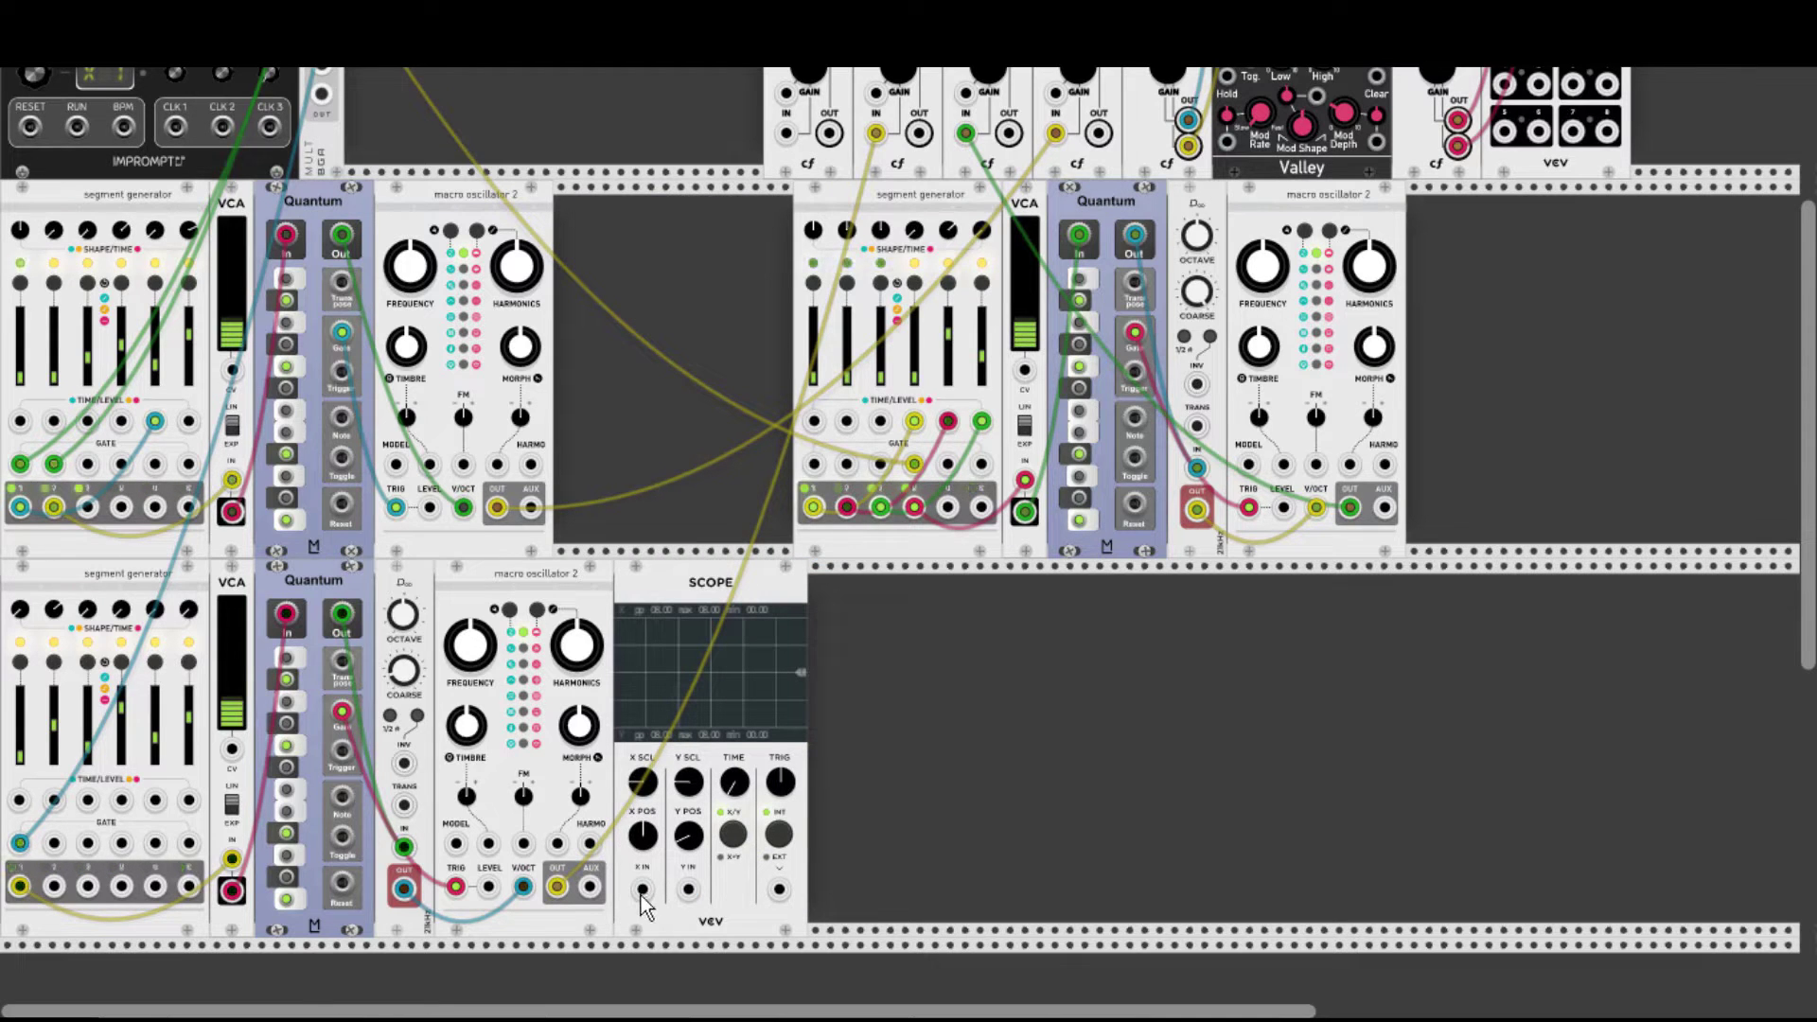
left_click_drag(643, 888, 21, 888)
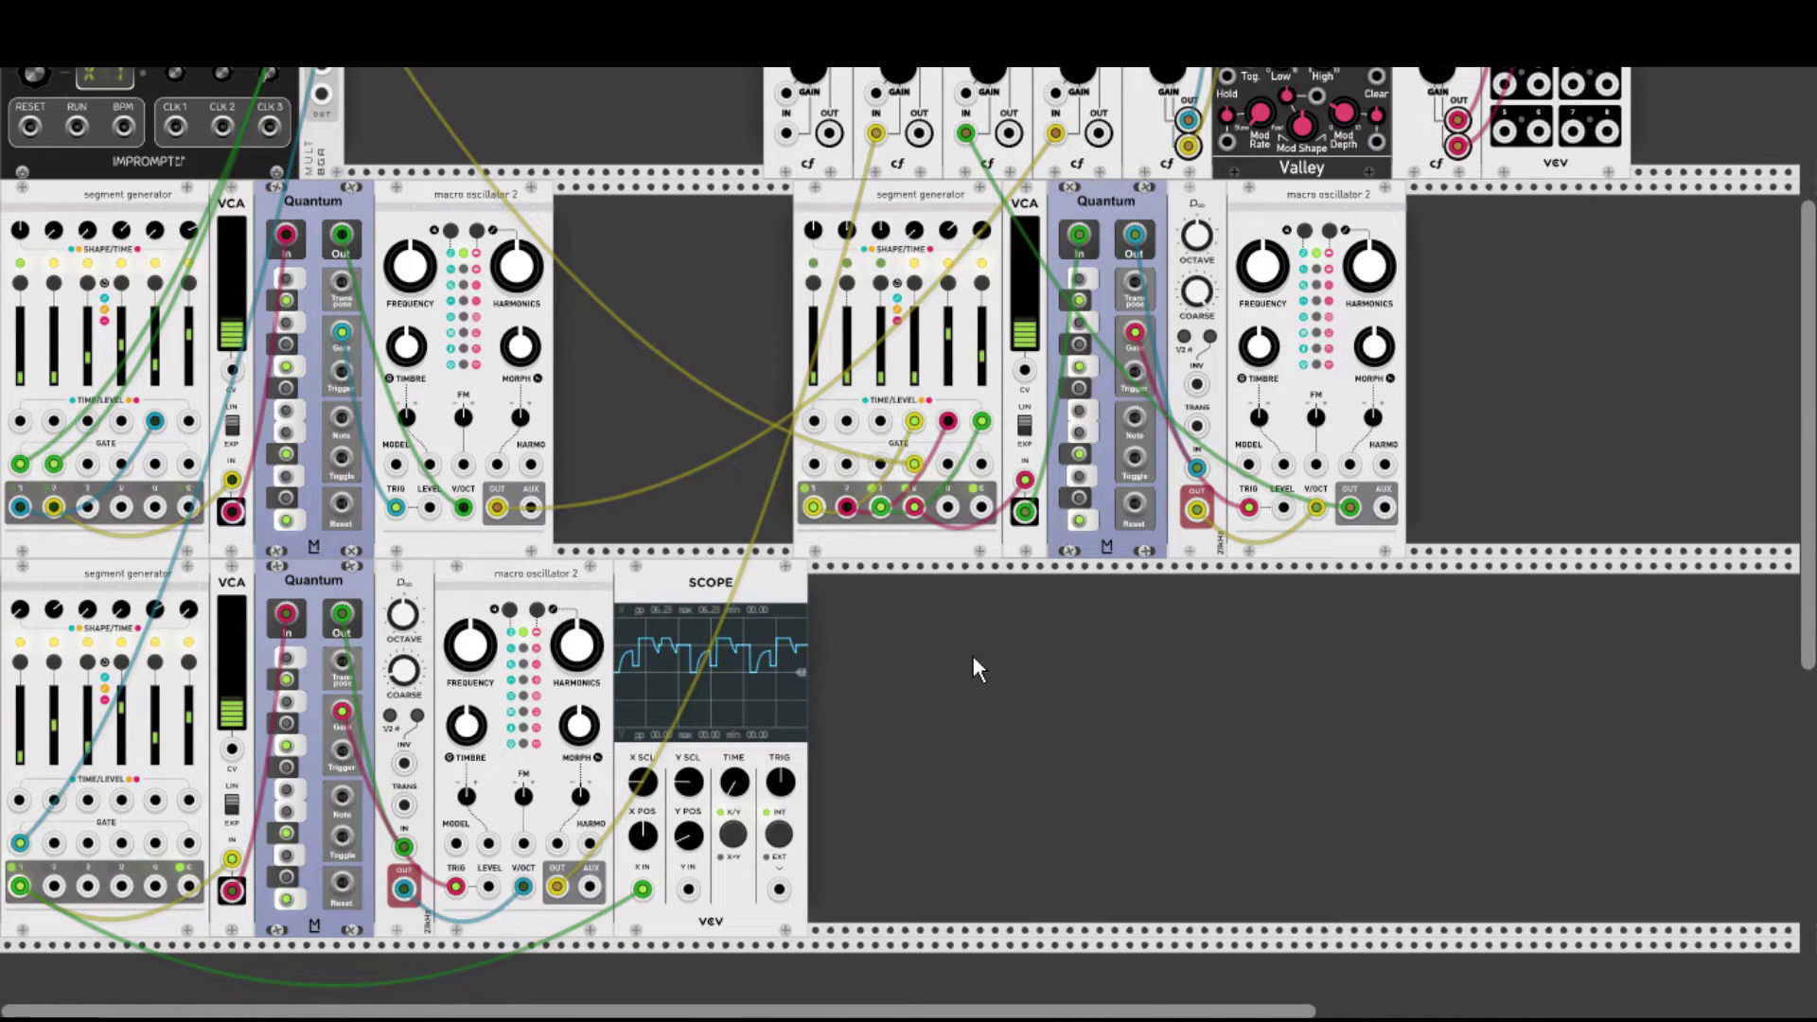
right_click(1001, 709)
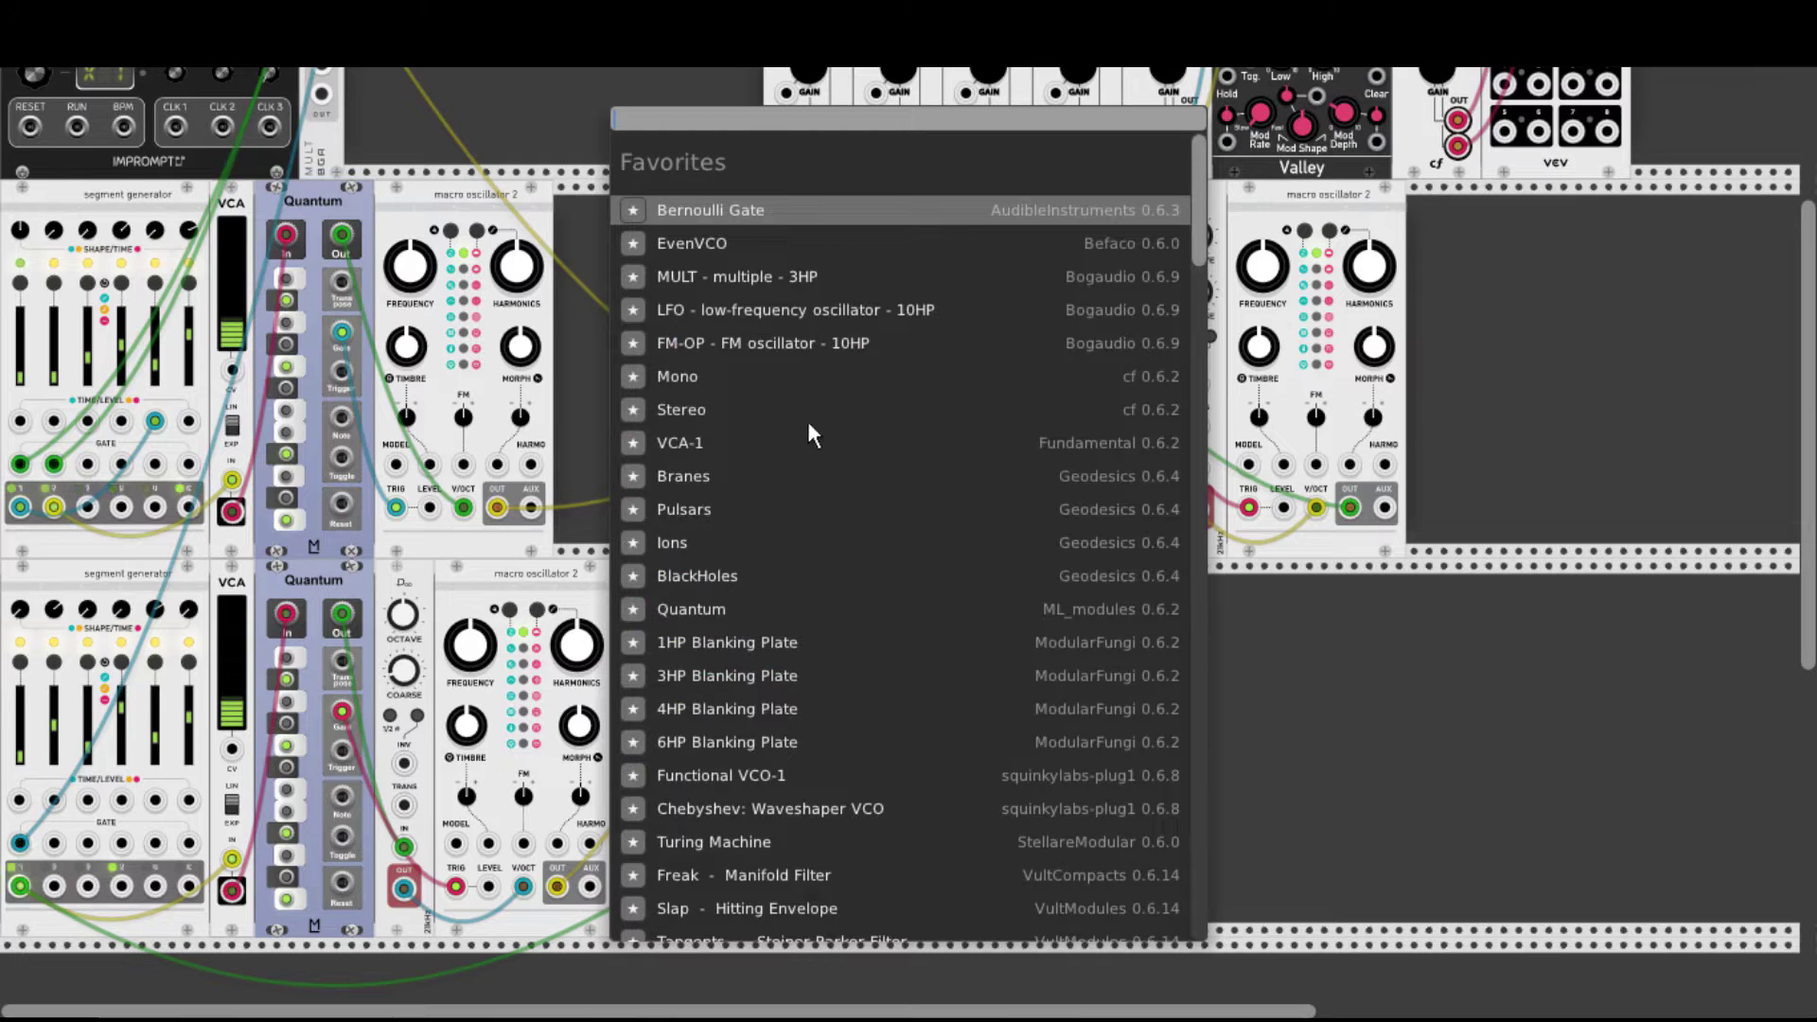
Add an FM-OP at the right of the bottom row and place copies of segment generator, VCA and Quantum there.
left_click(778, 343)
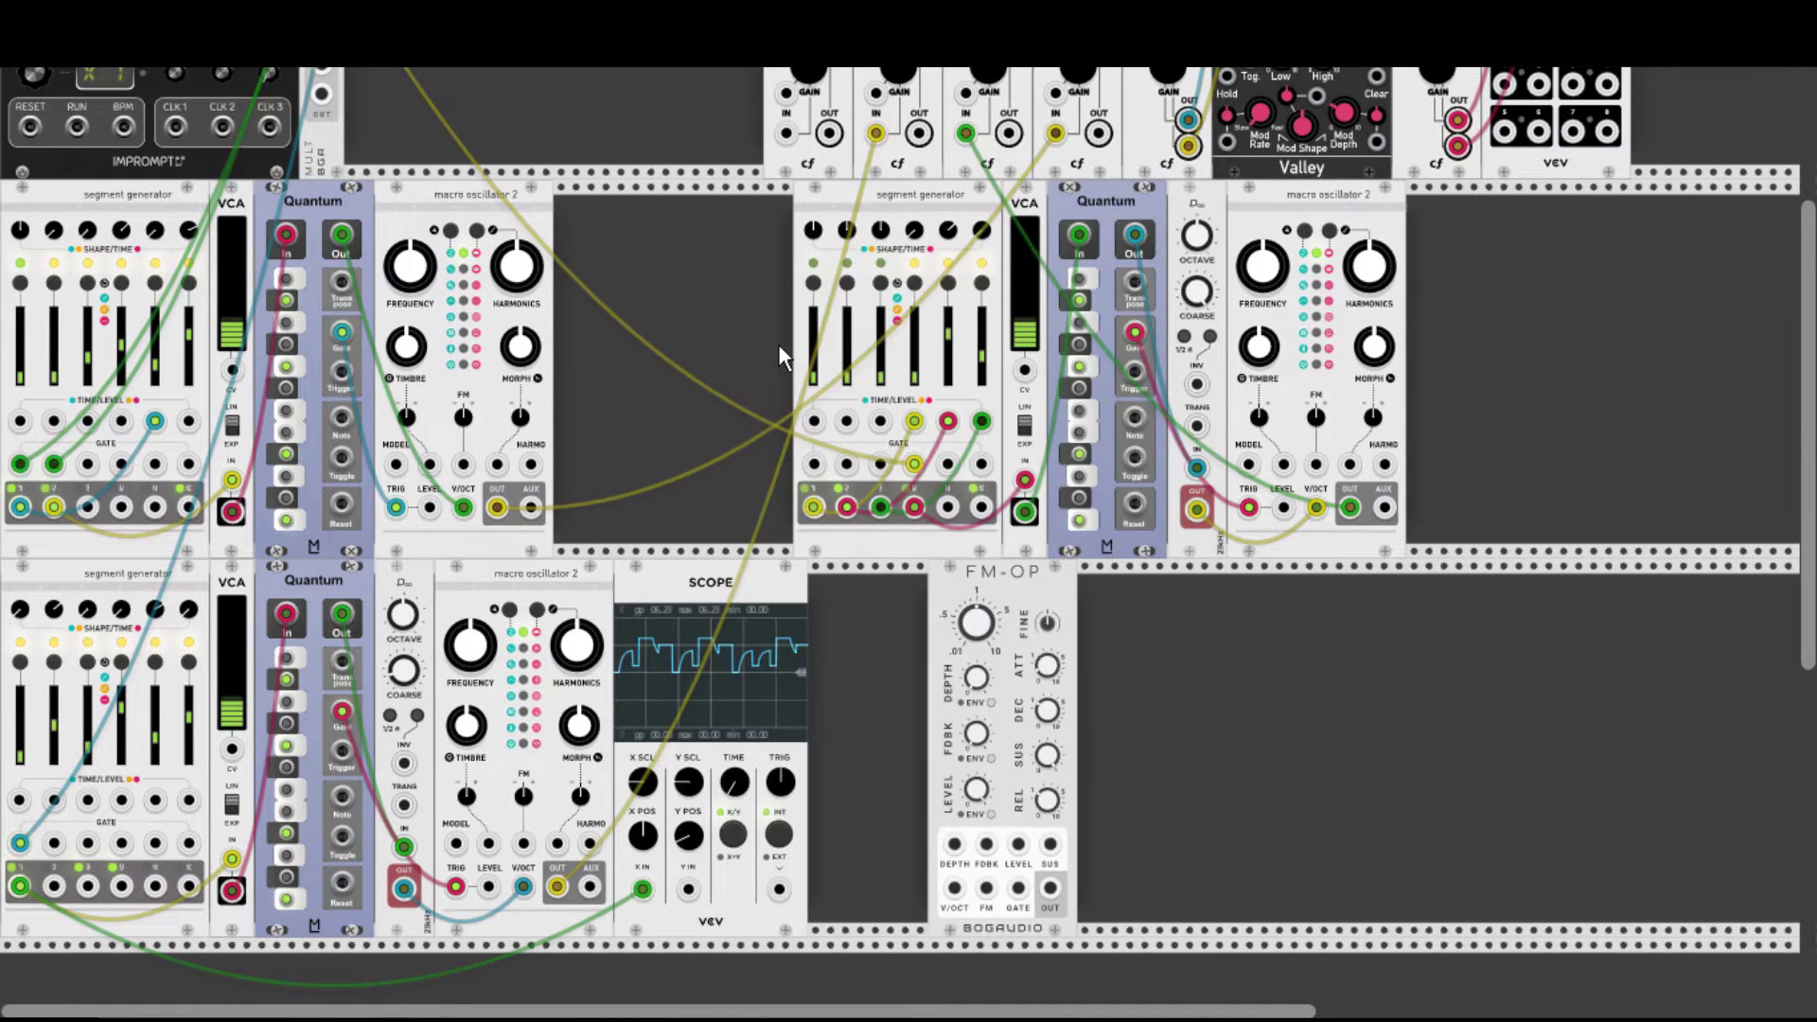
left_click_drag(1141, 582, 1352, 576)
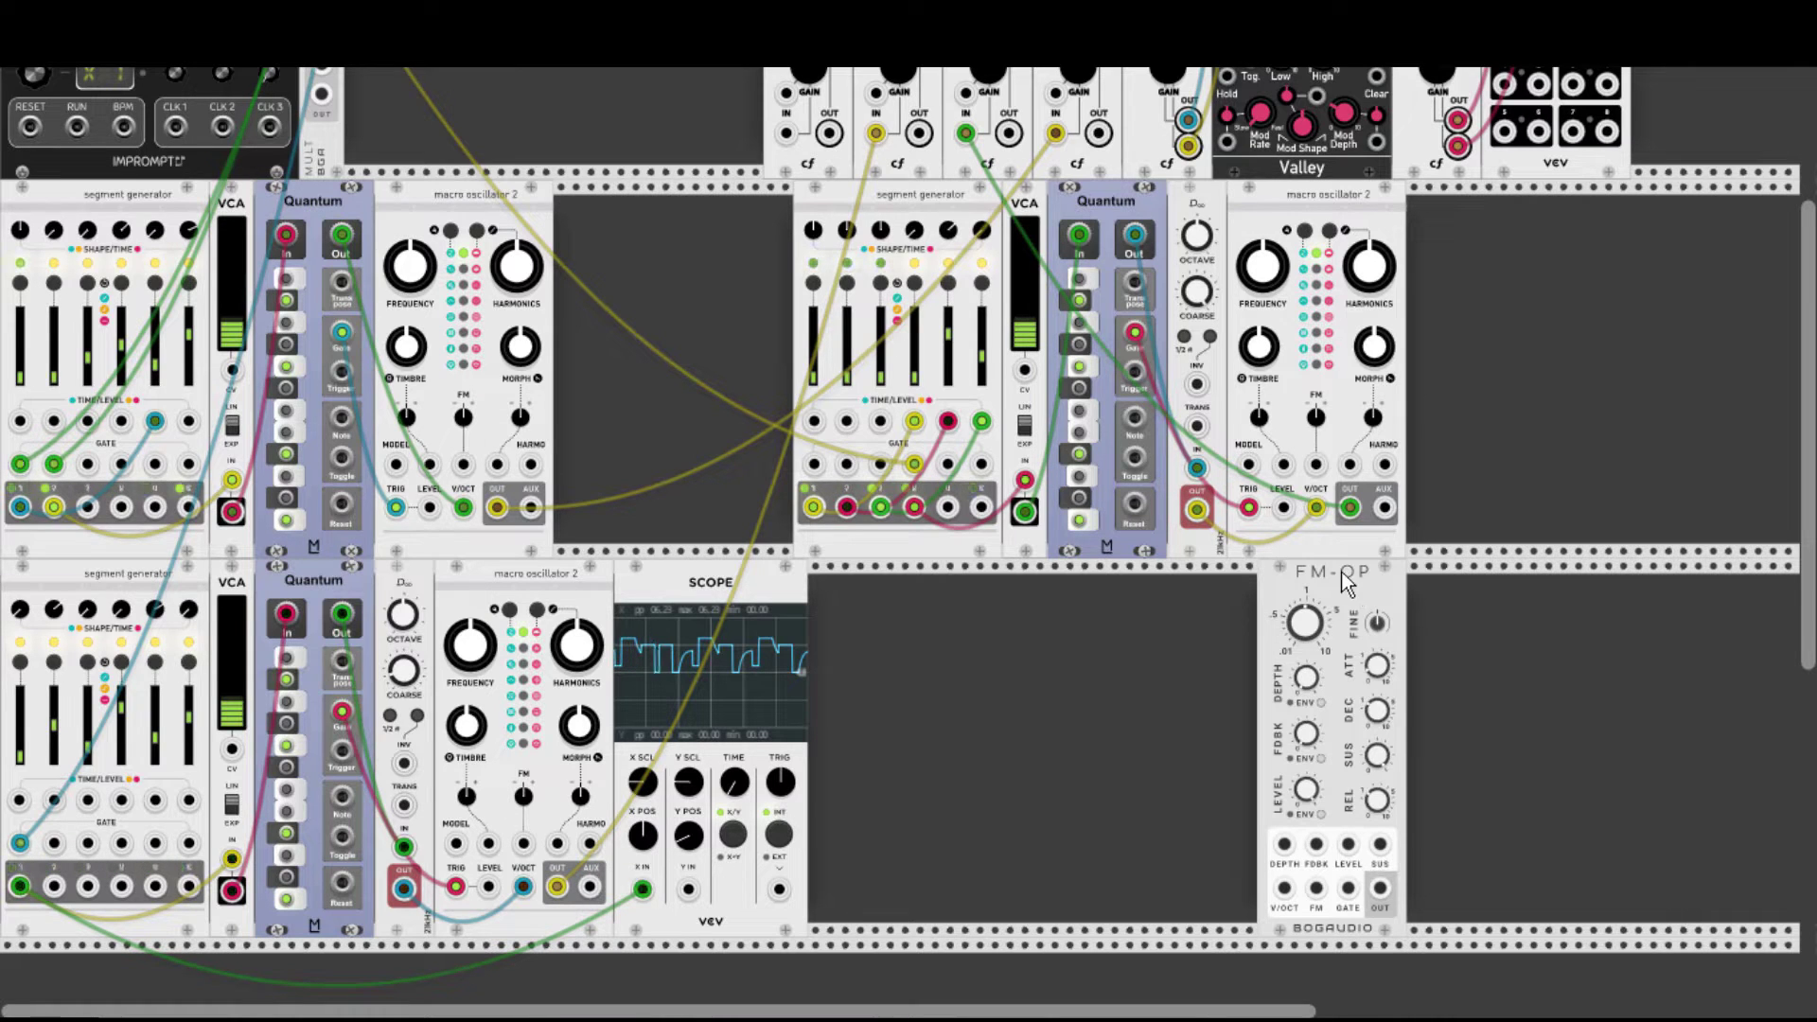
key("ctrl+d")
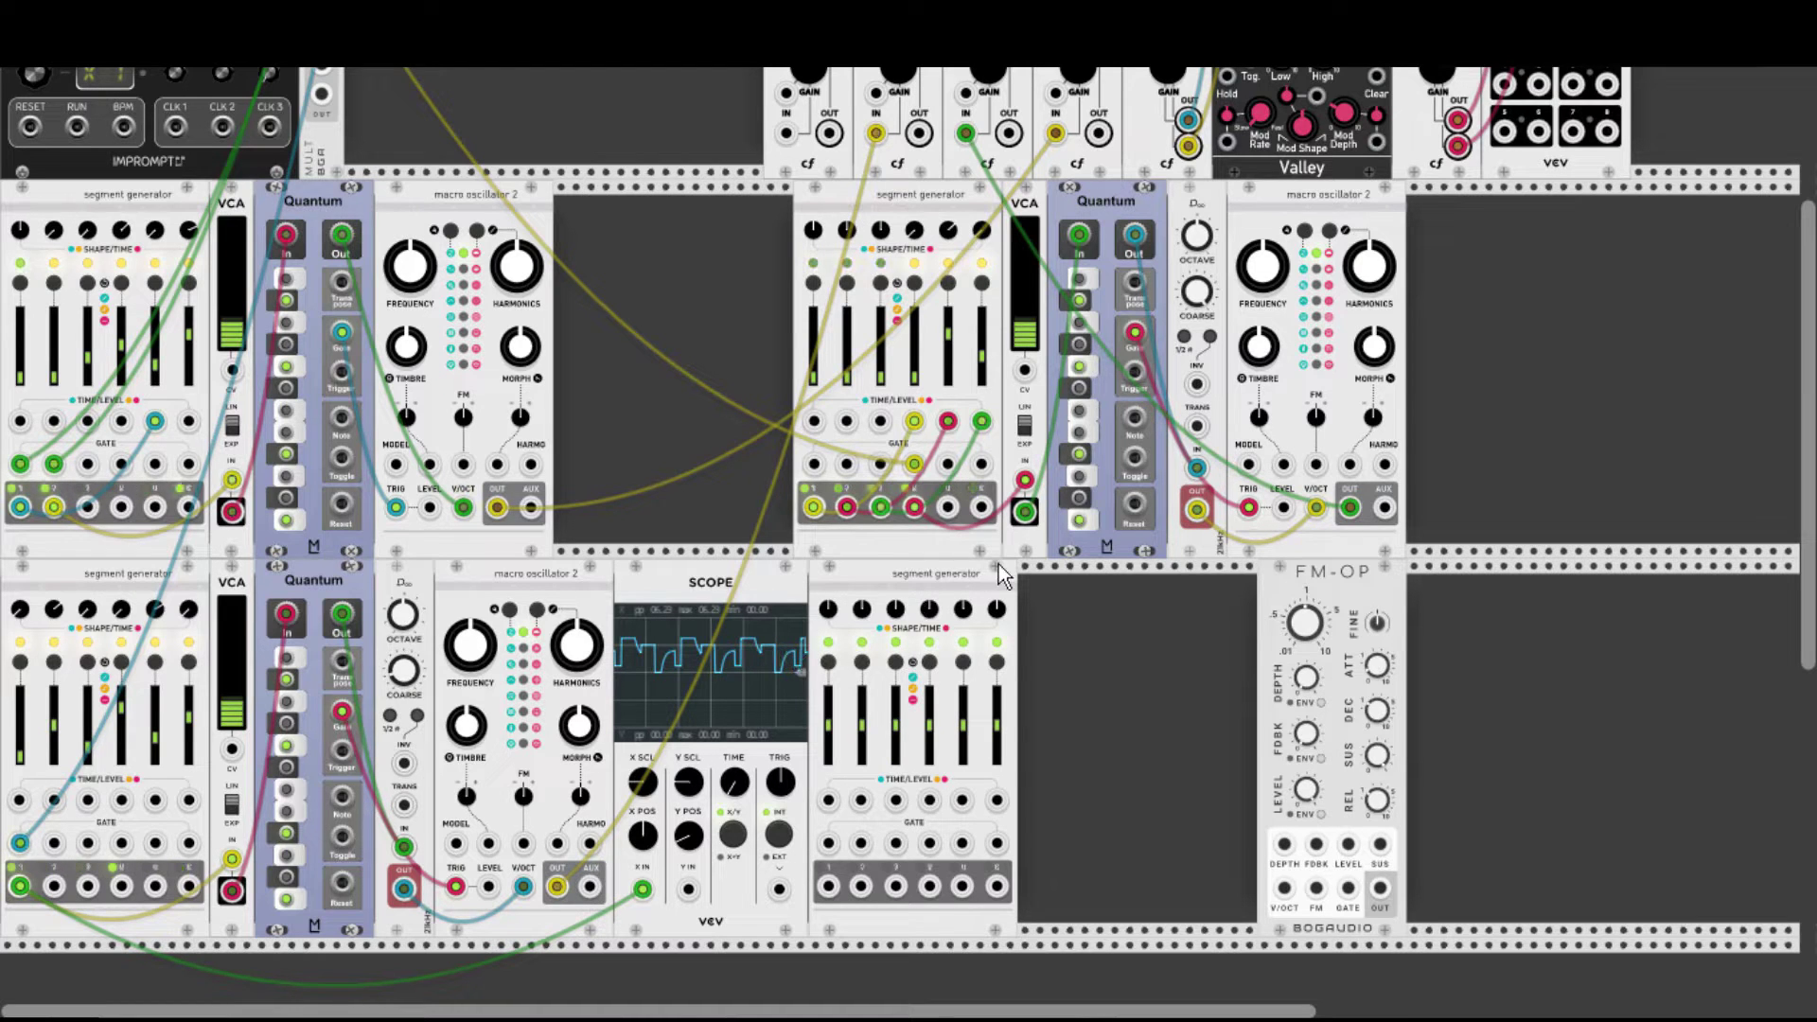
key("ctrl+d")
left_click_drag(769, 542, 1039, 919)
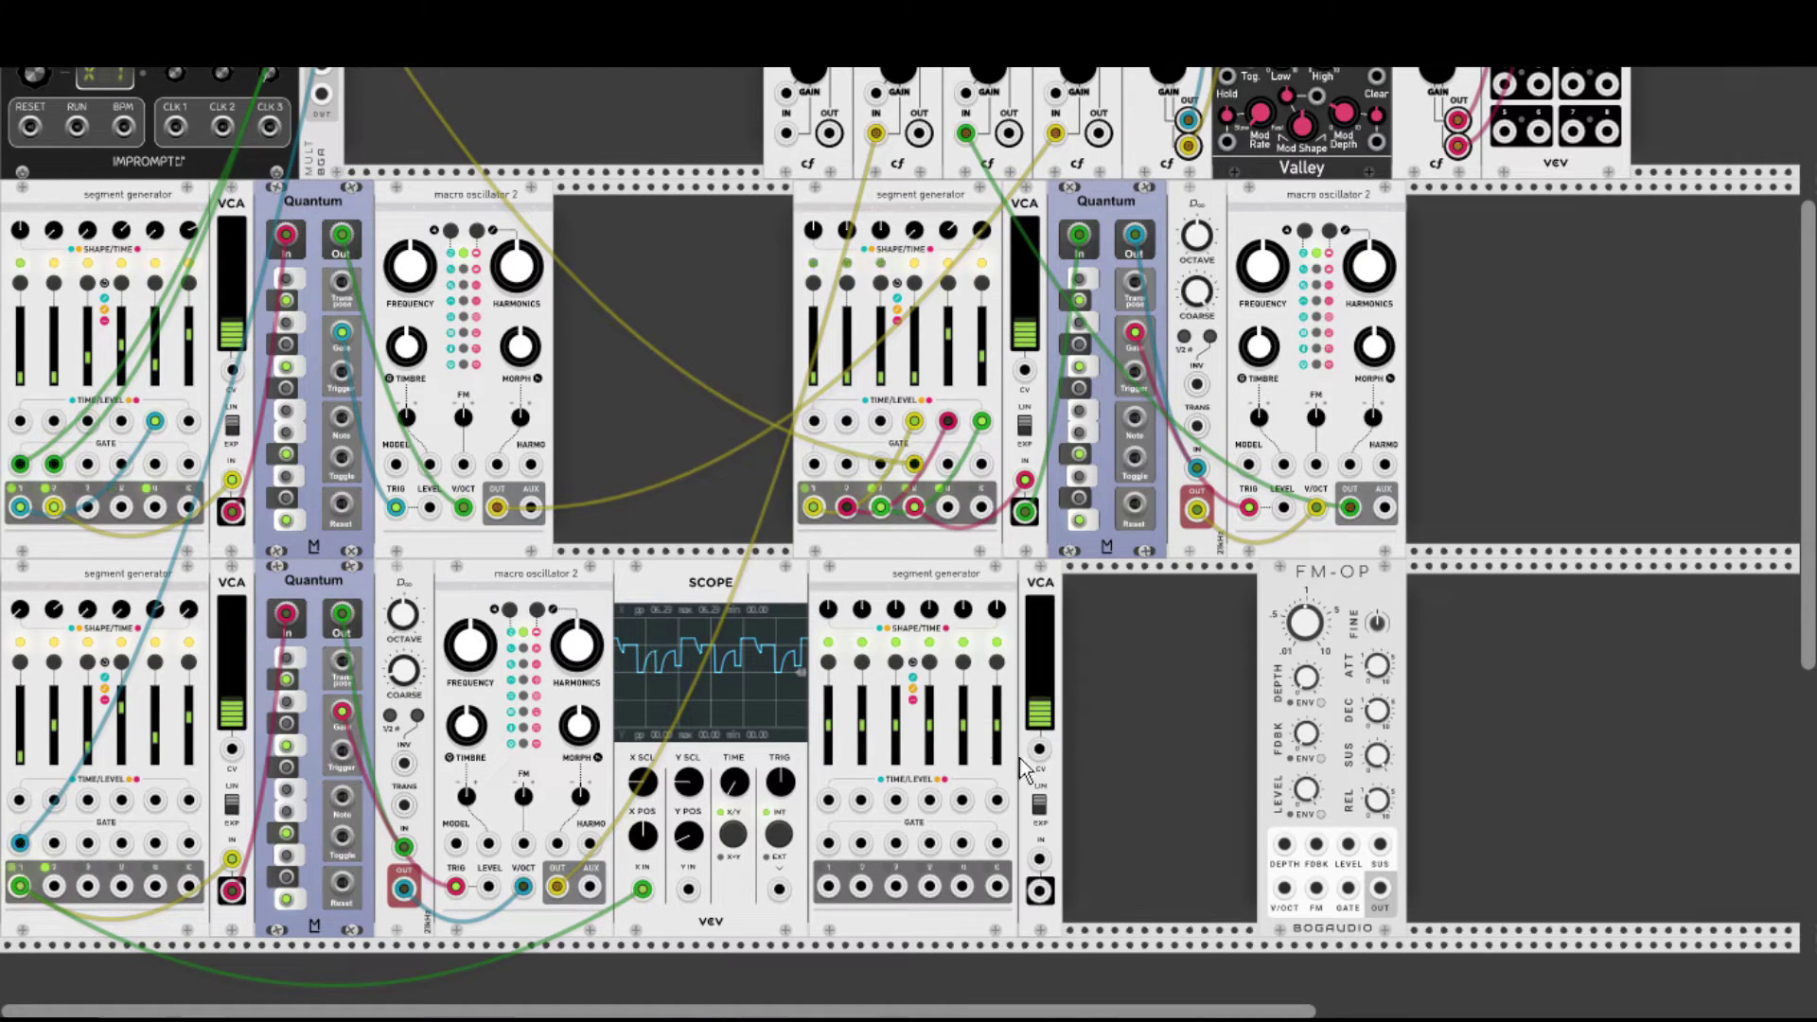
key("ctrl+d")
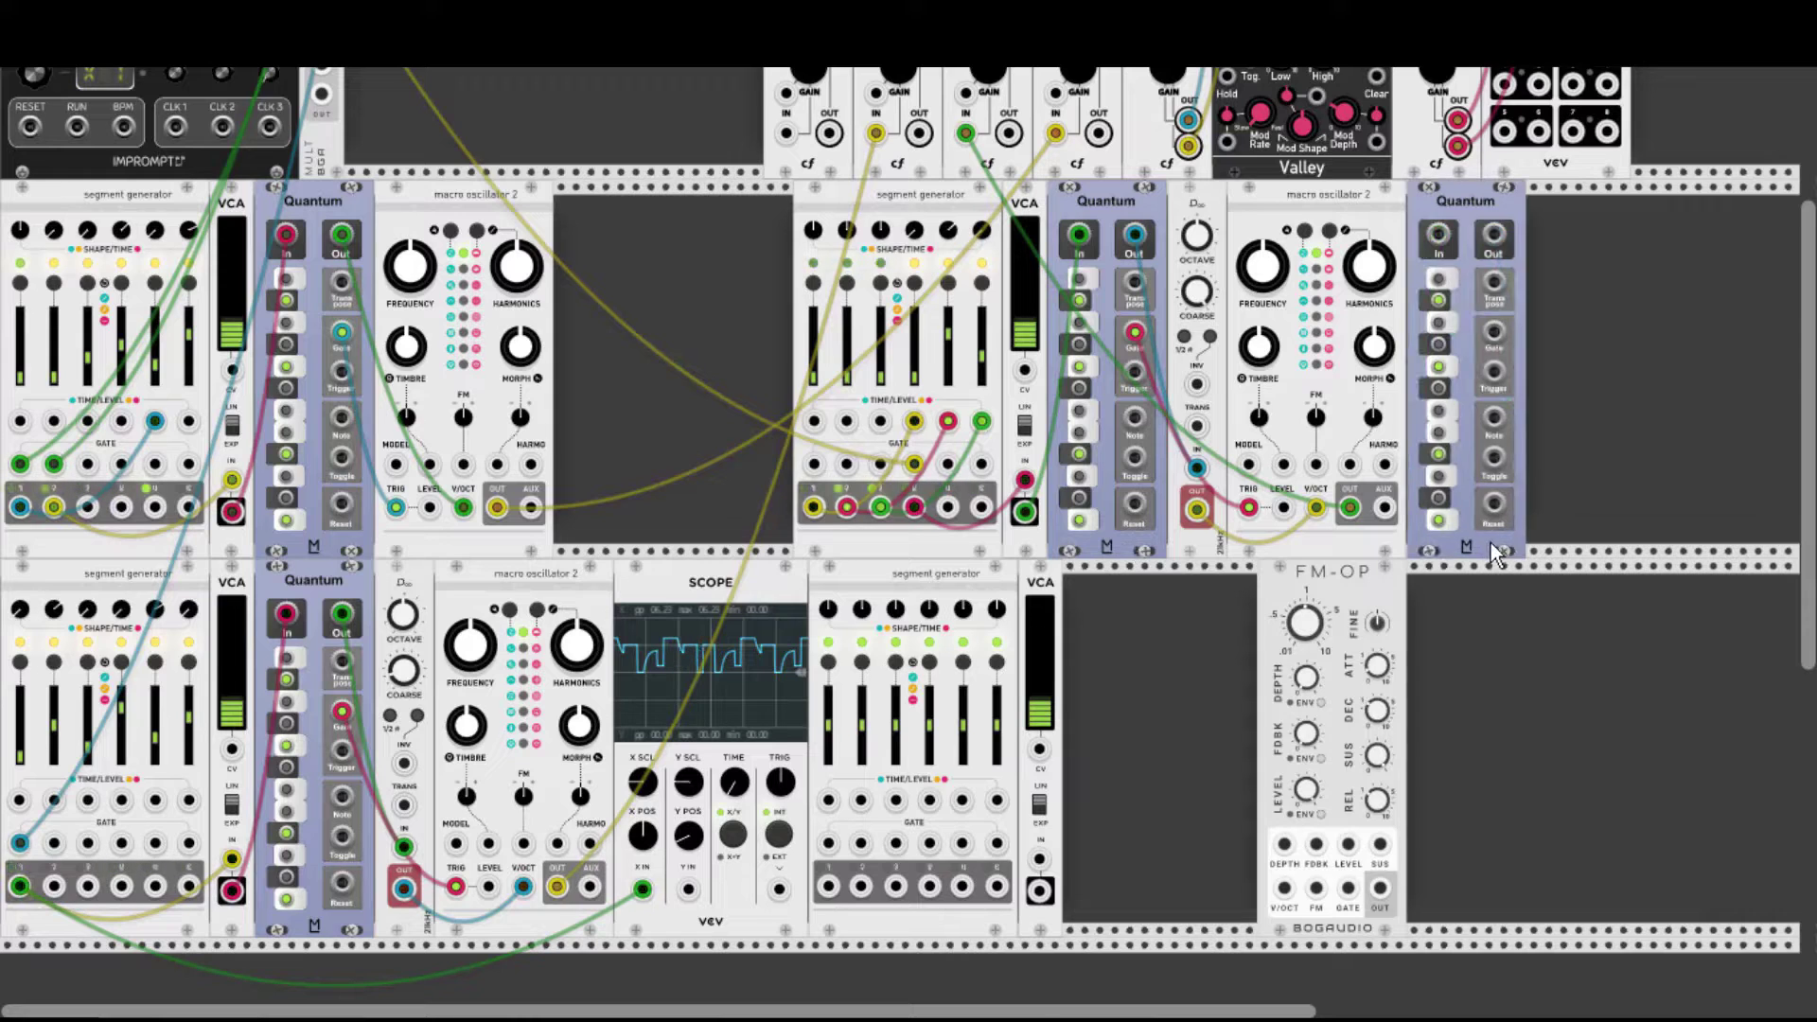
left_click_drag(1491, 542, 1145, 921)
left_click_drag(1287, 581, 1211, 581)
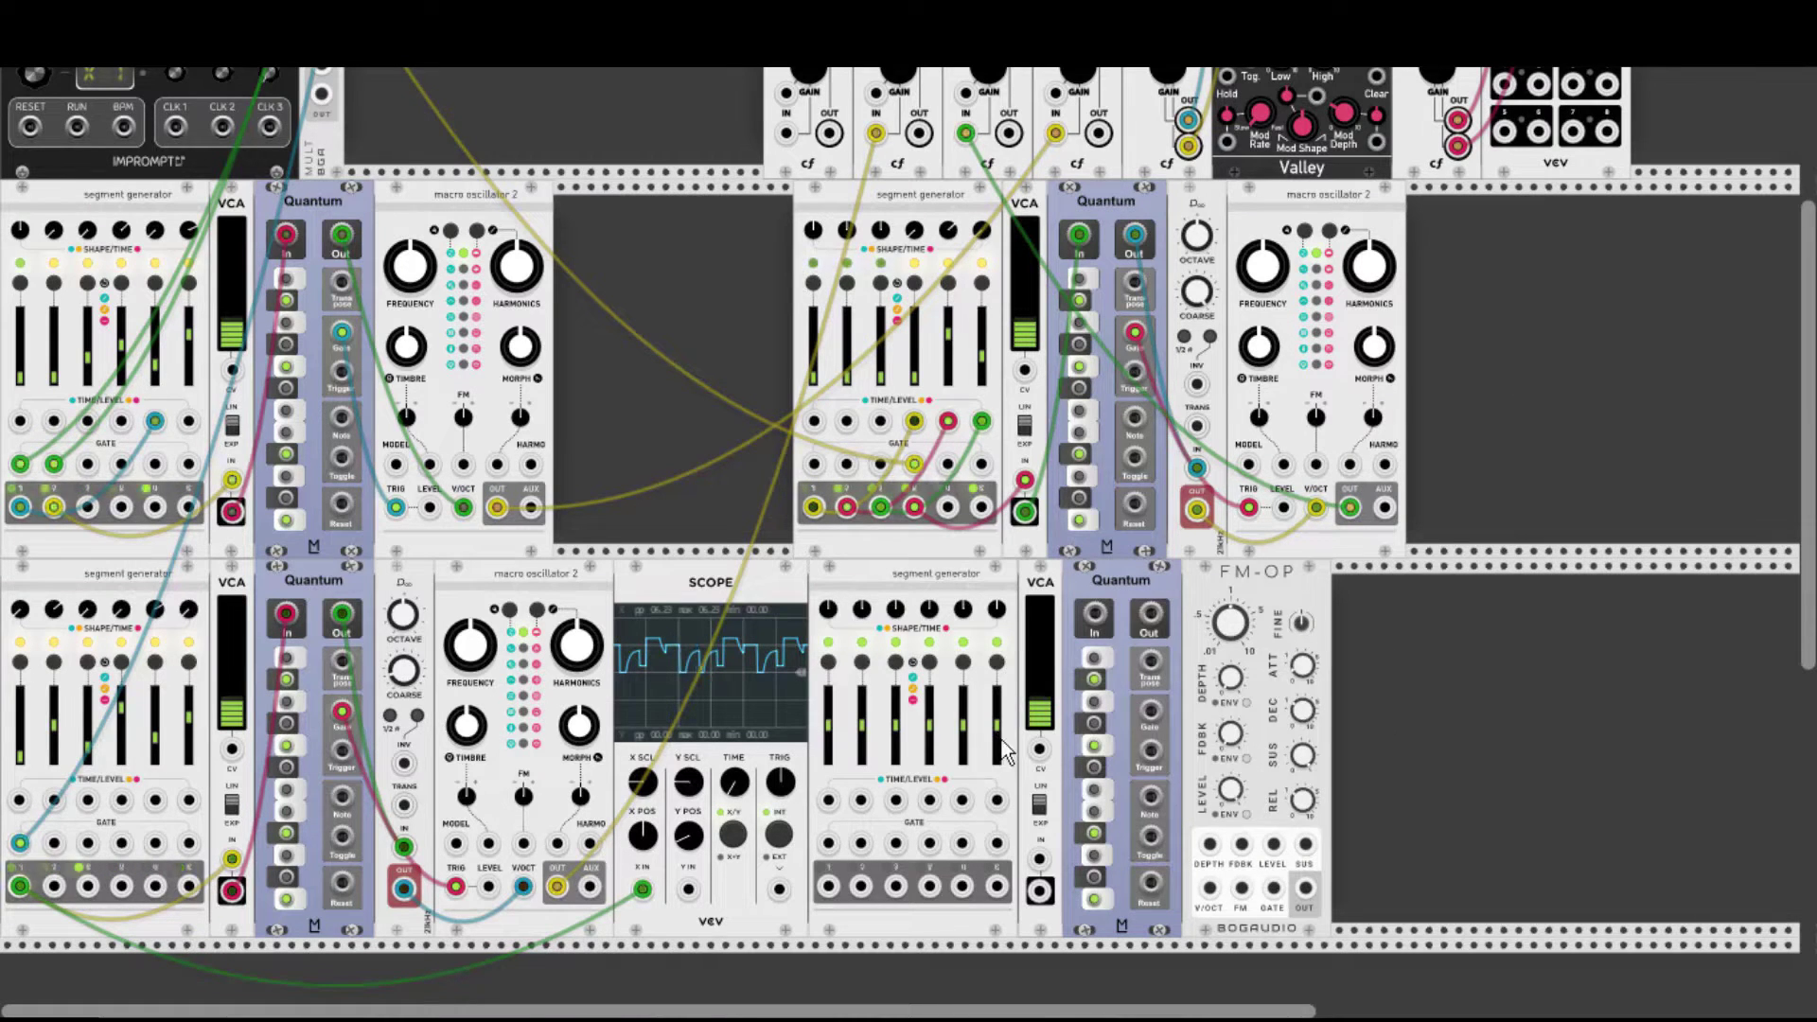
Change the type of segments 6, 5, 4 and 3 on the new segment generator.
left_click(997, 661)
left_click(963, 662)
left_click(930, 662)
left_click(894, 662)
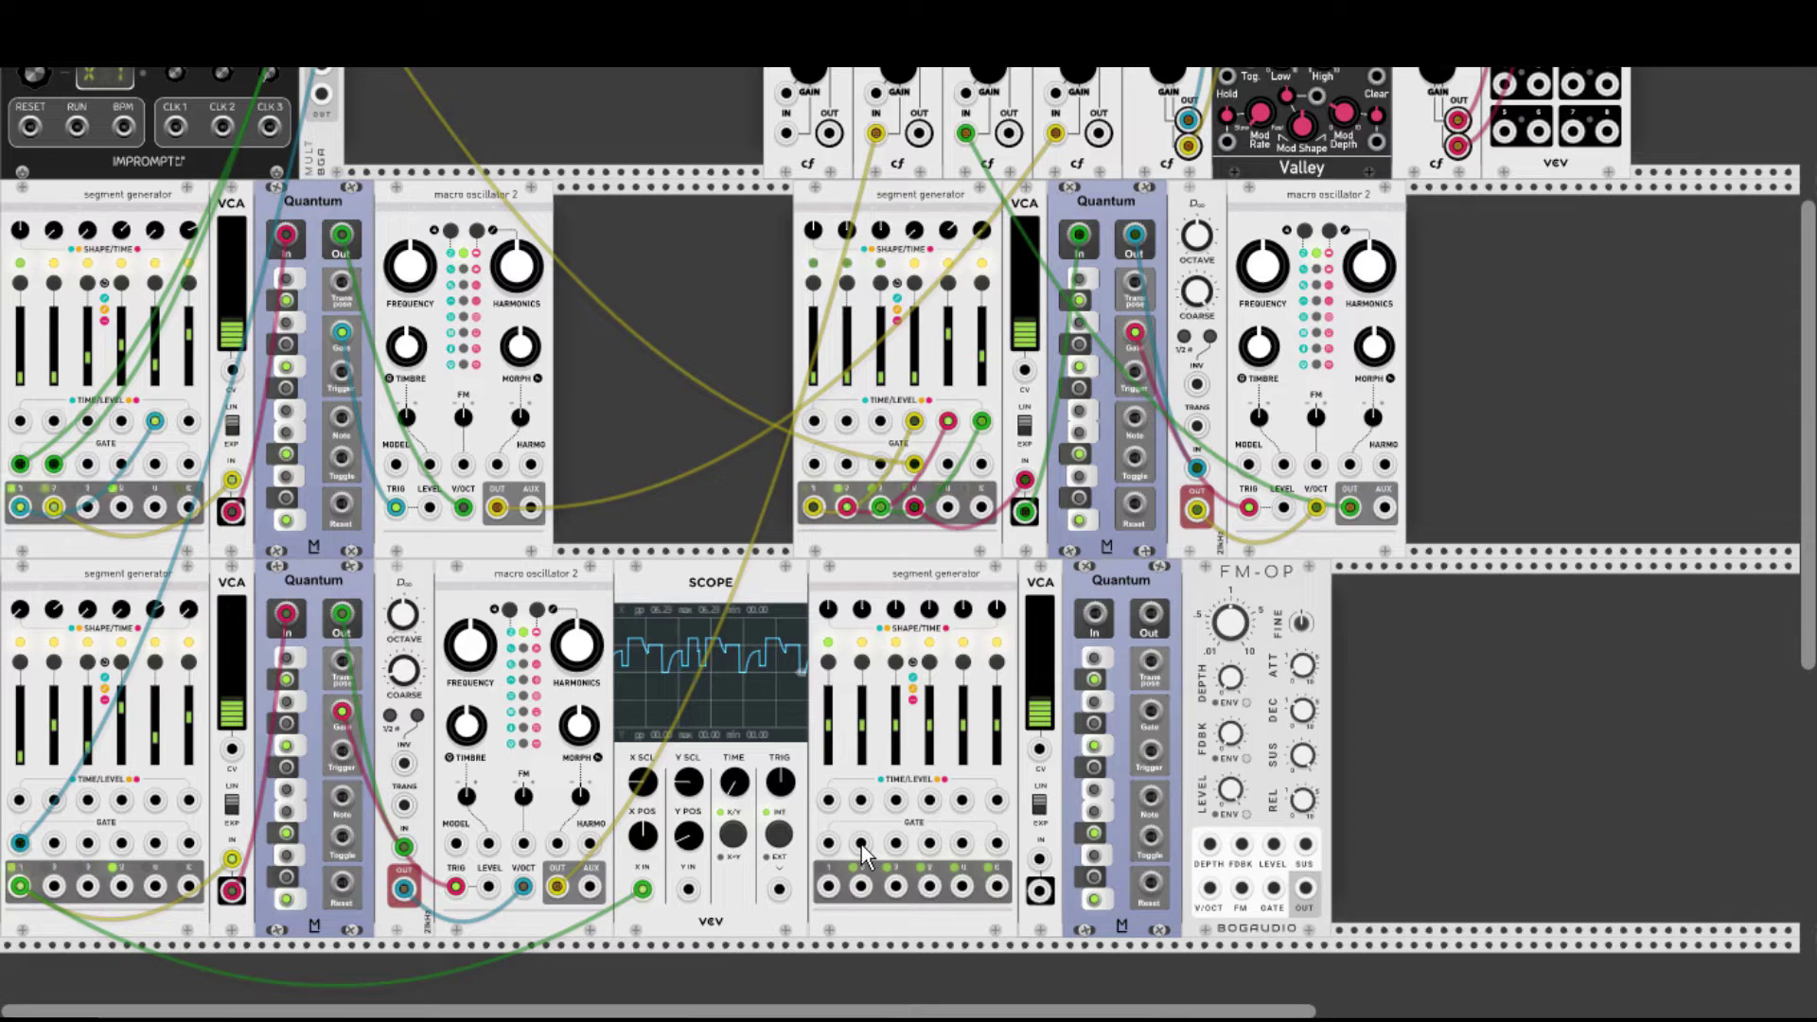
Clock the fourth segment generator from Clocked CLK and route its output 2 through the VCA into Quantum.
scroll(862, 845, "up", 5)
left_click_drag(862, 845, 175, 393)
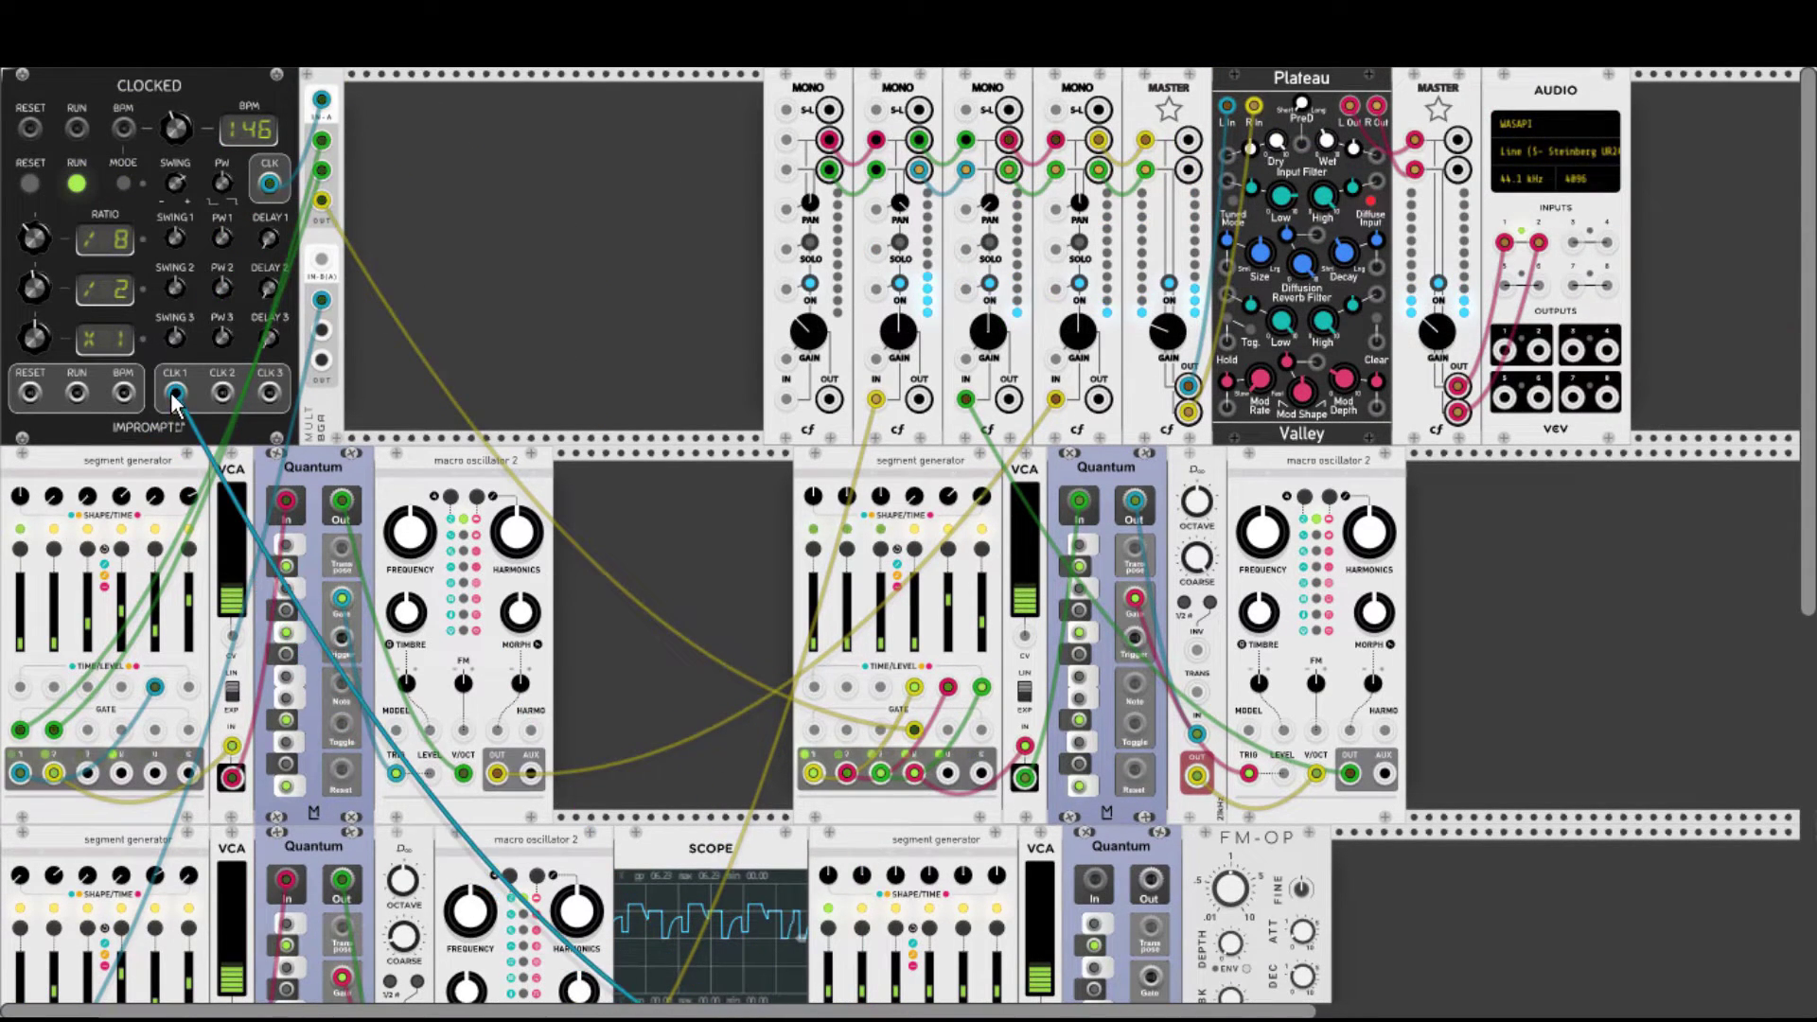
scroll(933, 426, "down", 5)
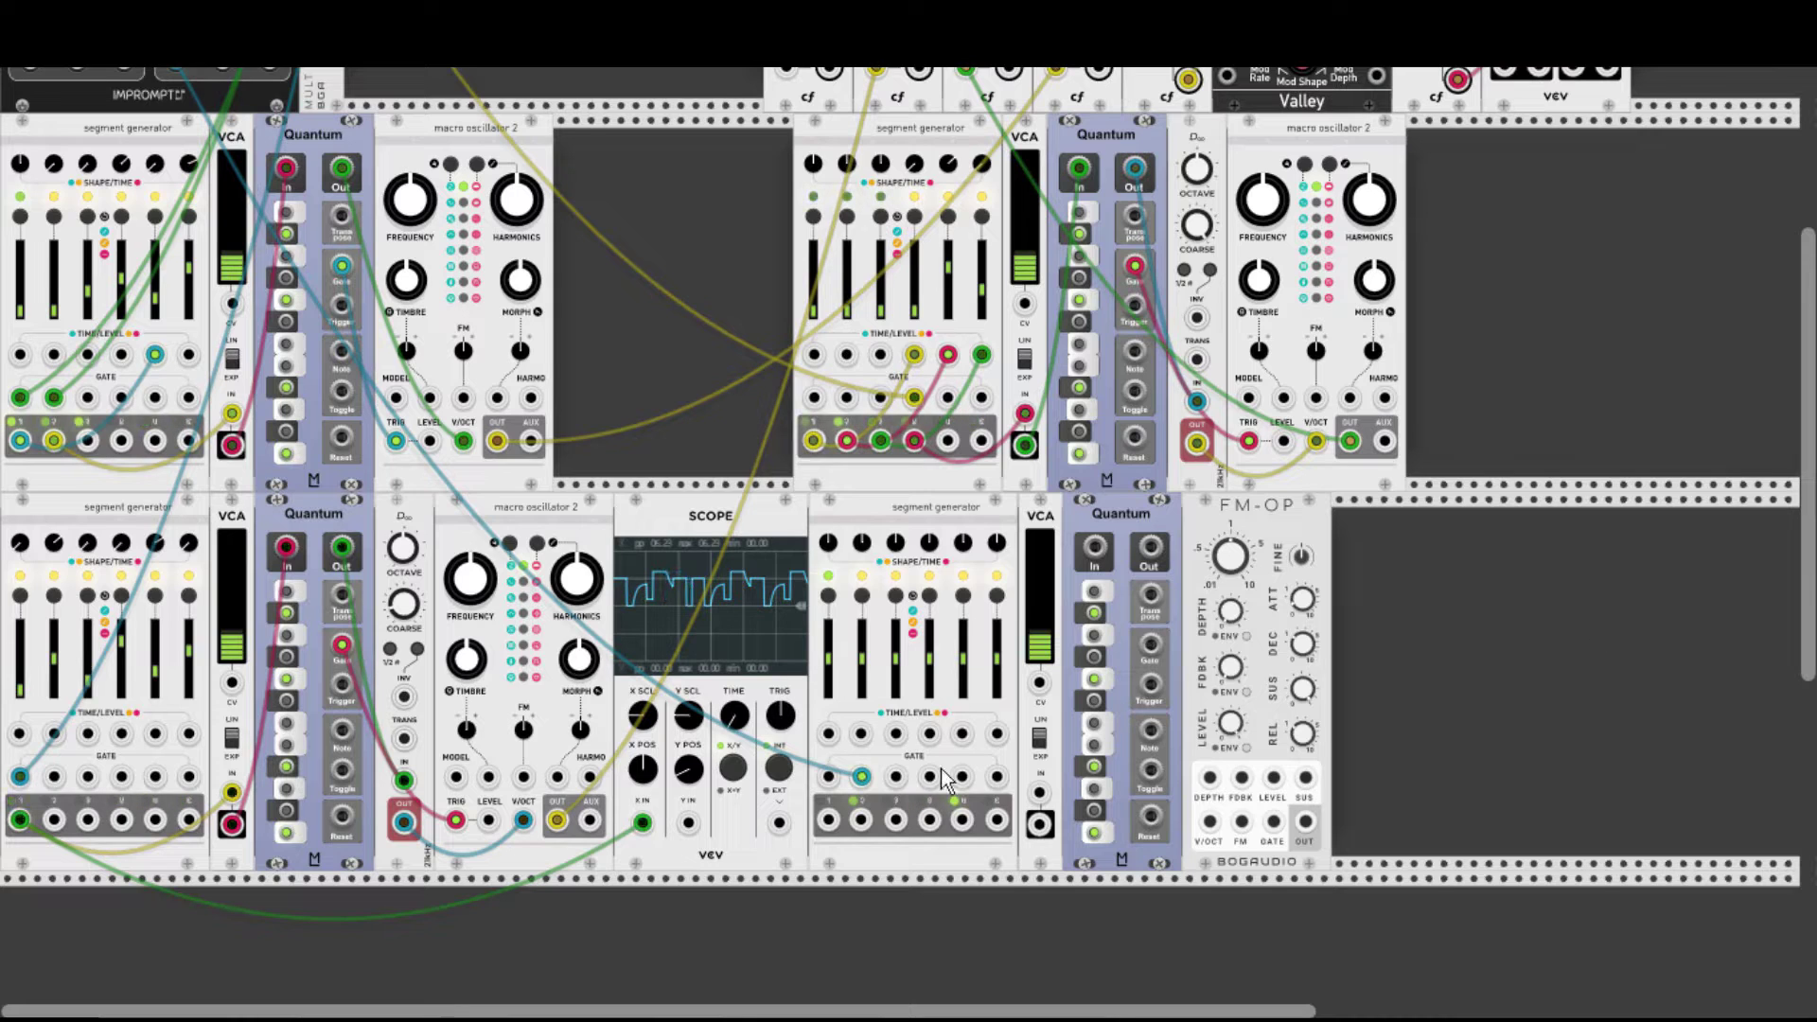
left_click_drag(859, 820, 1039, 793)
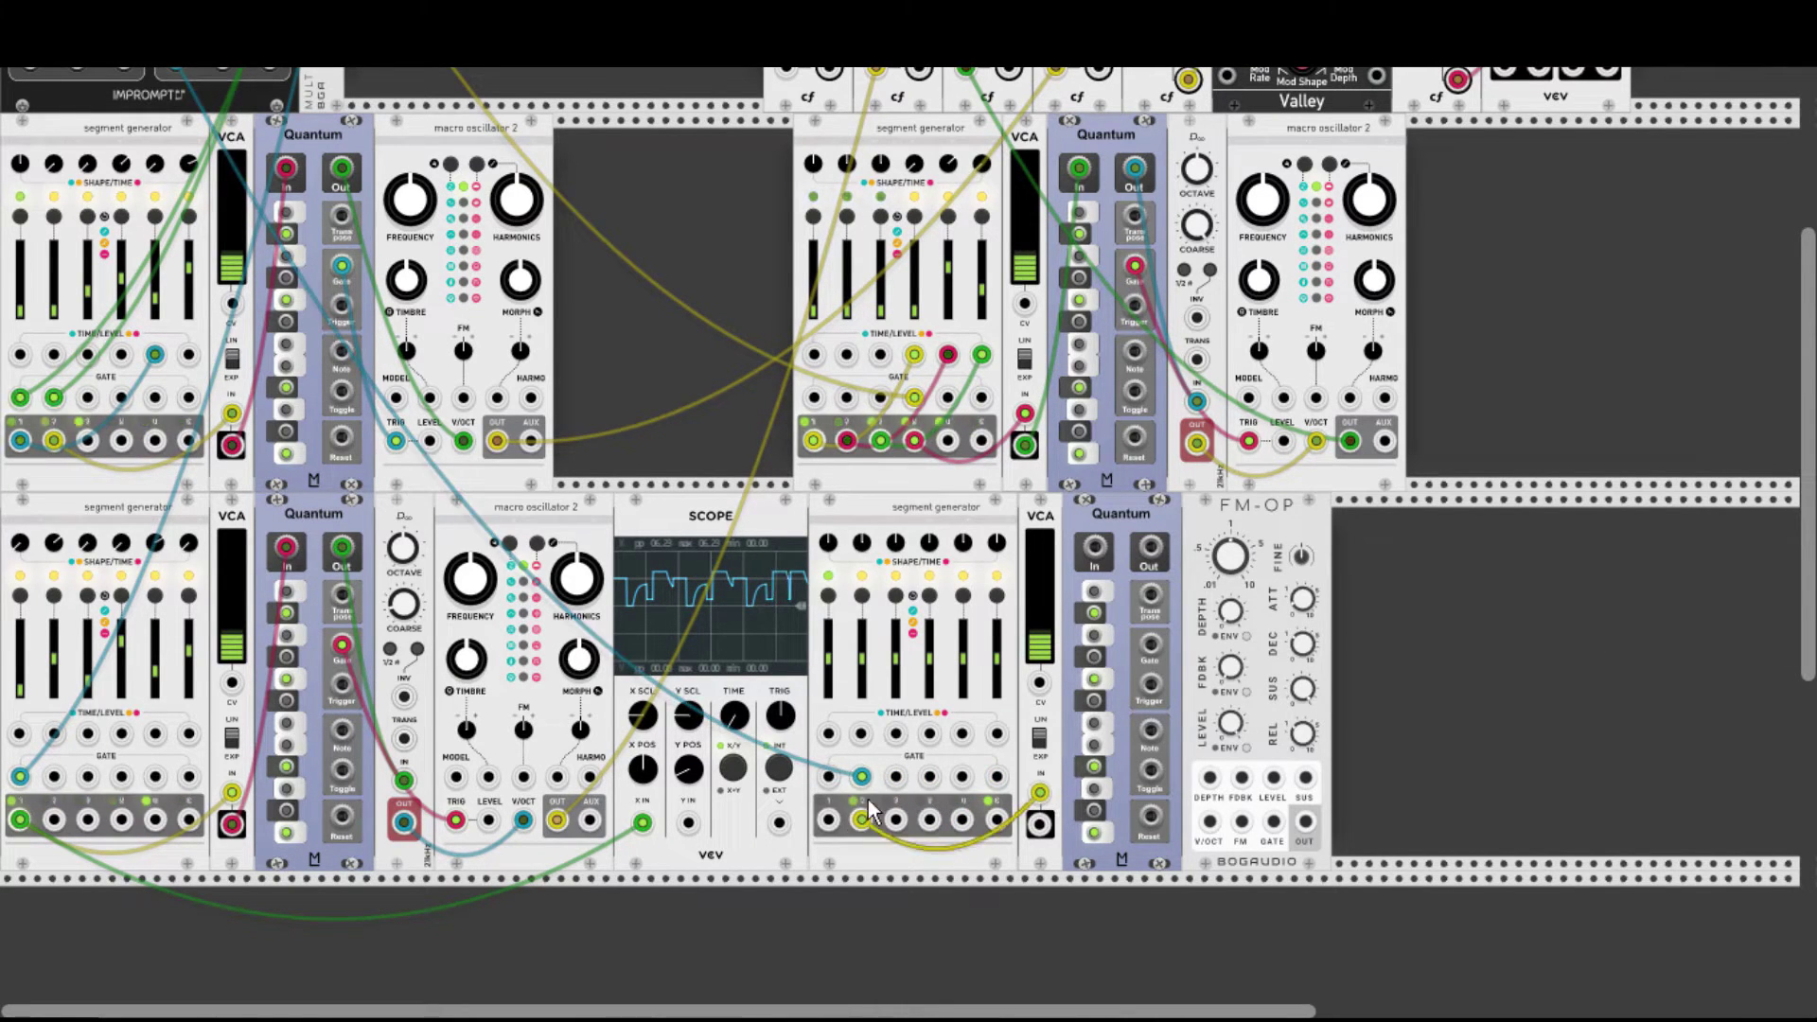
left_click_drag(859, 822, 1209, 823)
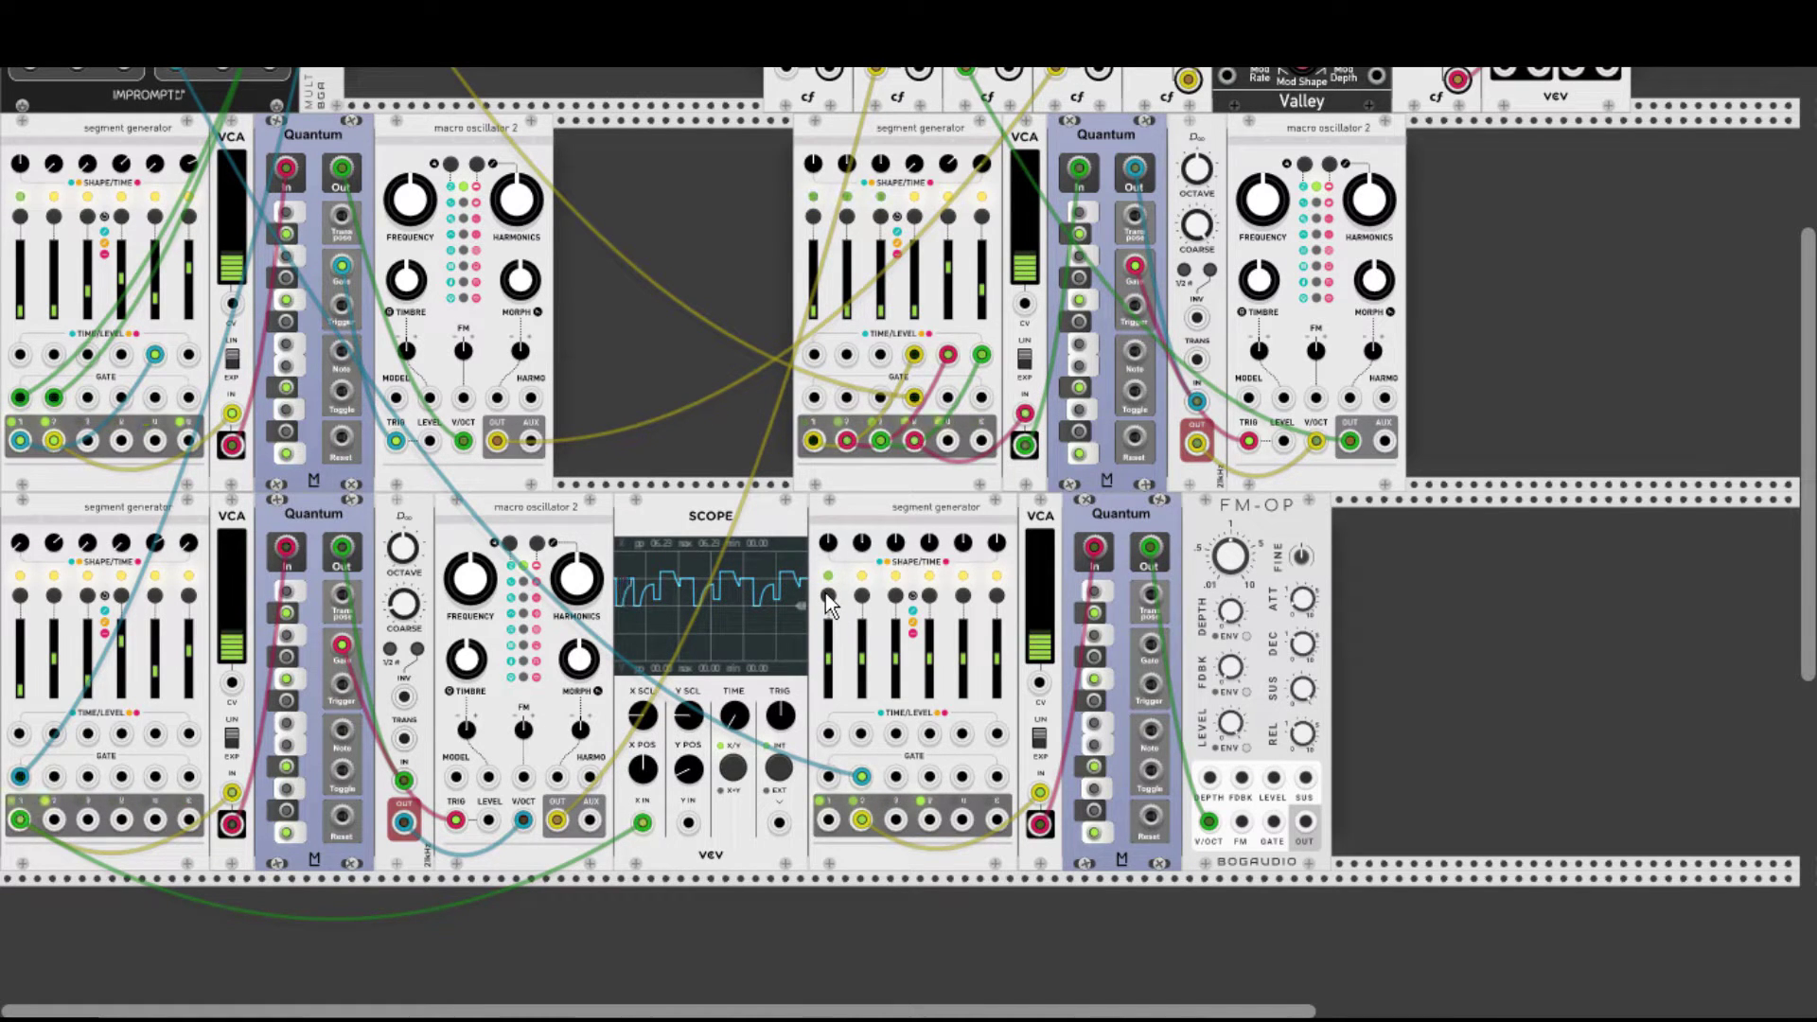
Run another clock cable between Clocked and the fourth segment generator's gate input.
left_click_drag(827, 775, 223, 393)
scroll(827, 775, "up", 5)
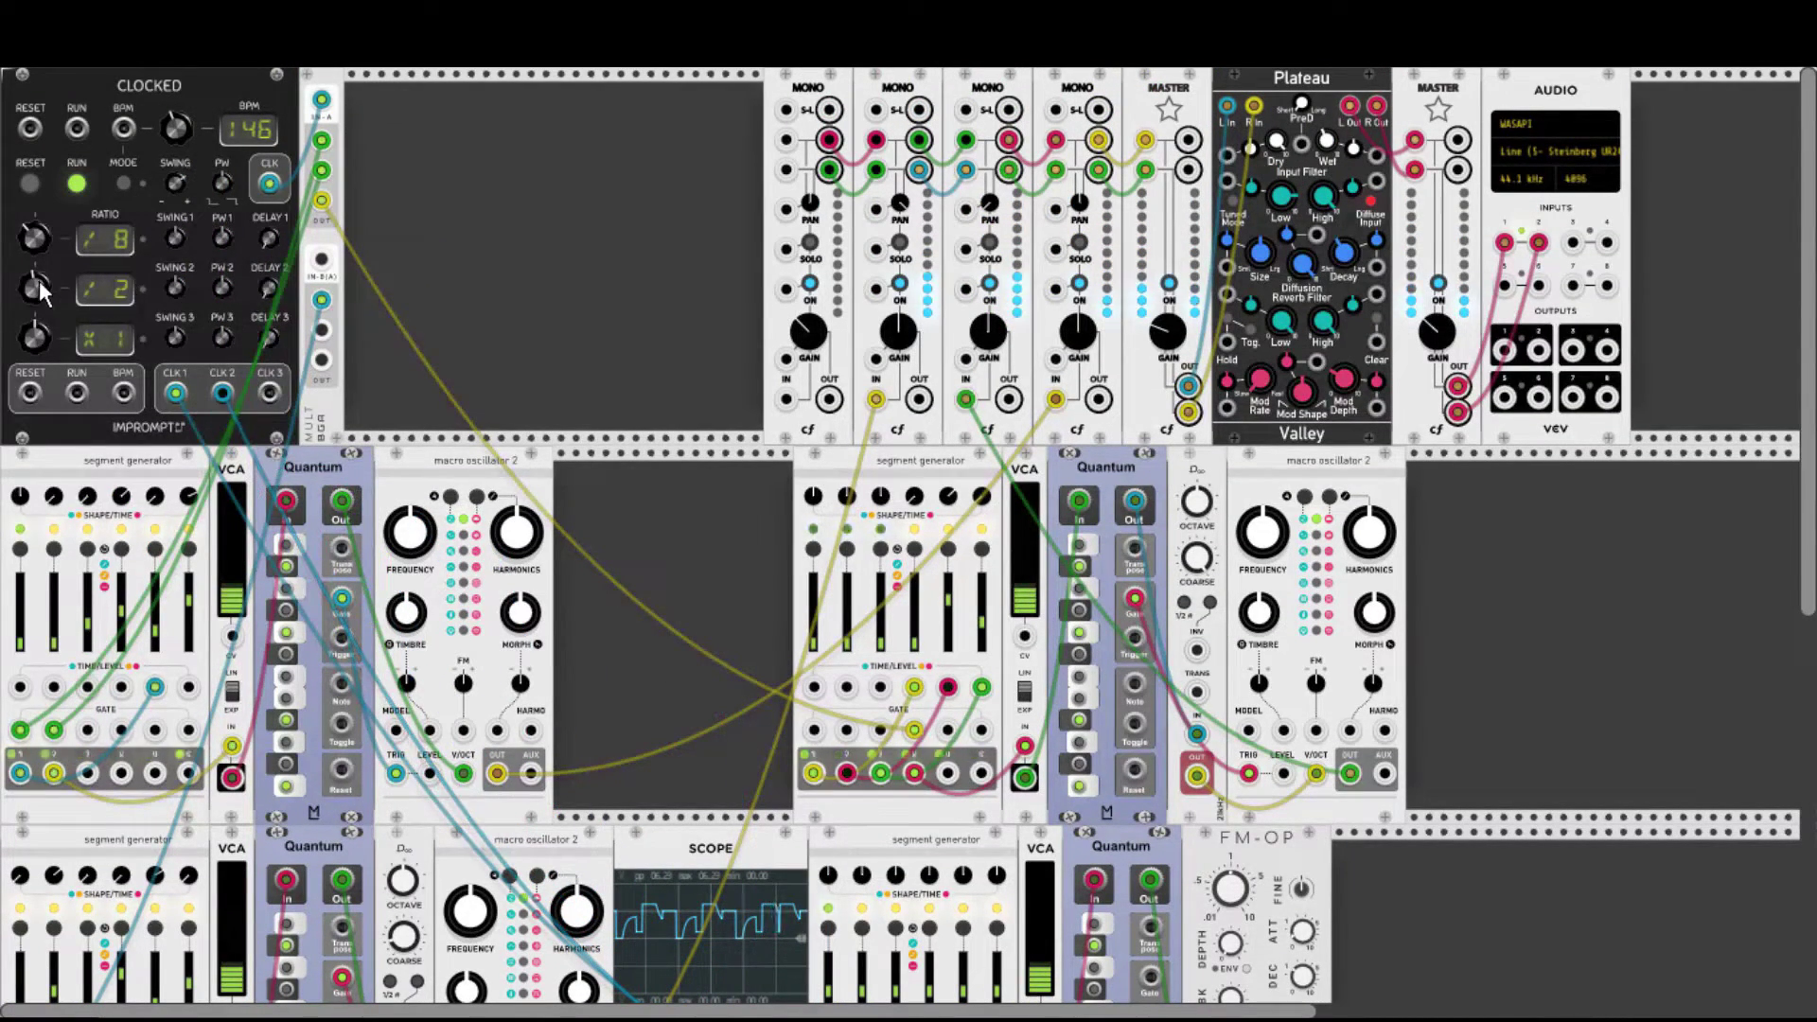
scroll(799, 393, "down", 5)
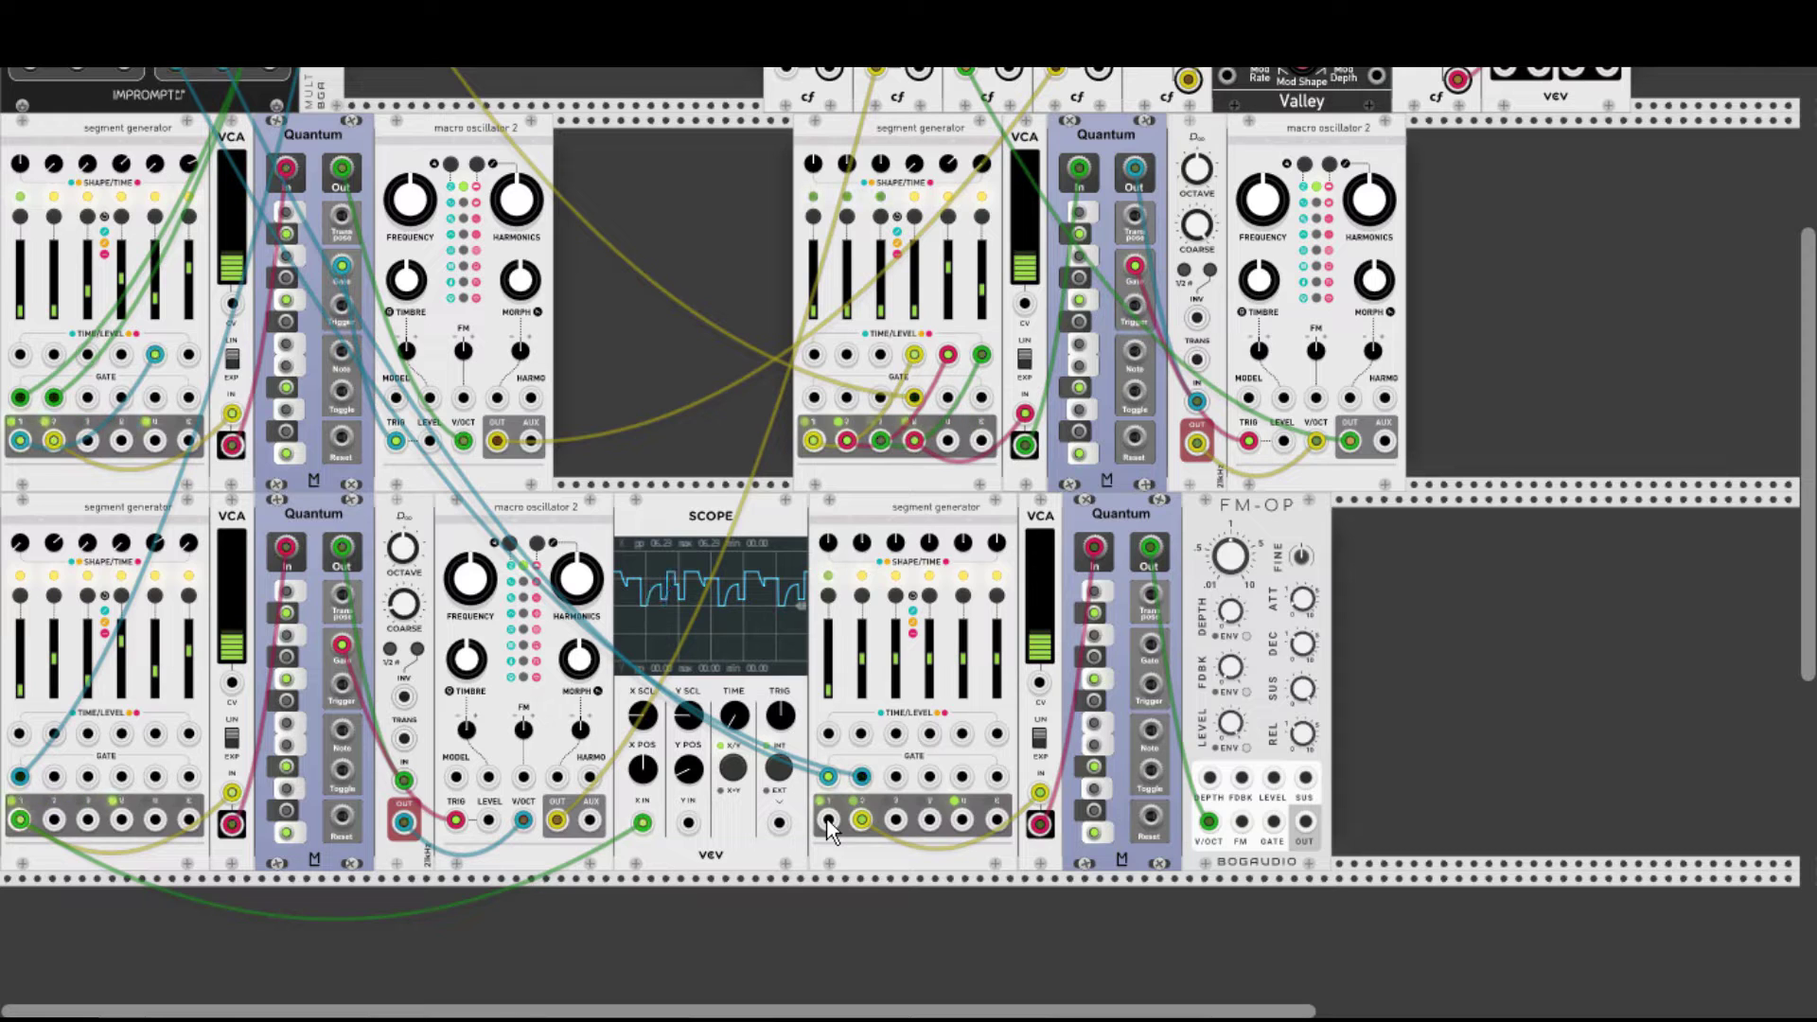
Modulate FM-OP FDBK from segment output 1, send FM-OP to the mixer, and show output 2 on scope Y IN.
left_click_drag(830, 825, 1241, 779)
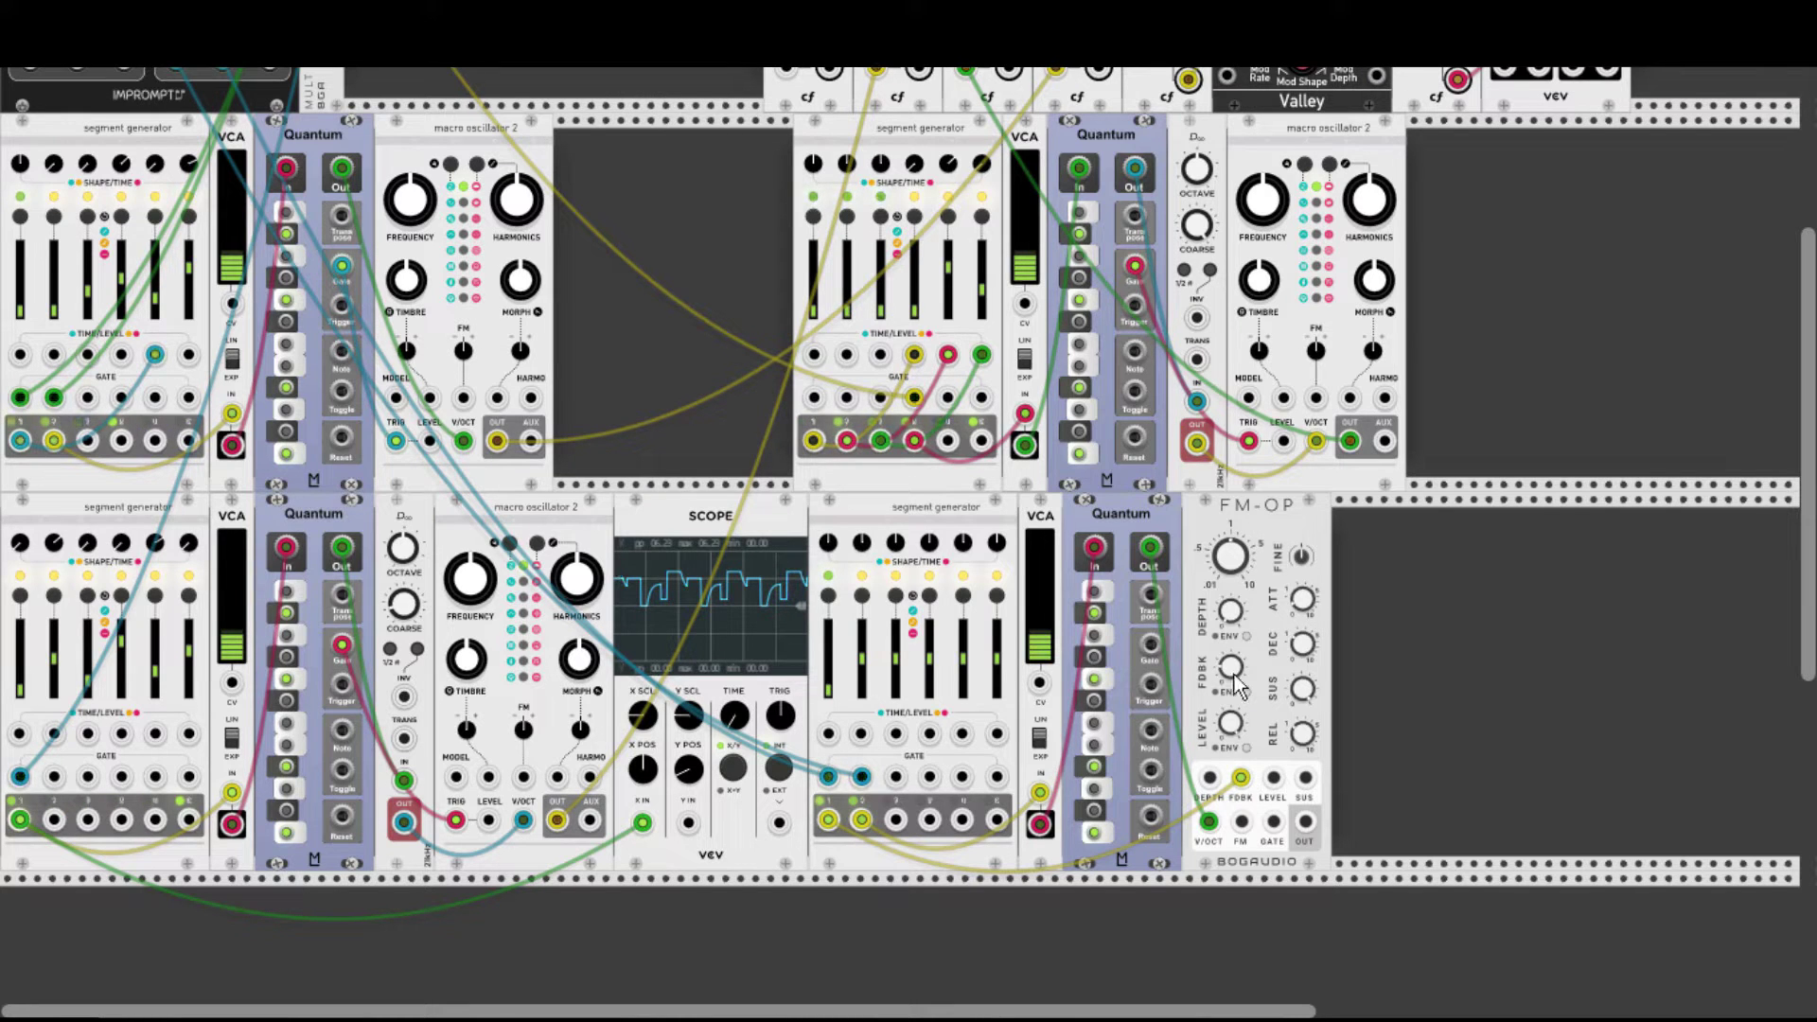
left_click_drag(1305, 822, 777, 140)
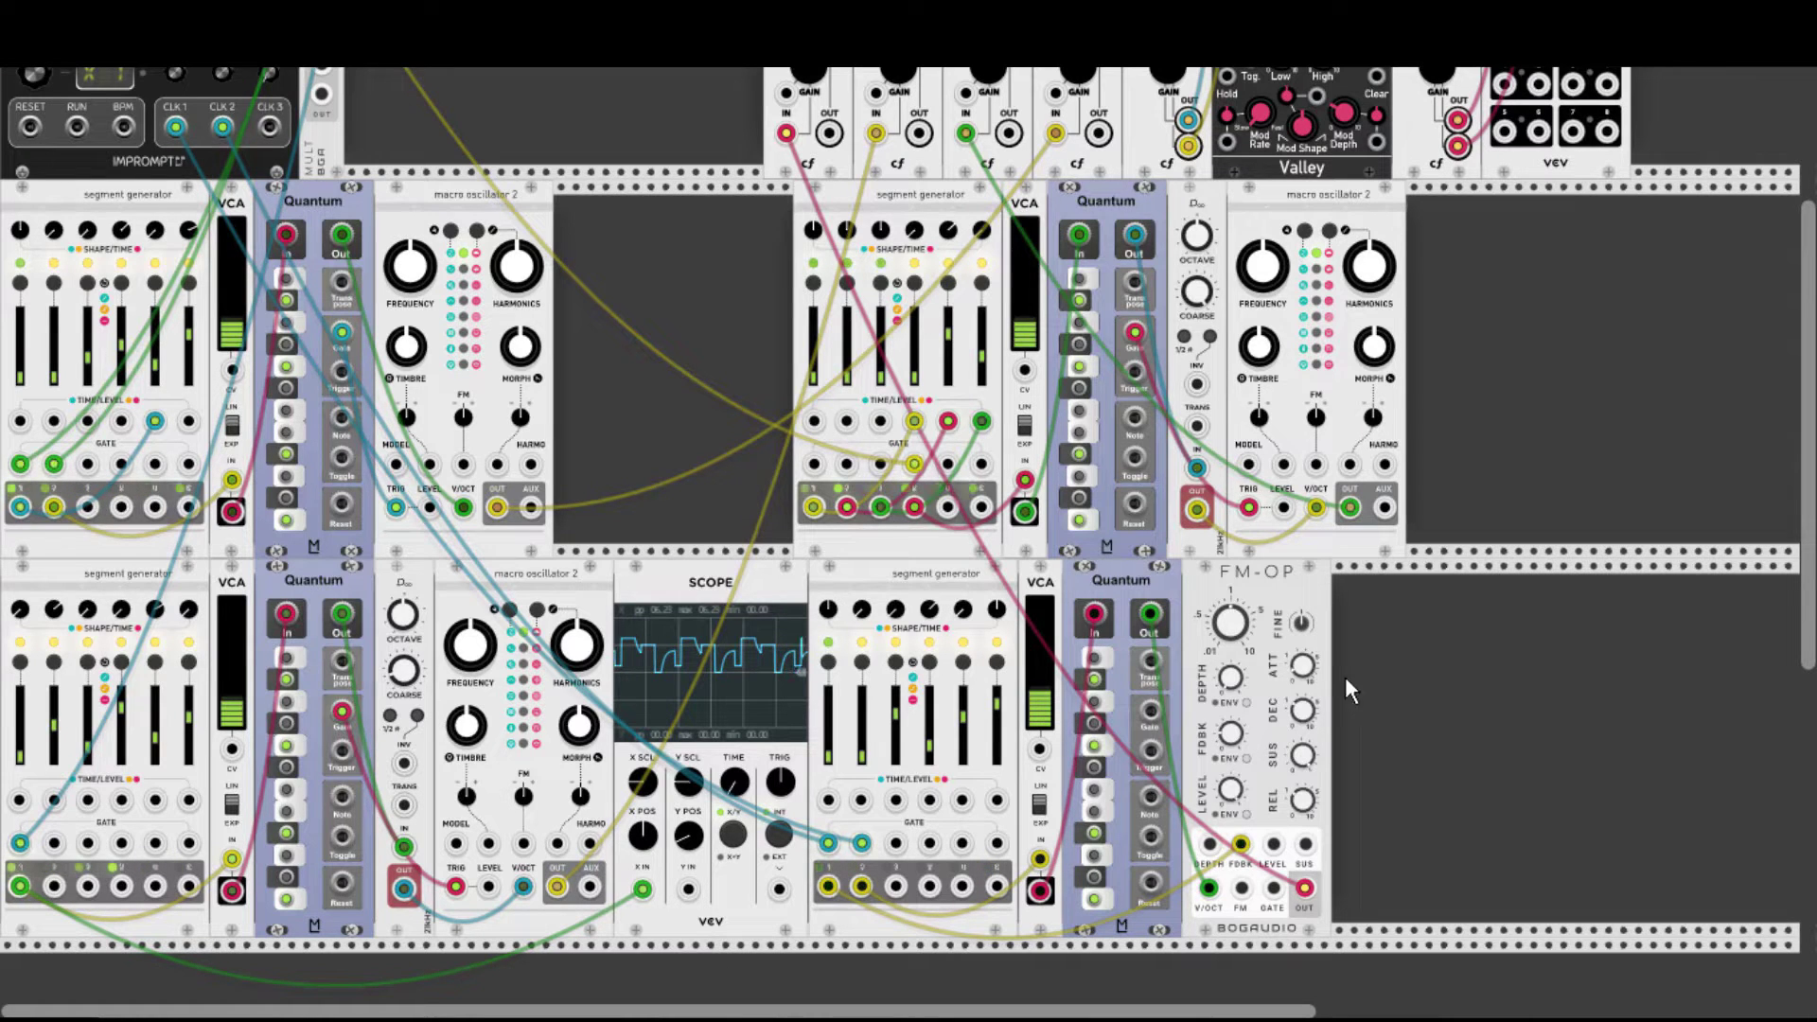
mouse_move(688, 890)
left_mouse_down()
mouse_move(784, 926)
mouse_move(852, 884)
left_mouse_up()
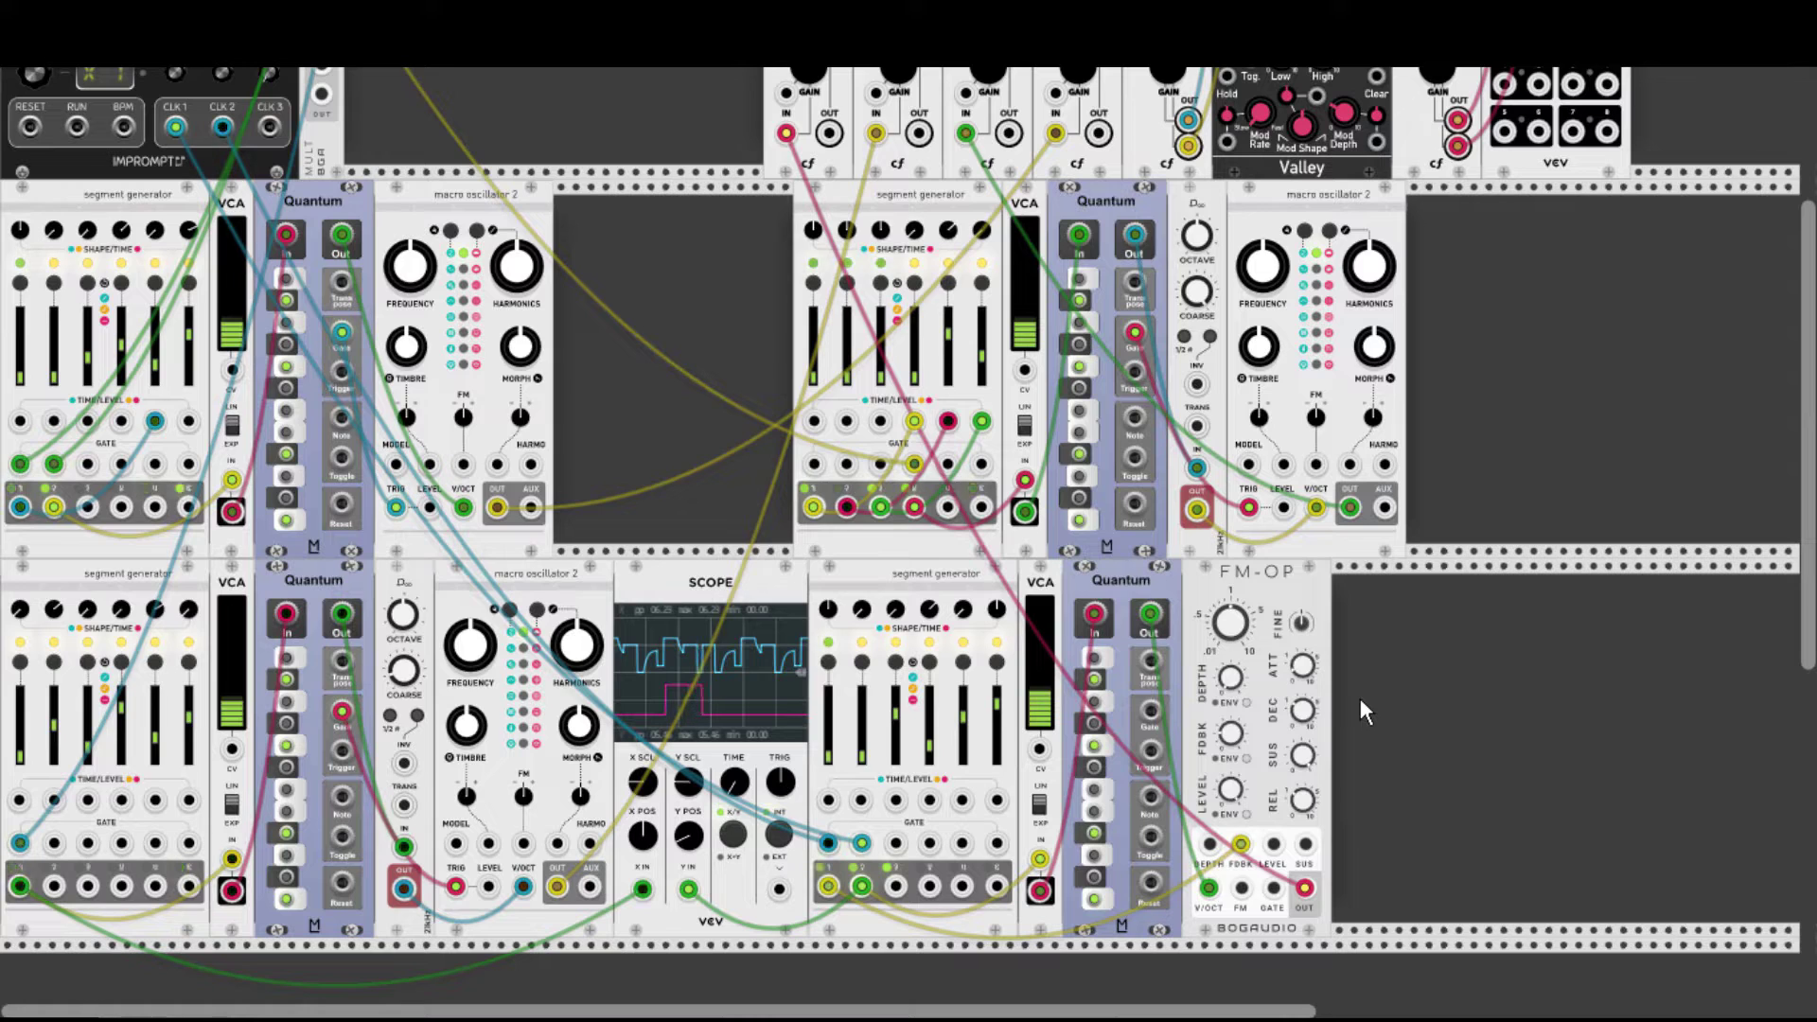
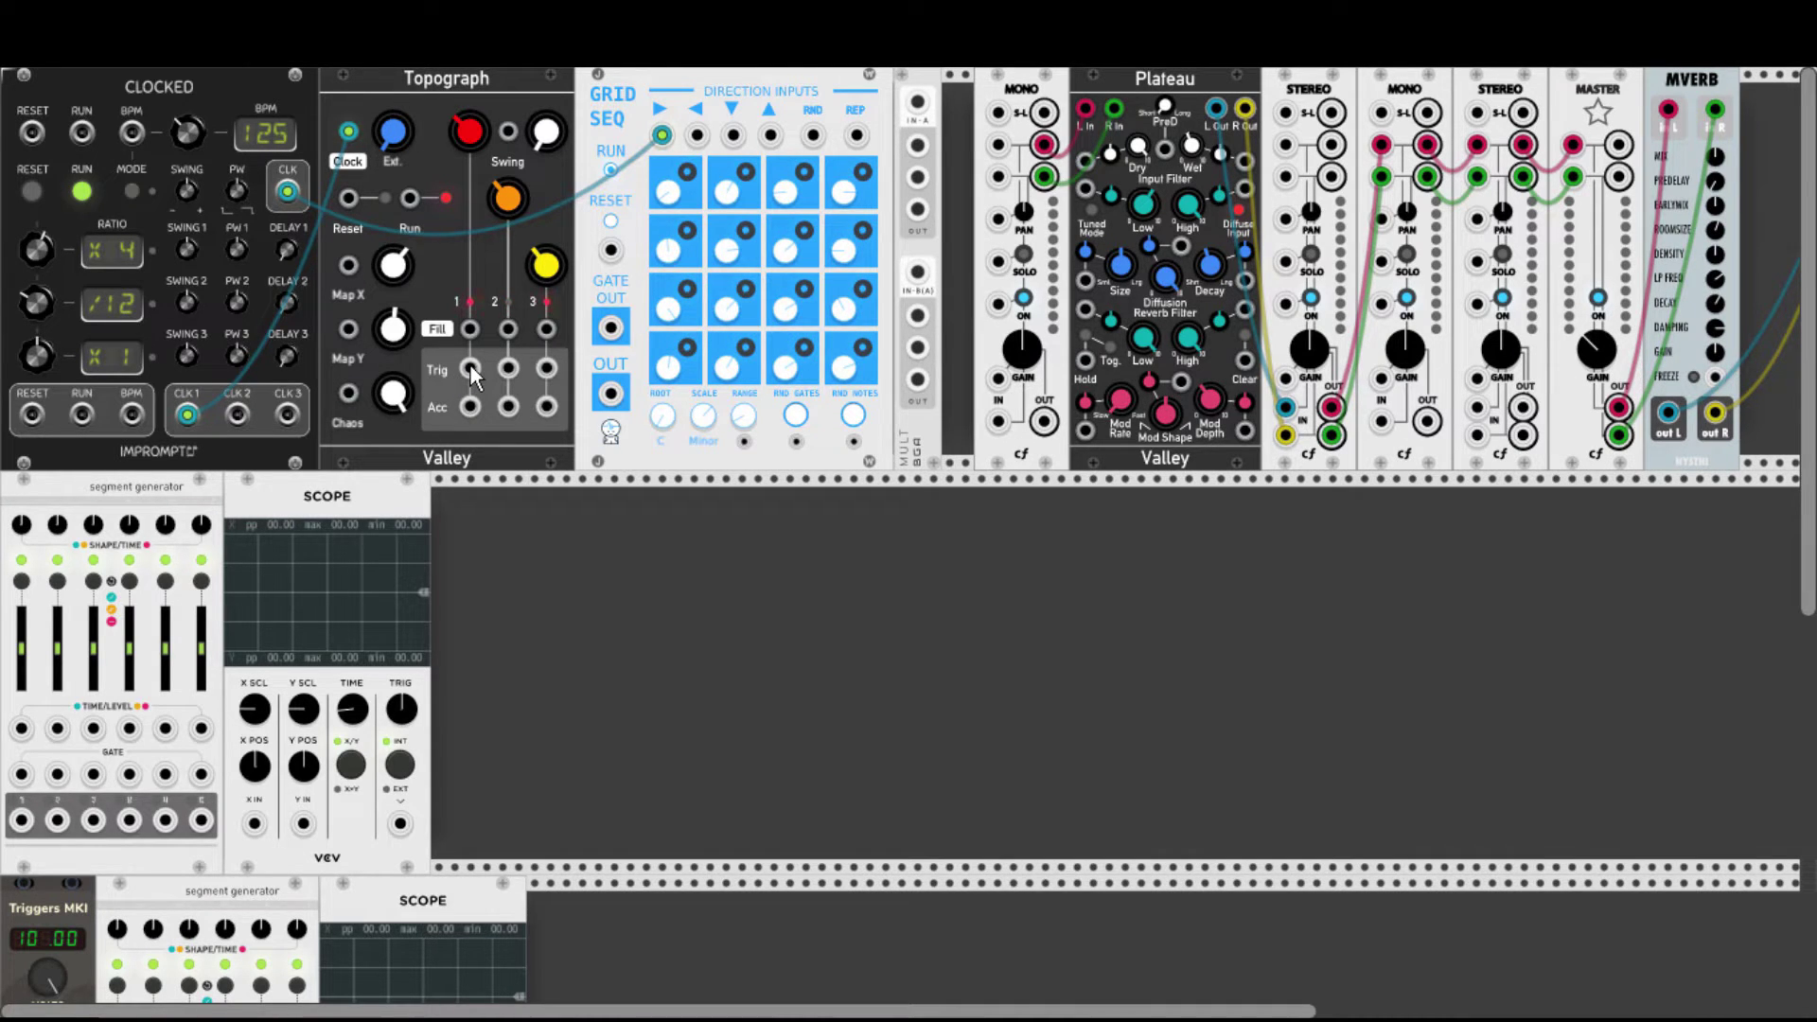
Patch Topograph Trig 1 into the segment generator's gate and its sixth output into Scope X IN.
left_click_drag(471, 366, 470, 367)
left_click_drag(412, 422, 202, 783)
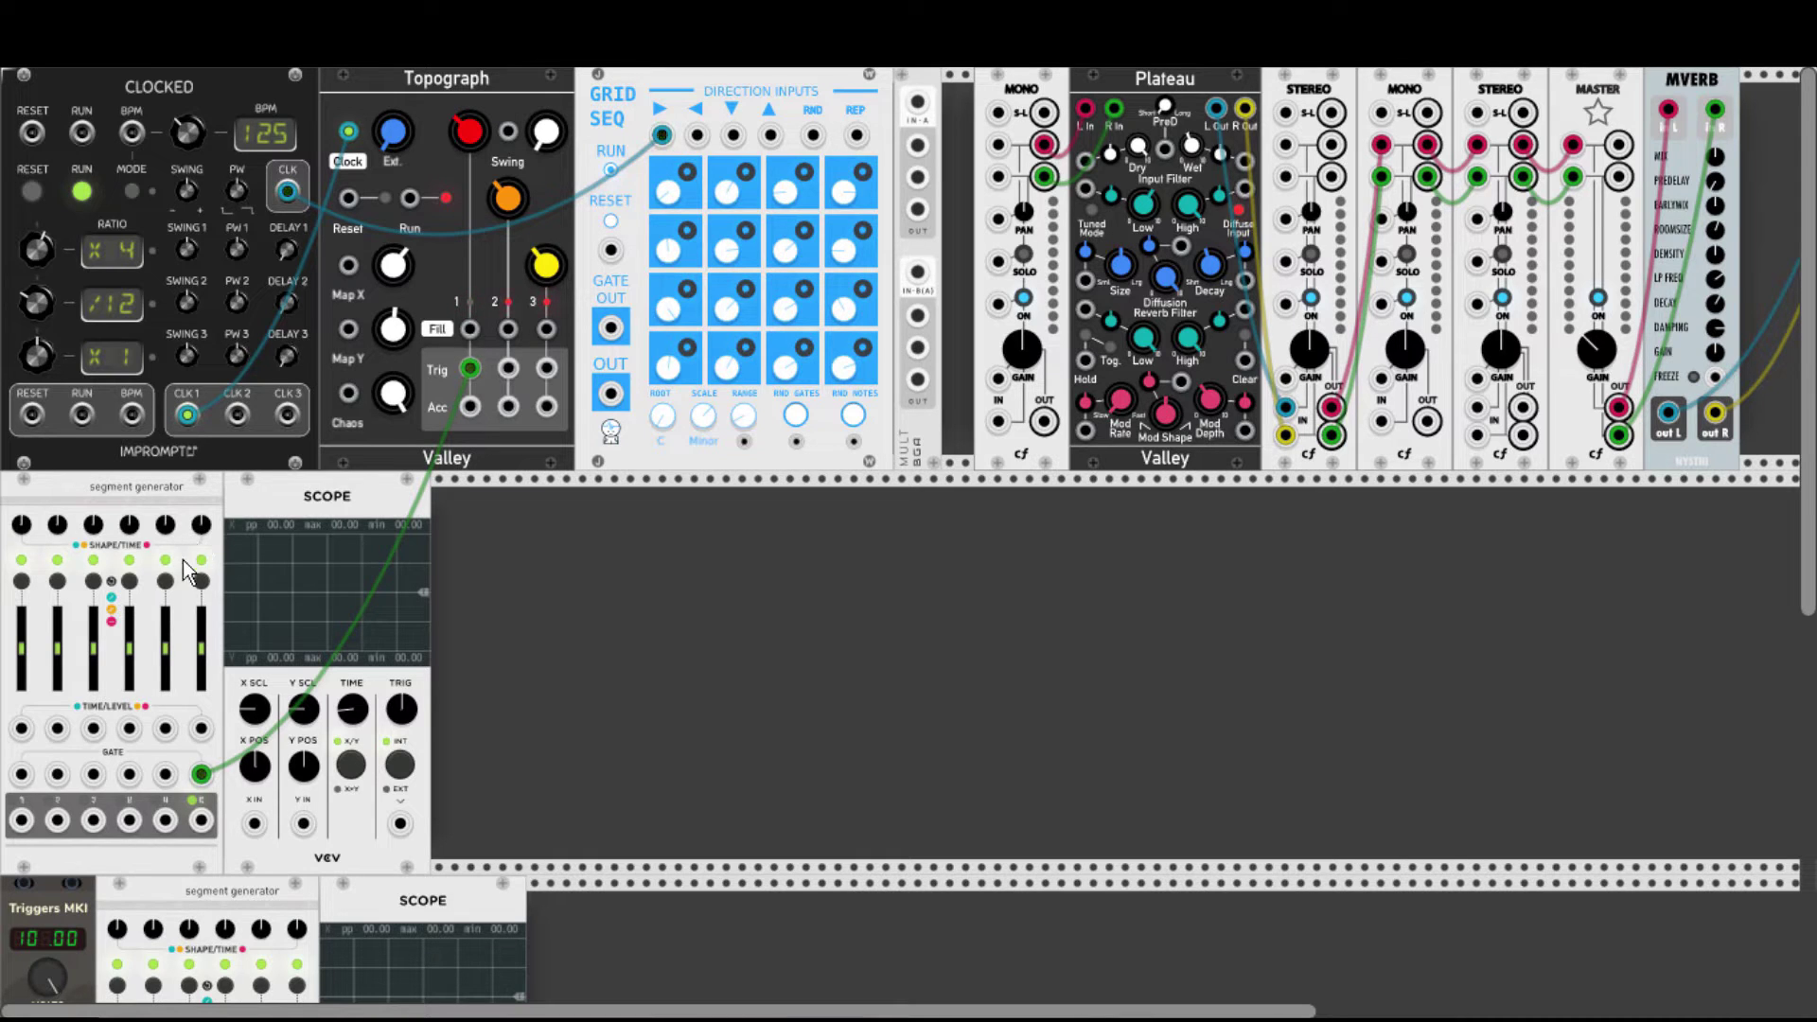
left_click_drag(202, 823, 252, 827)
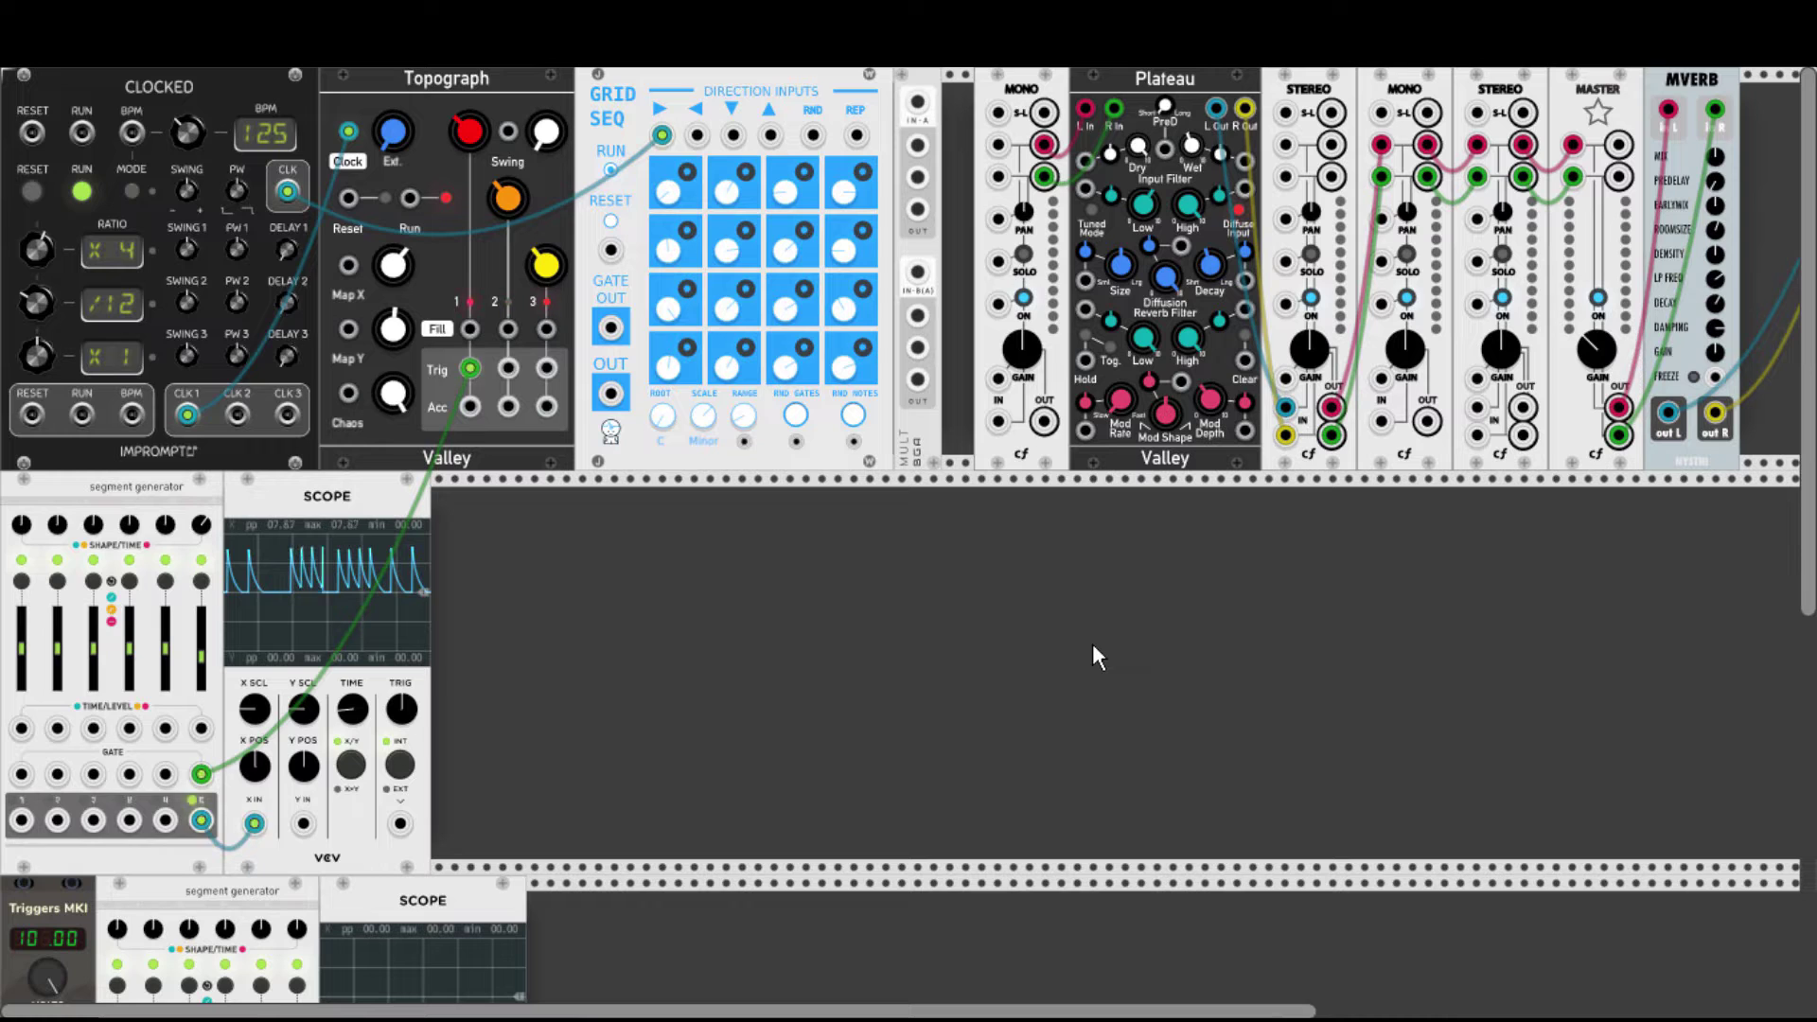
Add a Functional VCO and VCA-1 side by side, with VCO triangle into VCA and envelope on CV.
right_click(1032, 647)
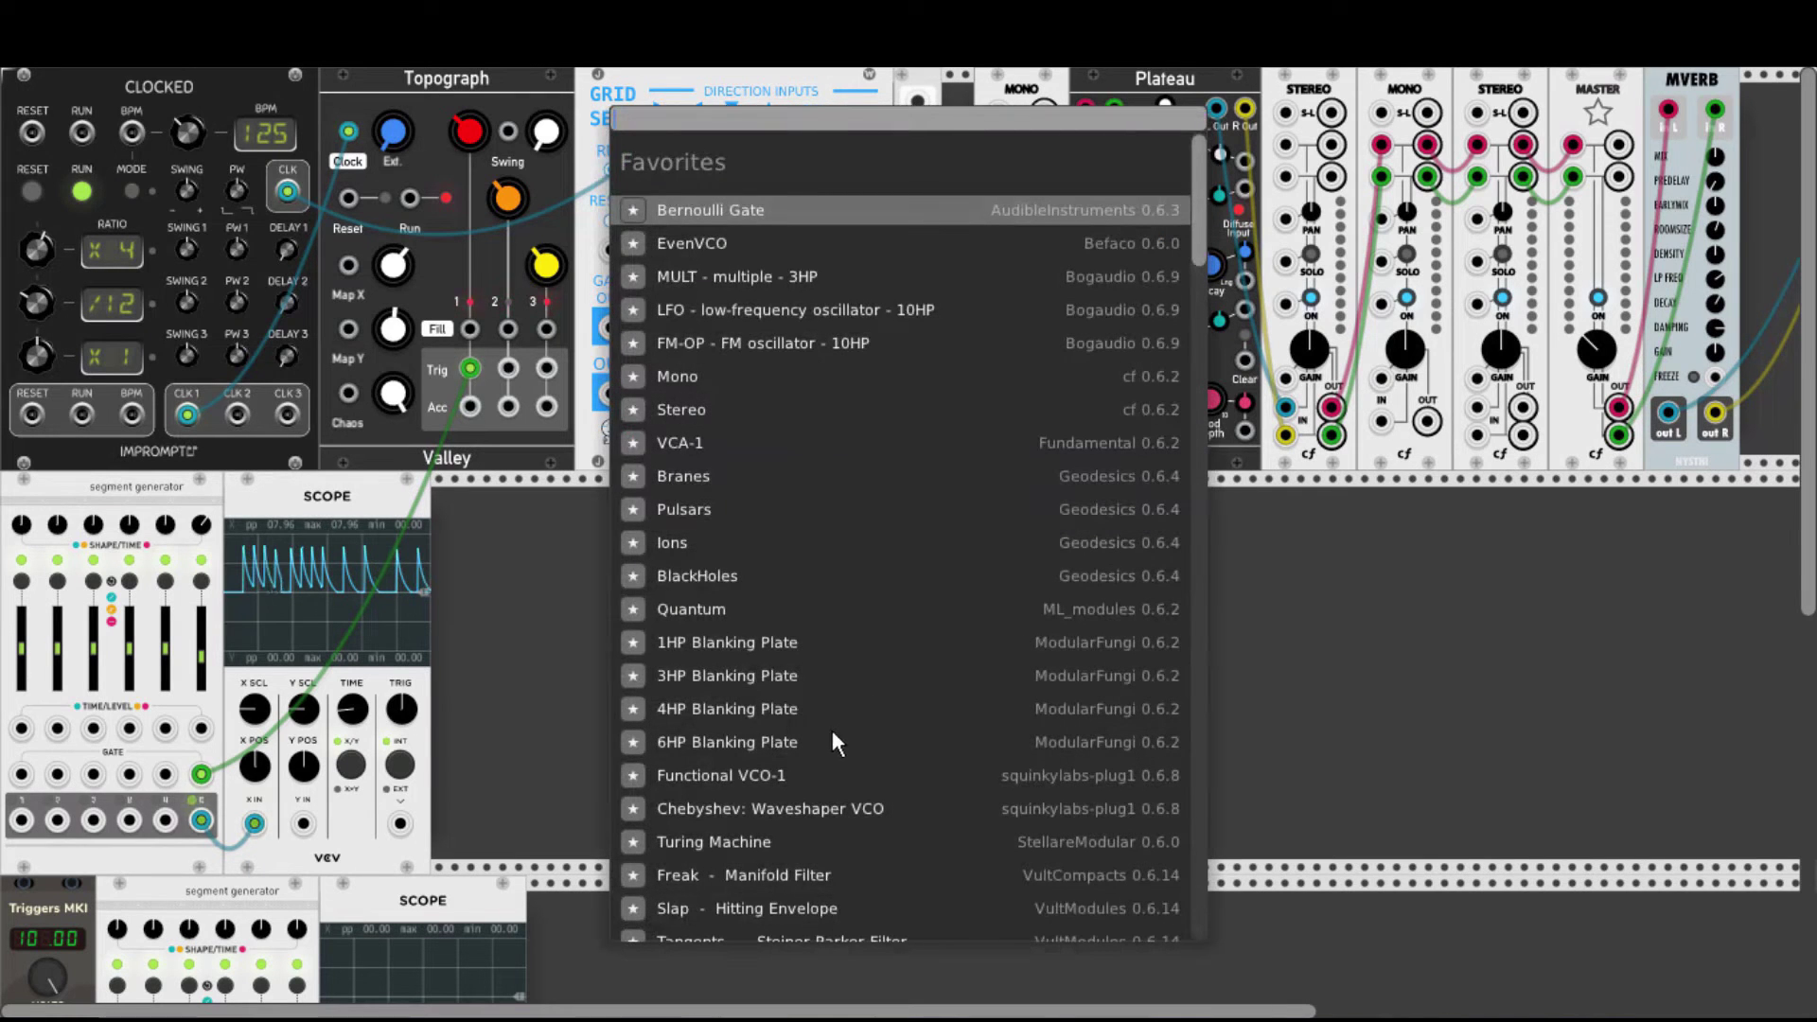
left_click(772, 772)
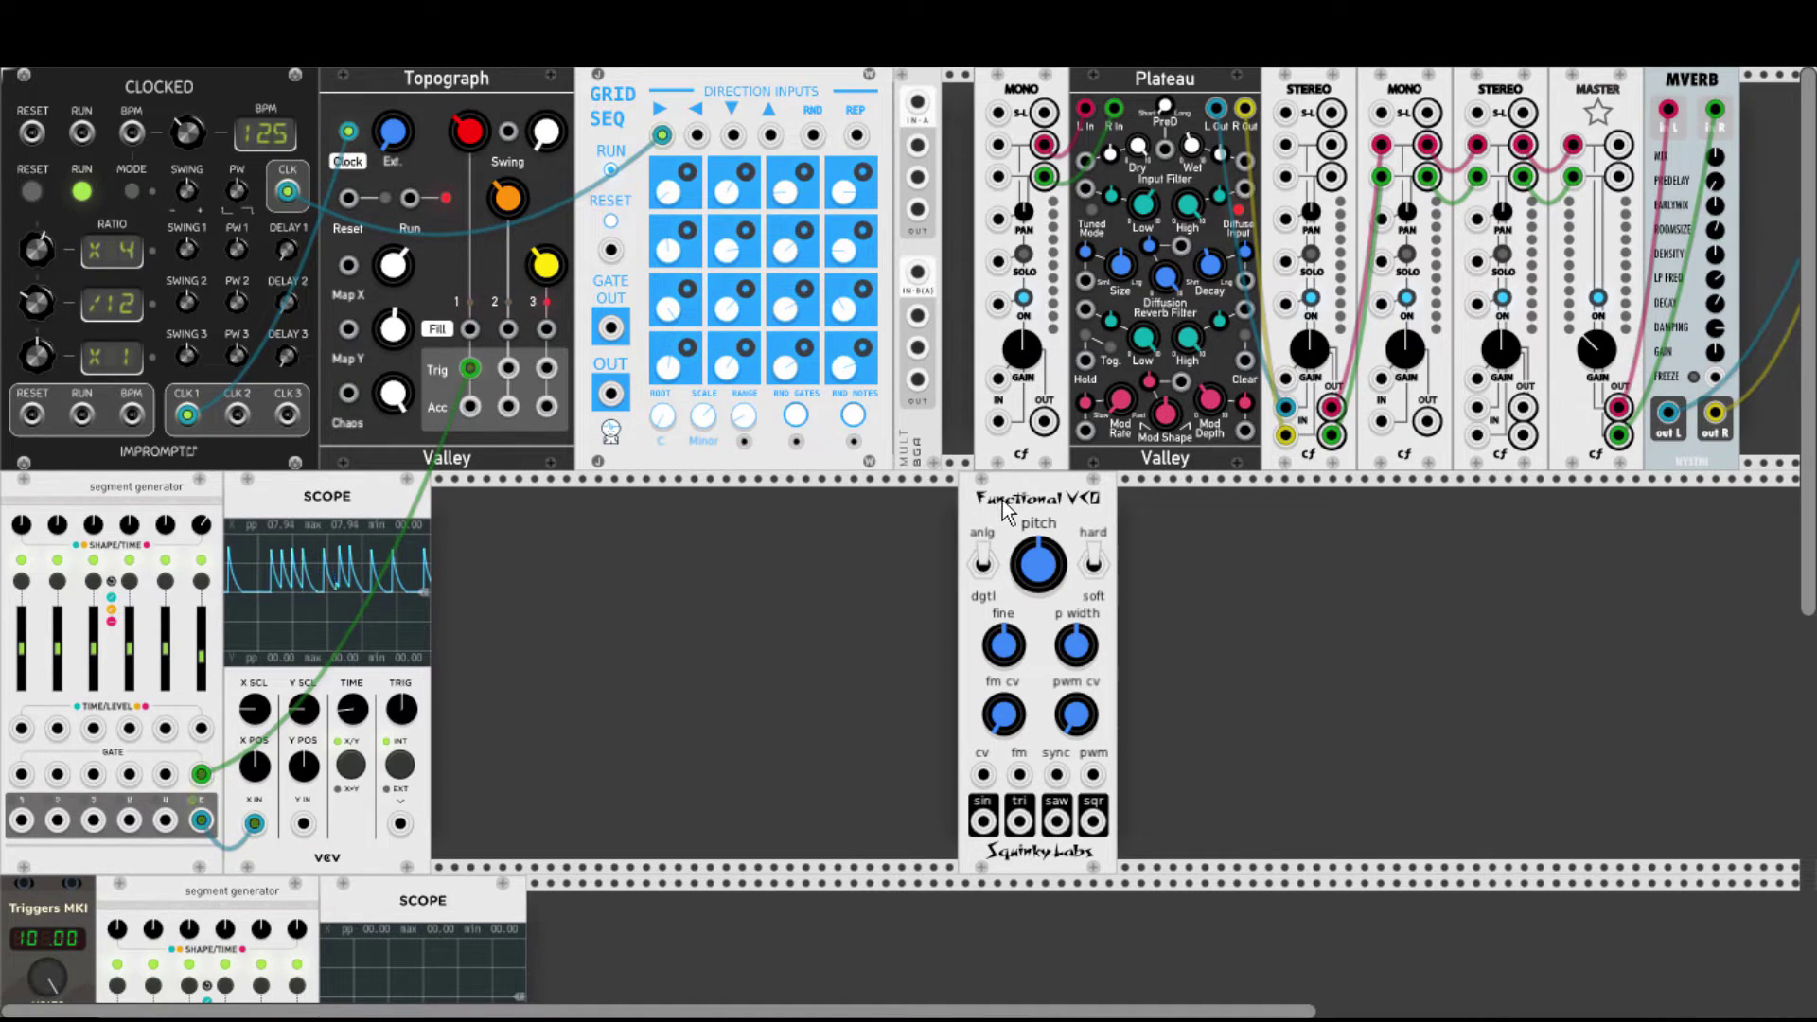
left_click_drag(998, 504, 598, 504)
right_click(774, 560)
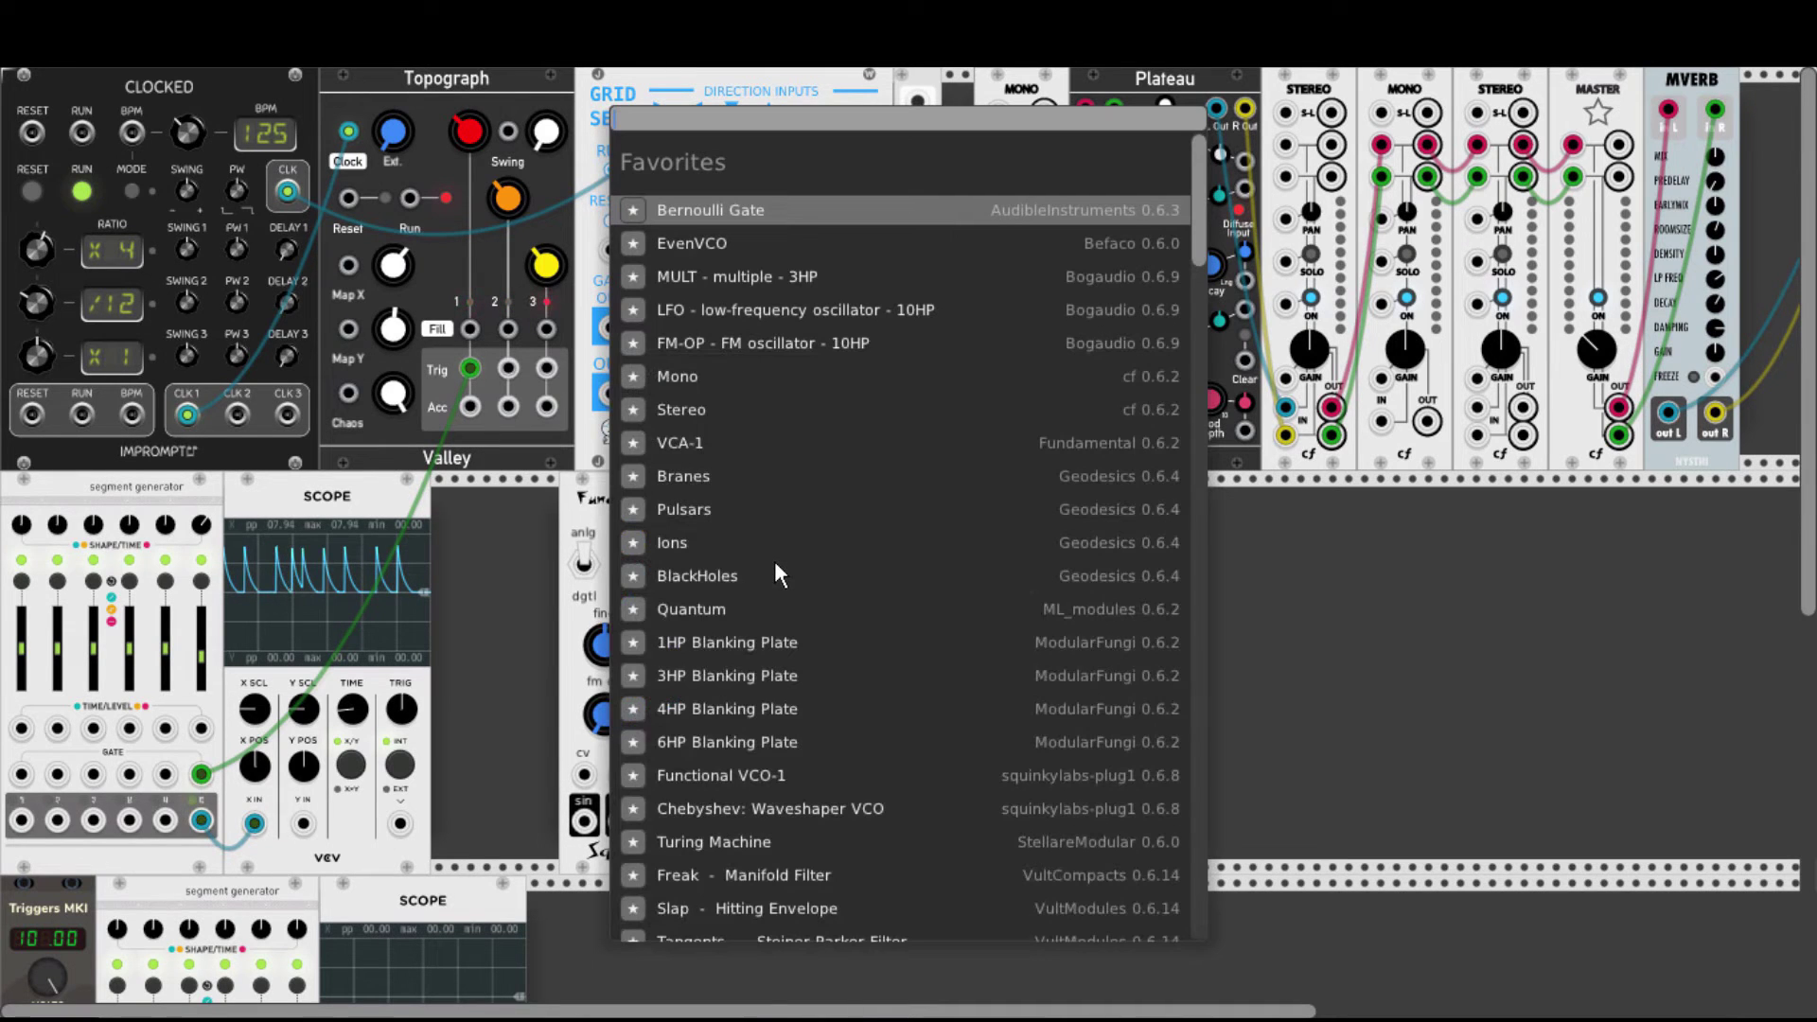
left_click(678, 439)
left_click_drag(768, 496, 737, 496)
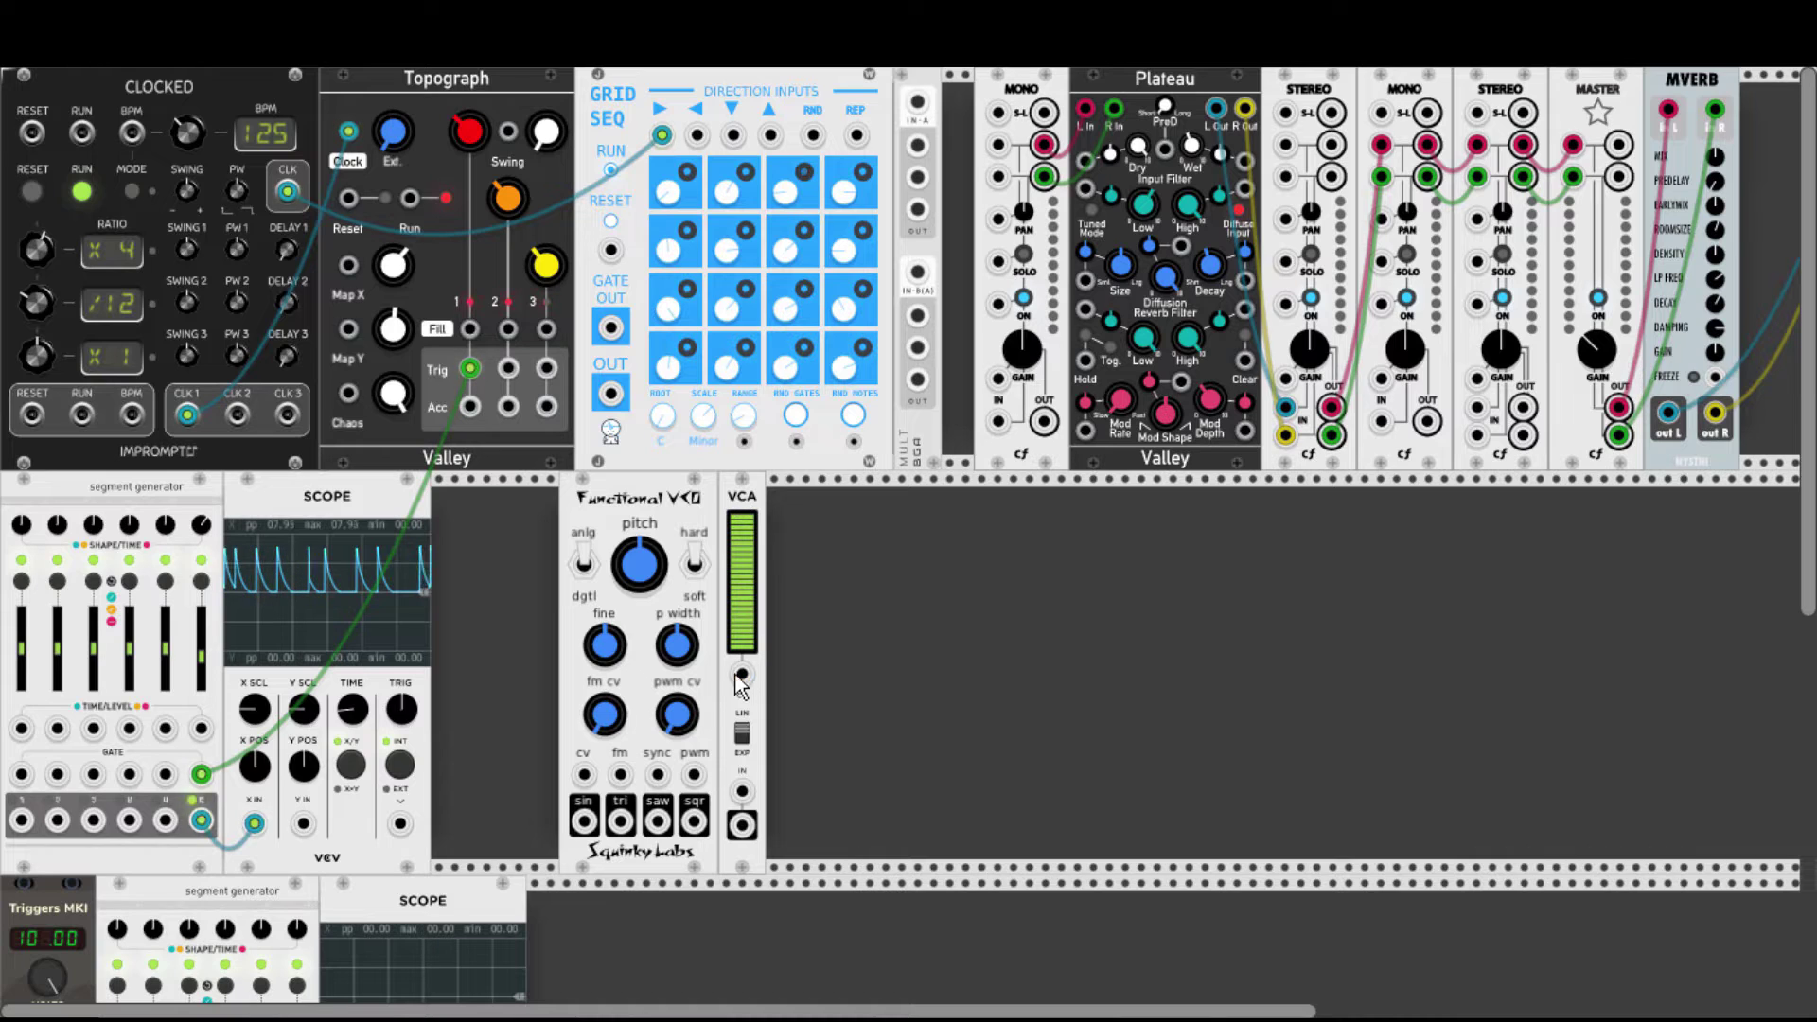
left_click_drag(742, 674, 201, 820)
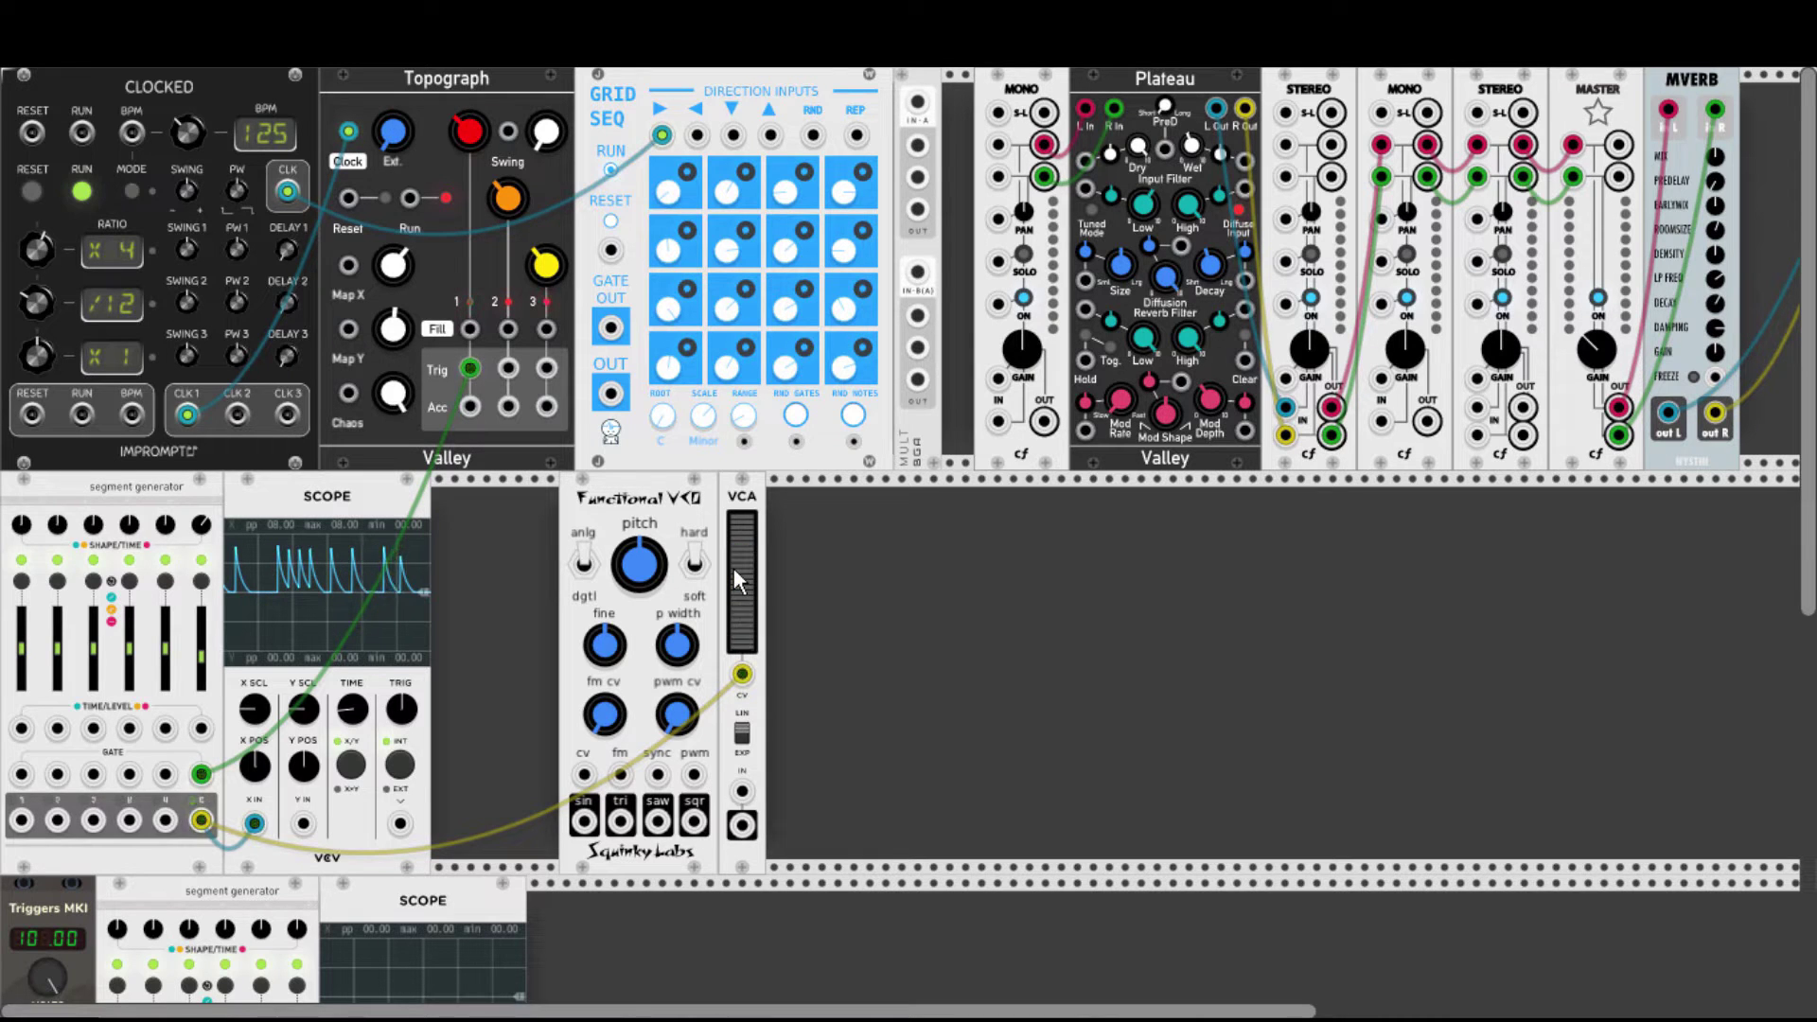
left_click_drag(620, 820, 743, 791)
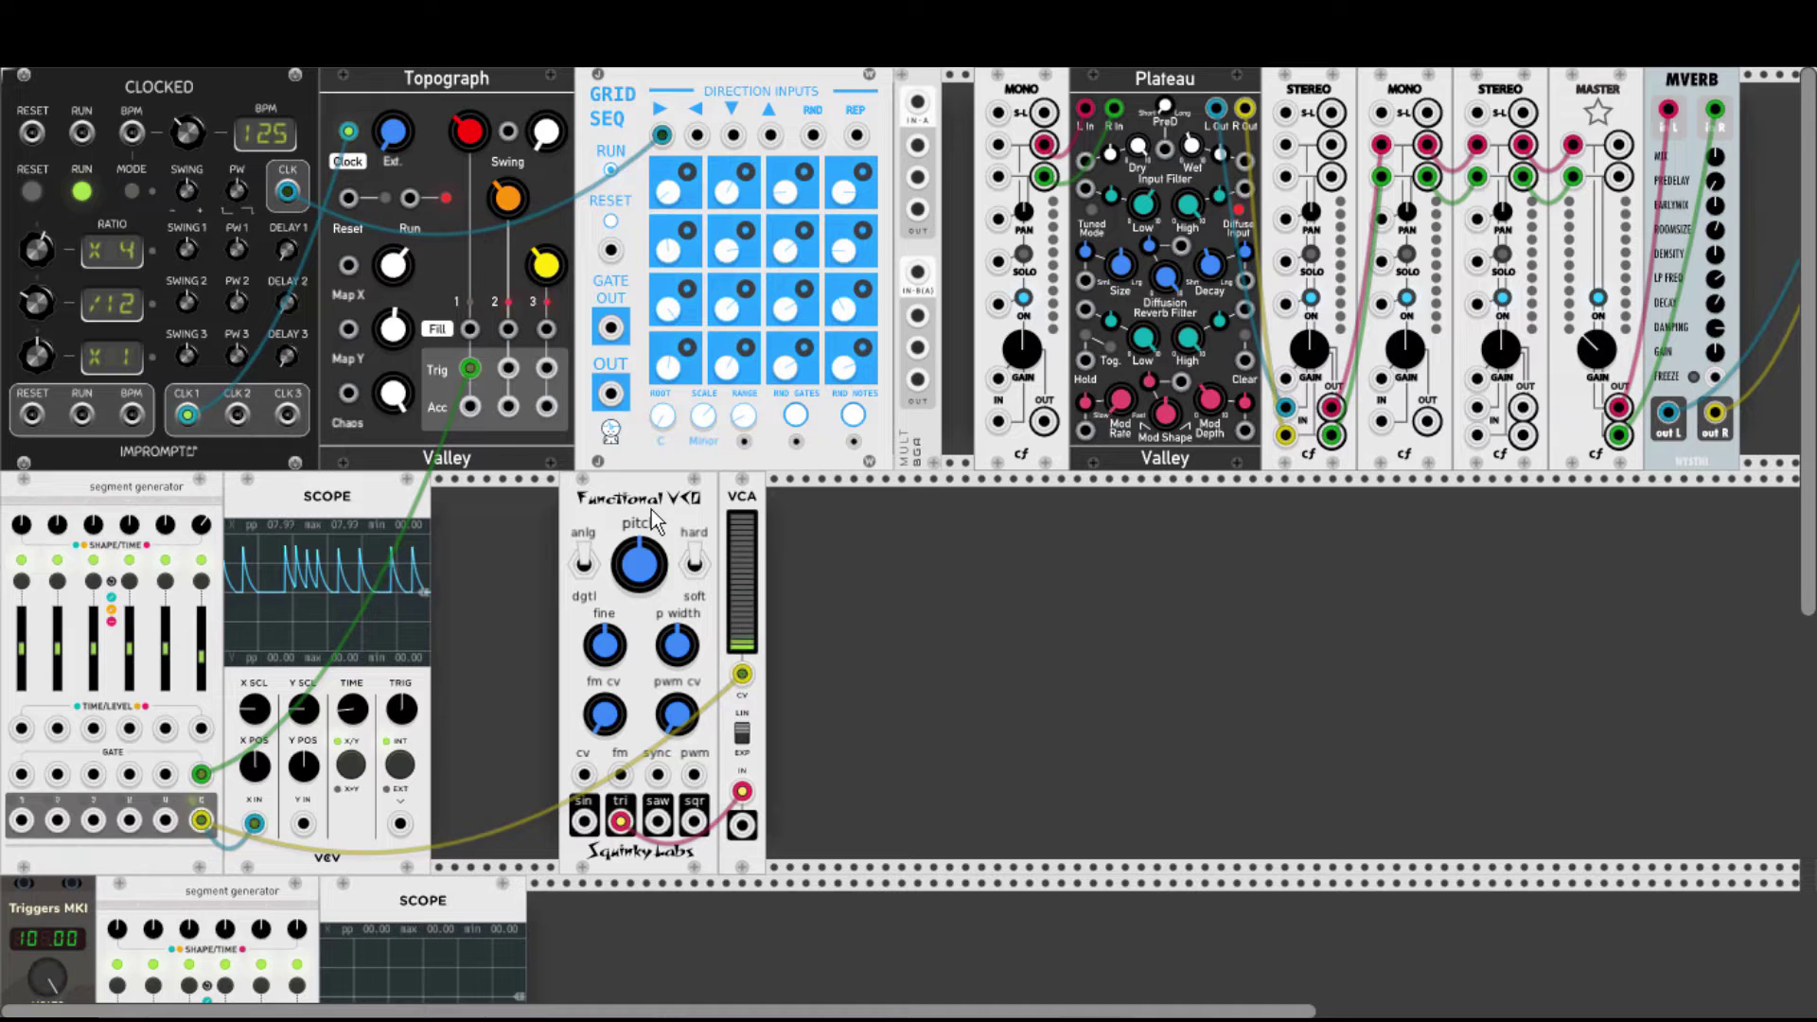
Duplicate the VCO and VCA, placing the copied VCA beside the second VCO.
key("ctrl+d")
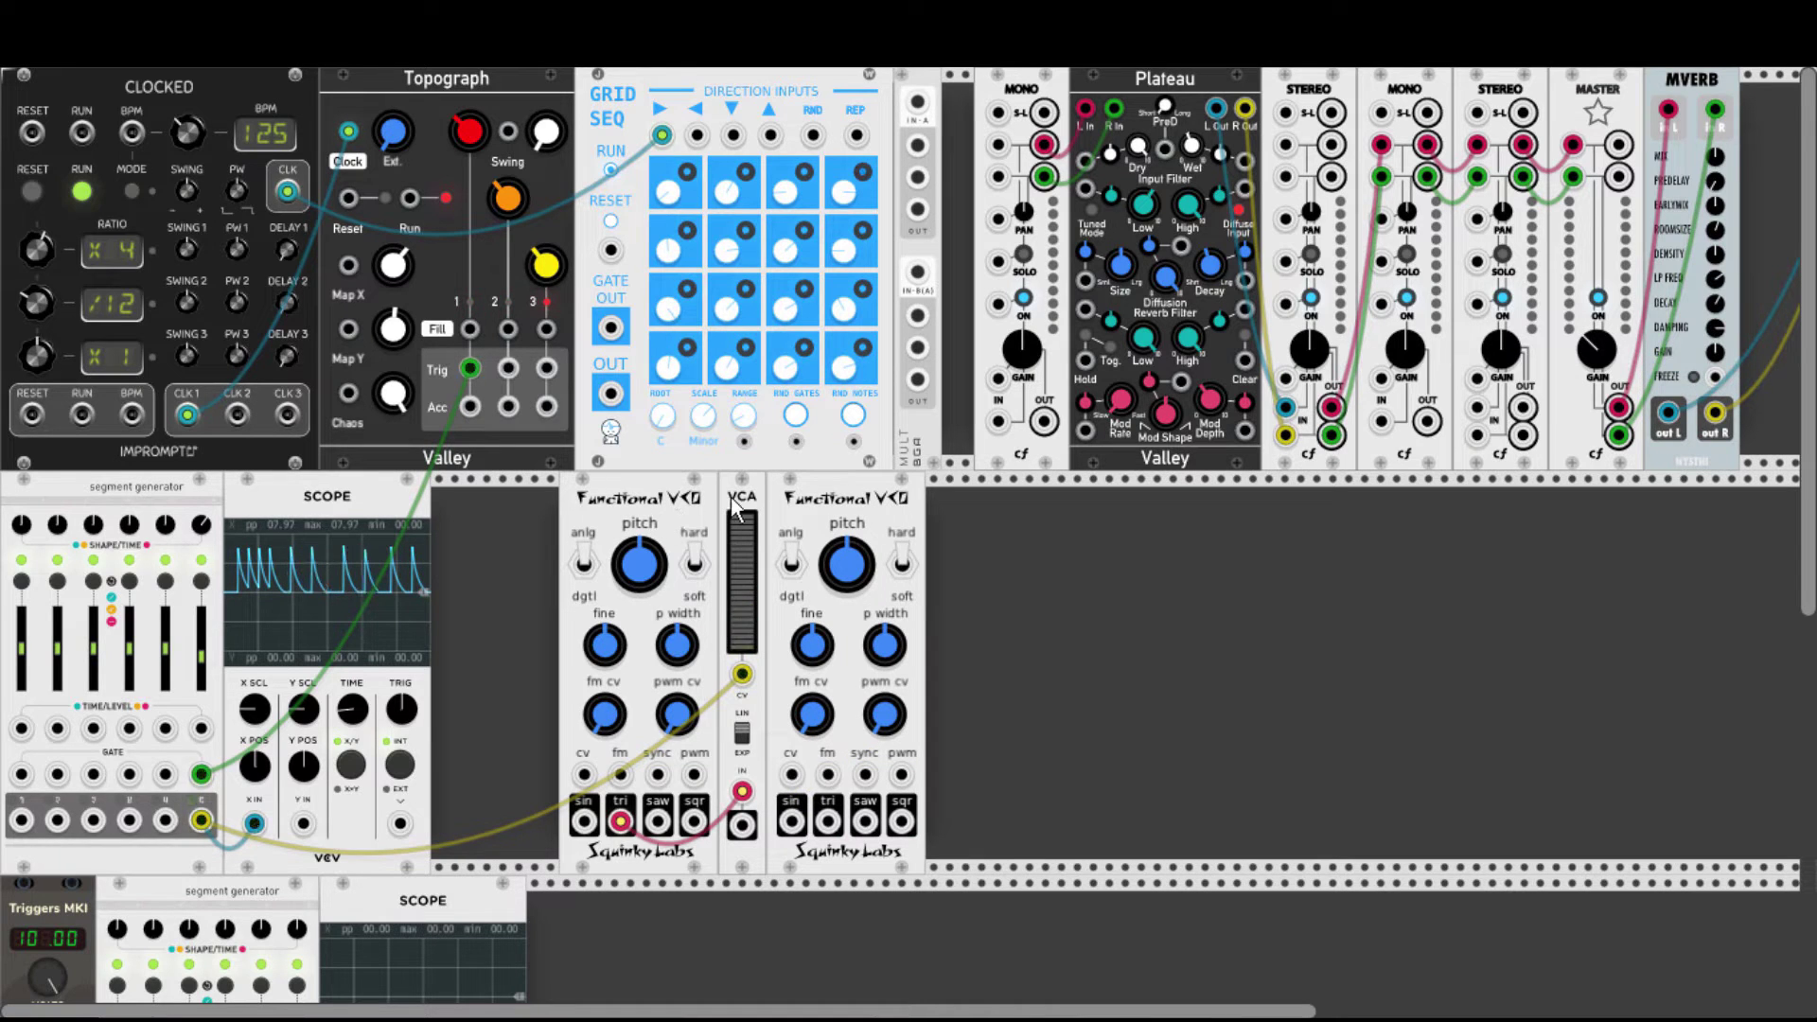
key("ctrl+d")
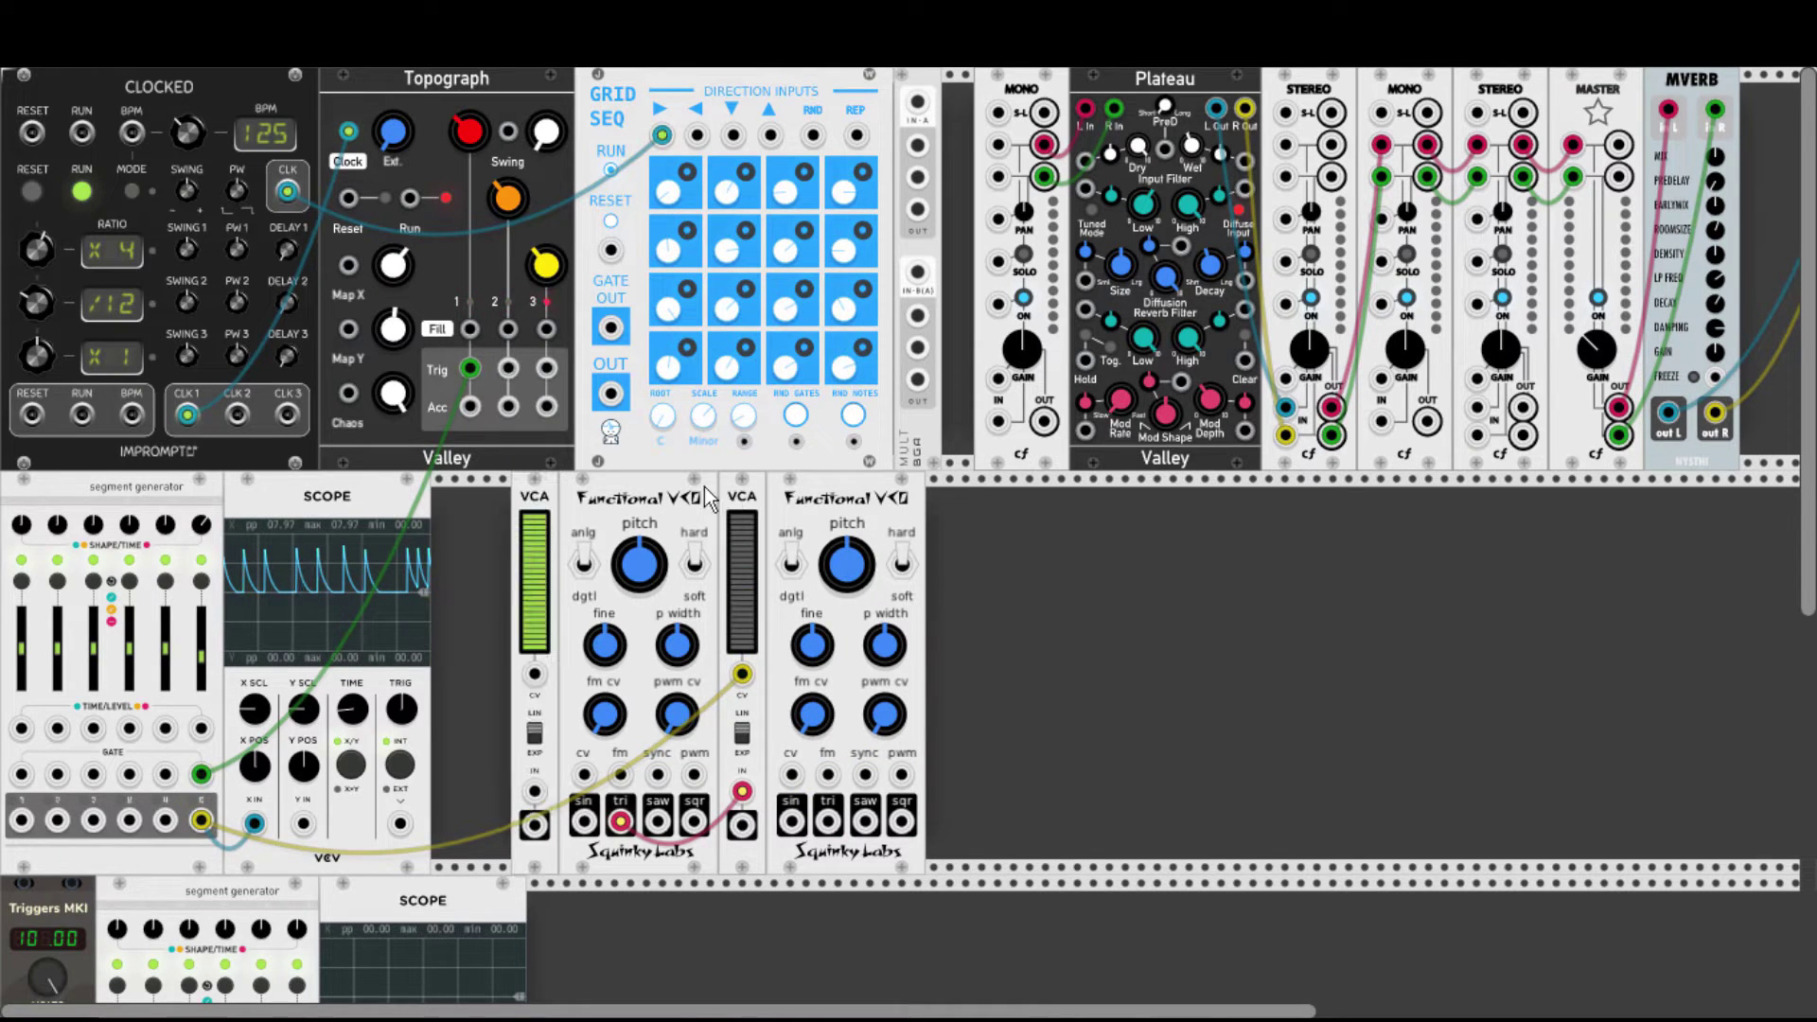
left_click_drag(537, 496, 1041, 511)
Add the 21kHz D∞ pitch tools module in the gap.
right_click(816, 509)
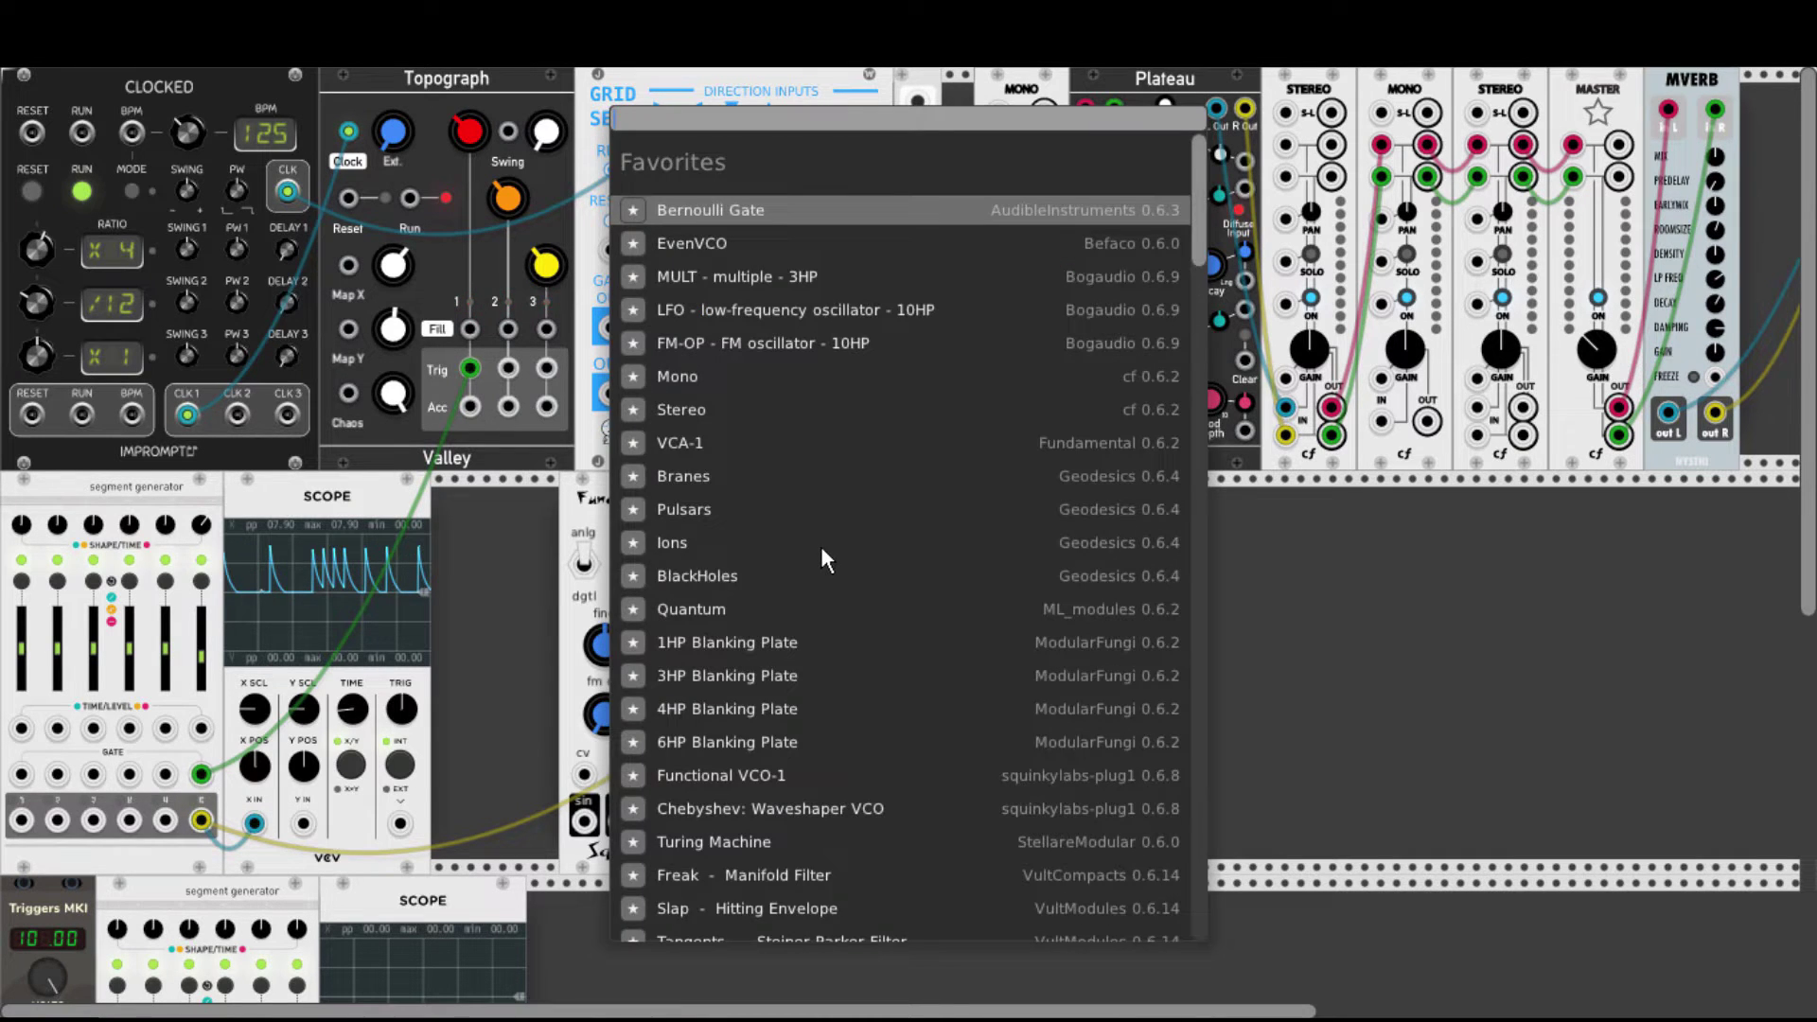
scroll(821, 548, "down", 3)
scroll(820, 547, "down", 1)
left_click(701, 634)
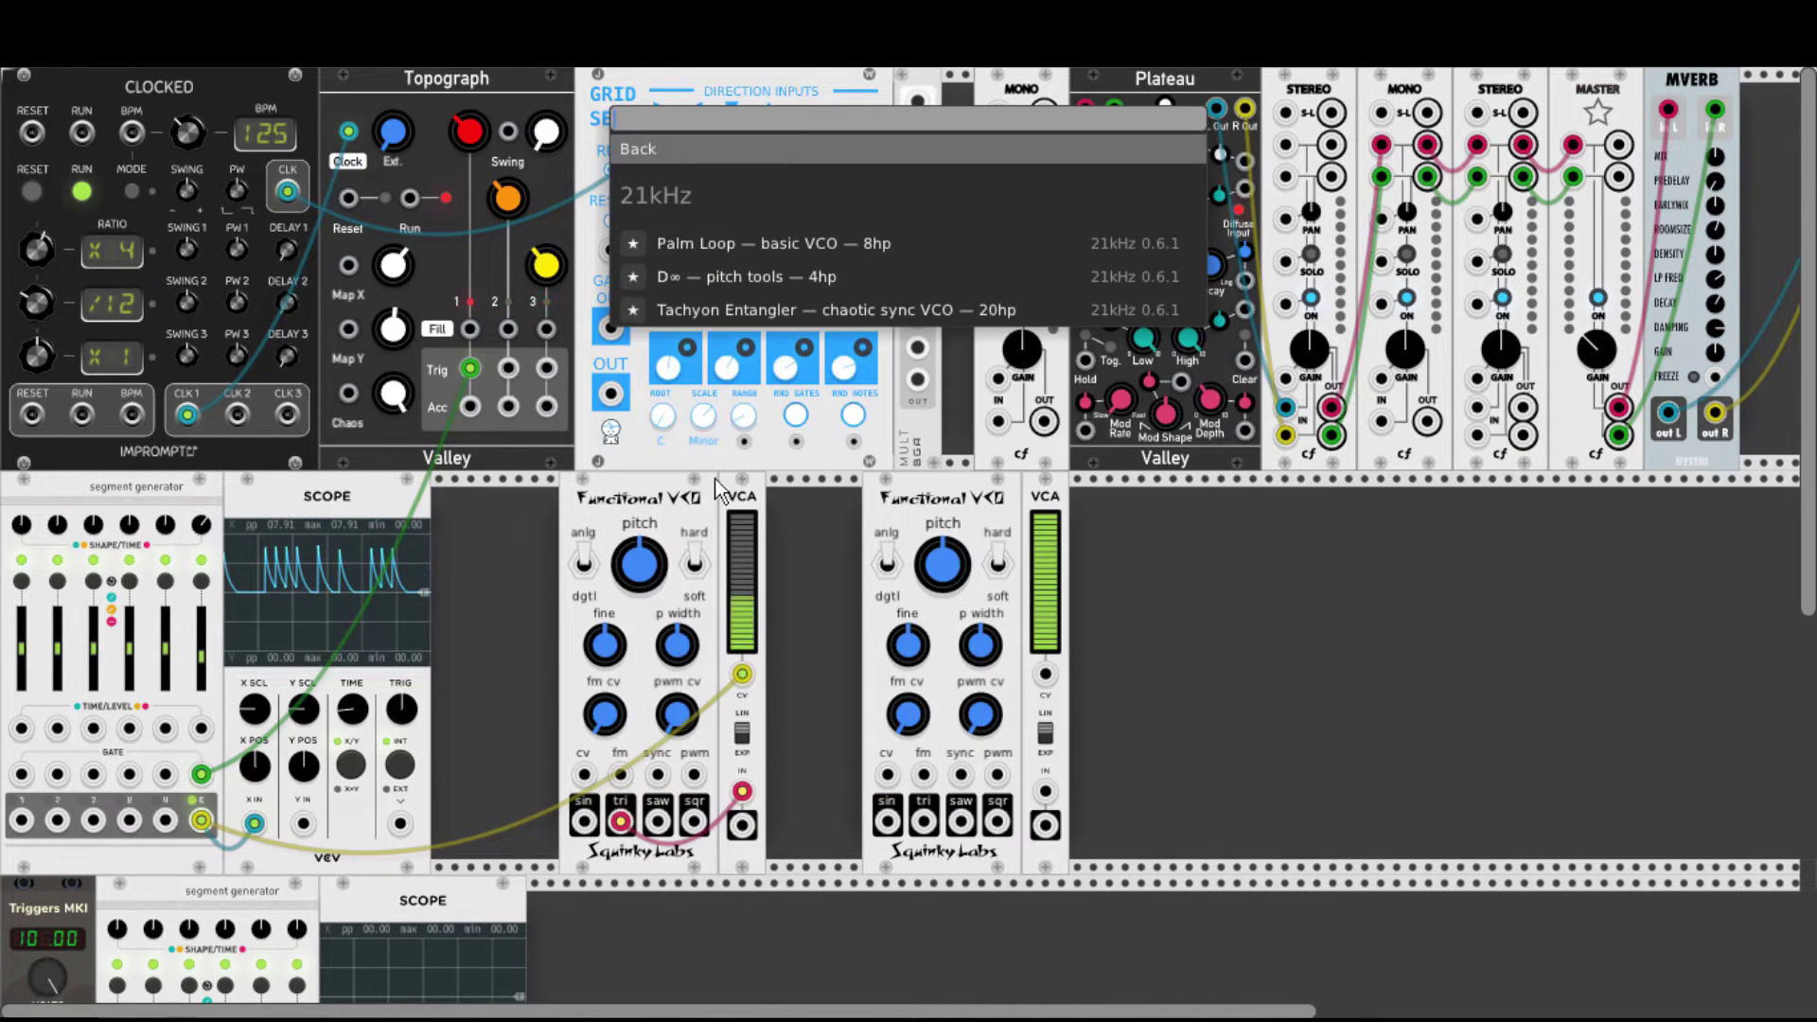
left_click(712, 277)
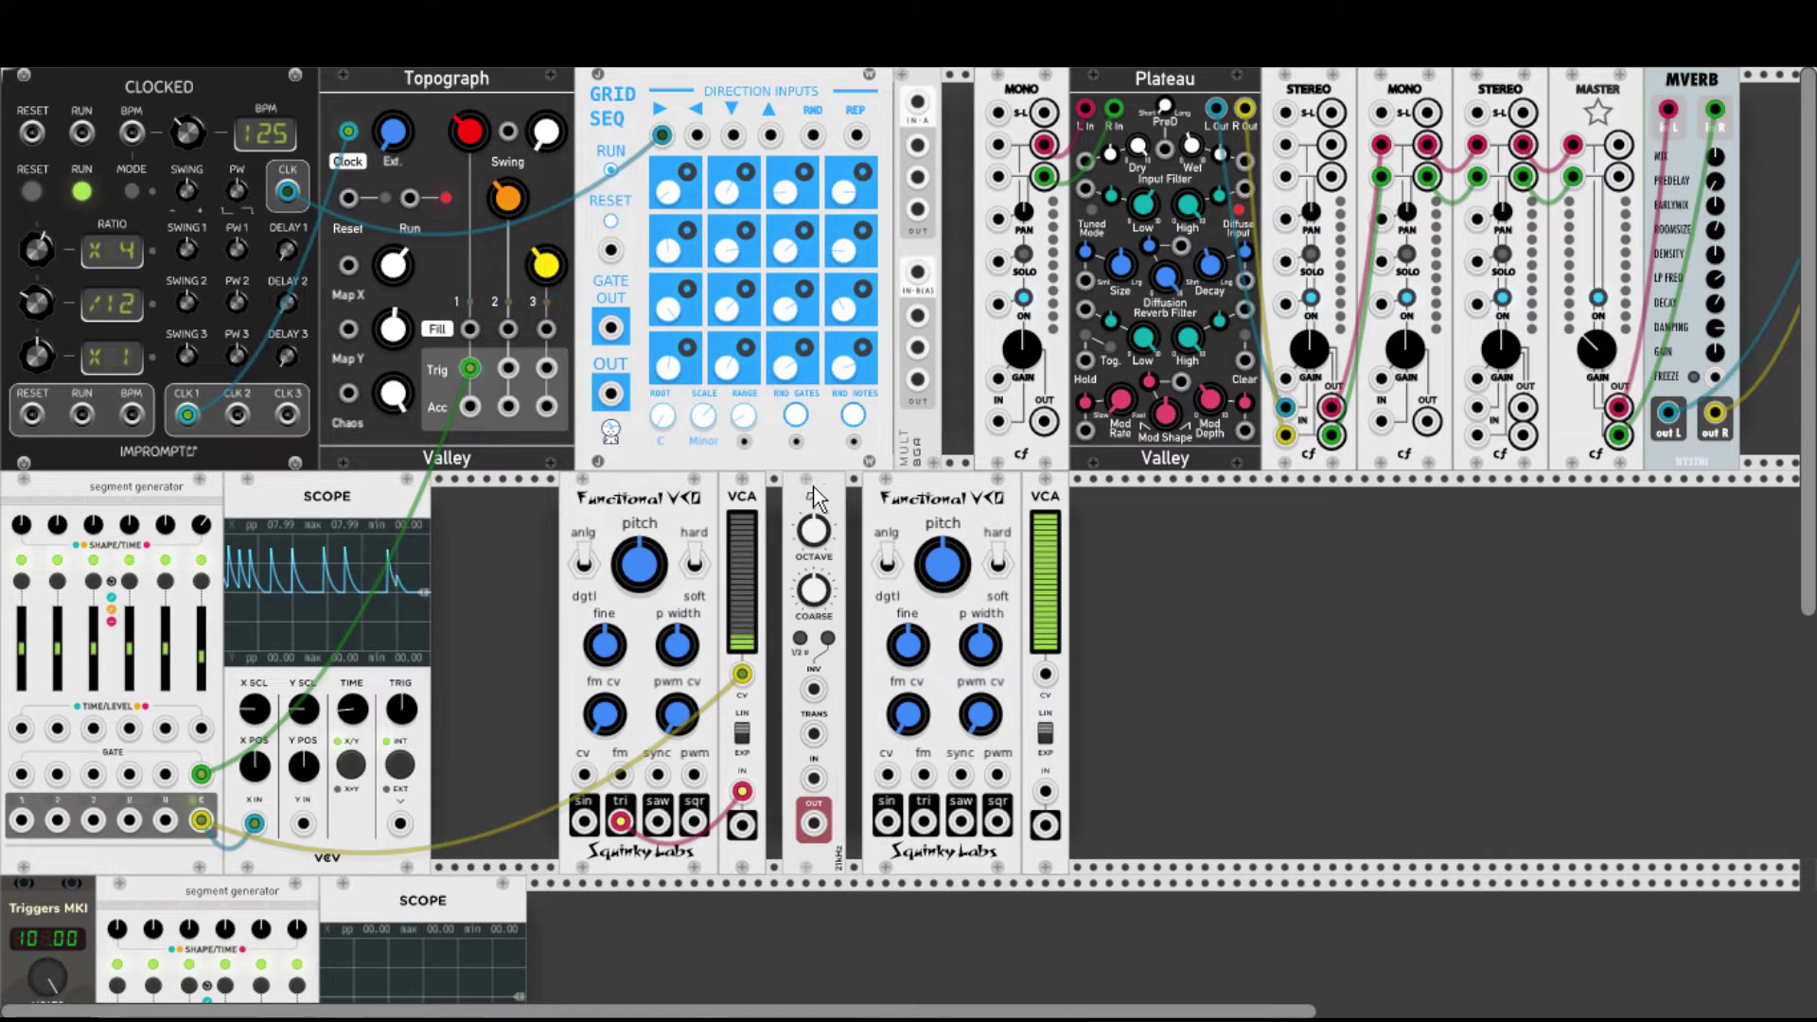
Close up the second VCO and VCA, and fire an envelope from Topograph Trig 2 shown on scope Y.
left_click_drag(881, 502, 848, 502)
left_click_drag(1030, 503, 998, 503)
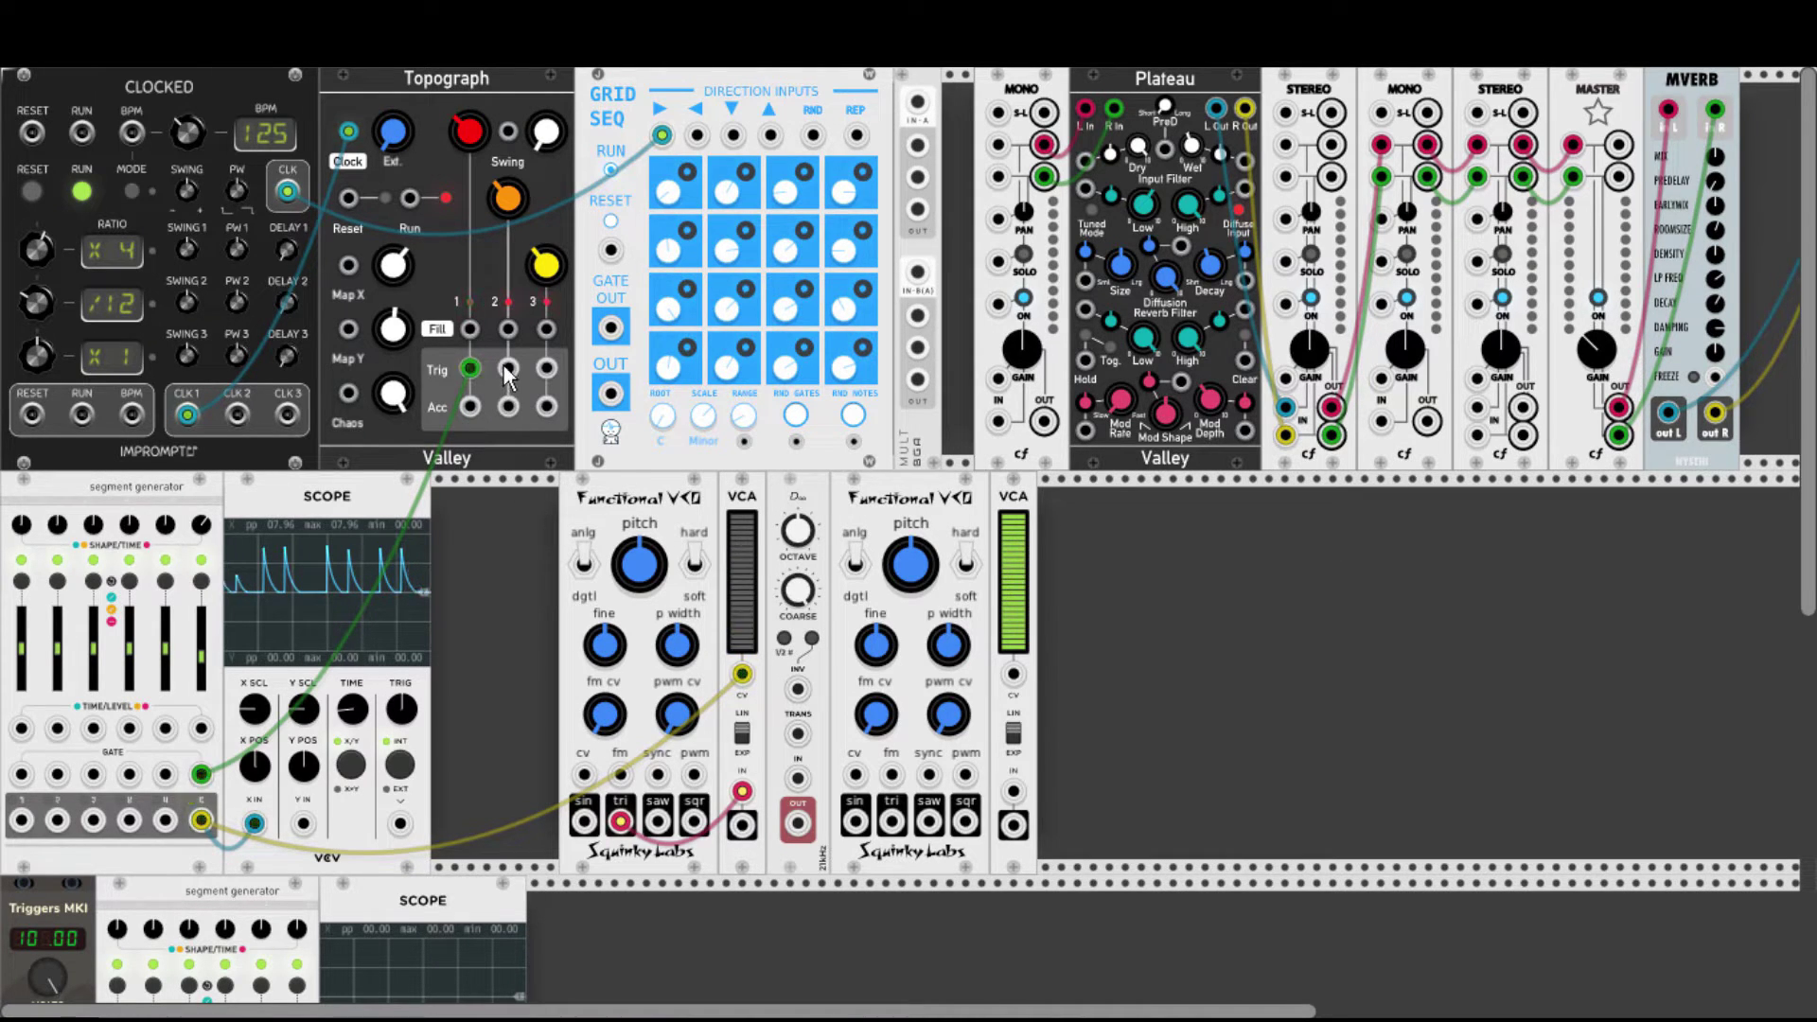
mouse_move(508, 368)
left_mouse_down()
mouse_move(166, 774)
mouse_move(227, 837)
mouse_move(303, 824)
left_mouse_up()
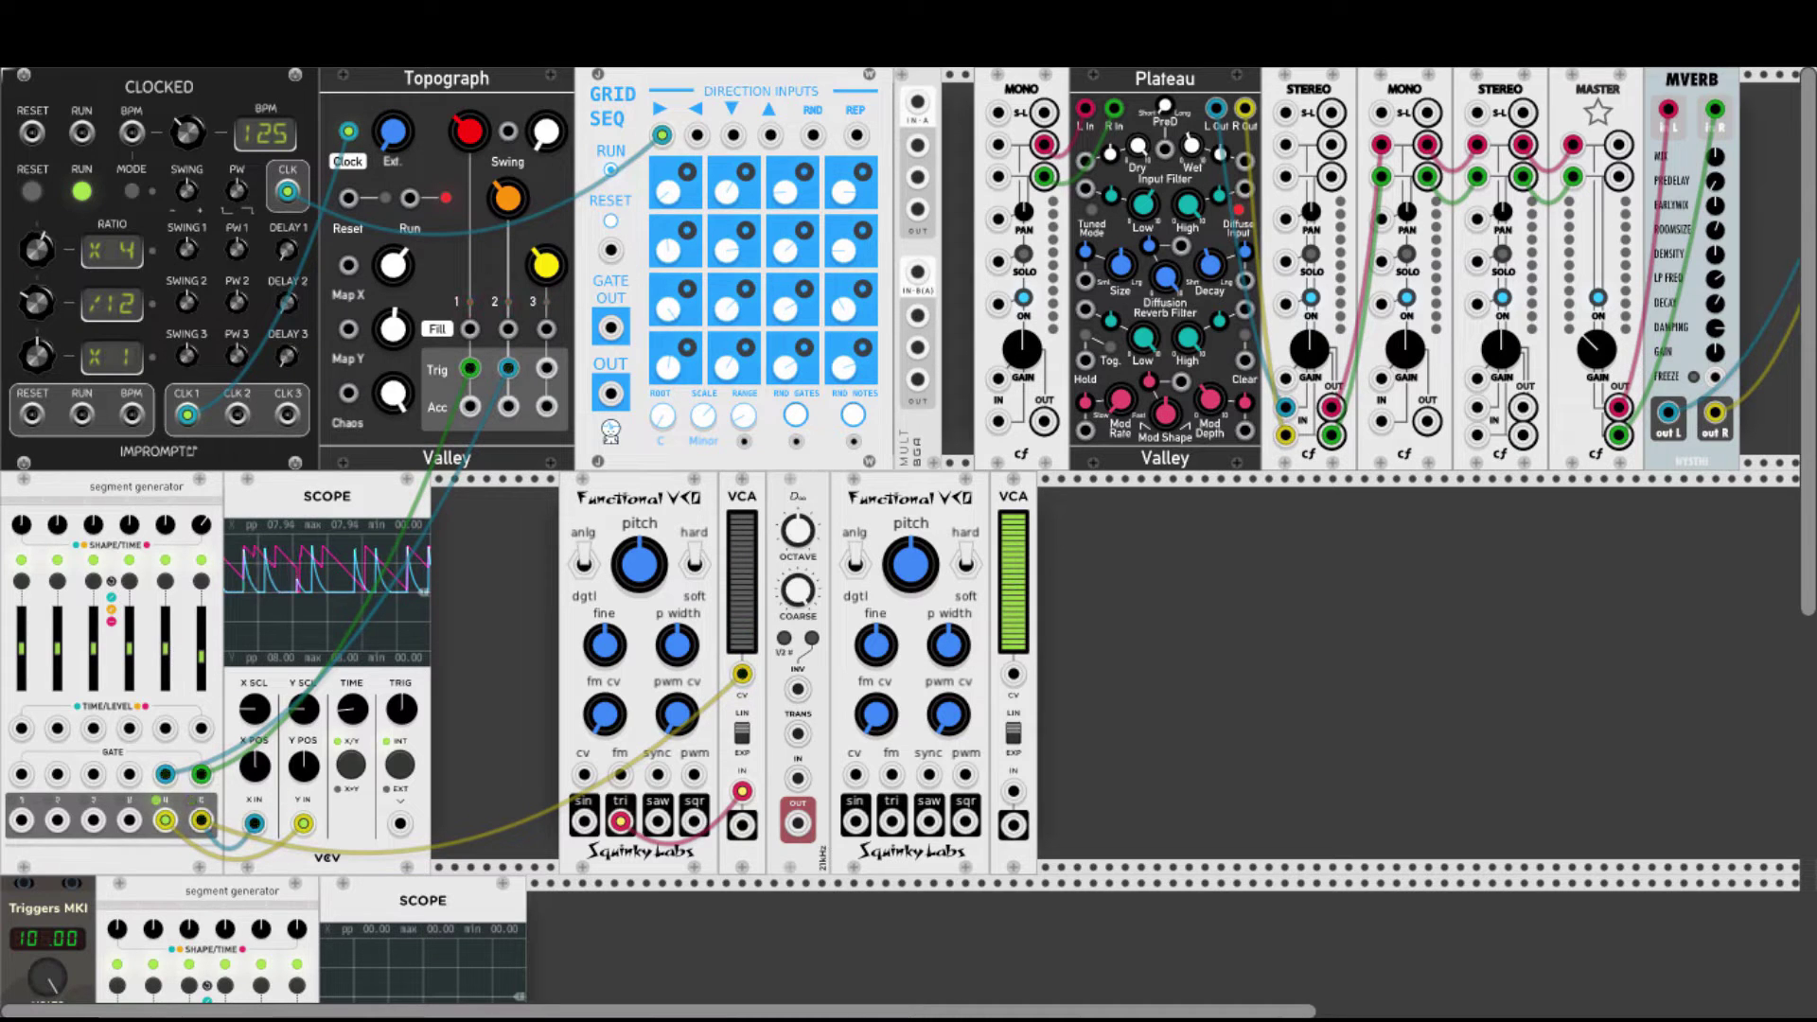
left_click_drag(165, 523, 166, 530)
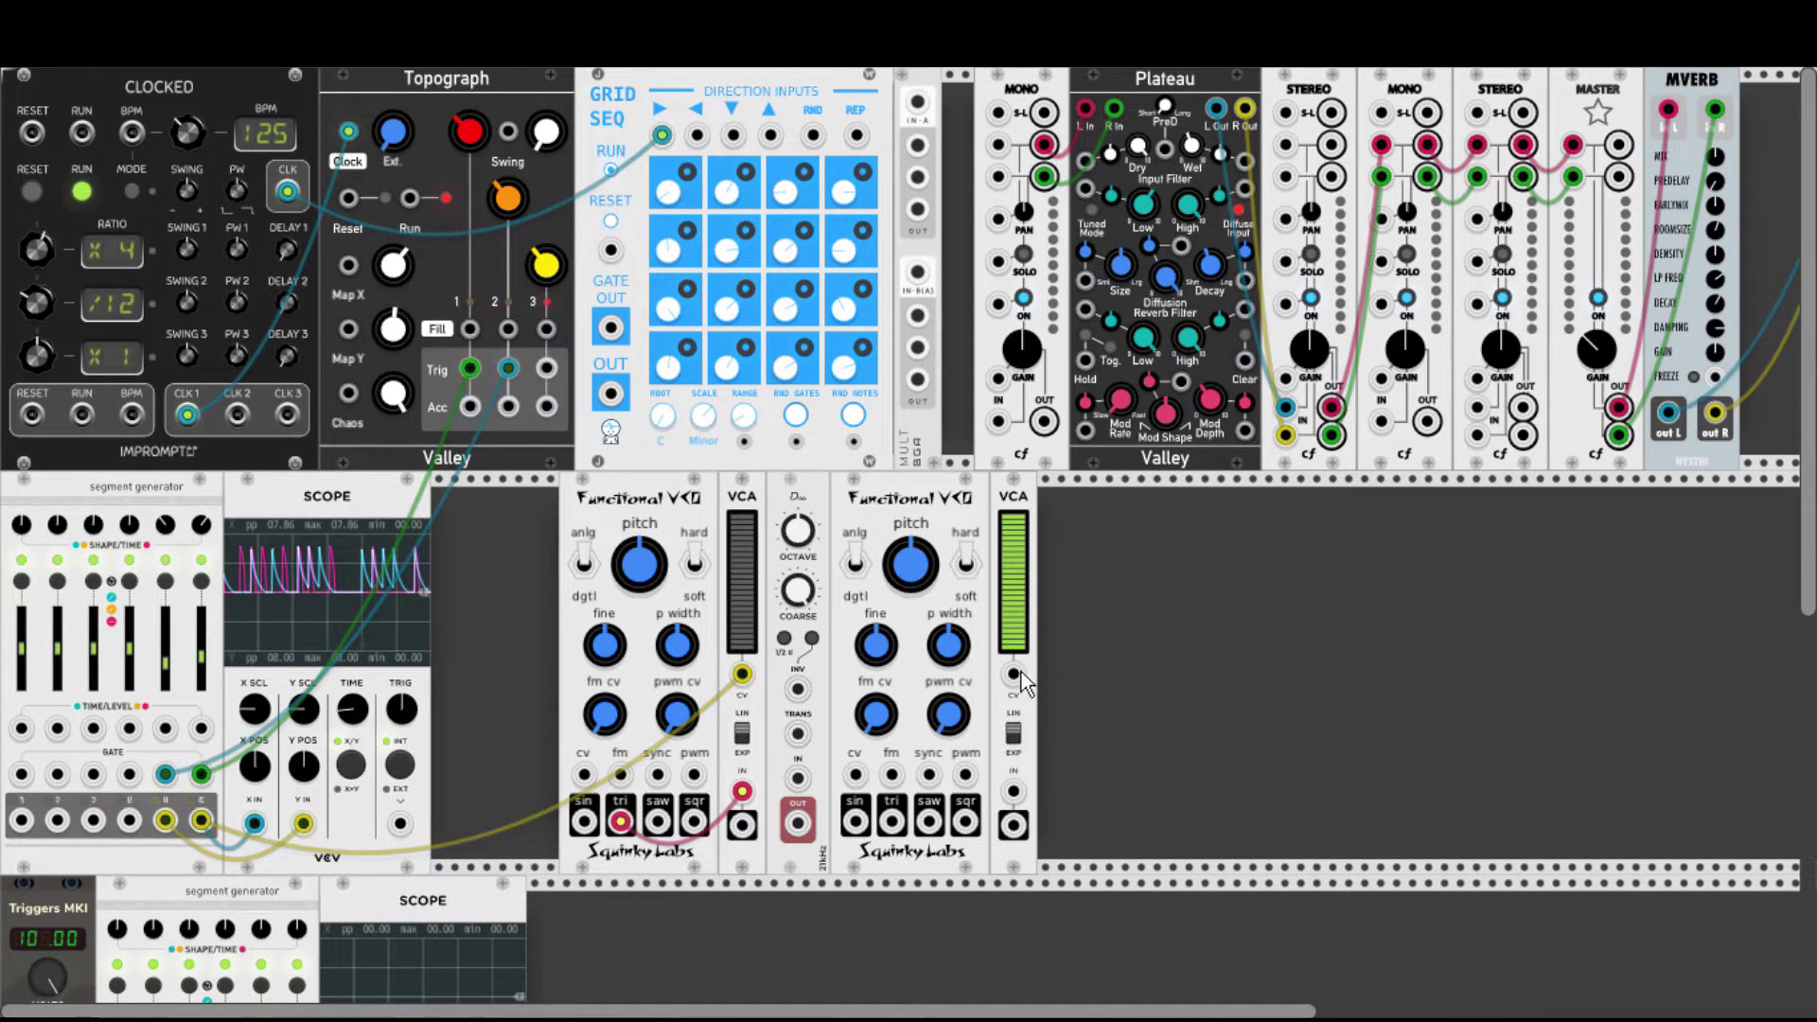
Drive the second VCA with that envelope and the second VCO triangle; send voice one to mixer strip 3.
left_click_drag(1013, 674, 165, 820)
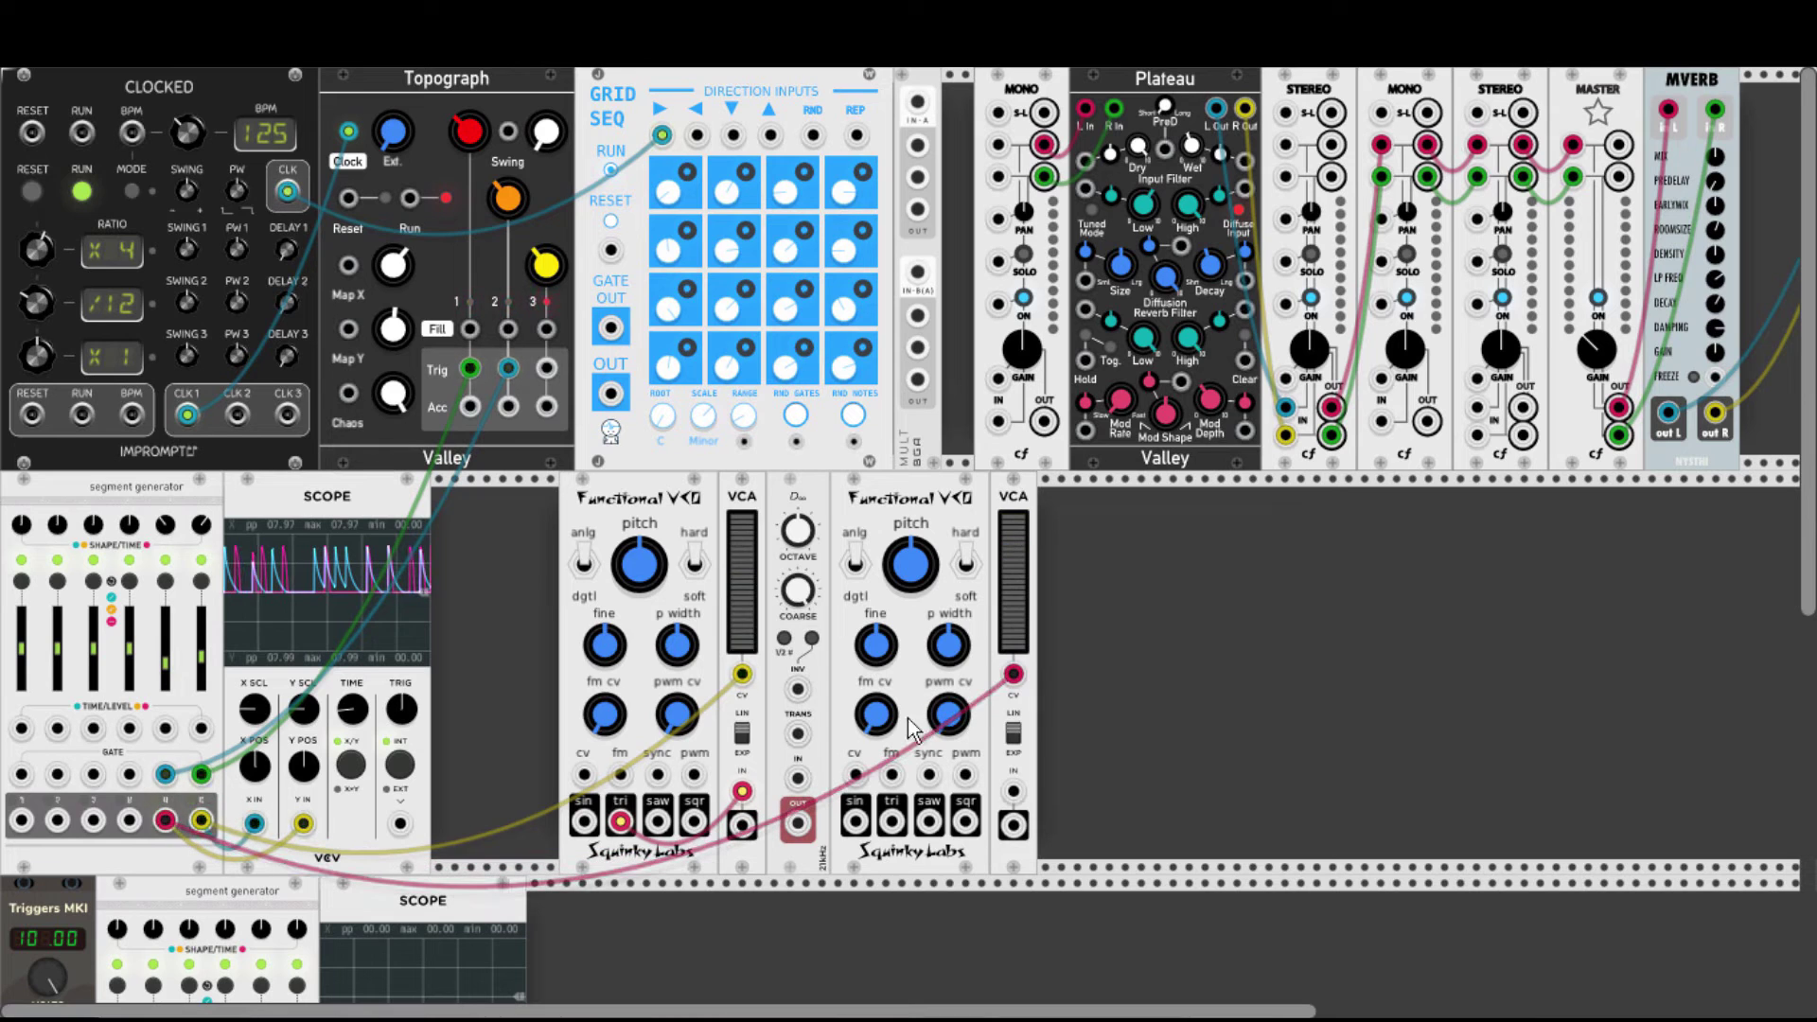
left_click_drag(1013, 792, 891, 820)
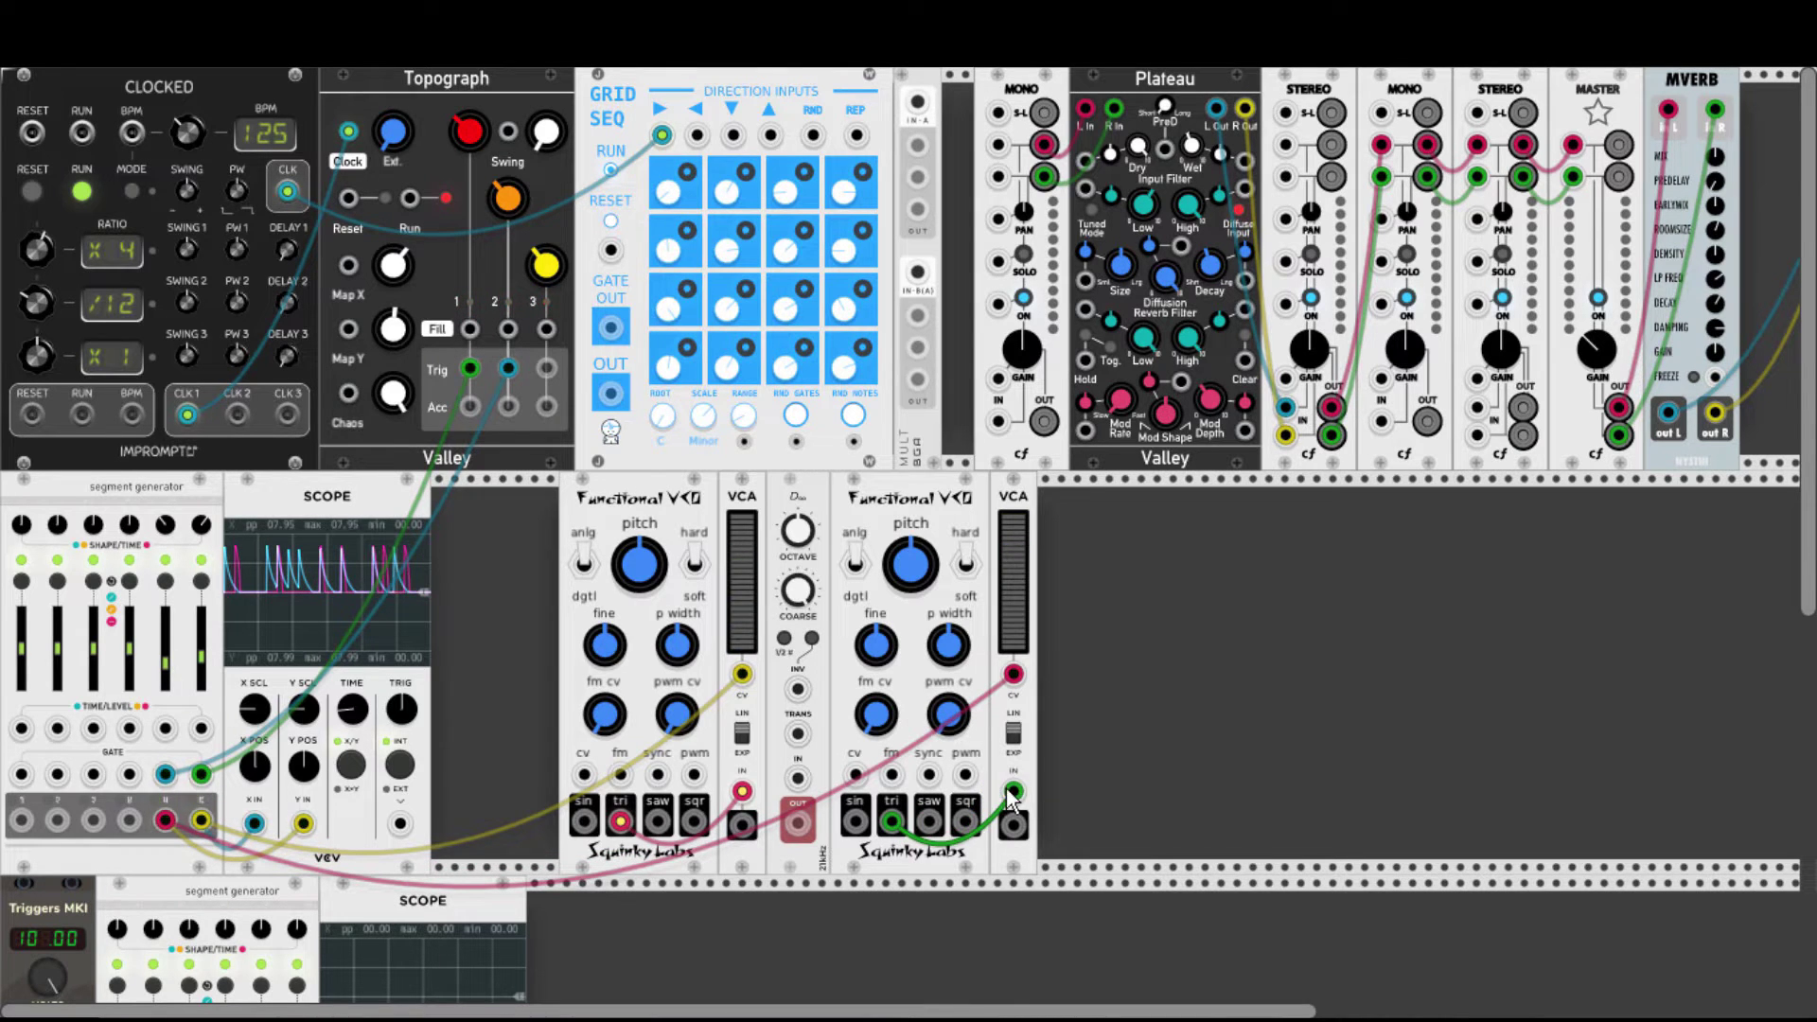
left_click_drag(742, 824, 1027, 833)
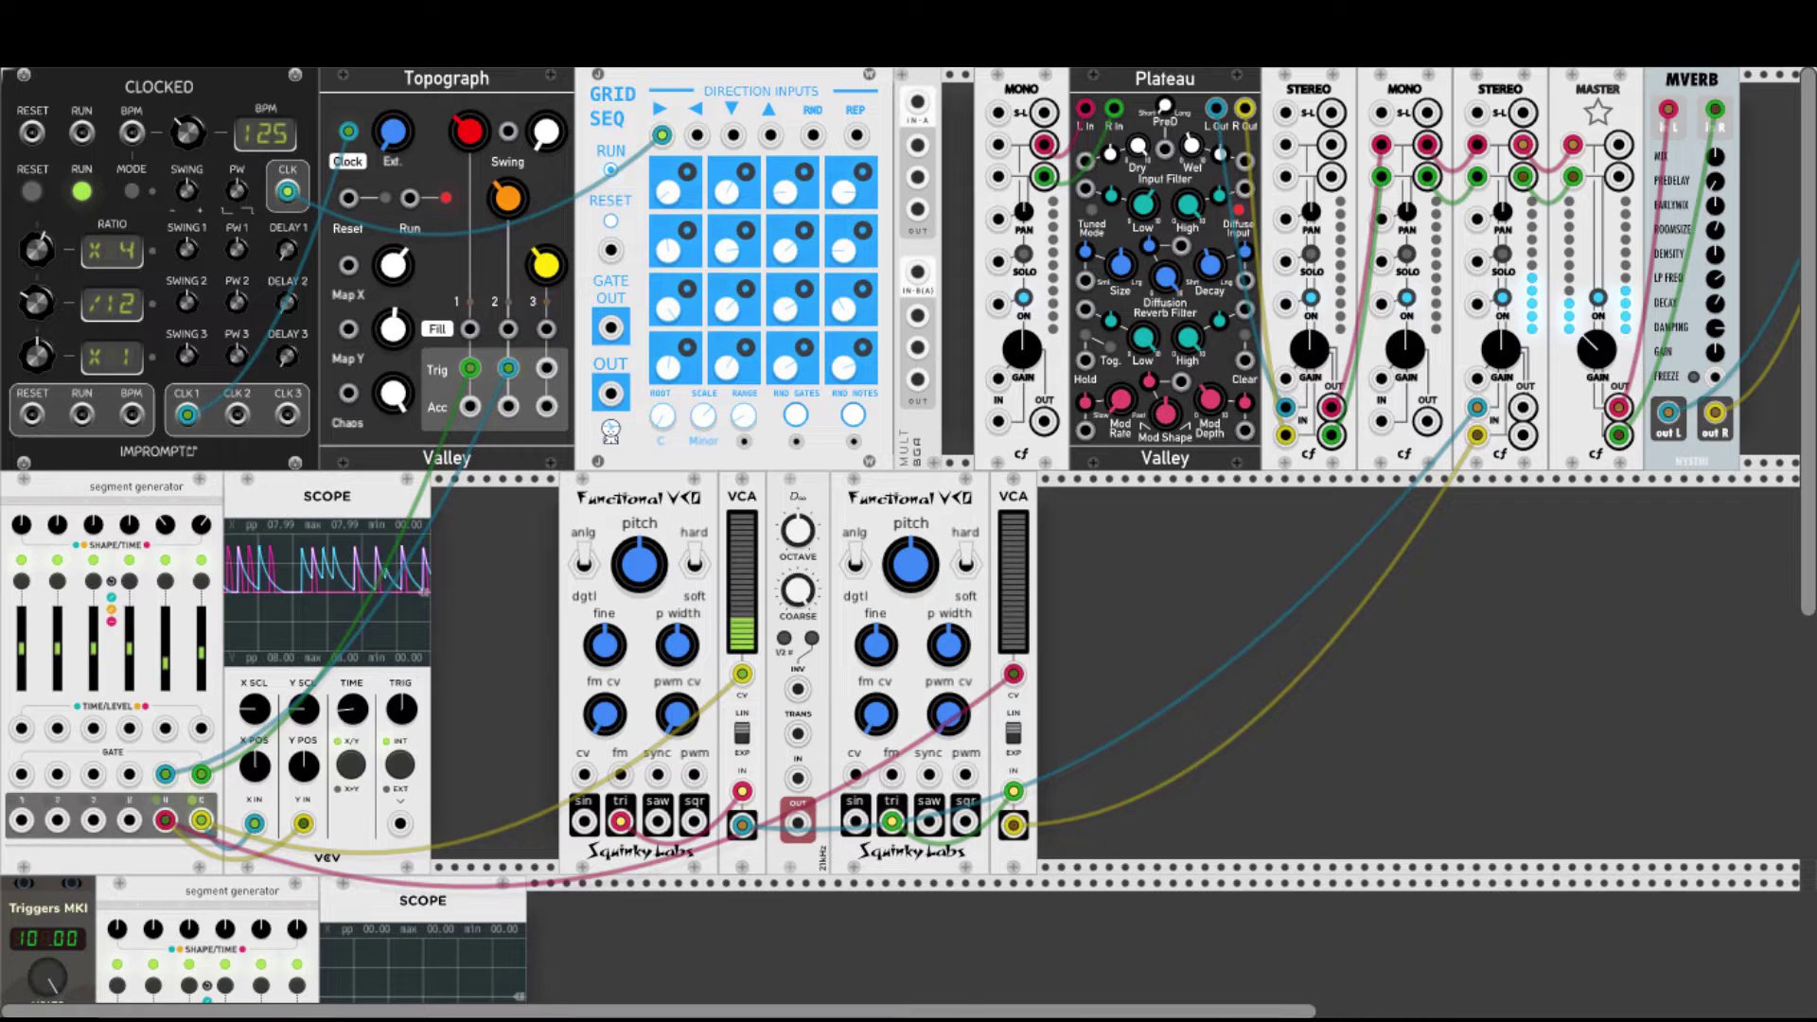
Cable GRID SEQ OUT into MULT IN-A and a MULT output into the D∞ IN jack.
left_click_drag(611, 393, 584, 774)
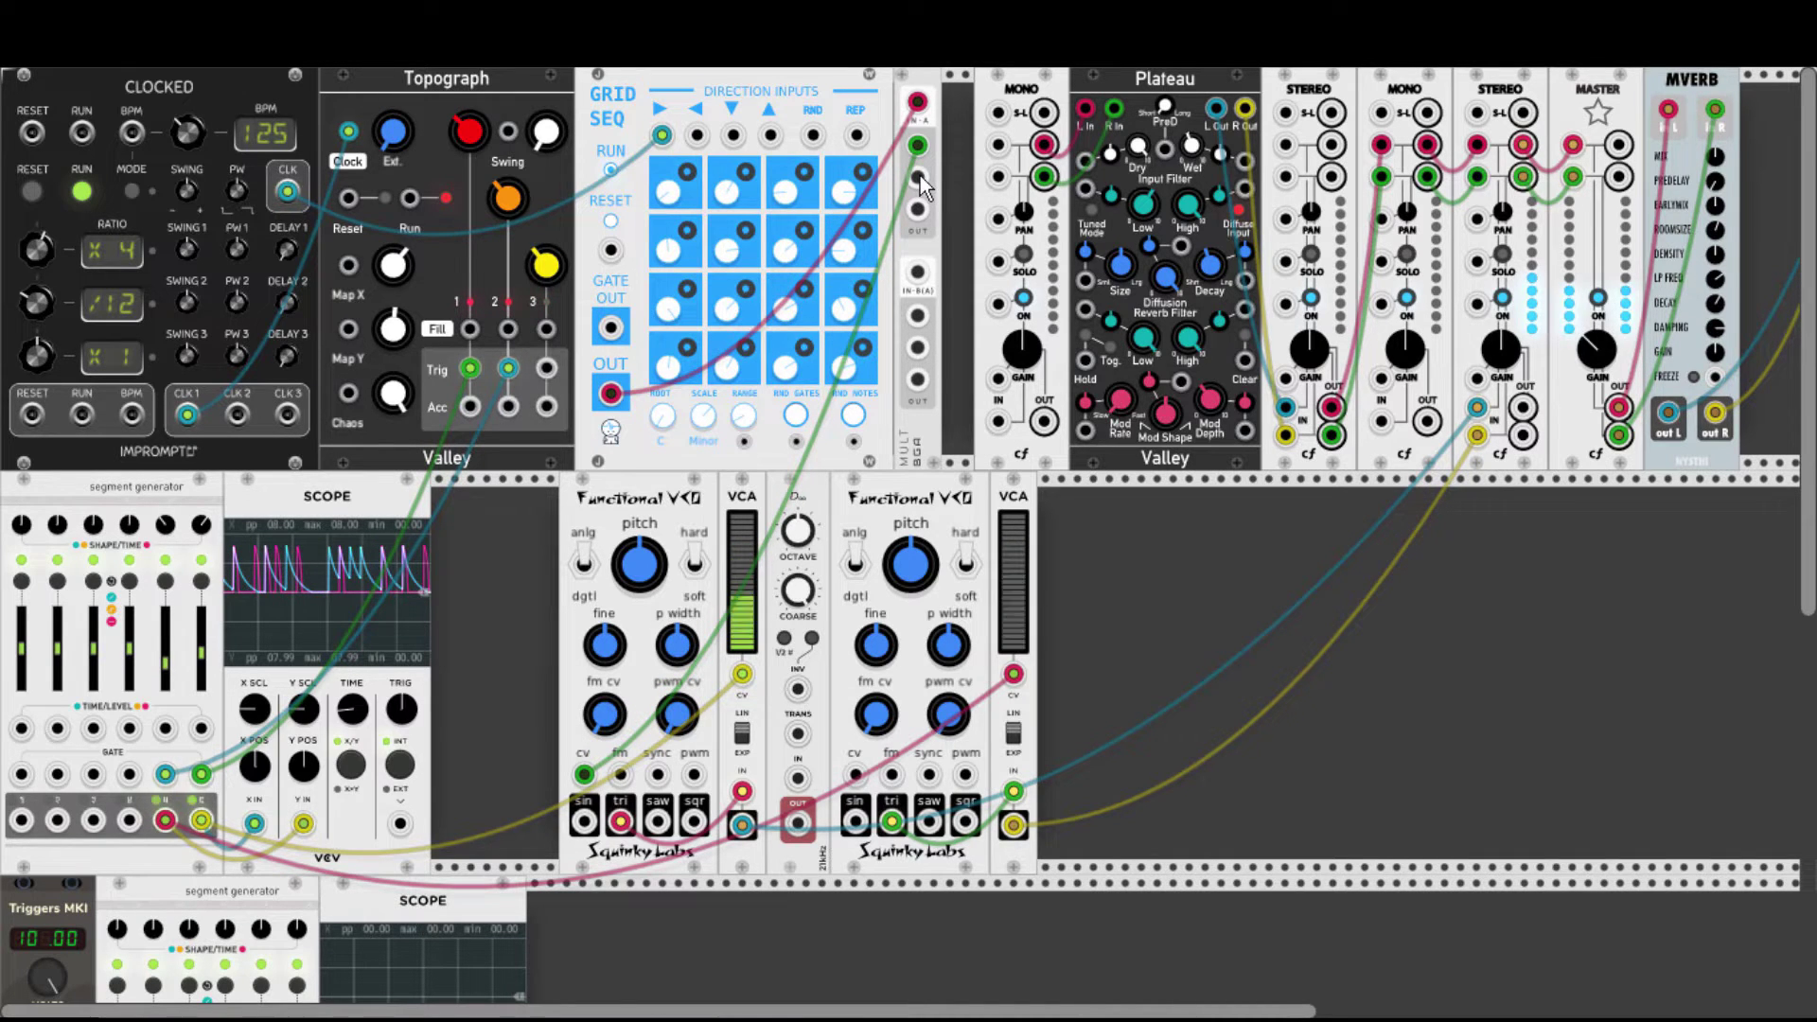
left_click_drag(919, 177, 854, 774)
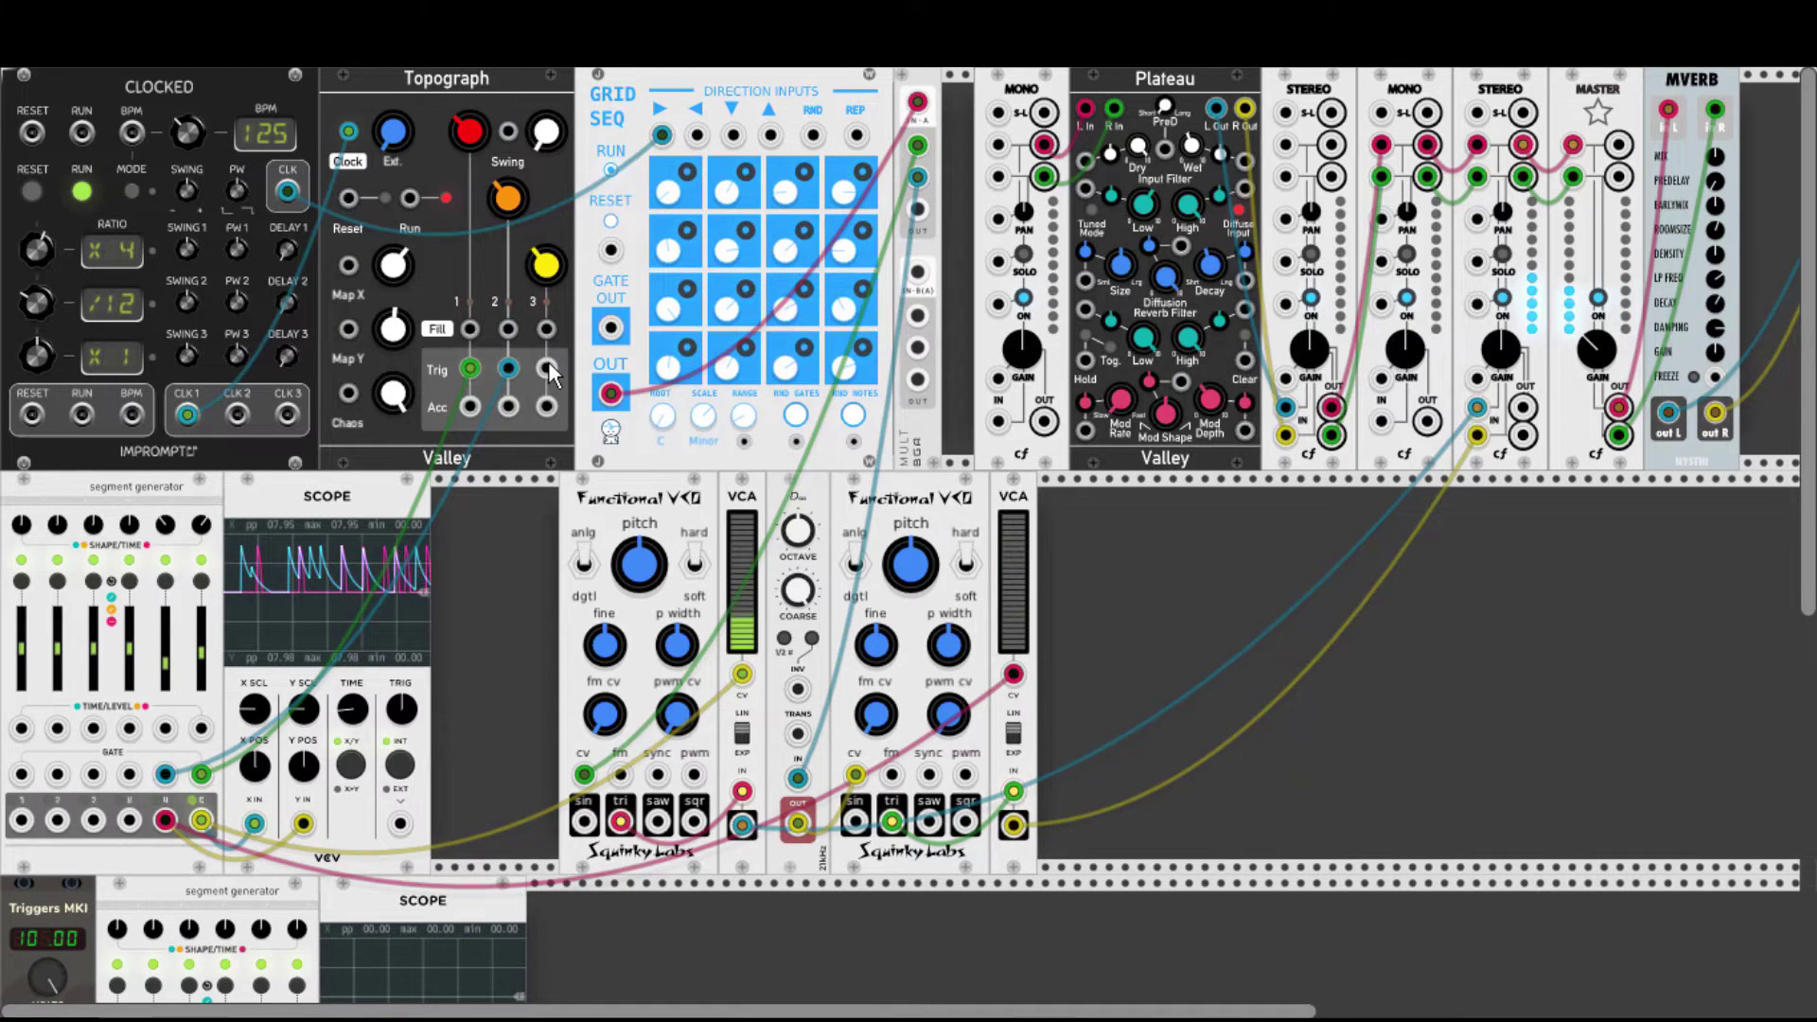
Patch Topograph Trig 3 and Acc into segment gates, loop outputs to TIME/LEVEL, lower scope Y trace.
left_click_drag(547, 368, 129, 774)
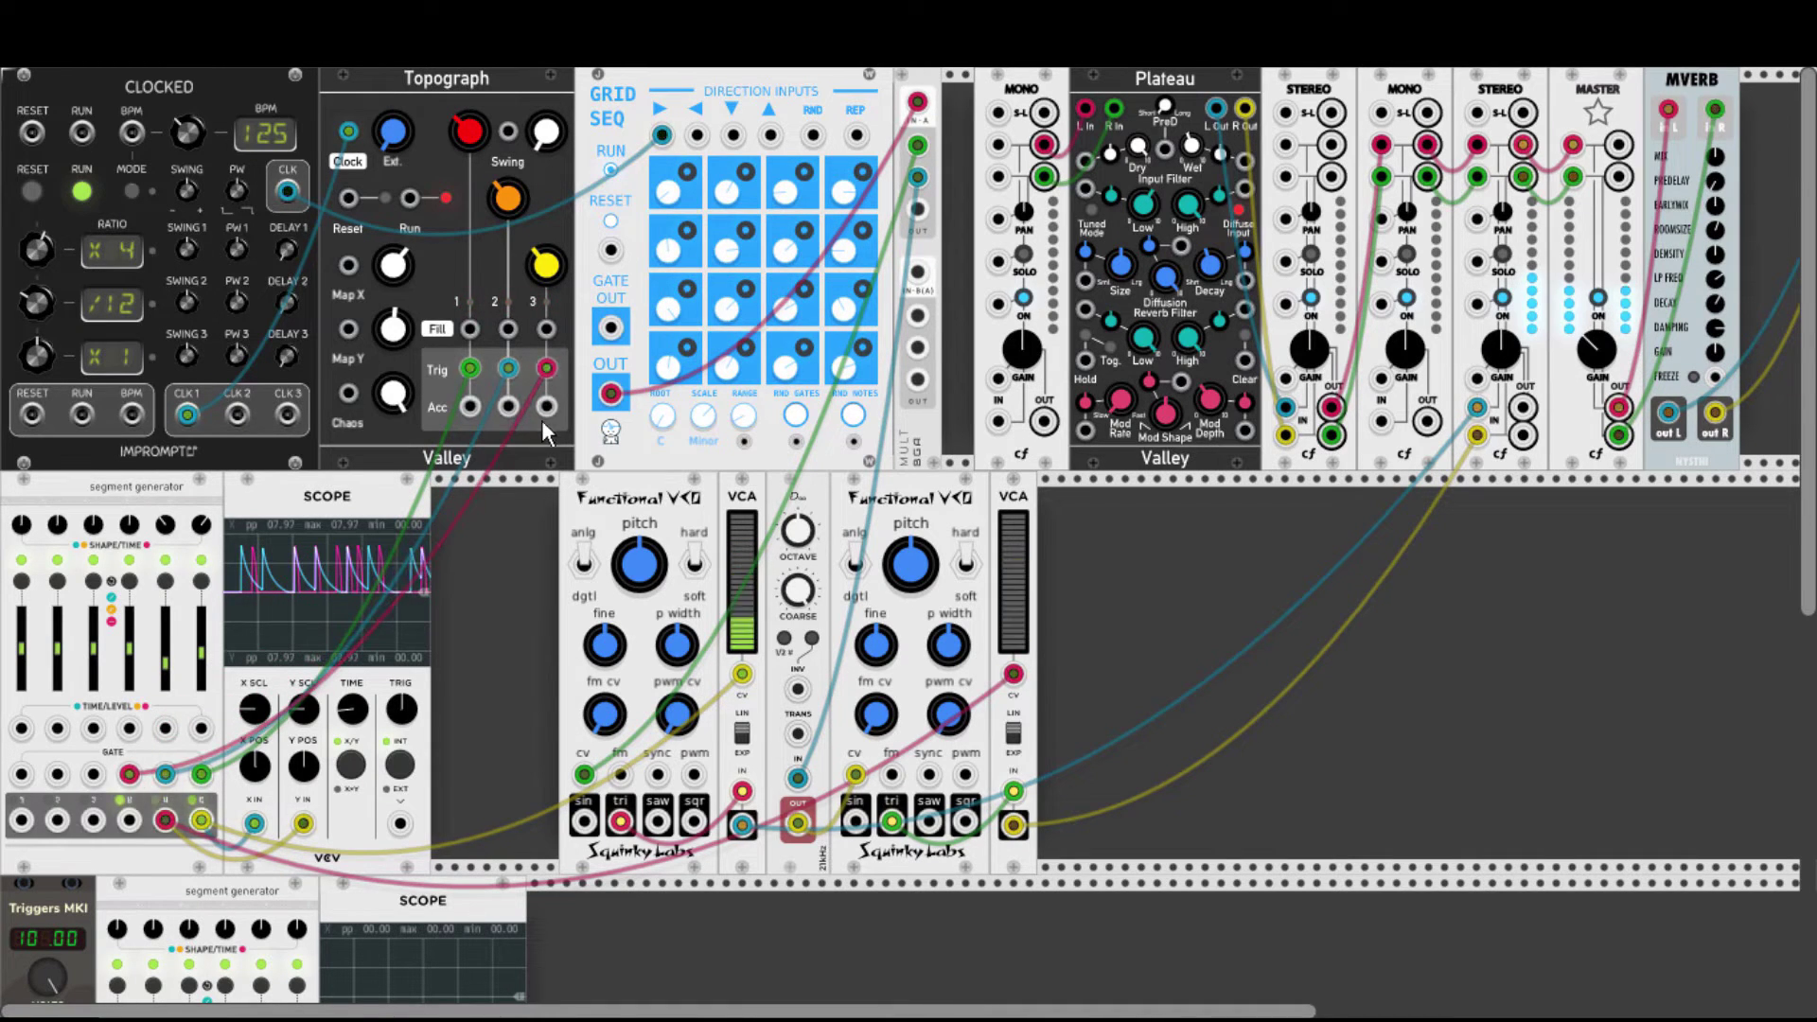
left_click_drag(547, 407, 93, 774)
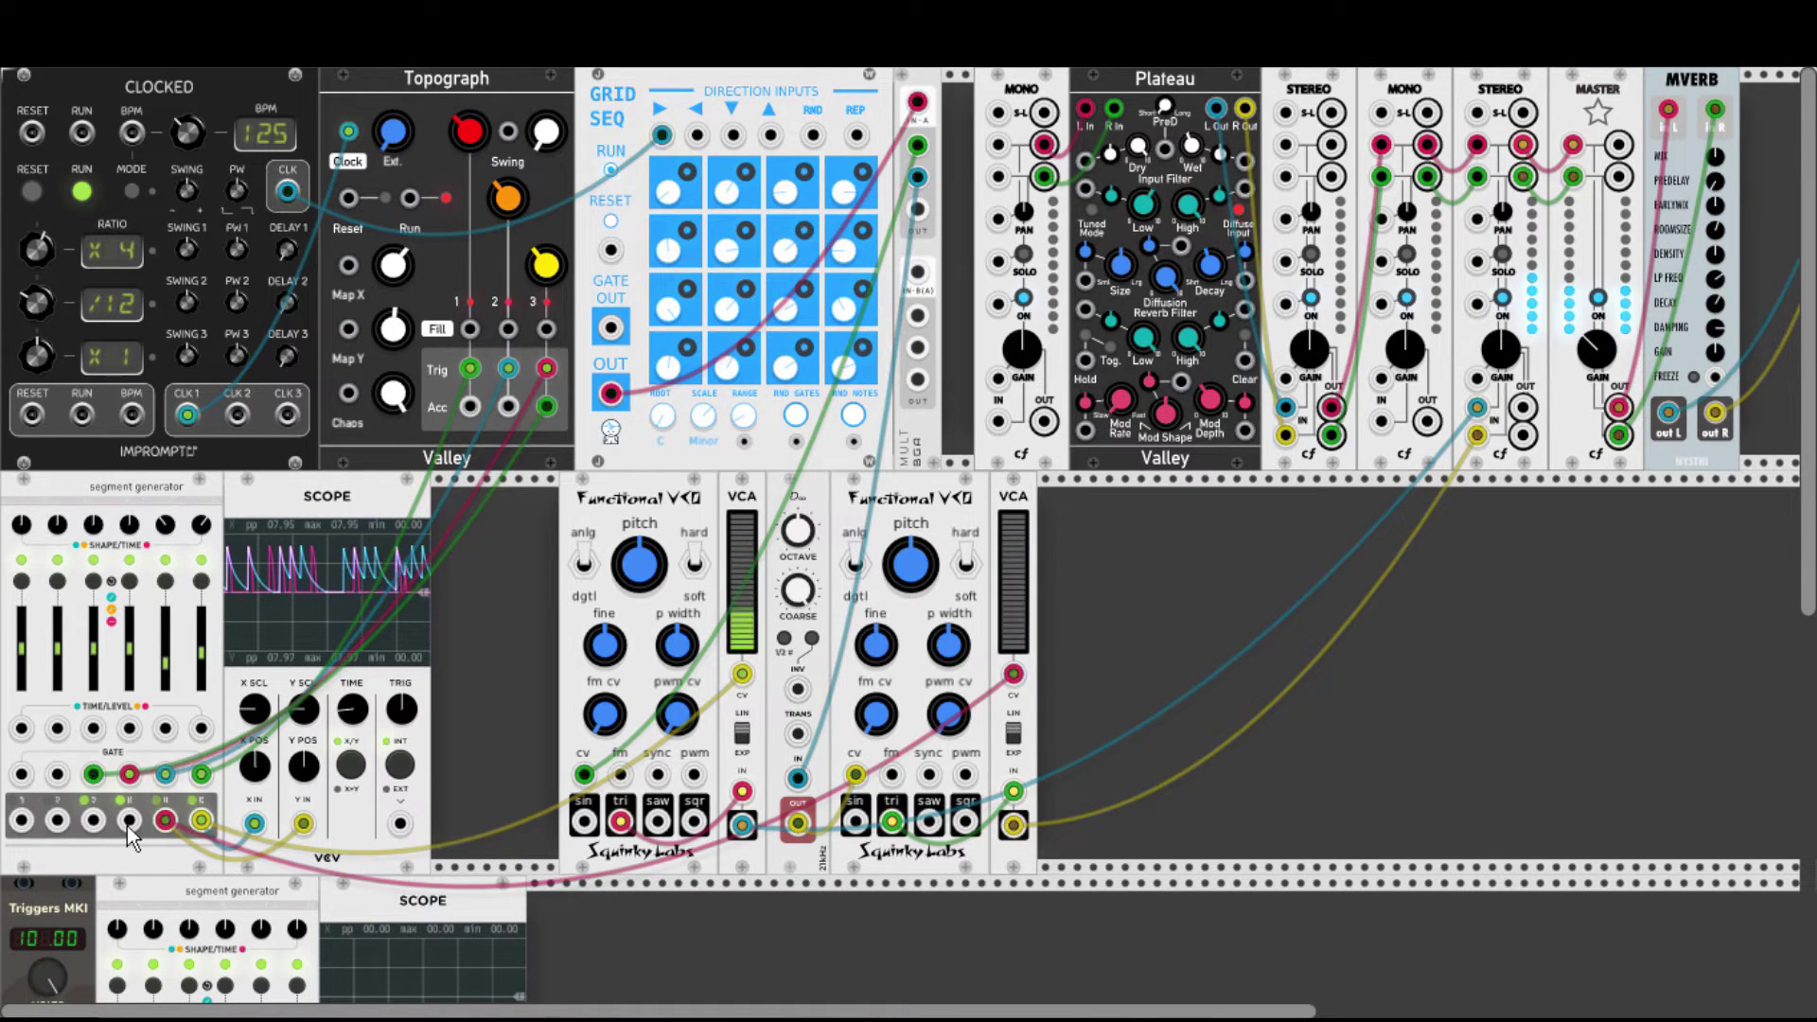
left_click_drag(127, 825, 167, 734)
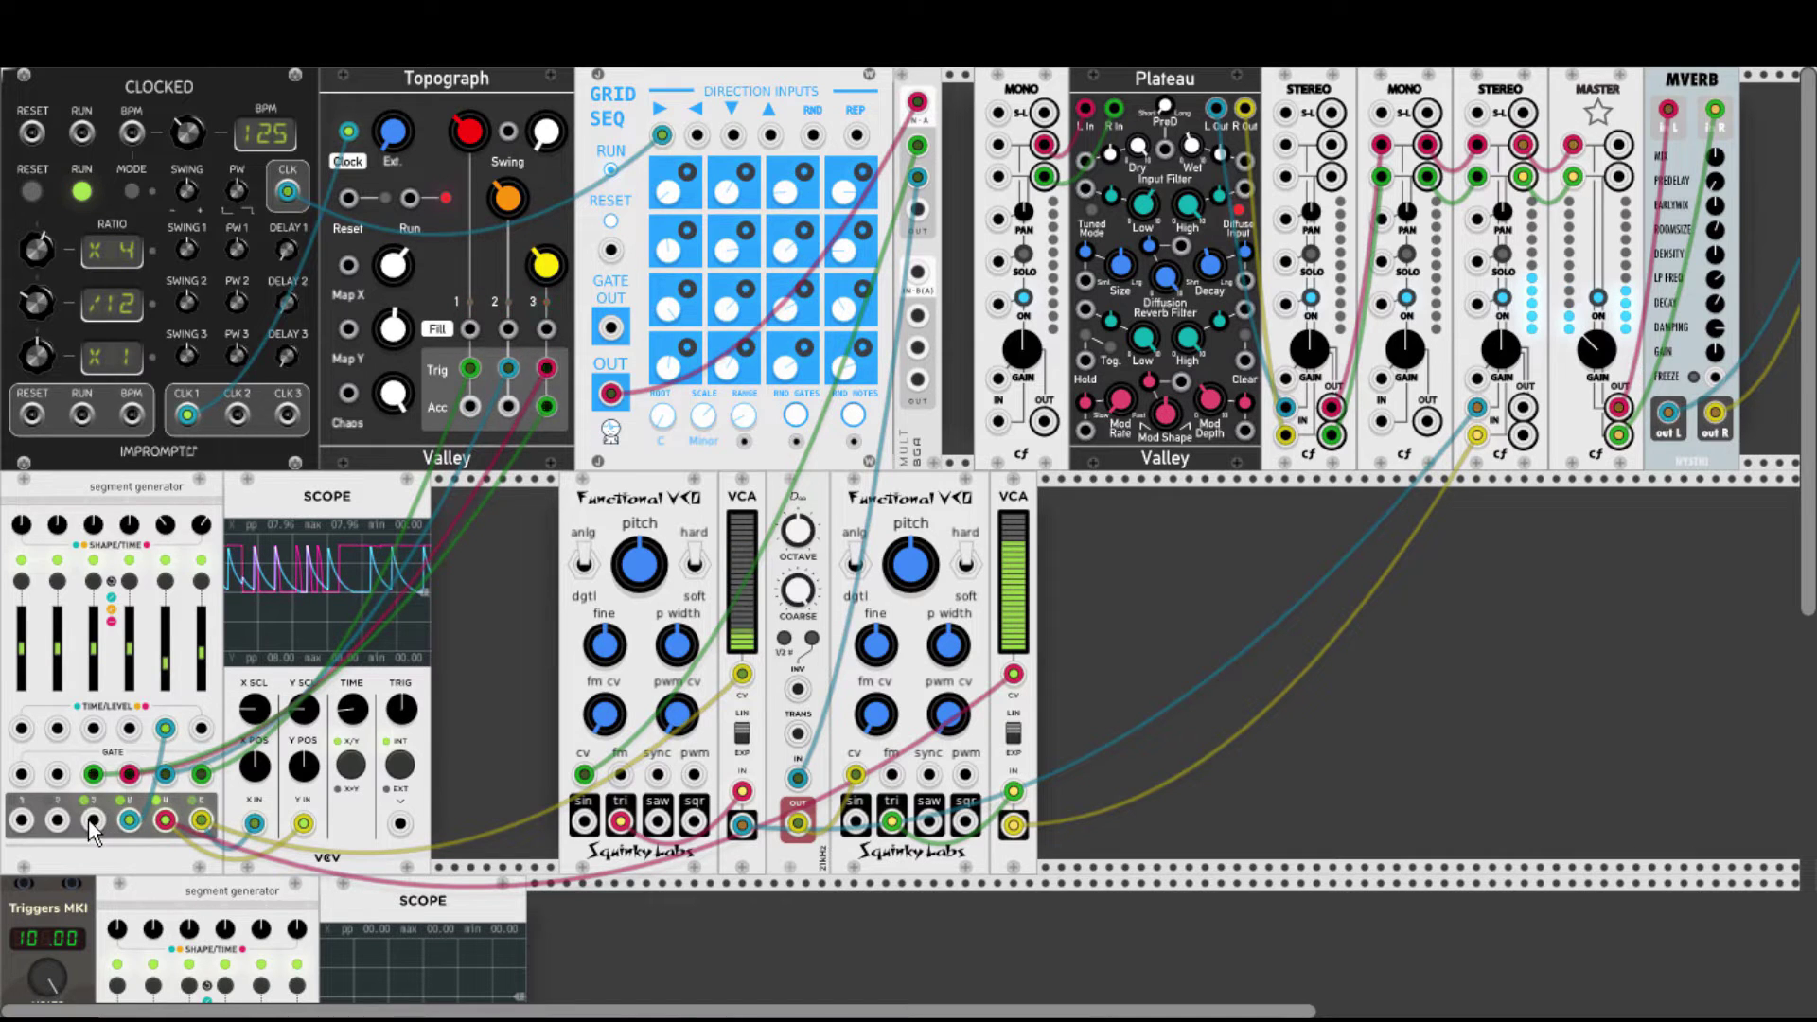
left_click_drag(92, 820, 201, 728)
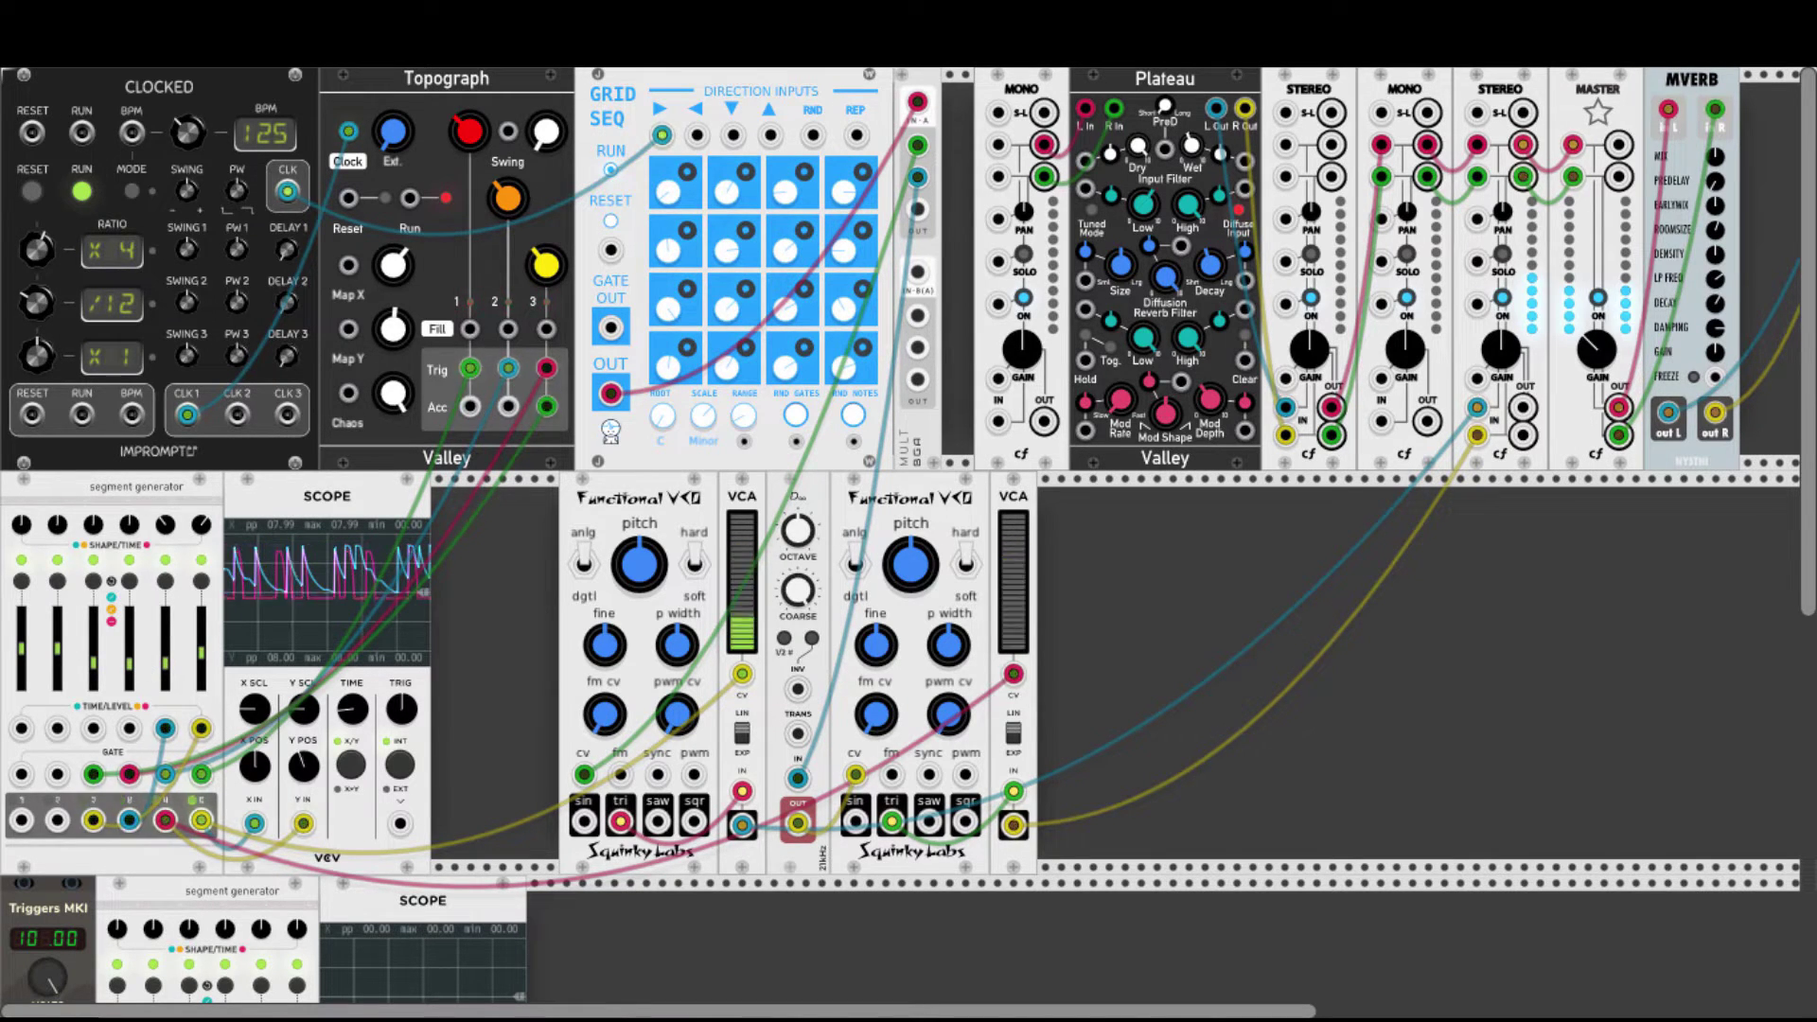
left_click_drag(309, 779, 309, 779)
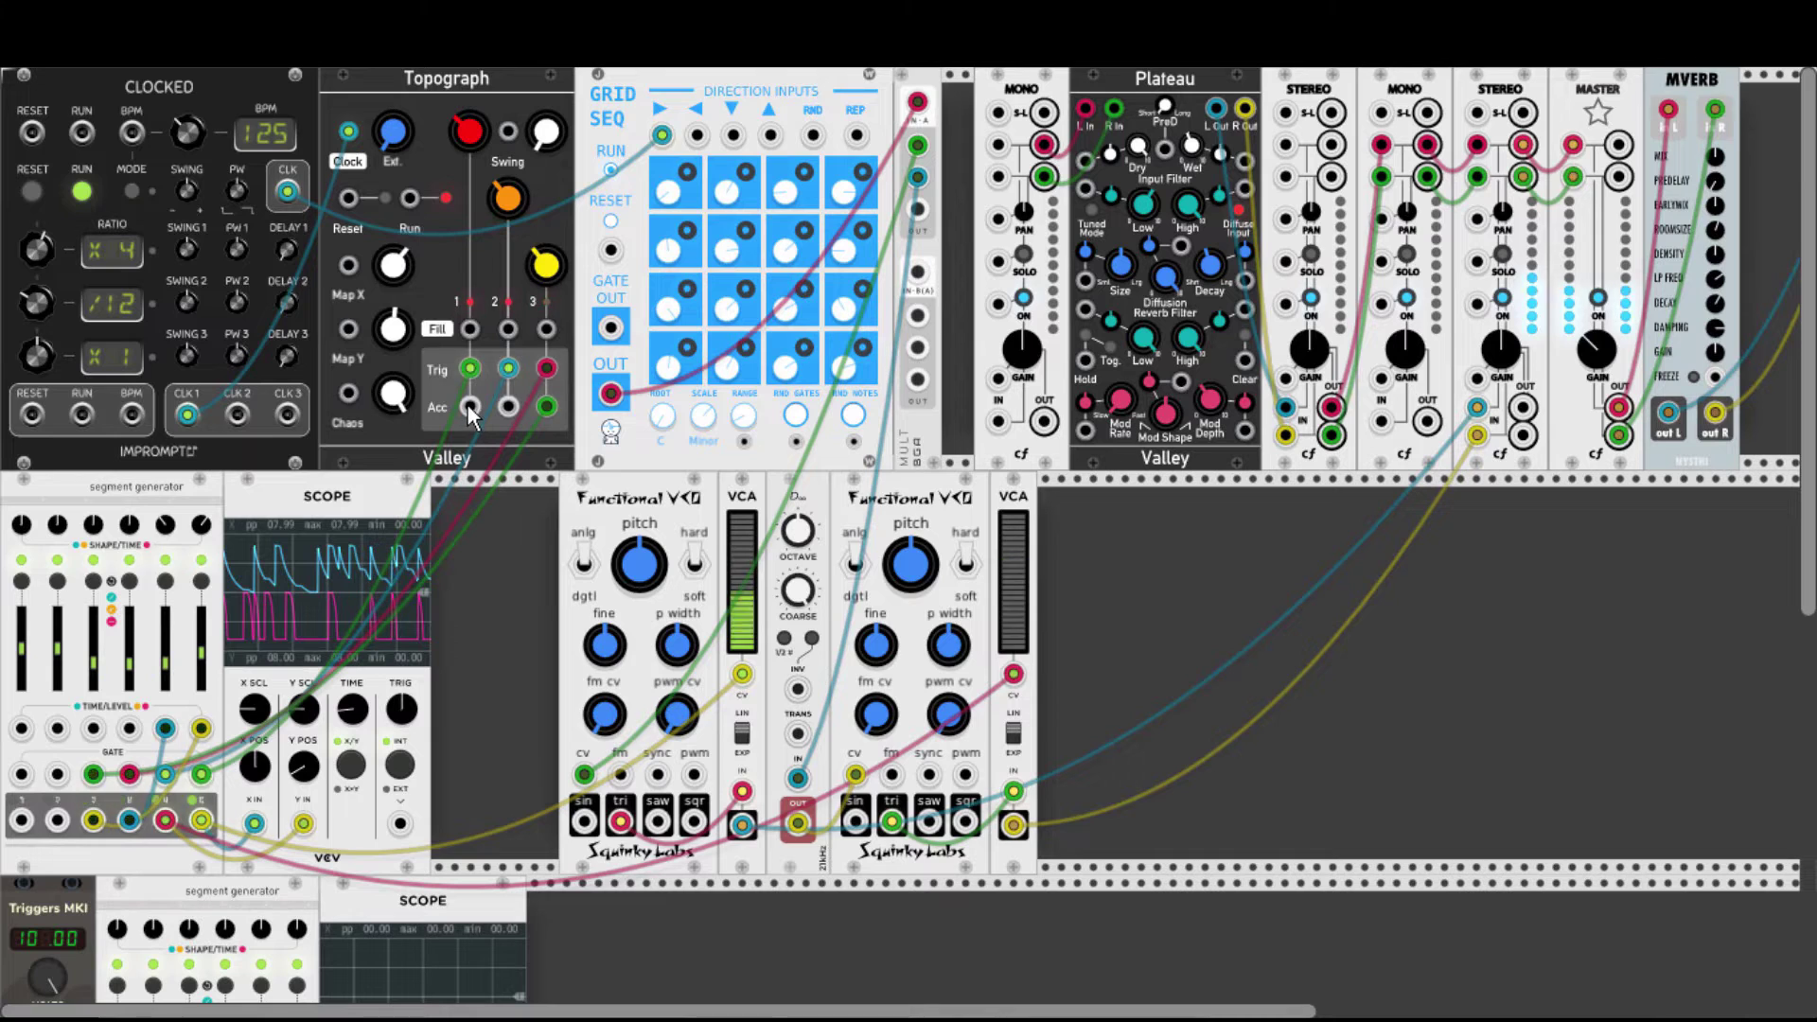
Patch Topograph Acc into the segment generator, move scope X IN to its first output, adjust stage 2.
left_click_drag(469, 408, 21, 774)
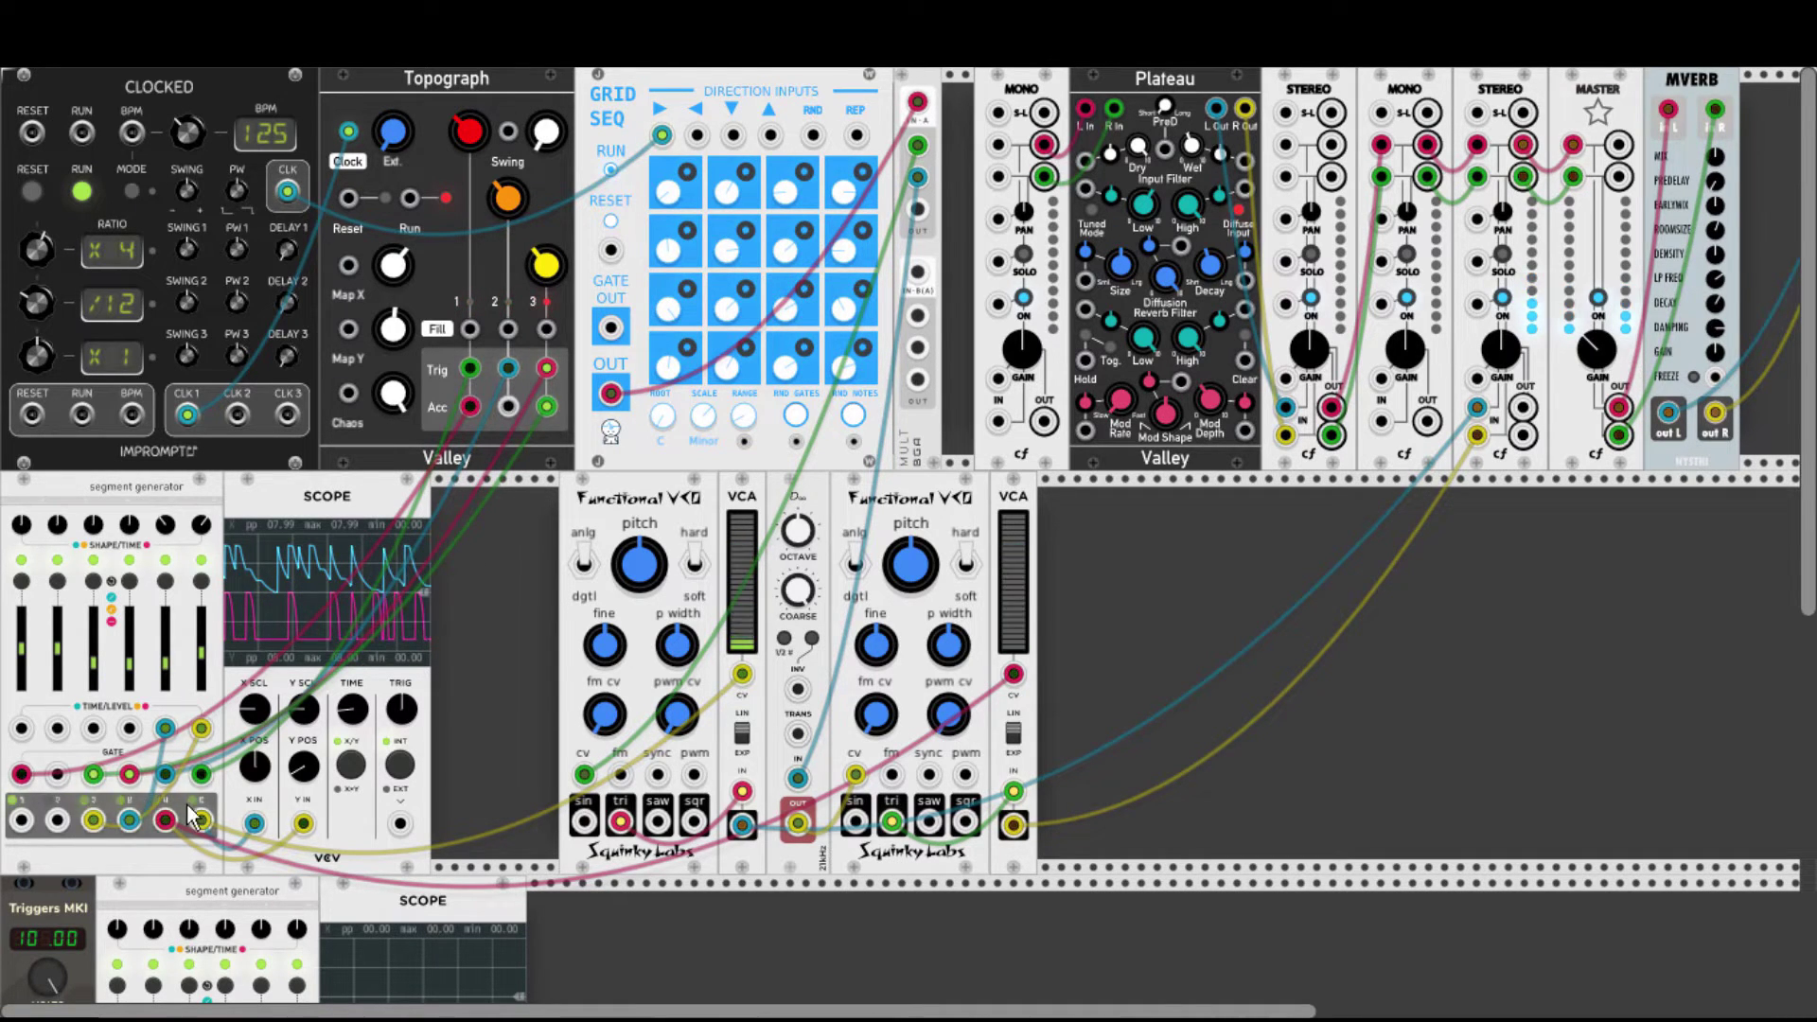
mouse_move(268, 830)
left_mouse_down()
mouse_move(160, 812)
mouse_move(47, 838)
mouse_move(254, 826)
left_mouse_up()
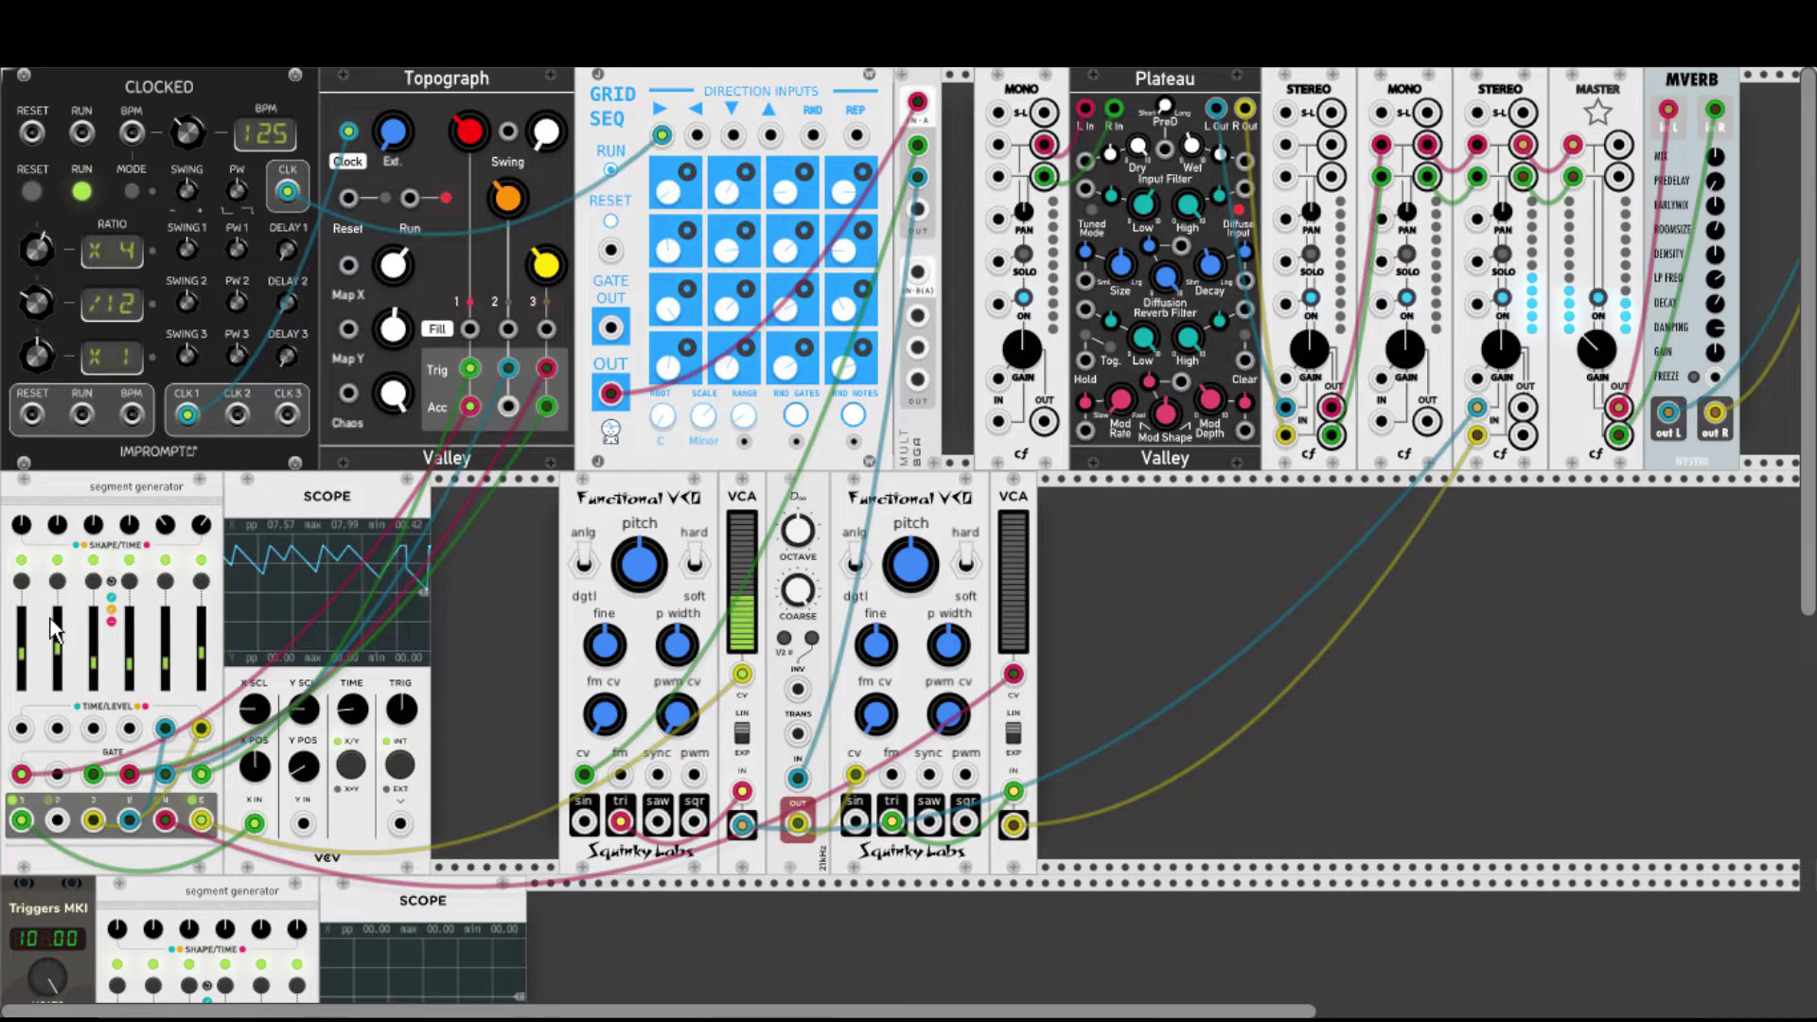
left_click_drag(61, 643, 61, 639)
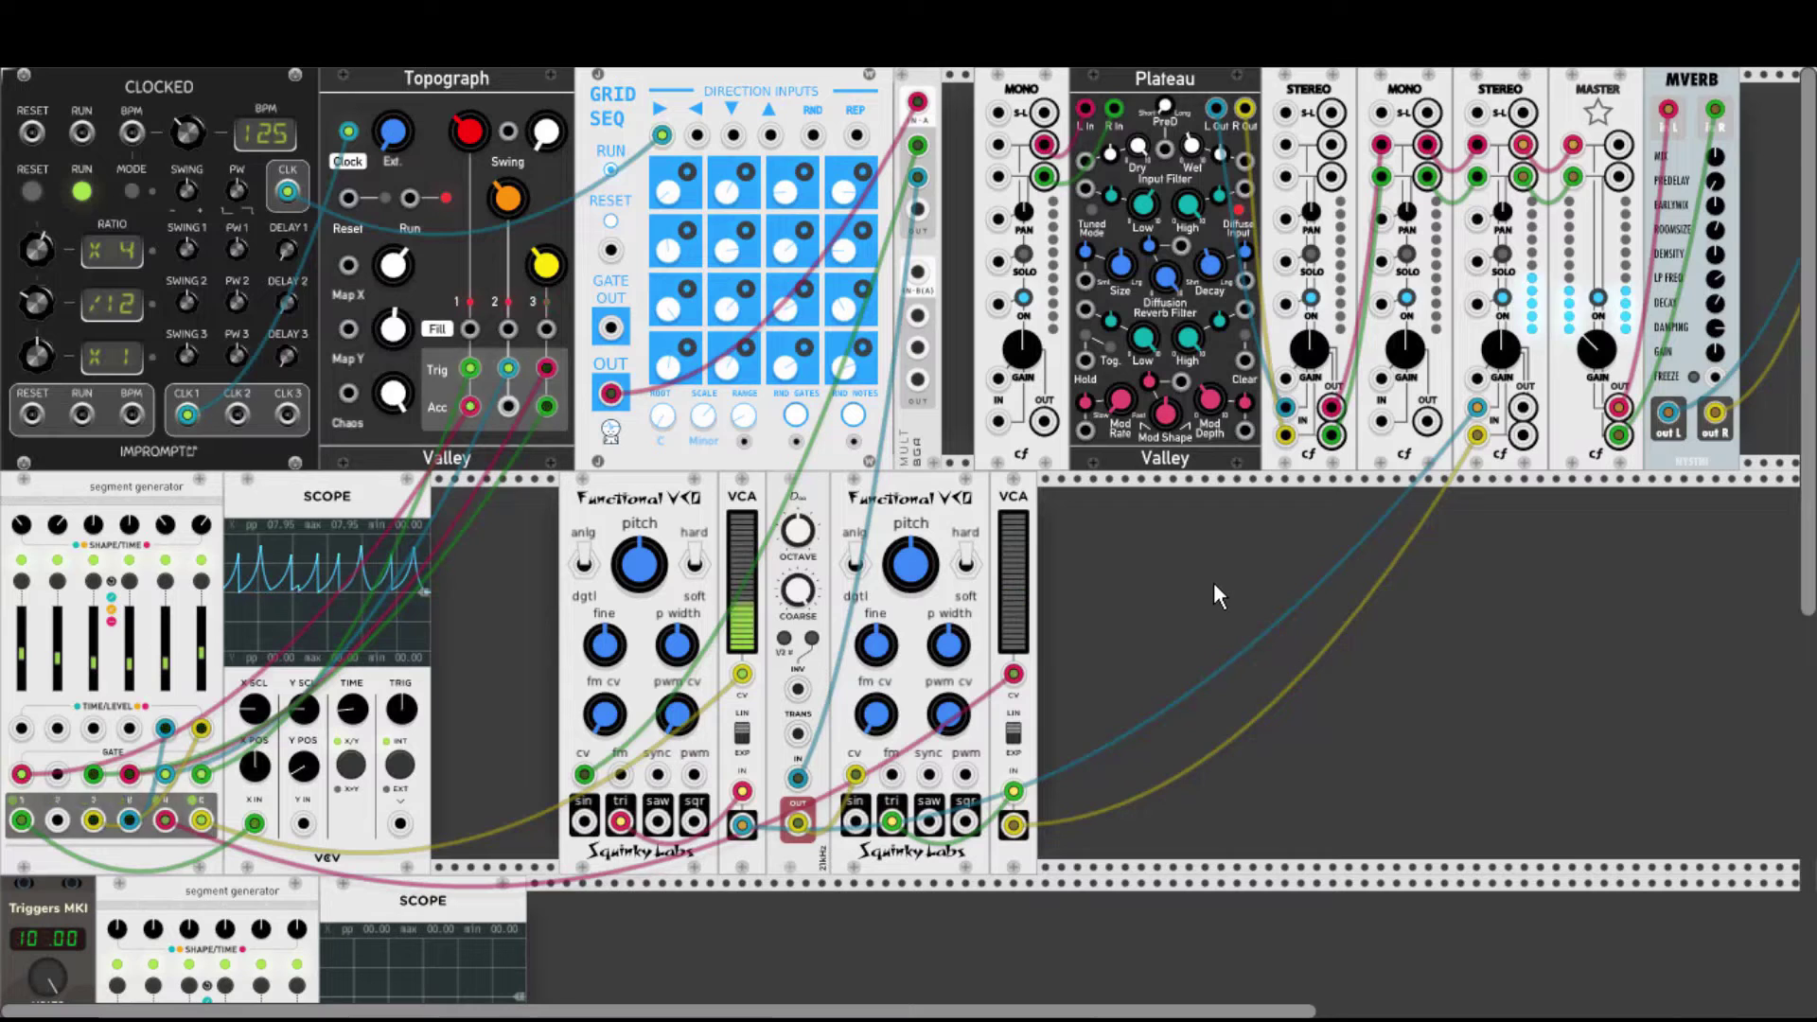
Add an EvenVCO oscillator and the Vult Tangents filter beside it.
right_click(1232, 610)
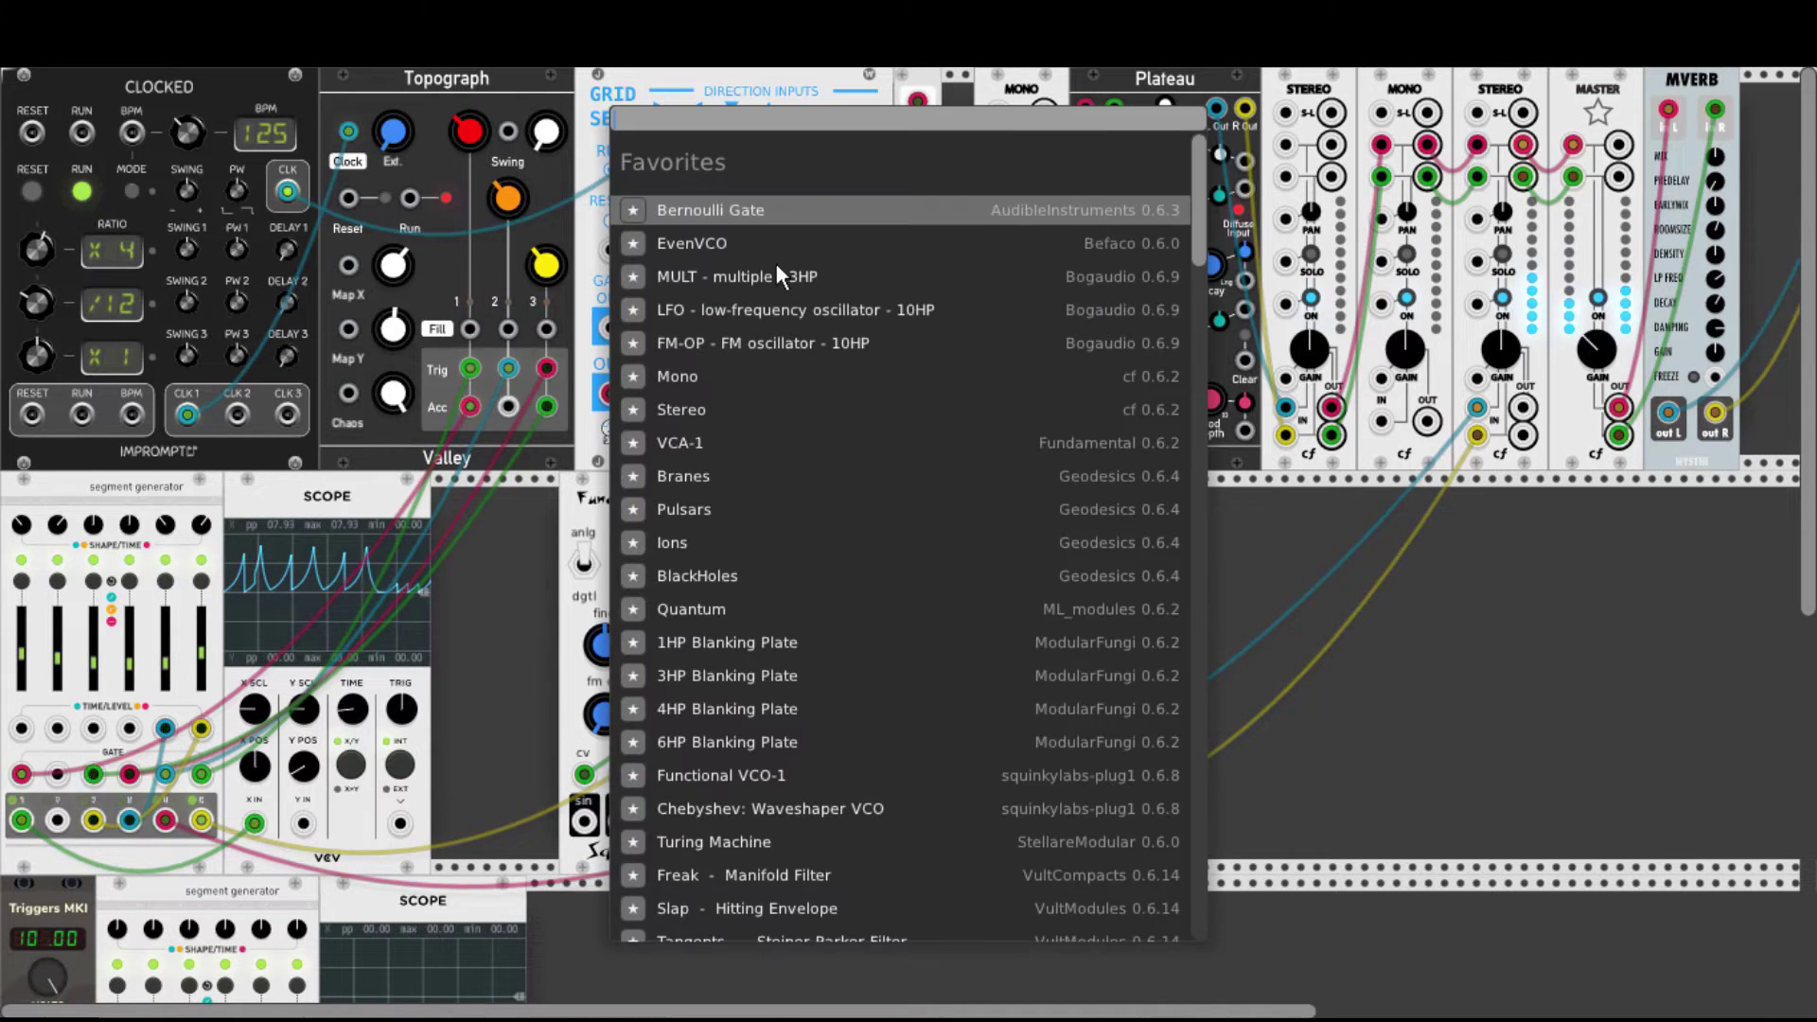
left_click(741, 244)
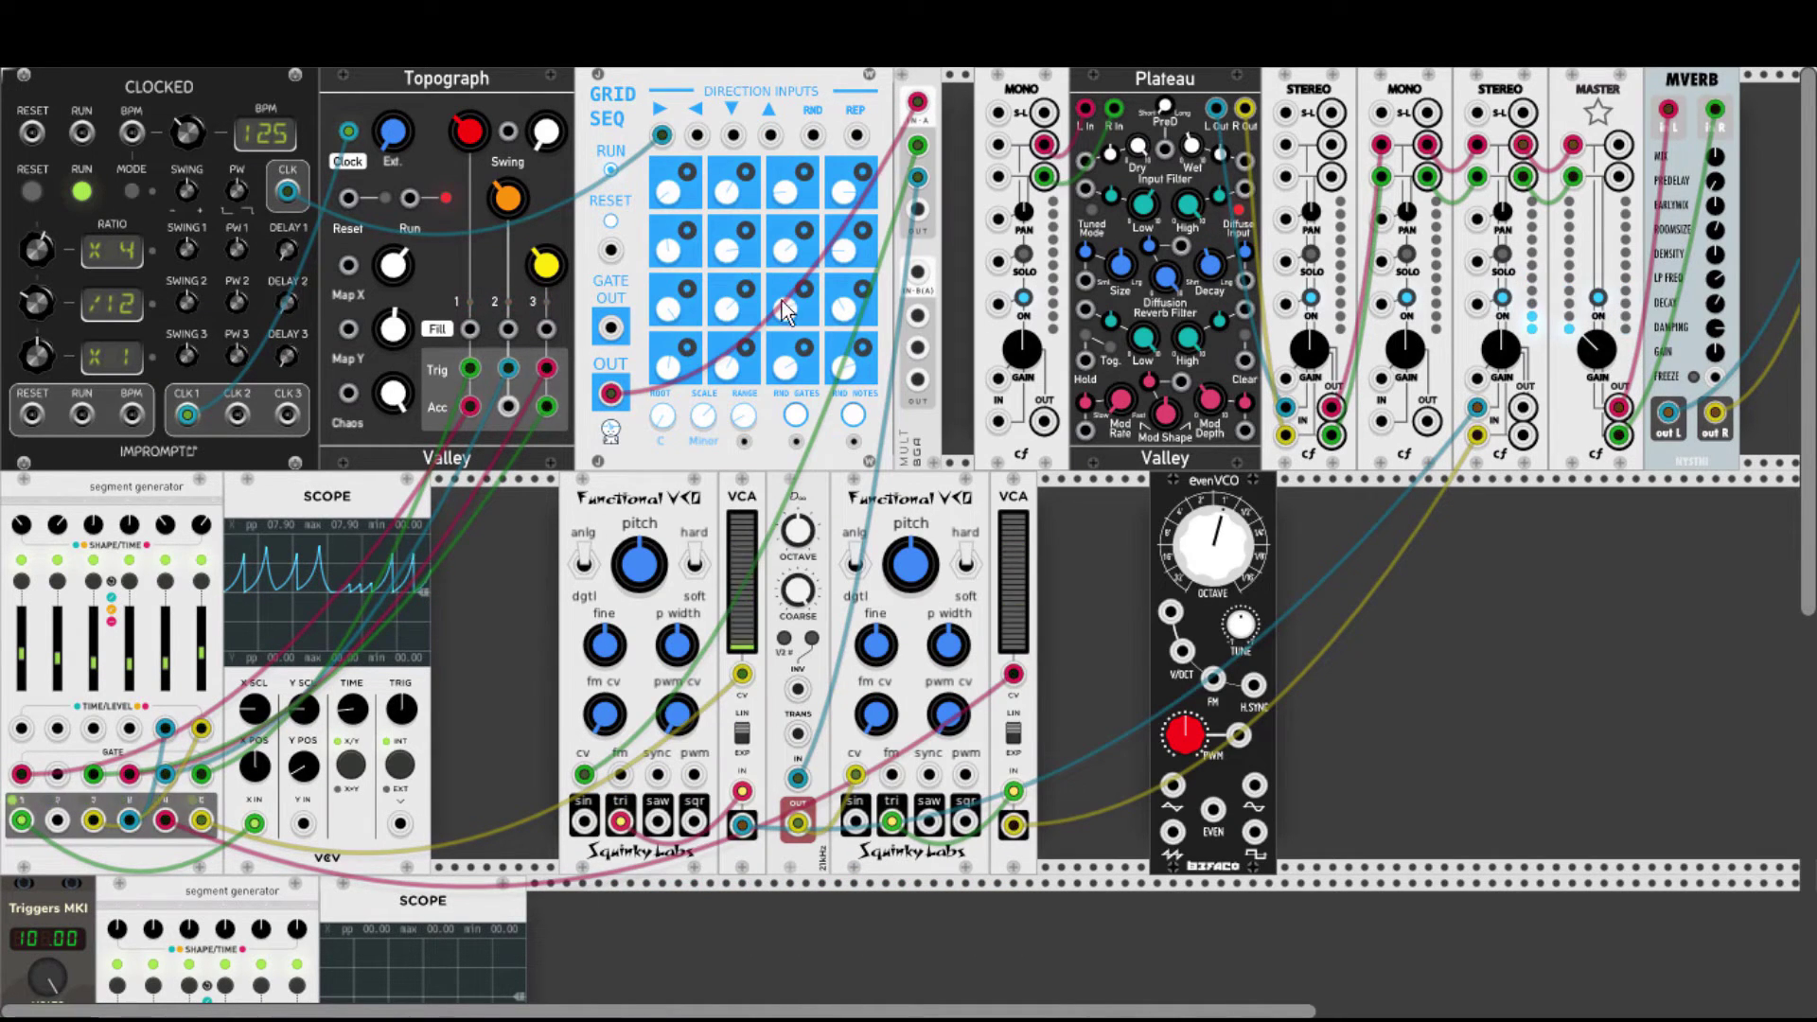
right_click(1302, 566)
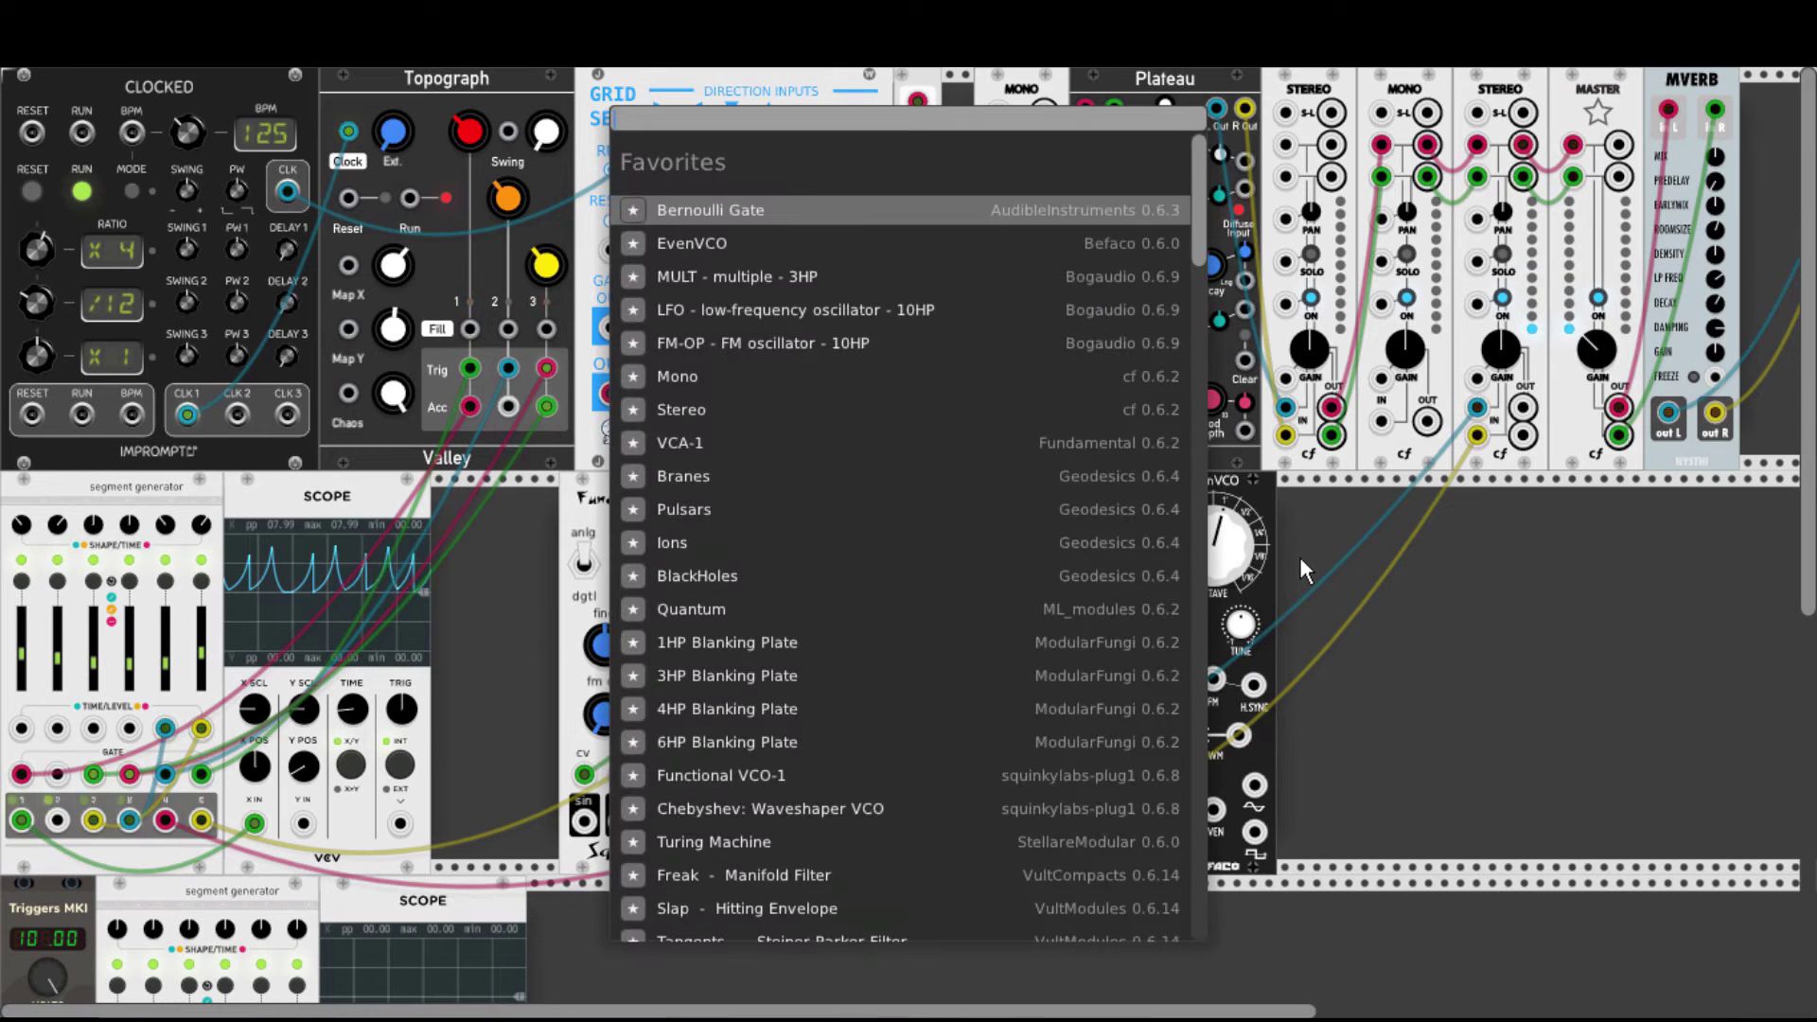
type("tang")
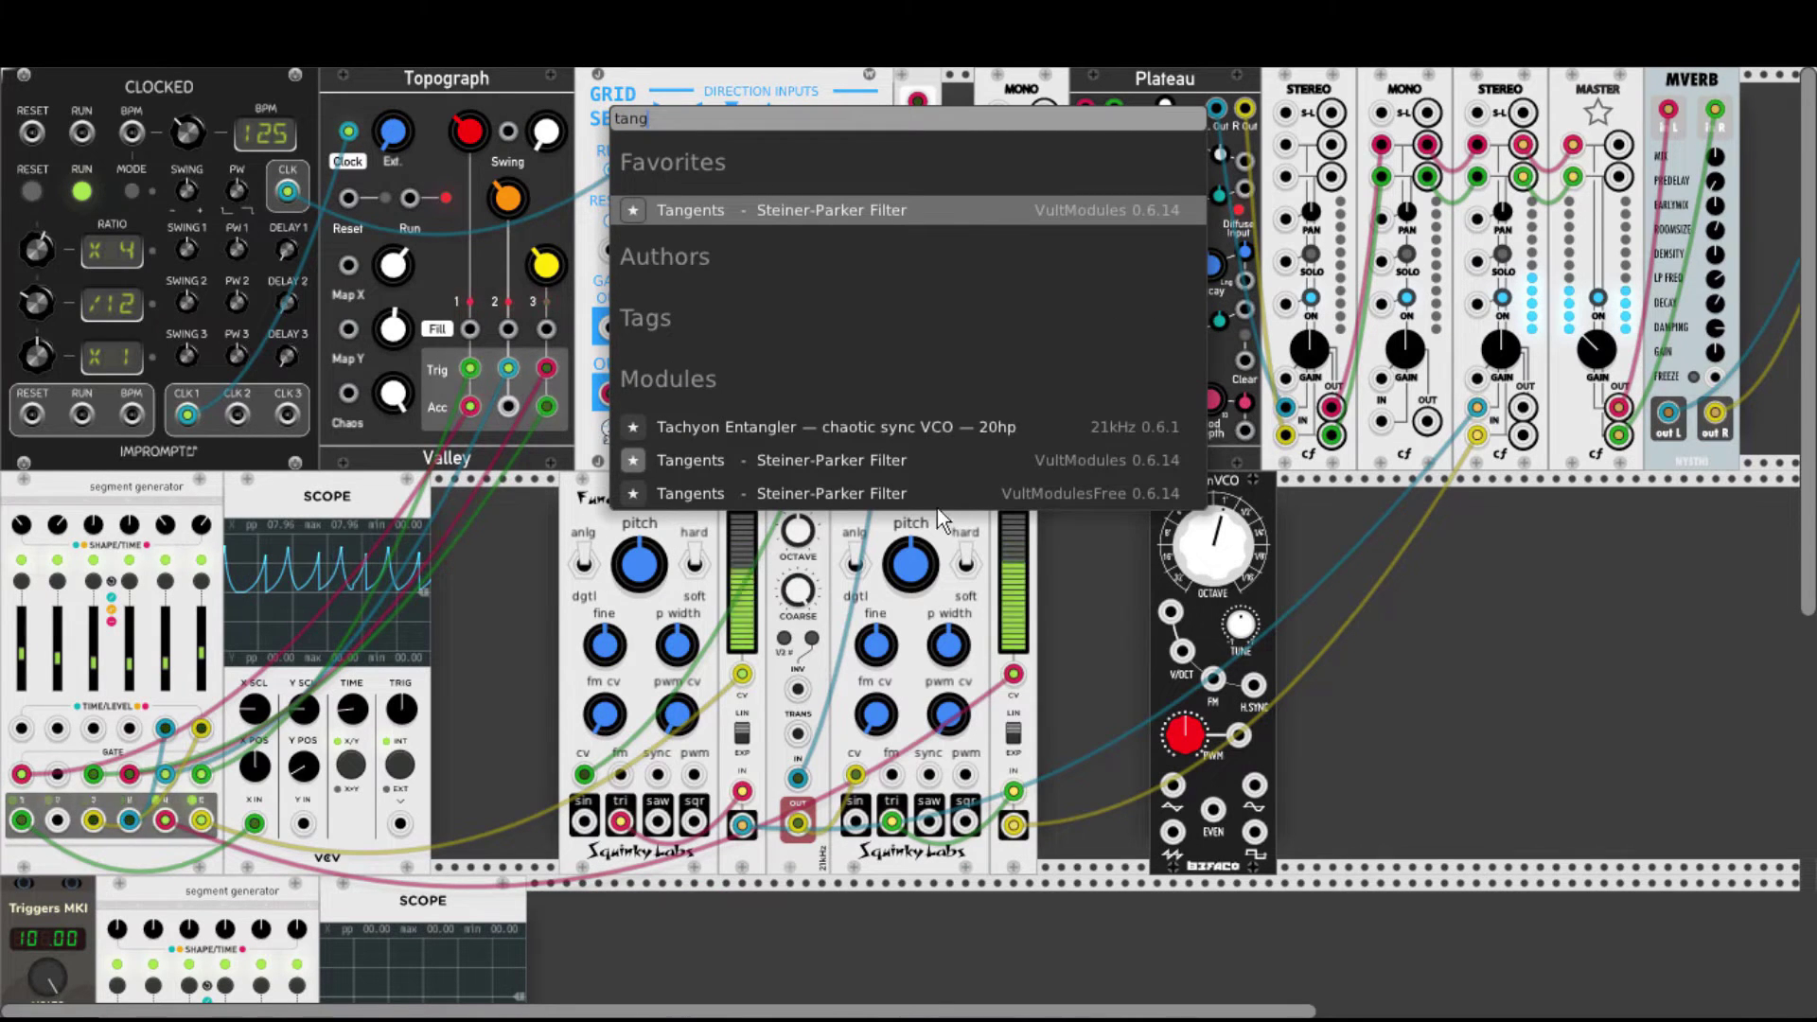
left_click(912, 488)
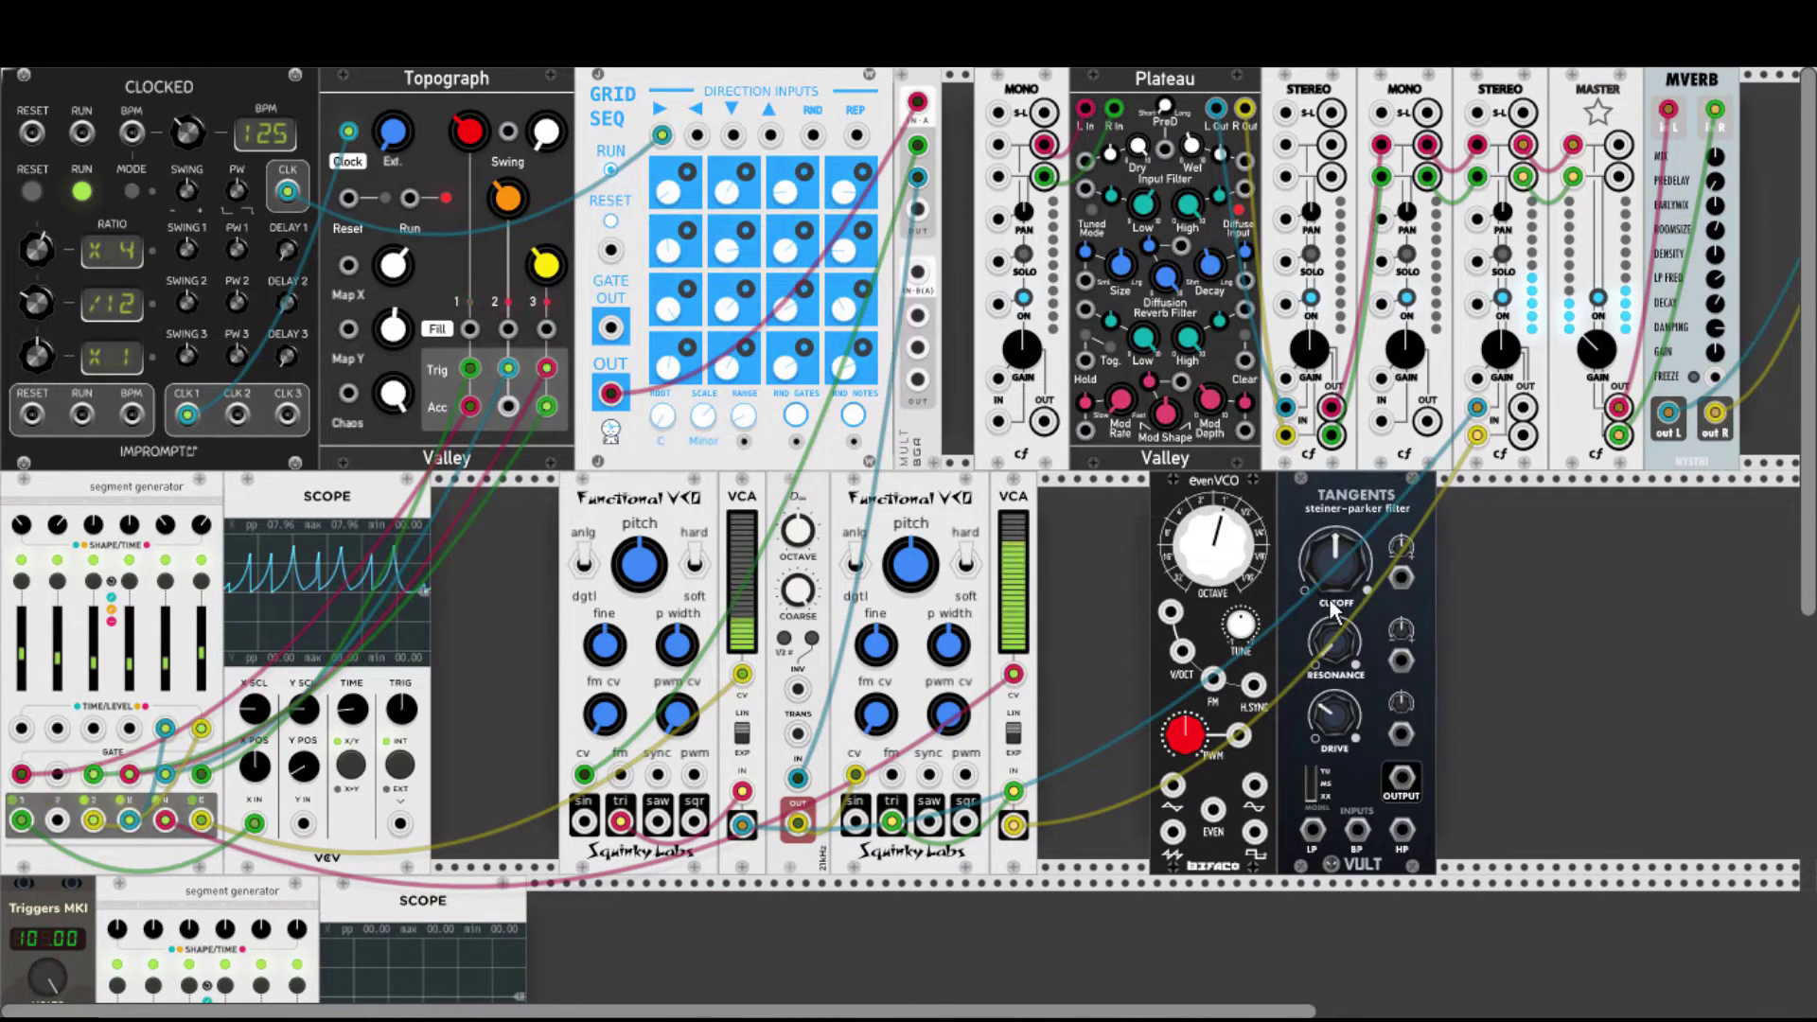
Add a VCA-1 beside the filter and the 21kHz D∞ pitch tools module.
right_click(1052, 566)
left_click(697, 442)
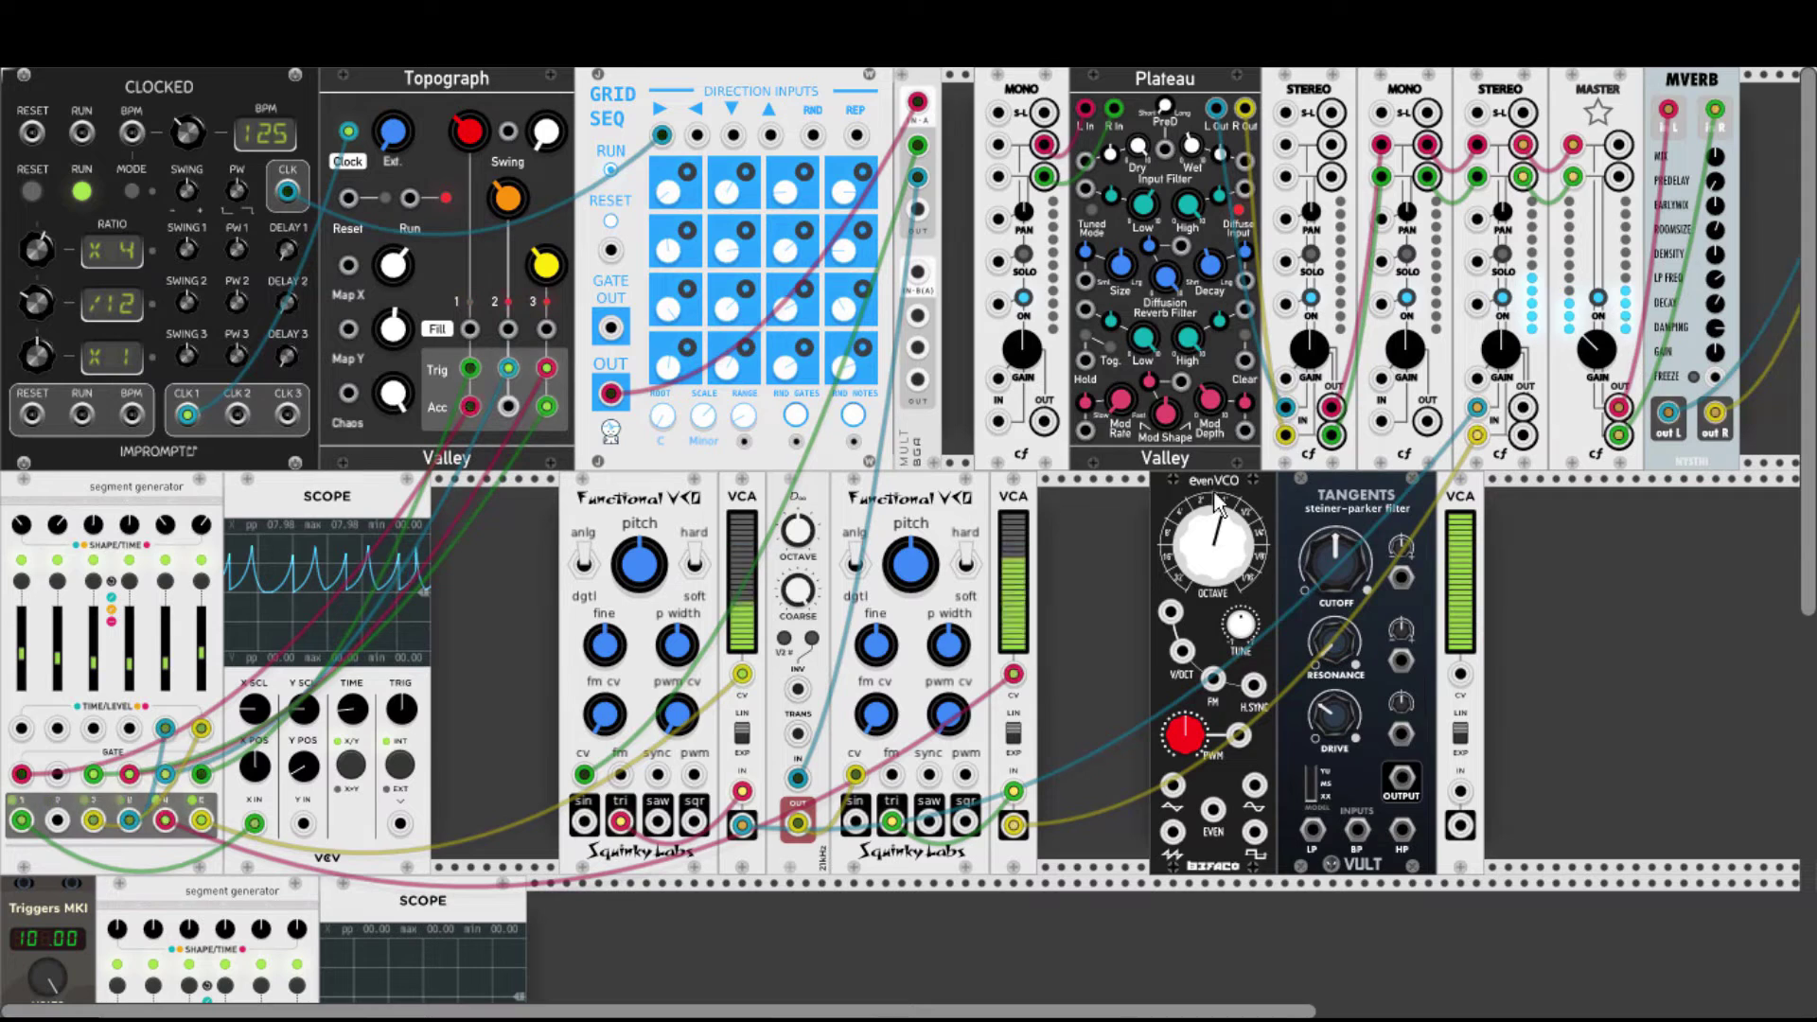
right_click(1111, 543)
scroll(866, 612, "down", 5)
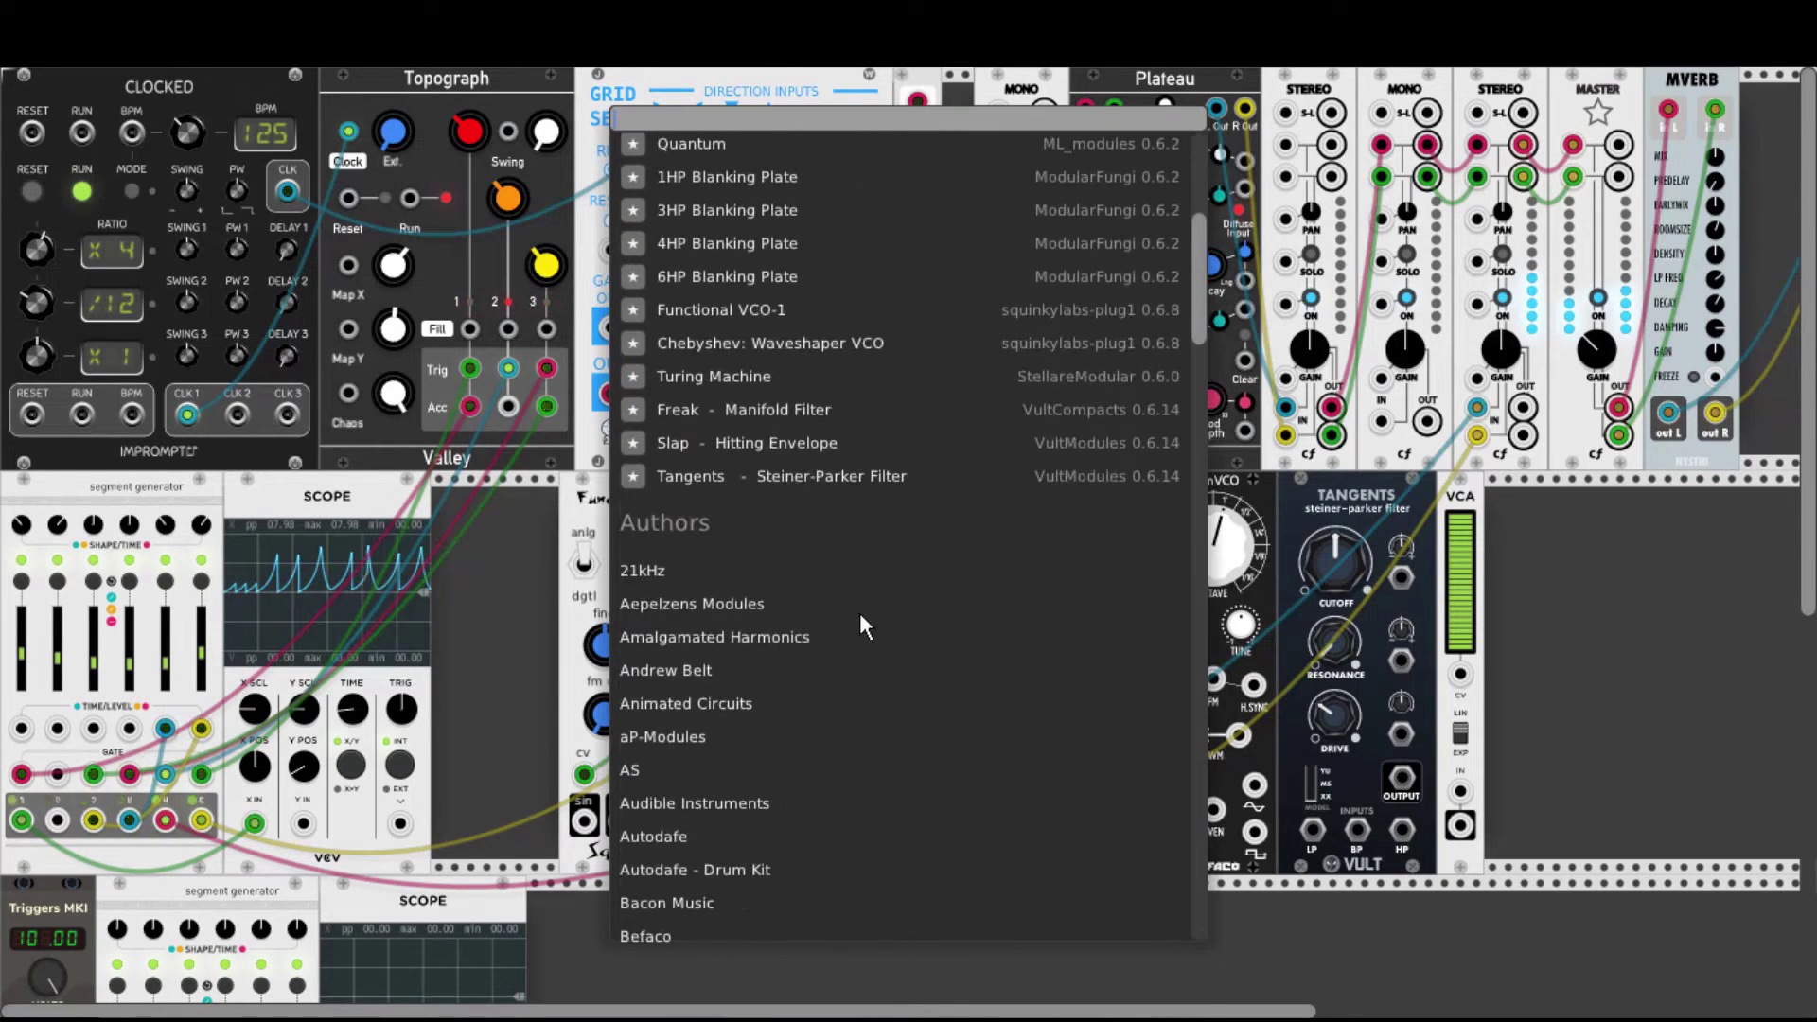
left_click(634, 571)
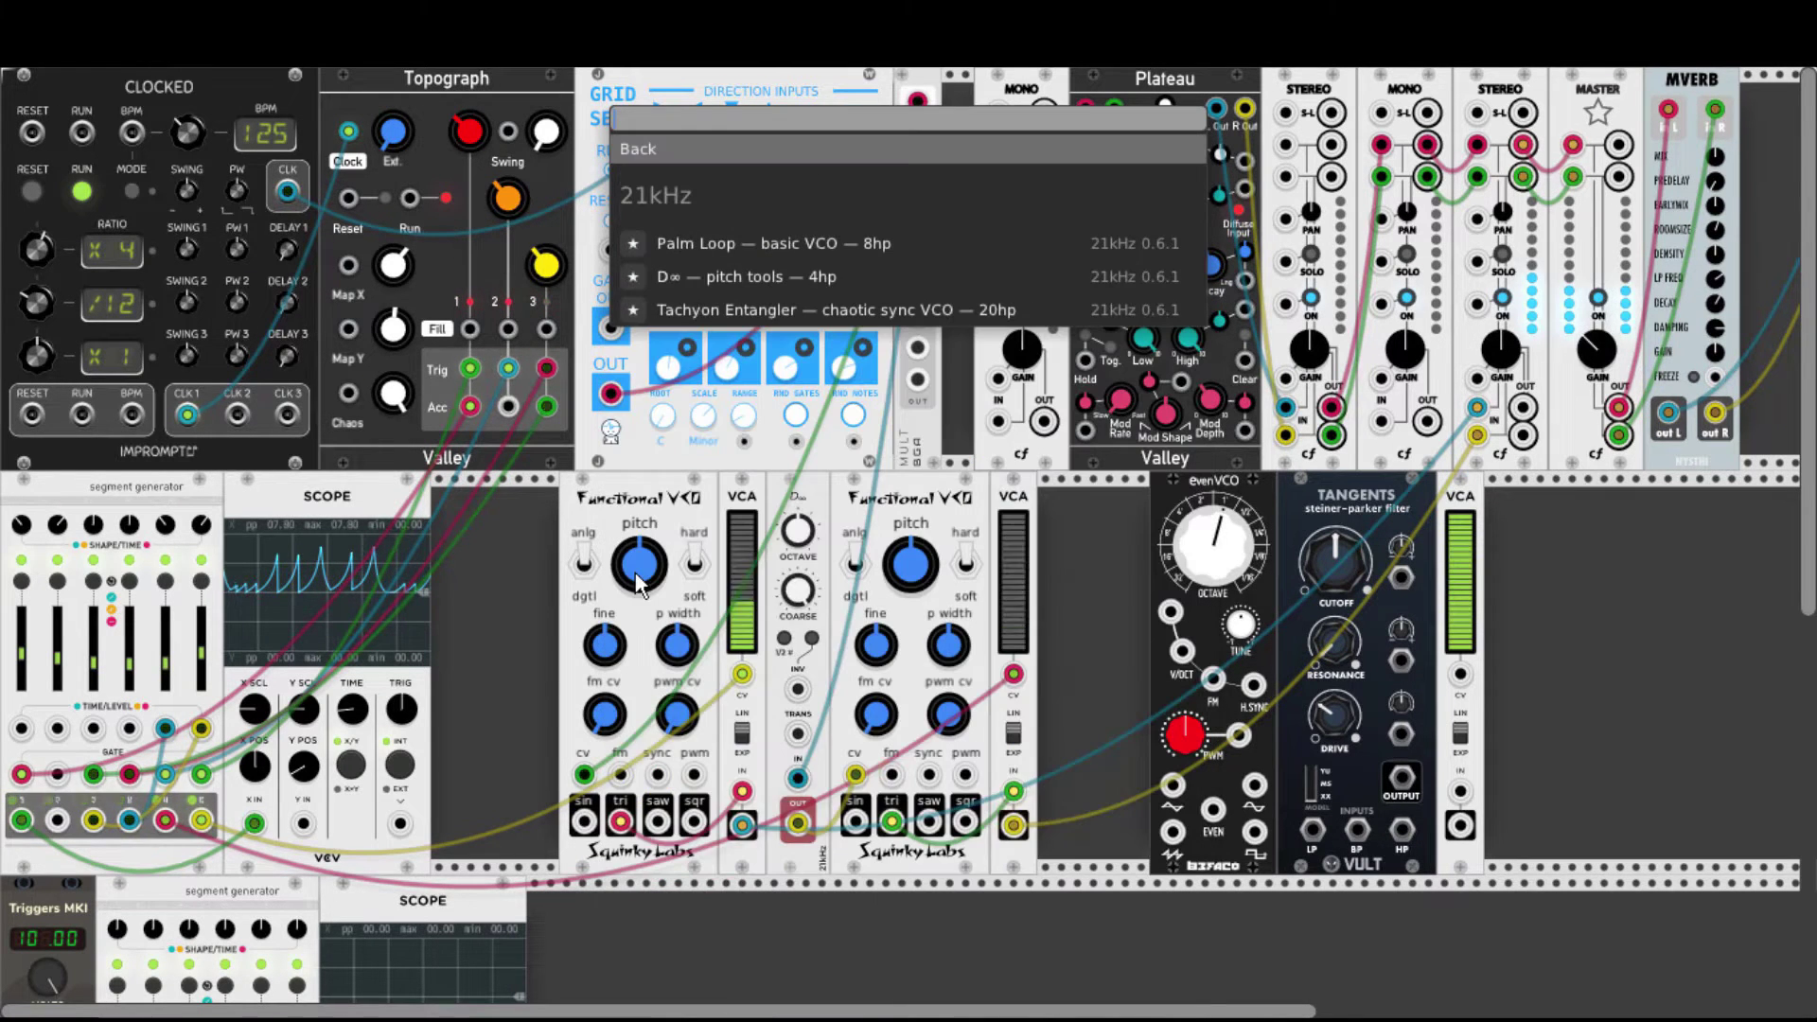
left_click(708, 276)
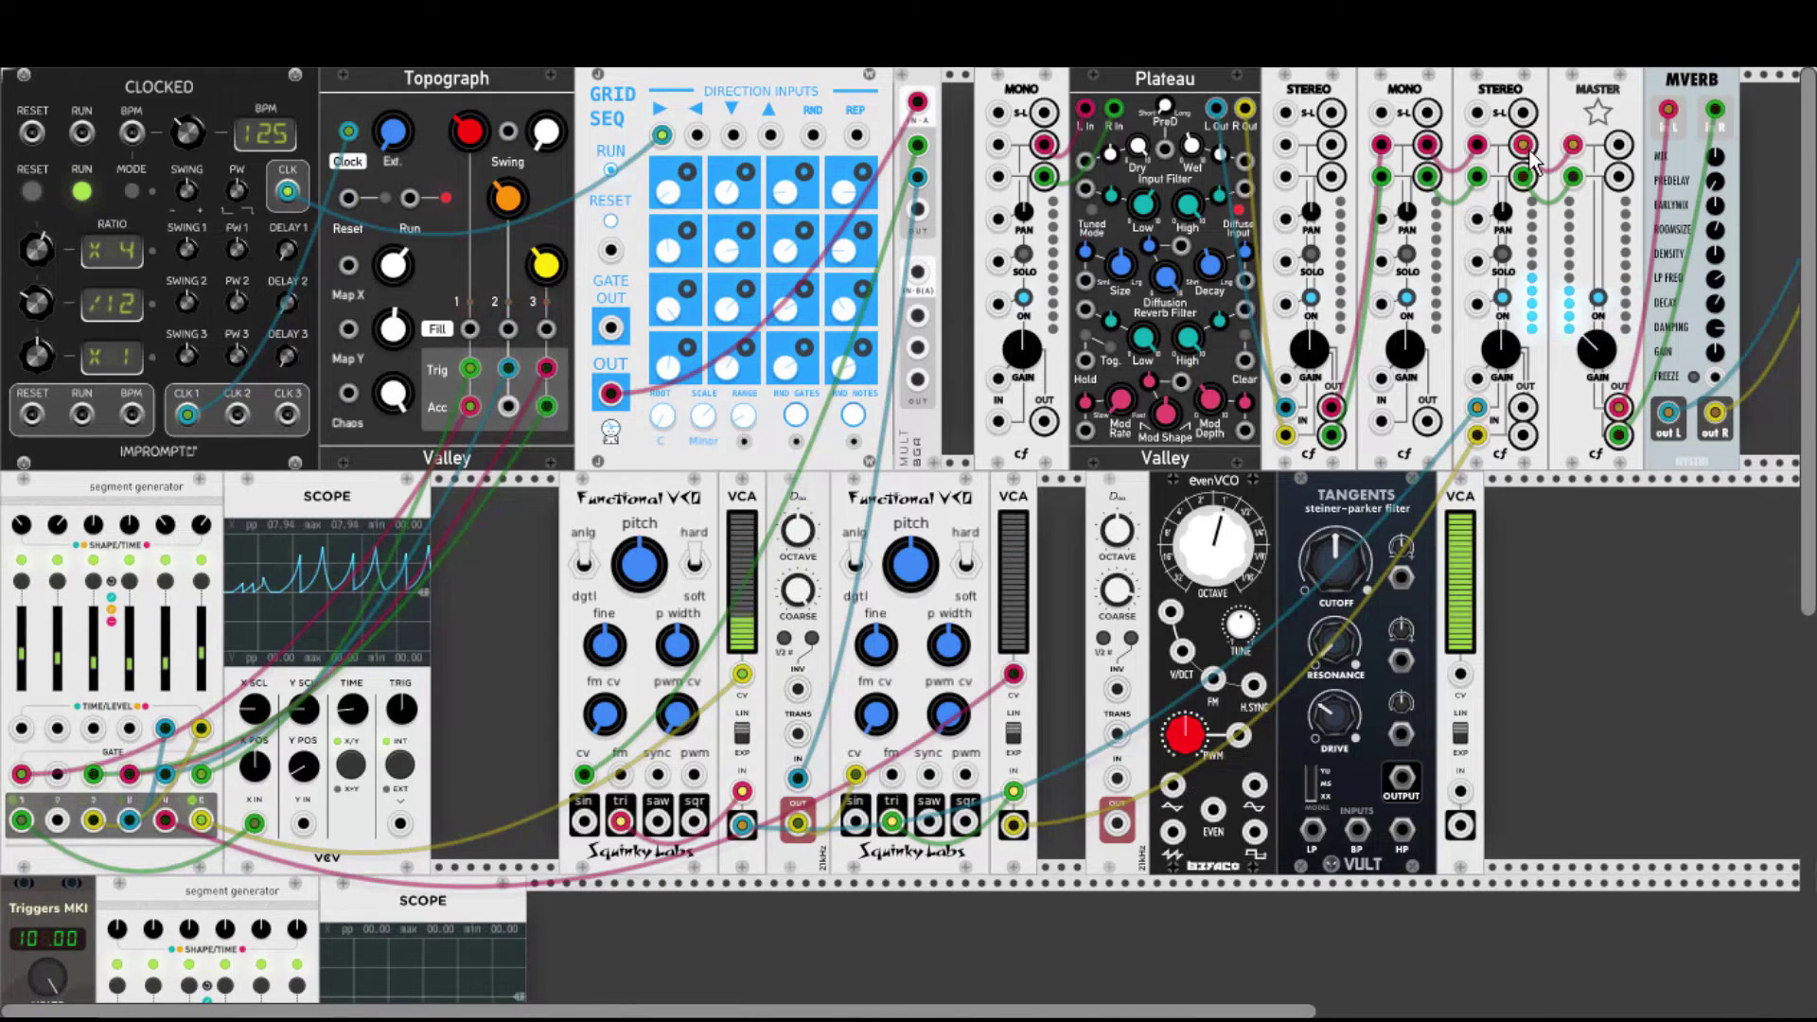
Route EvenVCO through the Tangents low-pass into the new VCA and mixer, with an envelope on VCA CV.
left_click_drag(1460, 674, 21, 822)
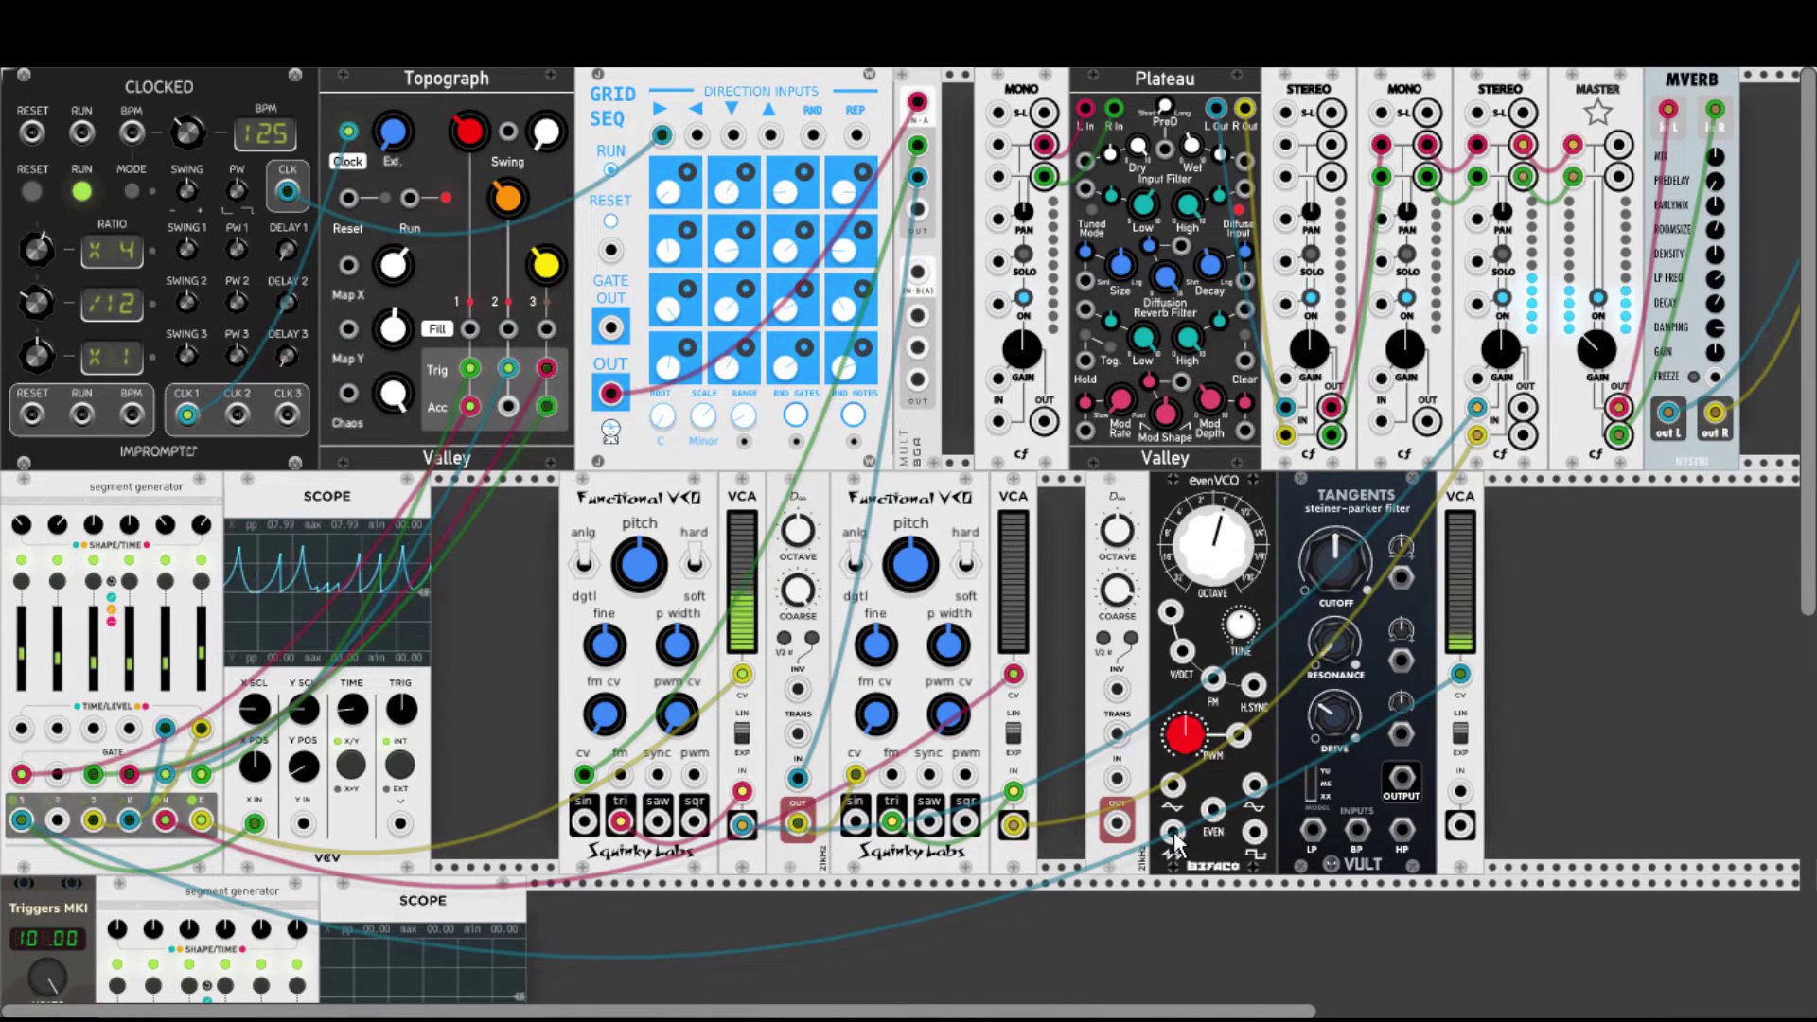
left_click_drag(1173, 831, 1313, 830)
left_click_drag(1402, 780, 1460, 791)
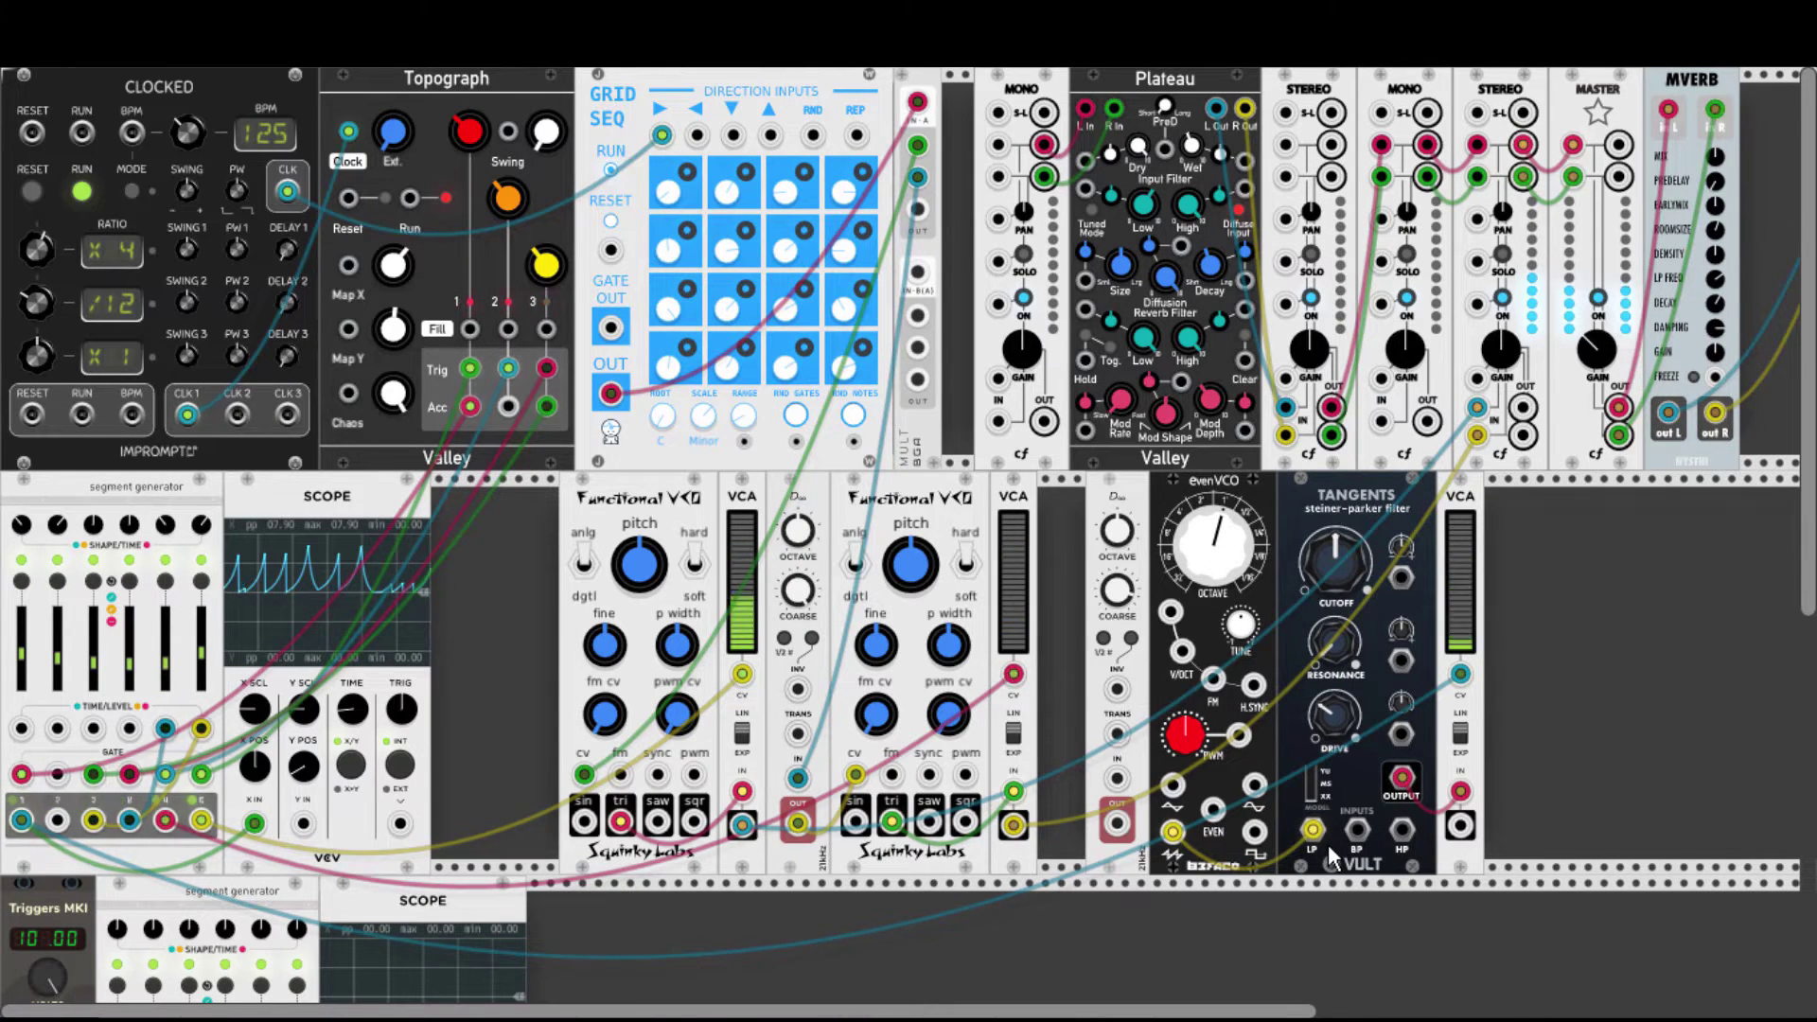
left_click_drag(1465, 826, 1390, 430)
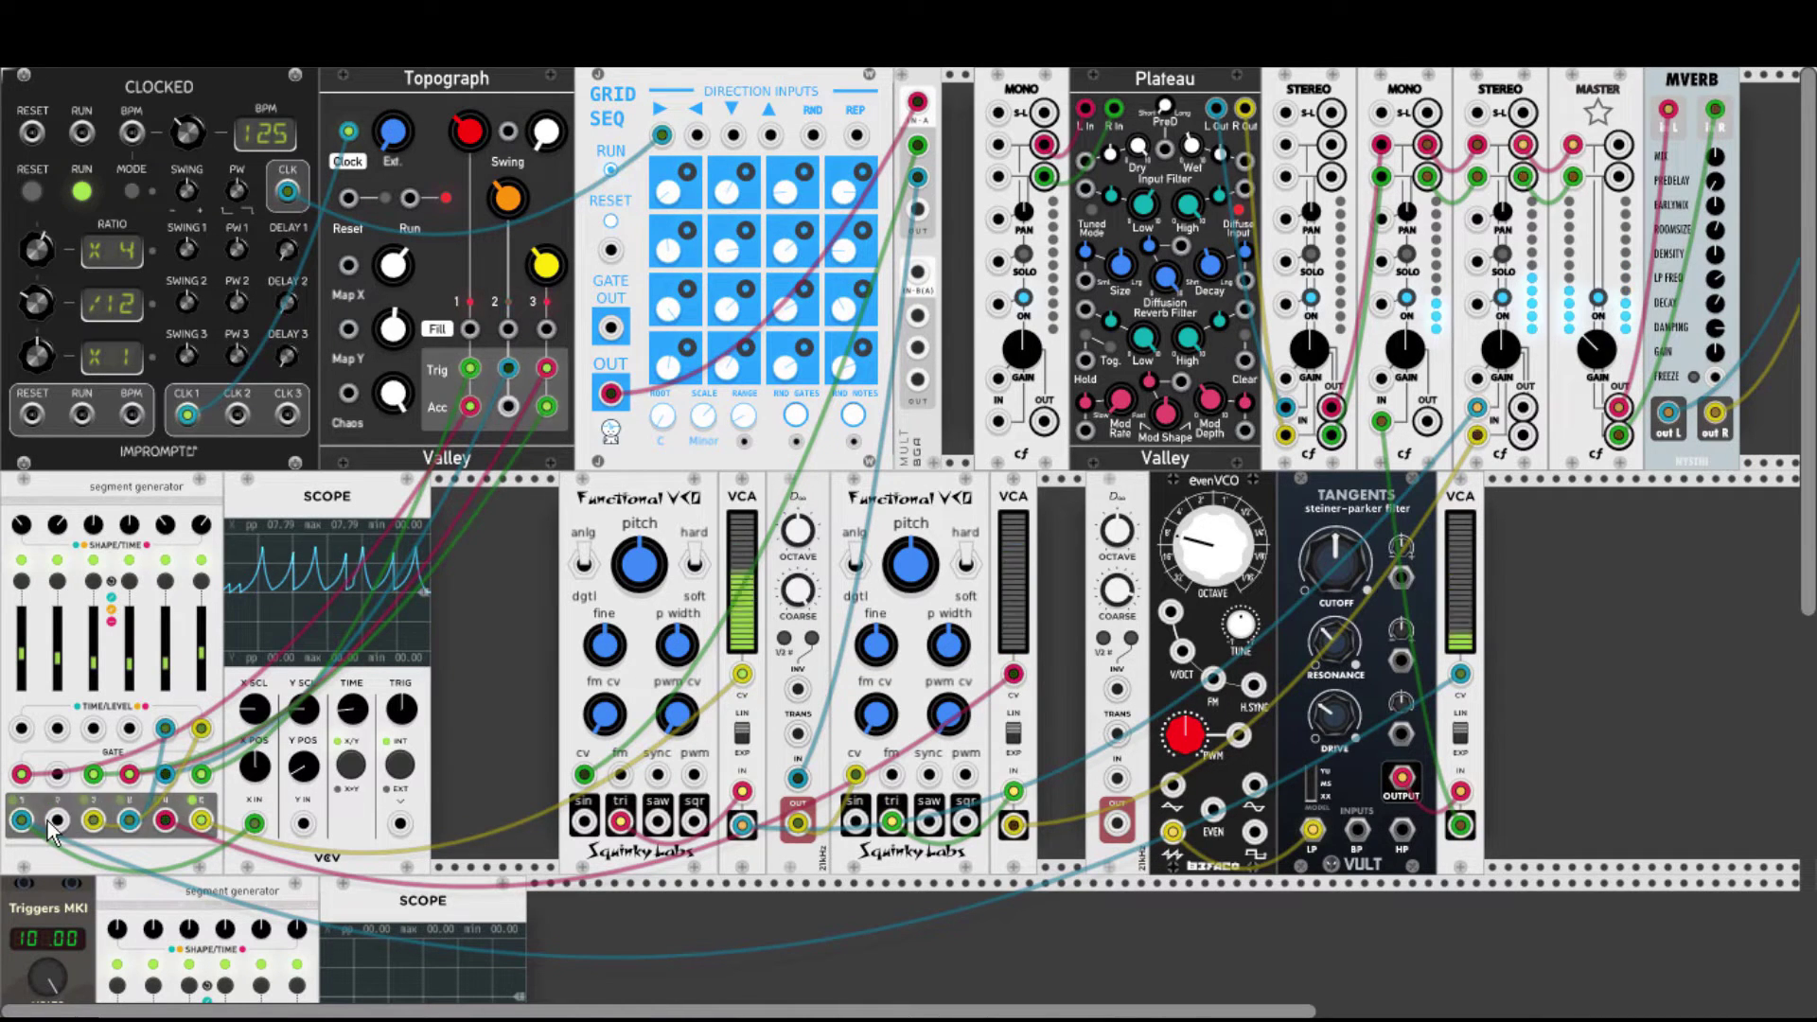
Show an envelope on scope Y, modulate and lower the Tangents cutoff, and feed MULT pitch into D∞.
left_click_drag(59, 821, 117, 794)
left_click_drag(306, 831, 306, 831)
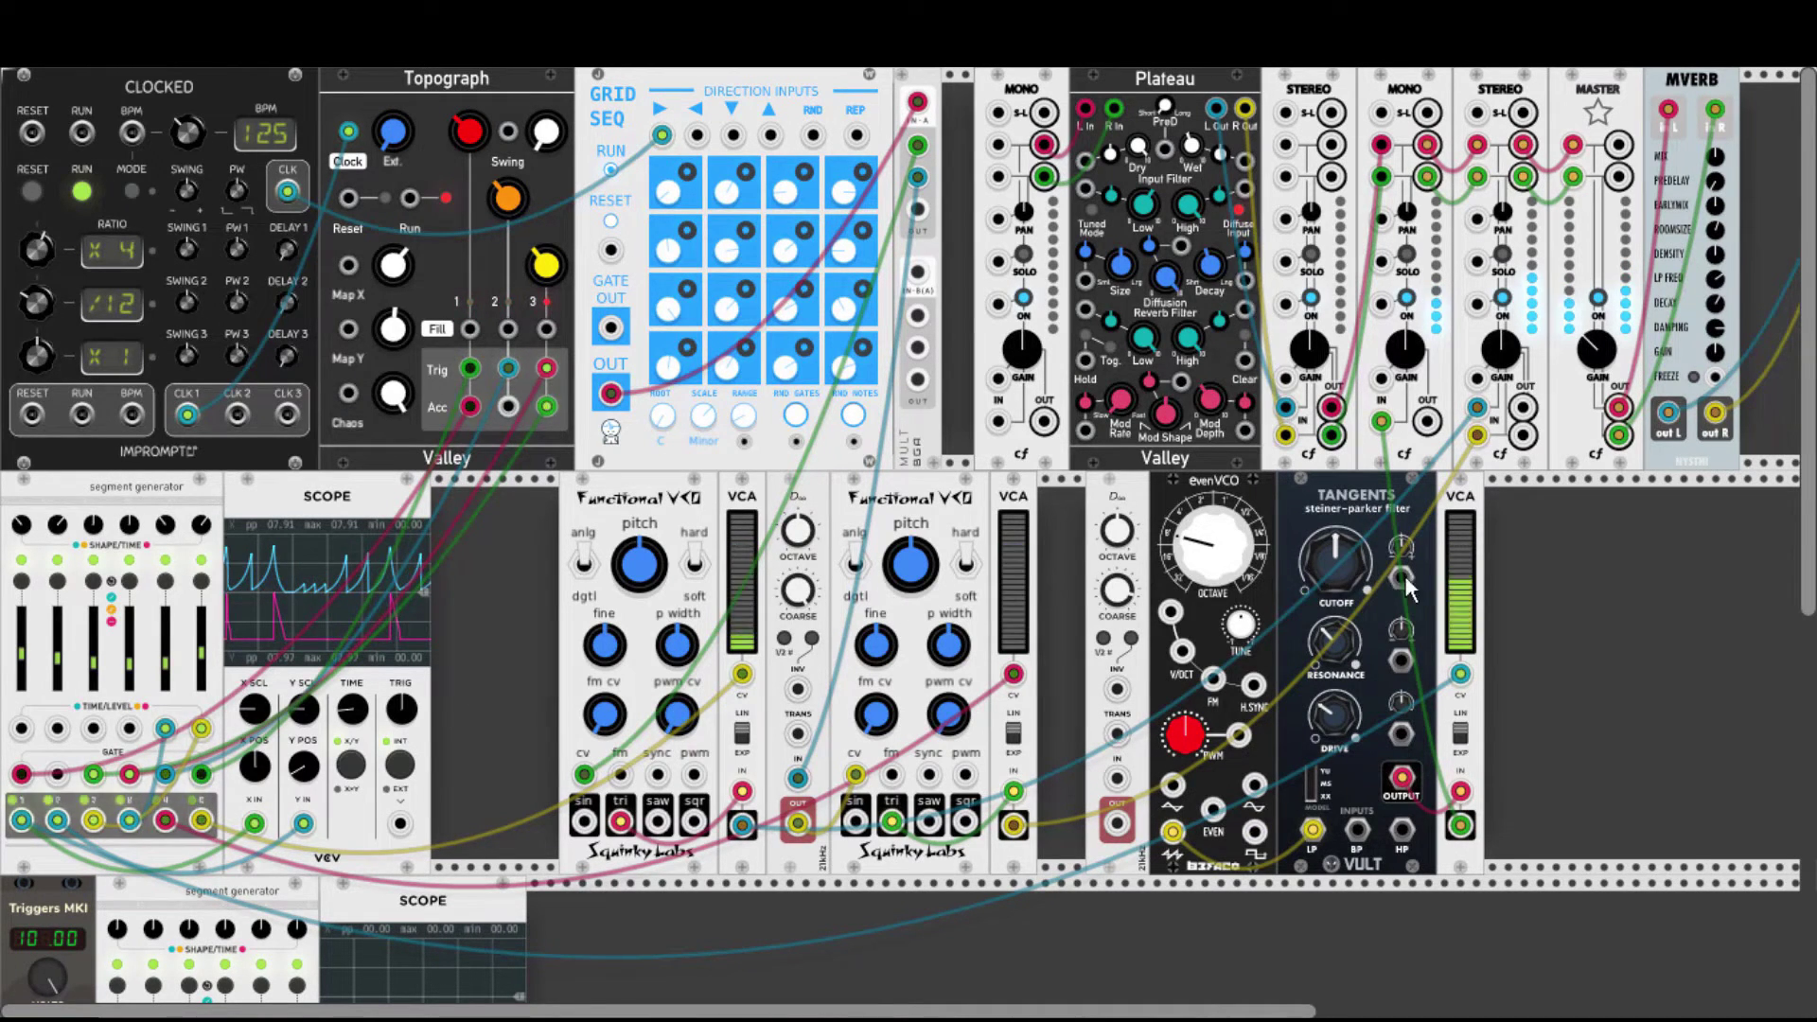
left_click_drag(1402, 577, 56, 820)
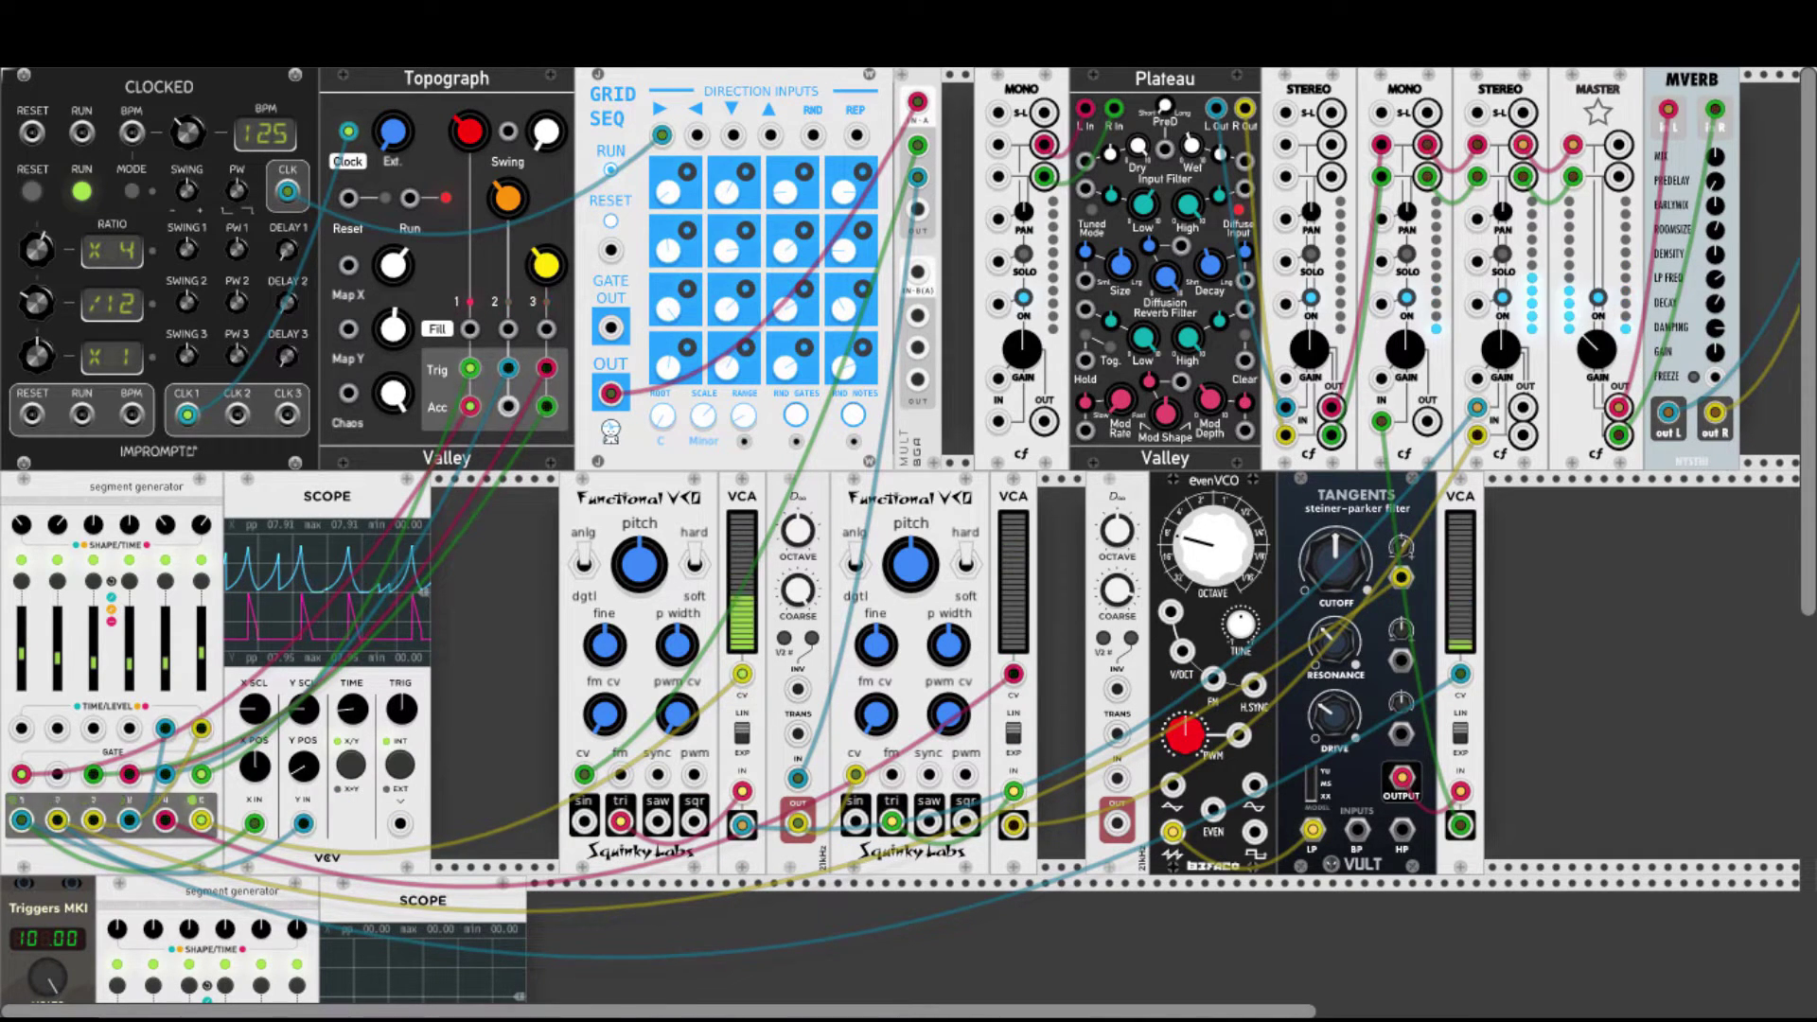
left_click_drag(1340, 558, 1339, 579)
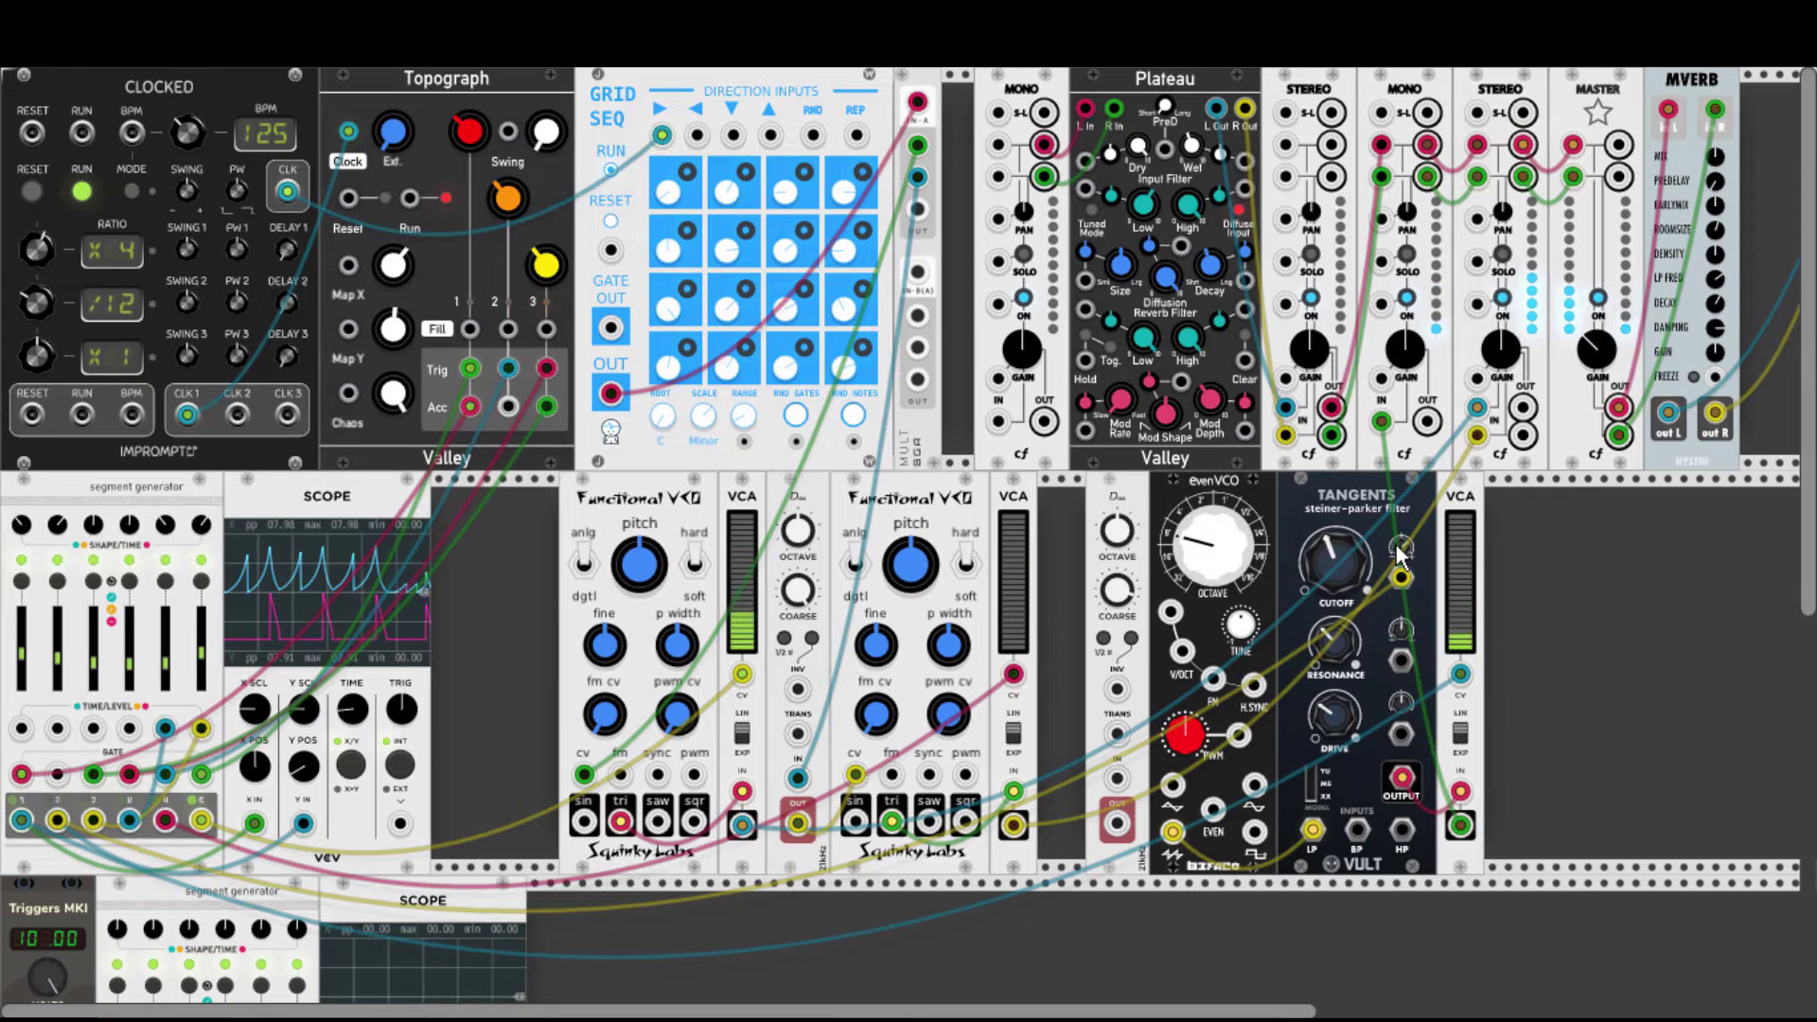
left_click_drag(1401, 549, 1401, 558)
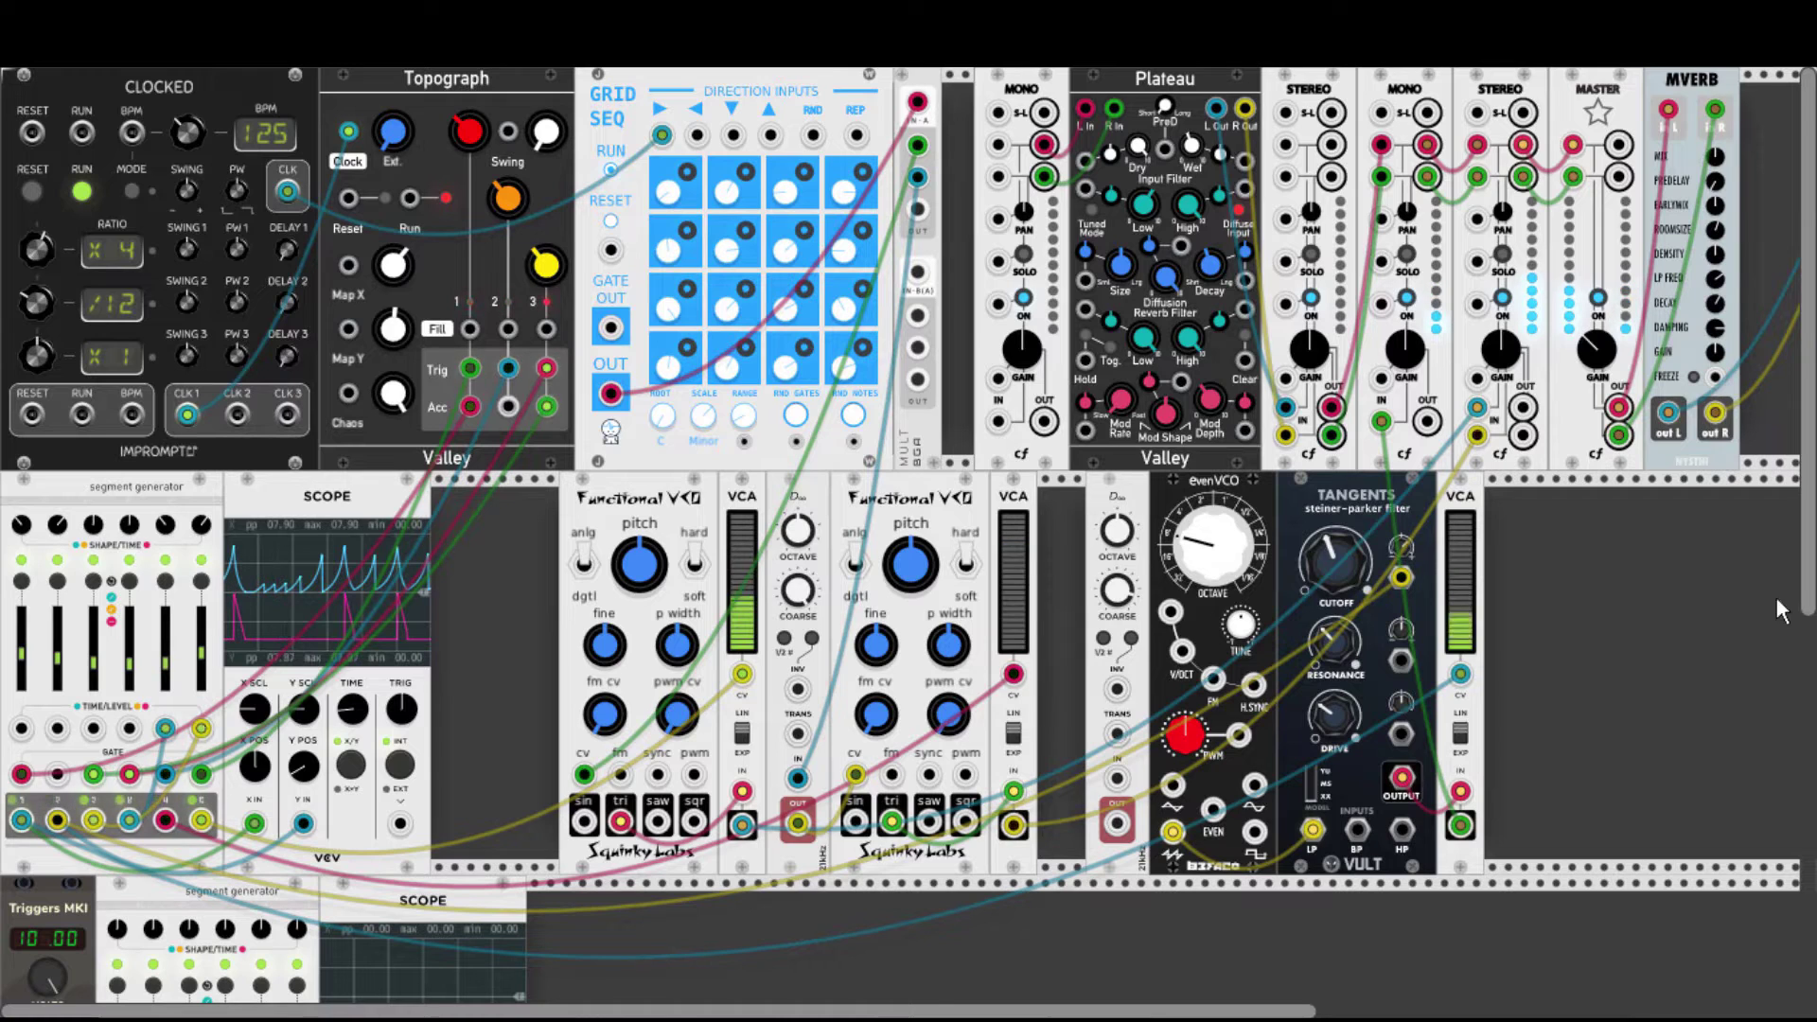
left_click_drag(917, 209, 1182, 652)
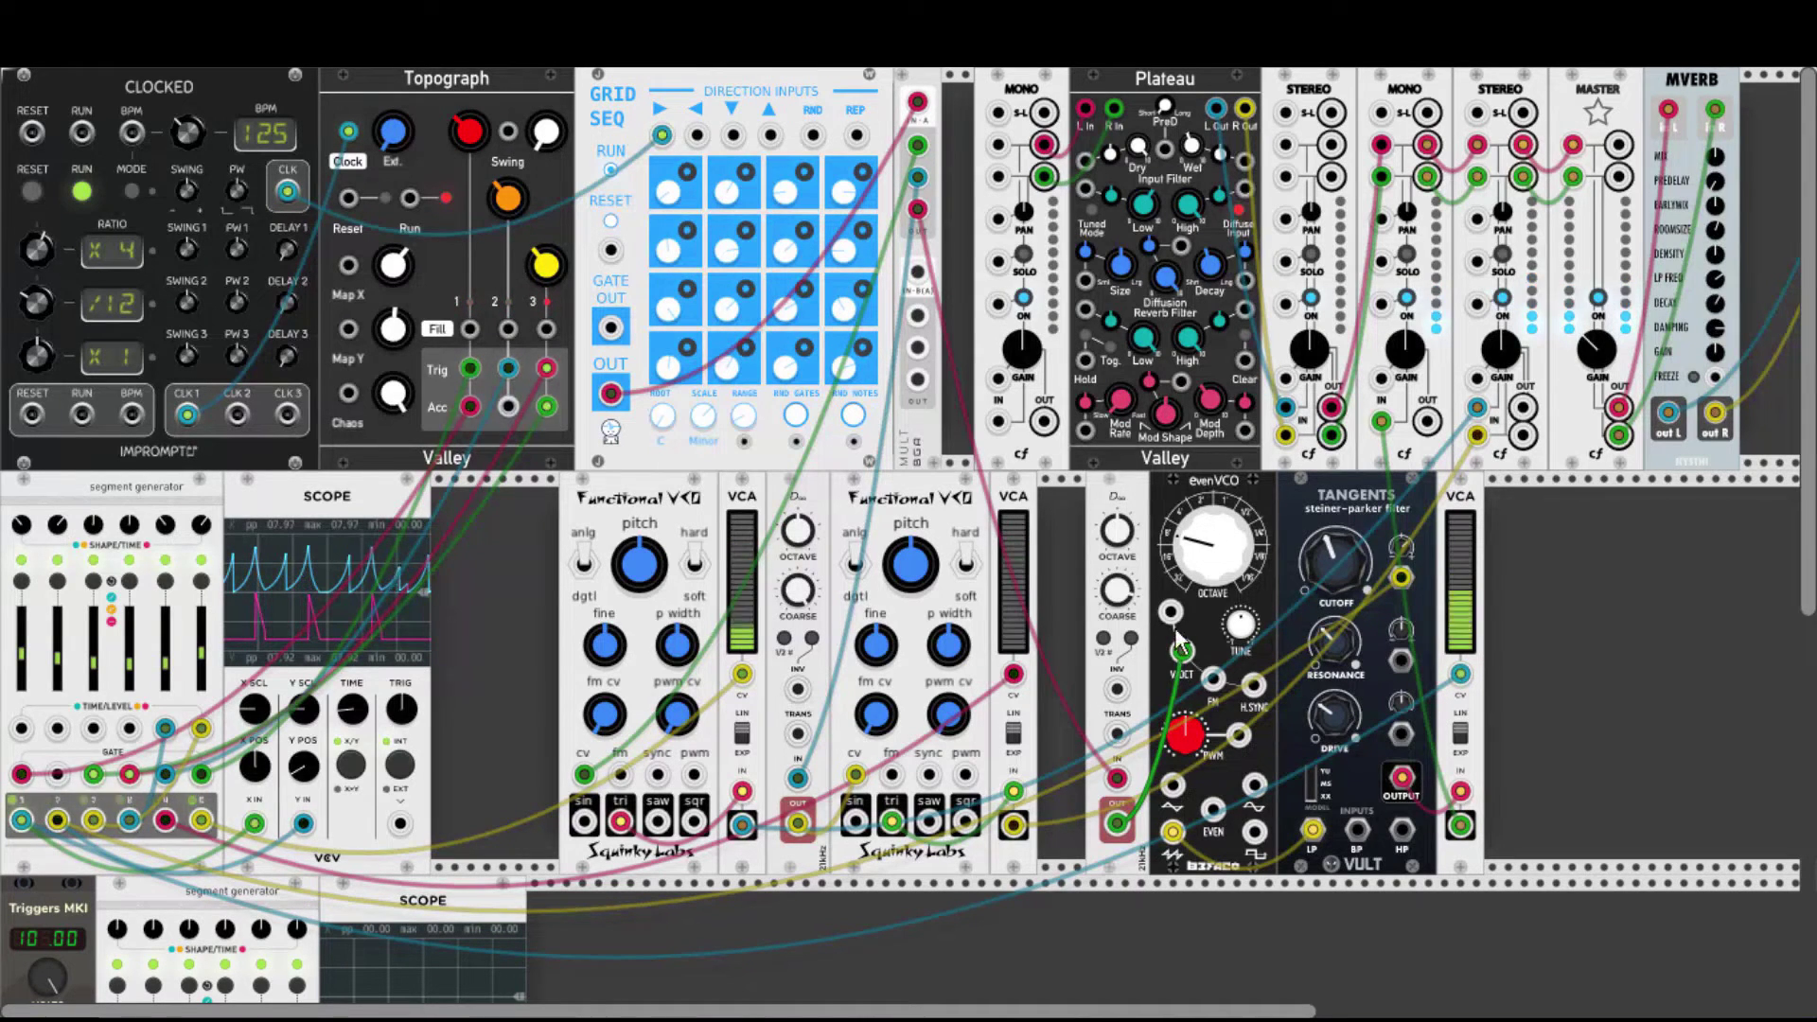
Turn the EvenVCO OCTAVE knob down one step.
left_click_drag(1207, 570, 1207, 597)
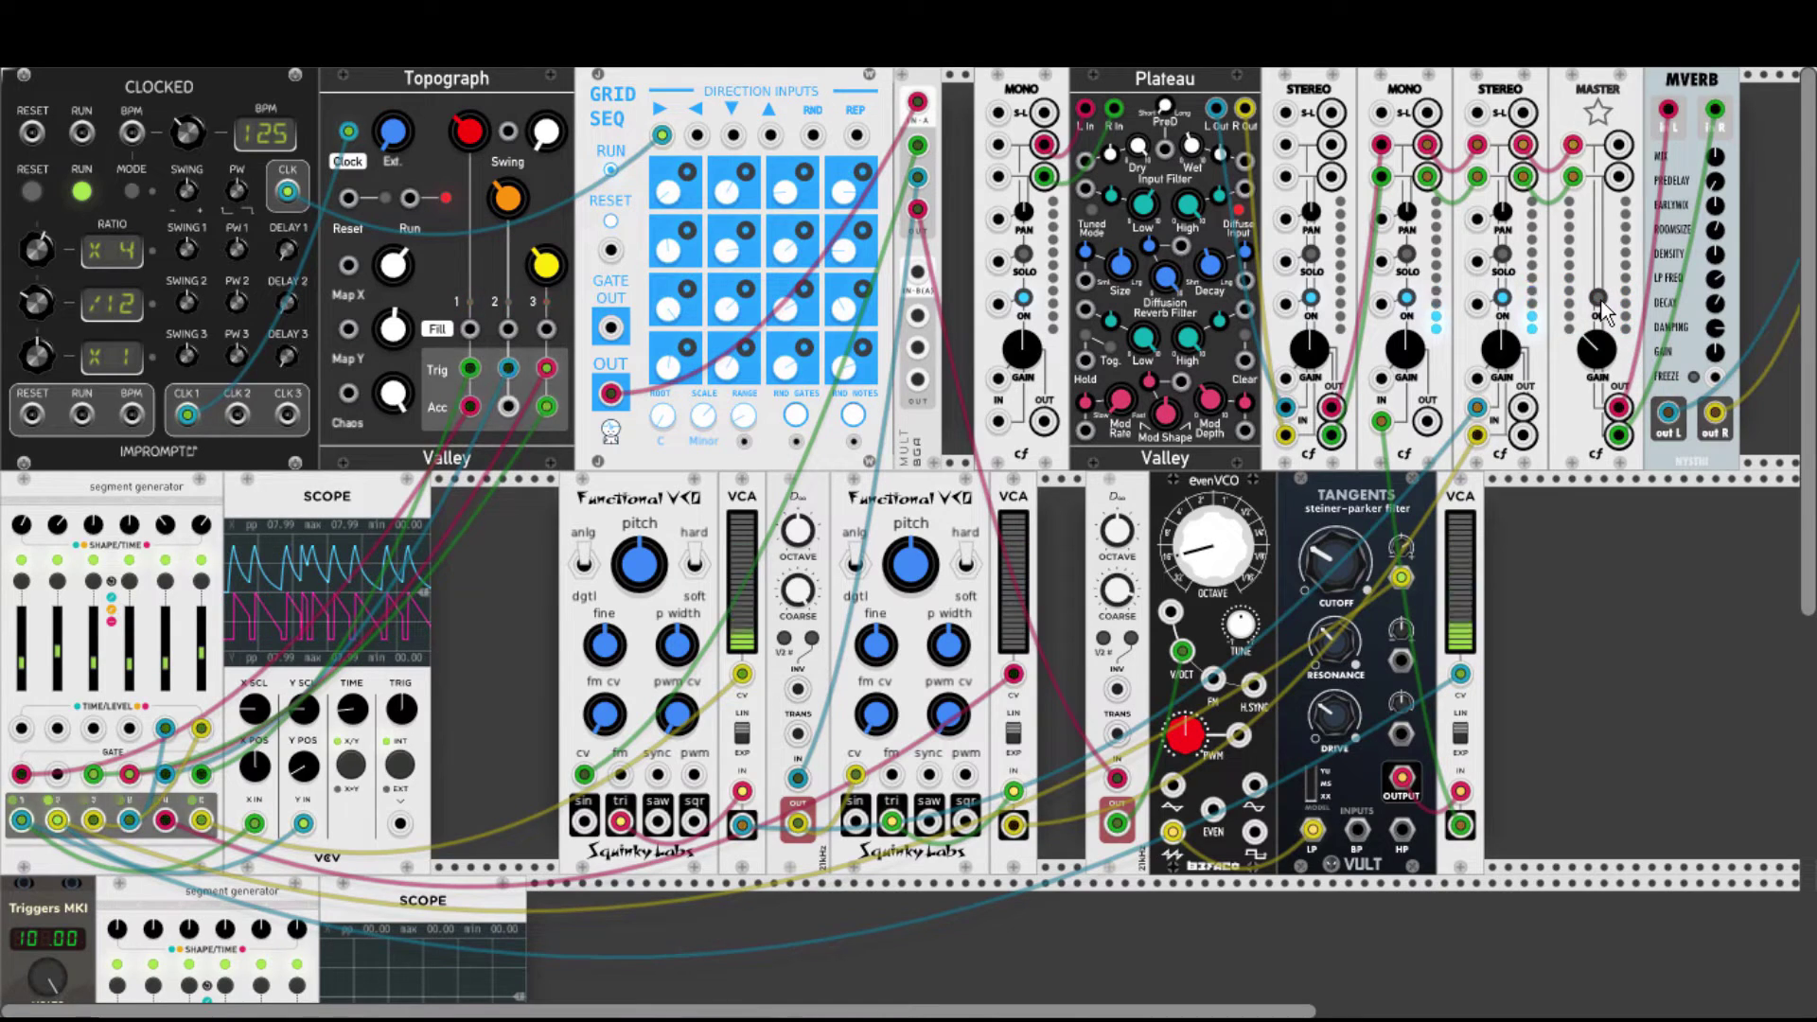
Scroll to the lower row and cable Triggers MKI OUT into the lower segment generator's gate.
scroll(496, 542, "down", 5)
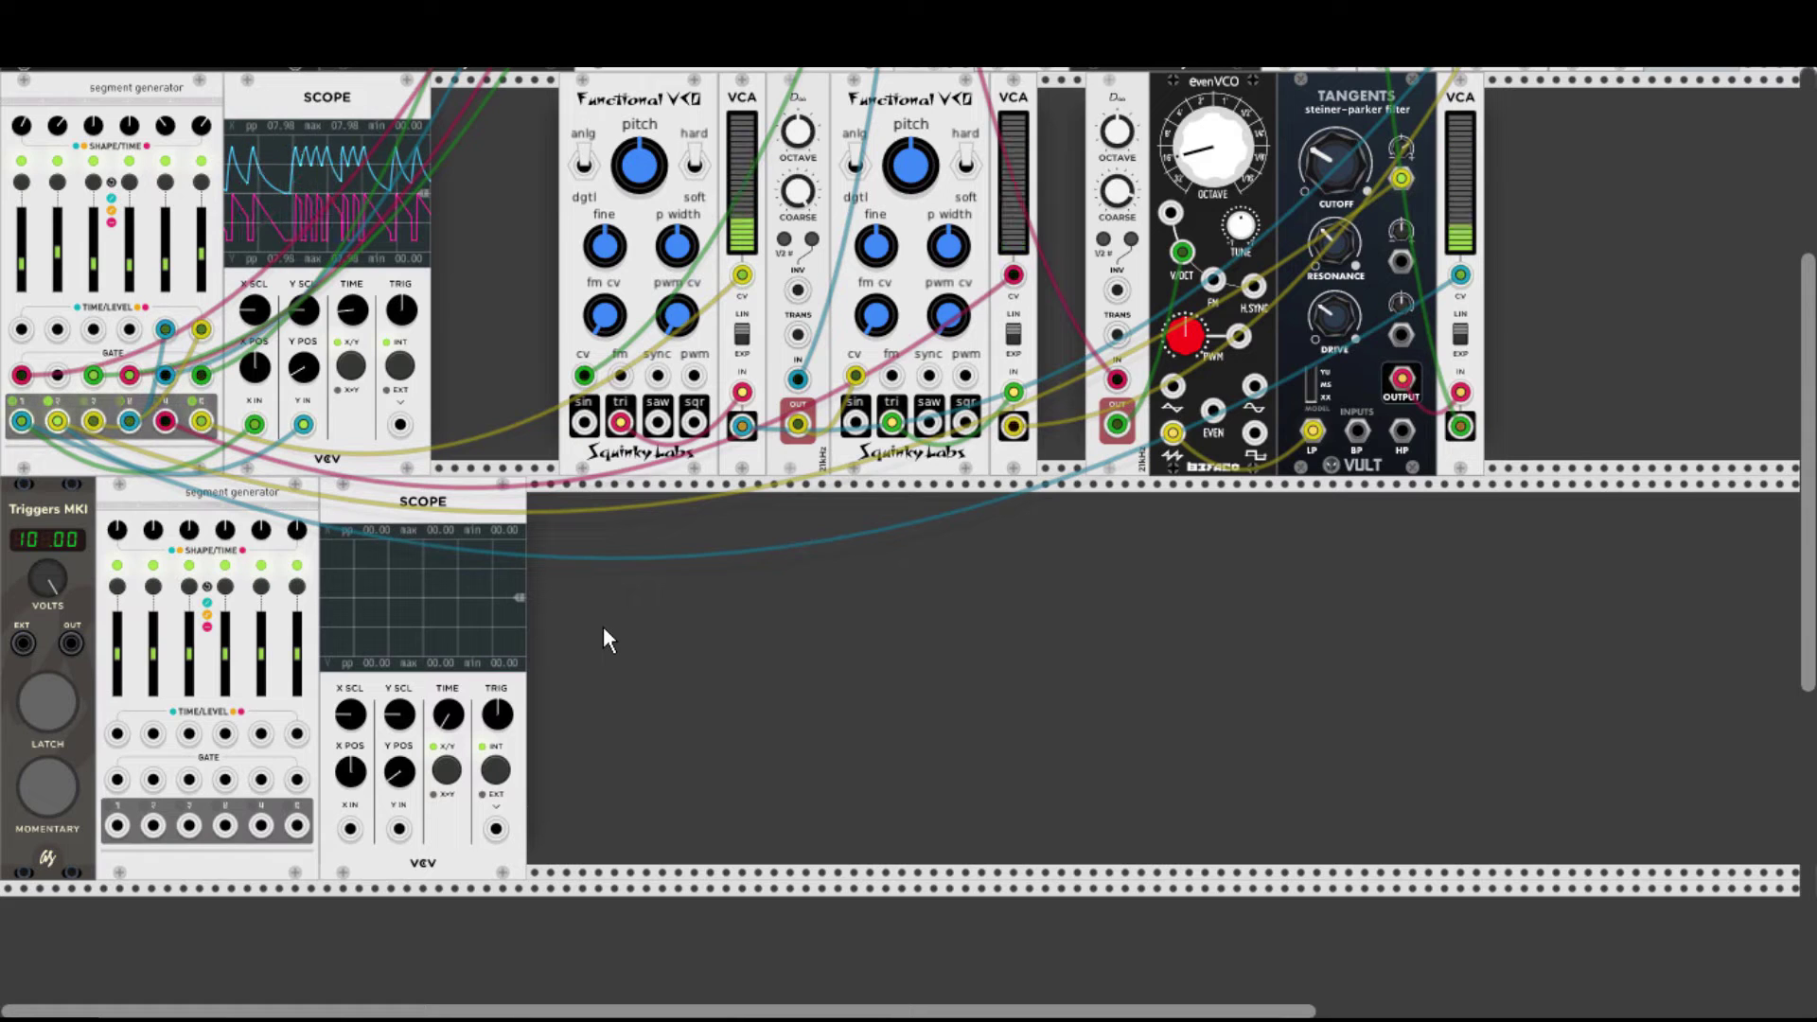
left_click_drag(71, 643, 188, 790)
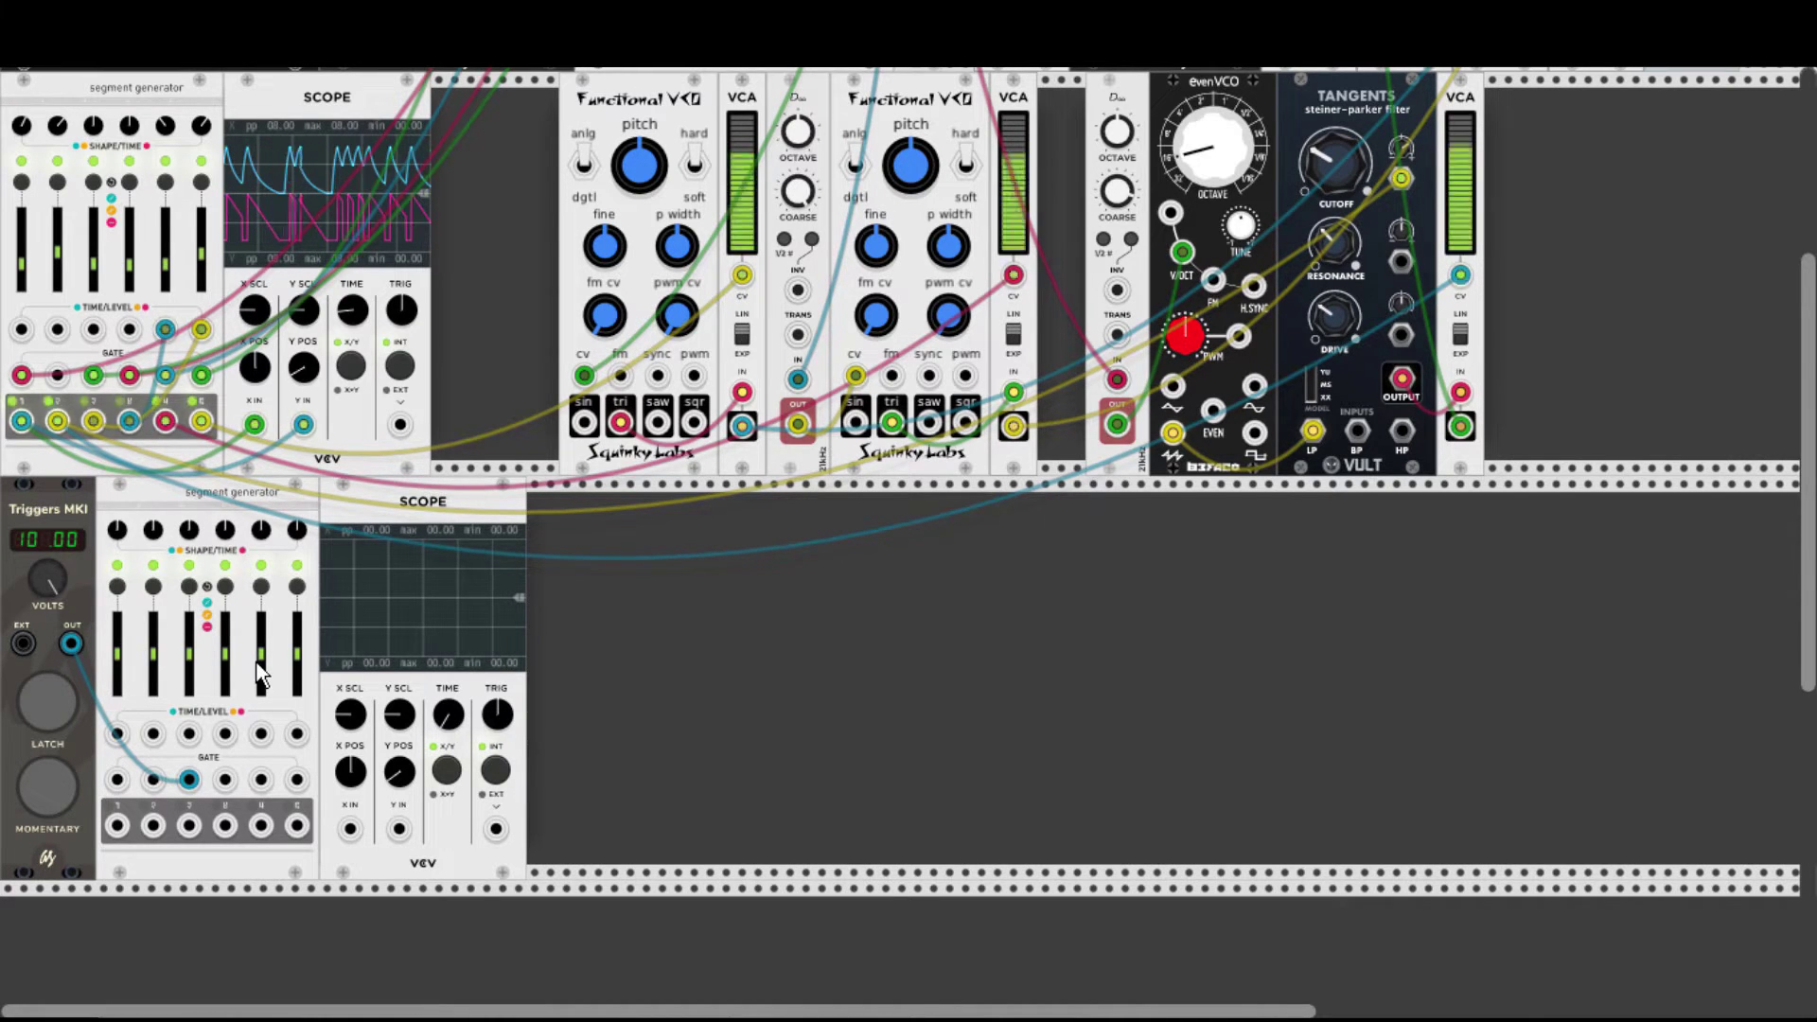
Change the lower segment generator's fifth stage mode and cable its third output to the lower scope's X IN.
left_click(262, 588)
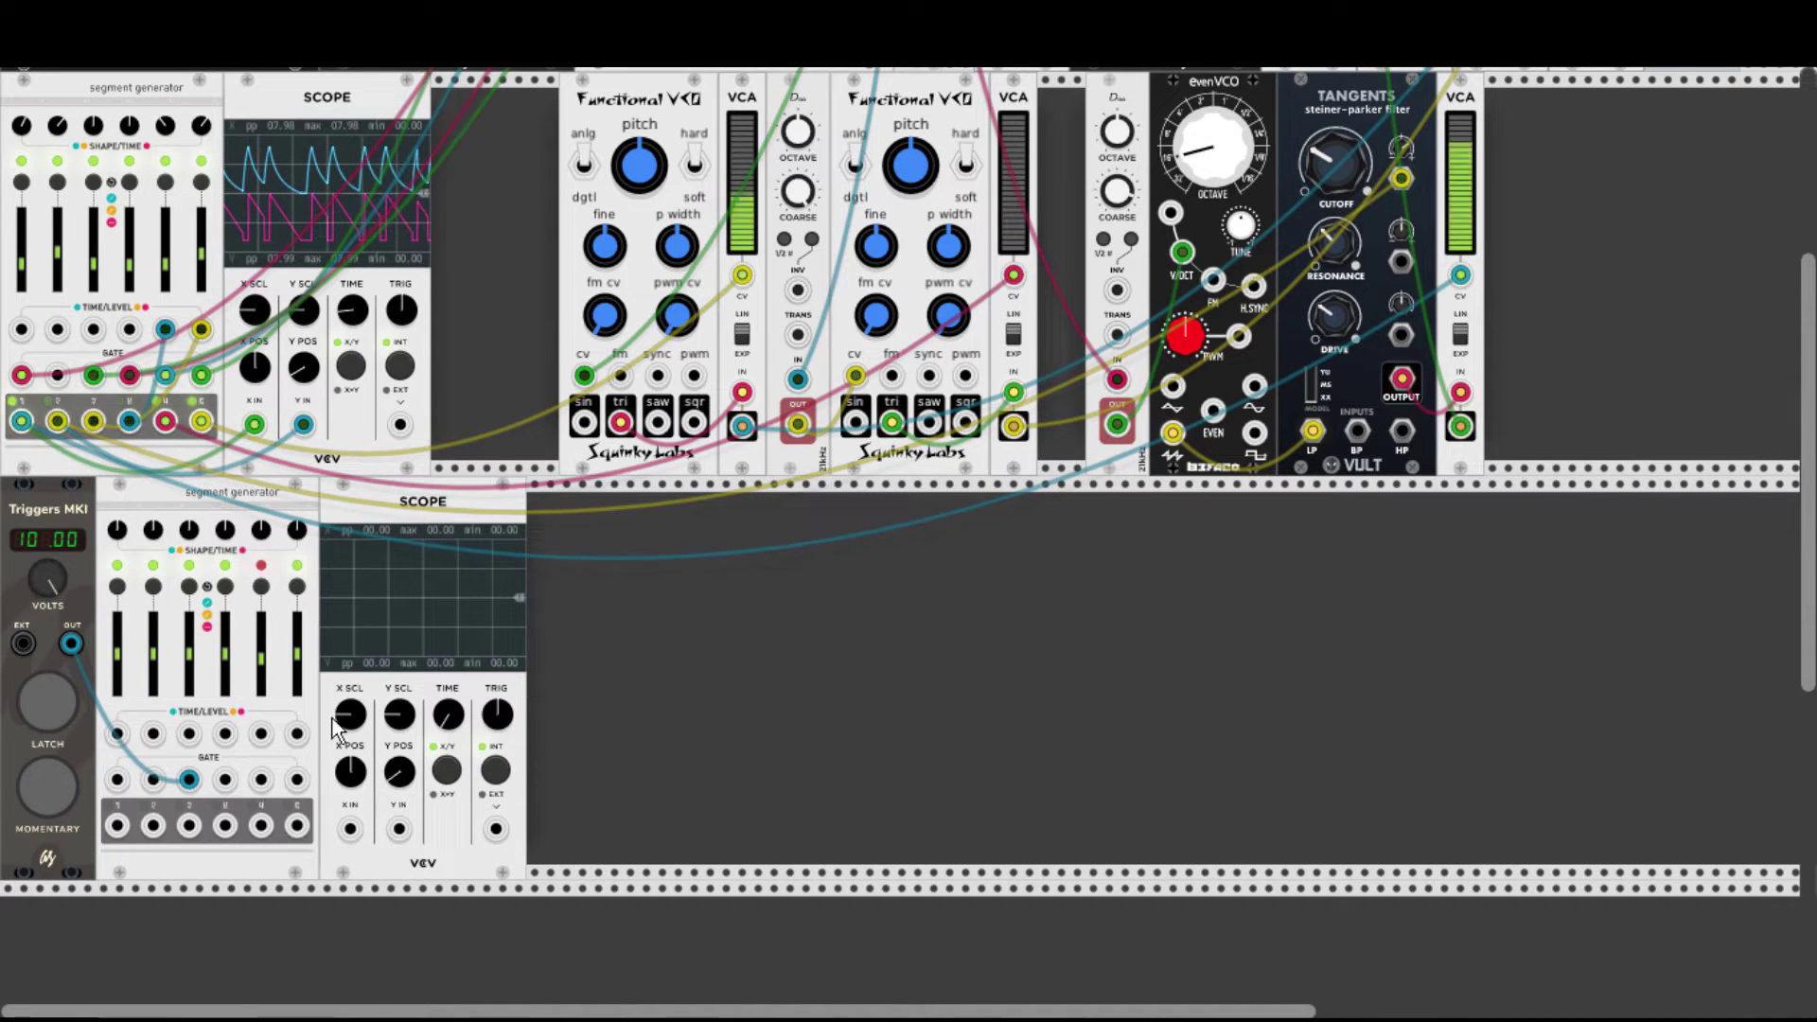
left_click_drag(351, 829, 189, 826)
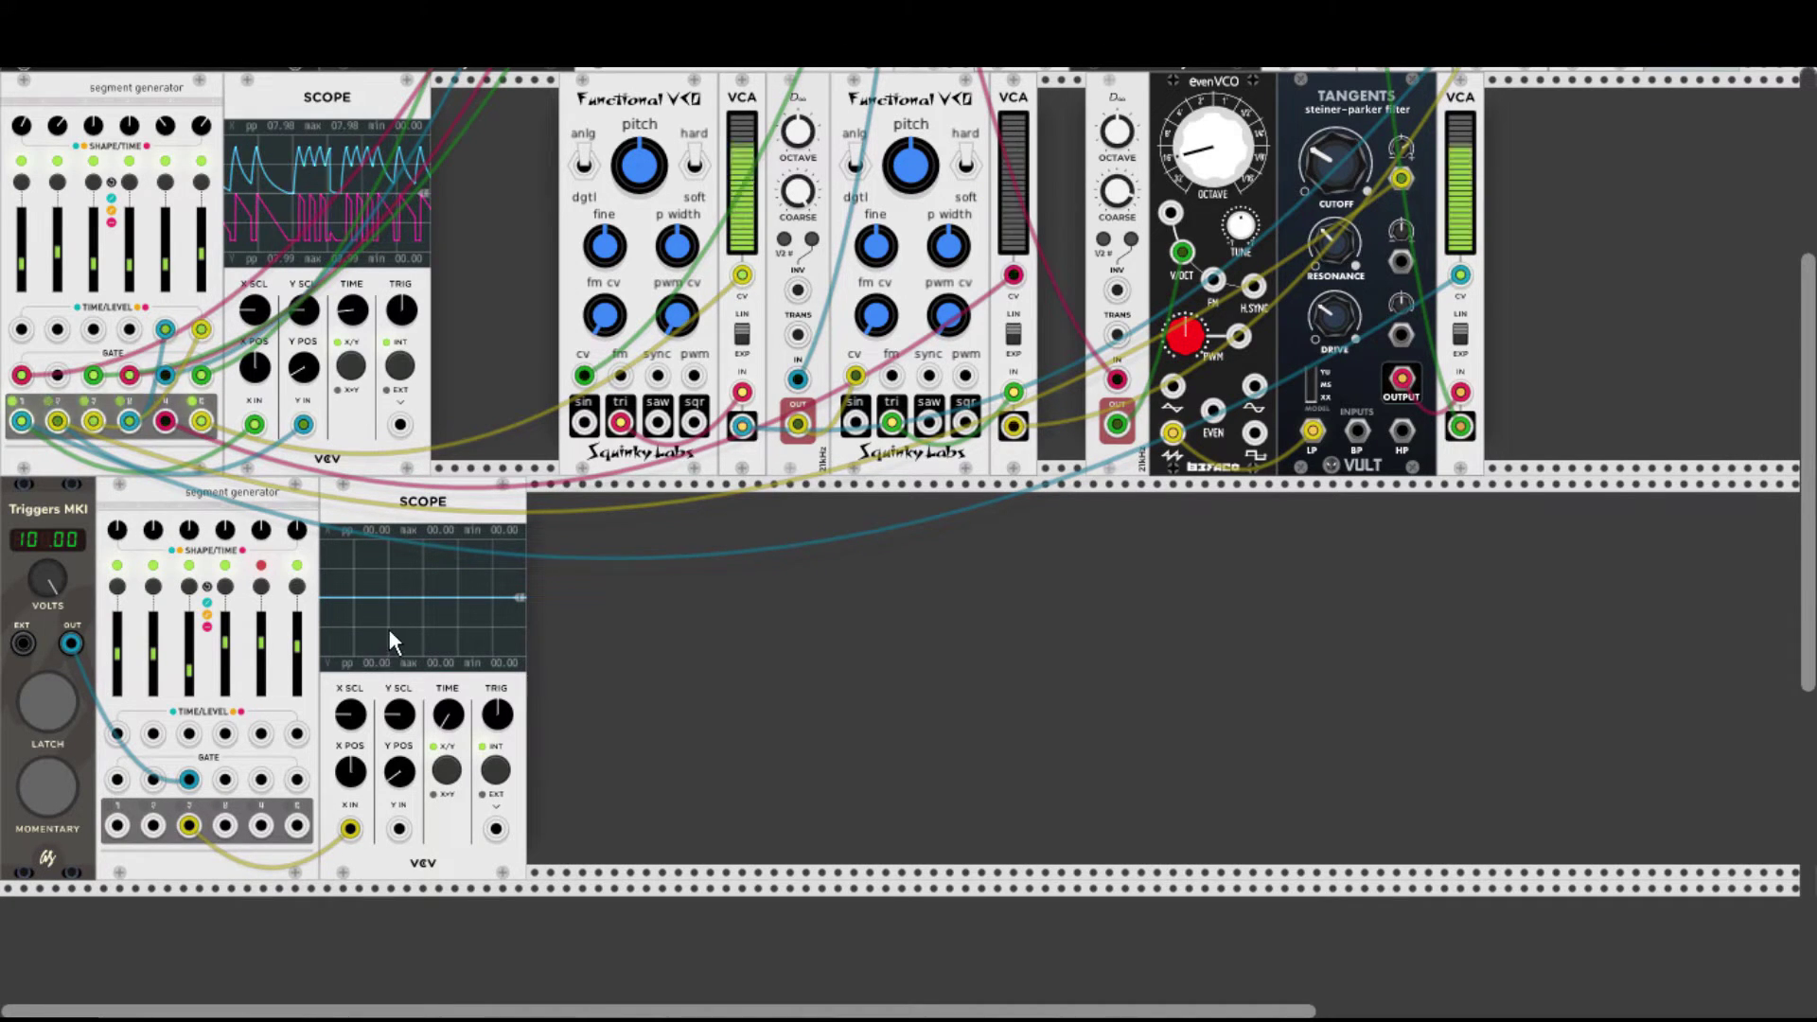
Latch the Triggers MKI on and off twice to fire the lower envelope.
left_click(57, 698)
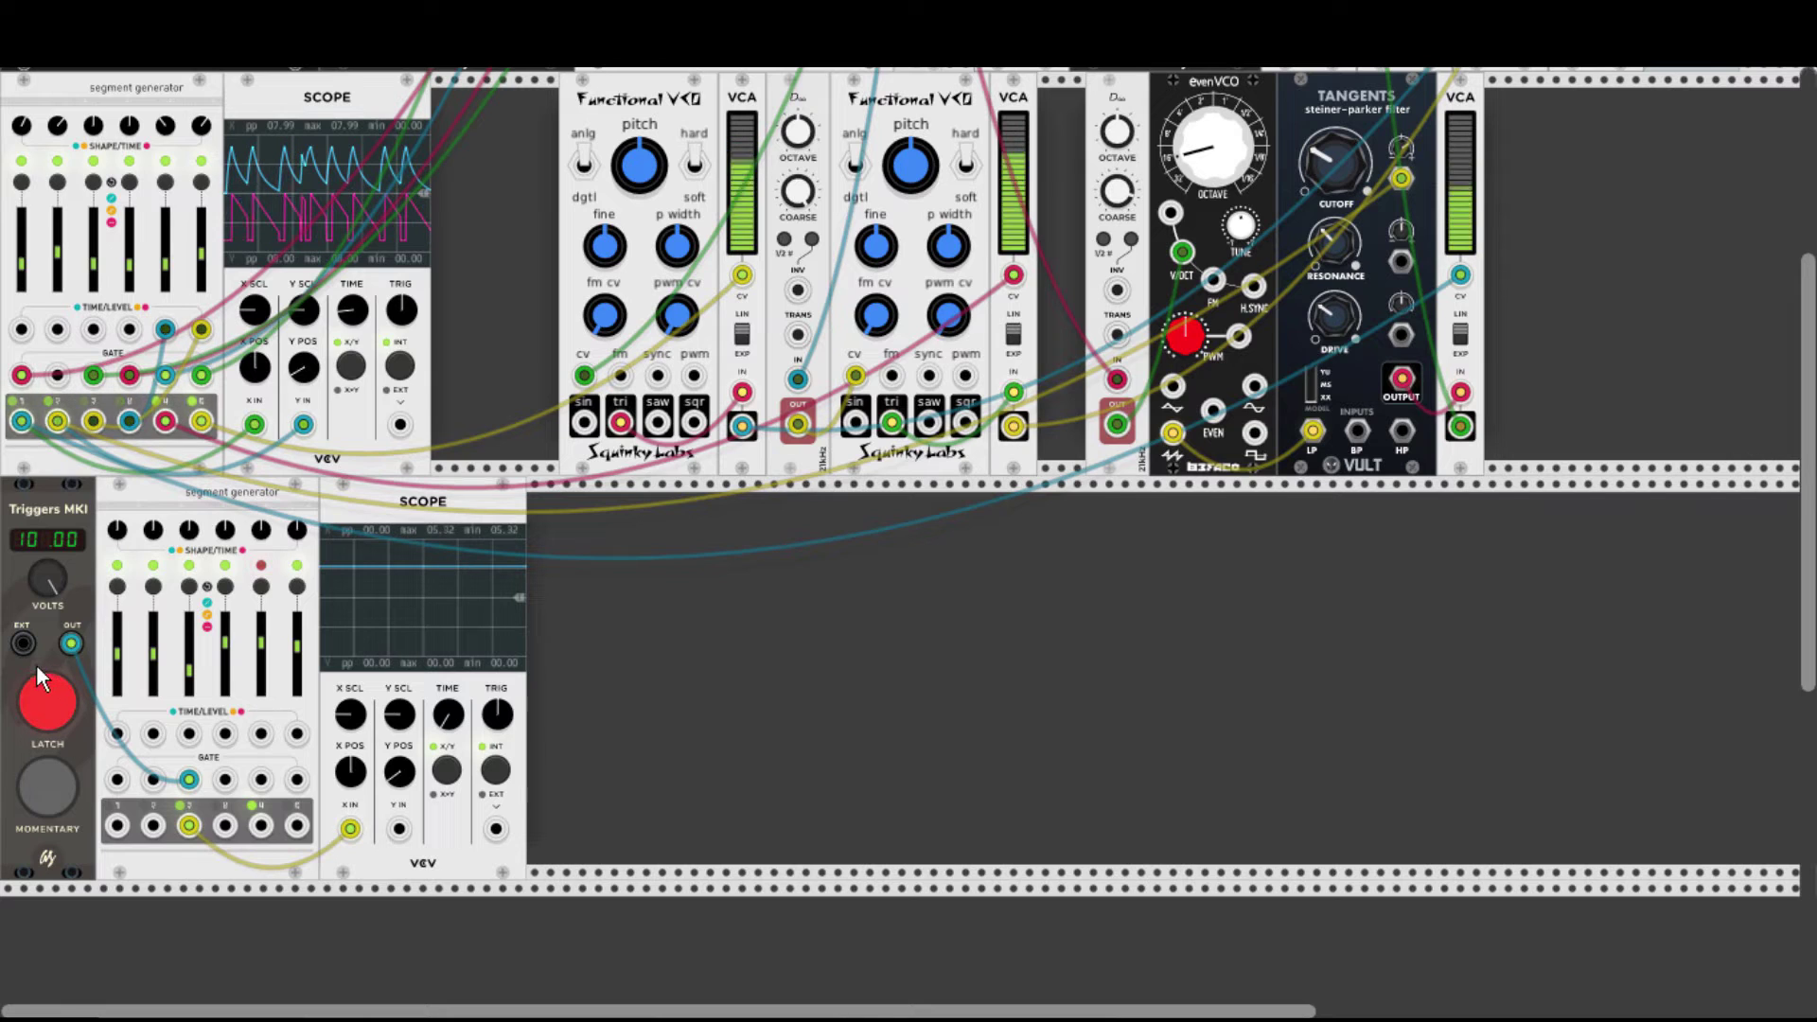
left_click(51, 695)
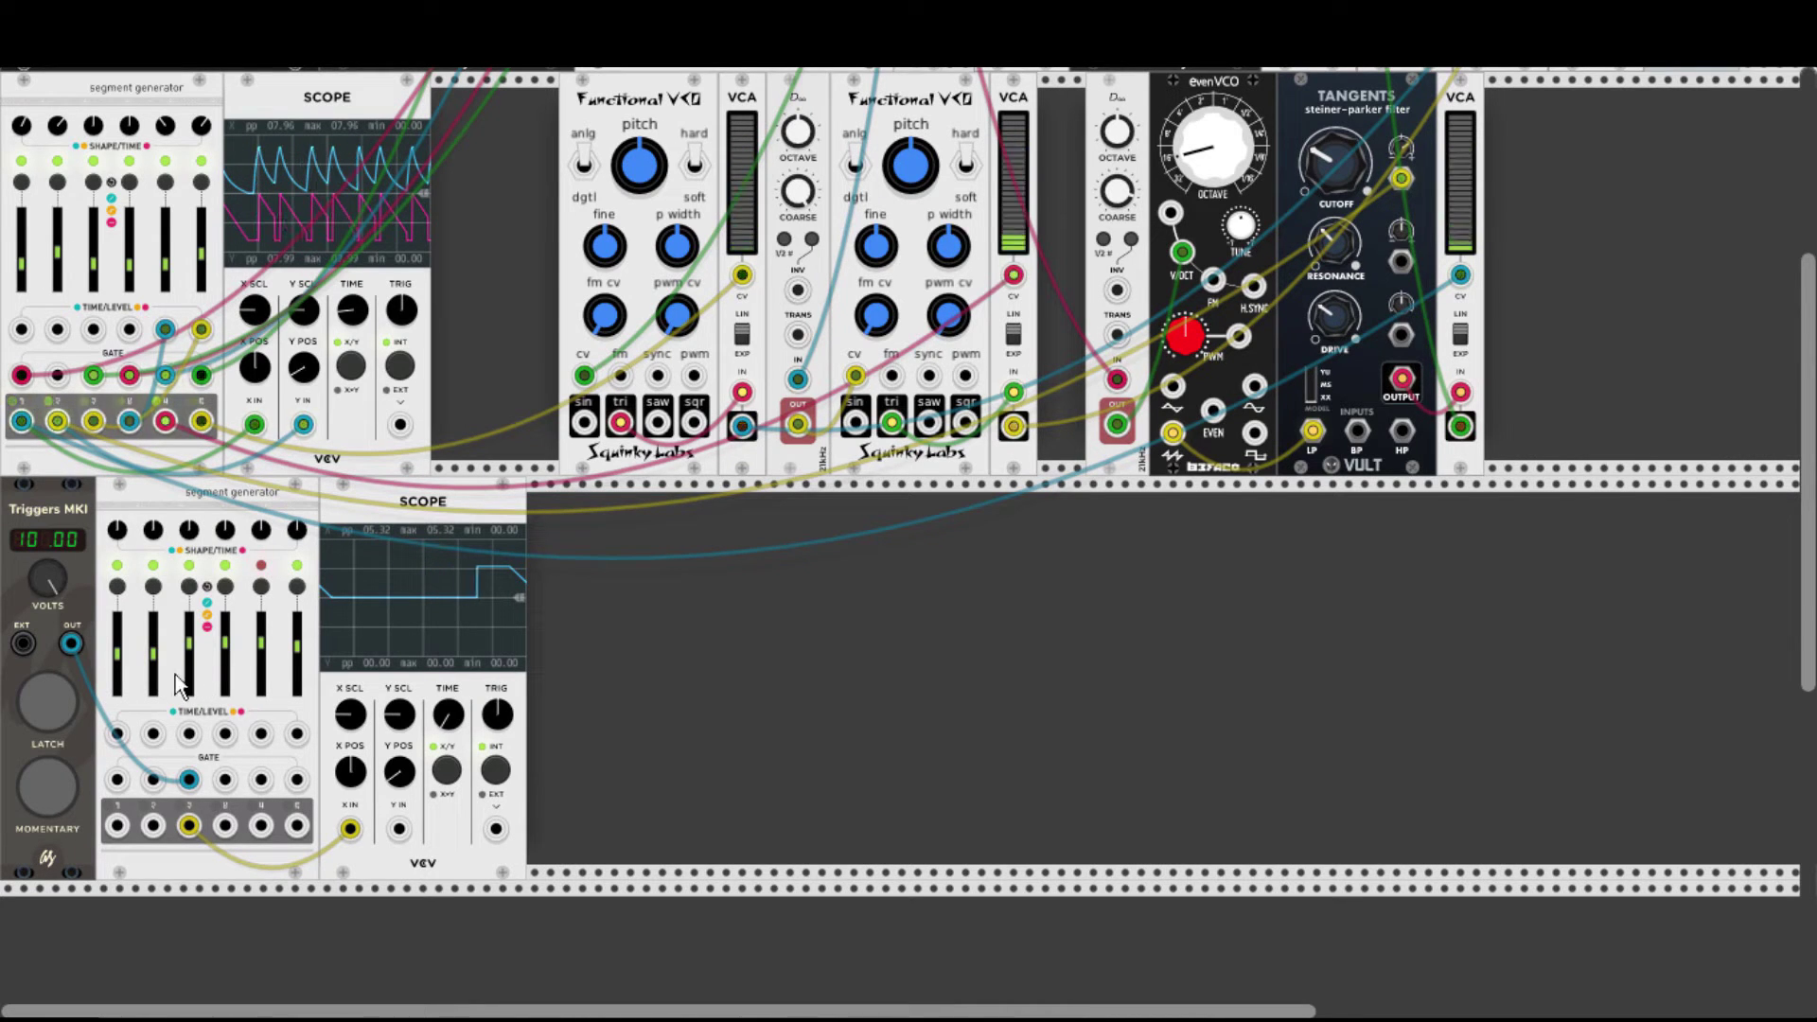
left_click(59, 693)
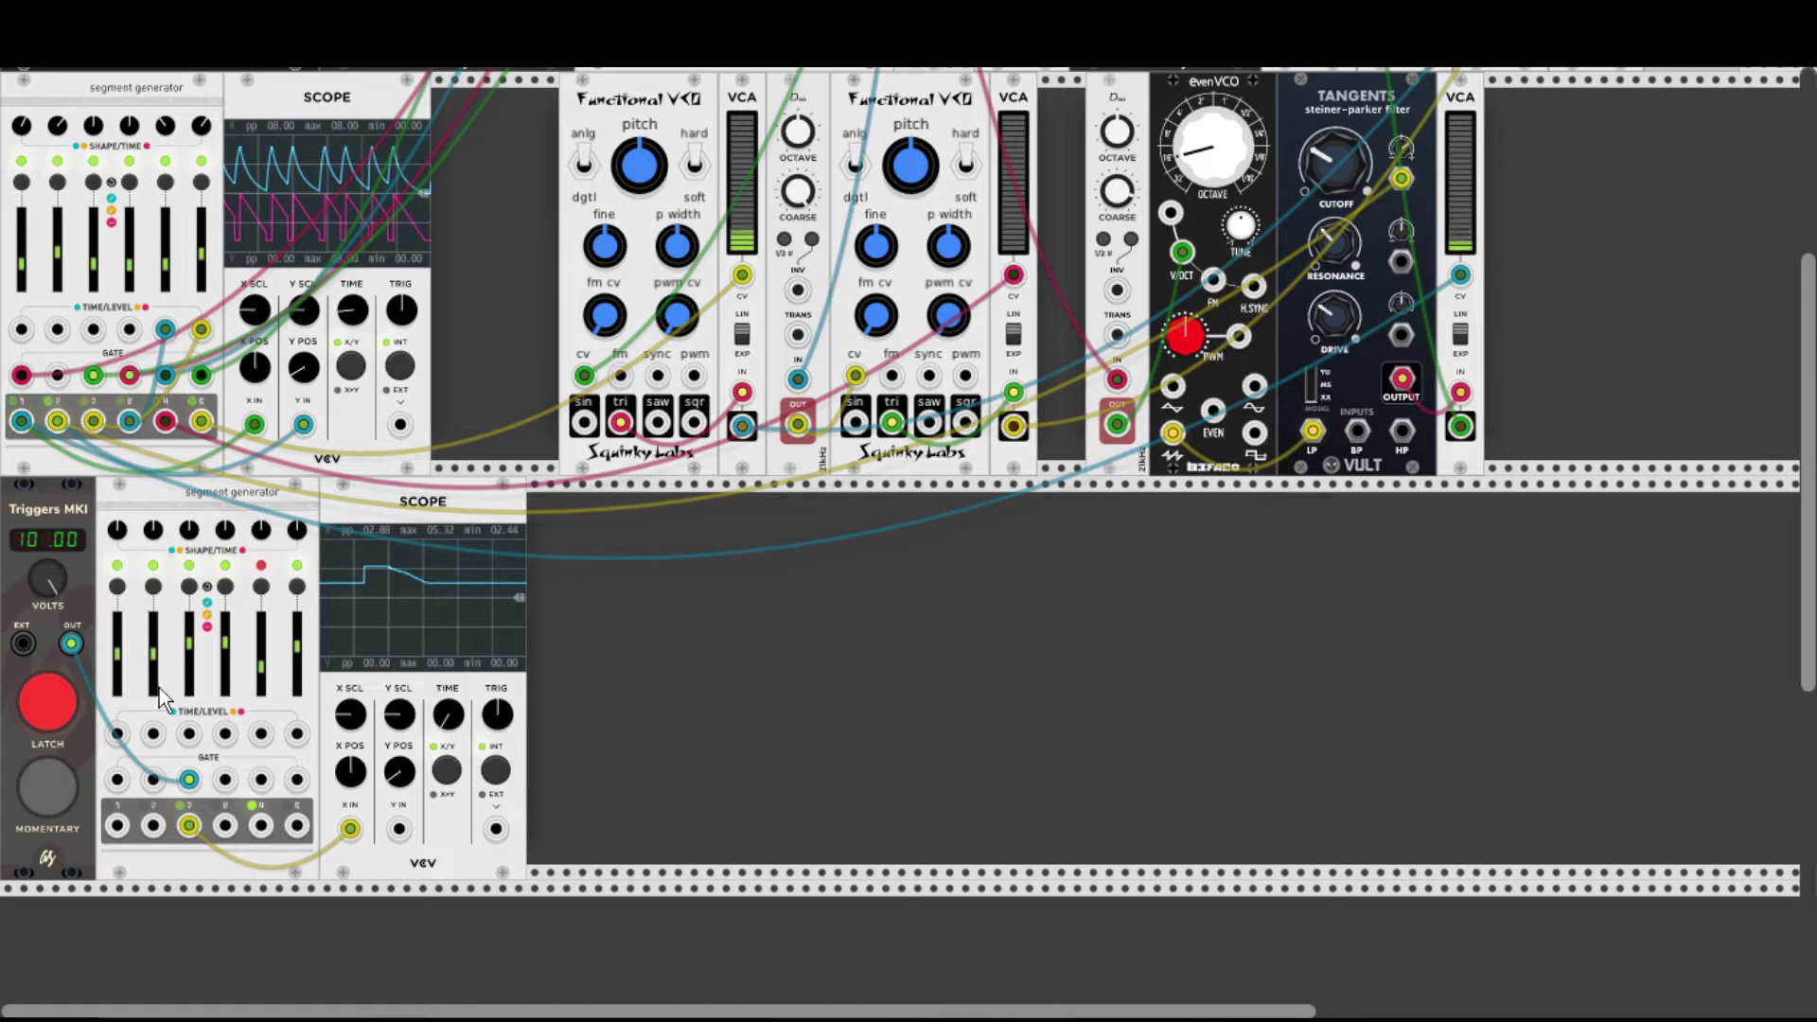
left_click(45, 704)
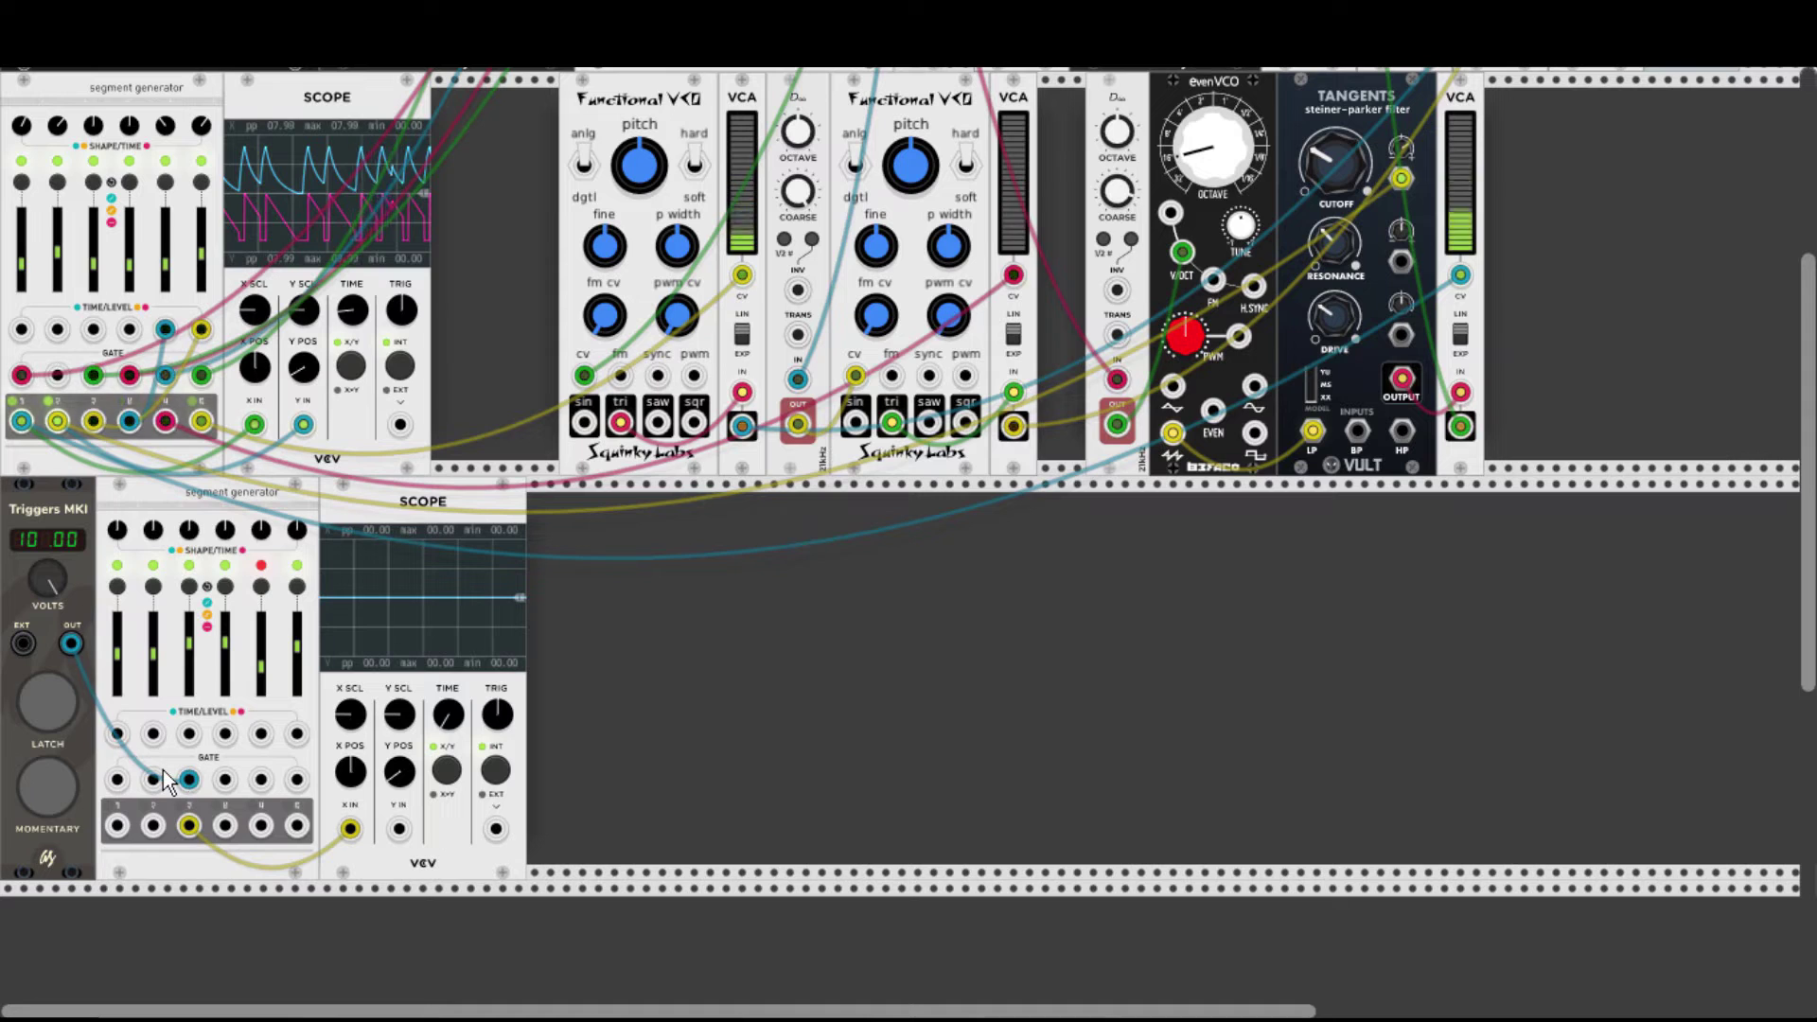
Fire momentary triggers while turning the fifth SHAPE/TIME knob up for a steeper rise.
left_click(55, 786)
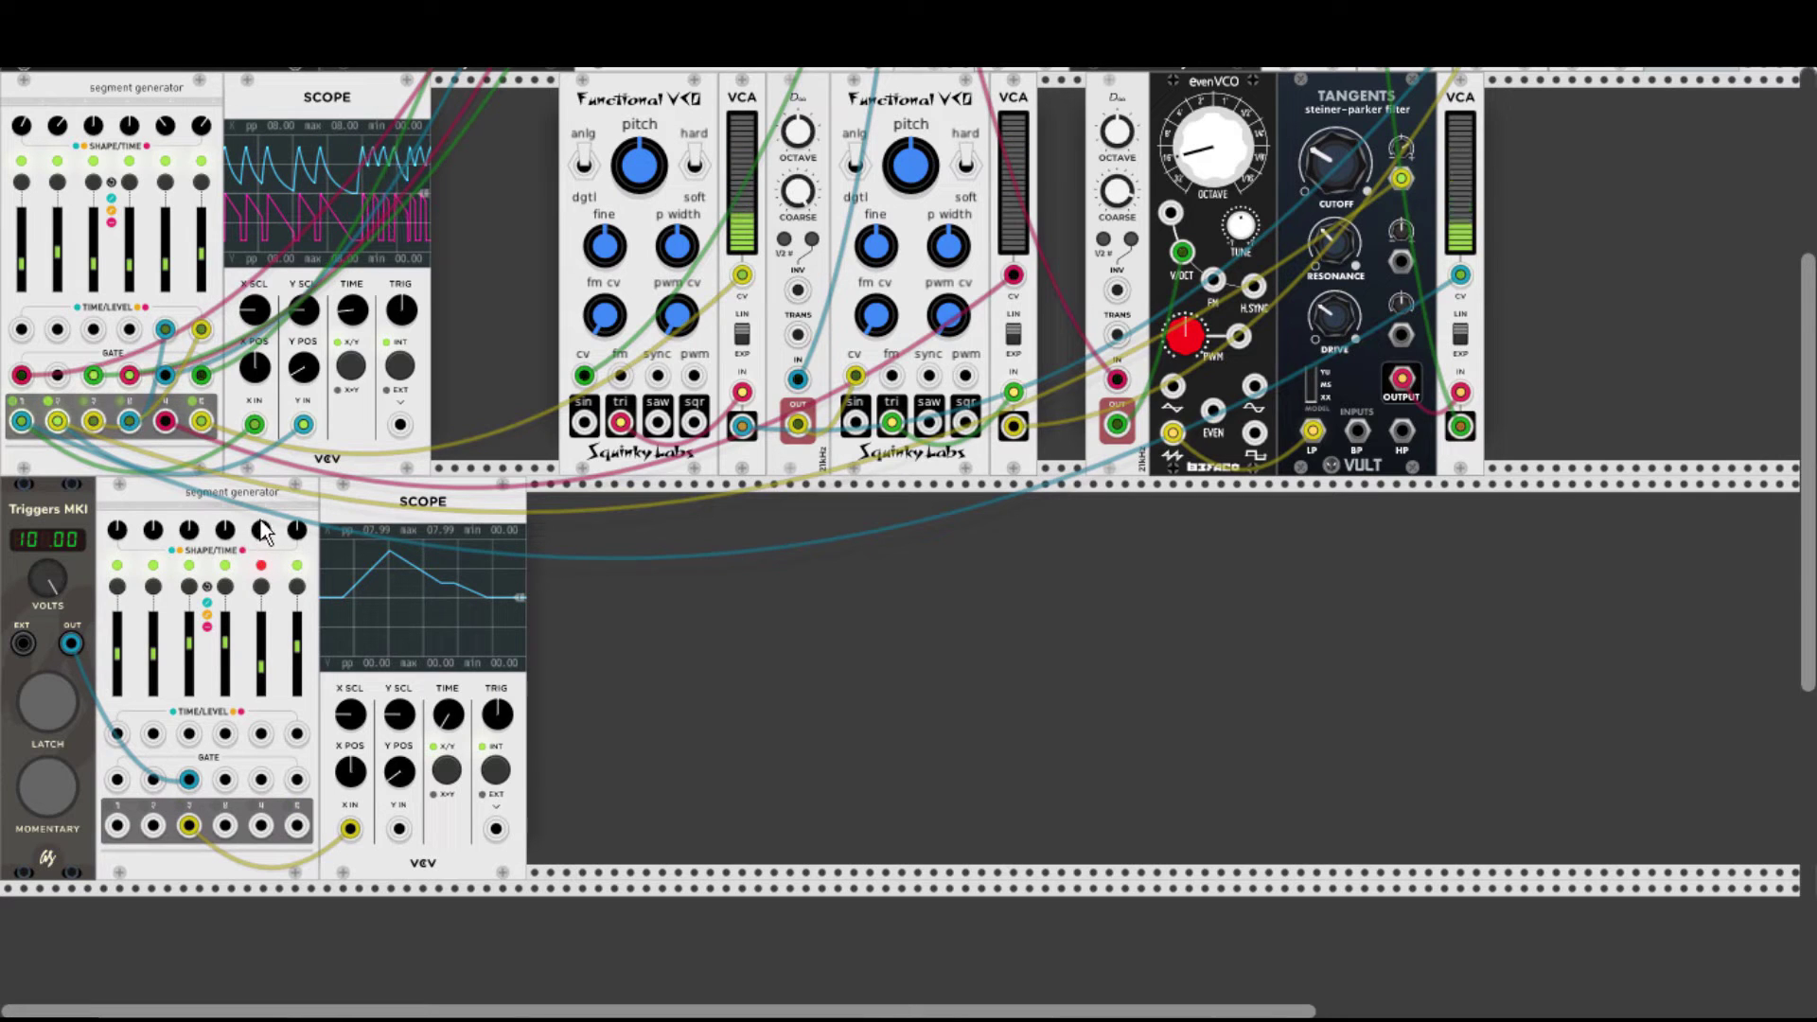
left_click_drag(265, 532, 265, 502)
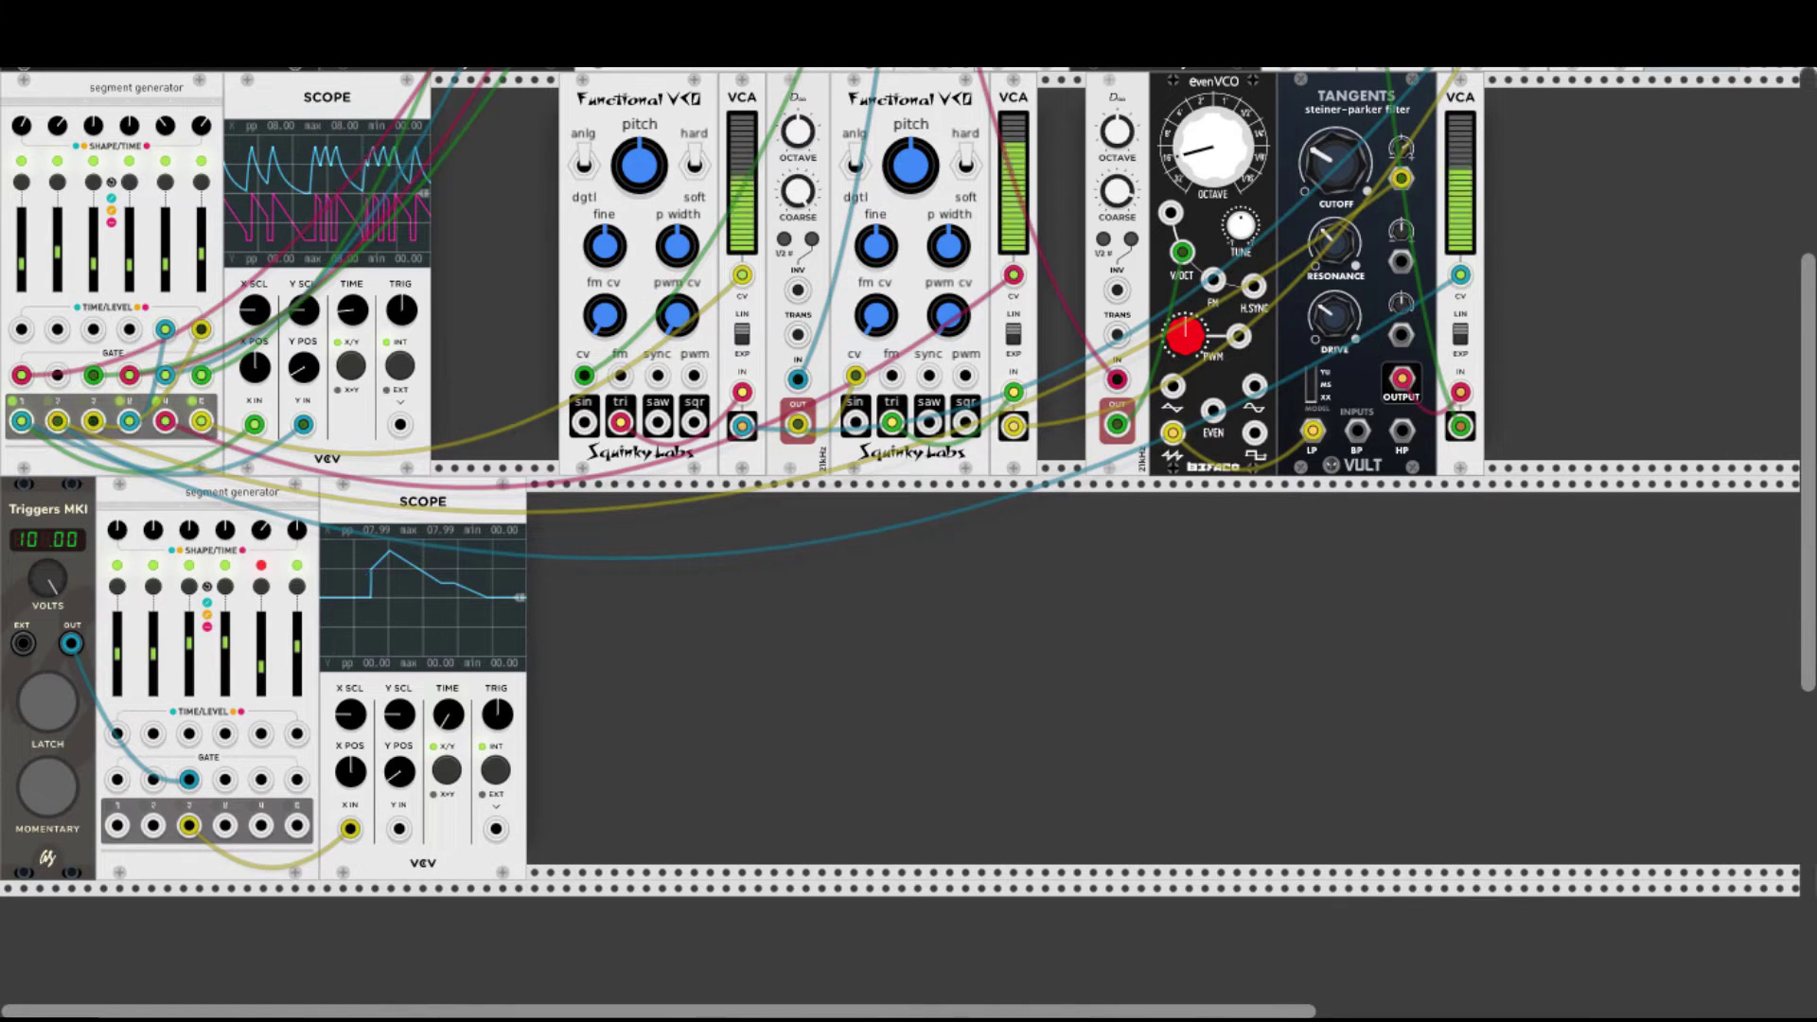
left_click(47, 787)
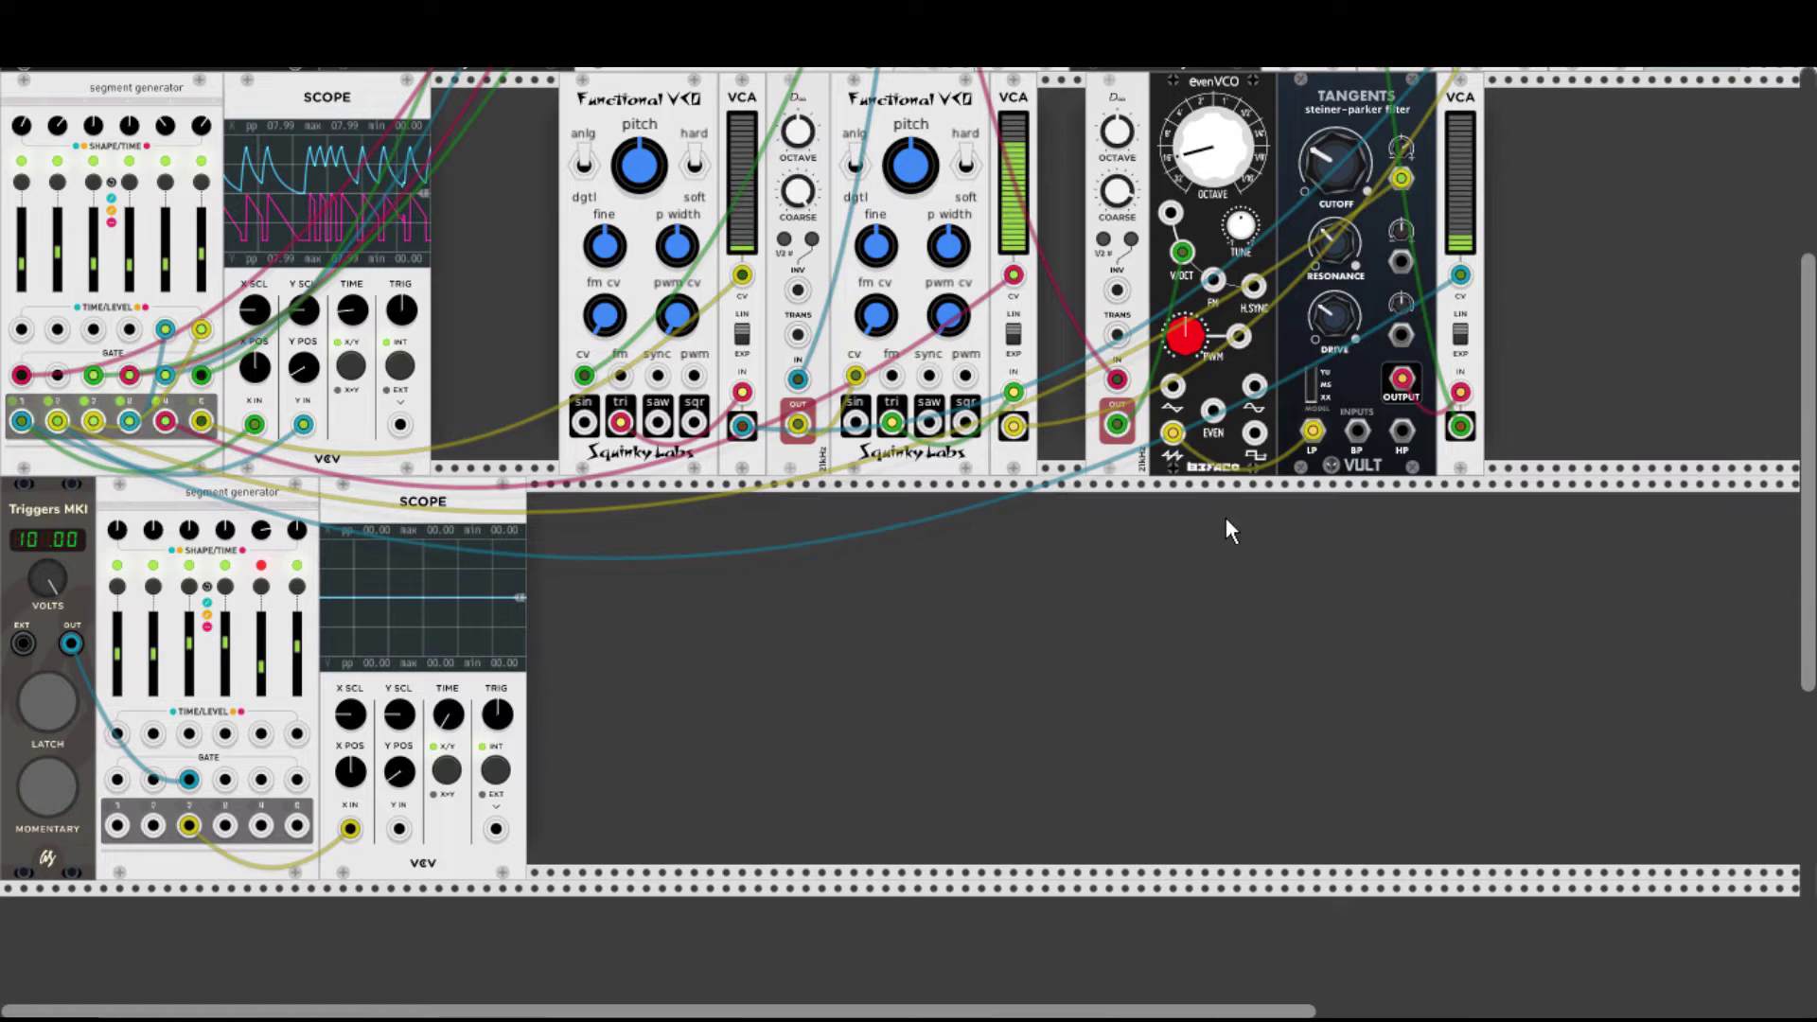
Duplicate the evenVCO with Ctrl+D and place the copy beside the lower scope.
key("ctrl+d")
left_click_drag(1554, 449, 641, 743)
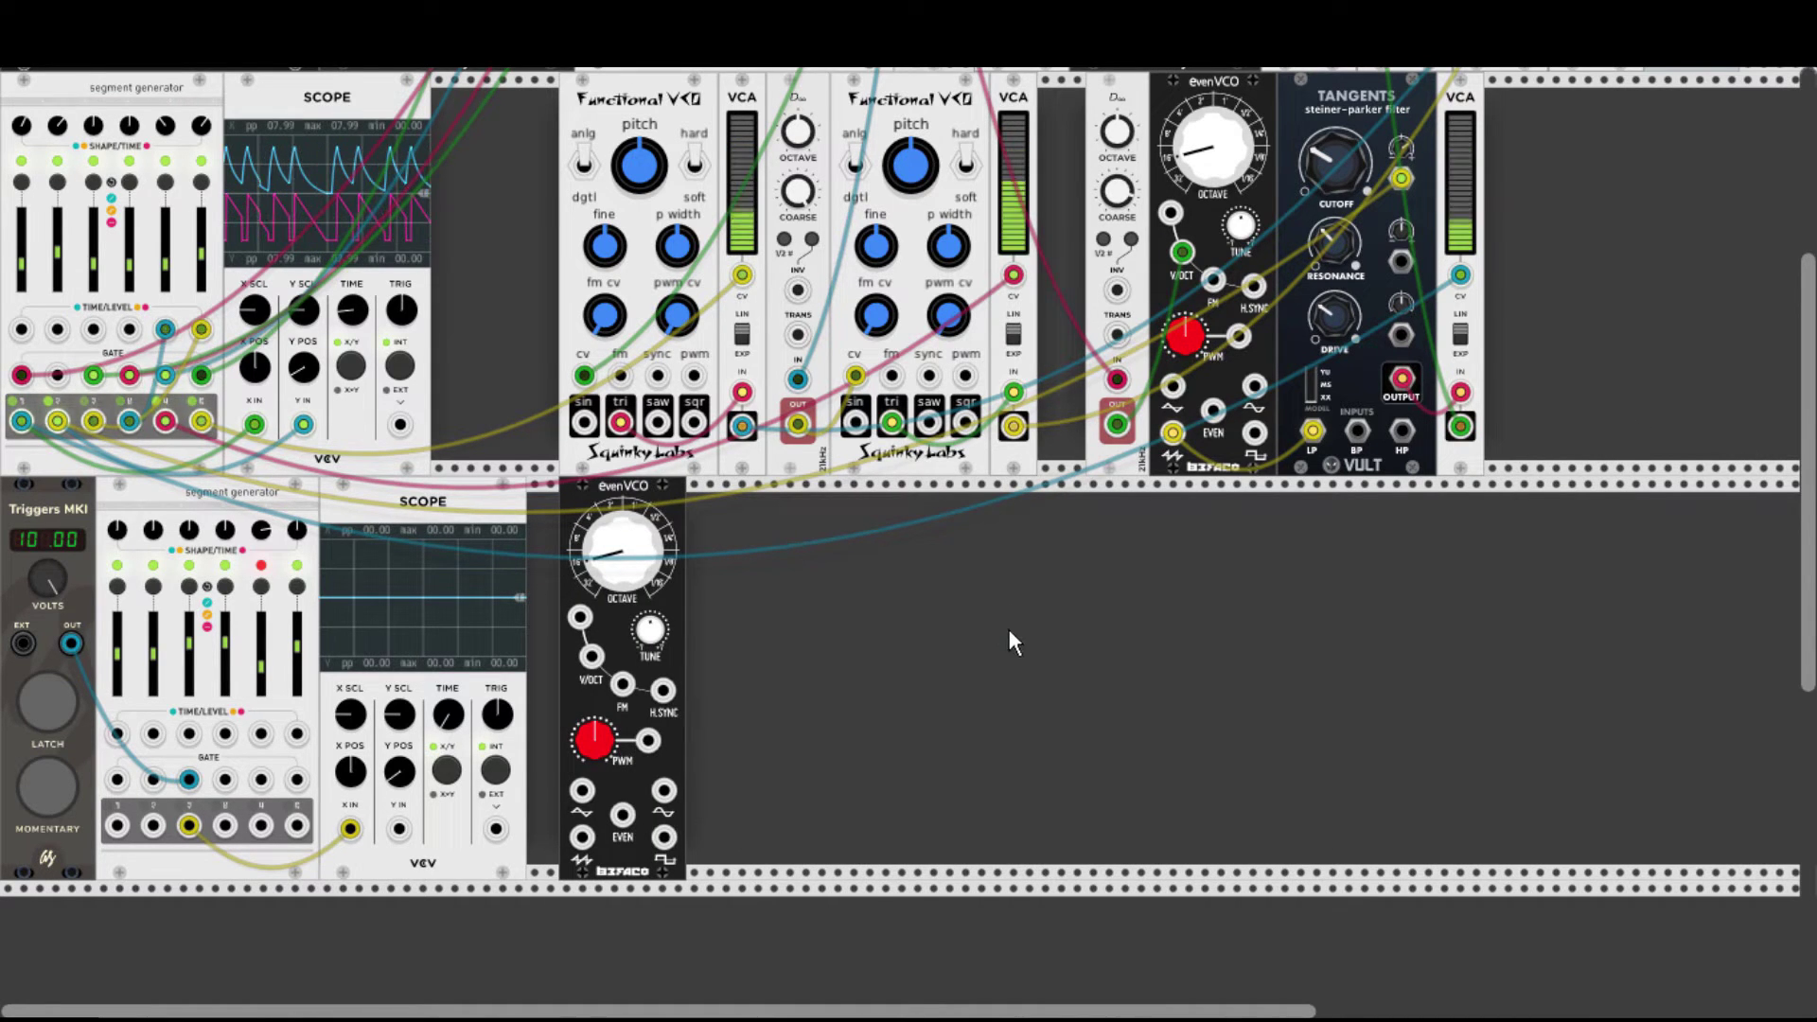
Place copies of the Tangents filter and VCA in the lower row beside the new evenVCO.
key("ctrl+d")
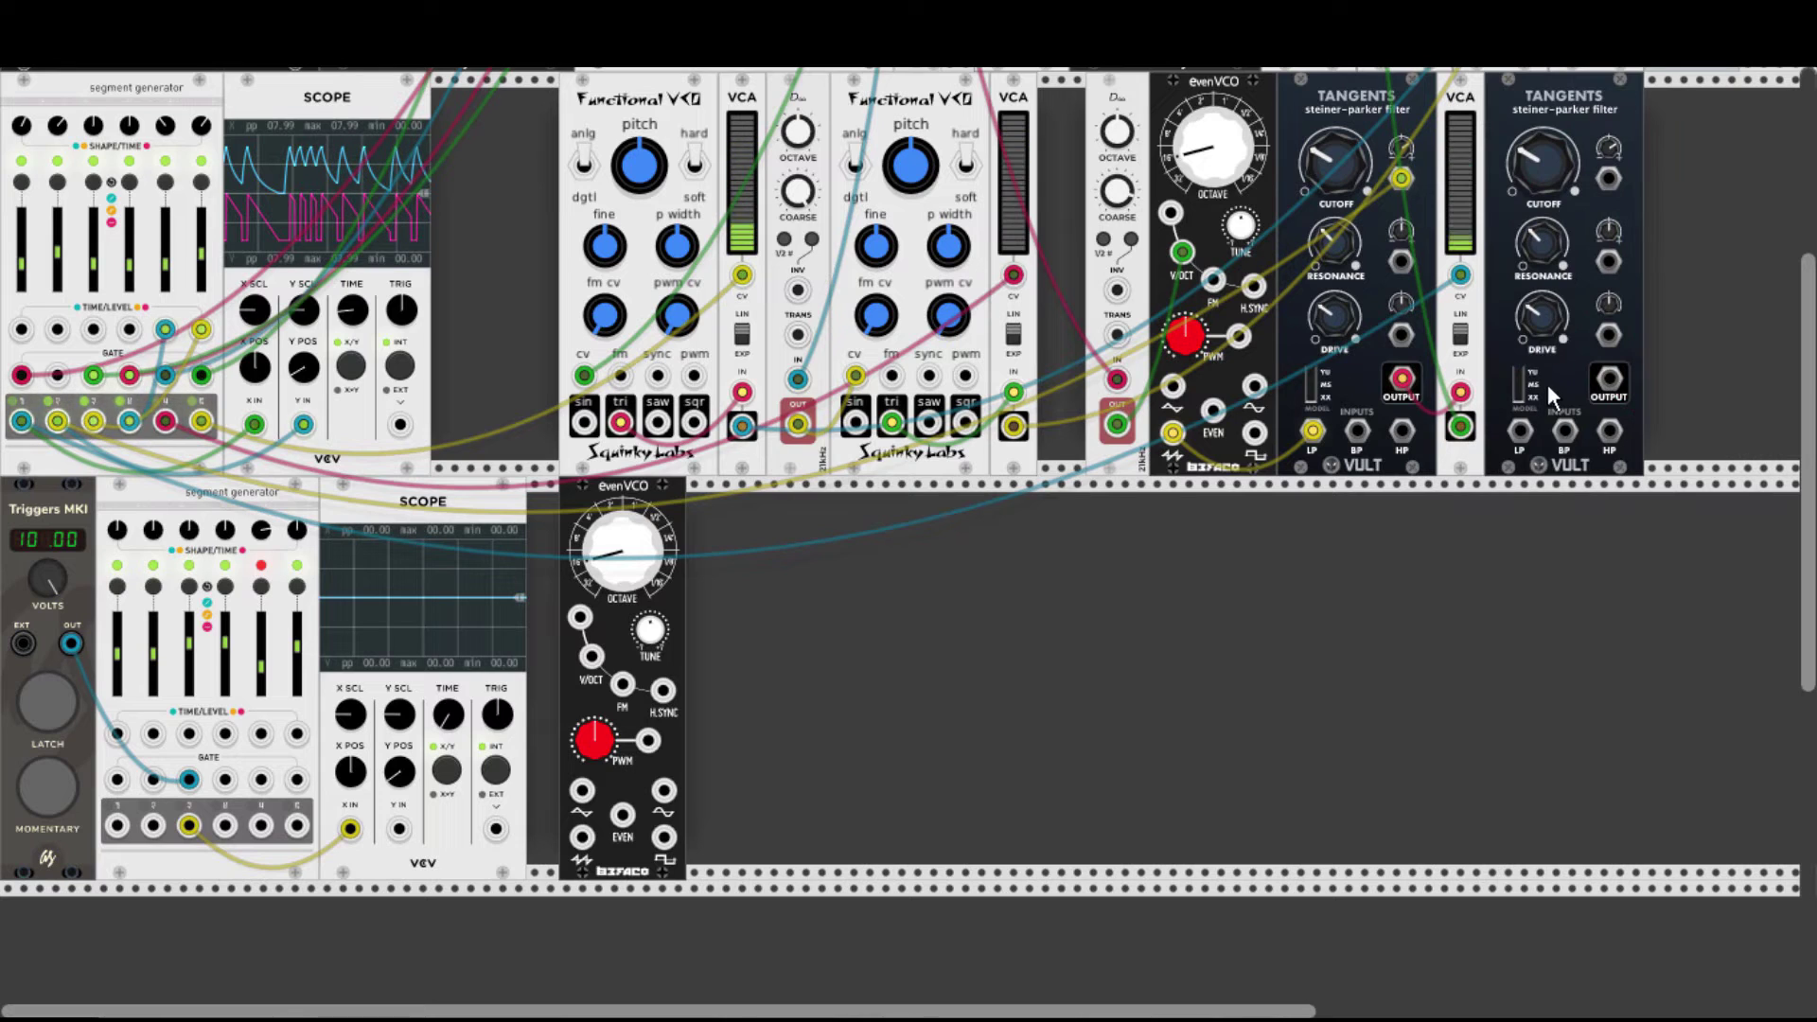
left_click_drag(1548, 384, 725, 645)
key("ctrl+d")
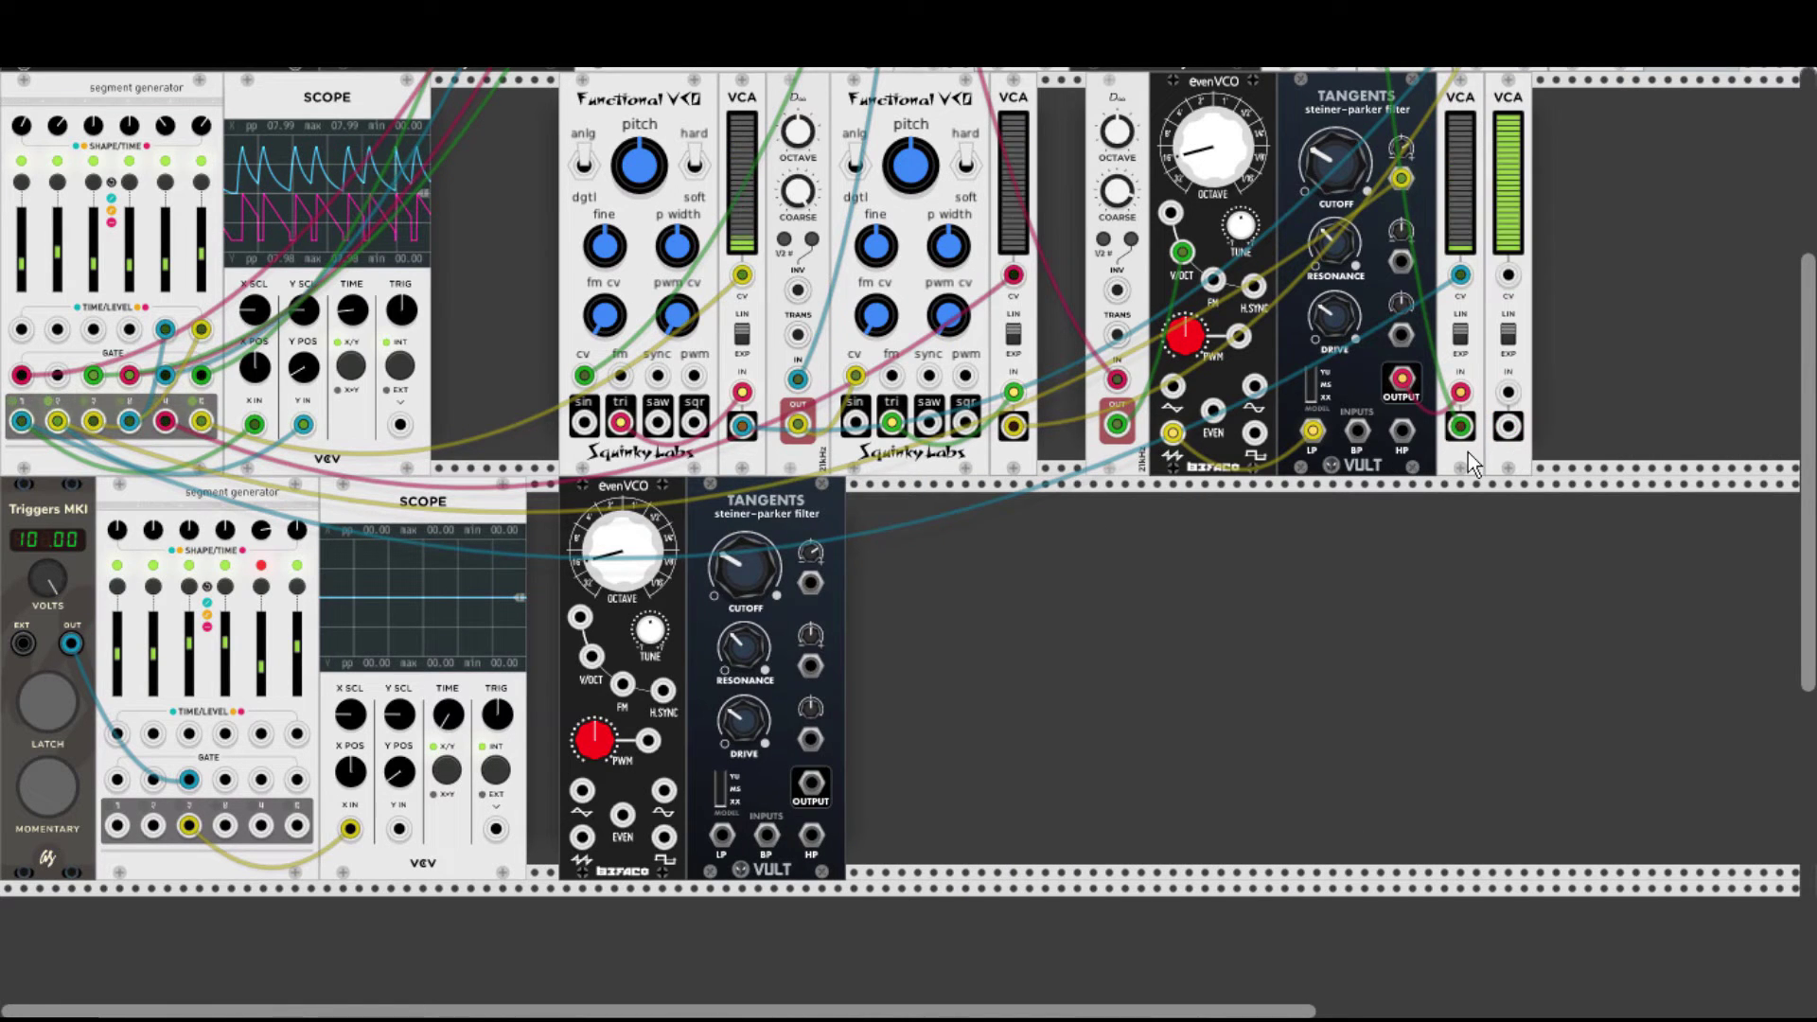
left_click_drag(1452, 519, 845, 668)
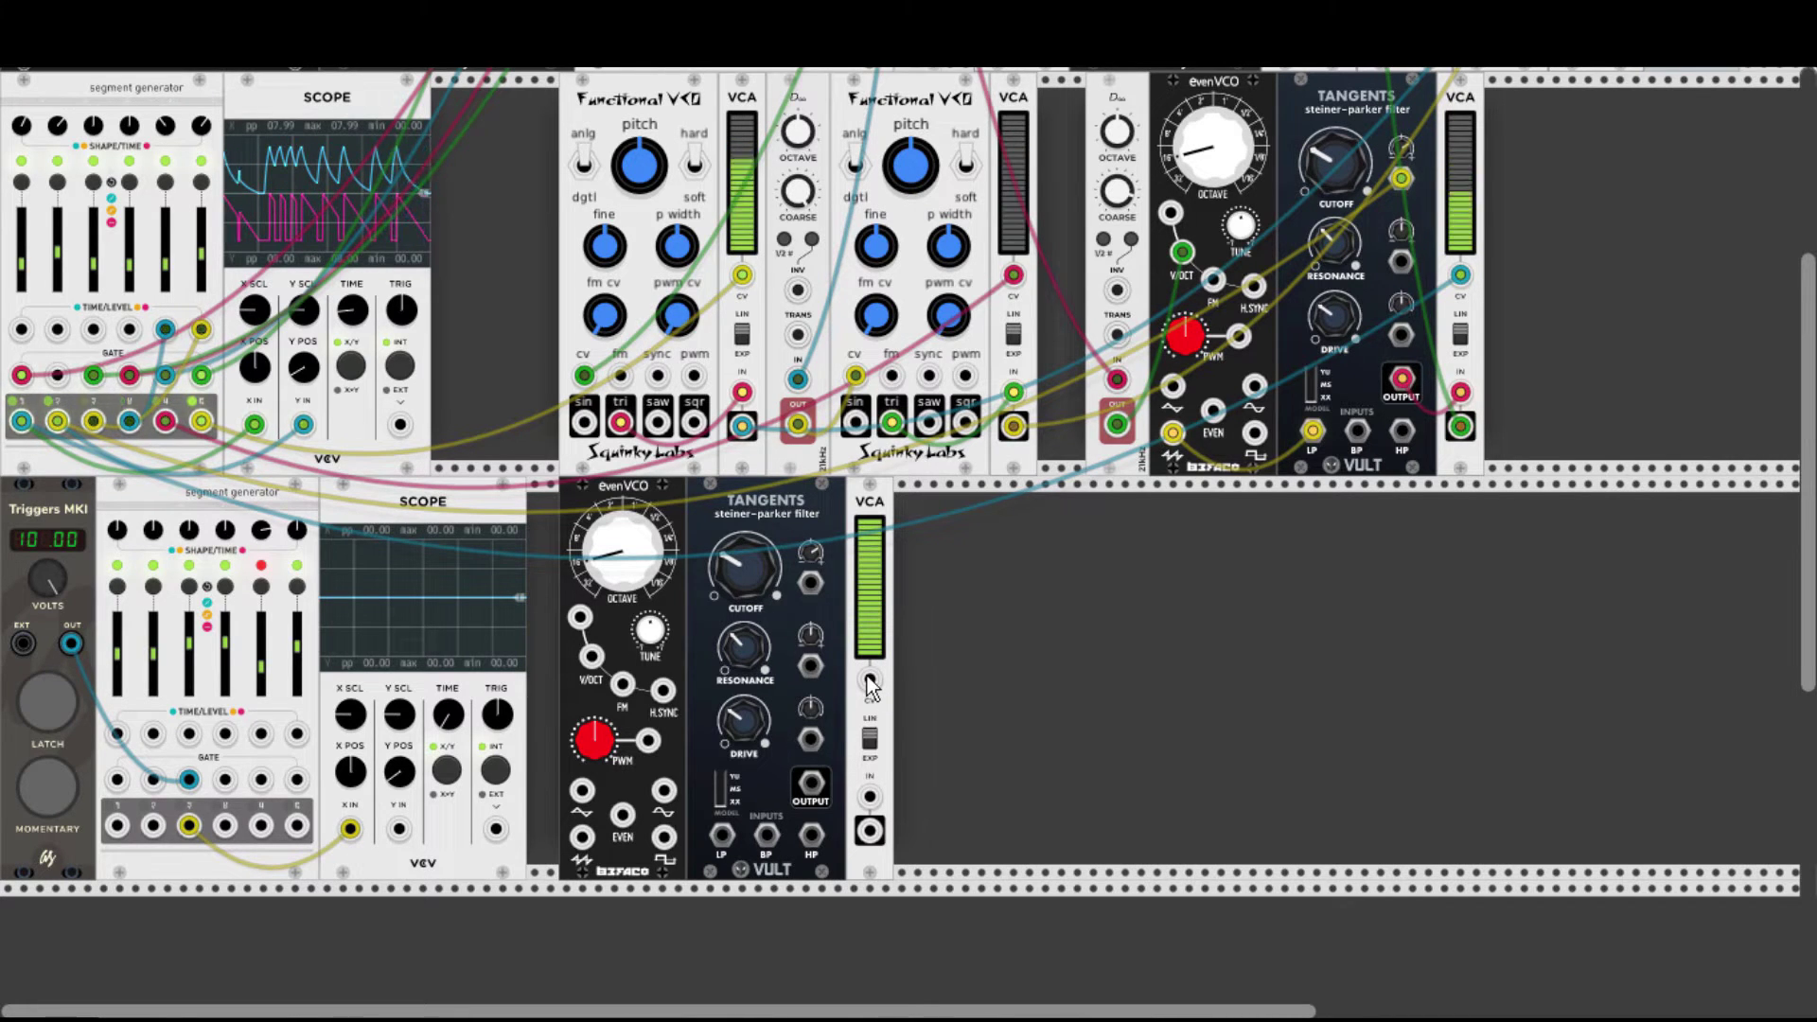
Wire envelope 3 to VCA CV and cutoff, EVEN→LP, filter→VCA, and paste a Grid Seq.
left_click_drag(870, 678, 189, 825)
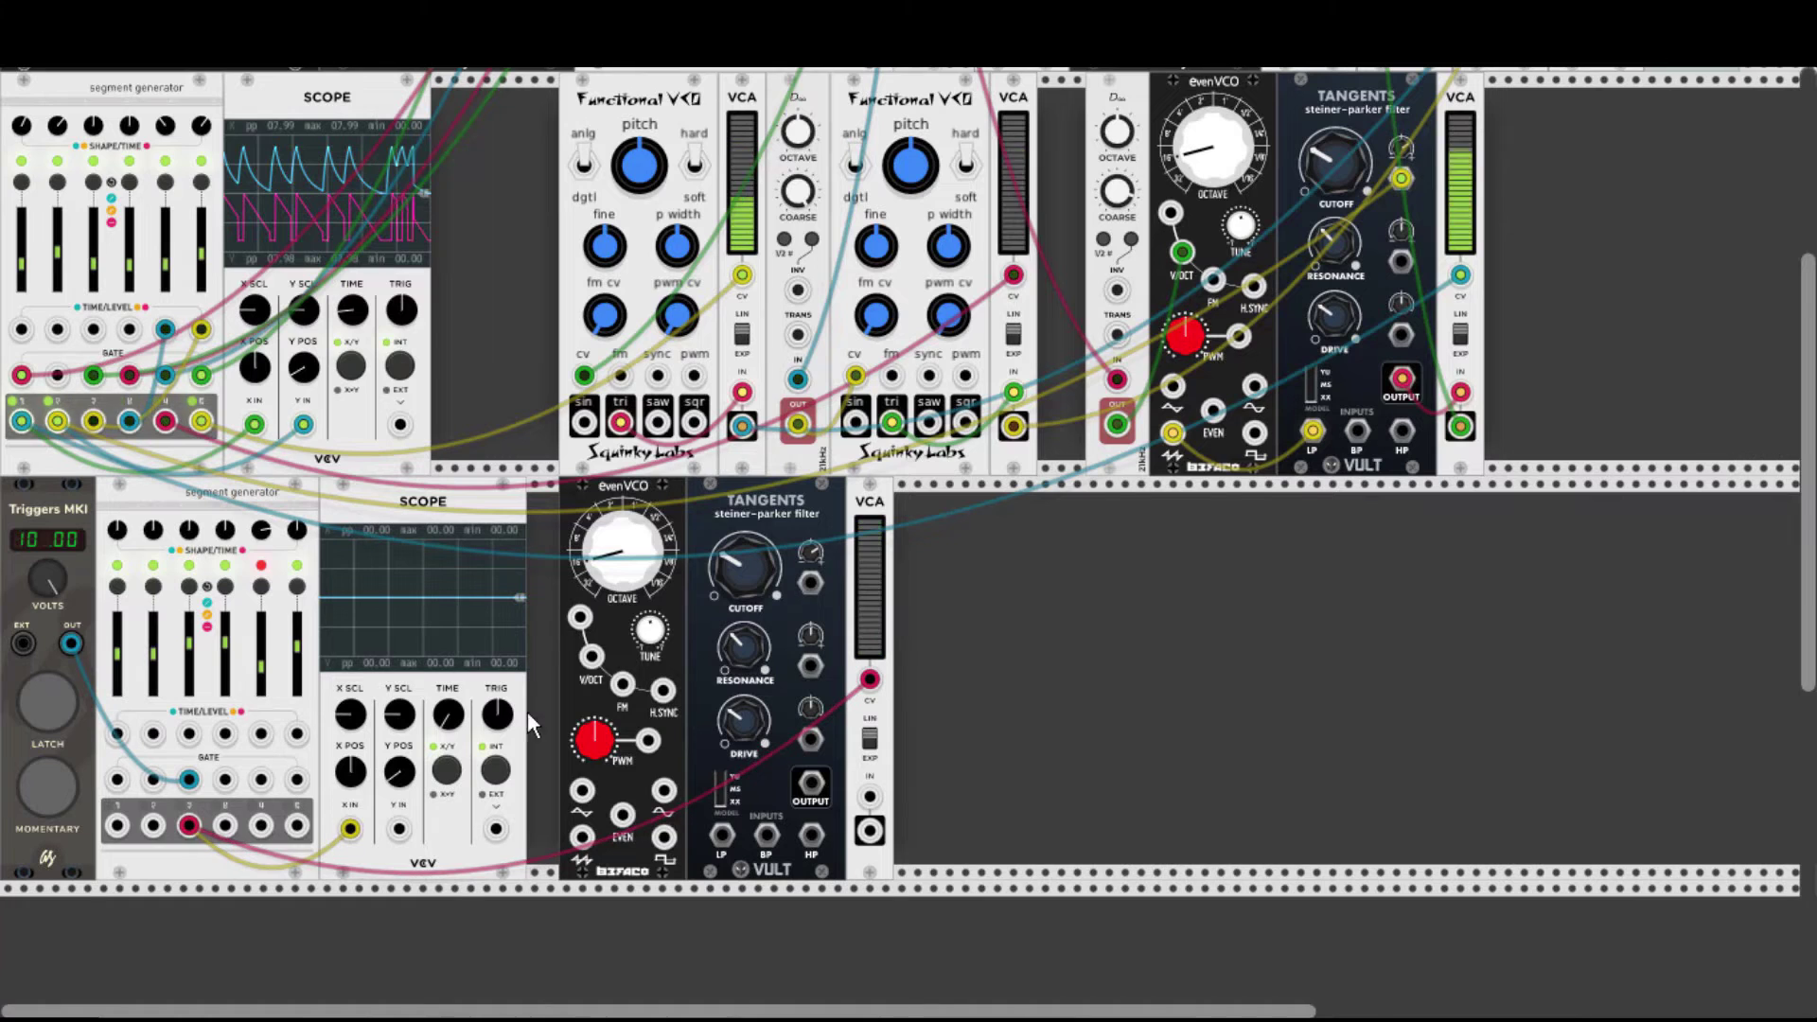
left_click_drag(811, 583, 188, 825)
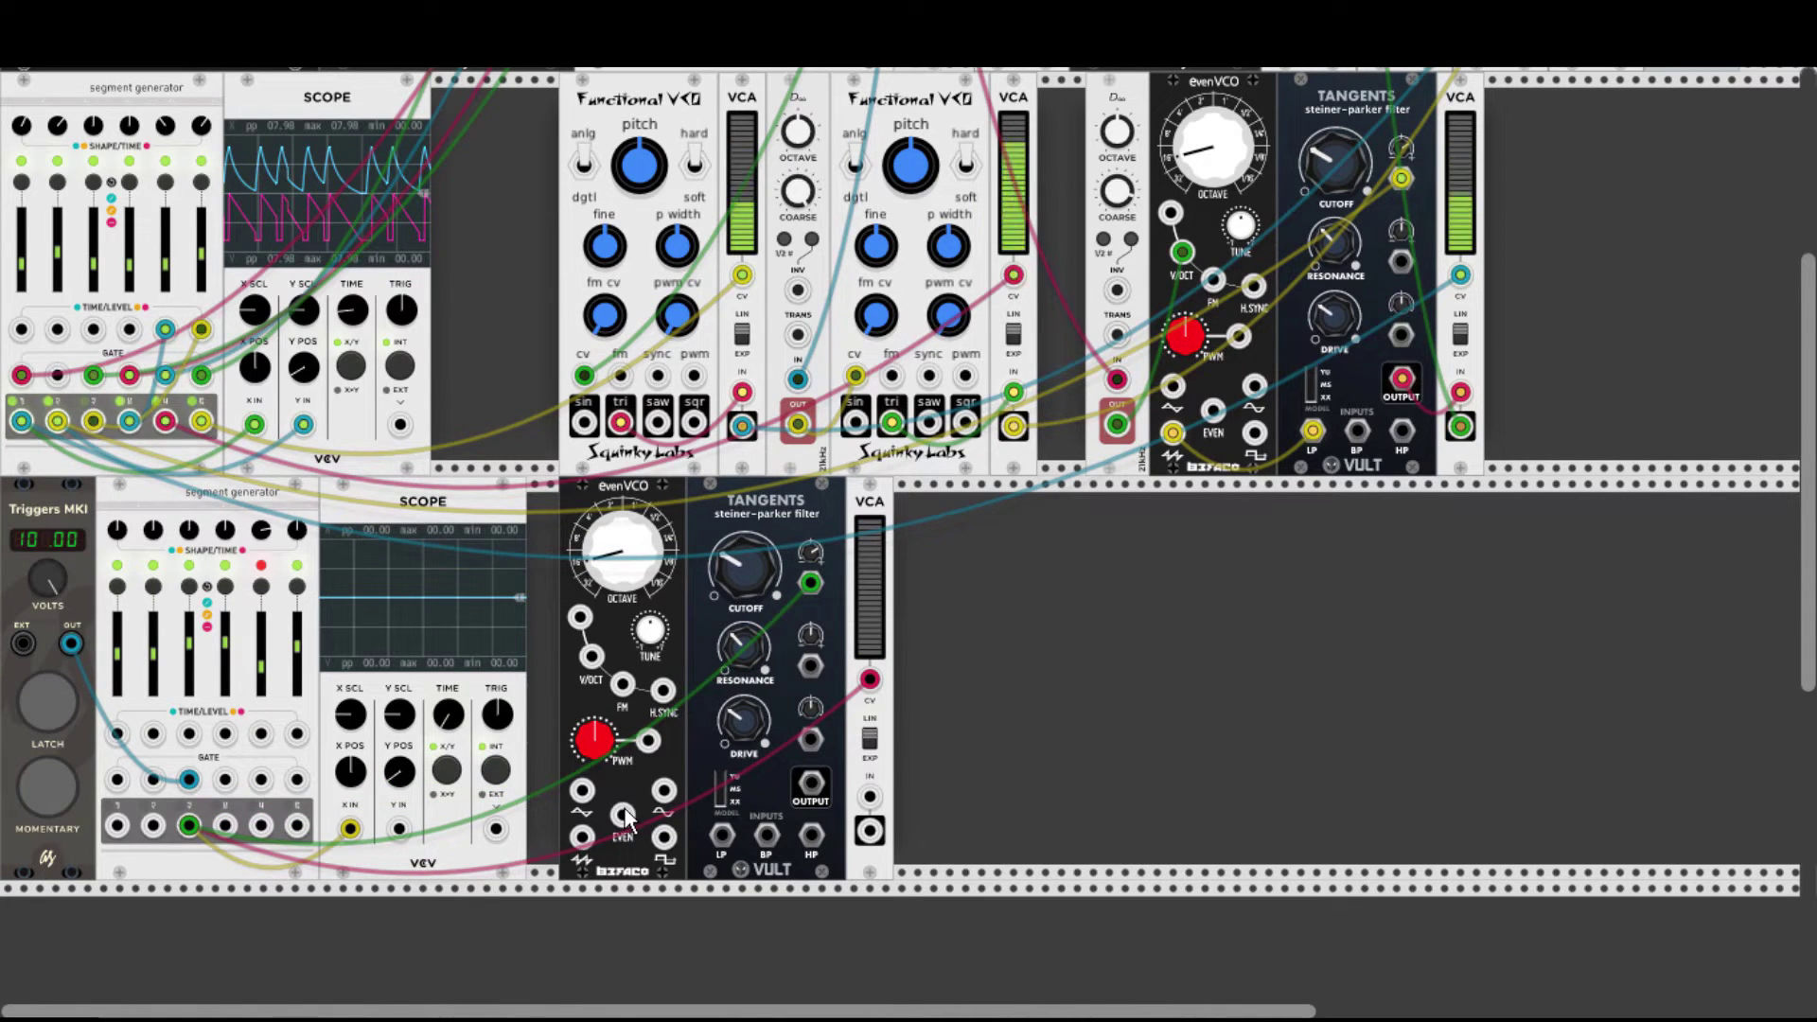
left_click_drag(622, 815, 721, 837)
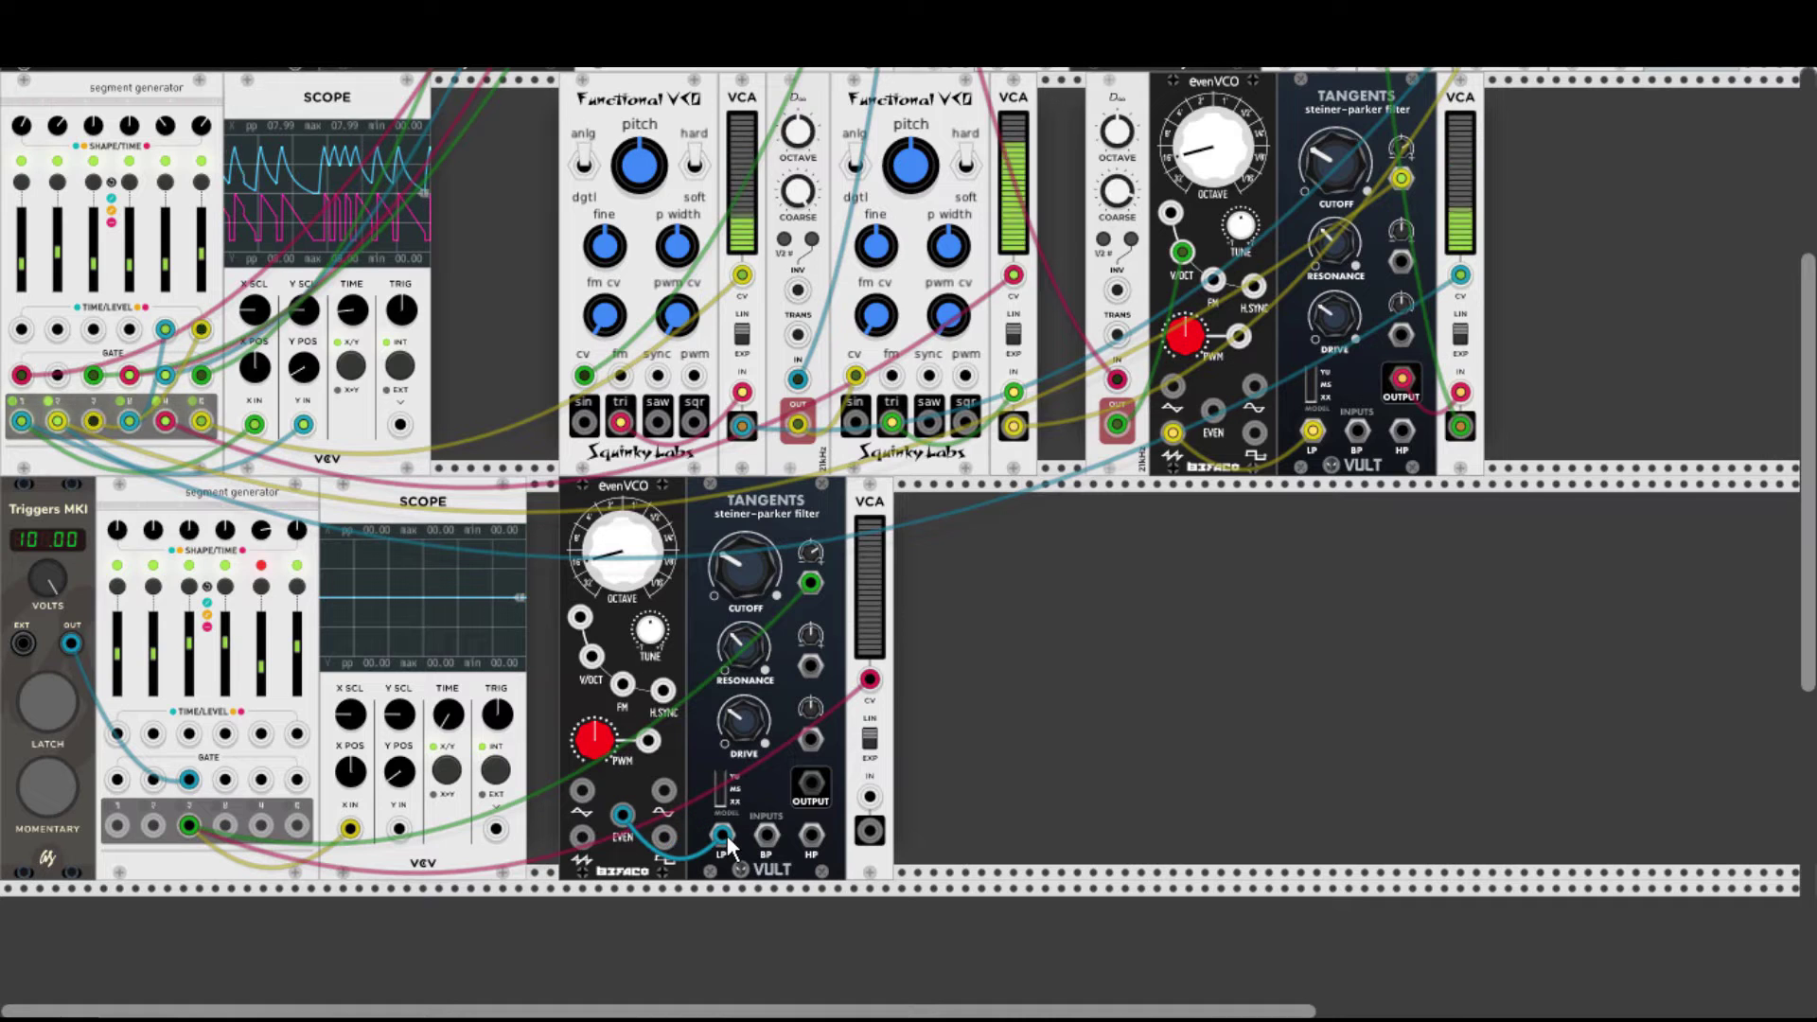
left_click_drag(811, 782, 870, 797)
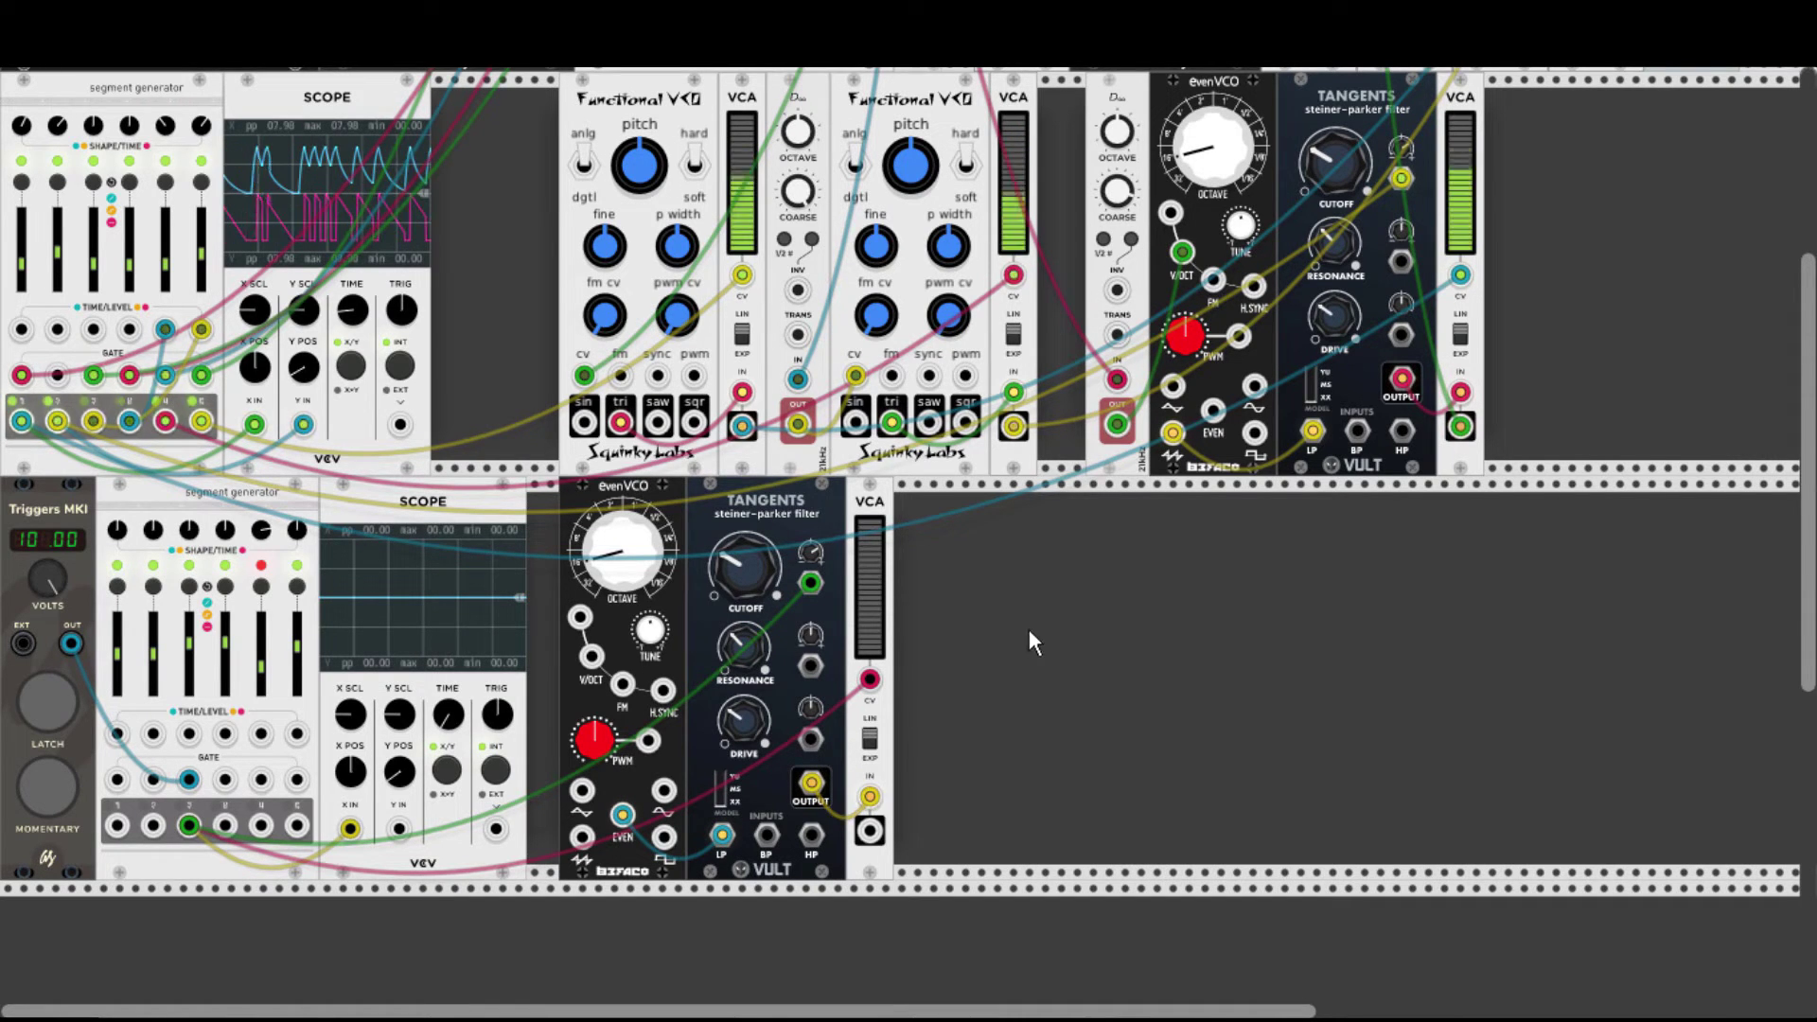
scroll(922, 729, "up", 5)
key("ctrl+v")
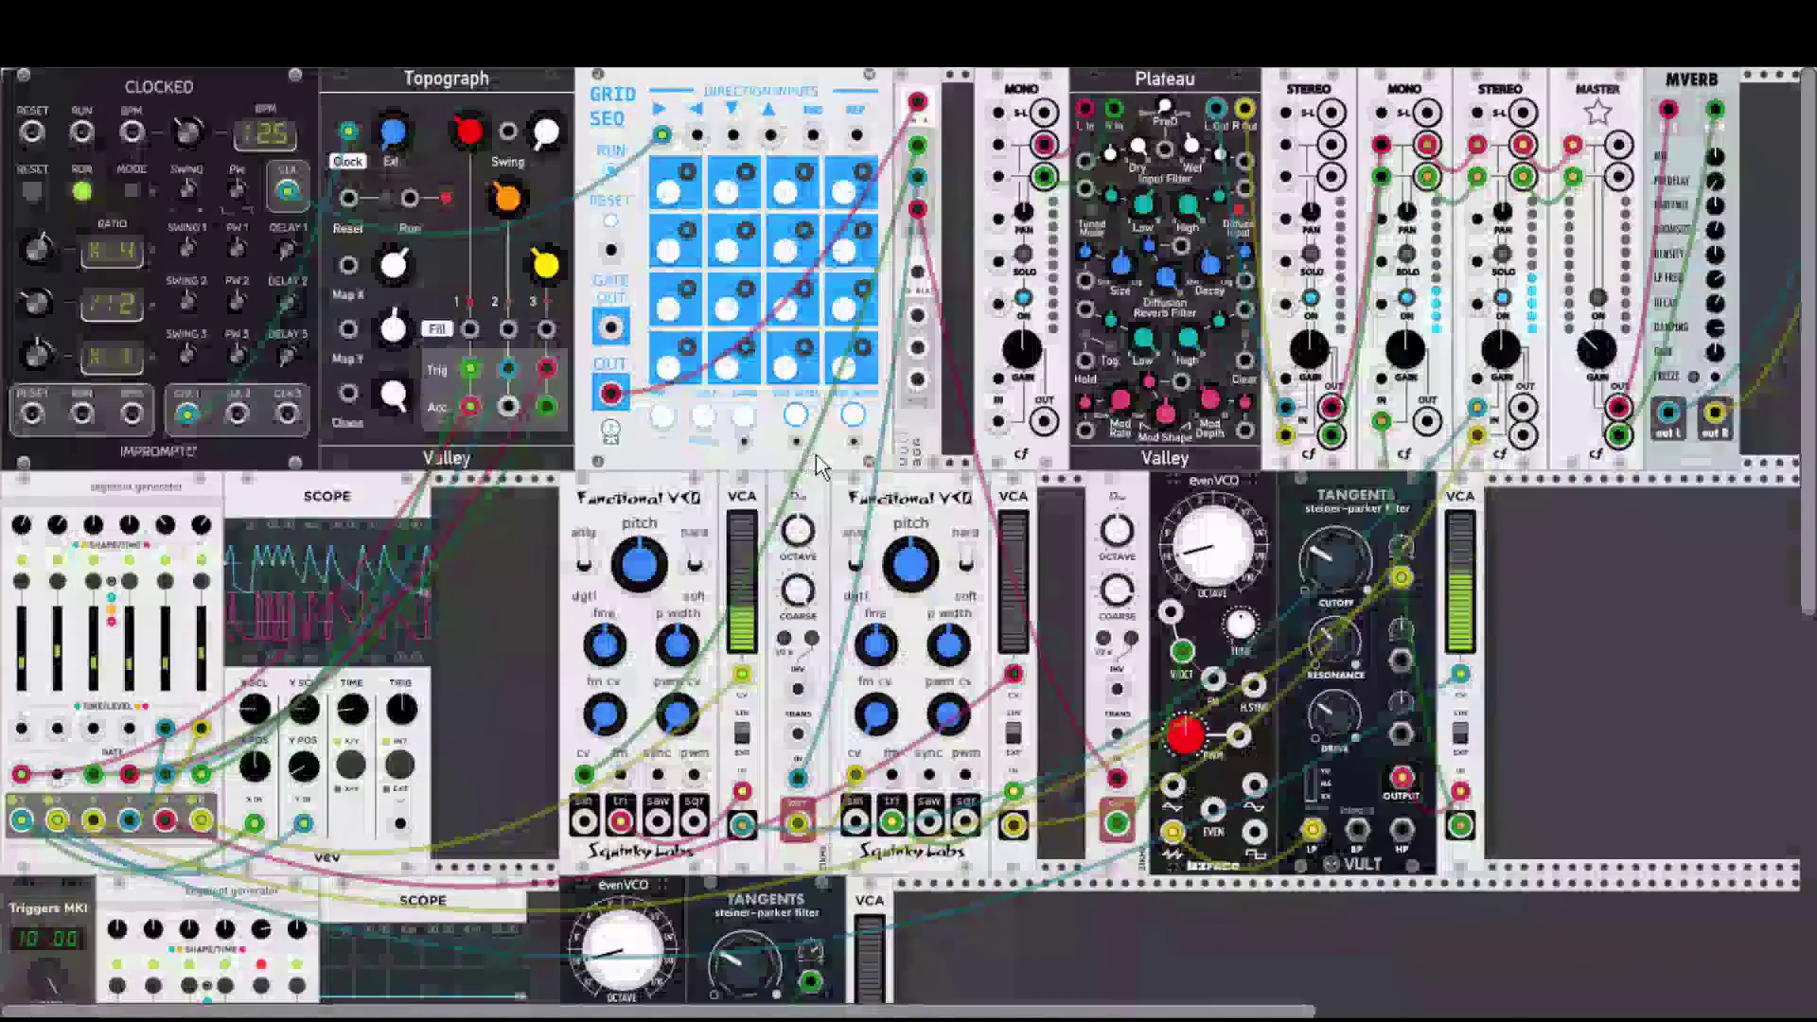
Patch the Grid Seq output into the new voice and cable its first direction input.
scroll(937, 587, "down", 5)
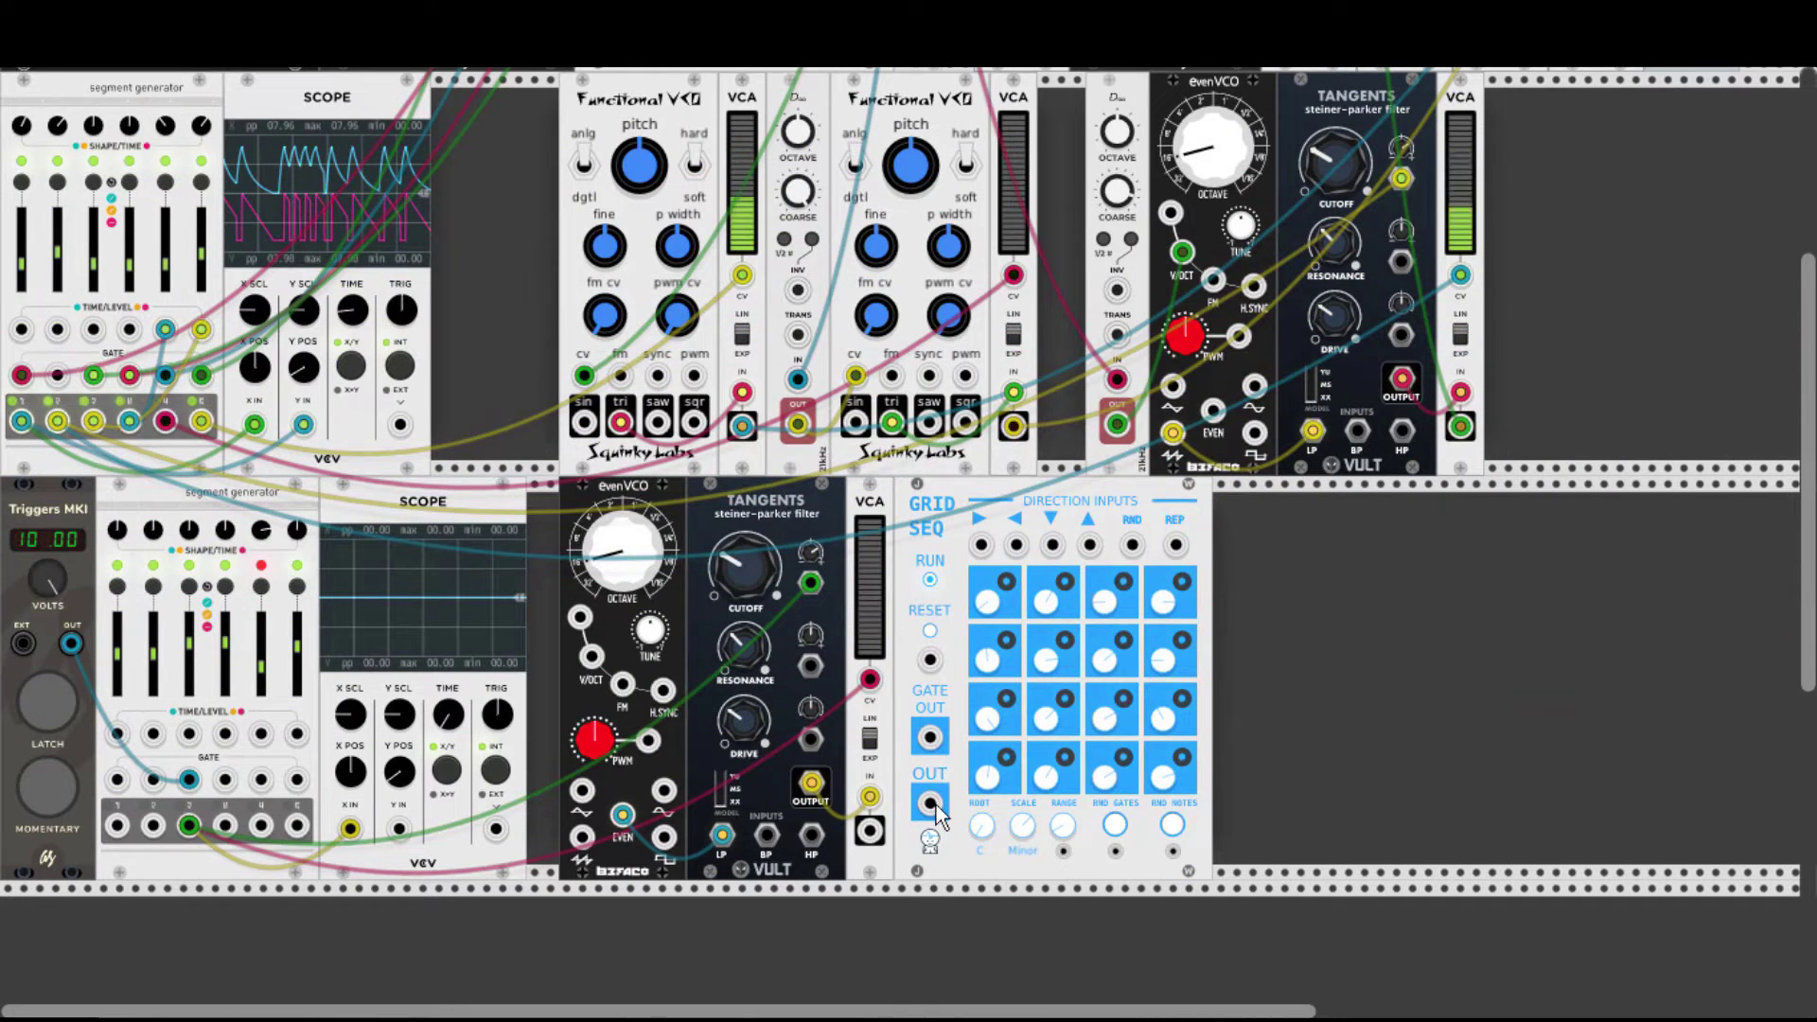
left_click_drag(932, 804, 593, 656)
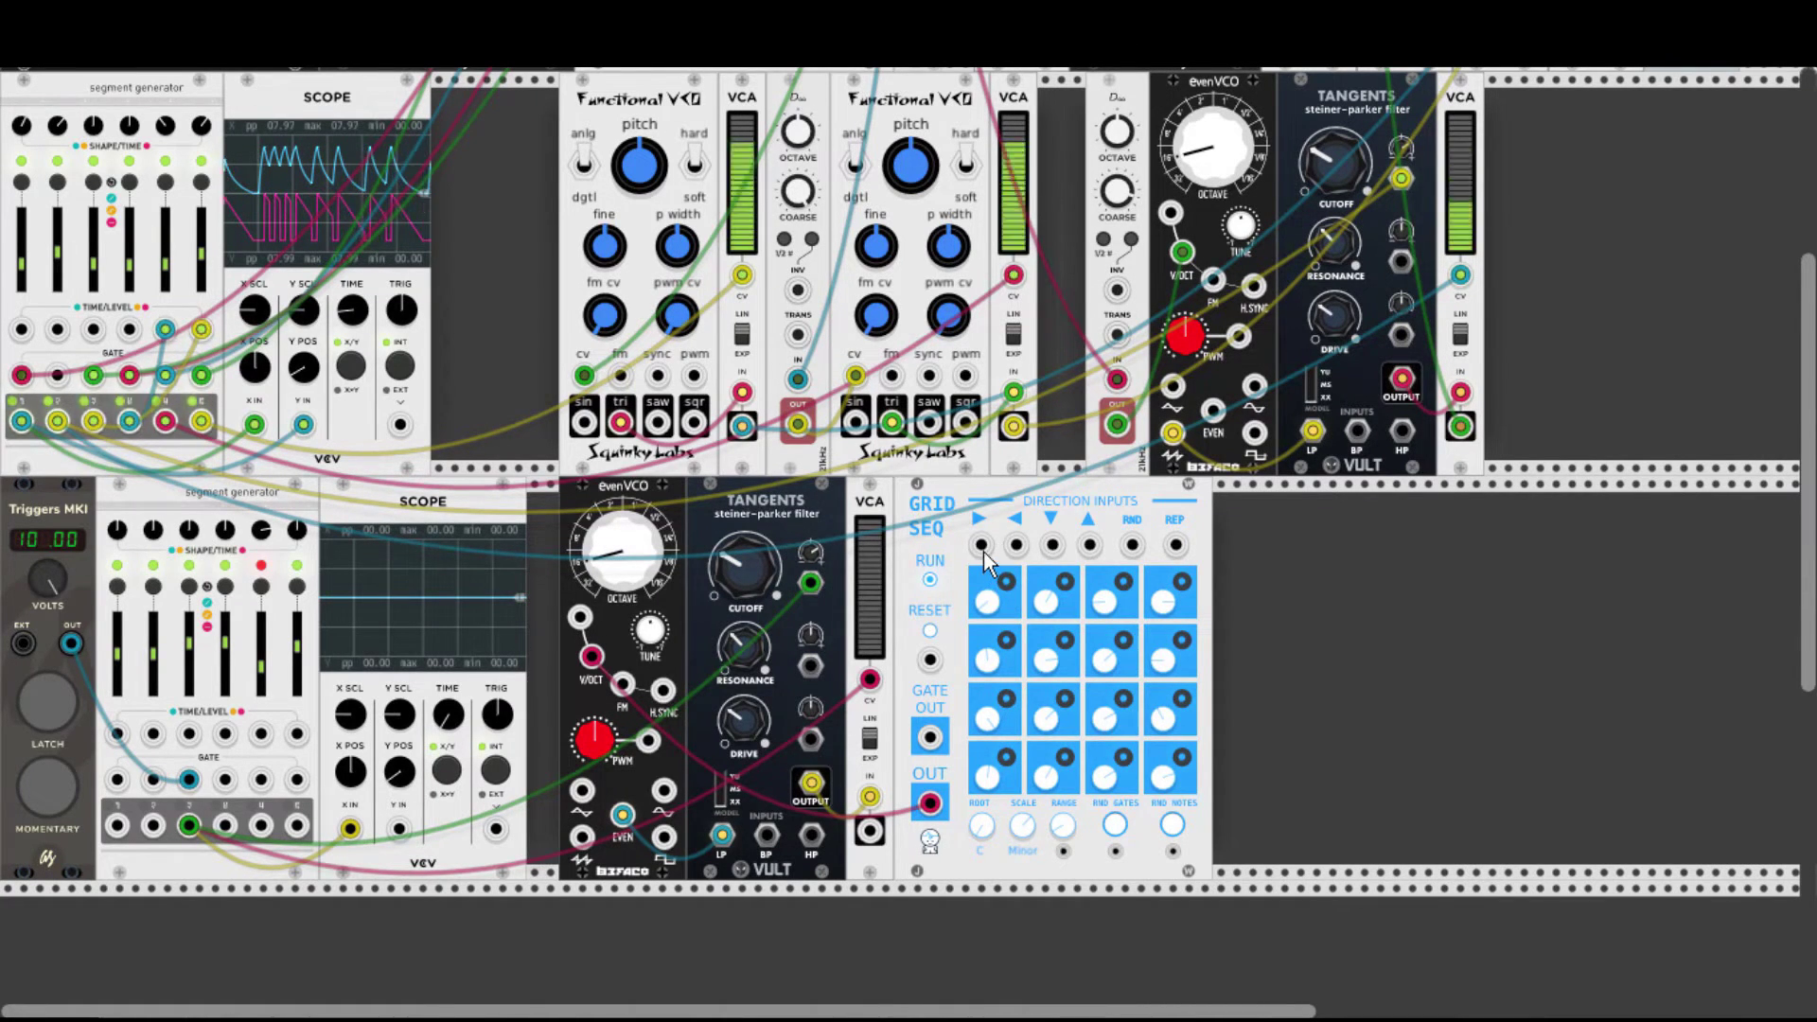
left_click_drag(982, 545, 74, 645)
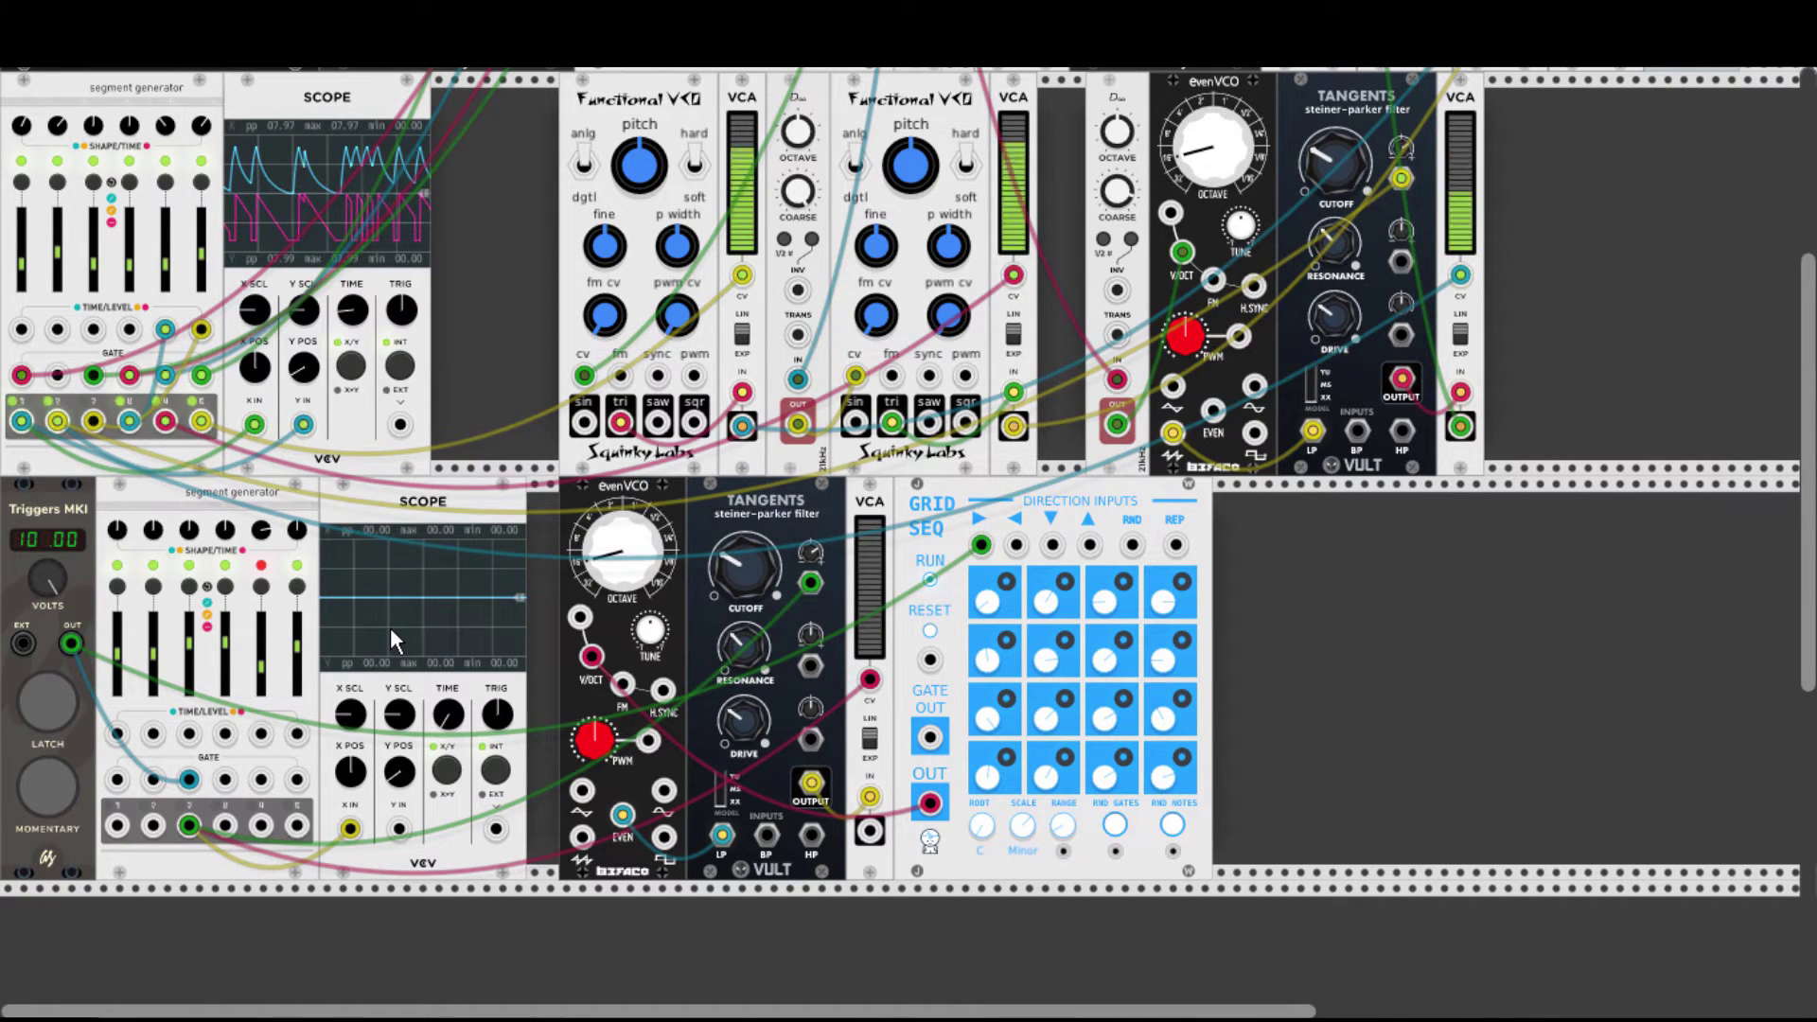
Route the lower VCA into a mixer channel, switch MASTER on, and raise the evenVCO octave.
left_click_drag(869, 830, 999, 421)
scroll(894, 790, "up", 3)
scroll(895, 790, "up", 3)
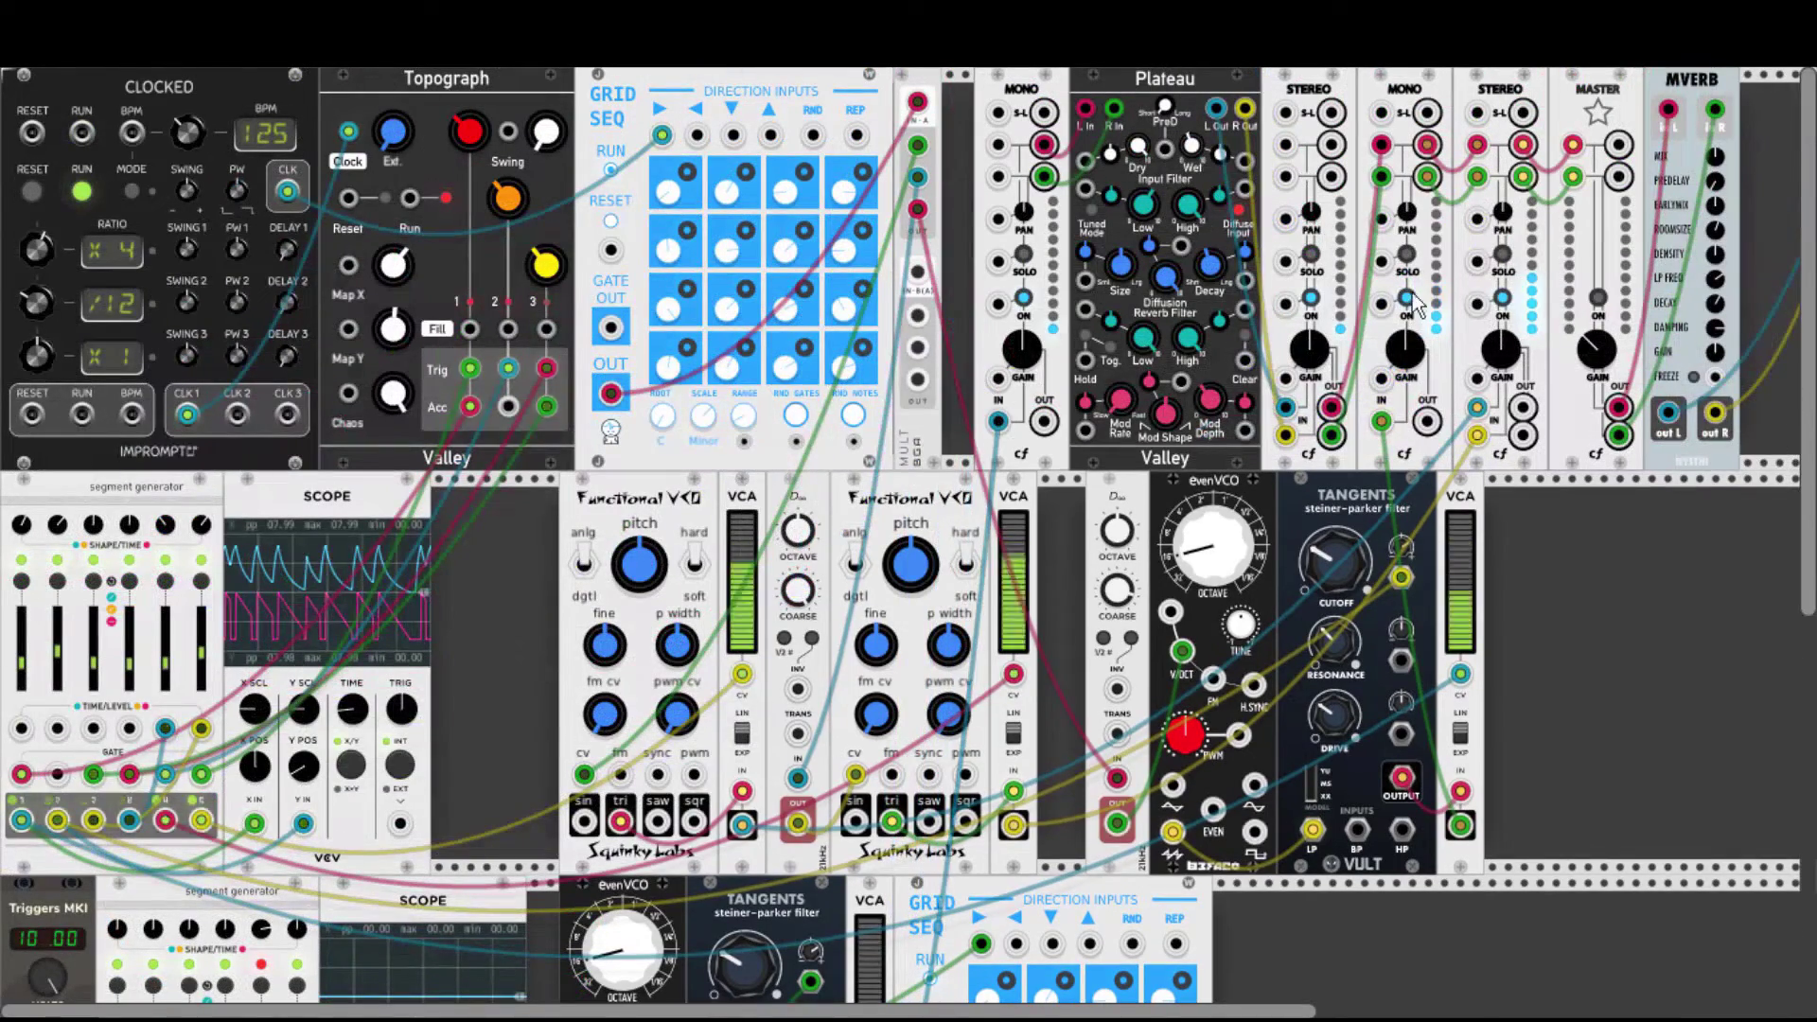
left_click(1599, 296)
scroll(680, 563, "down", 9)
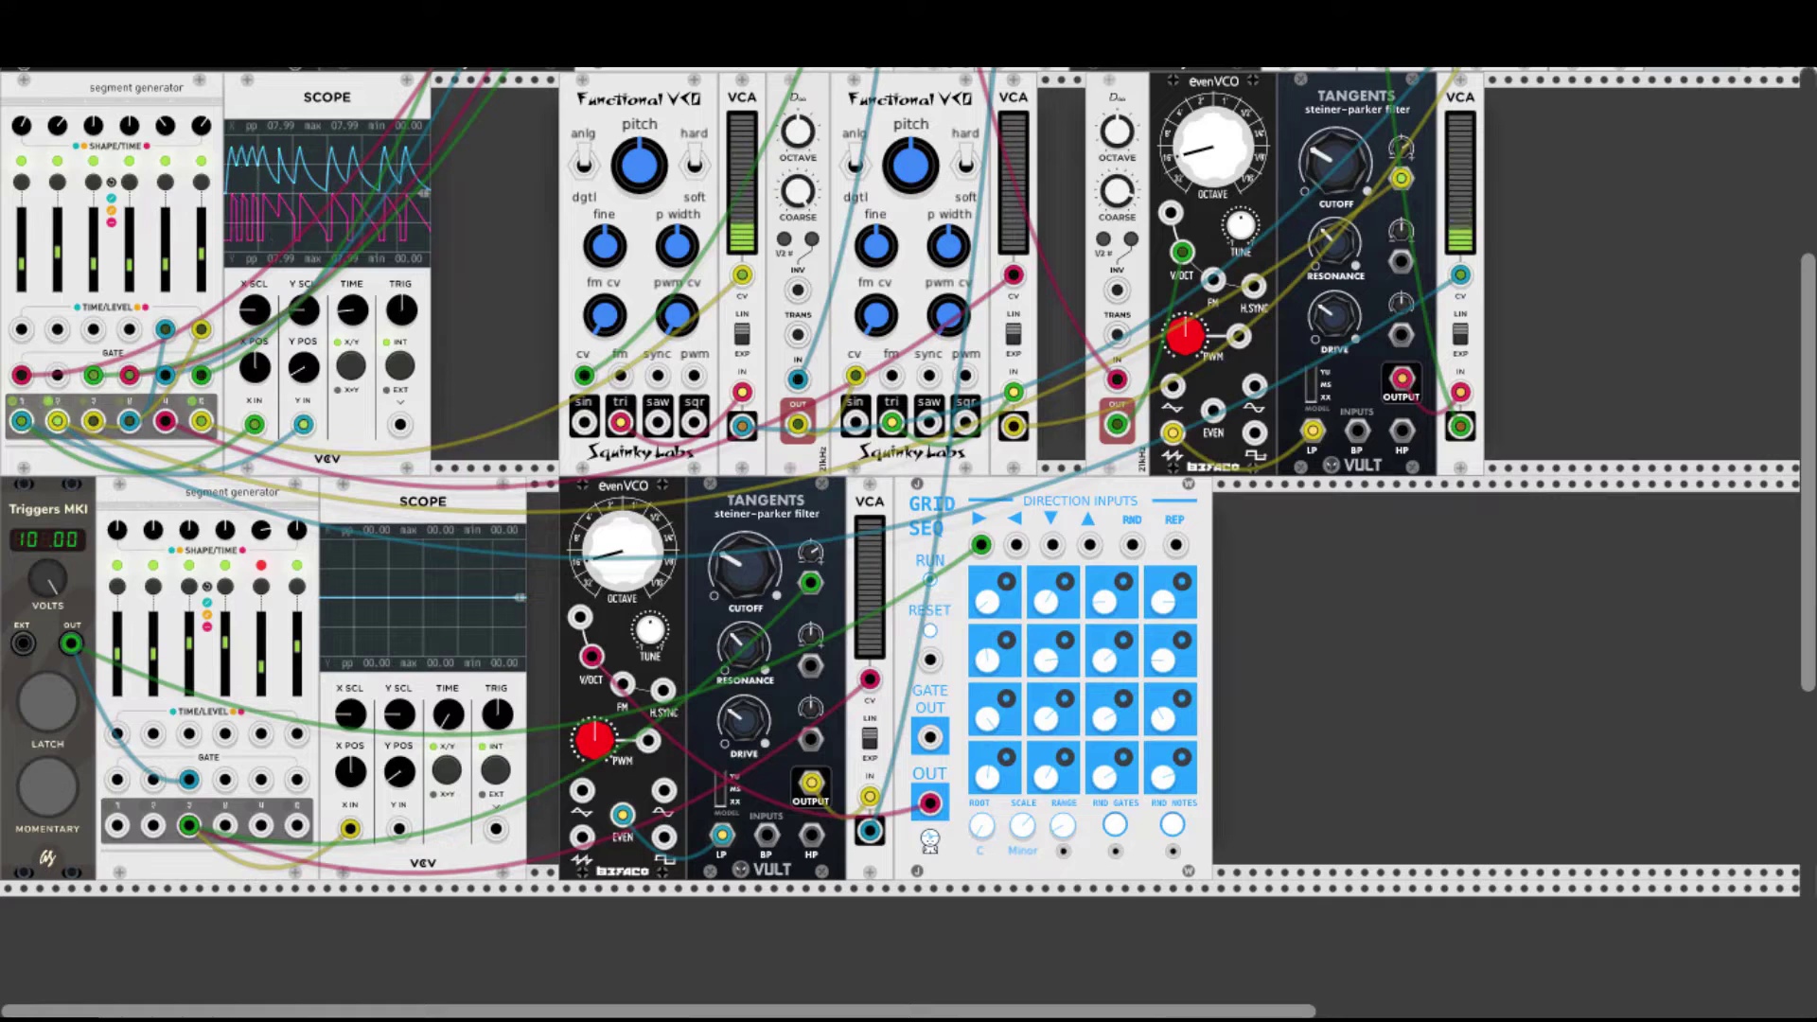
left_click_drag(596, 568, 597, 553)
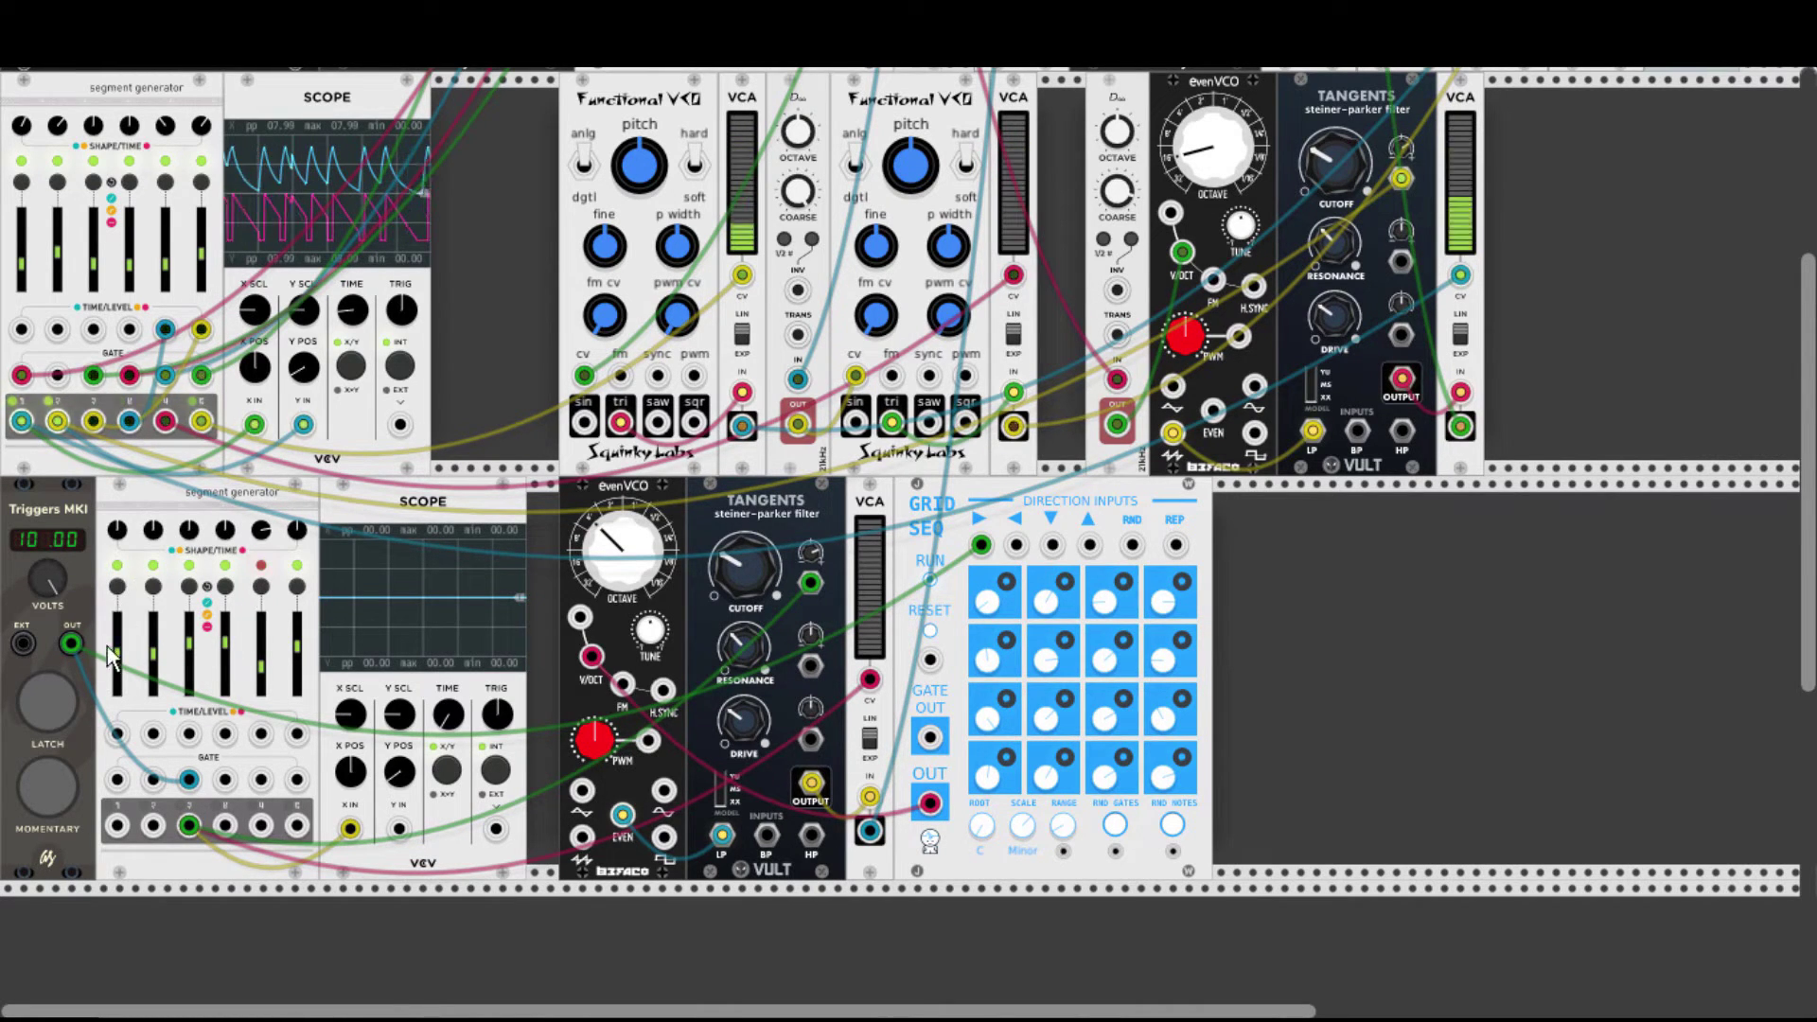
Latch Triggers MKI on and off twice, then fire one momentary trigger into the lower segment generator.
left_click(47, 696)
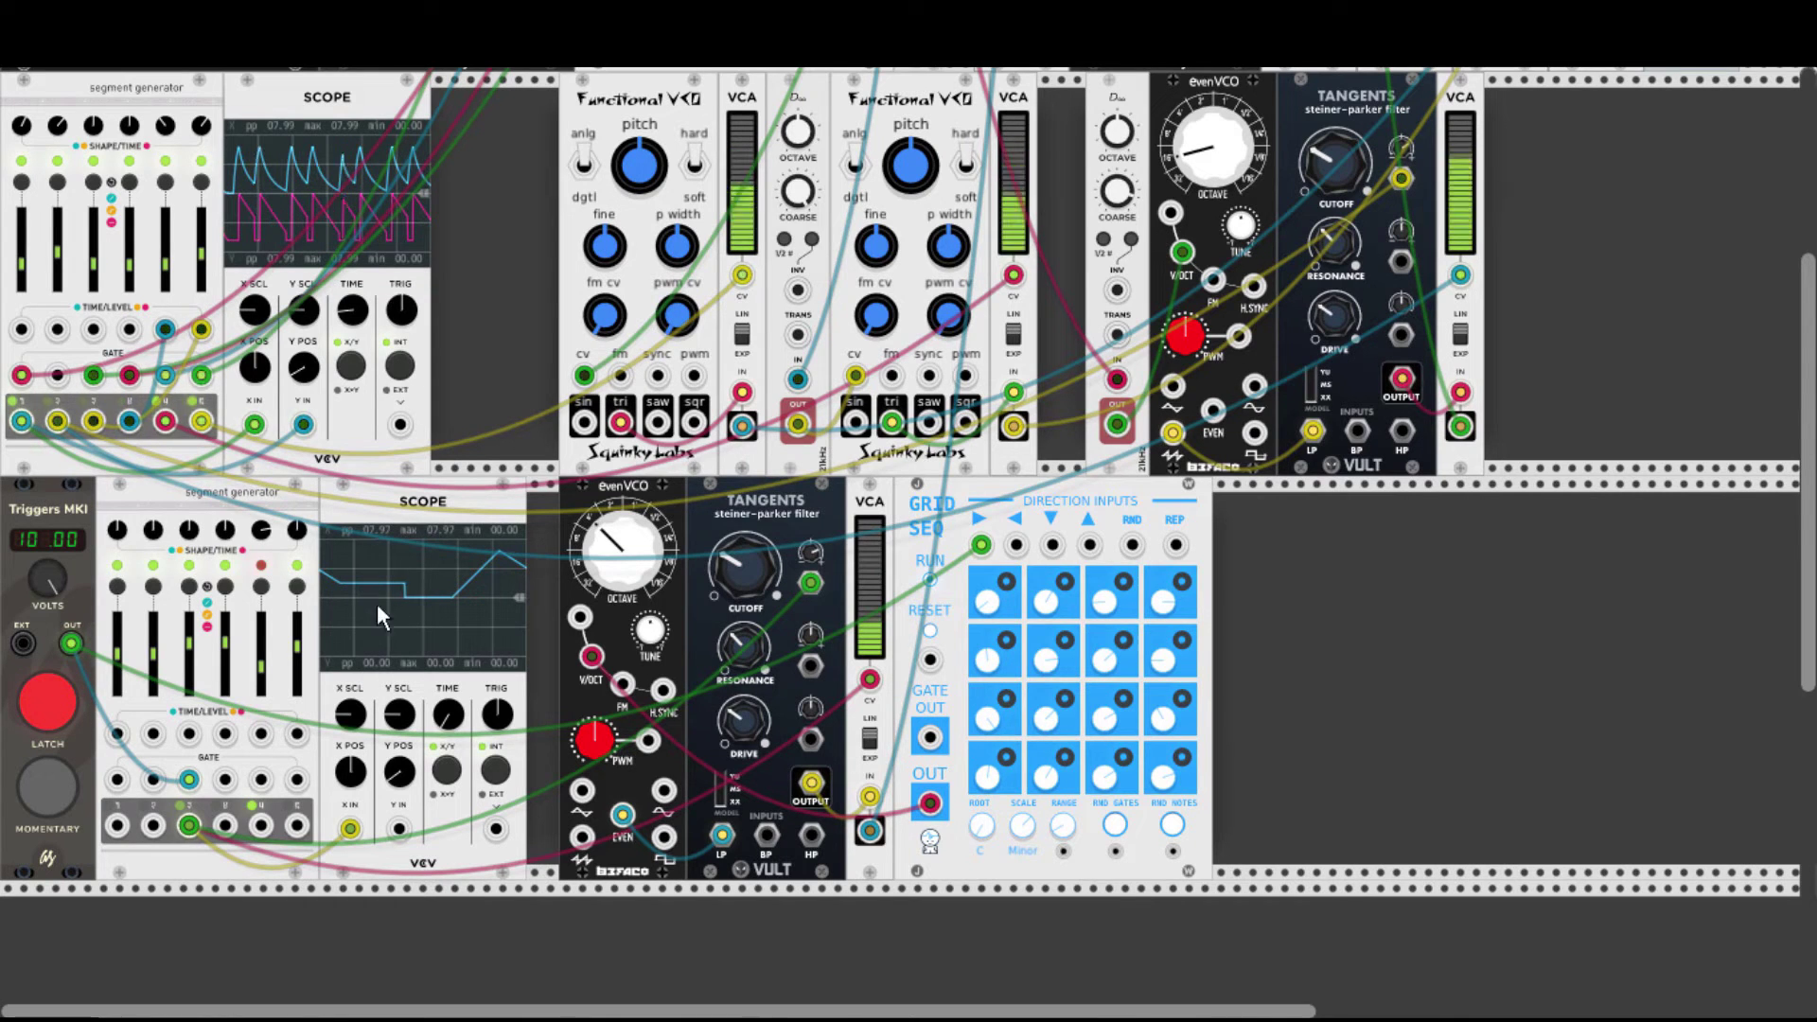
left_click(49, 710)
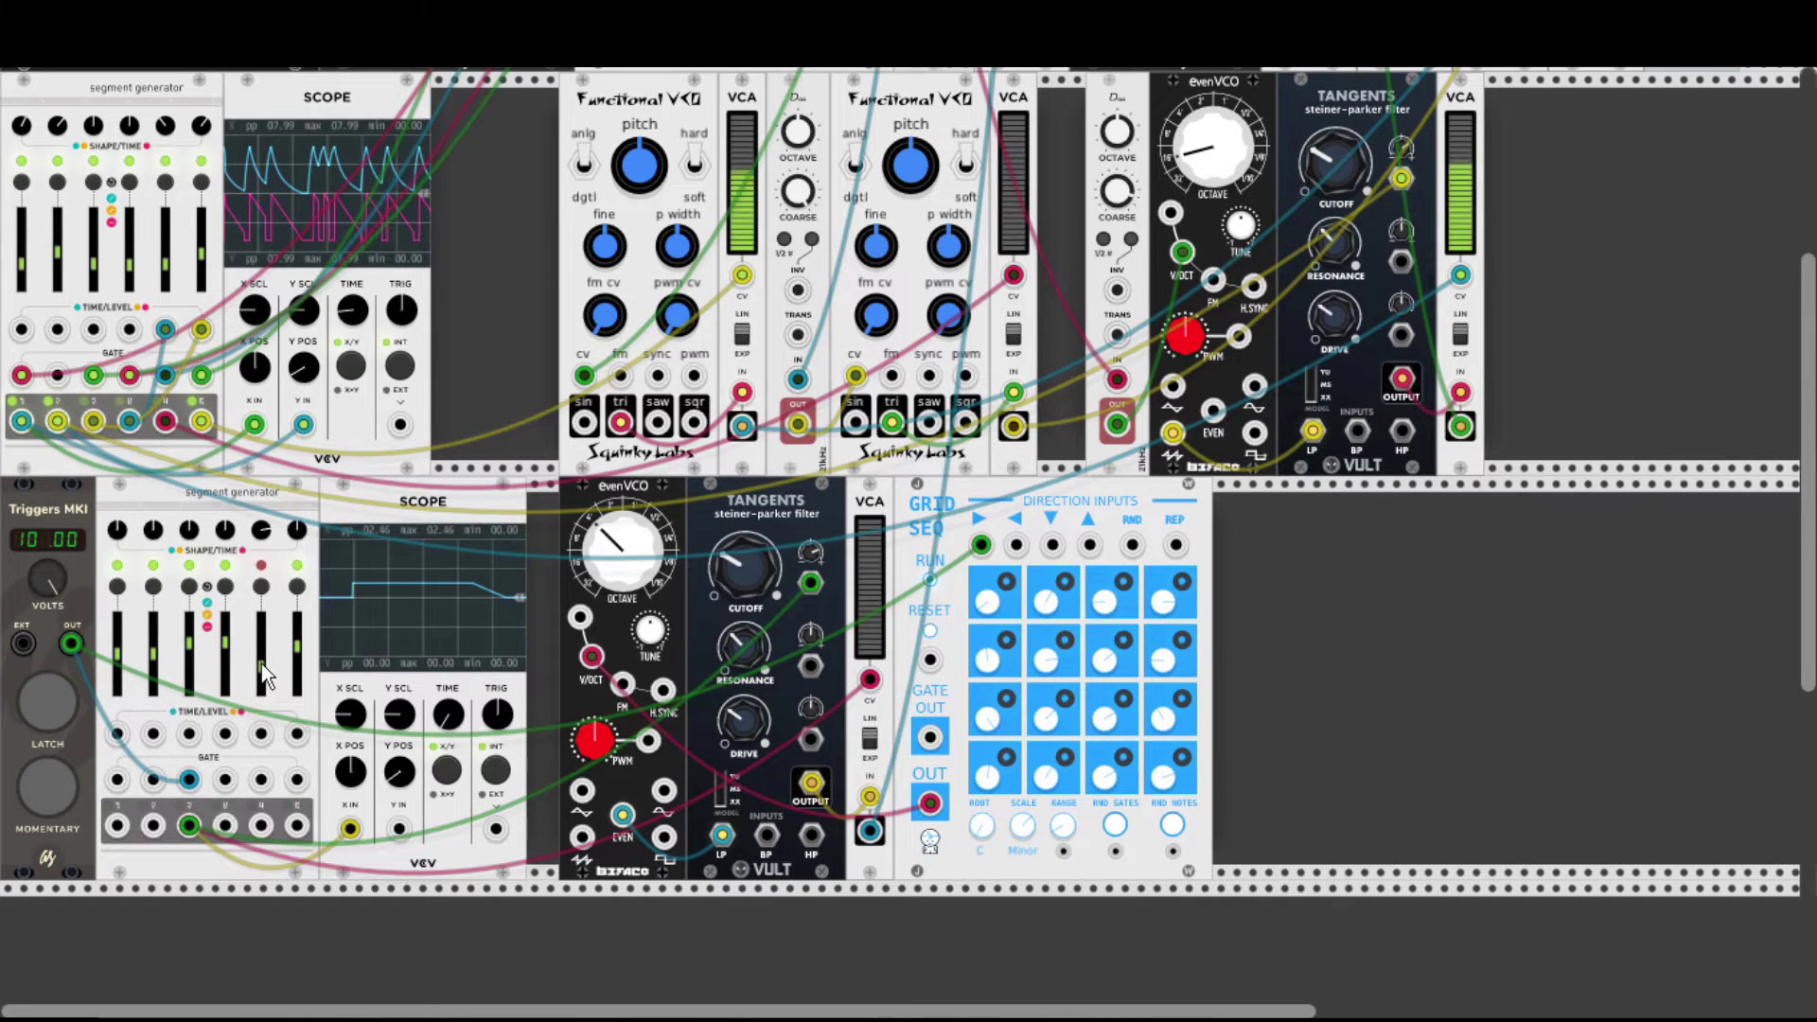
left_click(47, 705)
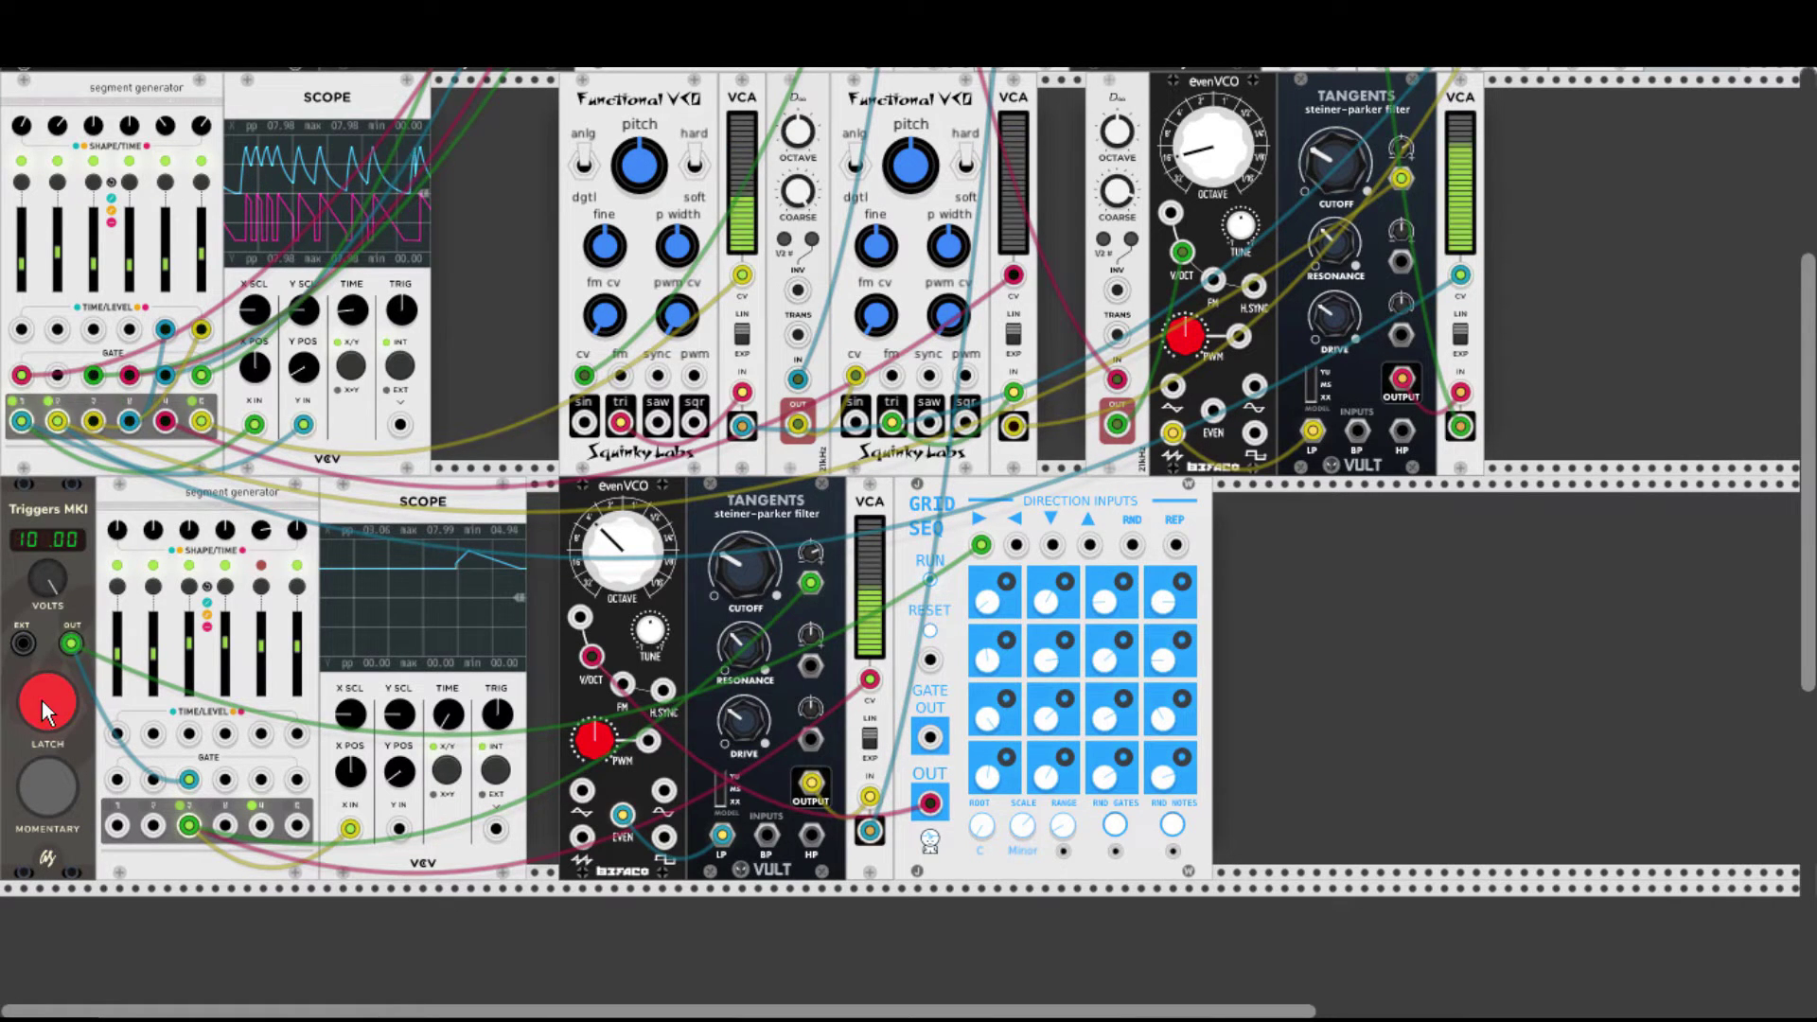
left_click(44, 702)
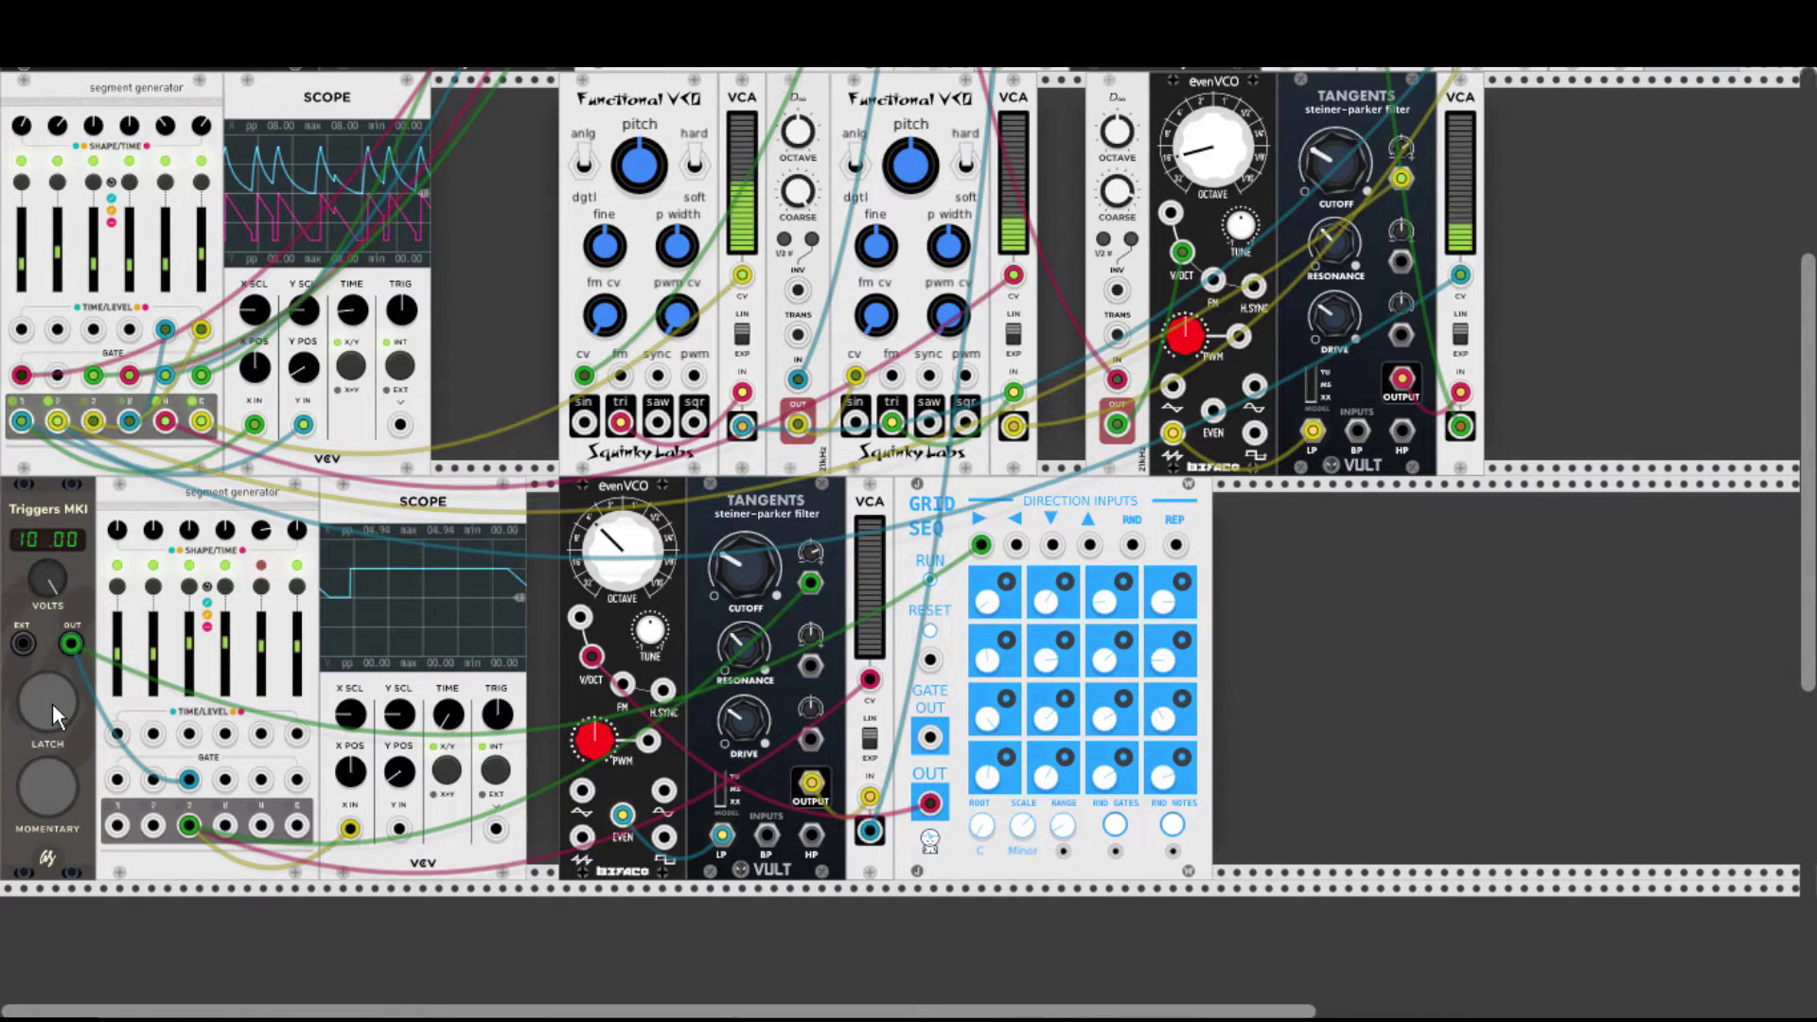
left_click(38, 789)
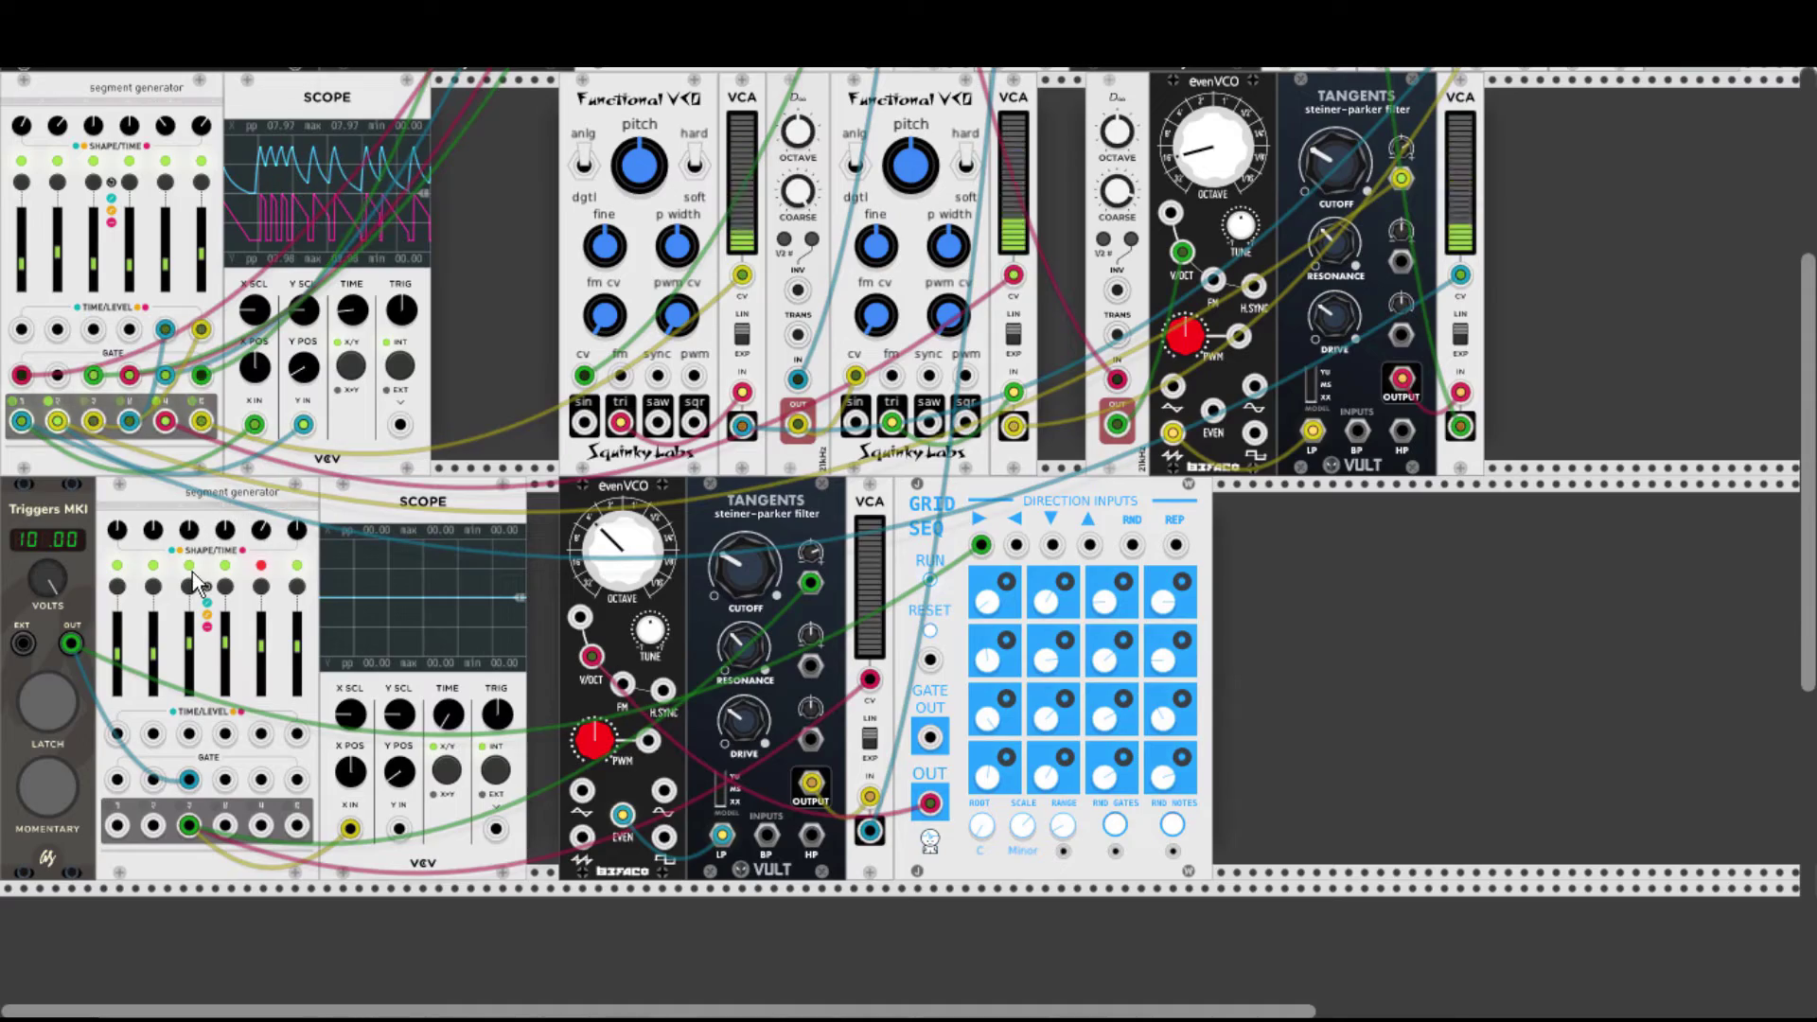
Cable Clocked's CLK 2 output to the Triggers MKI EXT input.
scroll(194, 575, "up", 3)
scroll(191, 571, "up", 5)
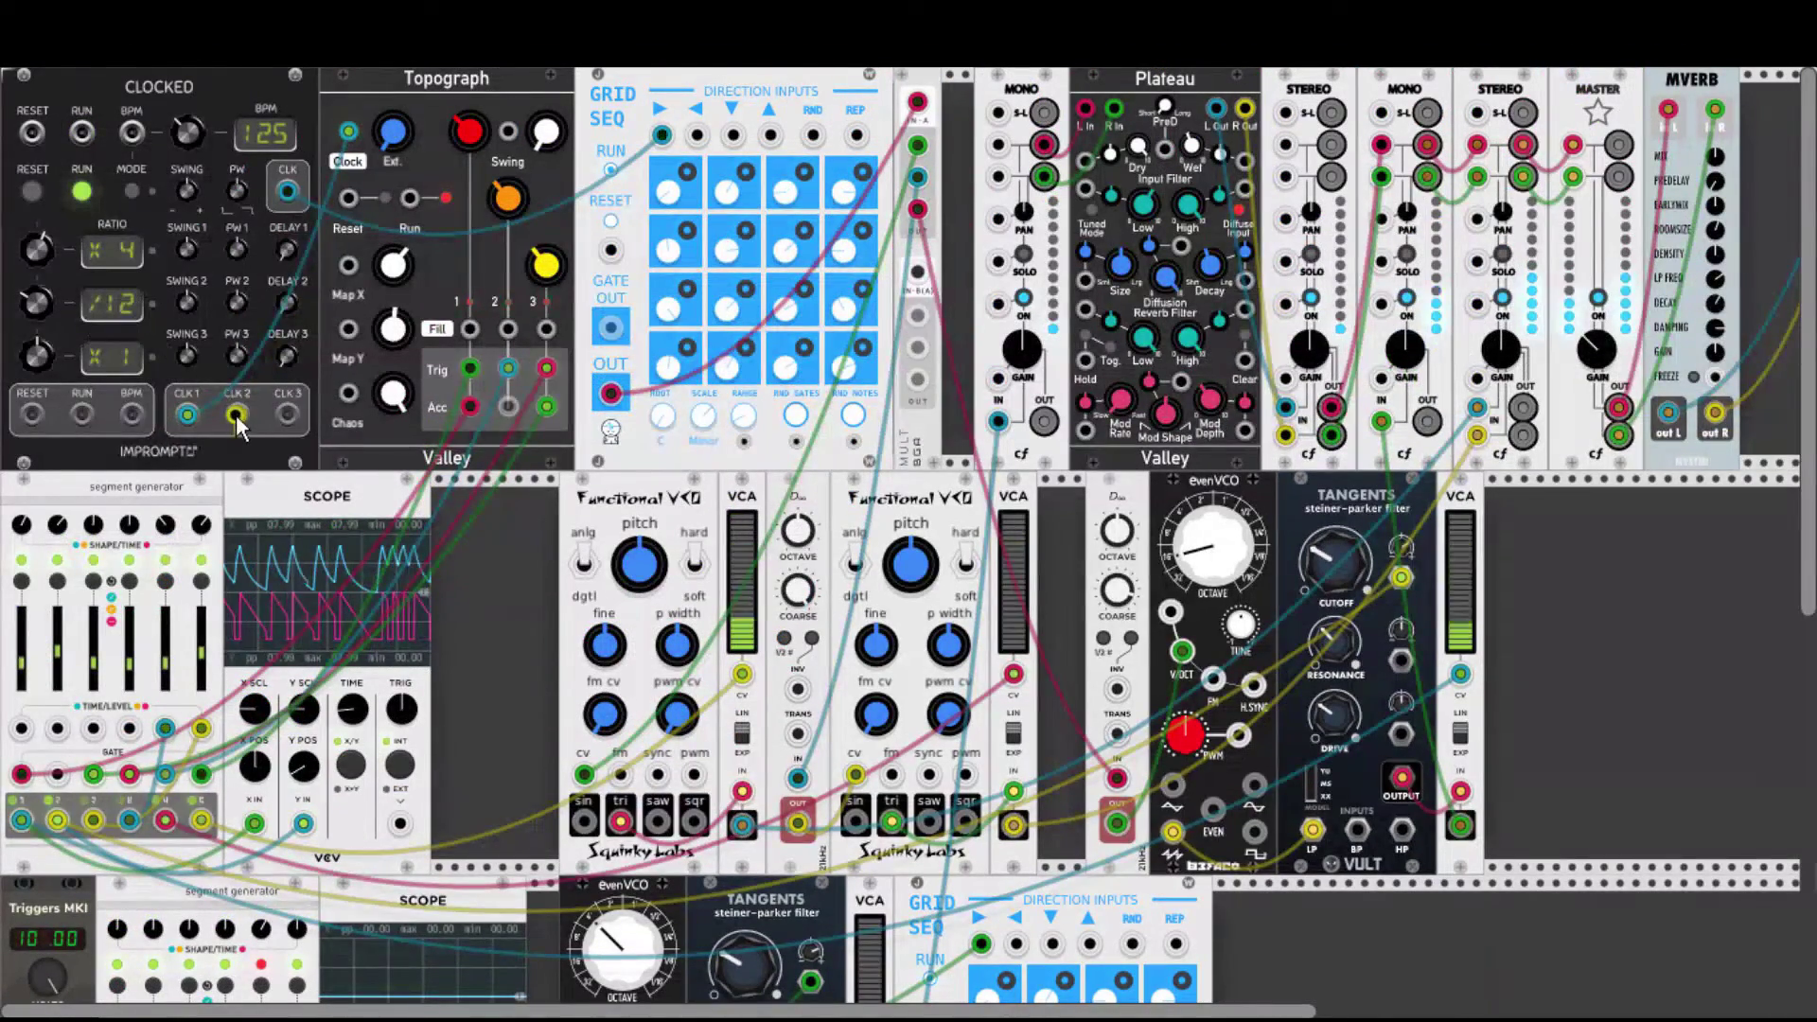
scroll(235, 414, "down", 9)
left_click_drag(235, 416, 21, 579)
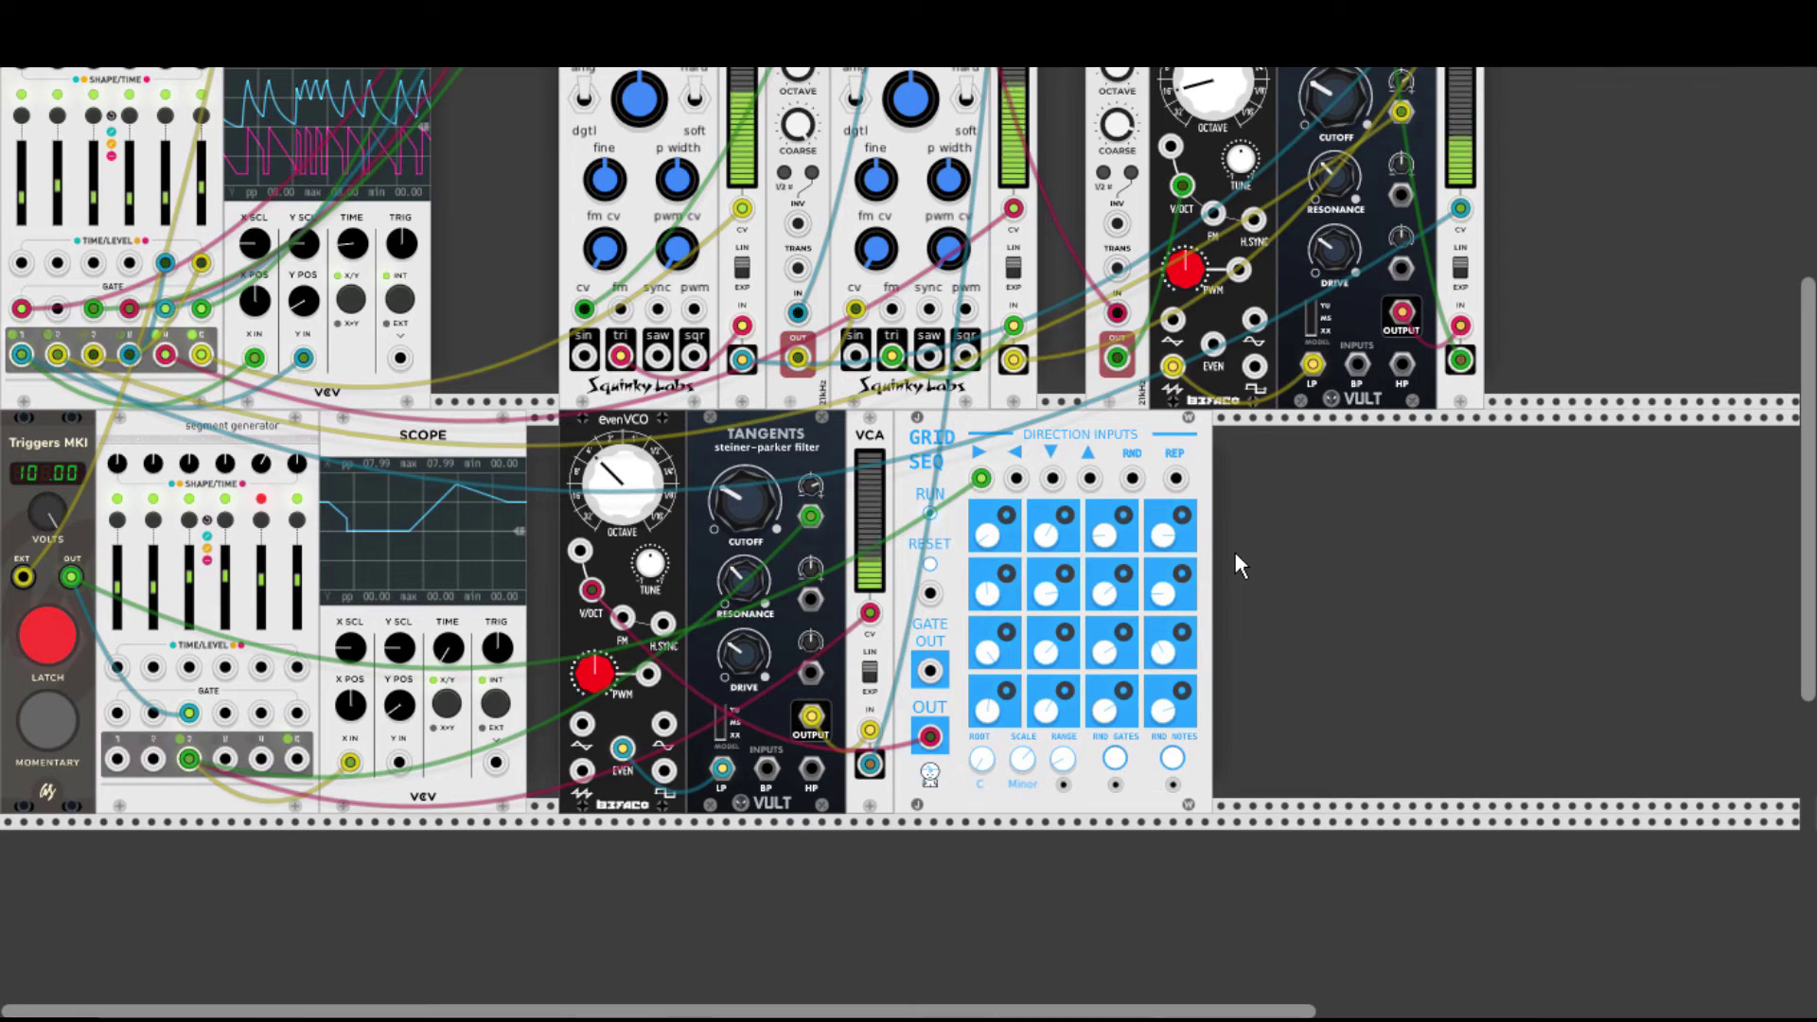
Adjust a Grid Seq step knob in the Clocked 30 BPM patch.
left_click_drag(1048, 535, 1048, 534)
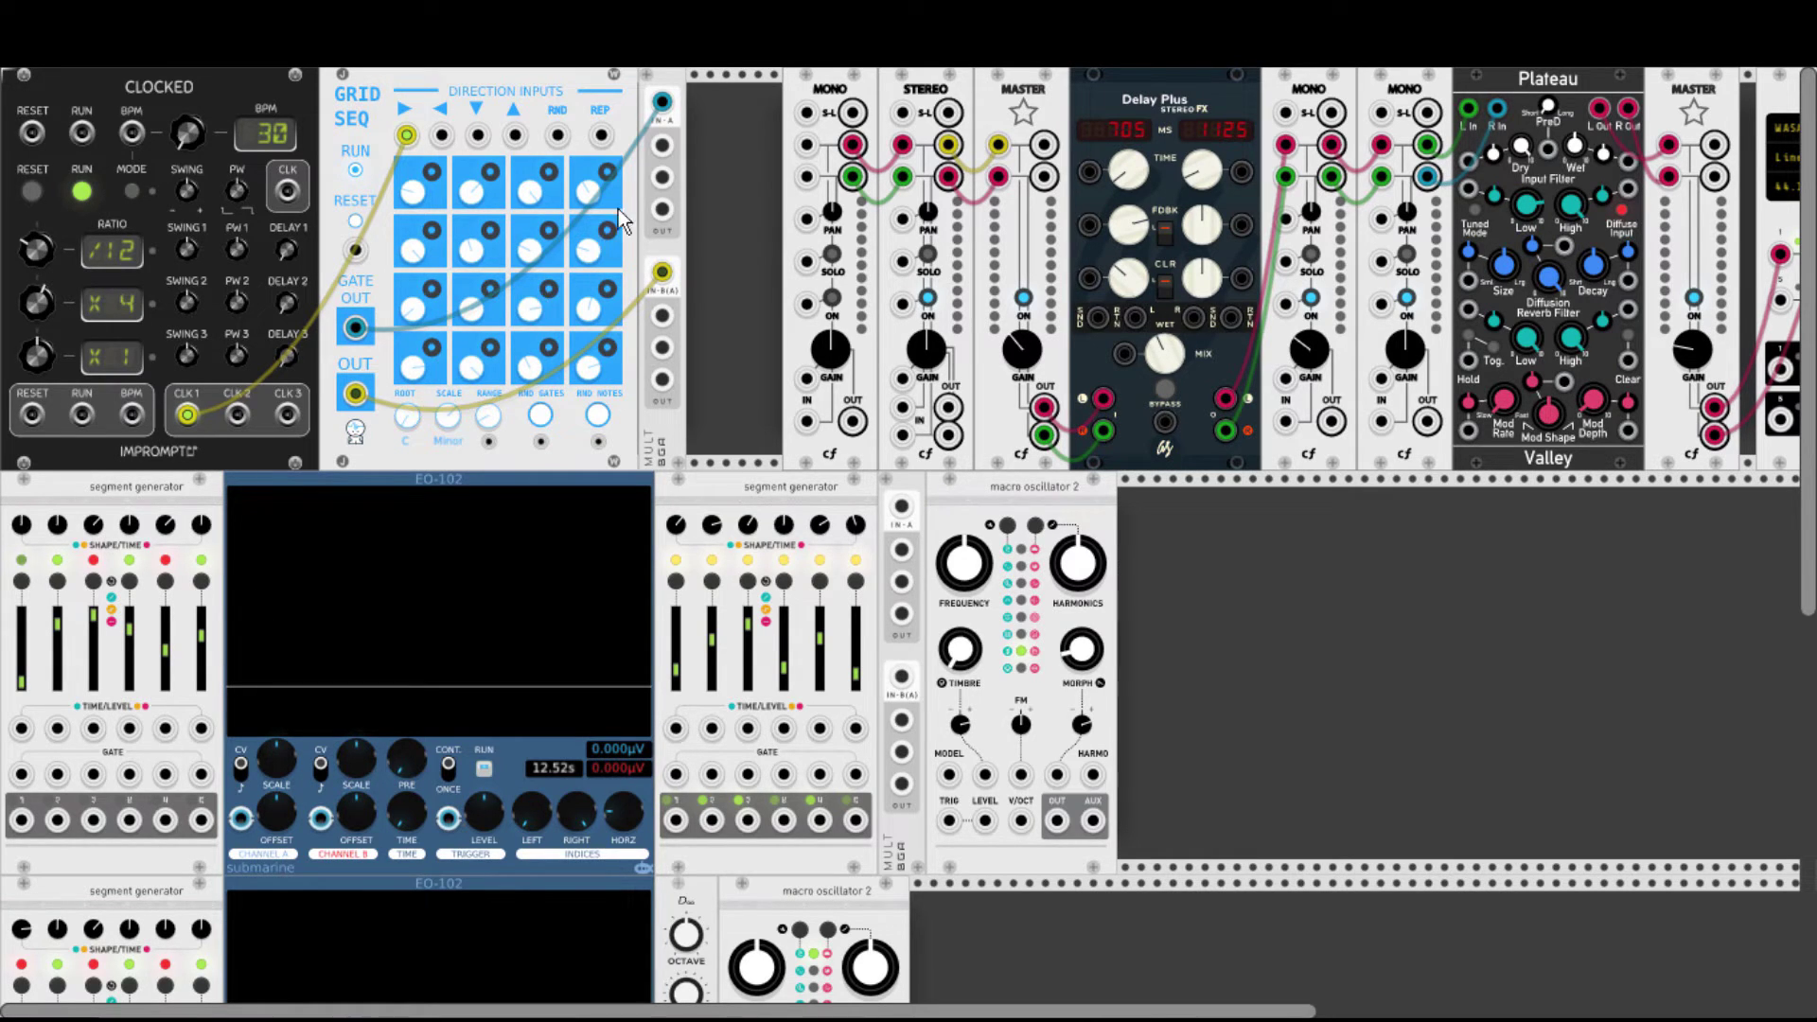
Patch the MULT gate into segment generator GATE 1 and its output 2 into EO-102 channel B.
left_click_drag(660, 149, 60, 777)
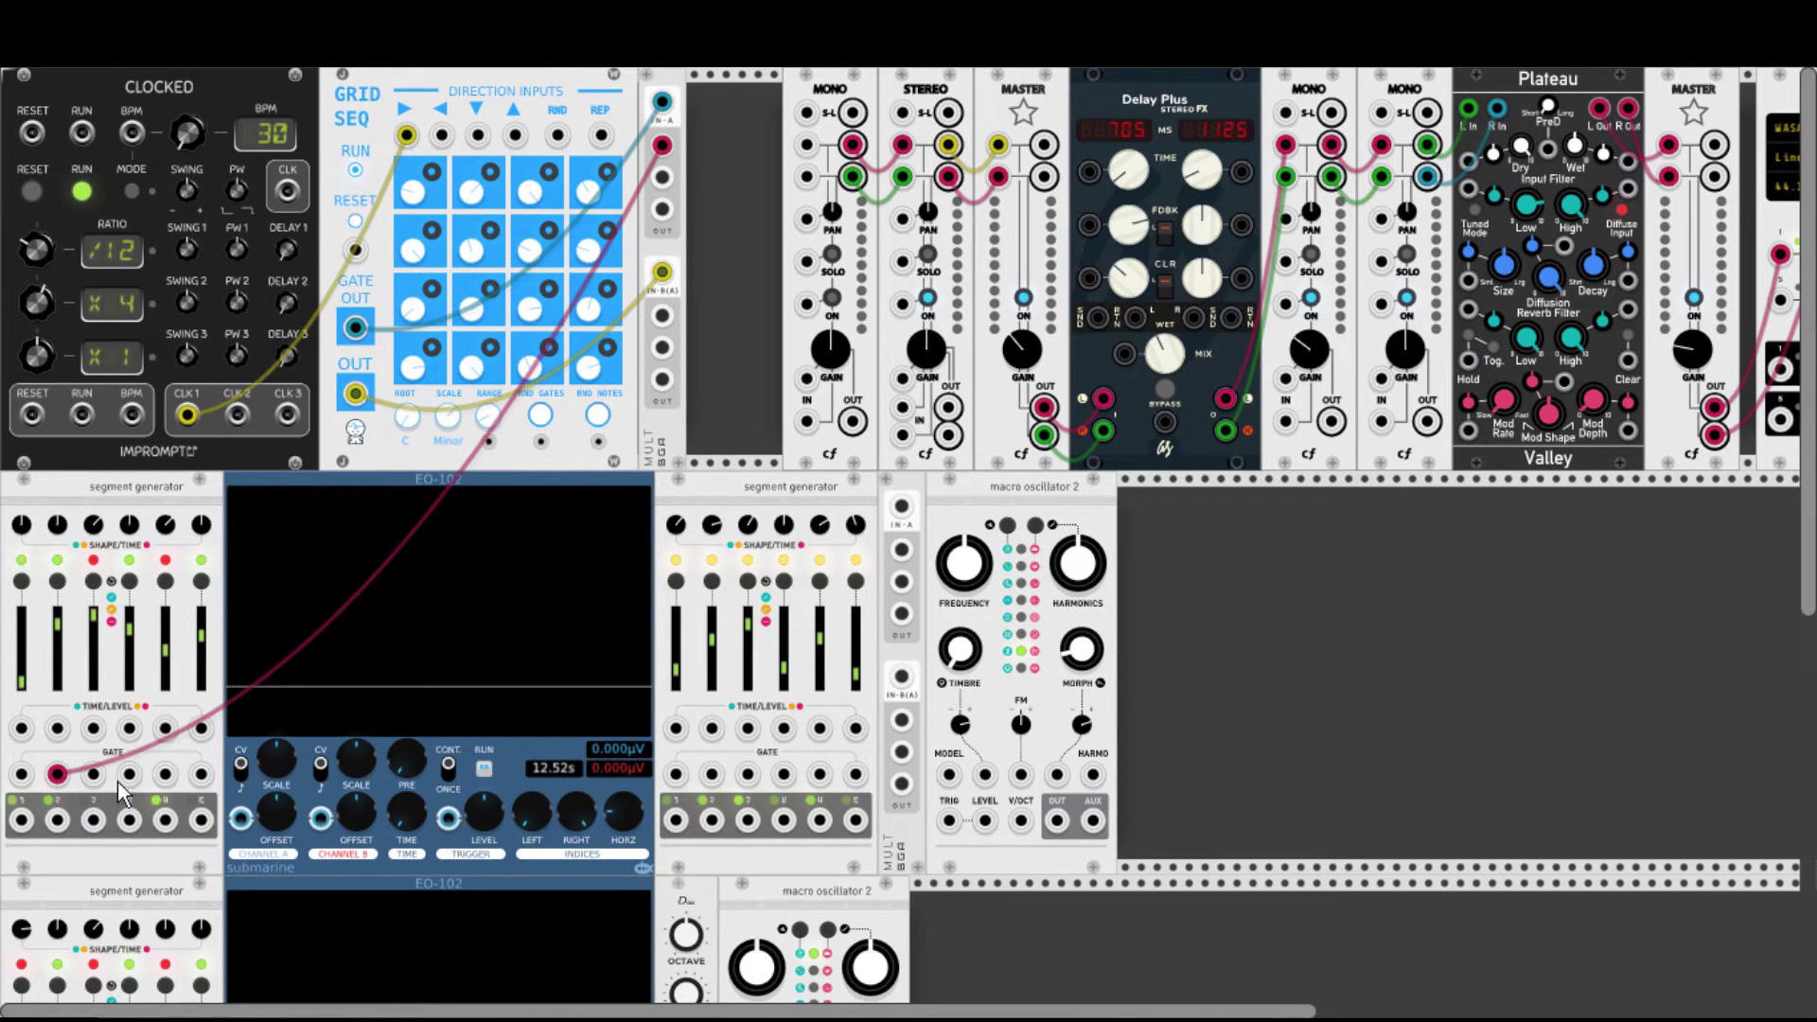
left_click_drag(58, 820, 318, 807)
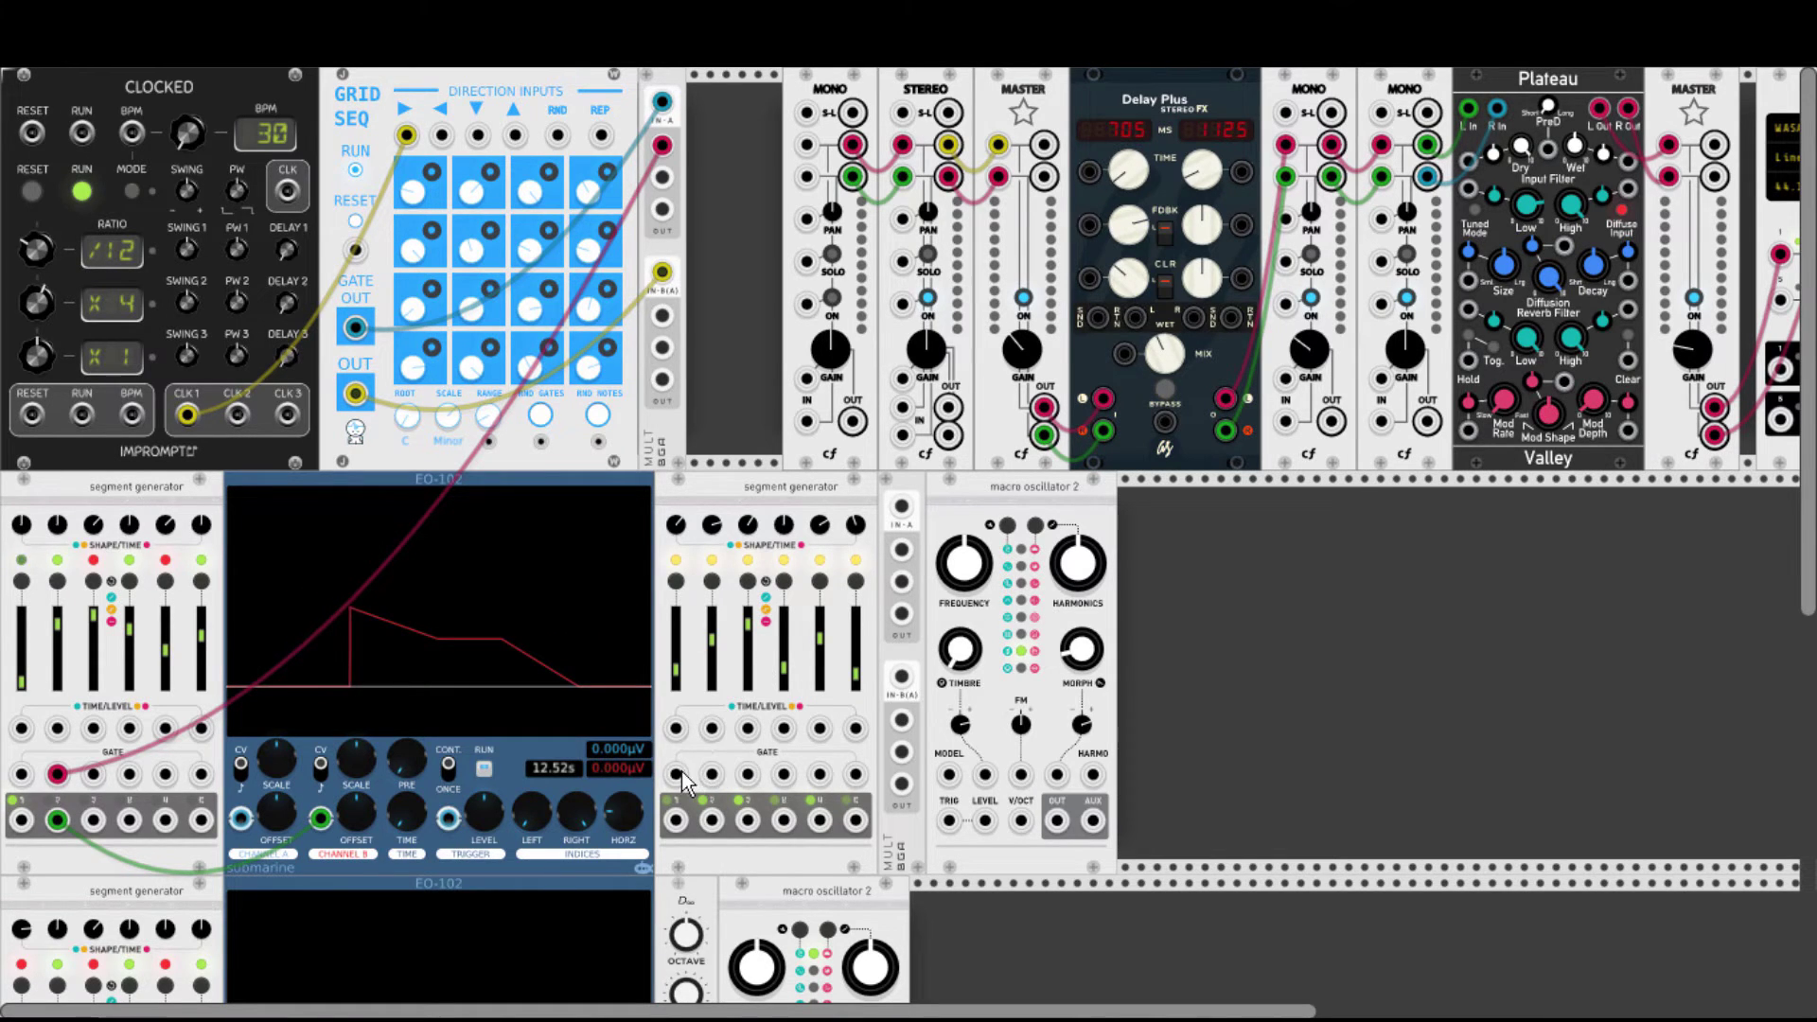
Gate the right segment generator from the sequencer and the left from Clocked, routing their first outputs onward.
left_click_drag(676, 774, 663, 177)
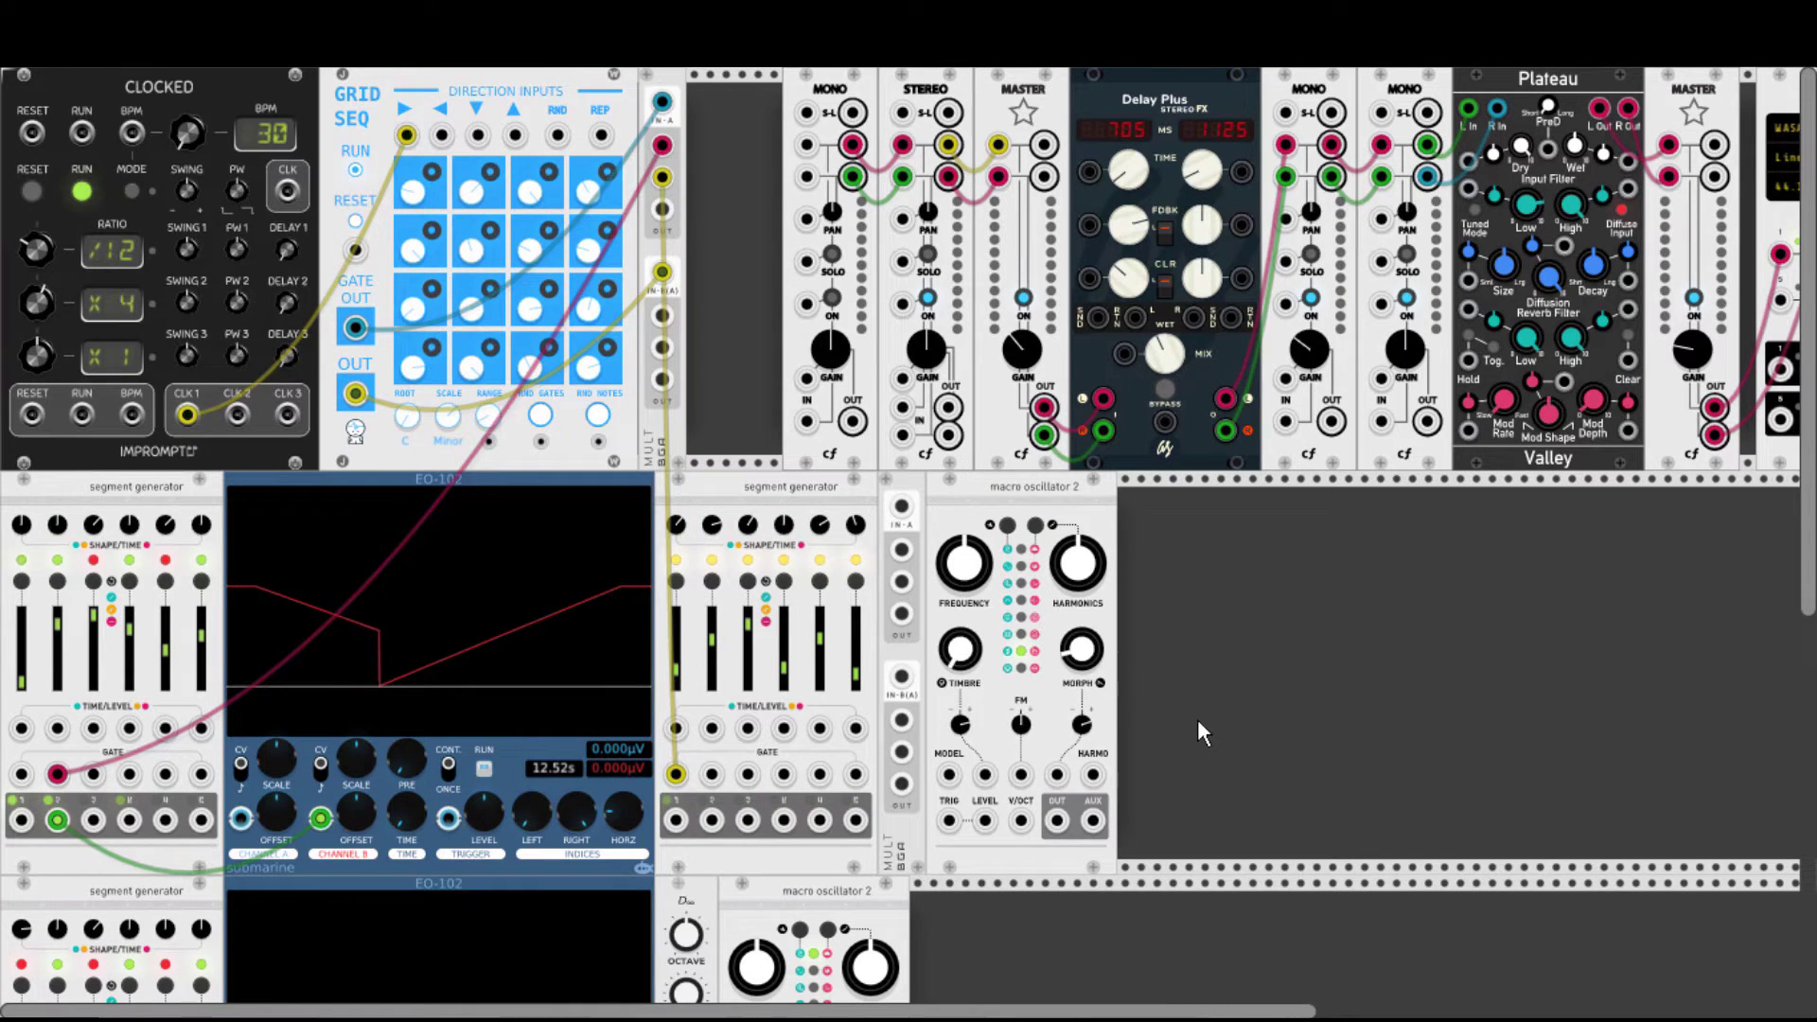
mouse_move(676, 819)
left_mouse_down()
mouse_move(865, 521)
mouse_move(902, 506)
mouse_move(984, 774)
left_mouse_up()
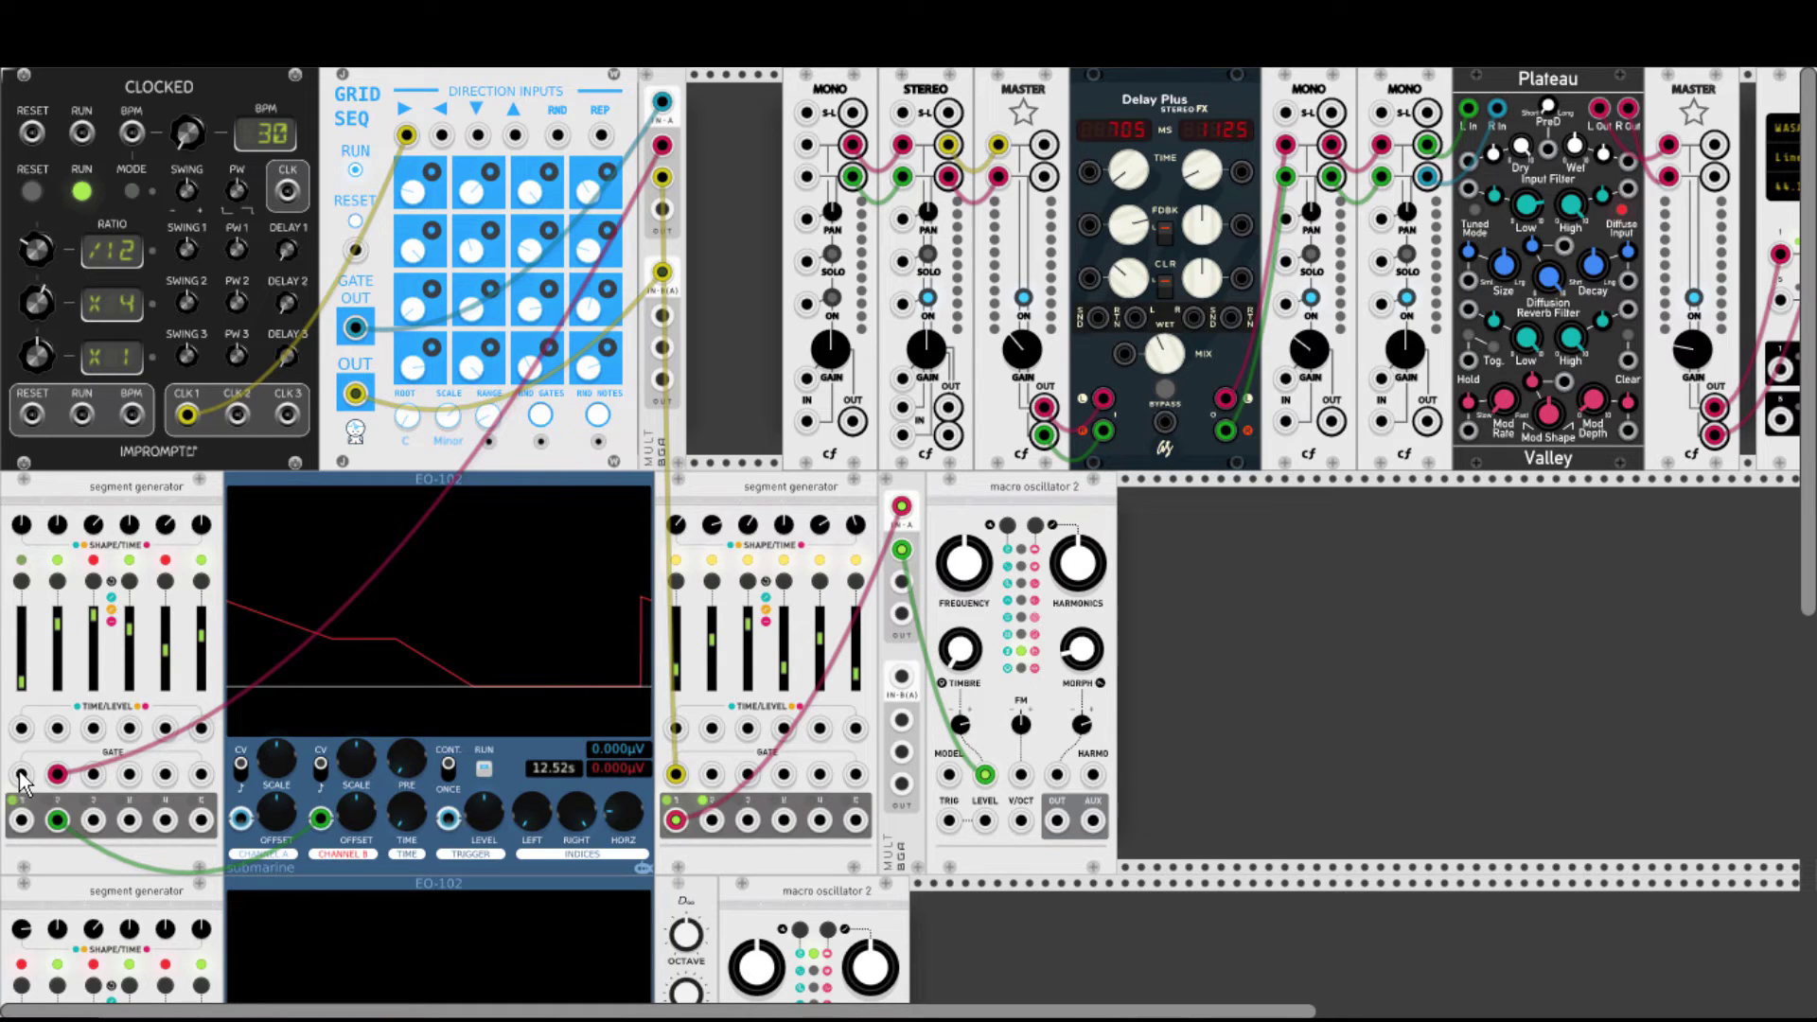
left_click_drag(21, 775, 287, 192)
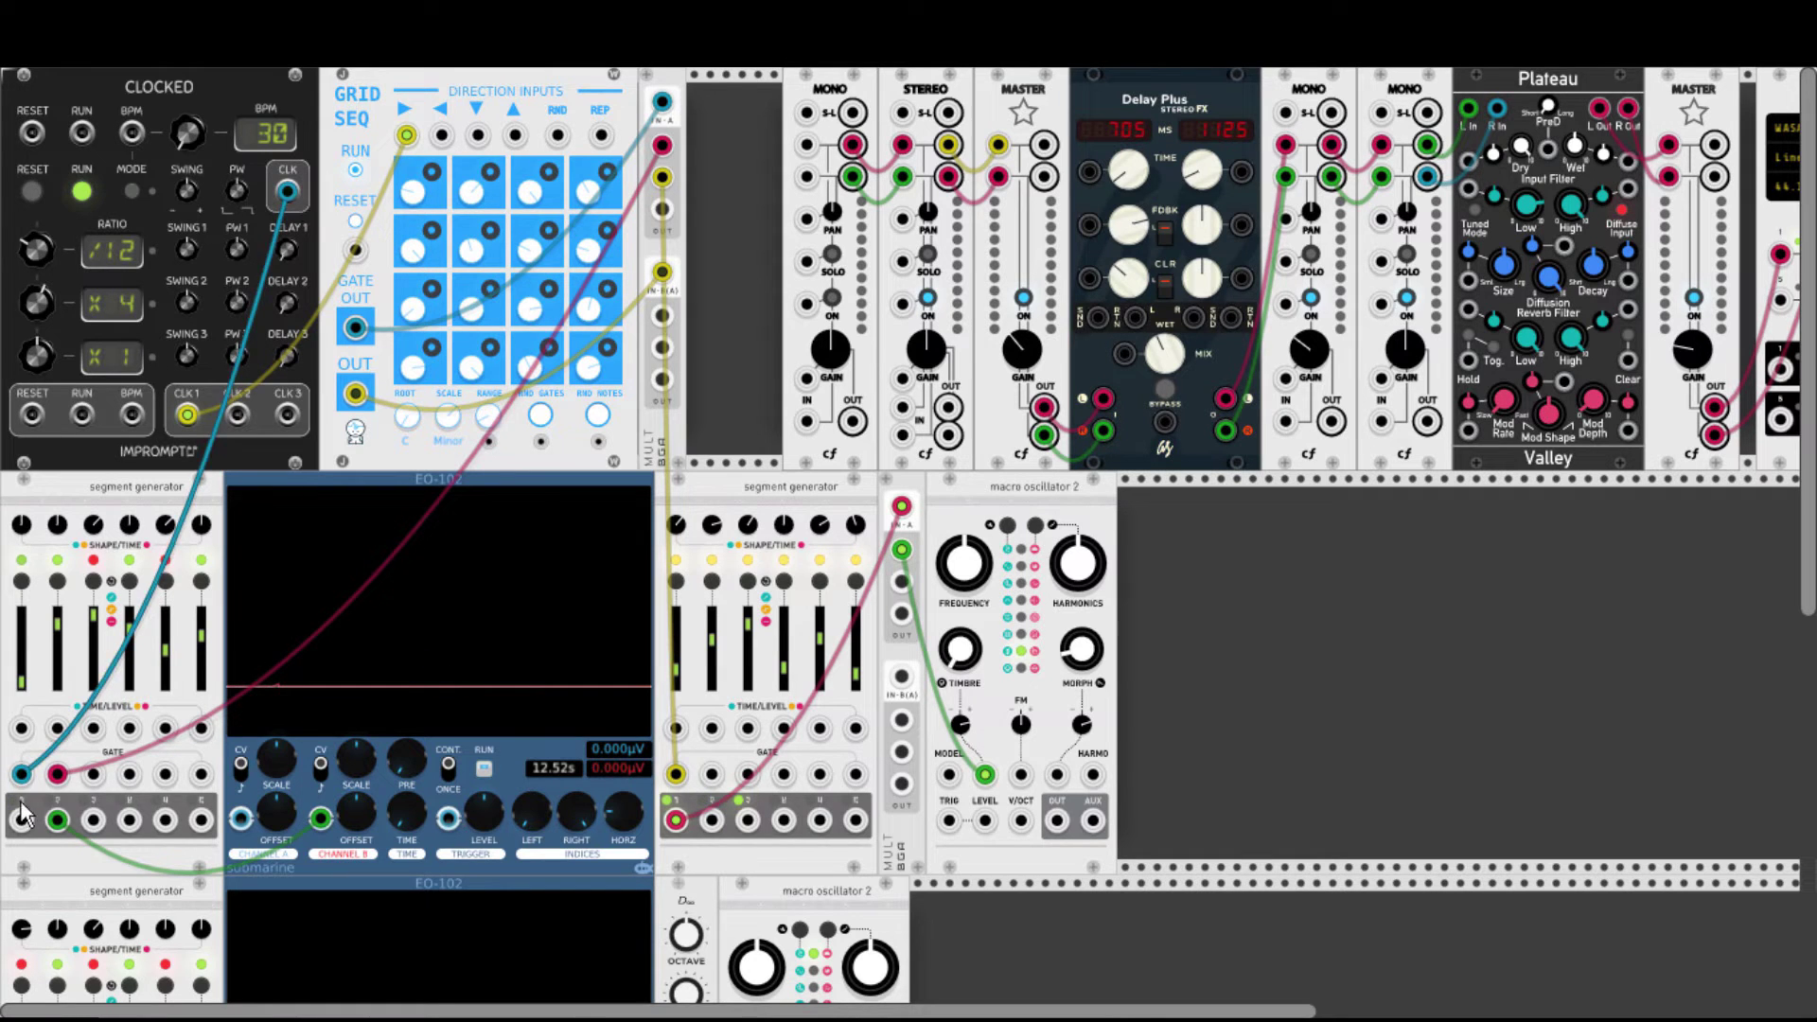
left_click_drag(21, 820, 1057, 774)
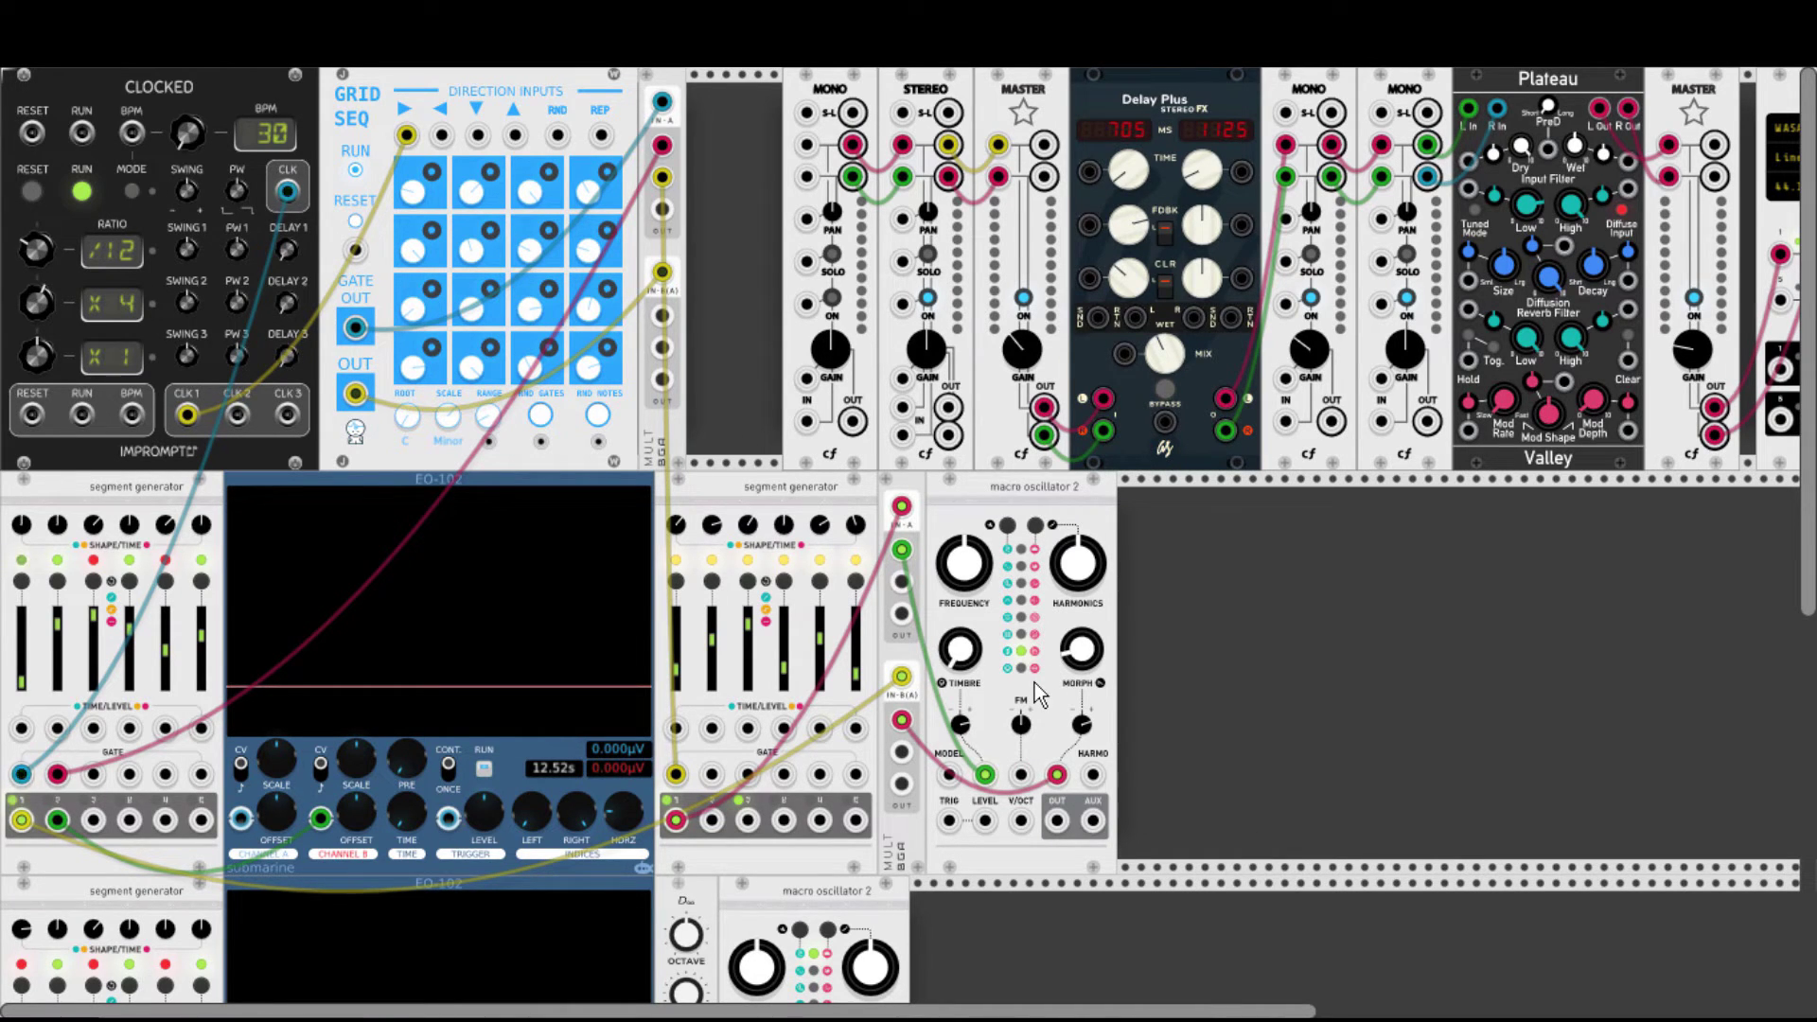
Patch MULT pitch to the macro oscillator's V/OCT, an envelope to LEVEL, and OUT to a mixer input.
left_click_drag(662, 315, 1021, 819)
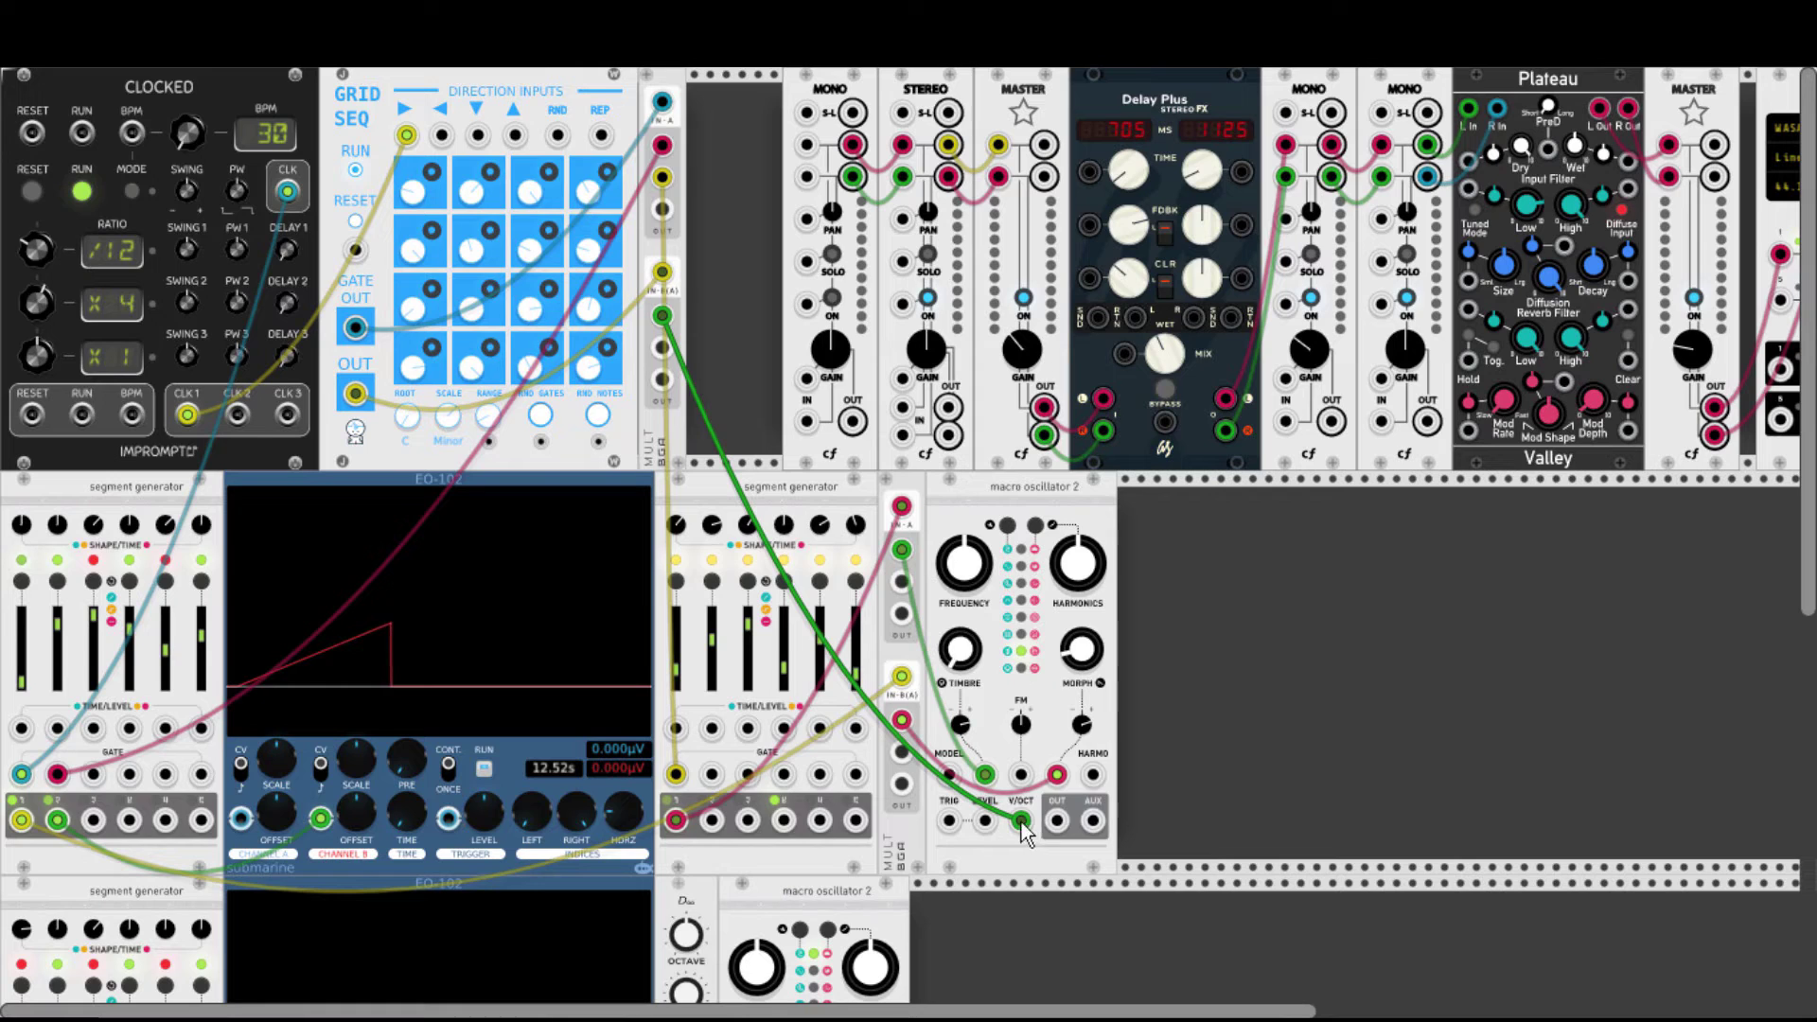
left_click_drag(985, 821, 59, 819)
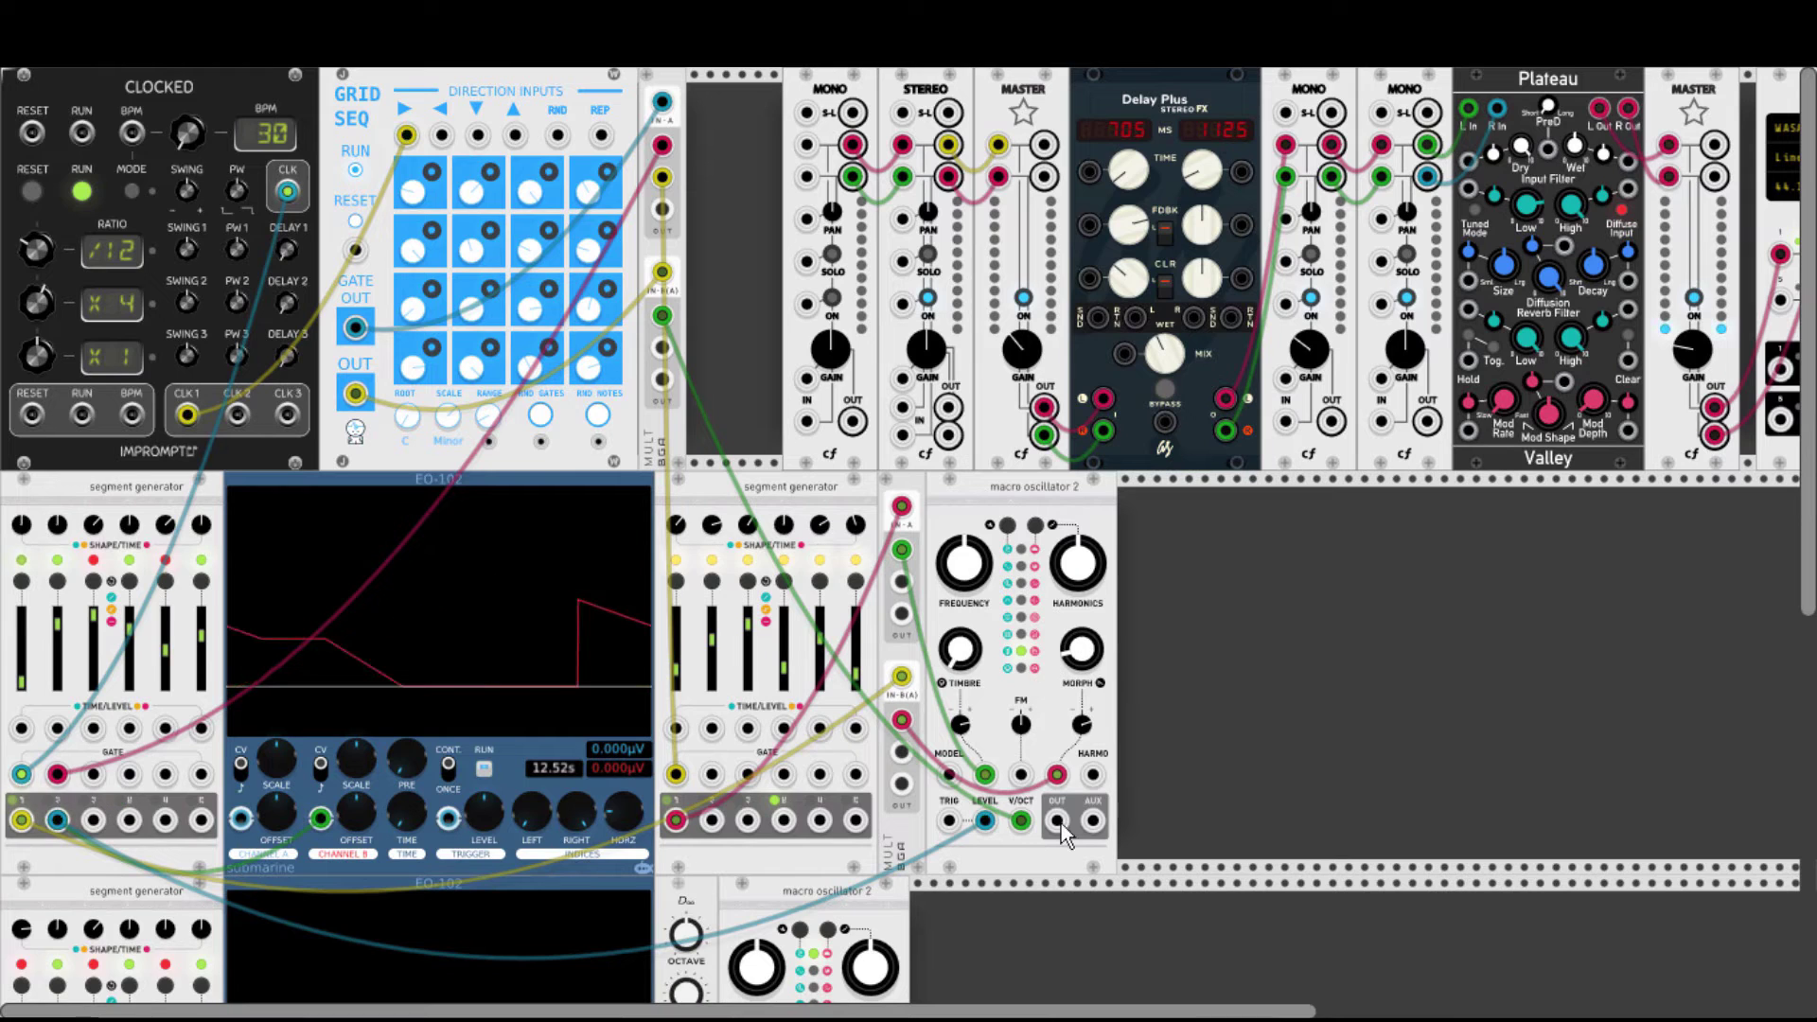
mouse_move(1057, 821)
left_mouse_down()
mouse_move(945, 469)
mouse_move(902, 407)
mouse_move(1103, 846)
left_mouse_up()
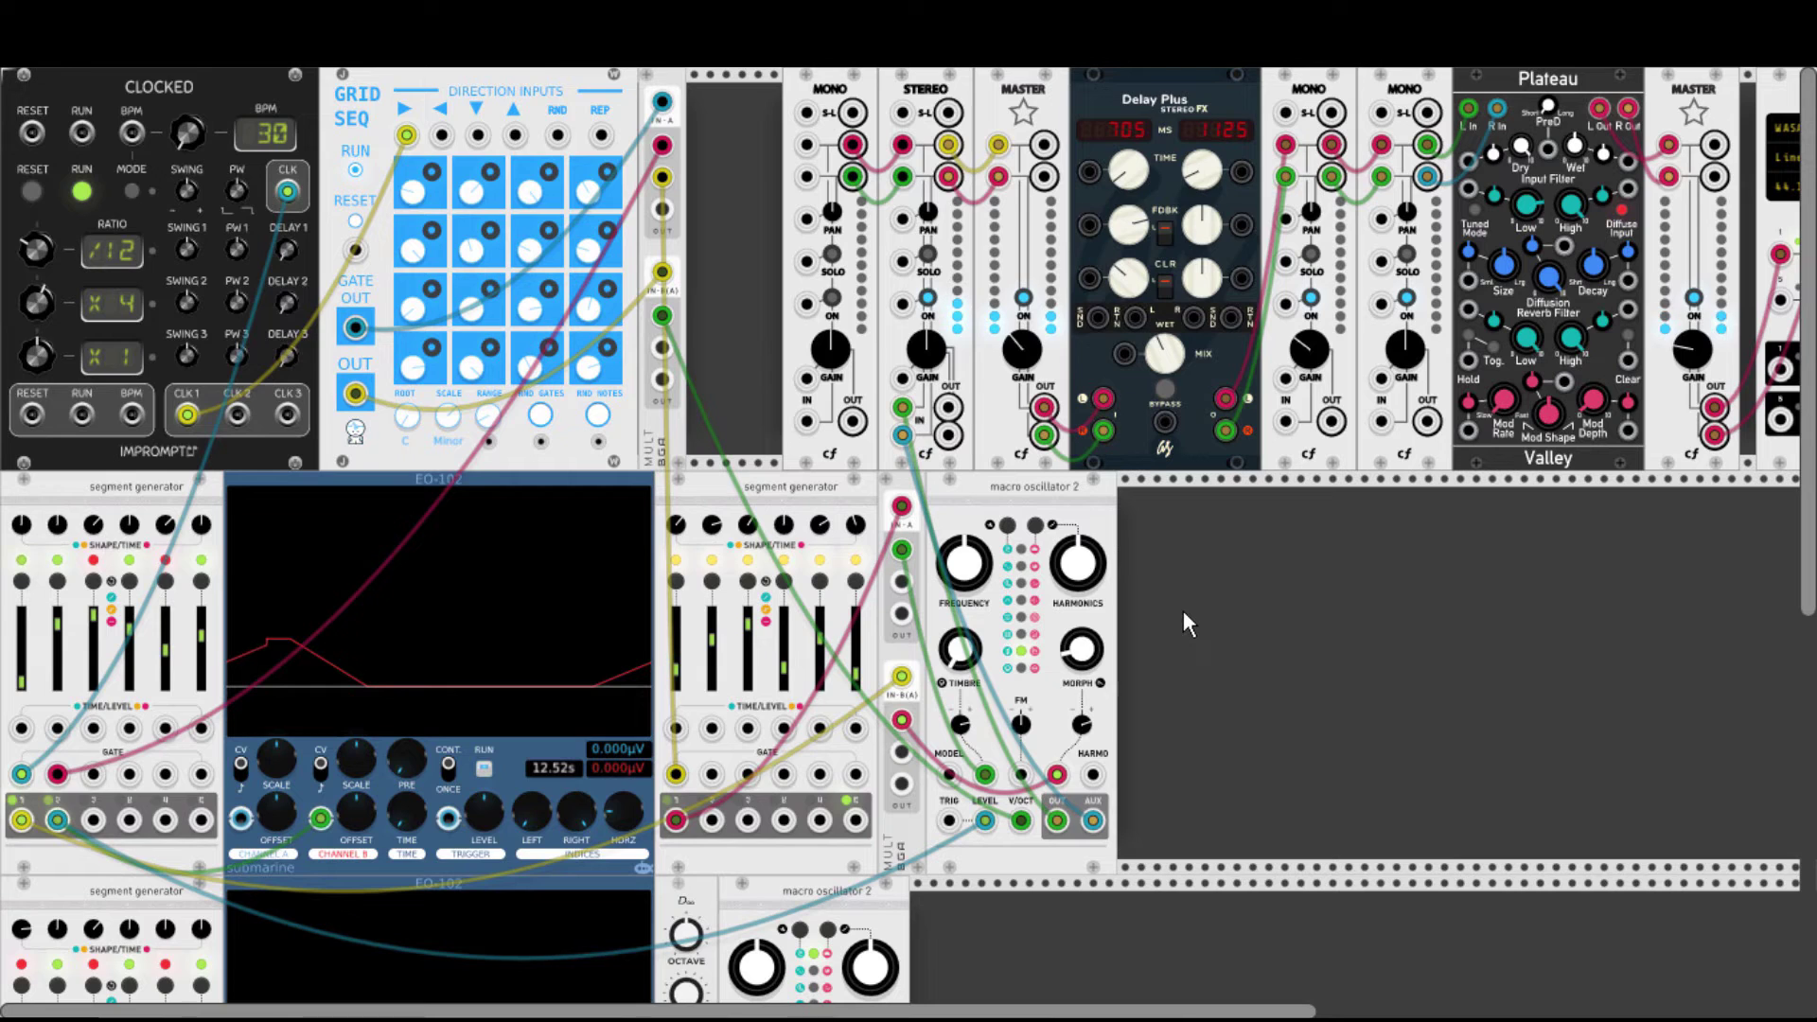
scroll(1184, 610, "down", 5)
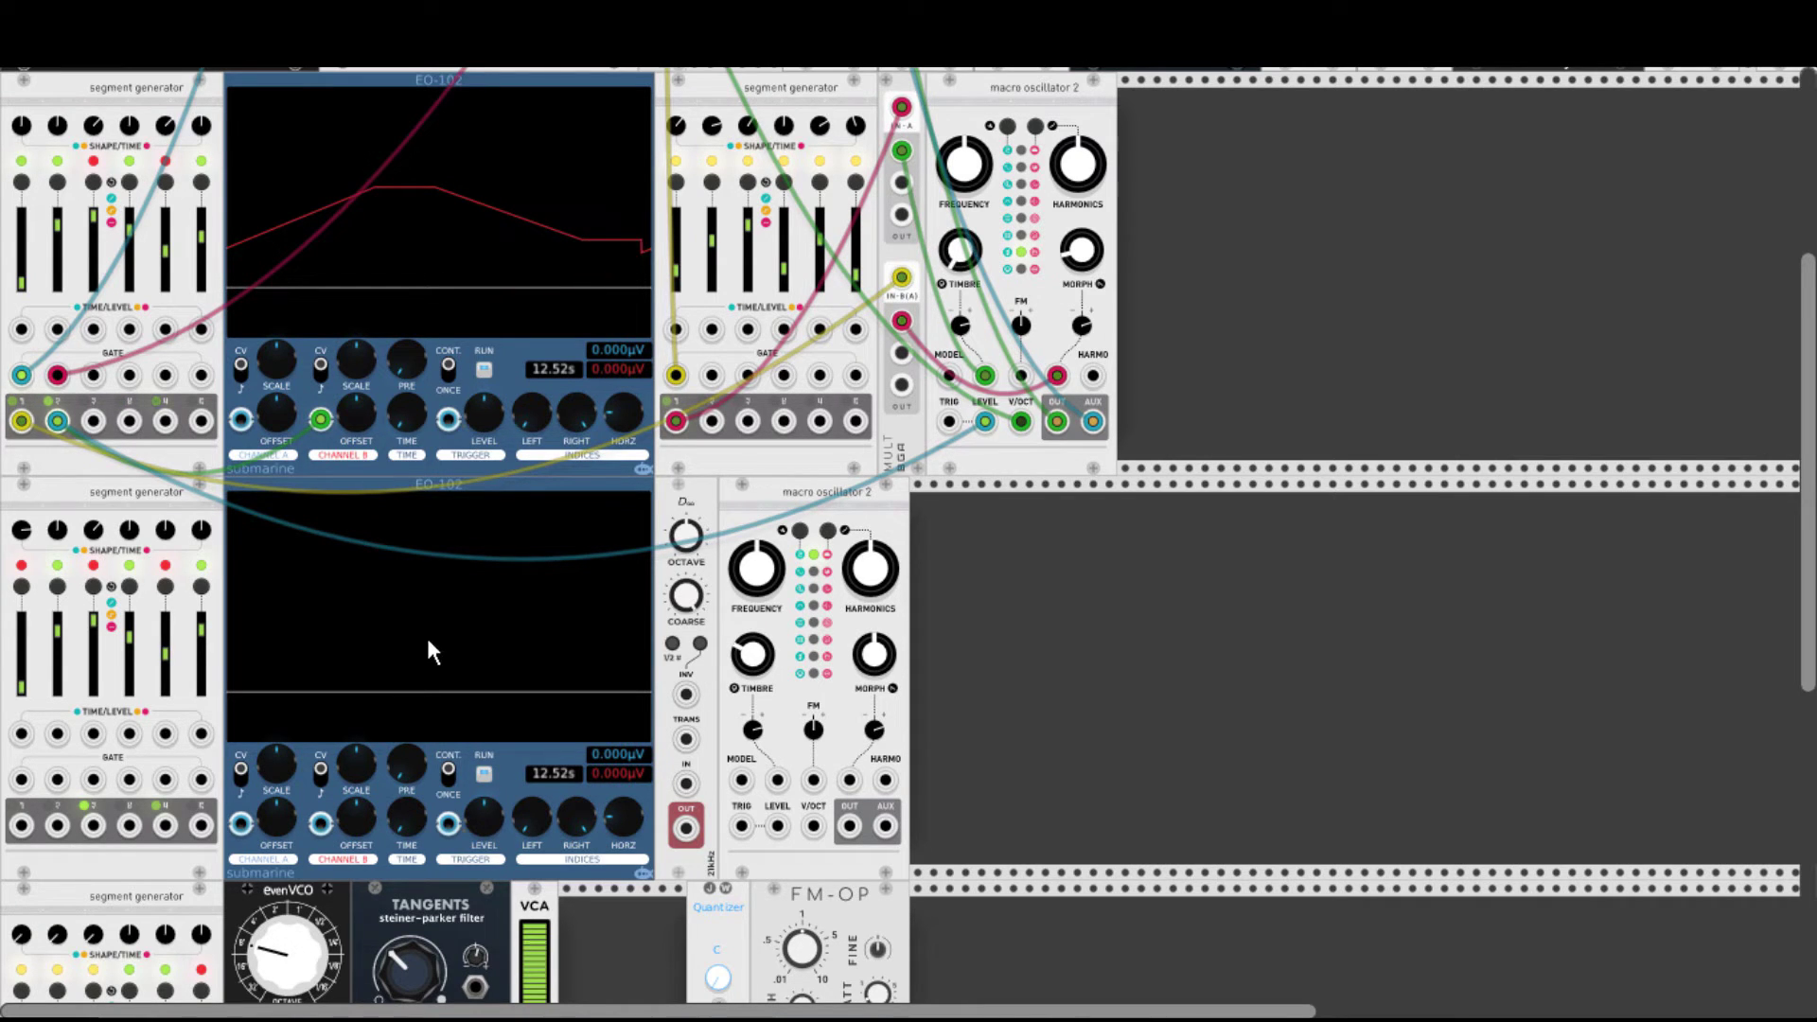
scroll(428, 651, "up", 4)
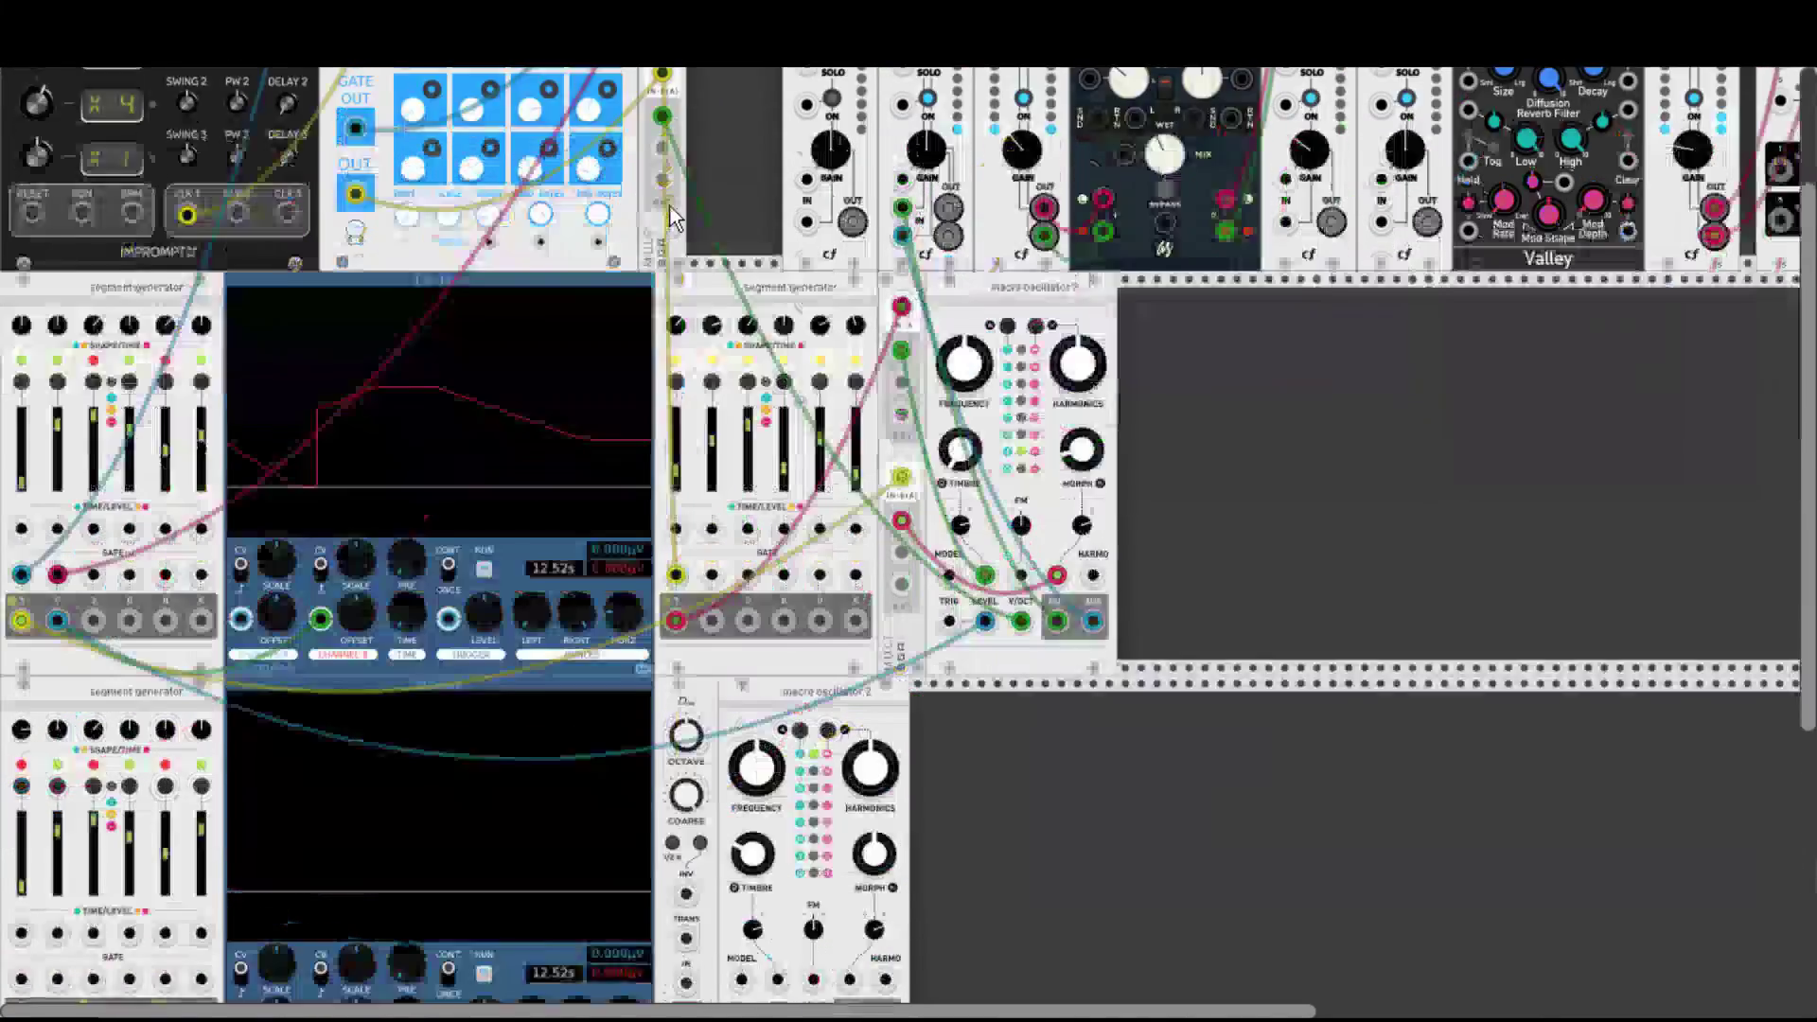
Patch the lower segment generator's output to the second EO-102 scope.
scroll(670, 206, "down", 8)
left_click_drag(670, 206, 22, 580)
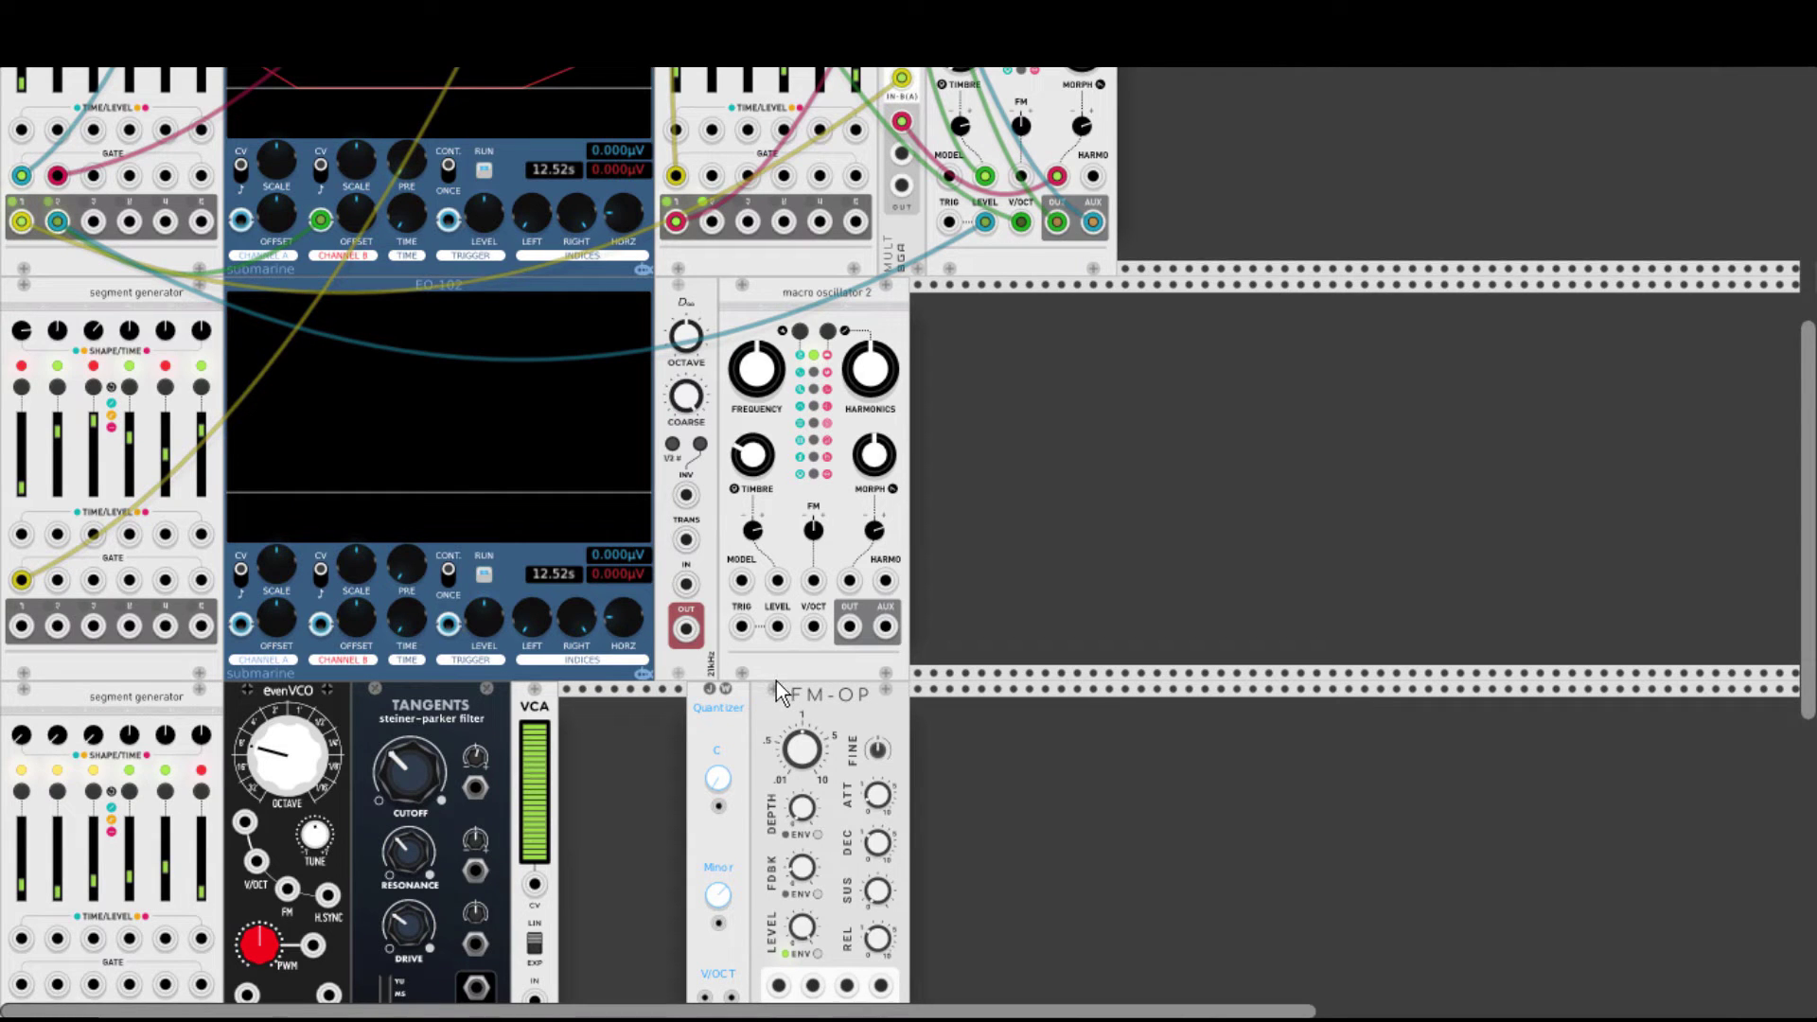
left_click_drag(321, 622, 21, 626)
Patch a segment-generator envelope to the lower macro oscillator's LEVEL and Dₓ OUT to its V/OCT.
scroll(1089, 536, "up", 3)
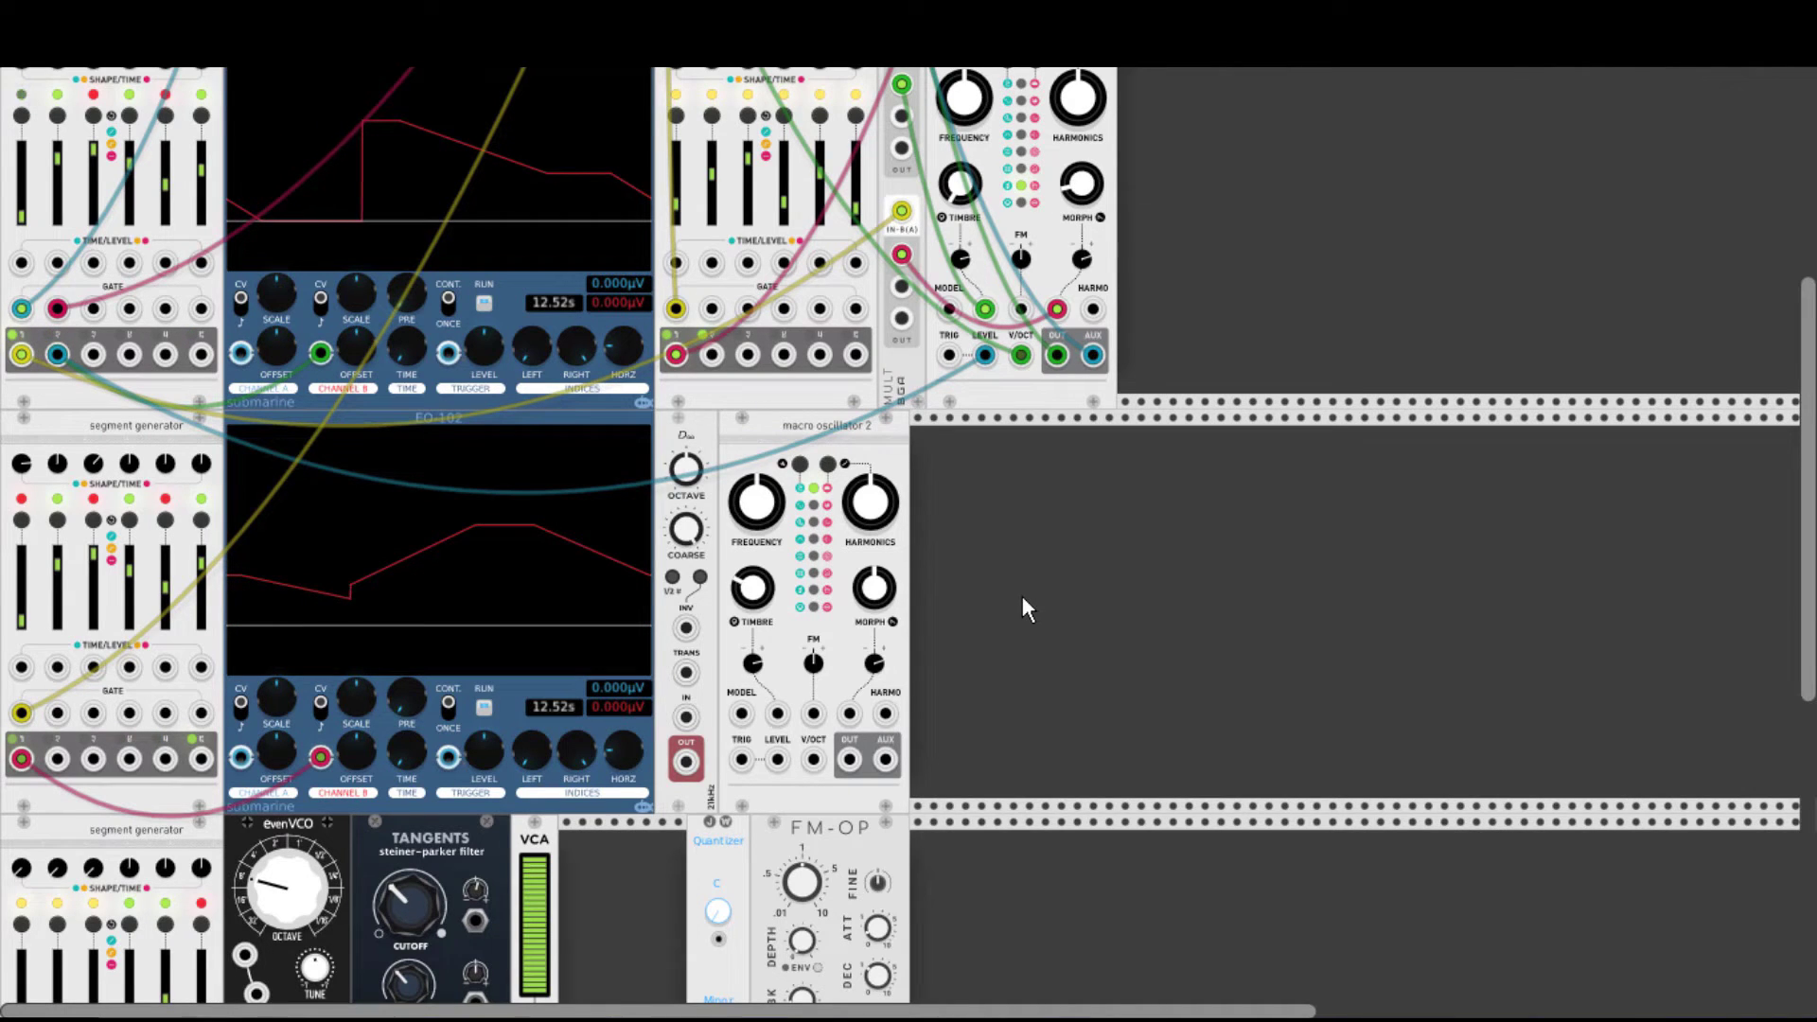
left_click_drag(777, 760, 21, 759)
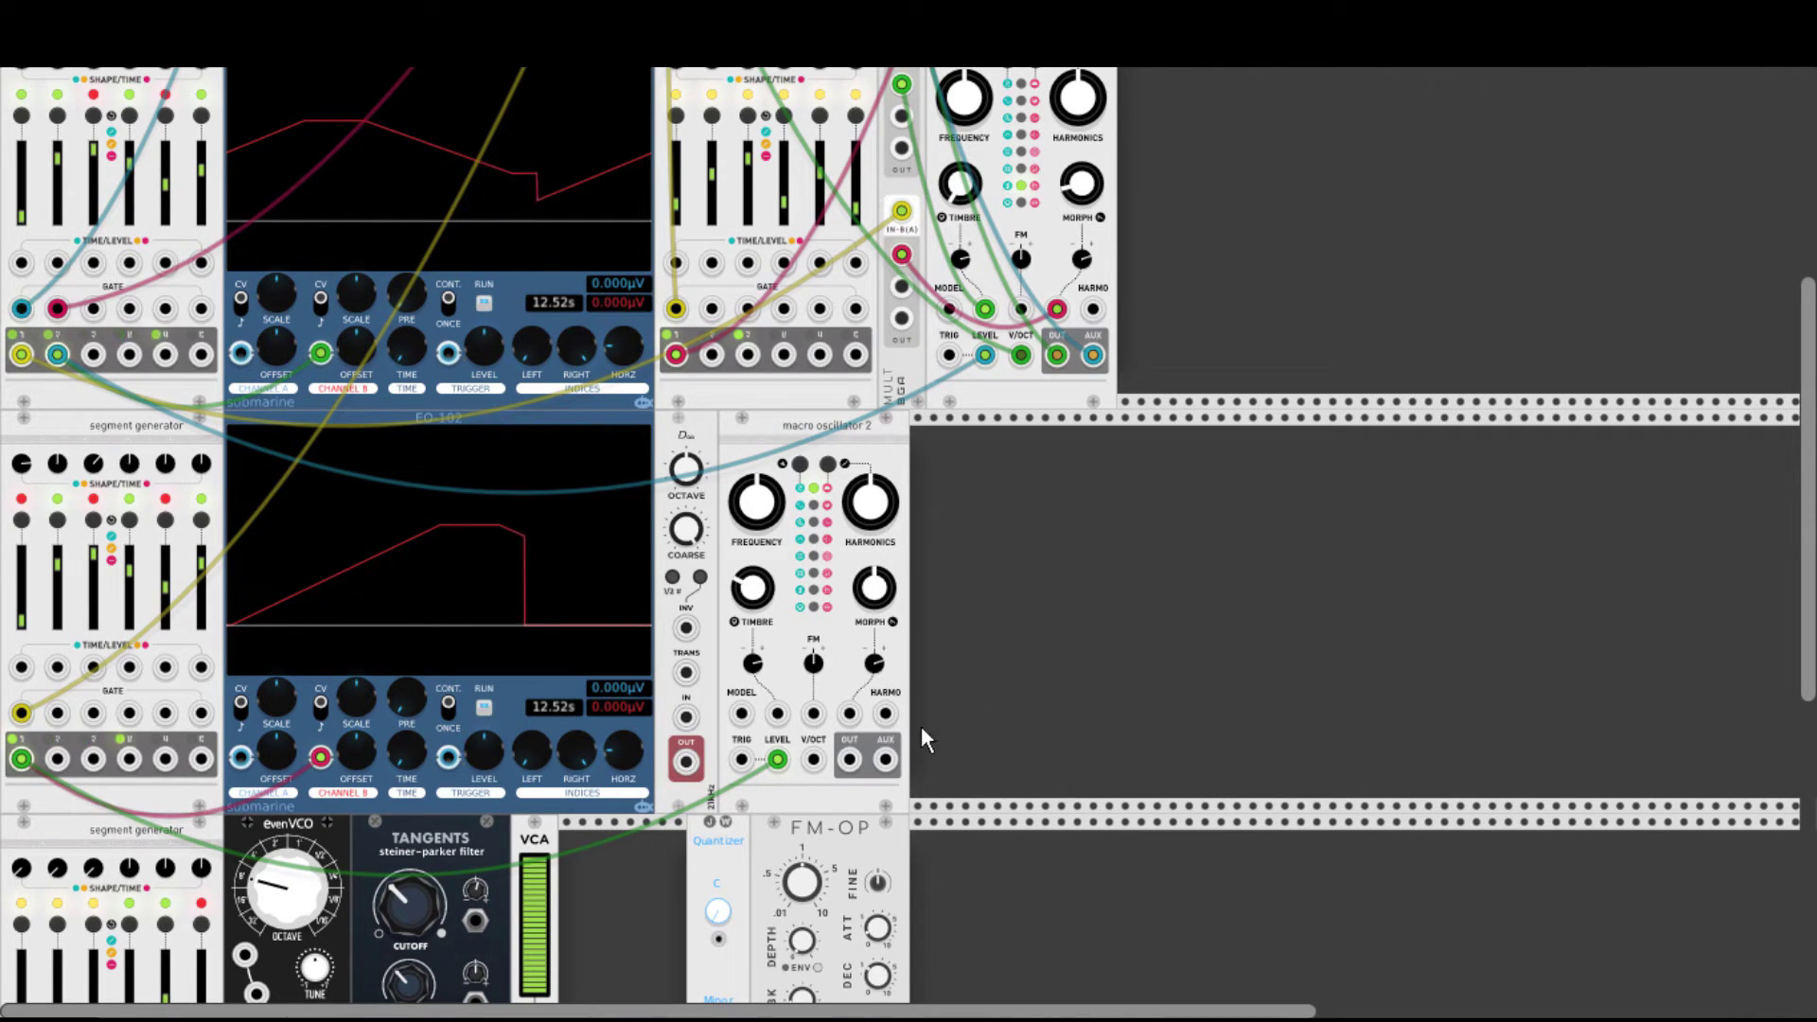
left_click_drag(813, 759, 669, 369)
Route the lower macro oscillator's output through the MULT to the MONO mixer channel.
scroll(682, 725, "up", 5)
scroll(667, 359, "down", 4)
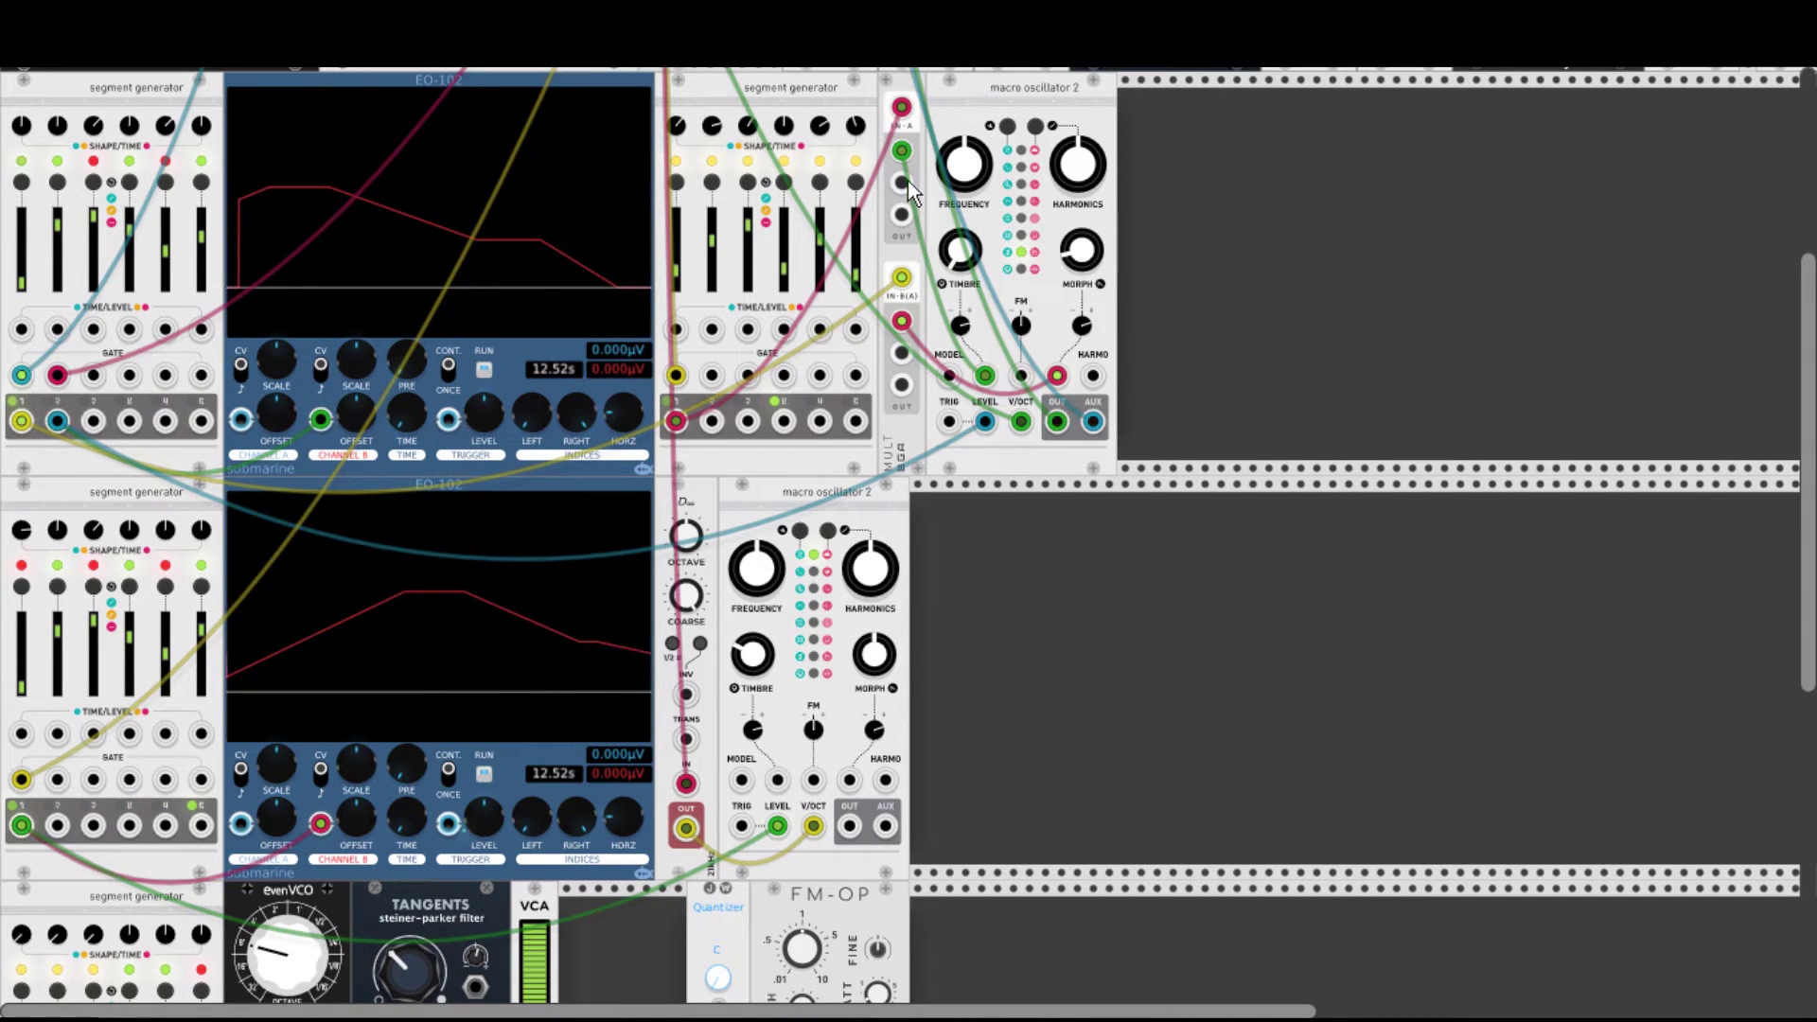
left_click_drag(904, 181, 778, 780)
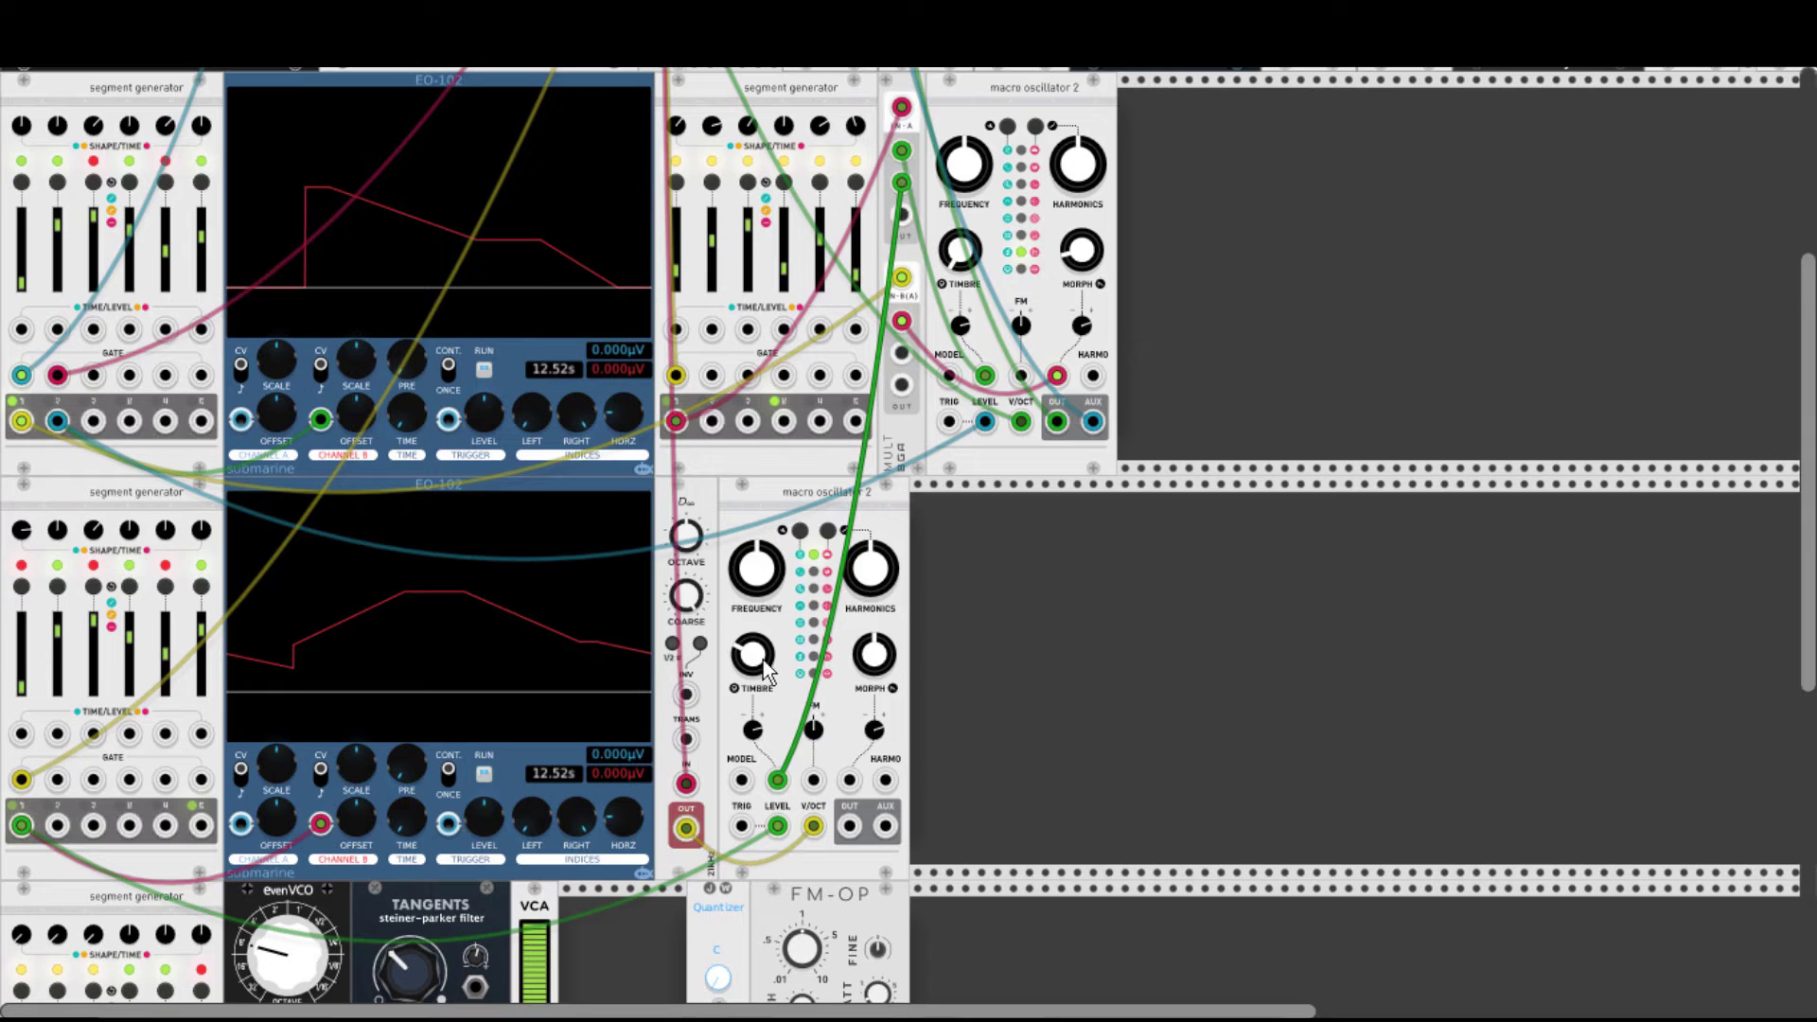
left_click_drag(901, 352, 852, 780)
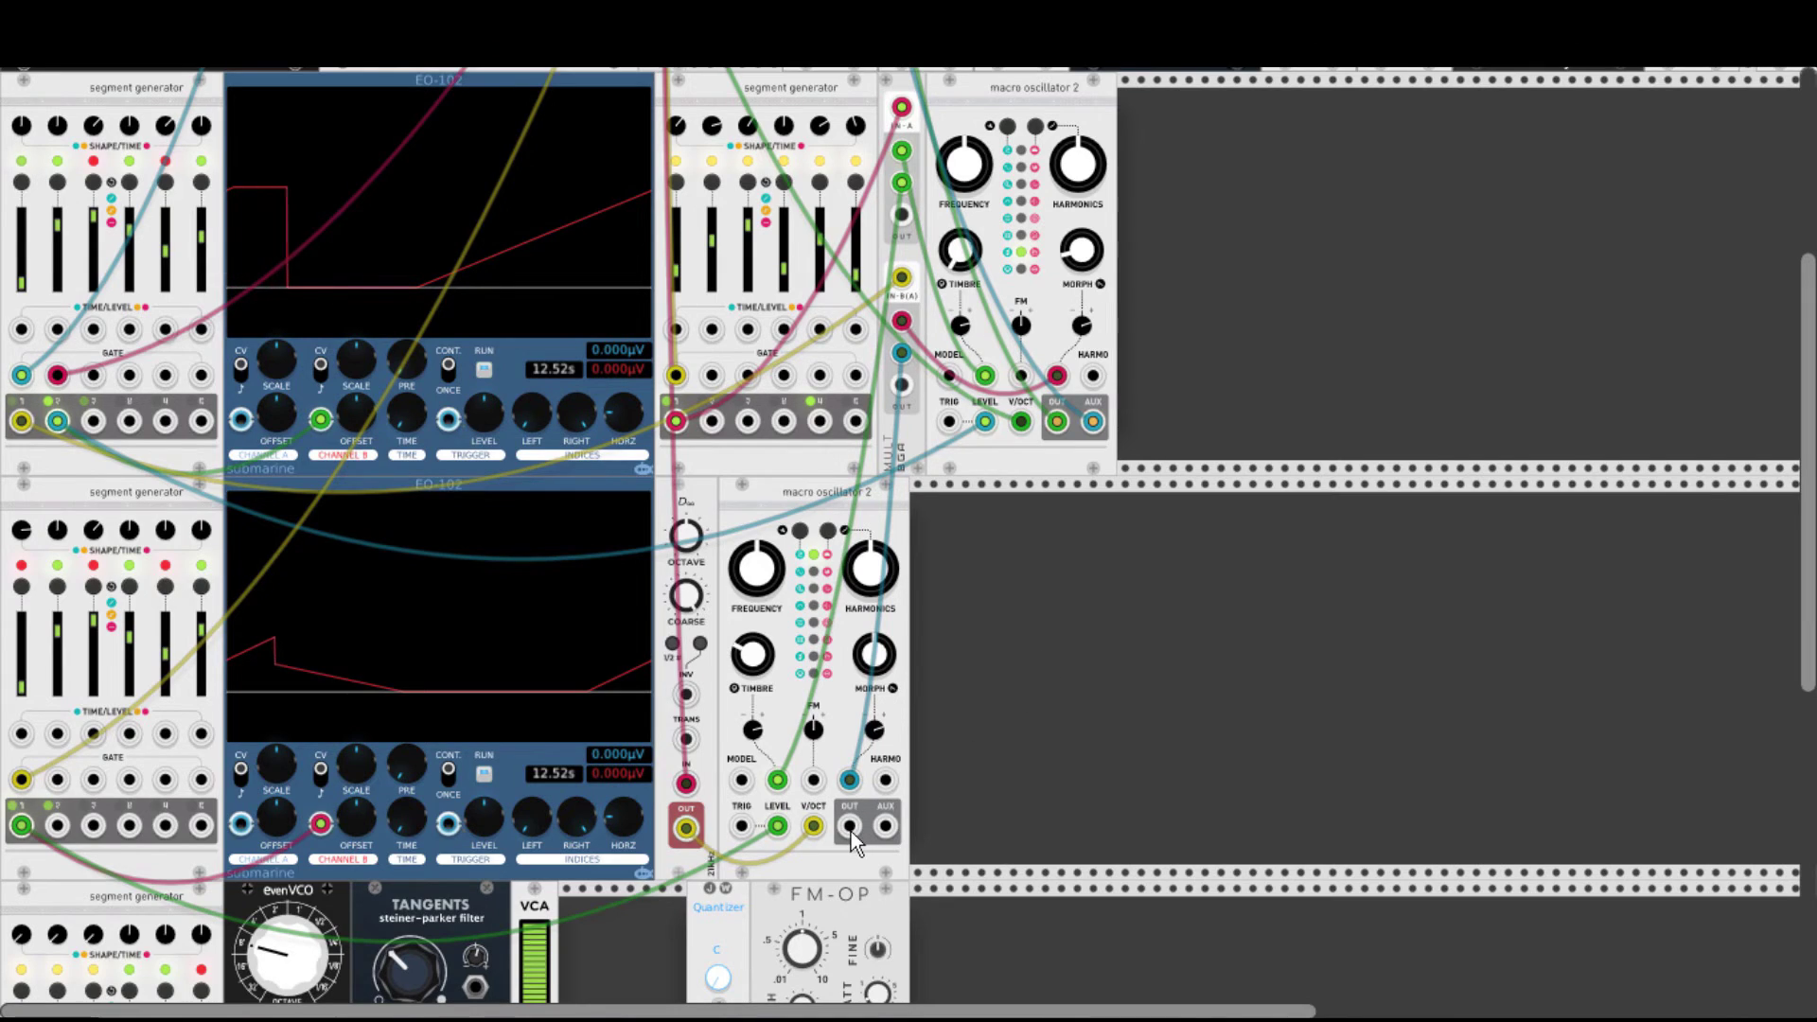
scroll(850, 831, "up", 5)
left_click_drag(850, 831, 808, 421)
scroll(748, 470, "down", 5)
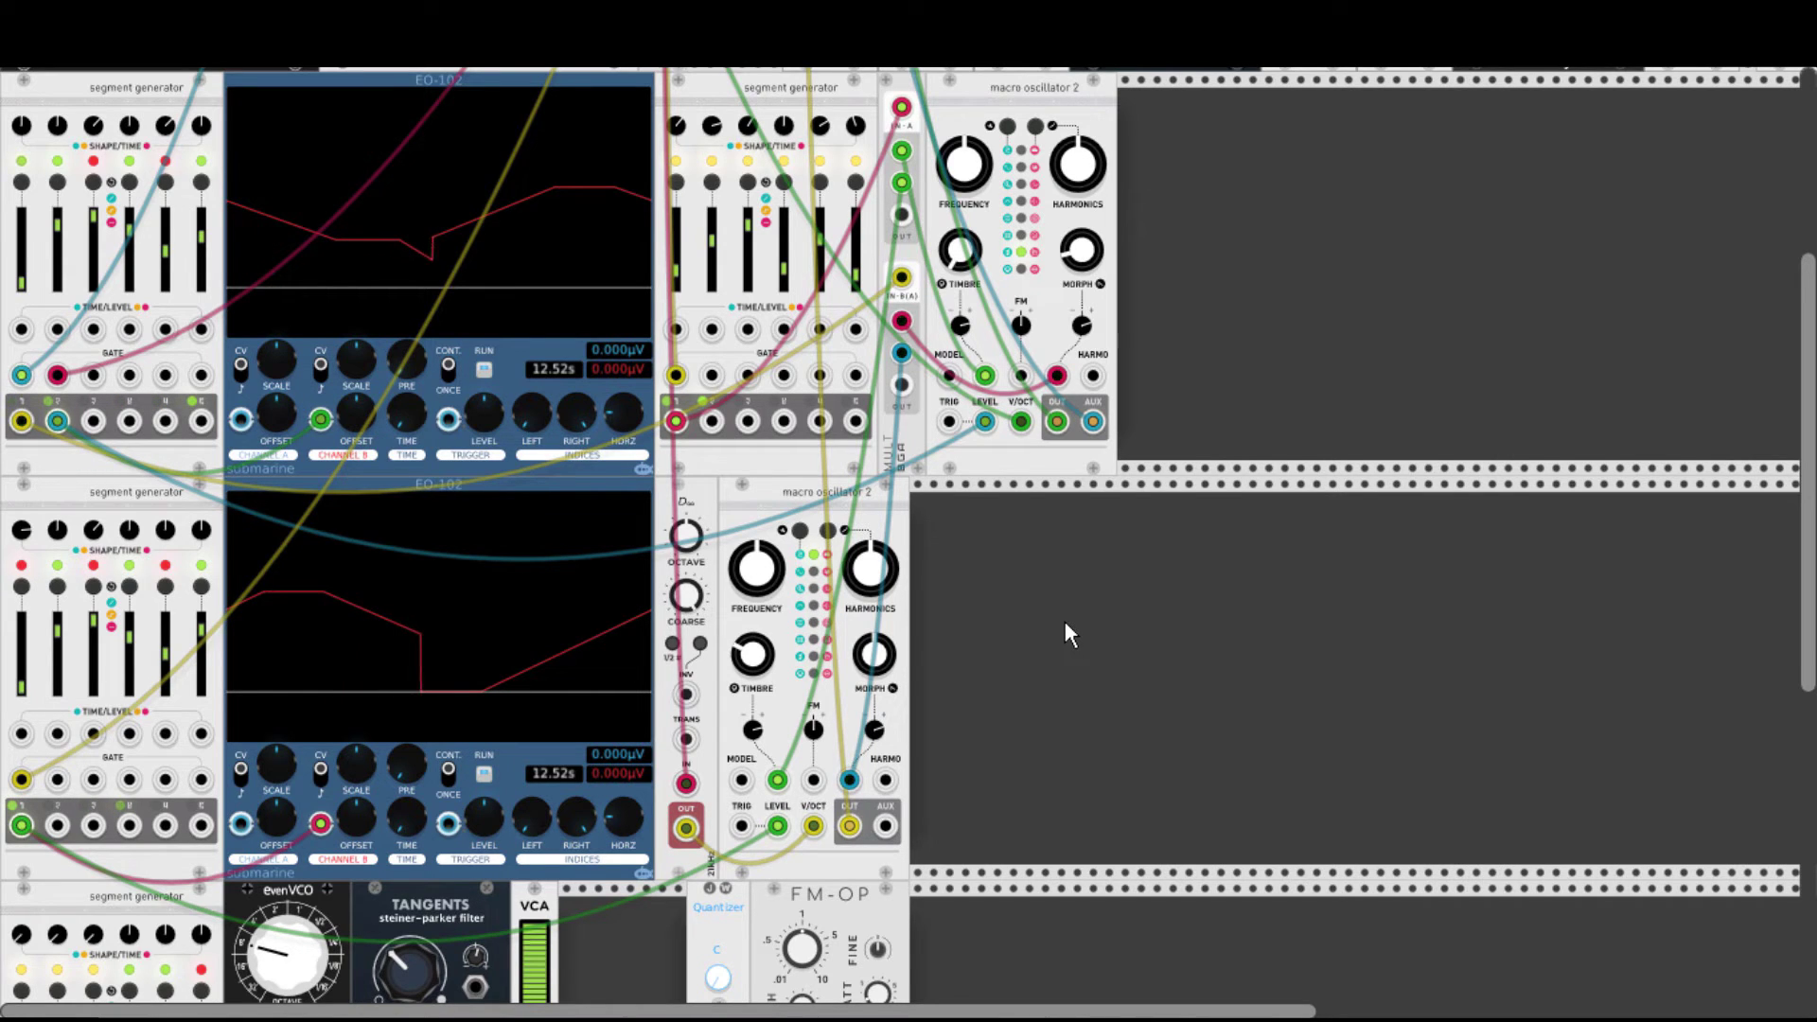
scroll(1065, 621, "down", 5)
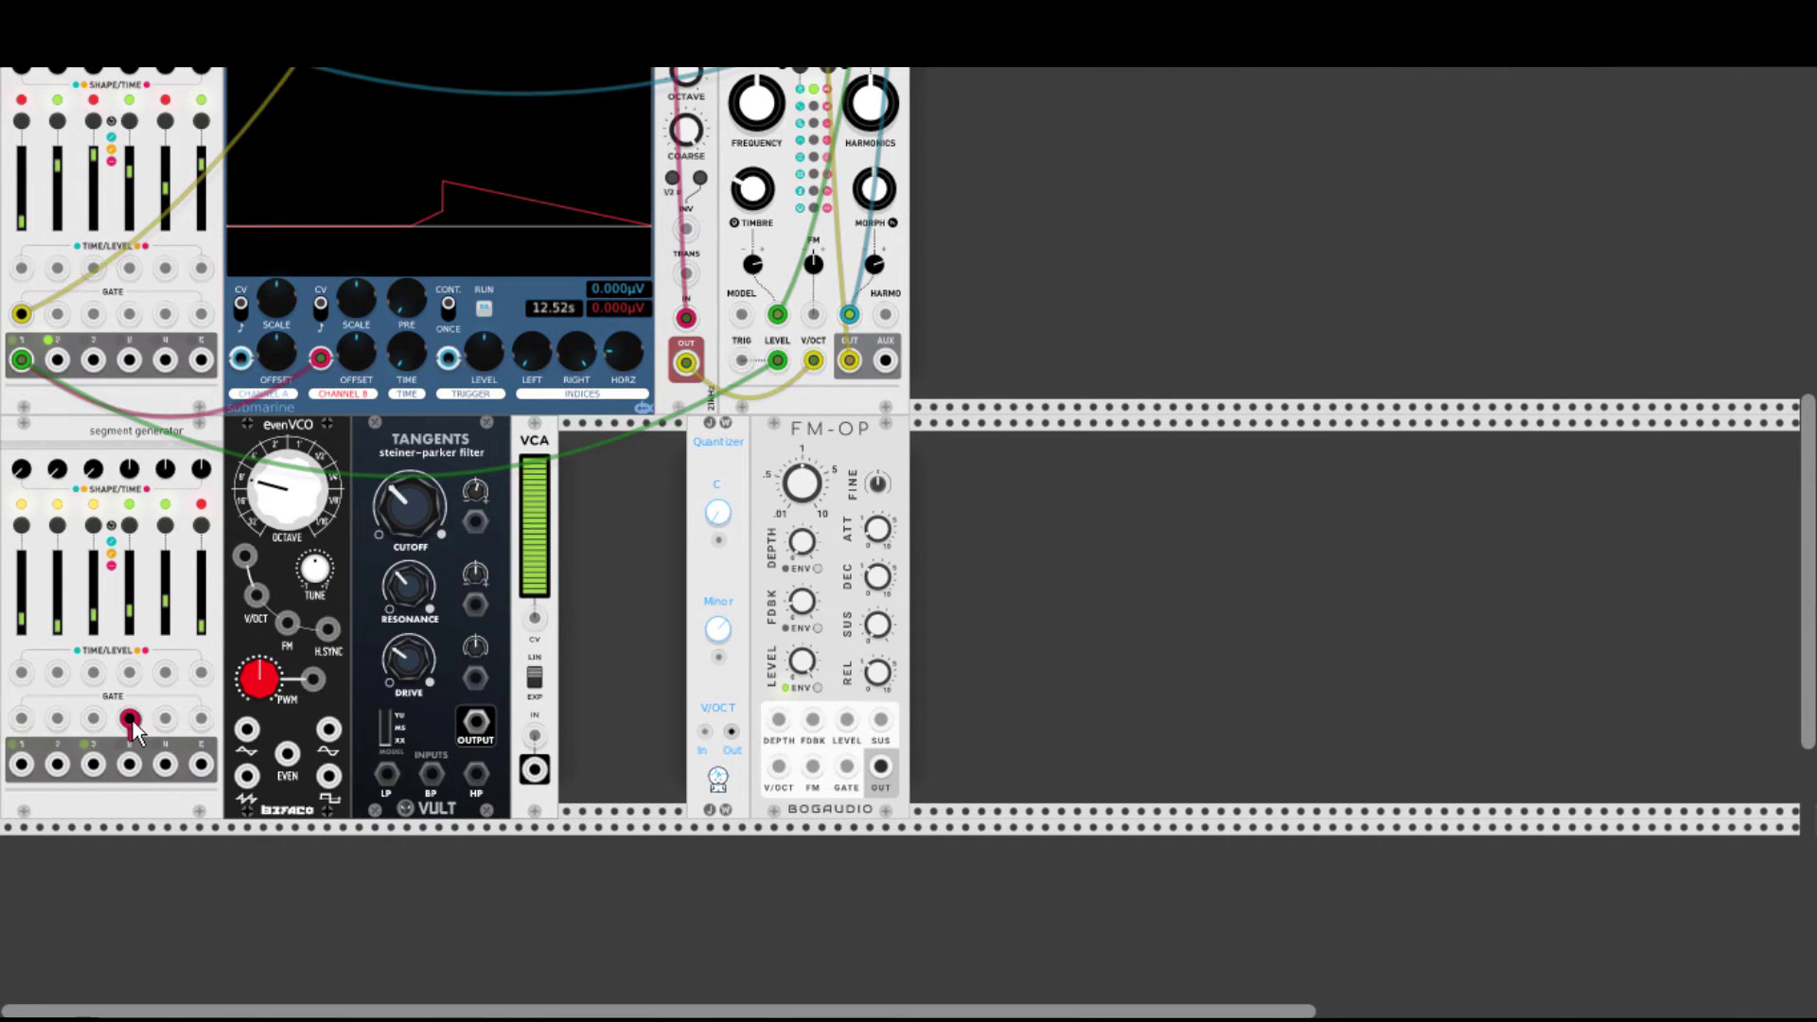
Patch segment generator output 4 to the VCA CV and the Tangents cutoff CV.
scroll(133, 722, "up", 10)
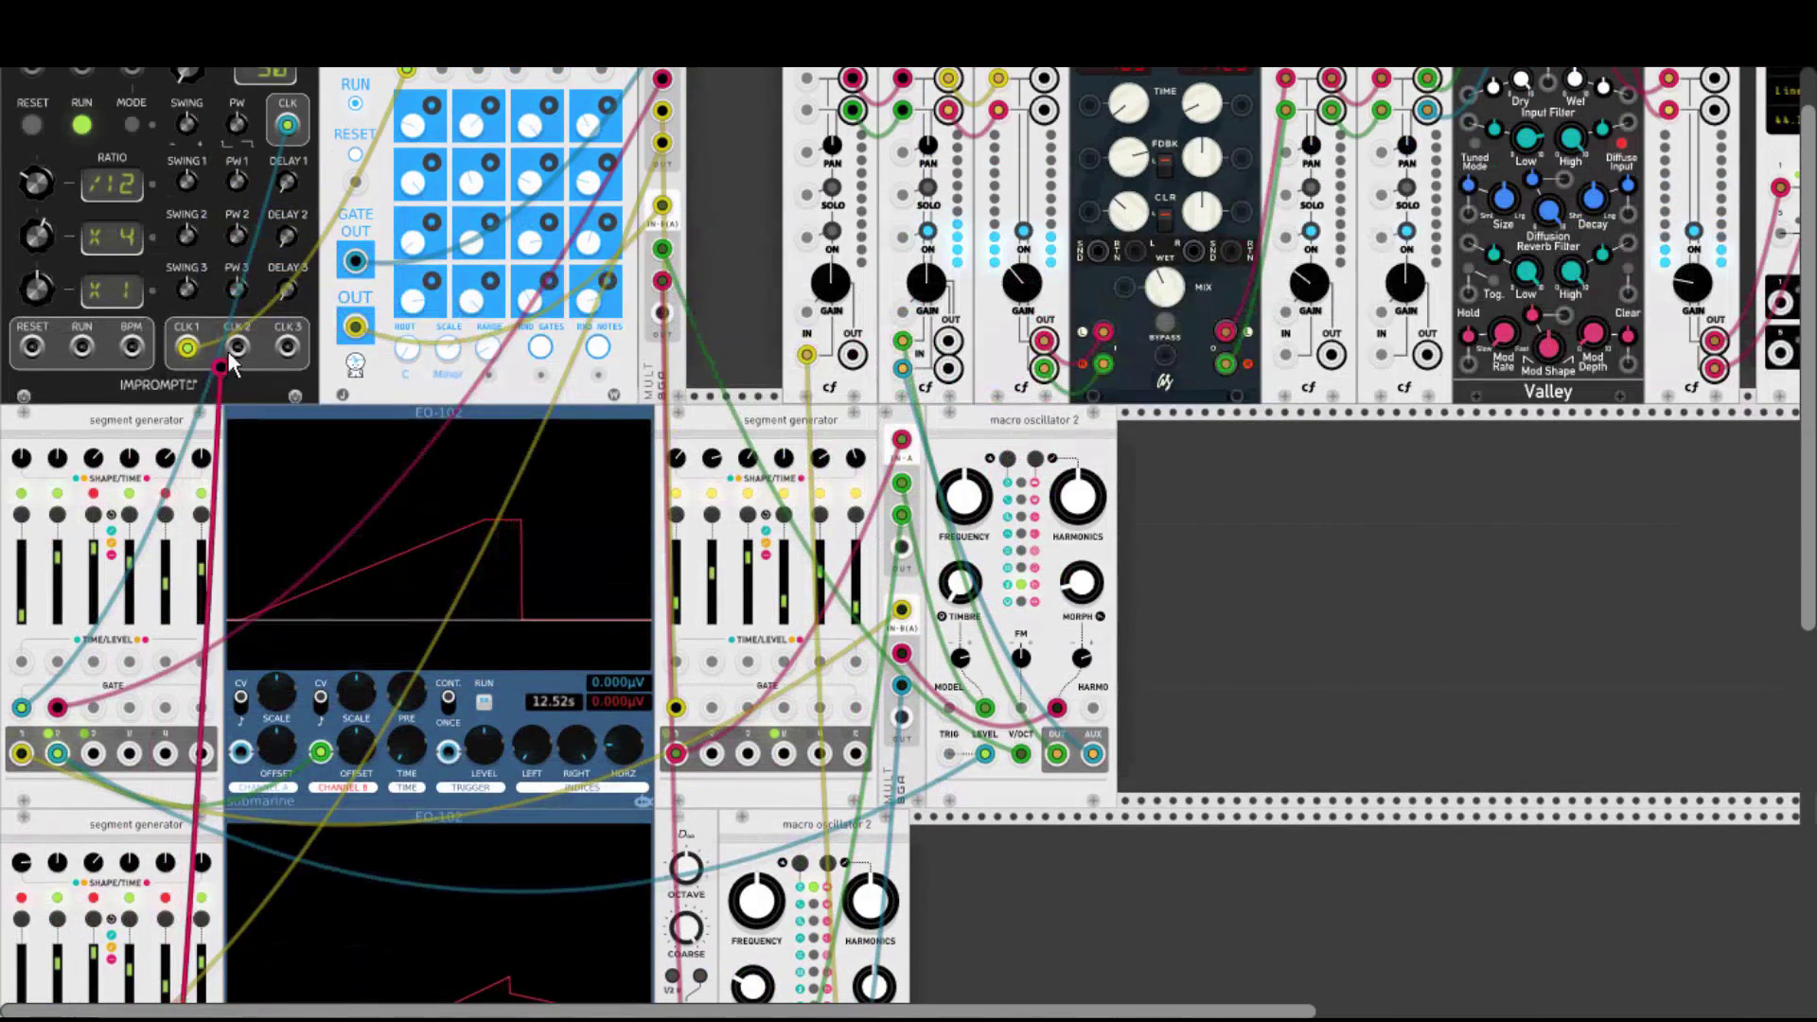
scroll(235, 360, "down", 8)
scroll(231, 349, "down", 1)
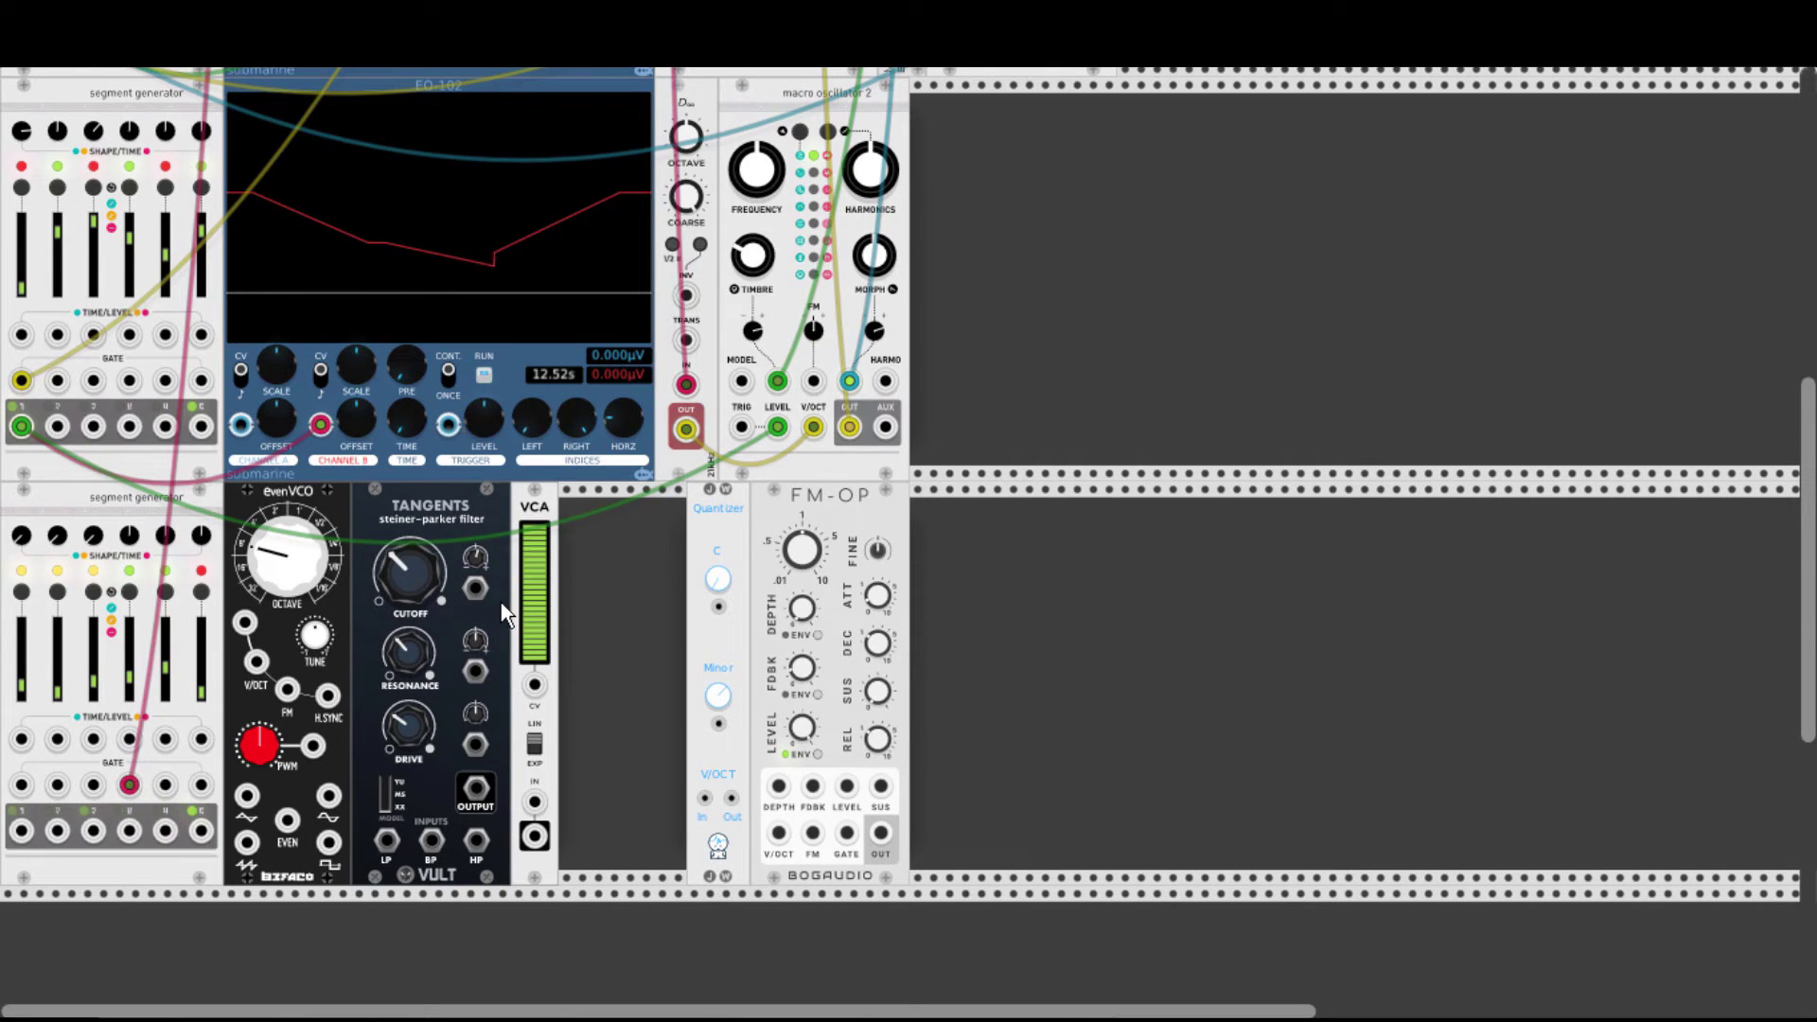
left_click_drag(533, 685, 133, 831)
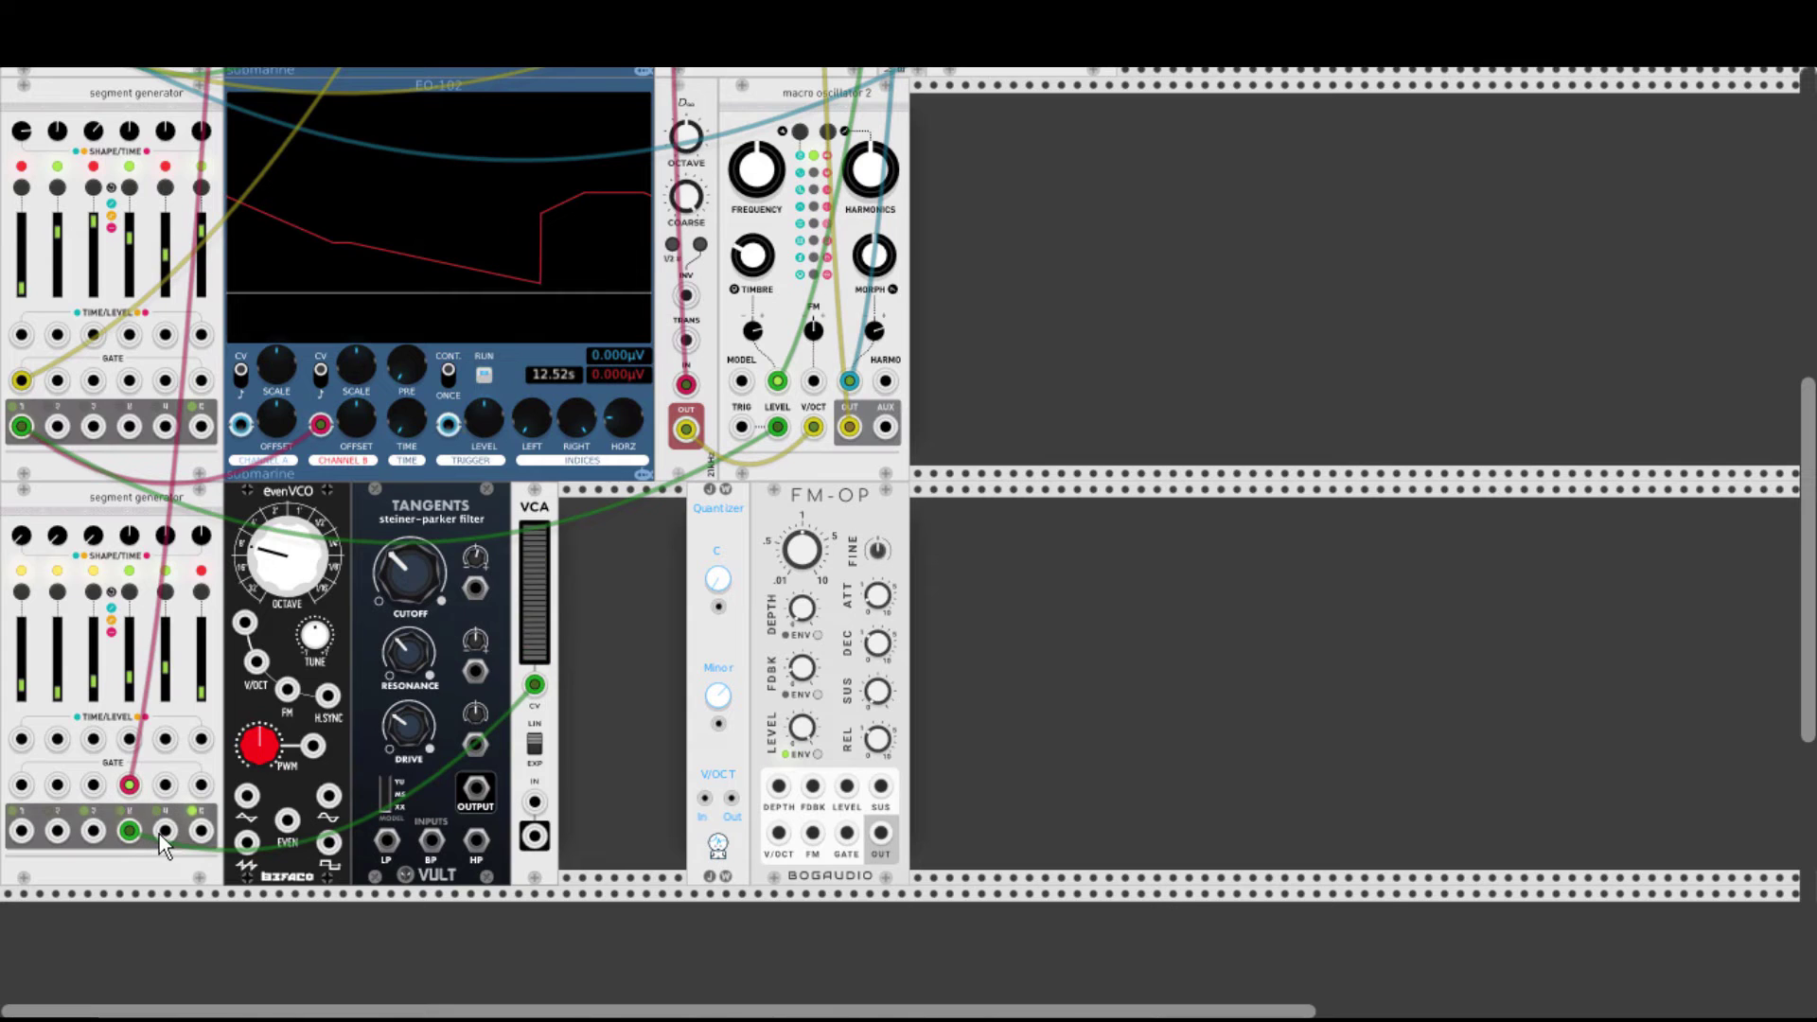
left_click_drag(165, 831, 476, 588)
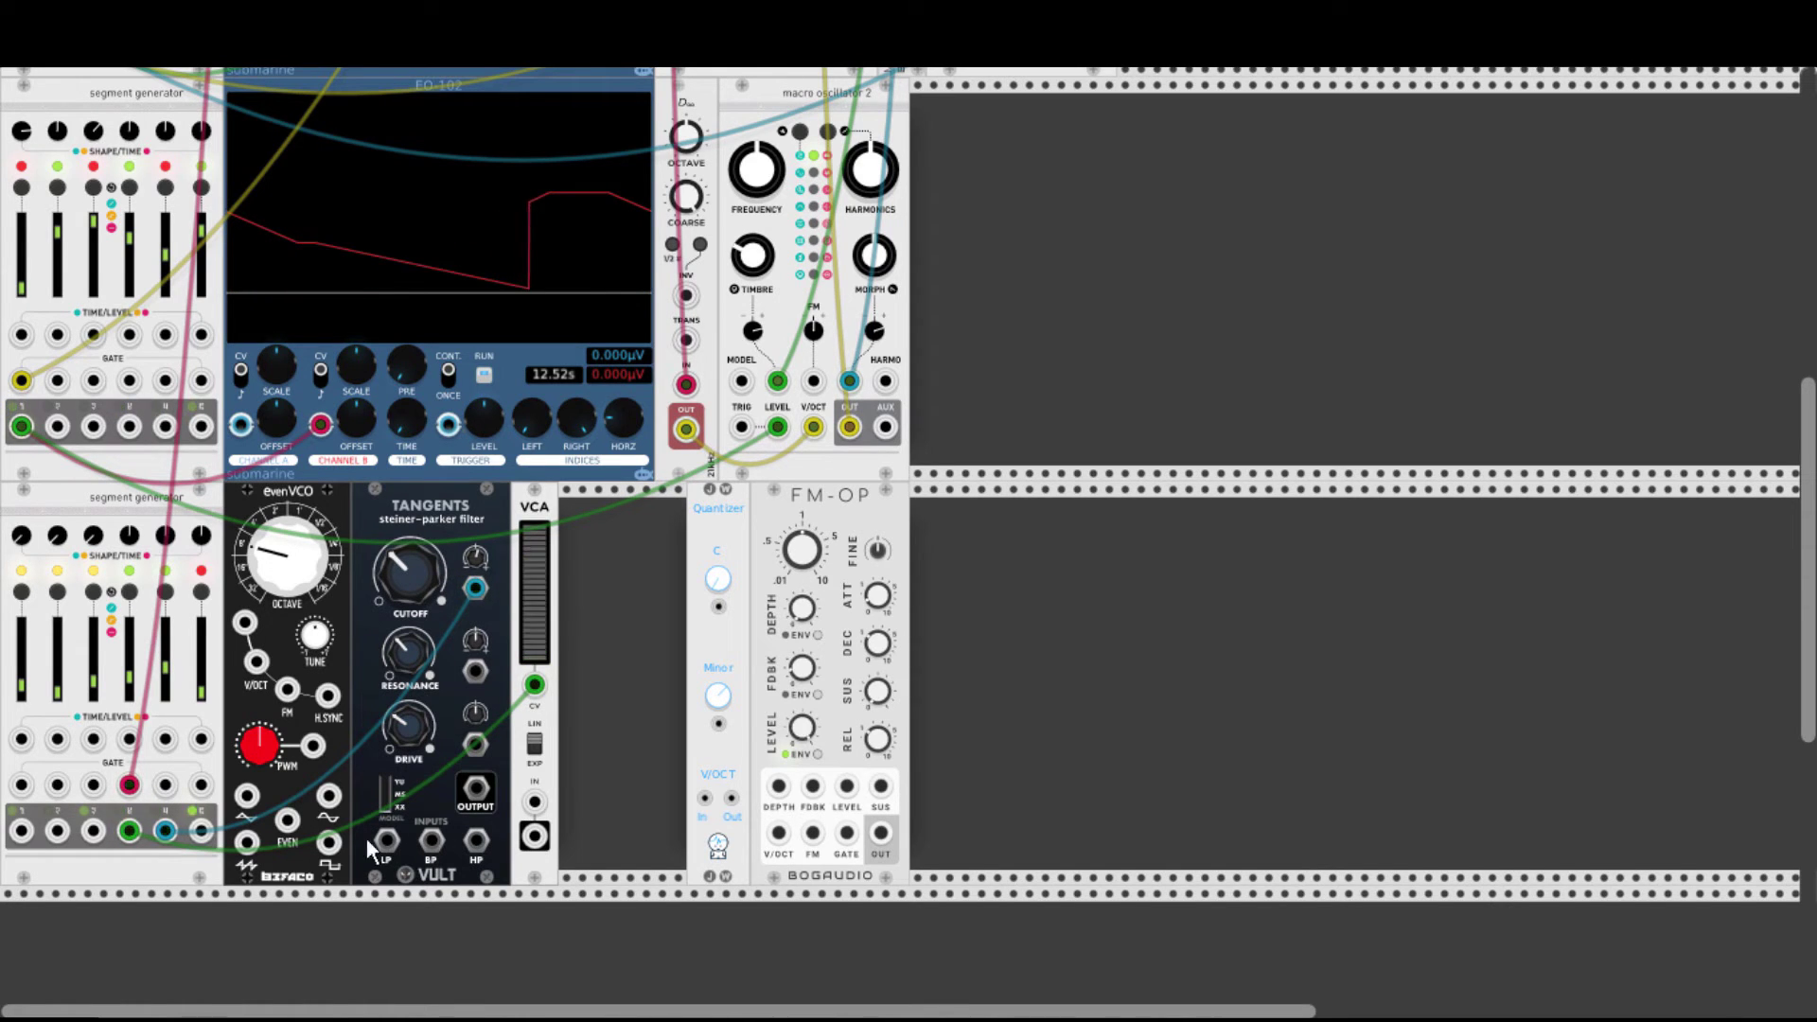
Feed the evenVCO into the Tangents LP input and the filter OUTPUT into the VCA.
left_click_drag(248, 842, 388, 841)
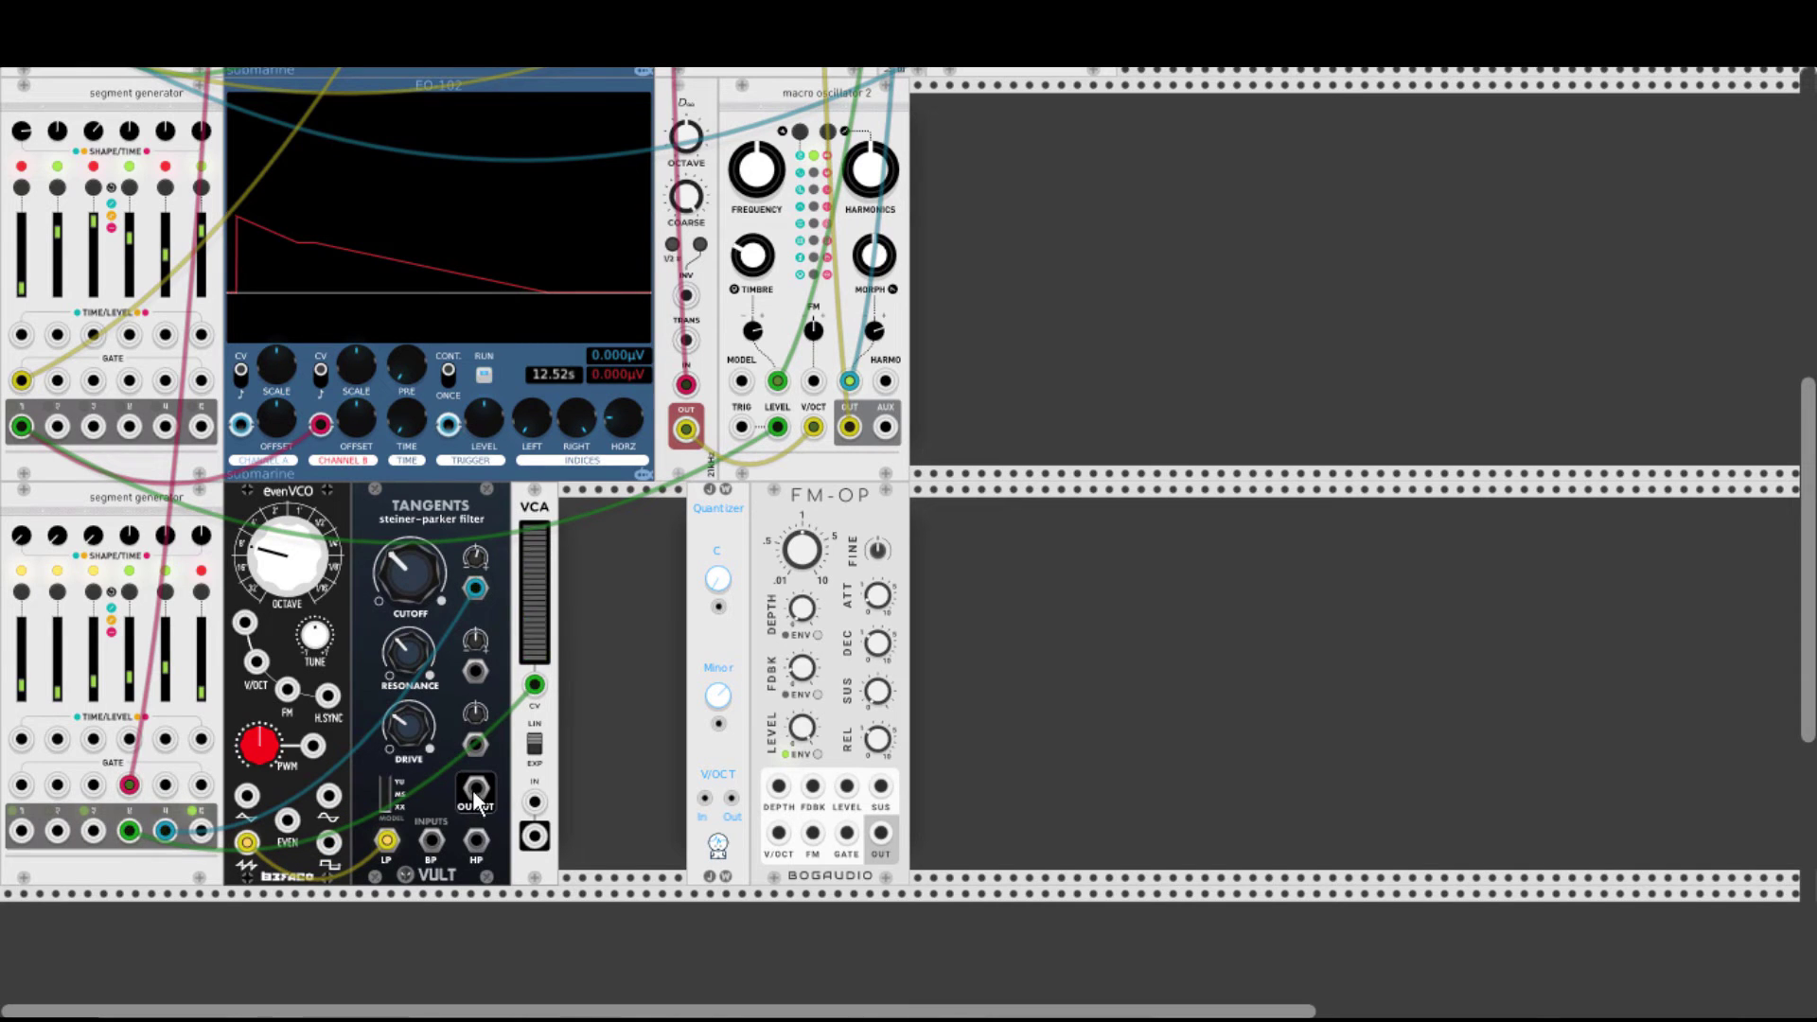
left_click_drag(476, 788, 1380, 223)
scroll(963, 680, "up", 5)
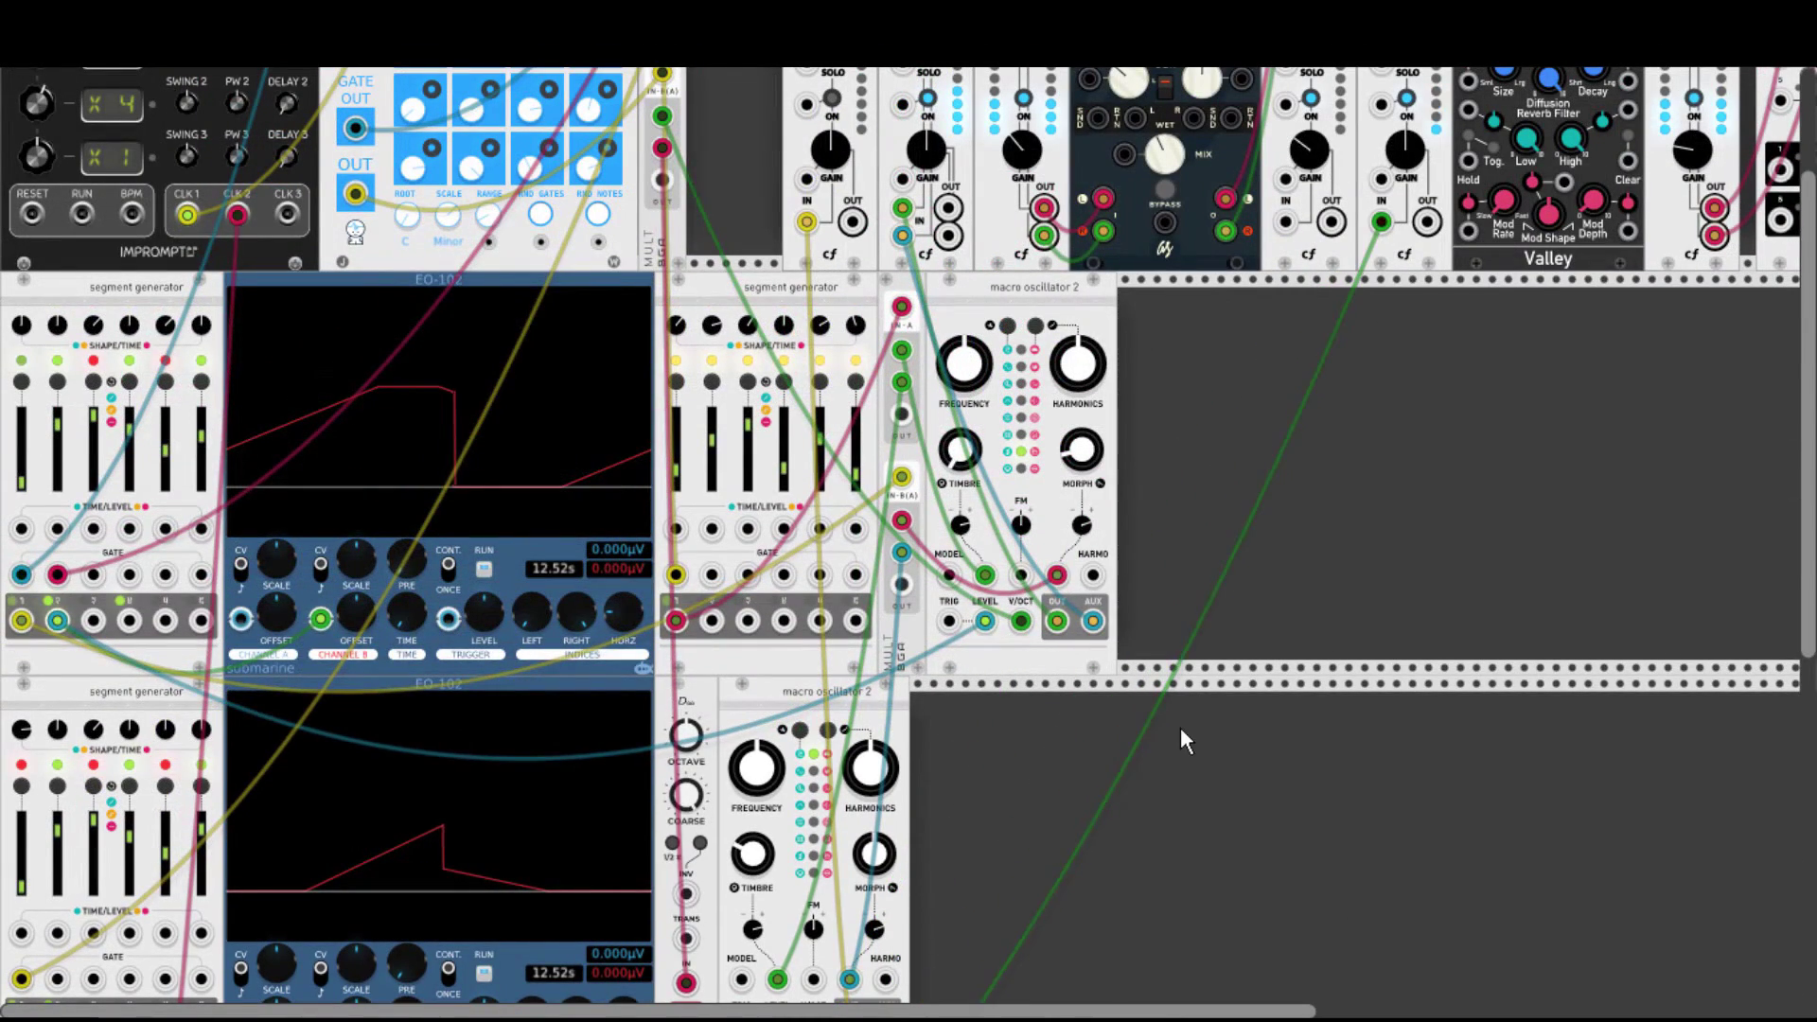
Raise the Tangents CUTOFF and gate the FM-OP voice from segment generator output 6.
scroll(1179, 727, "down", 8)
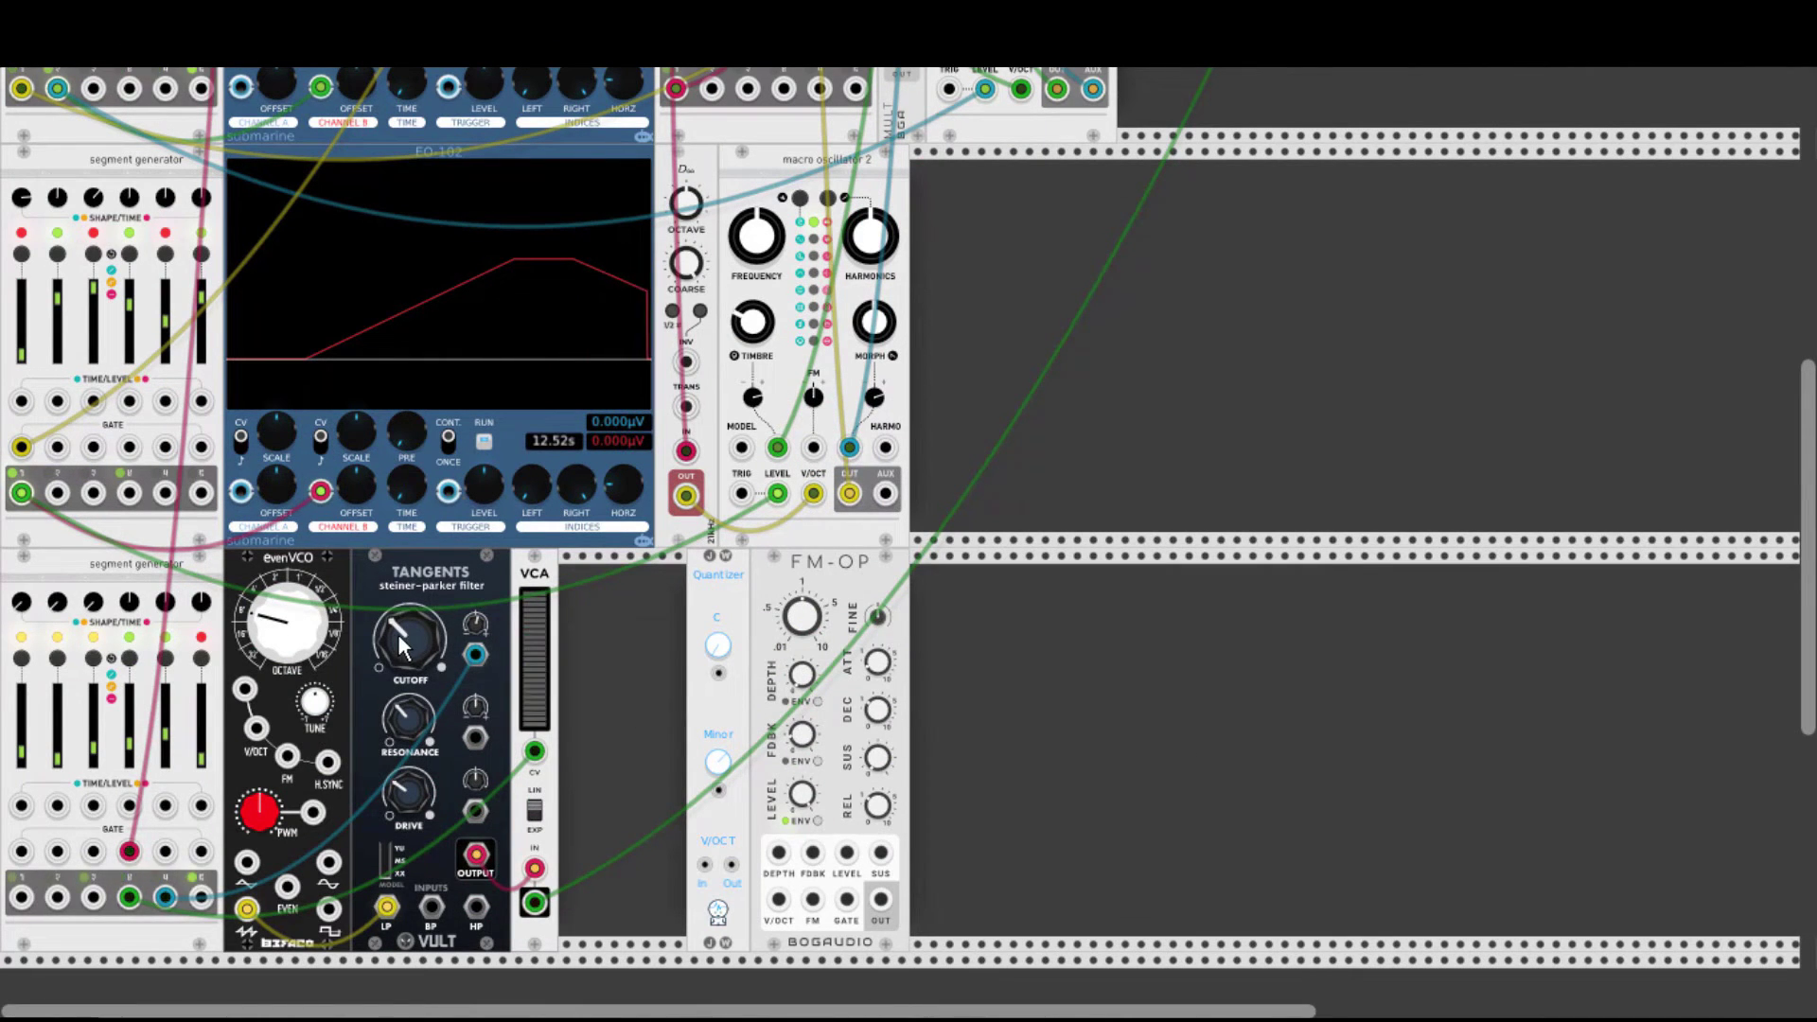
mouse_move(398, 634)
left_mouse_down()
mouse_move(398, 605)
mouse_move(397, 631)
left_mouse_up()
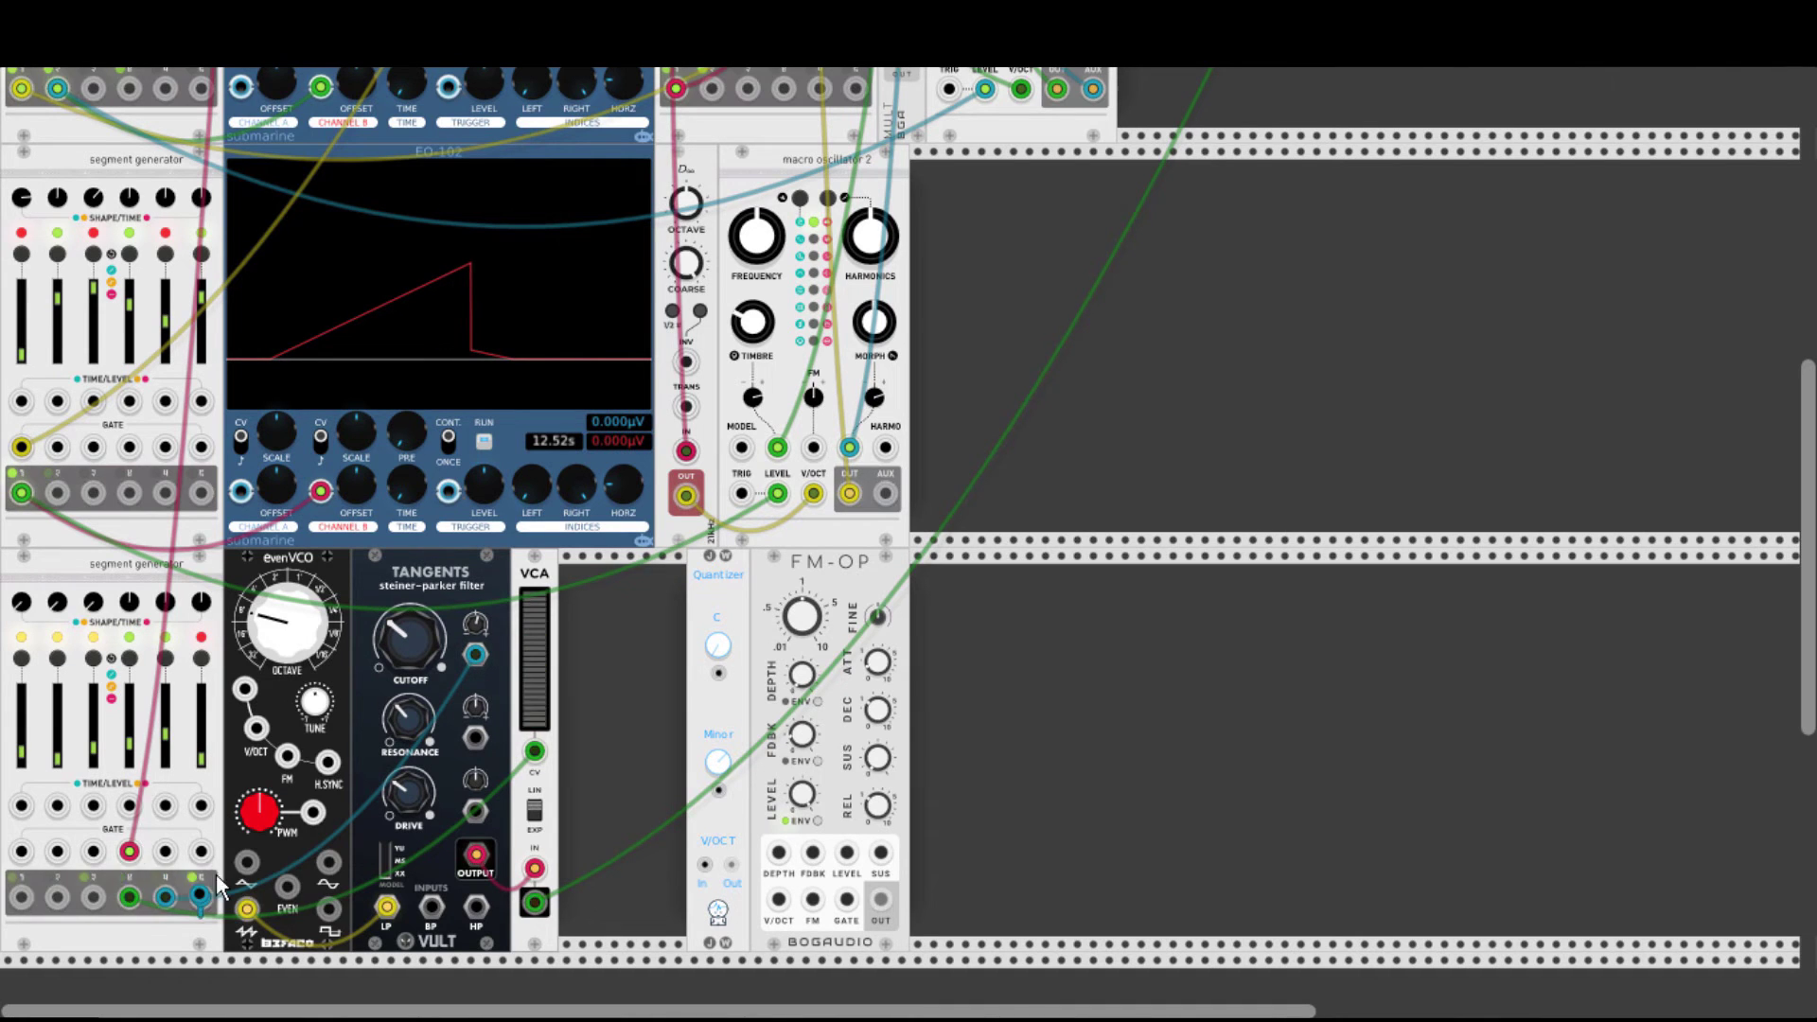
left_click_drag(201, 904, 847, 901)
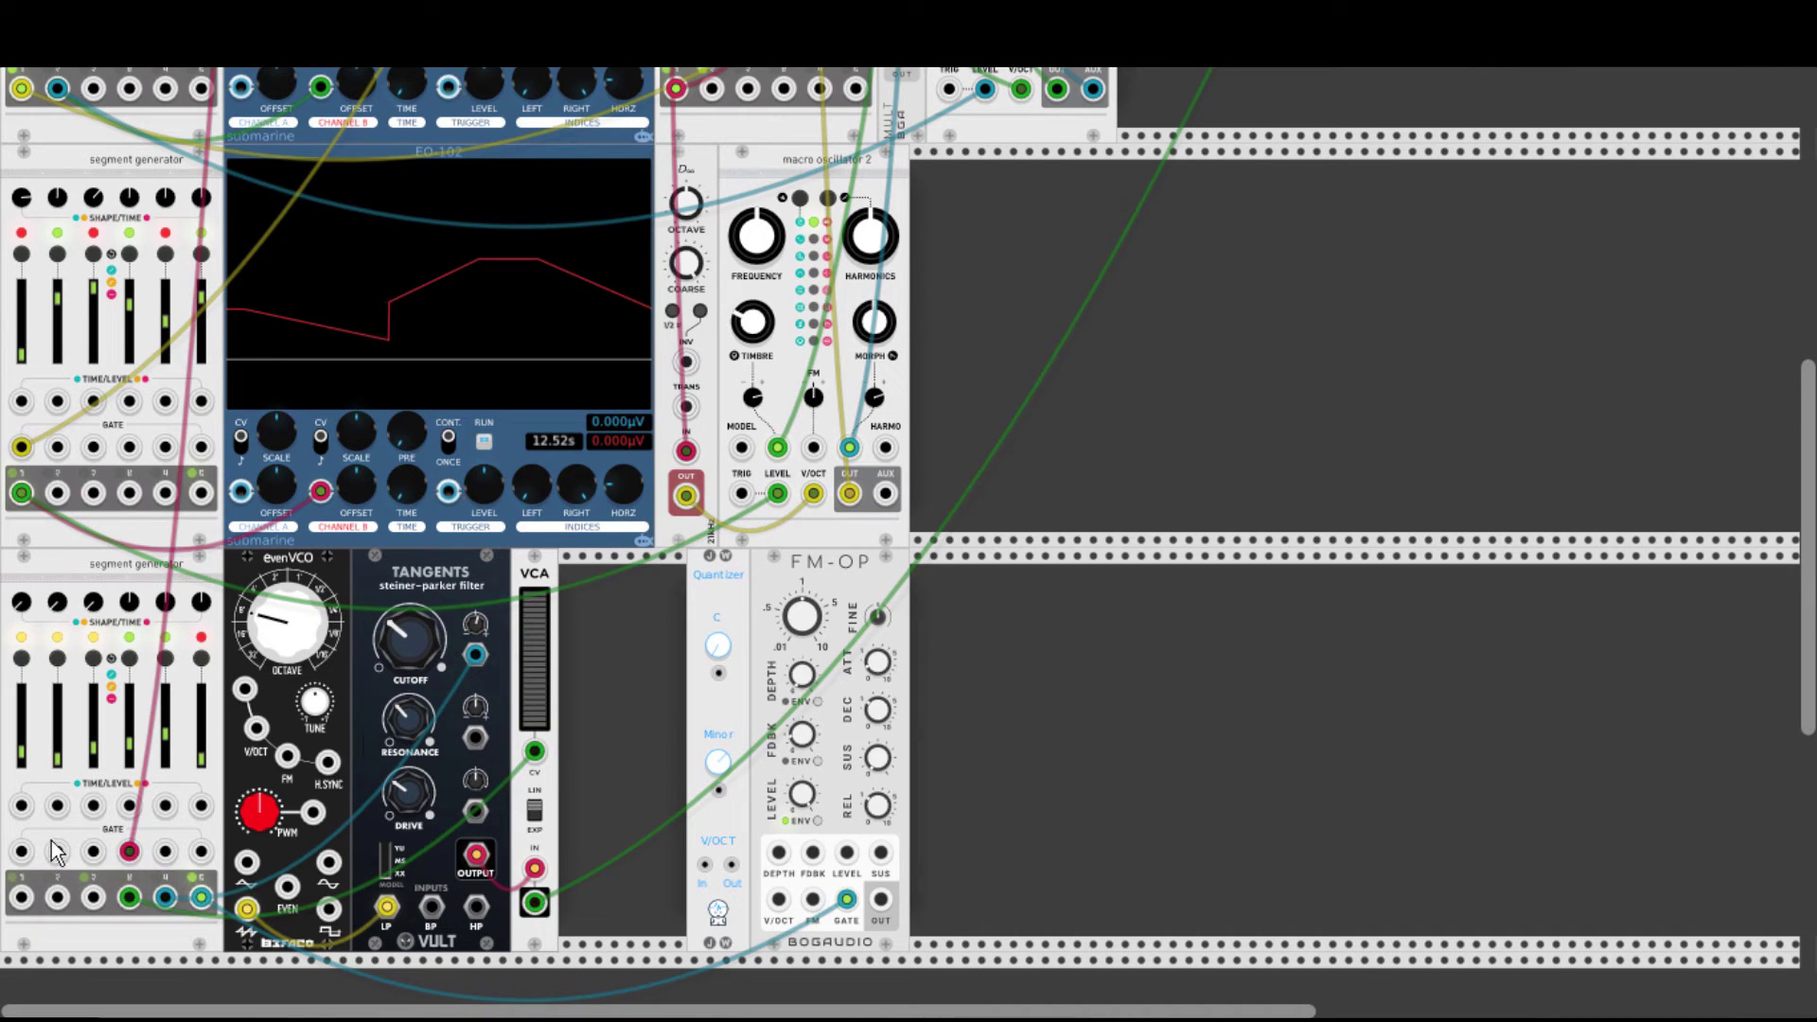
Send segment generator output 1 into the Quantizer input.
scroll(73, 744, "up", 10)
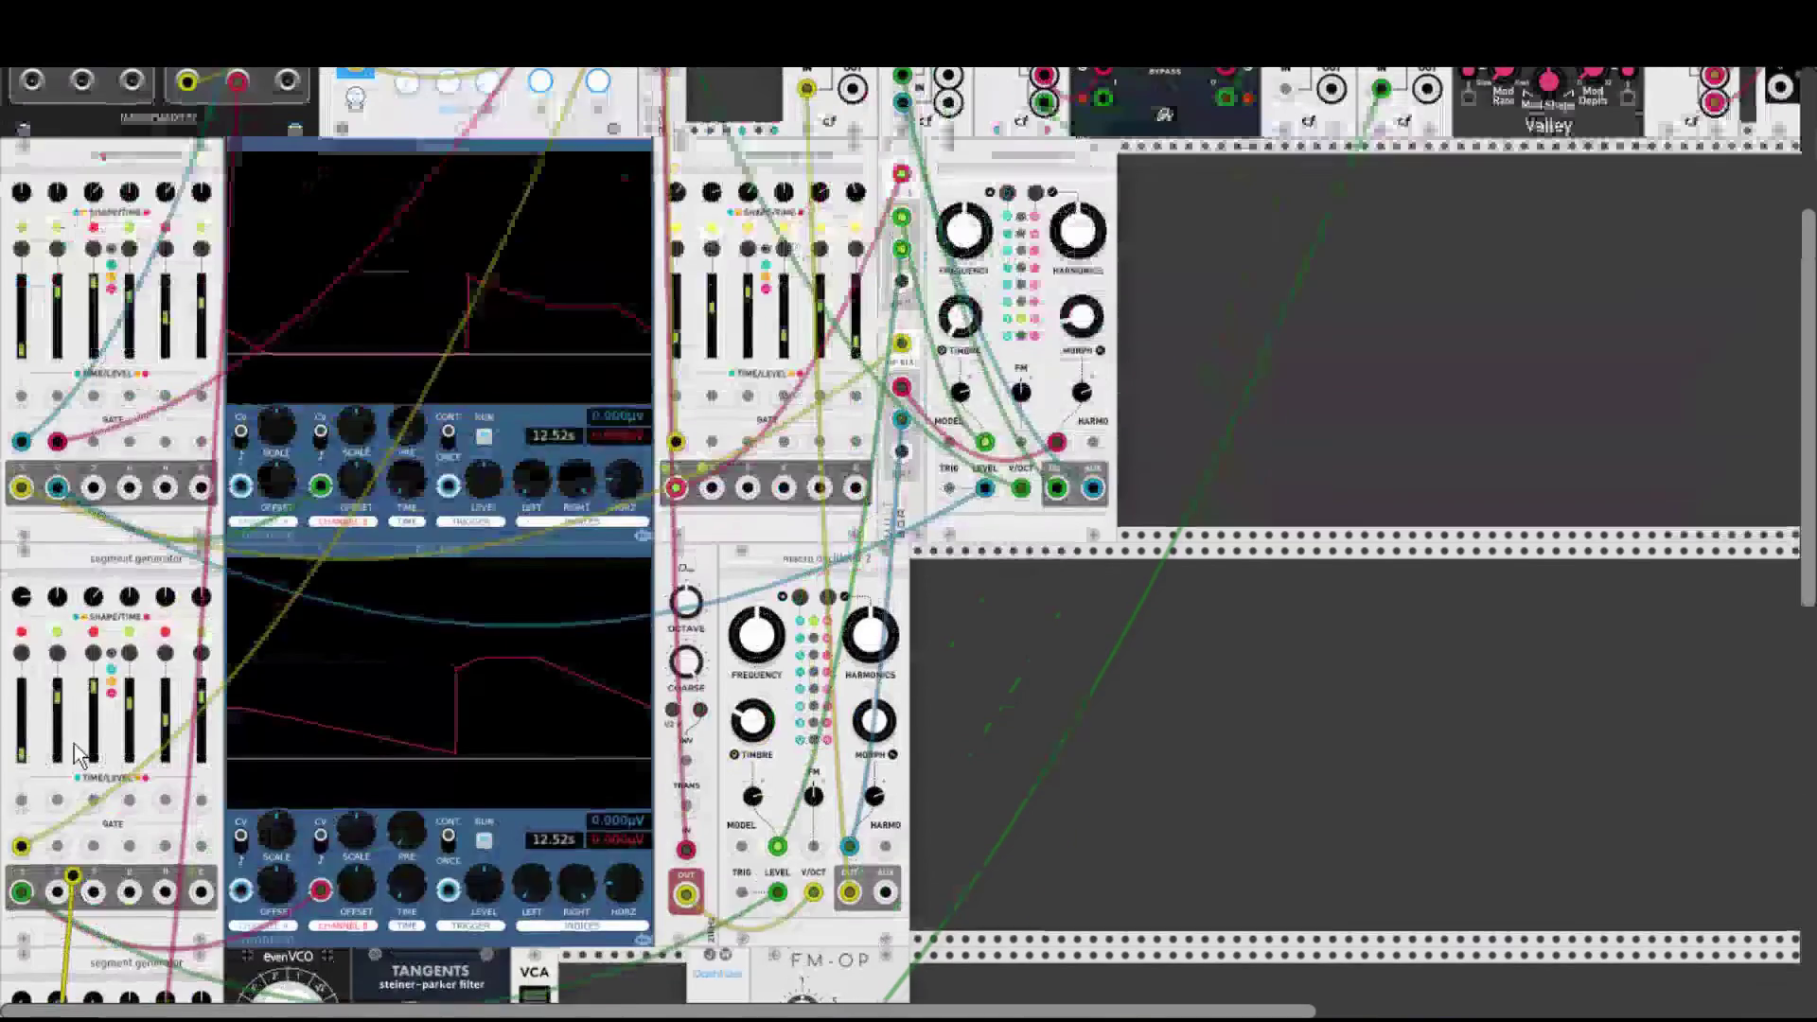
scroll(256, 600, "down", 10)
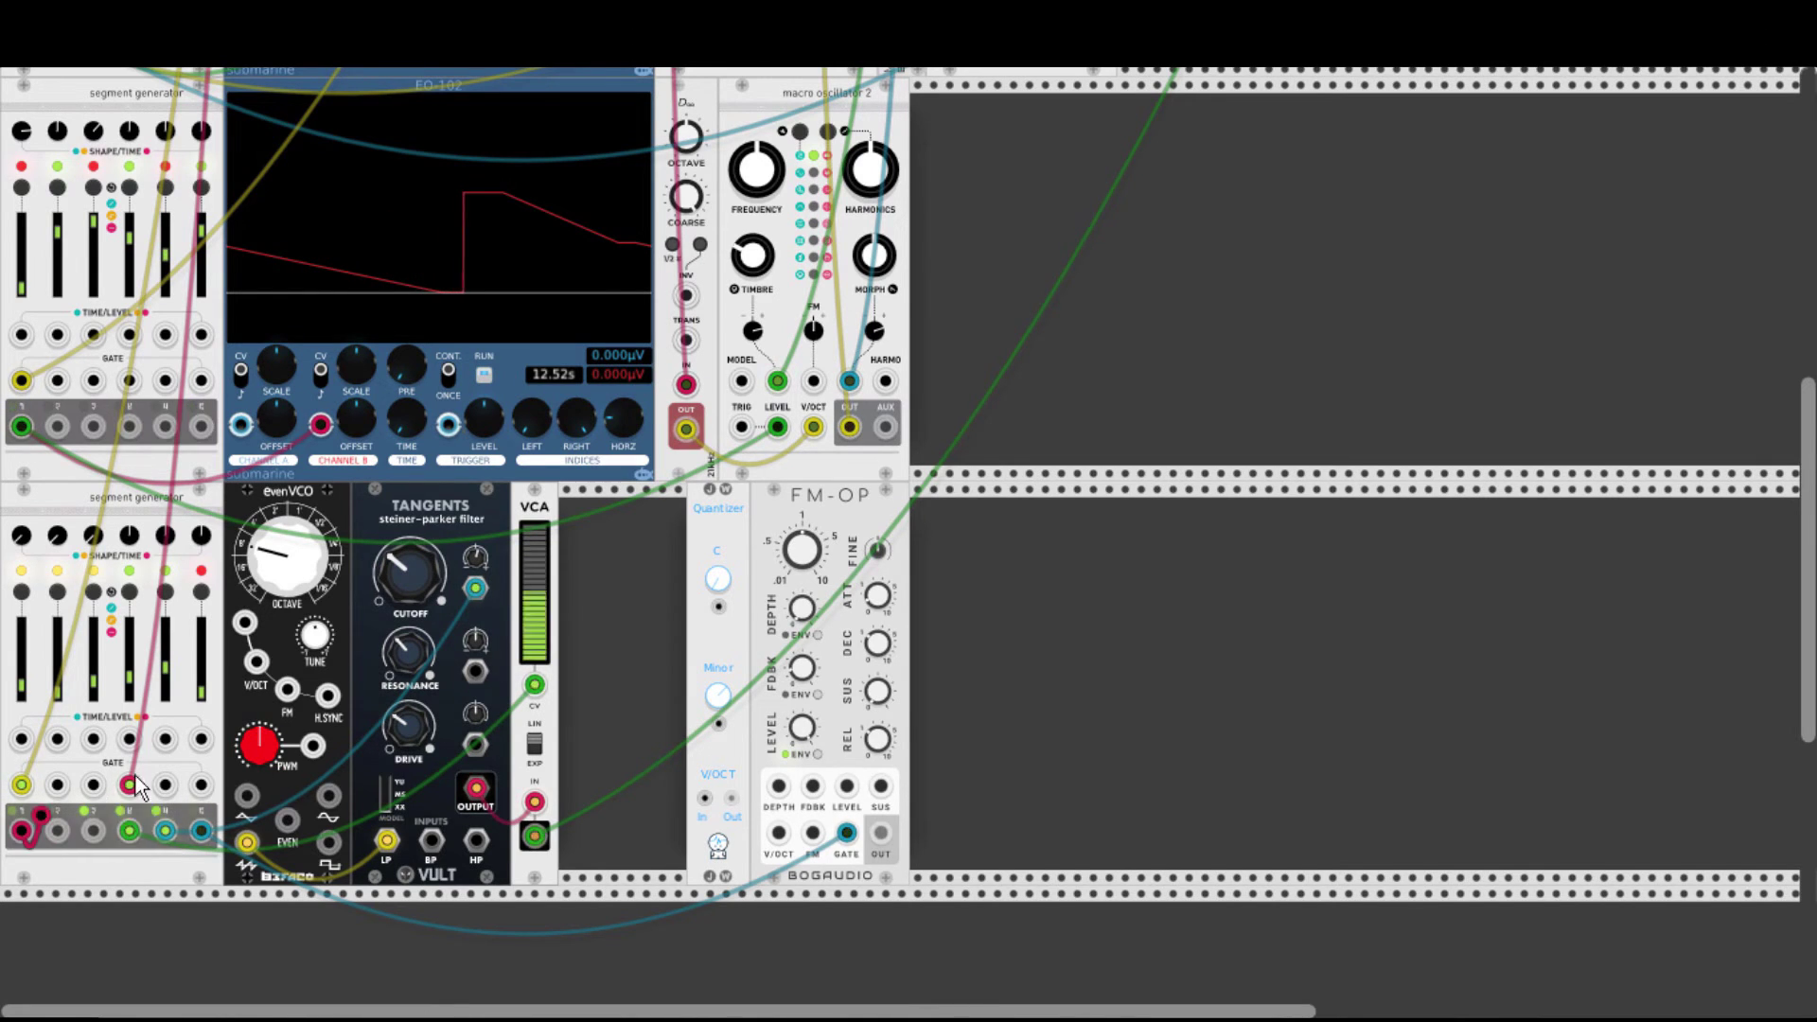
left_click_drag(23, 833, 777, 834)
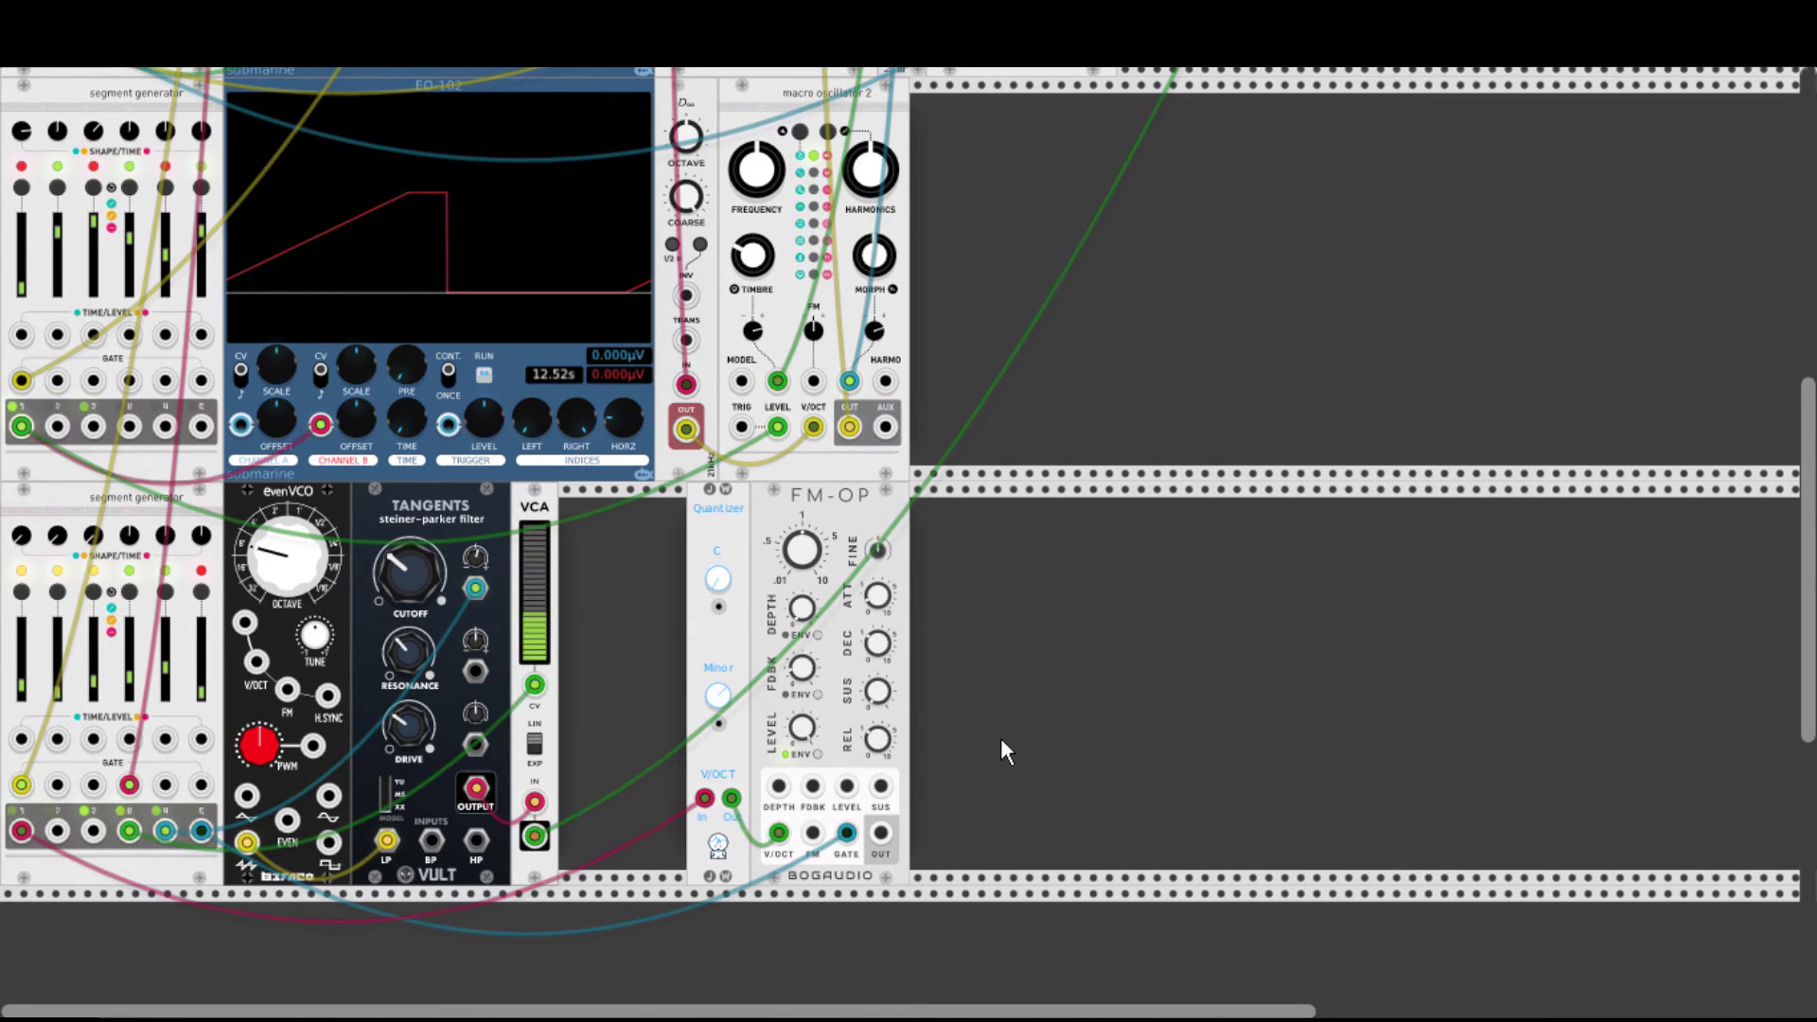
Patch a cable into FM-OP's FDBK input and send FM-OP OUT to a cf mixer channel.
scroll(998, 734, "up", 4)
scroll(1001, 743, "up", 5)
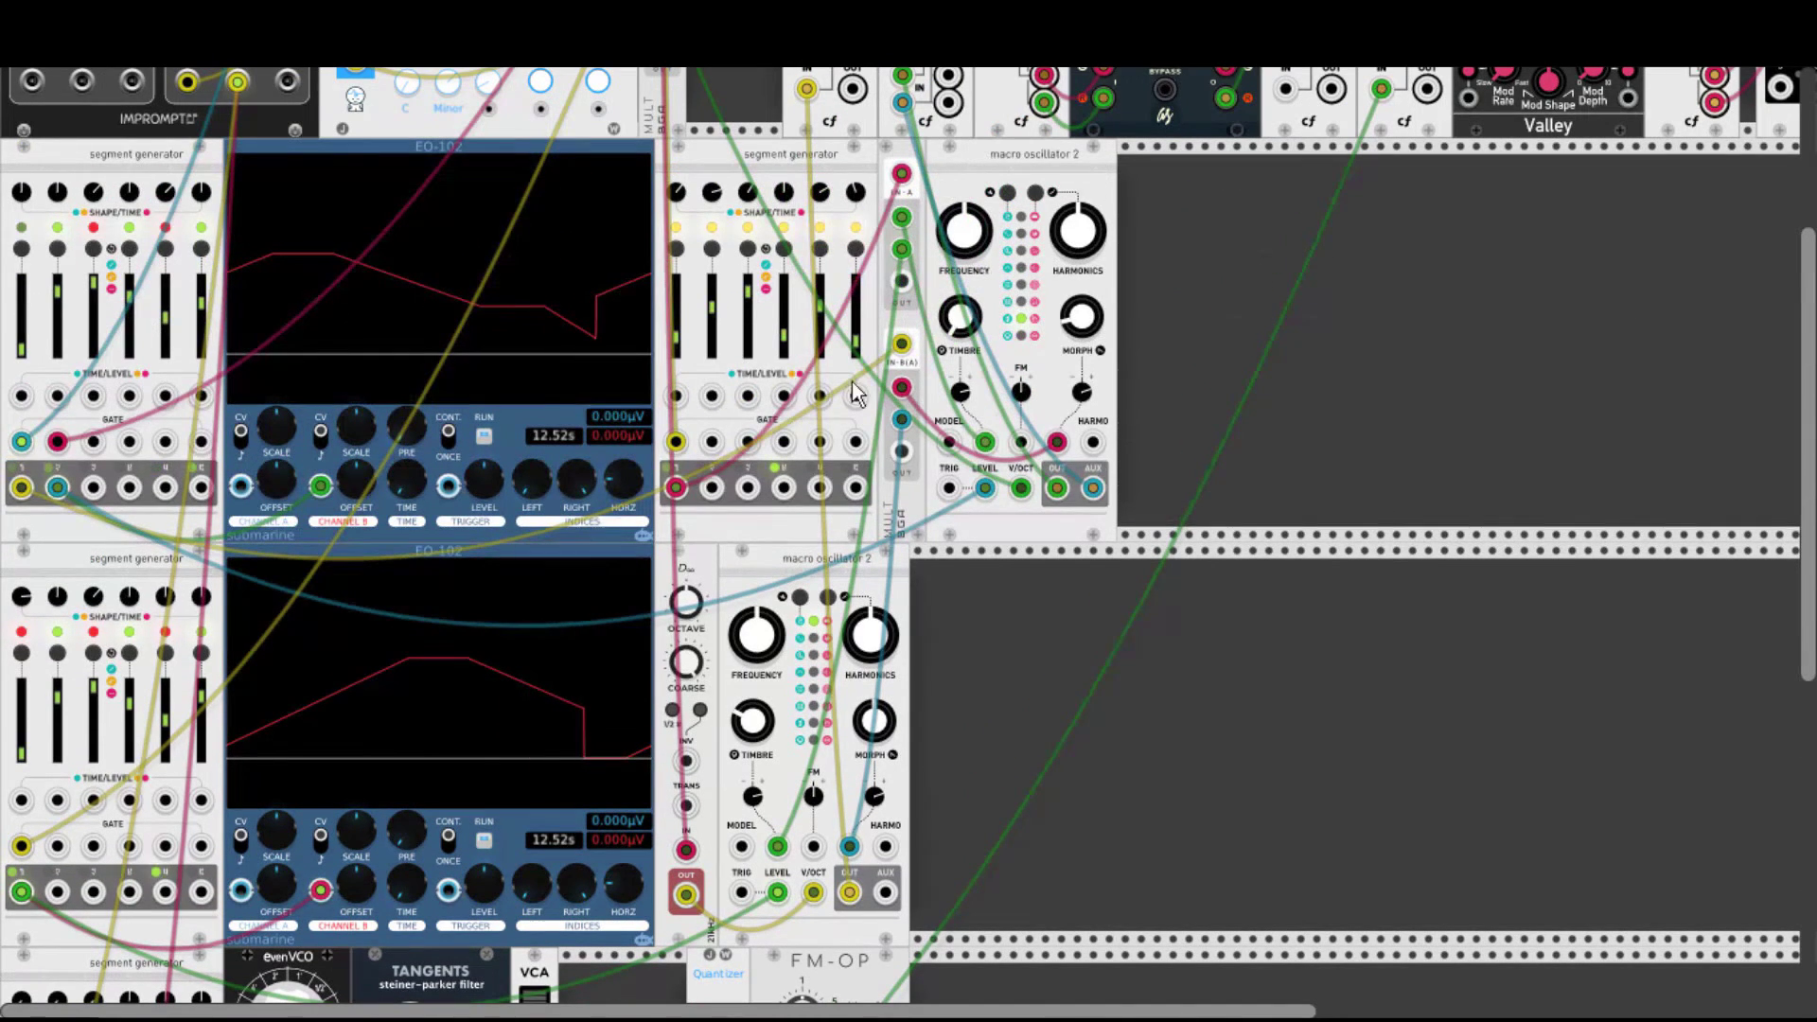
scroll(907, 454, "down", 8)
scroll(907, 461, "down", 3)
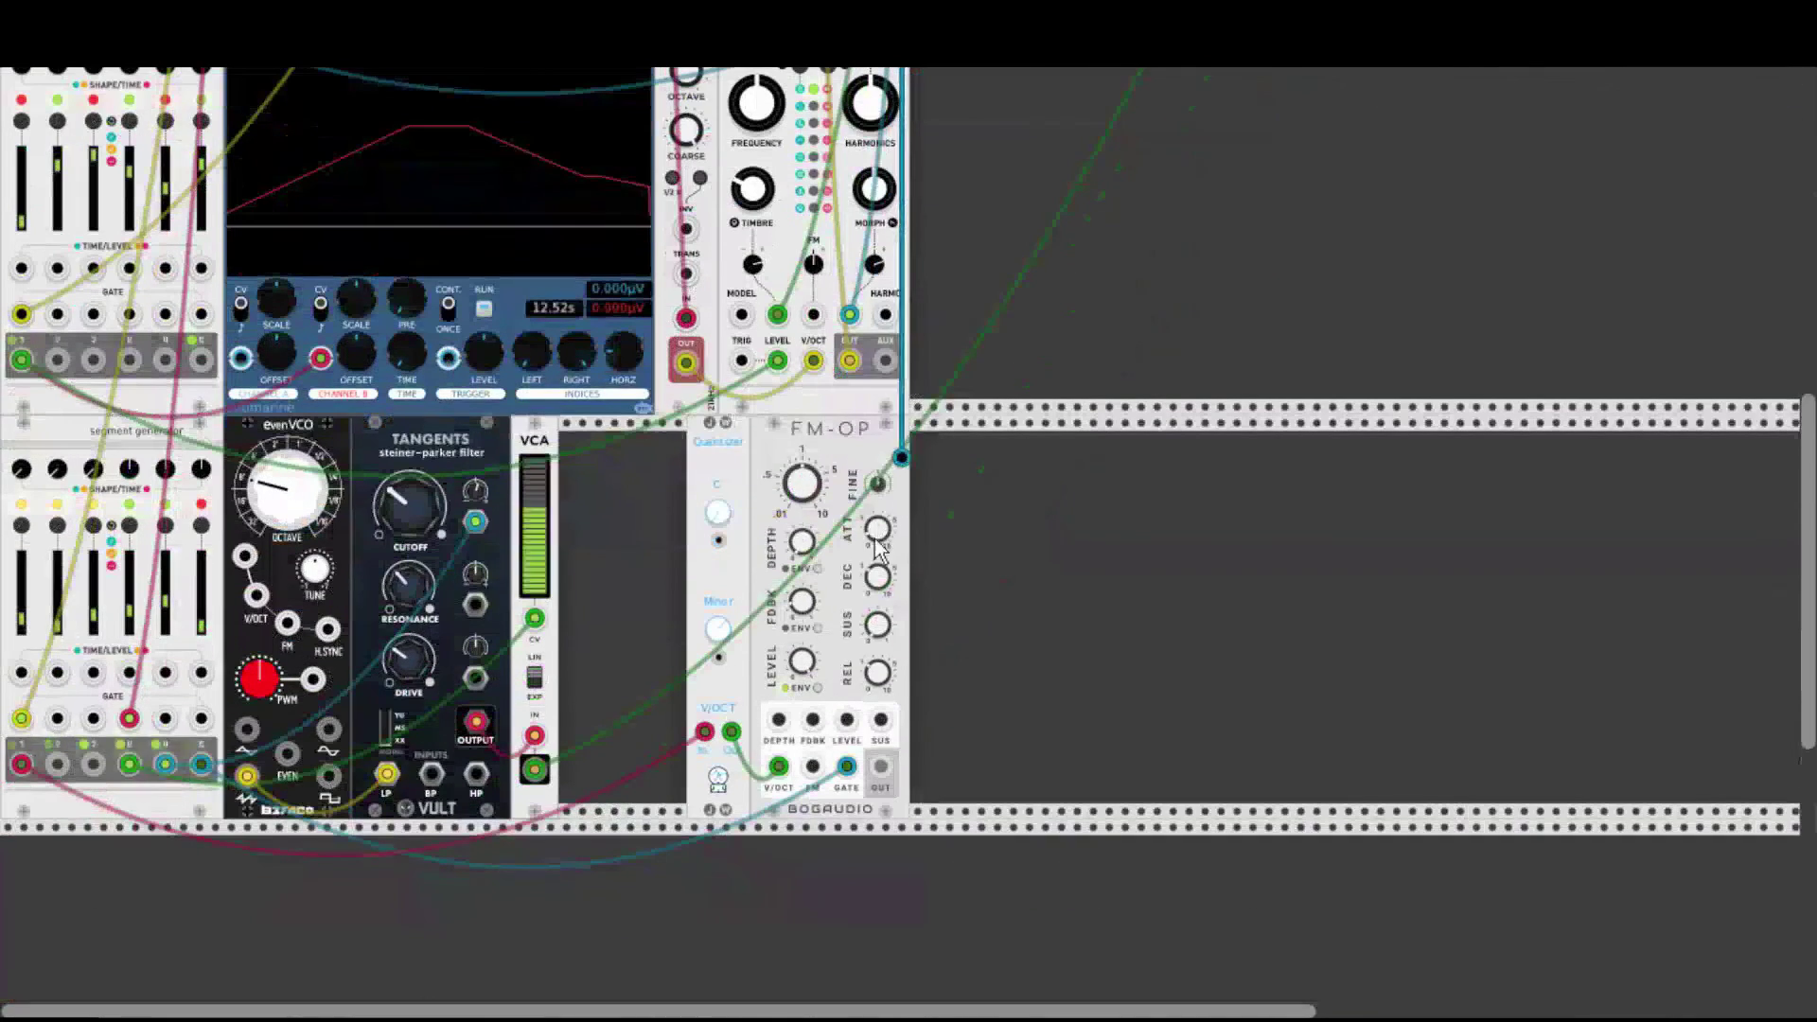
left_click_drag(907, 461, 813, 719)
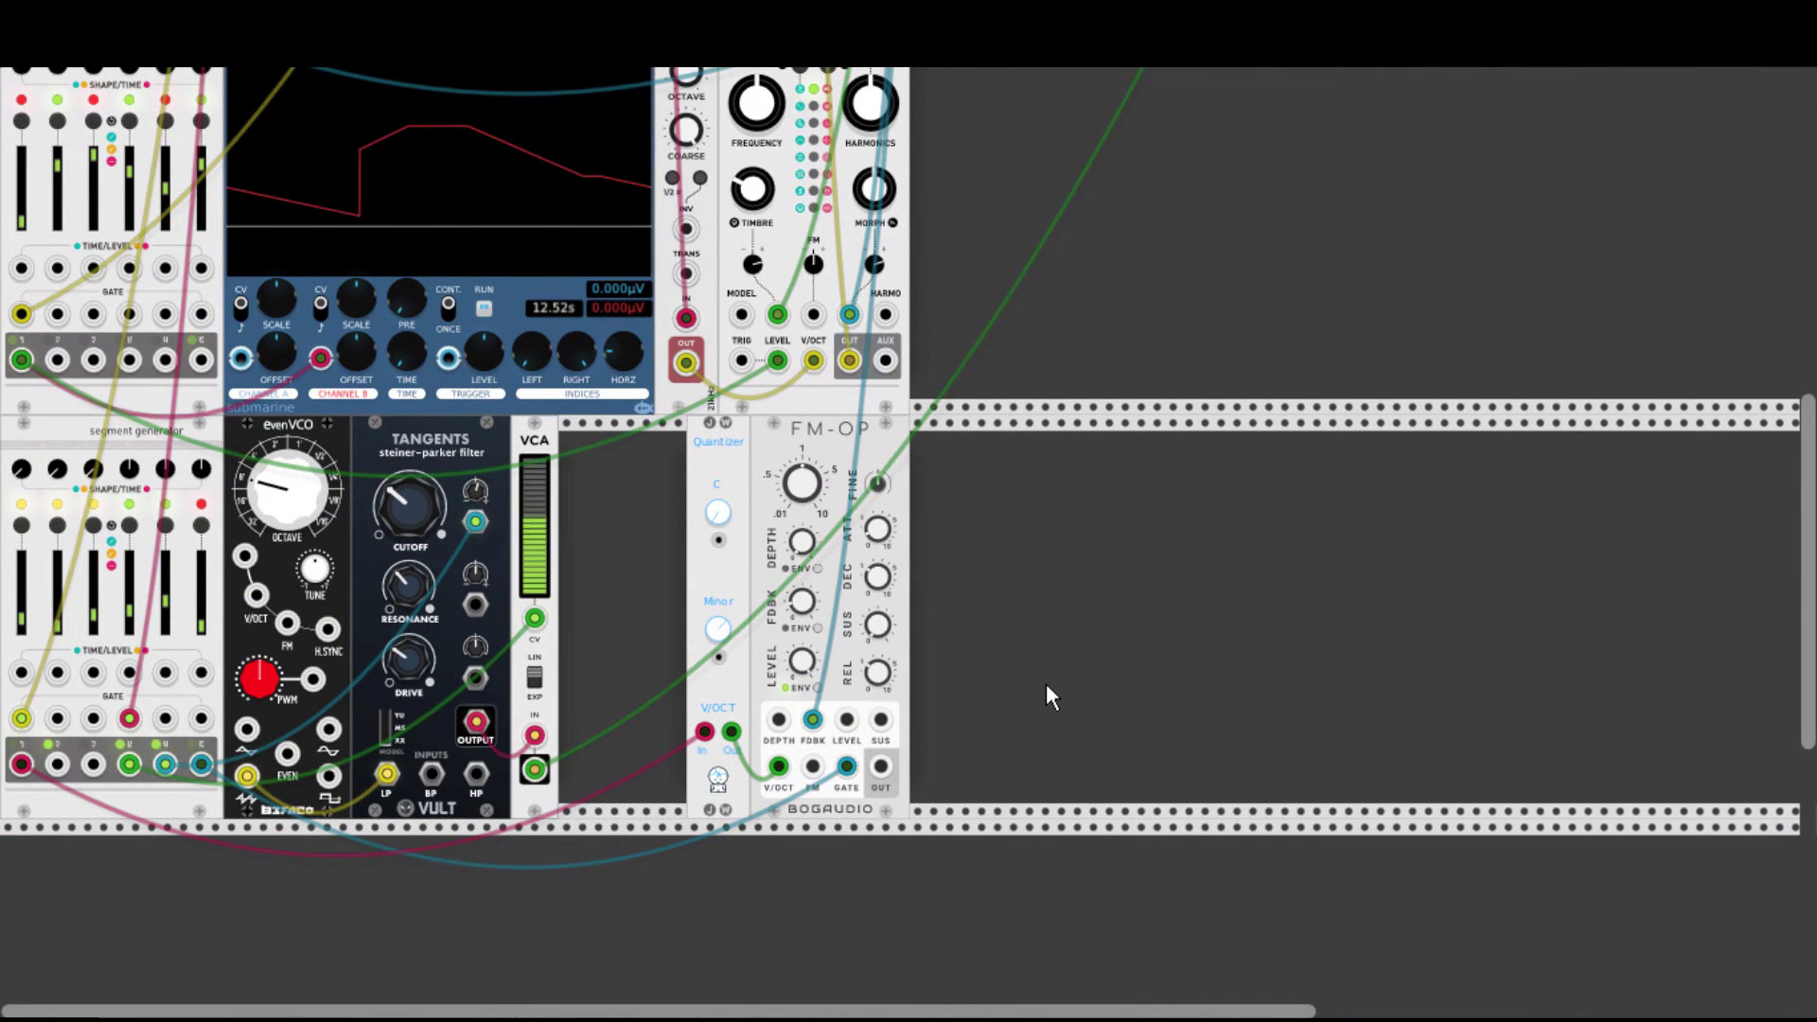
left_click_drag(881, 764, 1289, 227)
scroll(1041, 587, "up", 7)
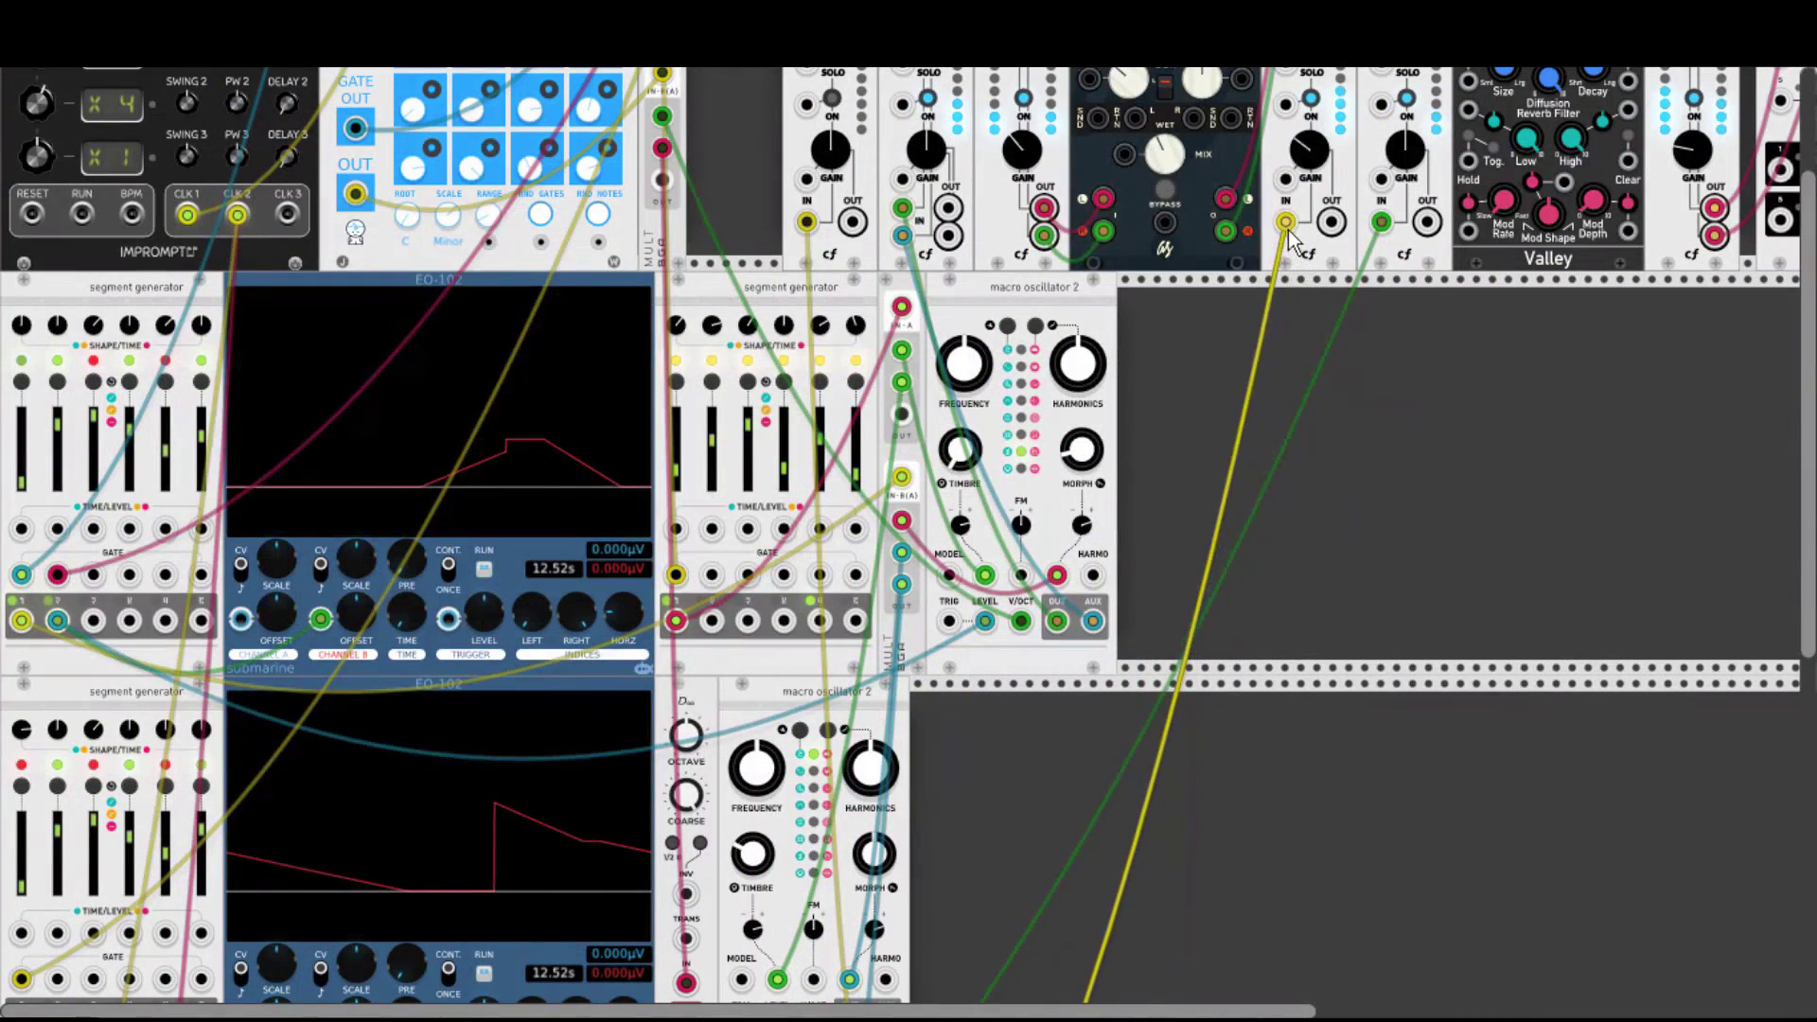
scroll(1141, 684, "down", 6)
scroll(1142, 684, "down", 1)
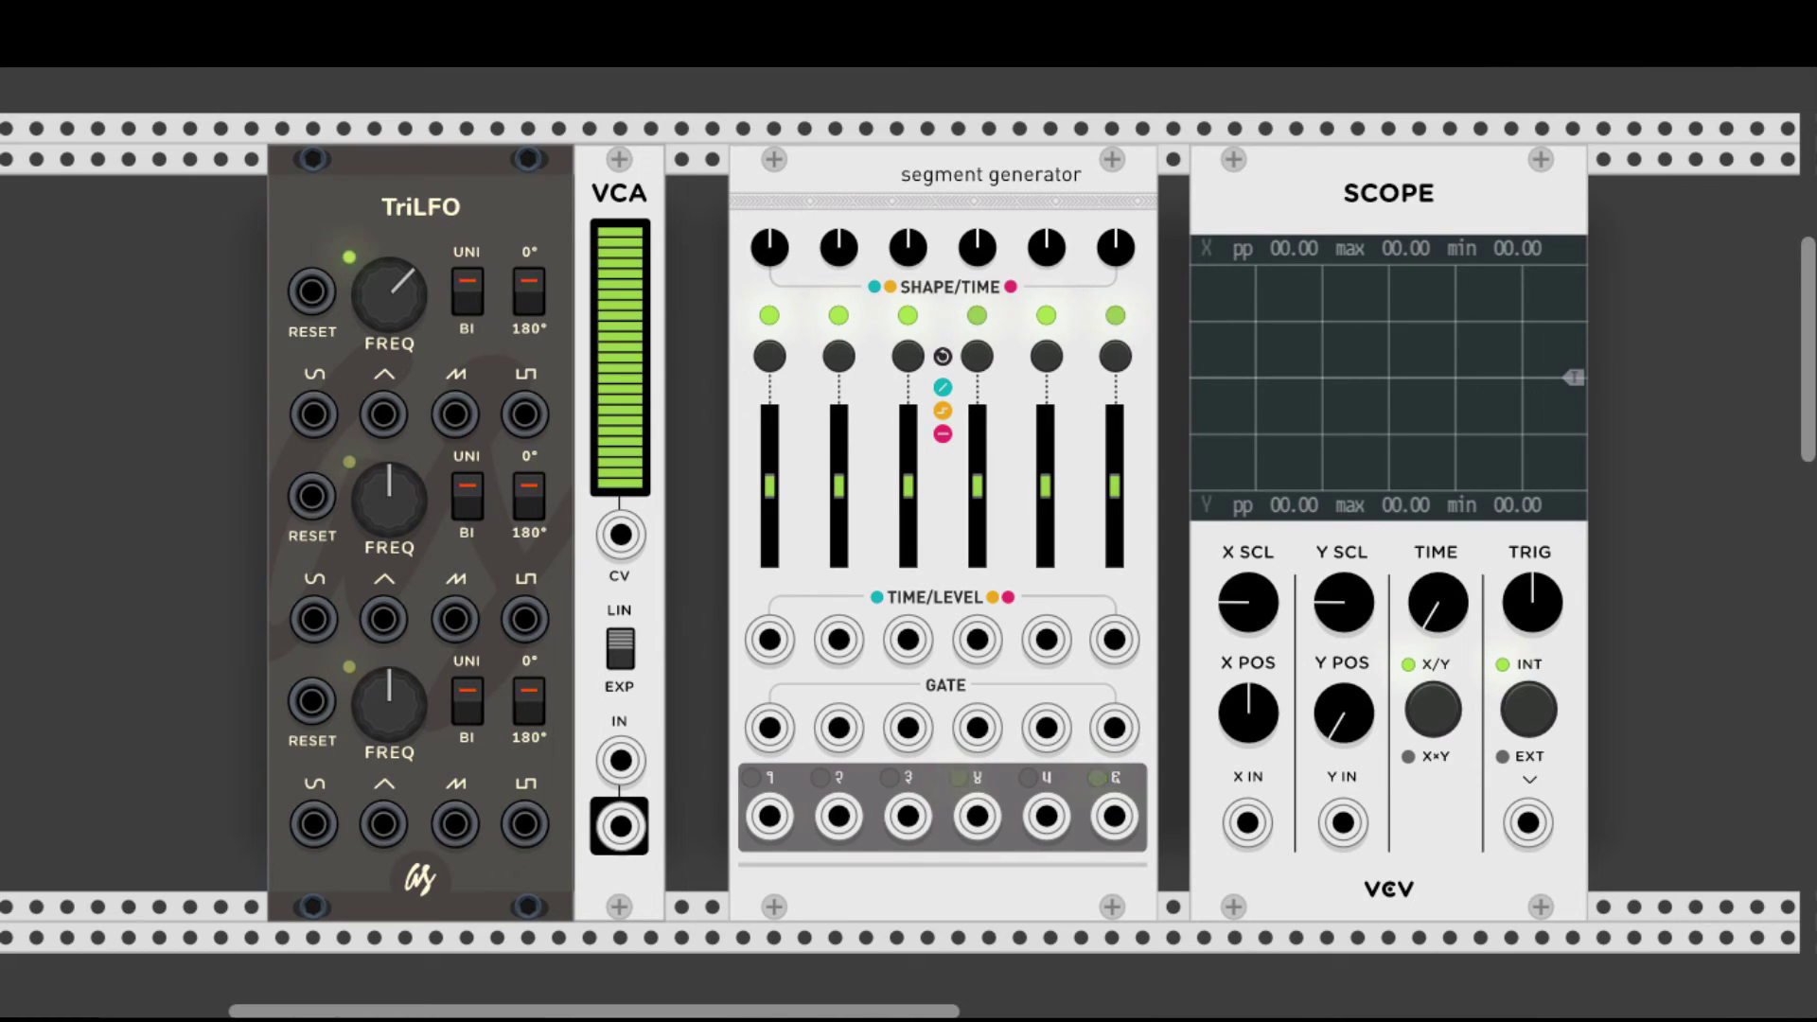
Toggle segment 5's type with its mode button.
left_click(1059, 362)
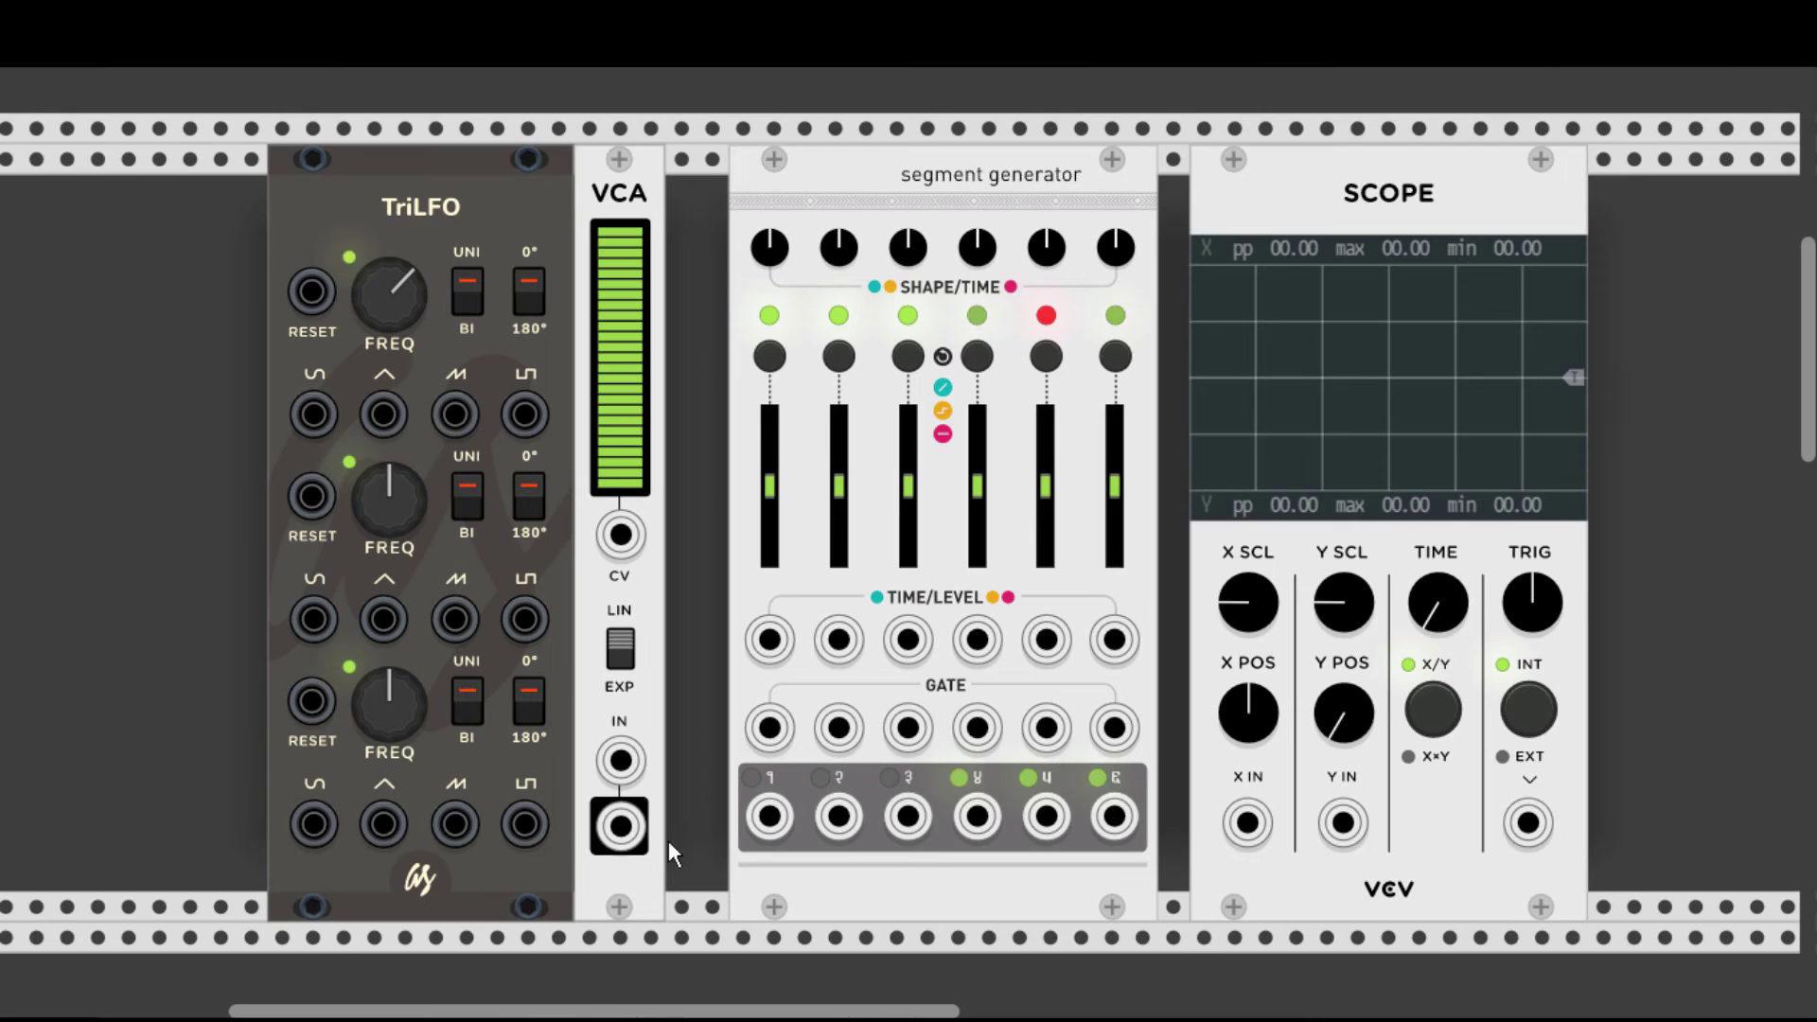
Patch VCA OUT to GATE 4 and output 4 to Scope X IN, raising segment 4's level.
left_click_drag(620, 826, 977, 728)
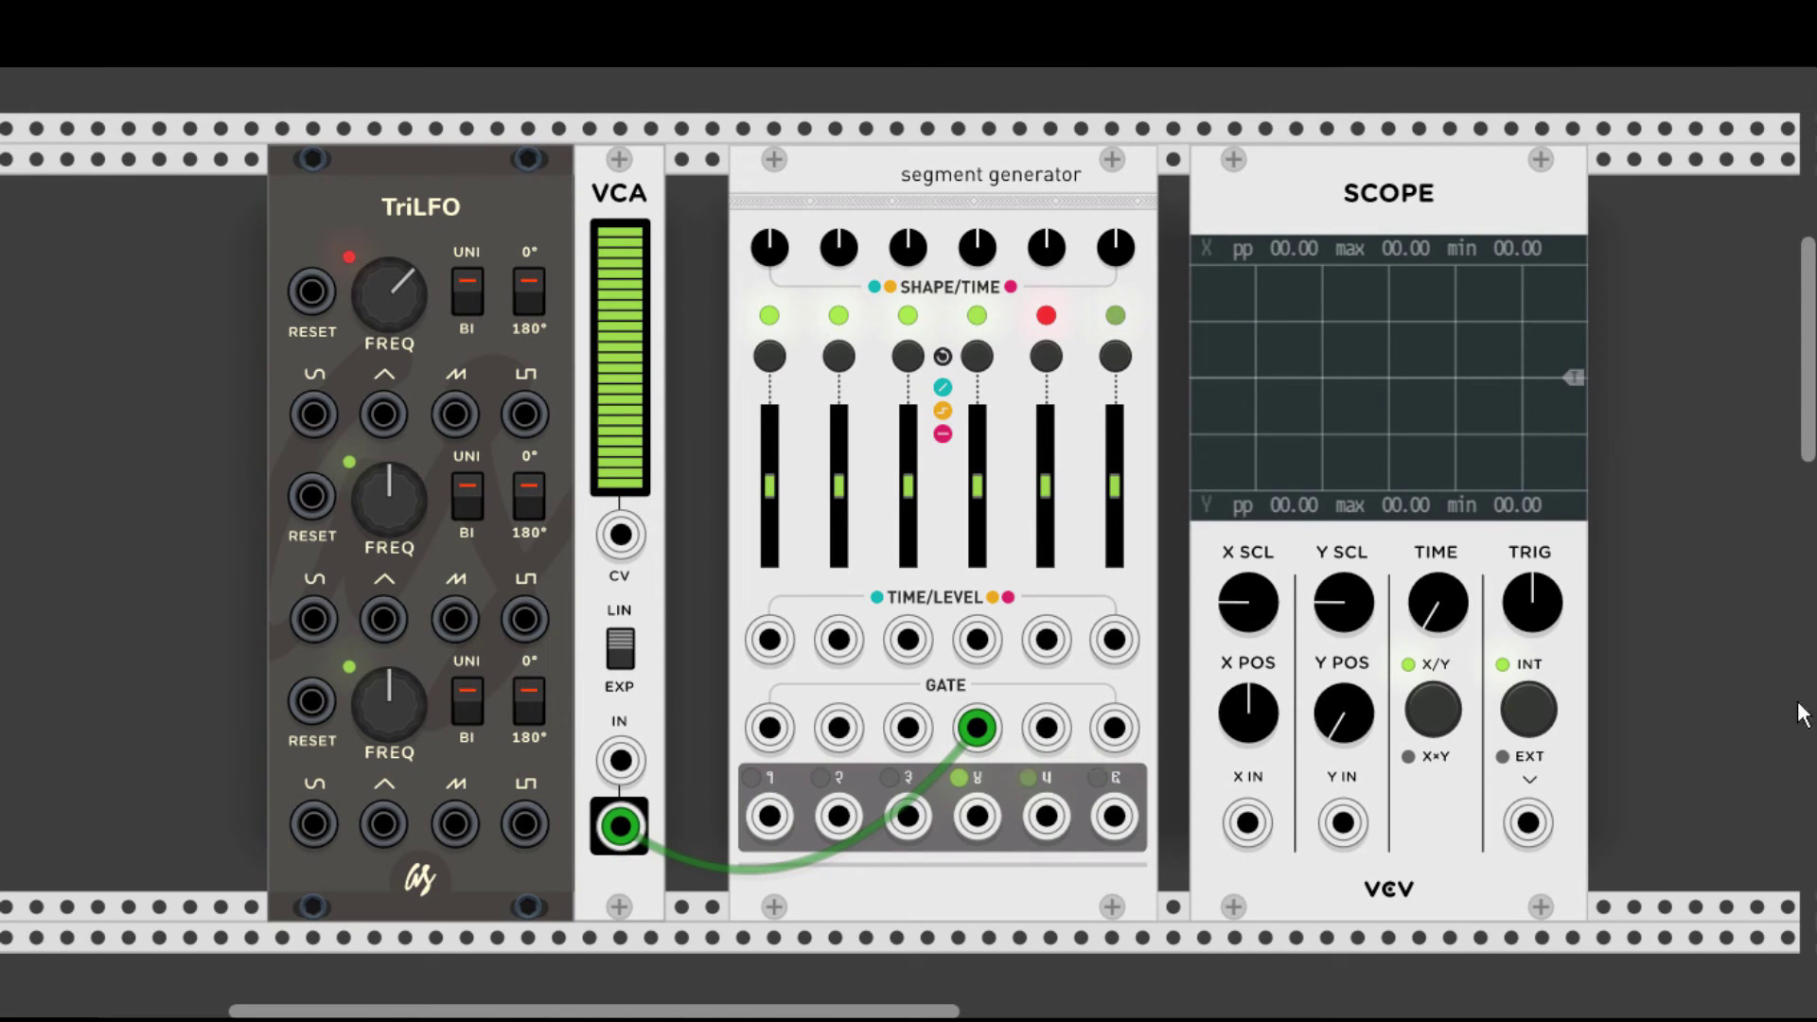
left_click_drag(1248, 823, 977, 816)
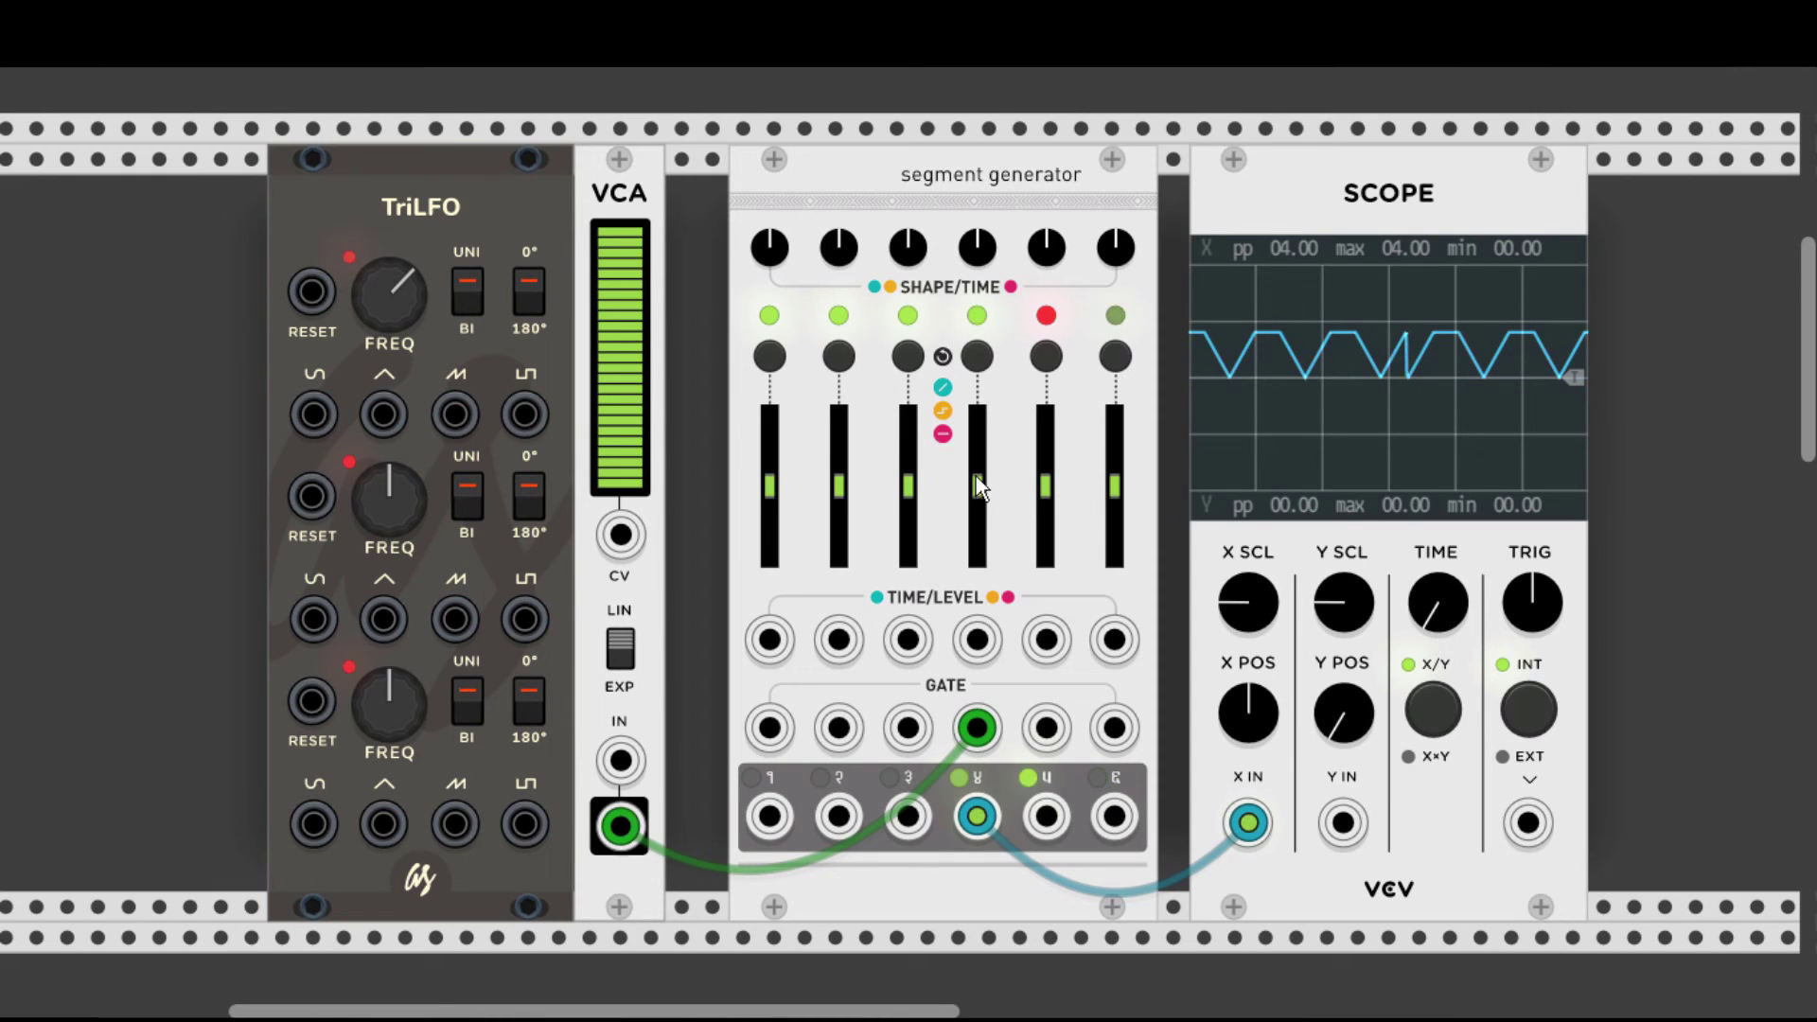
left_click_drag(975, 487, 977, 469)
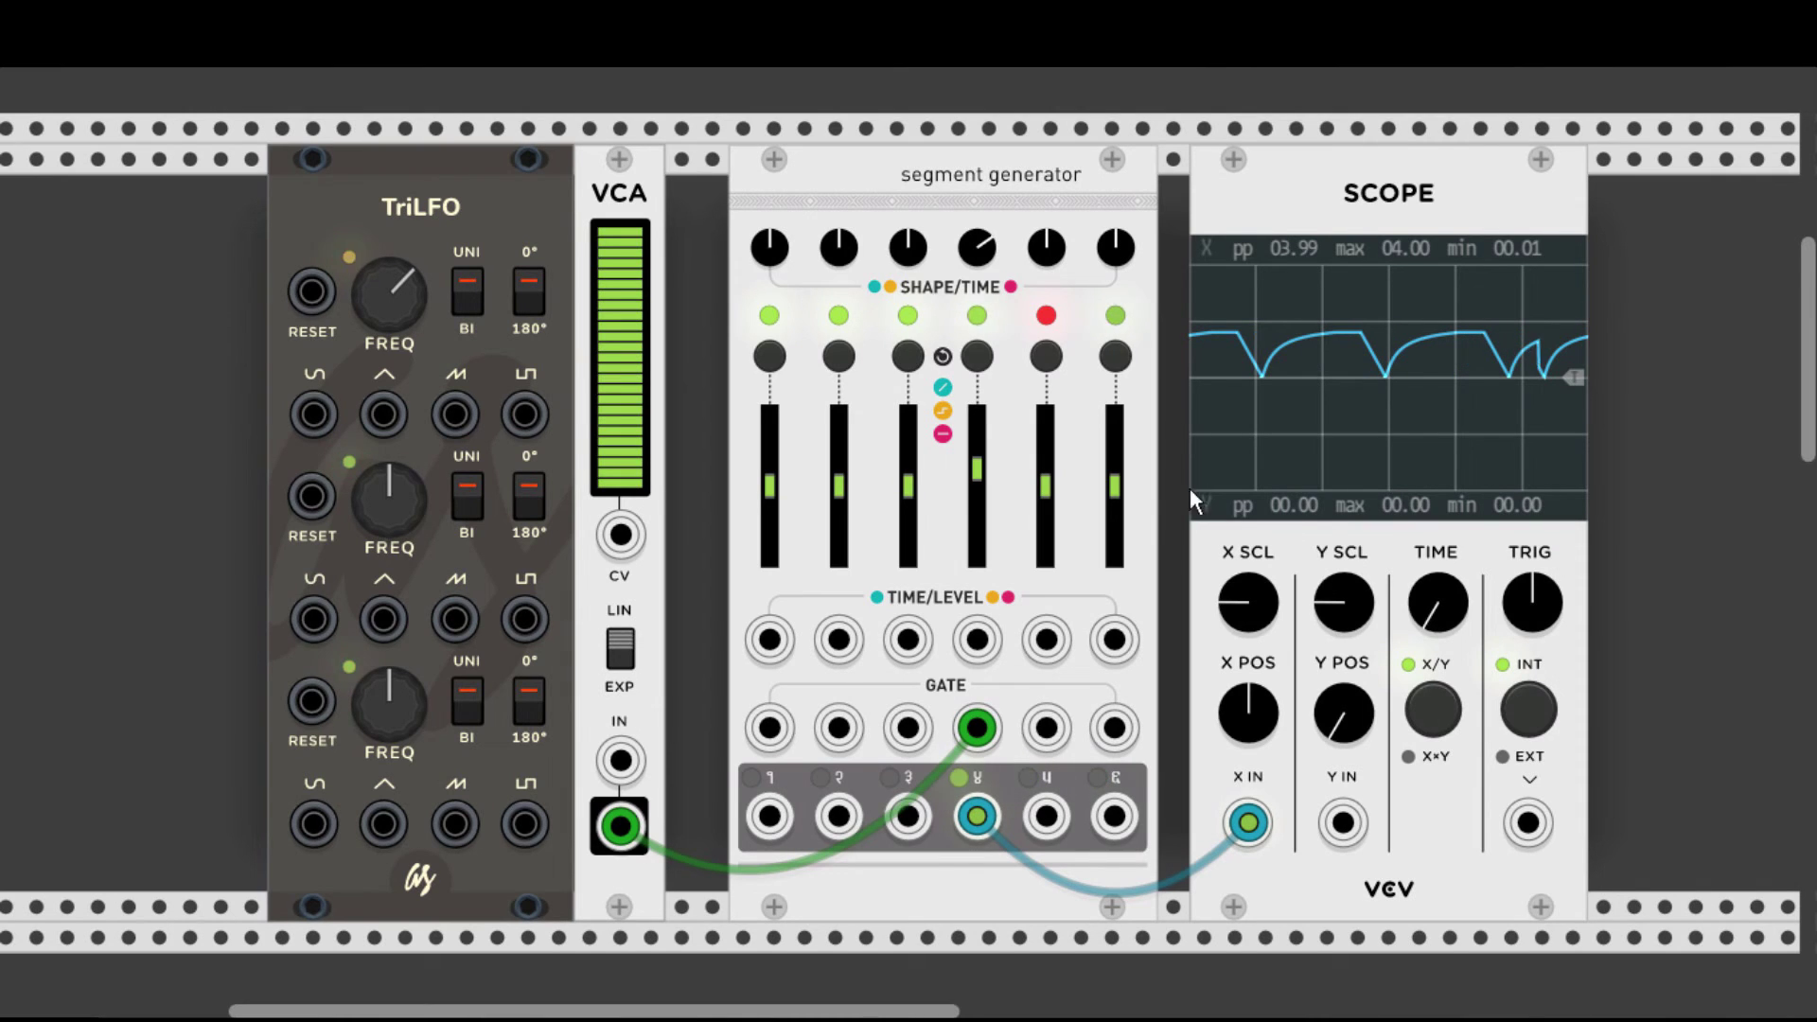
Raise segment 5's level and round its curve, lower segment 6's level, and change segment 4's type.
left_click_drag(1046, 486, 1046, 420)
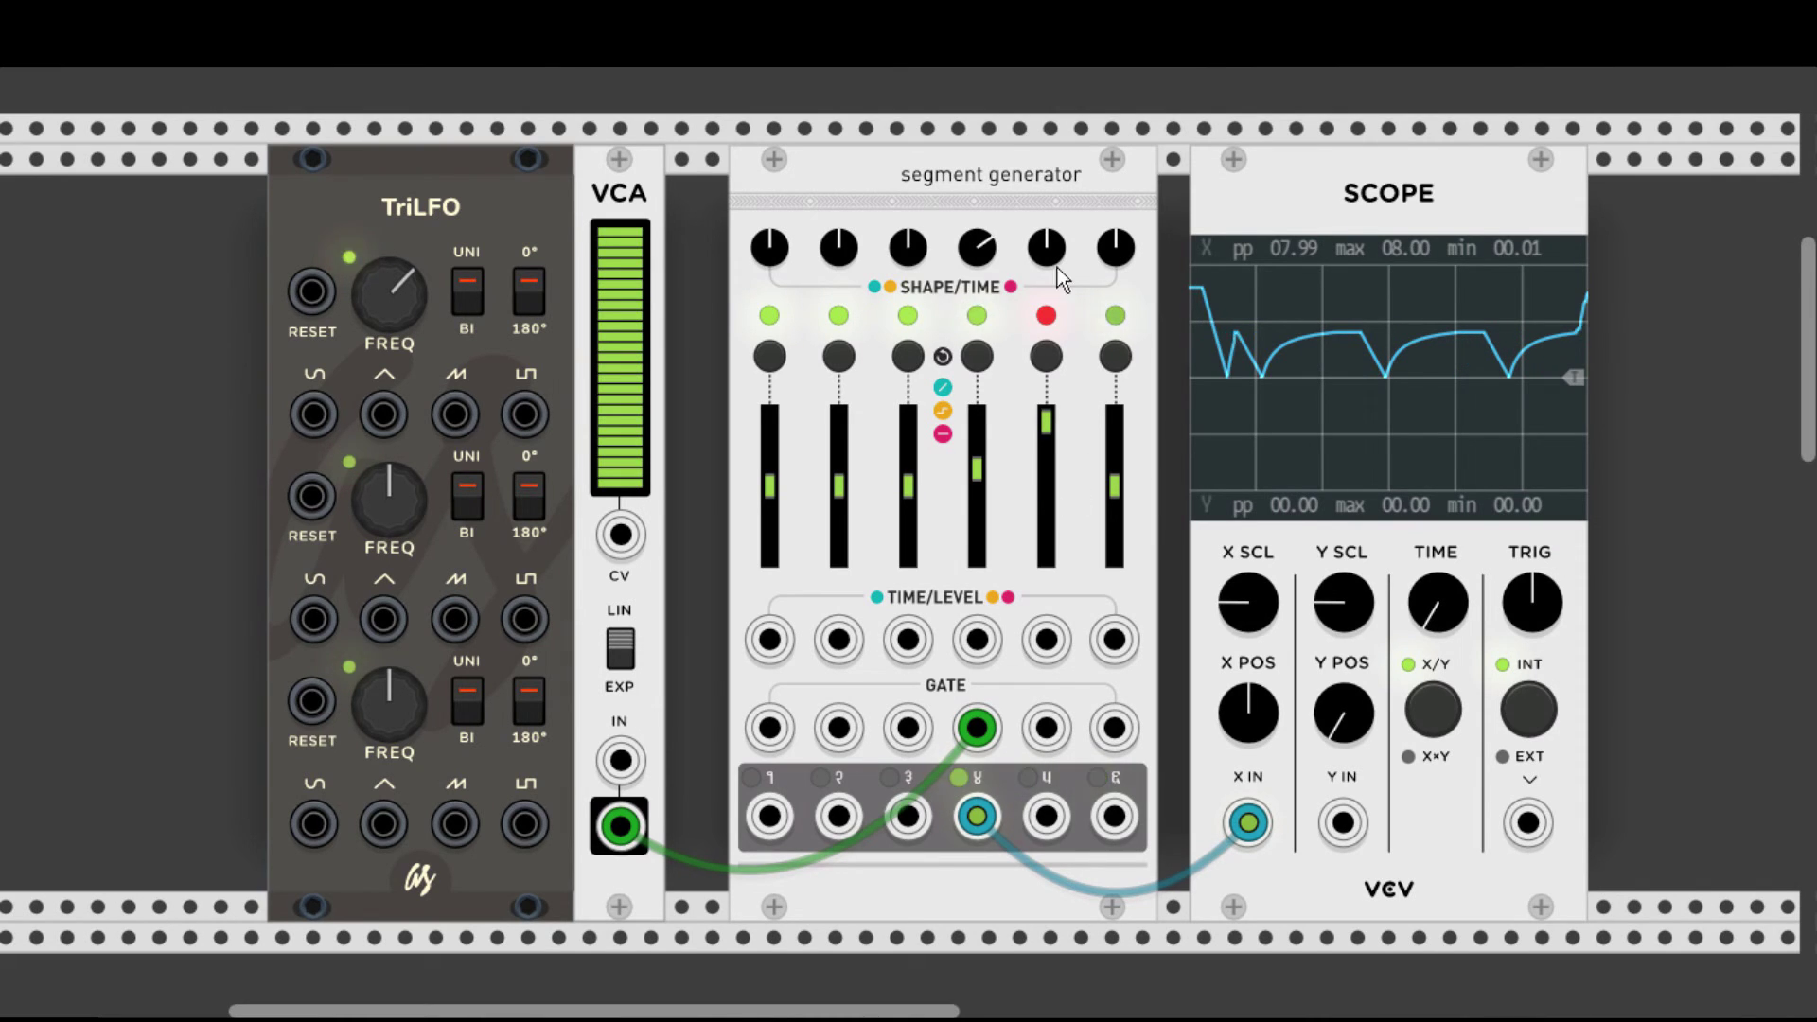
left_click_drag(1049, 252, 1049, 279)
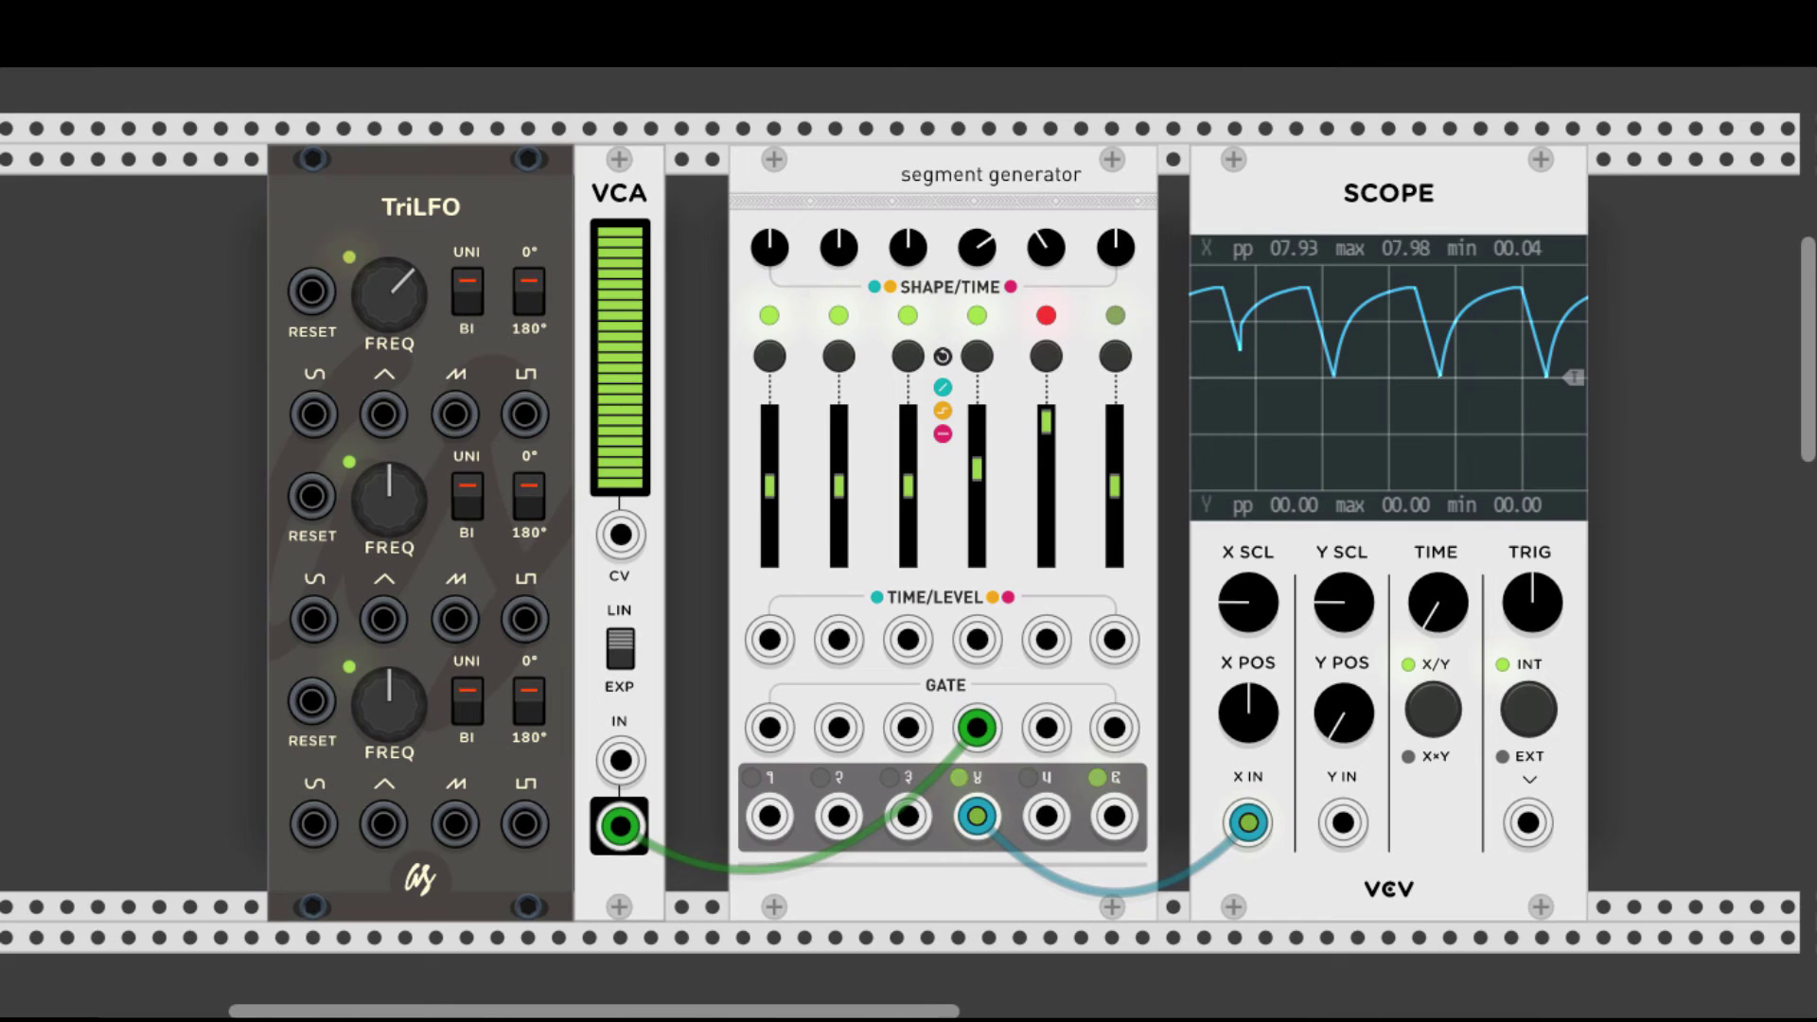
mouse_move(1116, 487)
left_mouse_down()
mouse_move(1116, 512)
mouse_move(1121, 441)
left_mouse_up()
left_click_drag(1117, 269, 1117, 238)
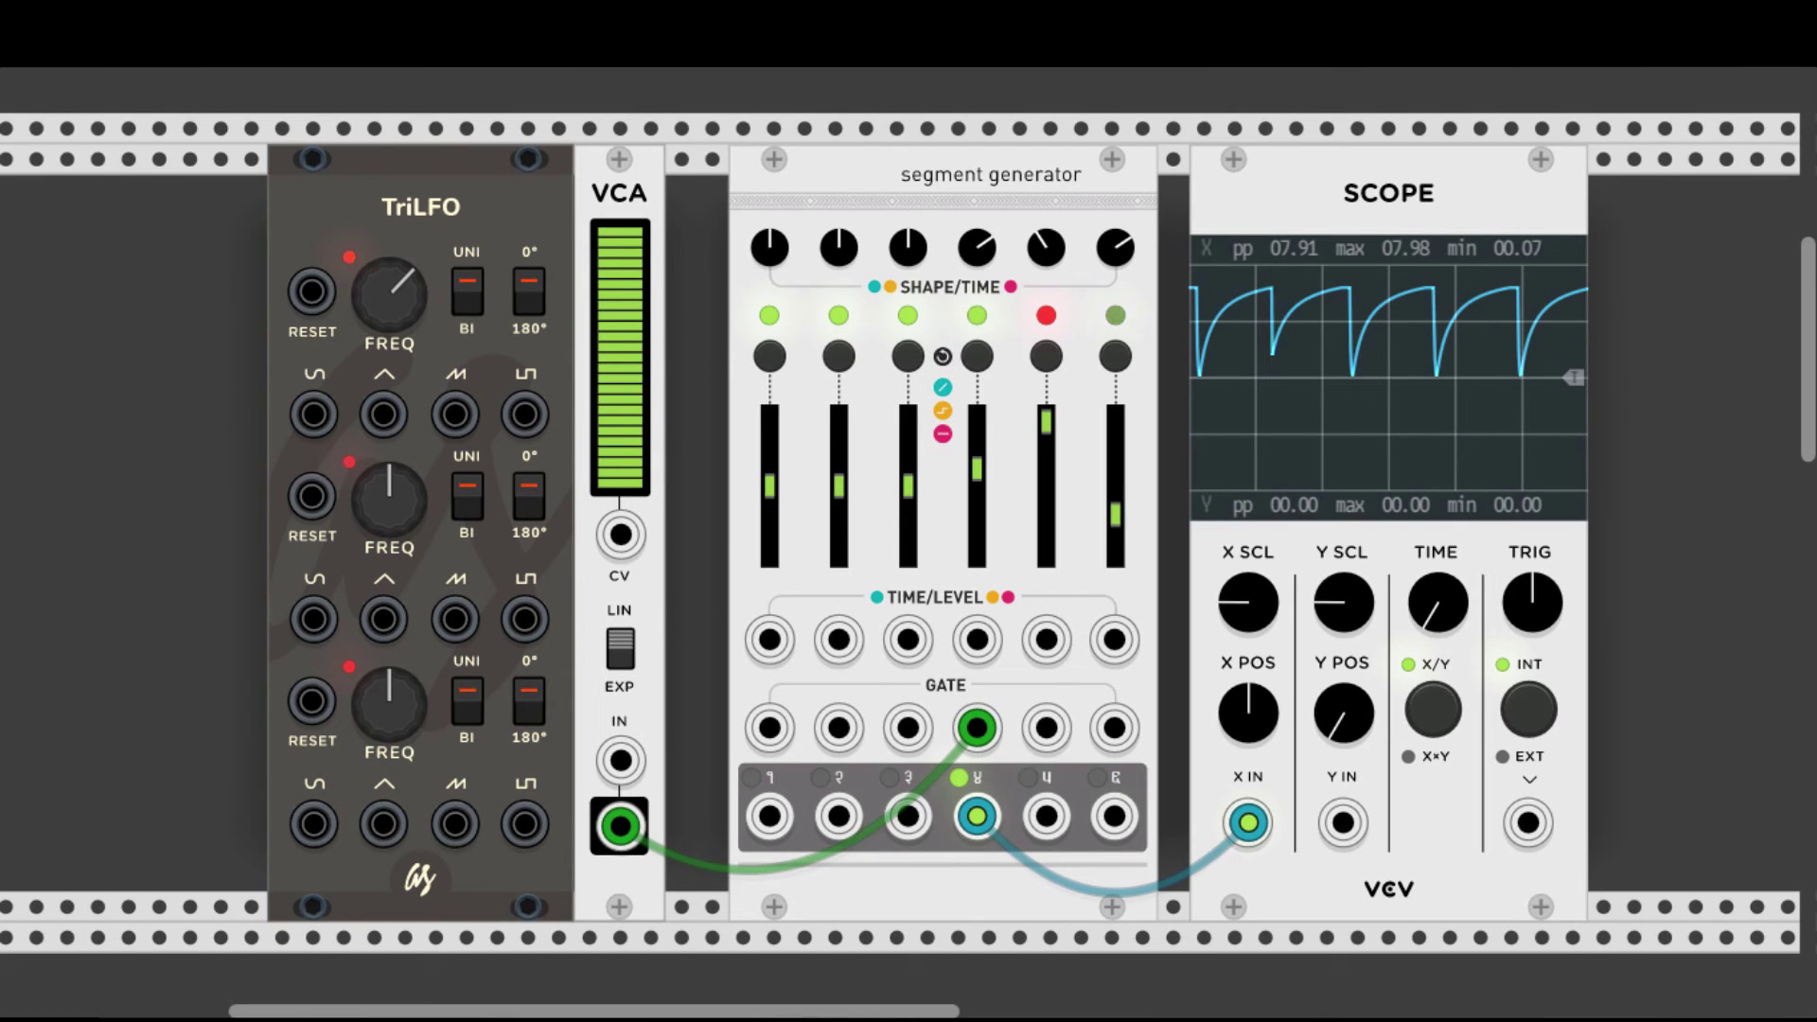
left_click(979, 360)
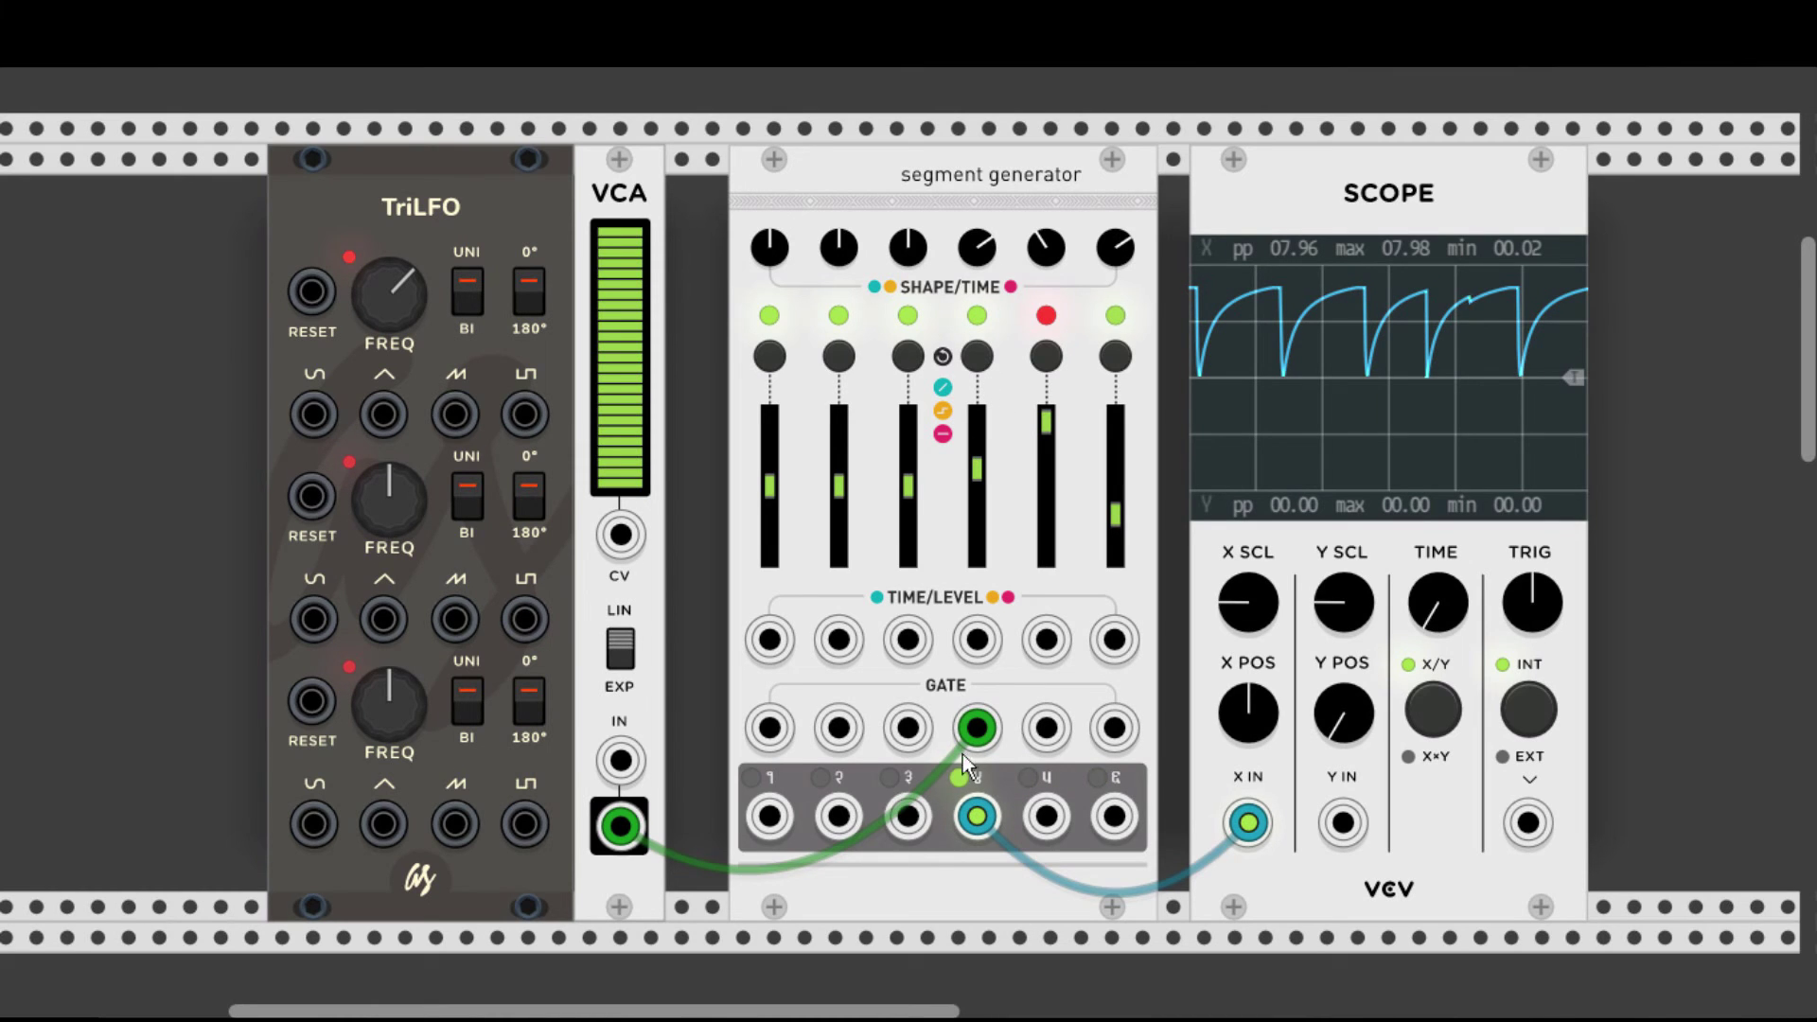
Shift the gate cable to GATE 3 and scope to output 3; cycle segment 4's mode twice and reshape its curve.
left_click_drag(978, 730, 908, 729)
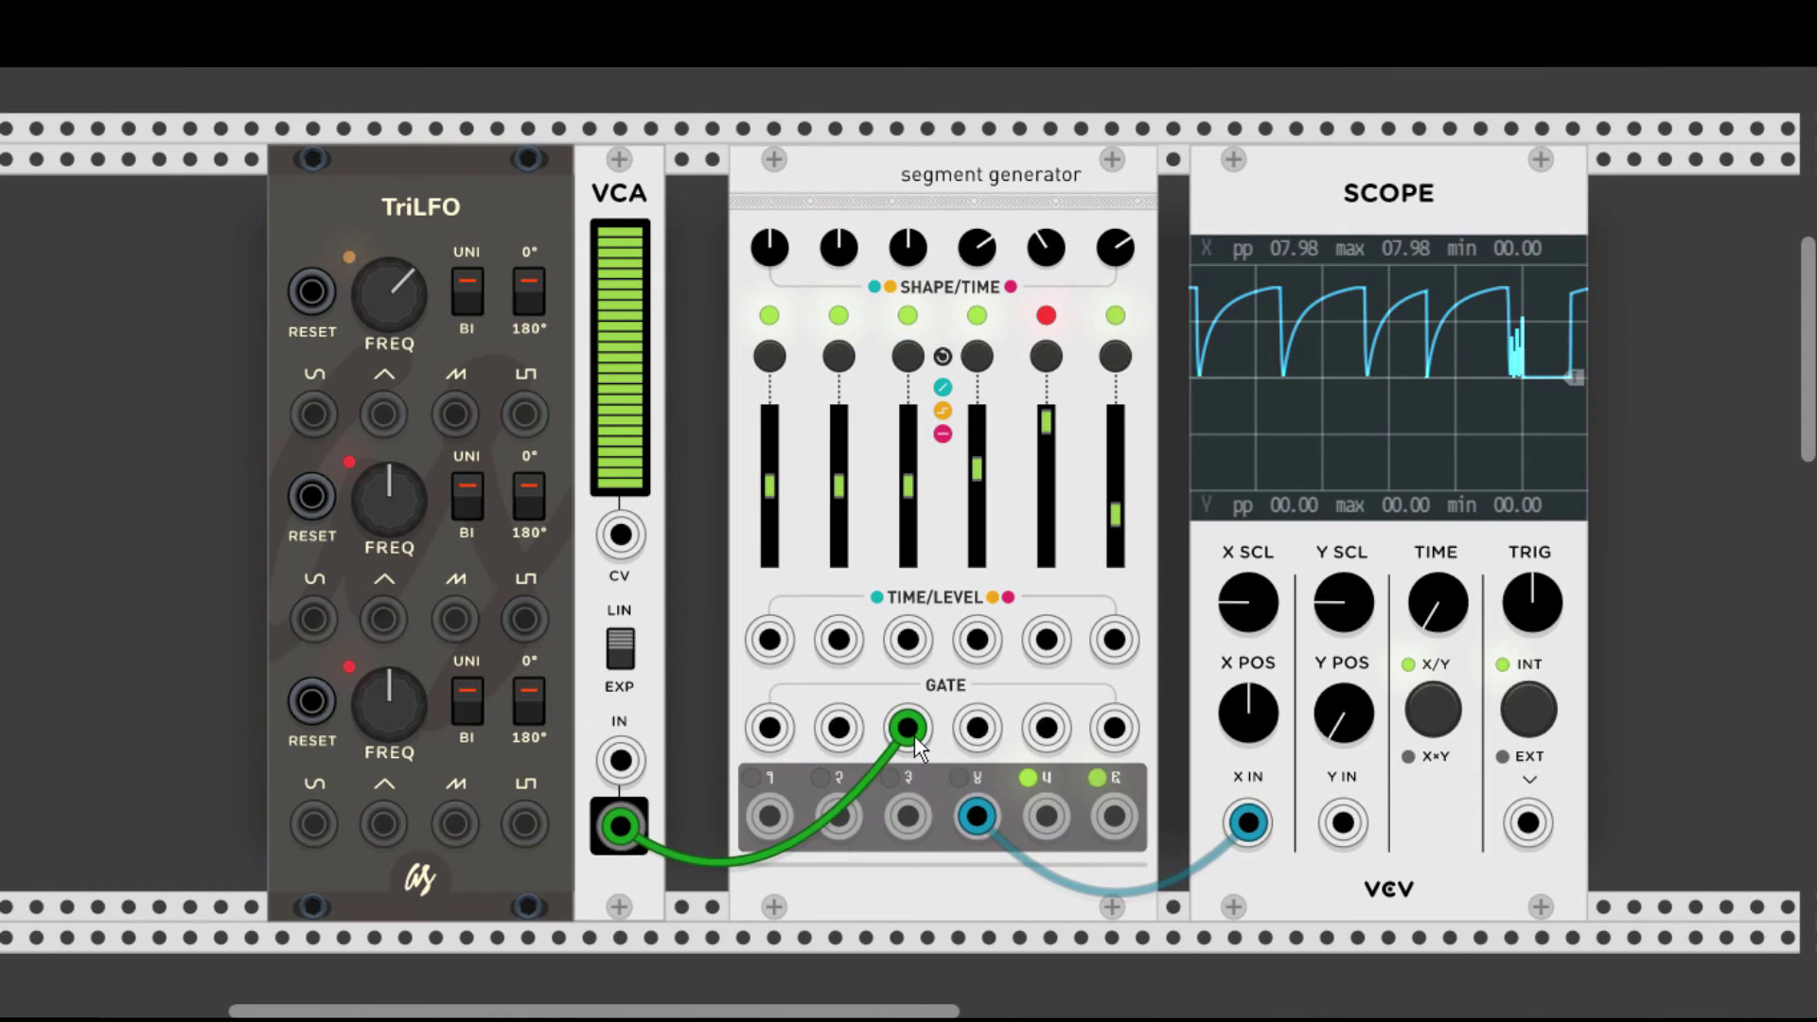
left_click_drag(982, 822, 910, 820)
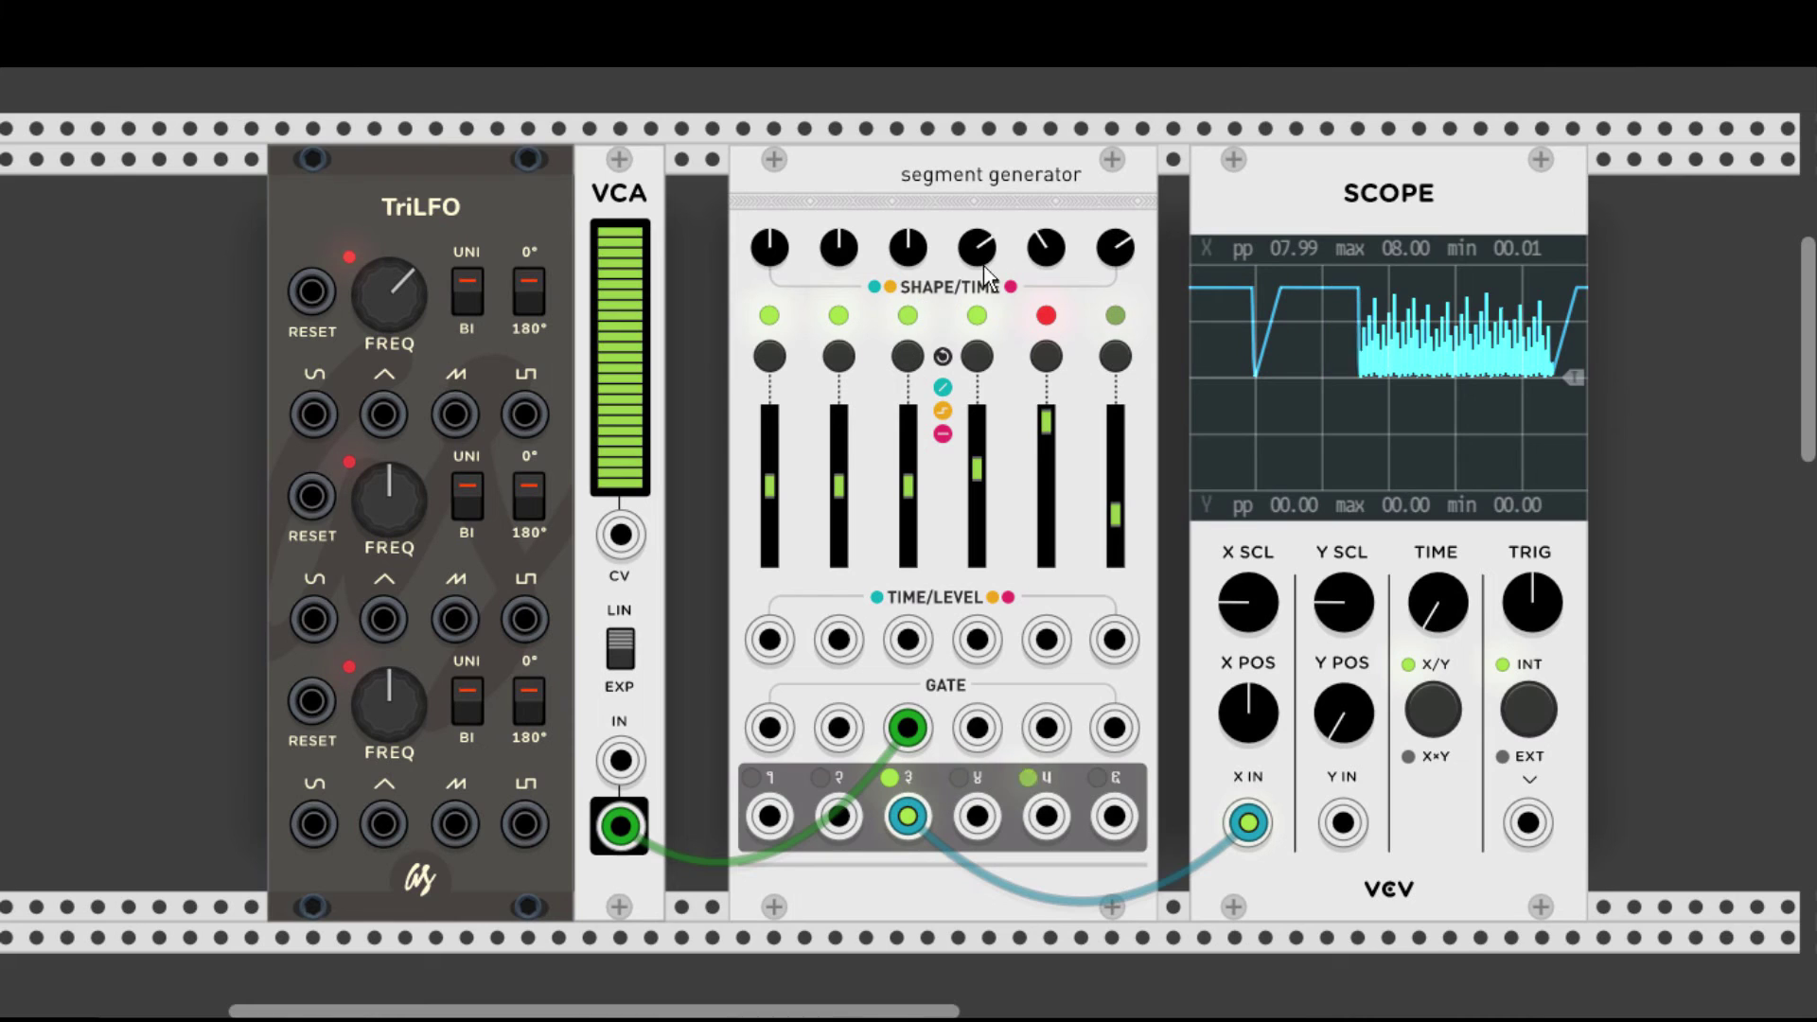
left_click(976, 358)
left_click(975, 358)
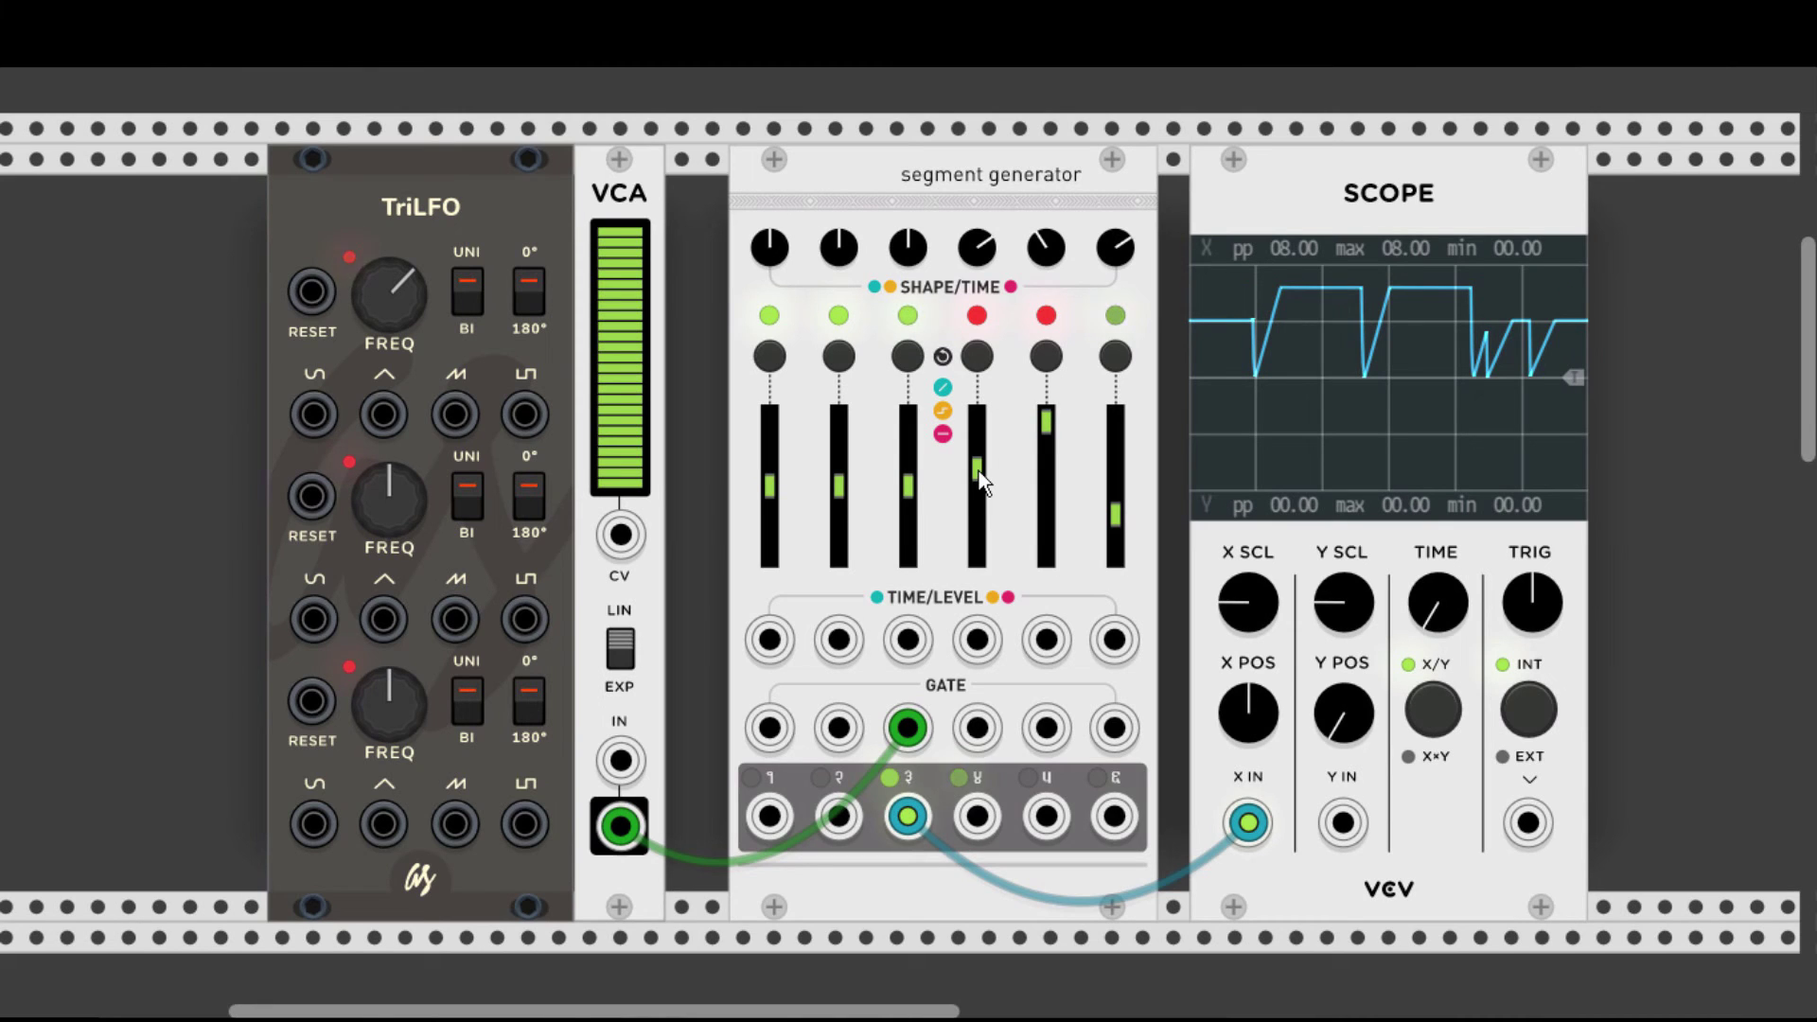
left_click_drag(976, 248, 976, 284)
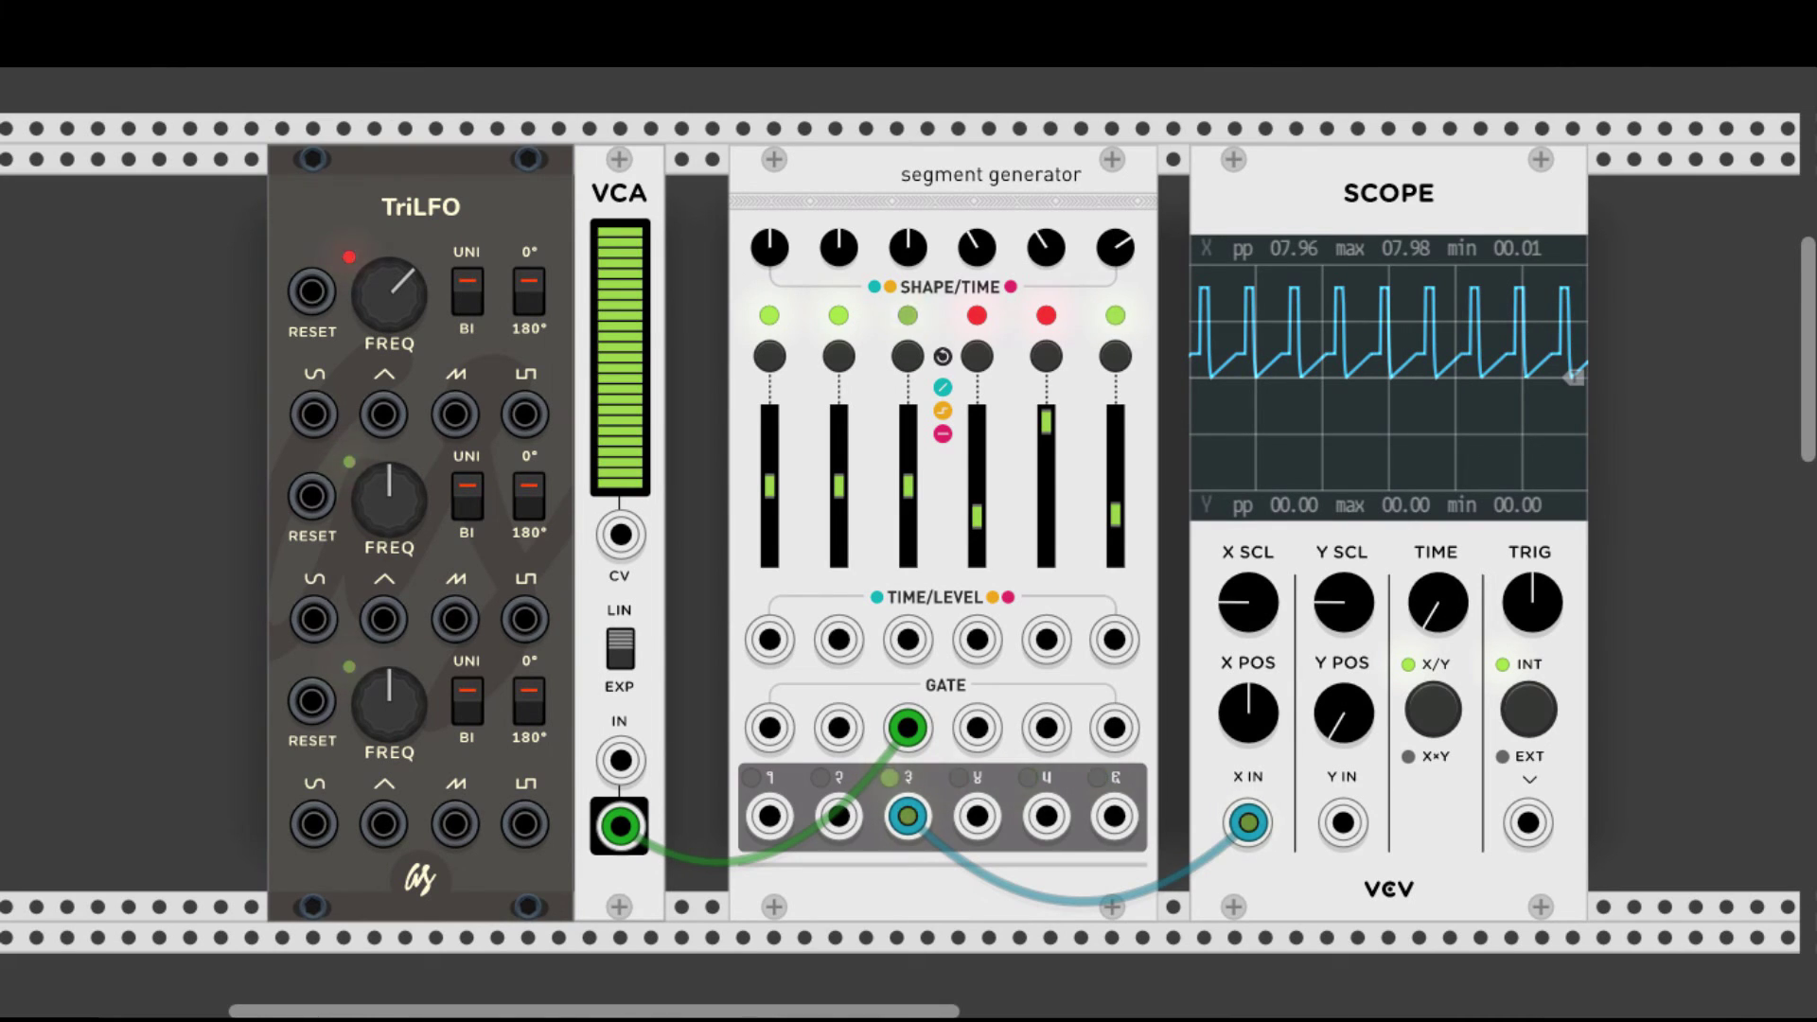
Unplug the Scope cable from output 3 and the VCA cable from GATE 3.
left_click_drag(1246, 819, 1174, 798)
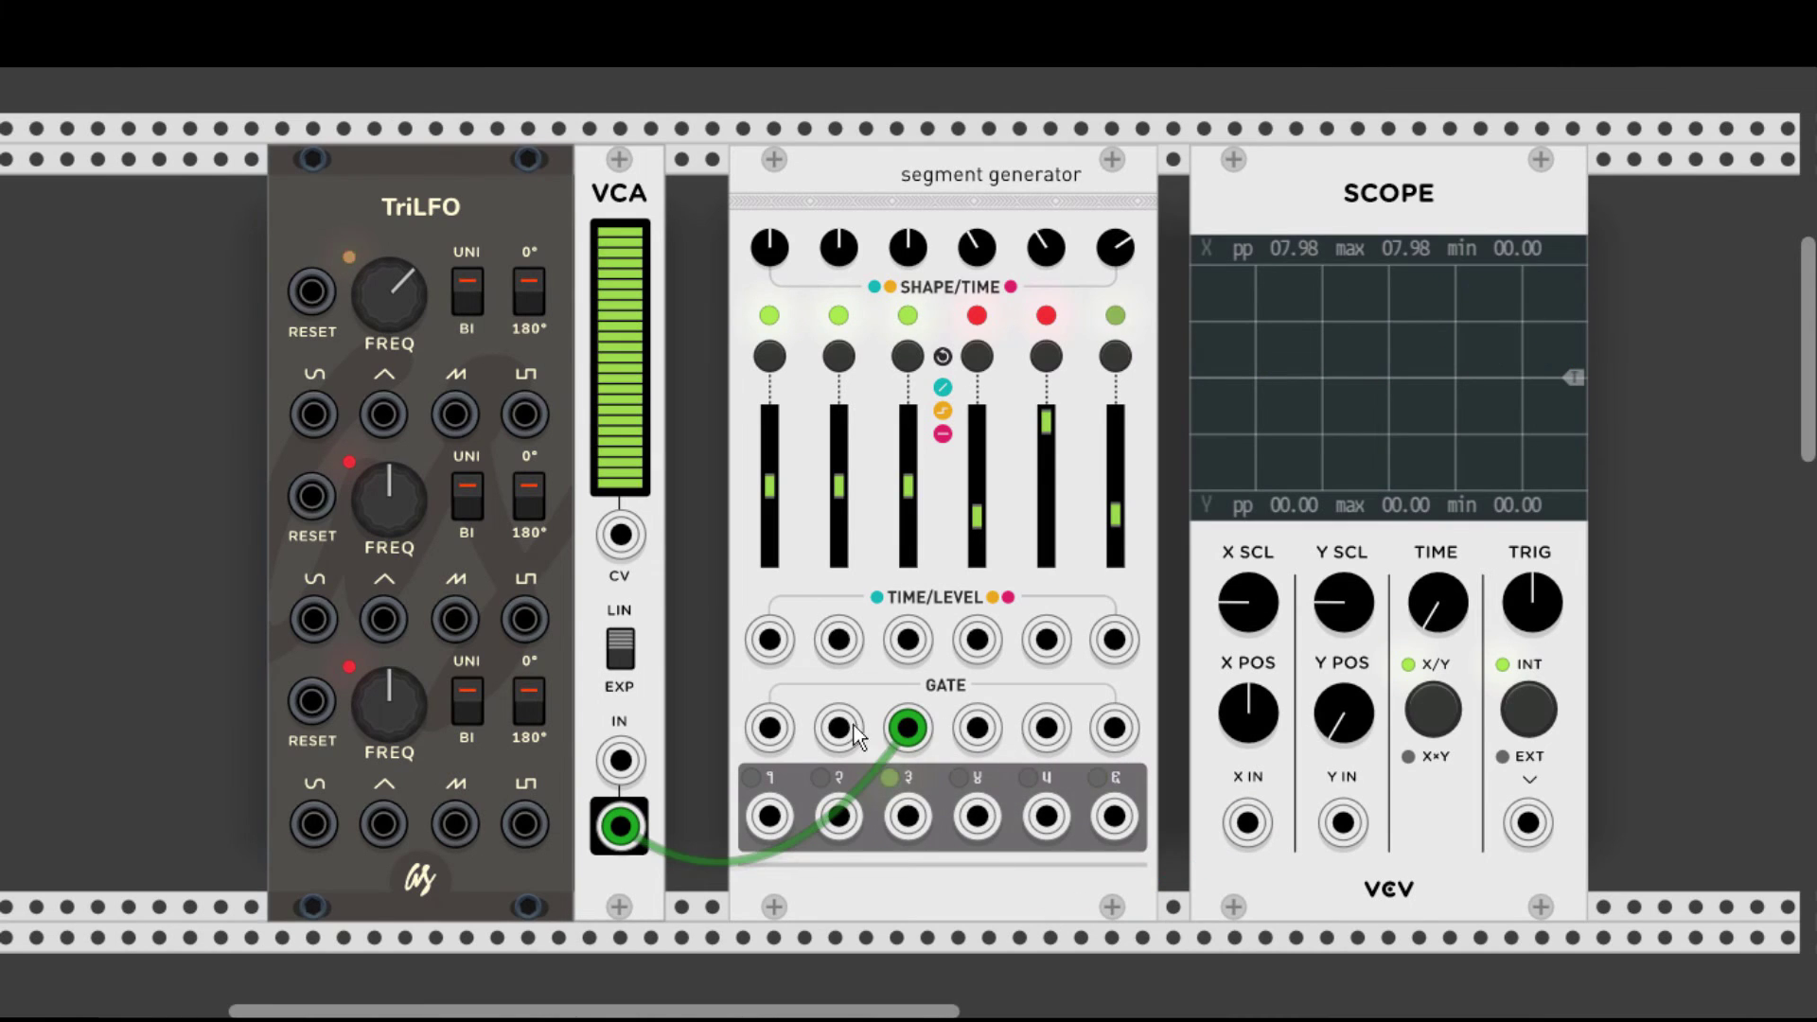
left_click_drag(907, 727, 984, 705)
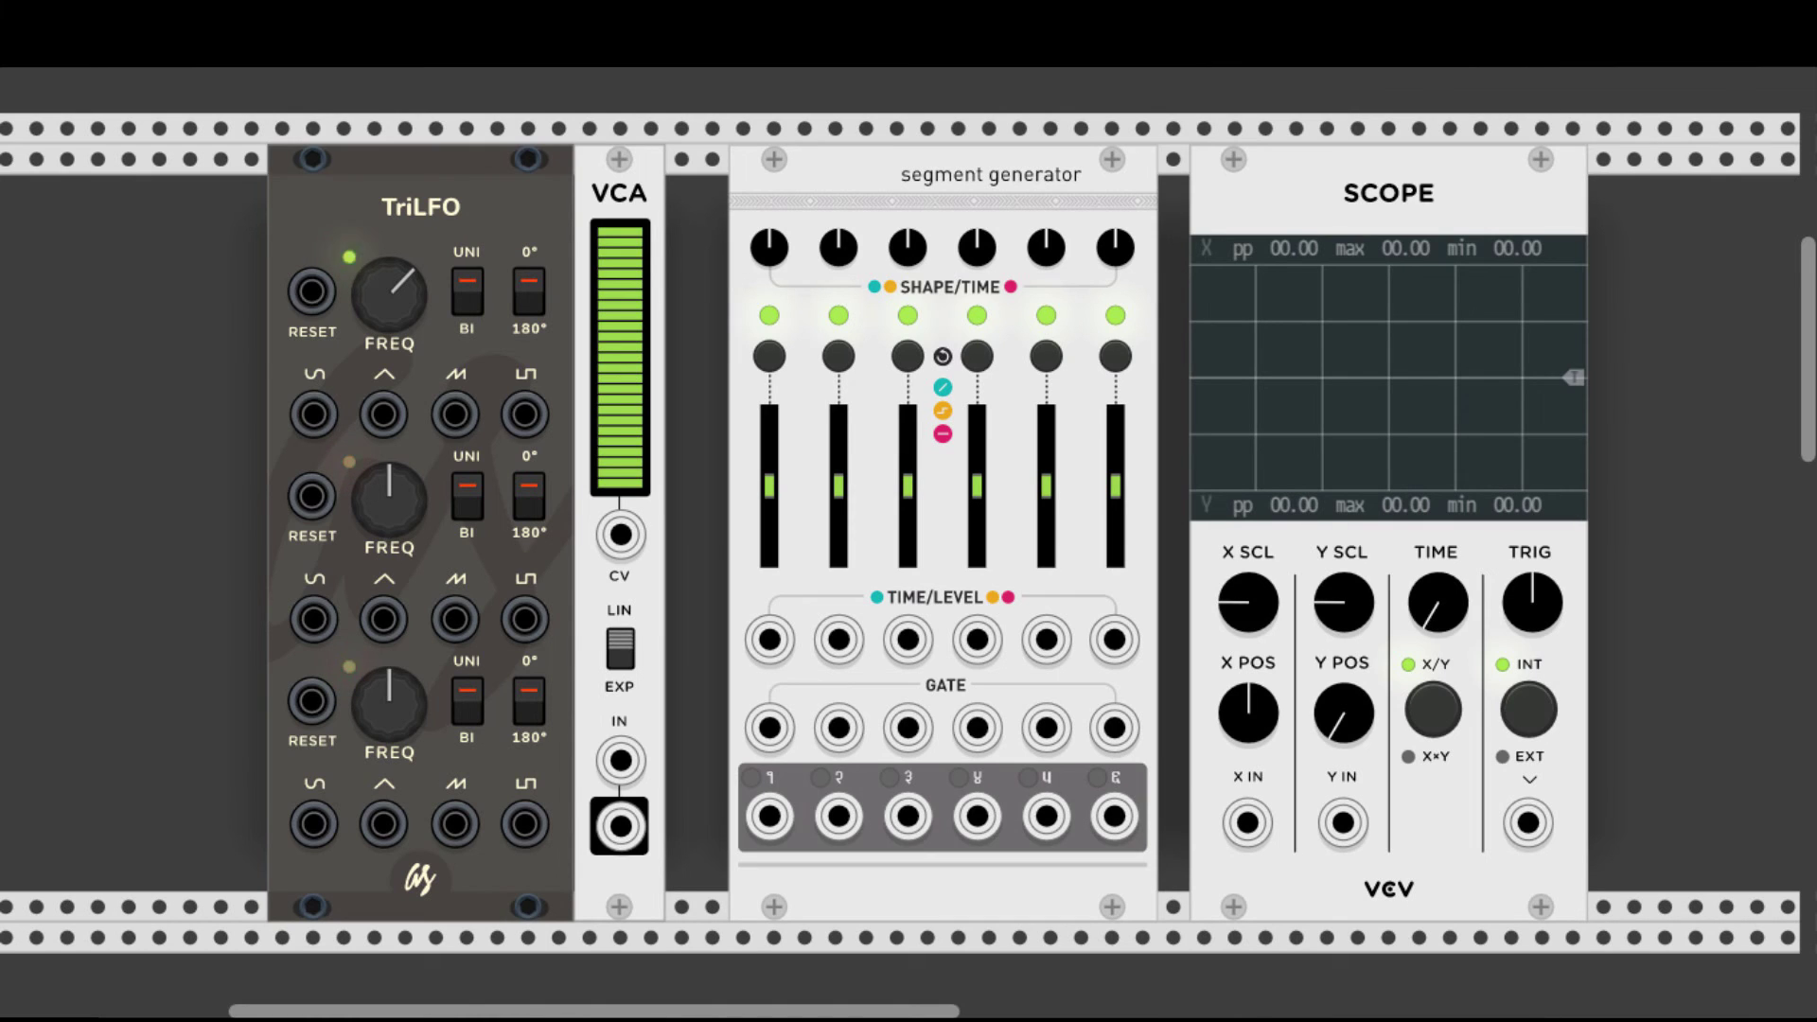
Drive segment 6 from TriLFO square (GATE) and sine (TIME/LEVEL), scope output 6, and raise top FREQ.
left_click_drag(525, 414, 1115, 727)
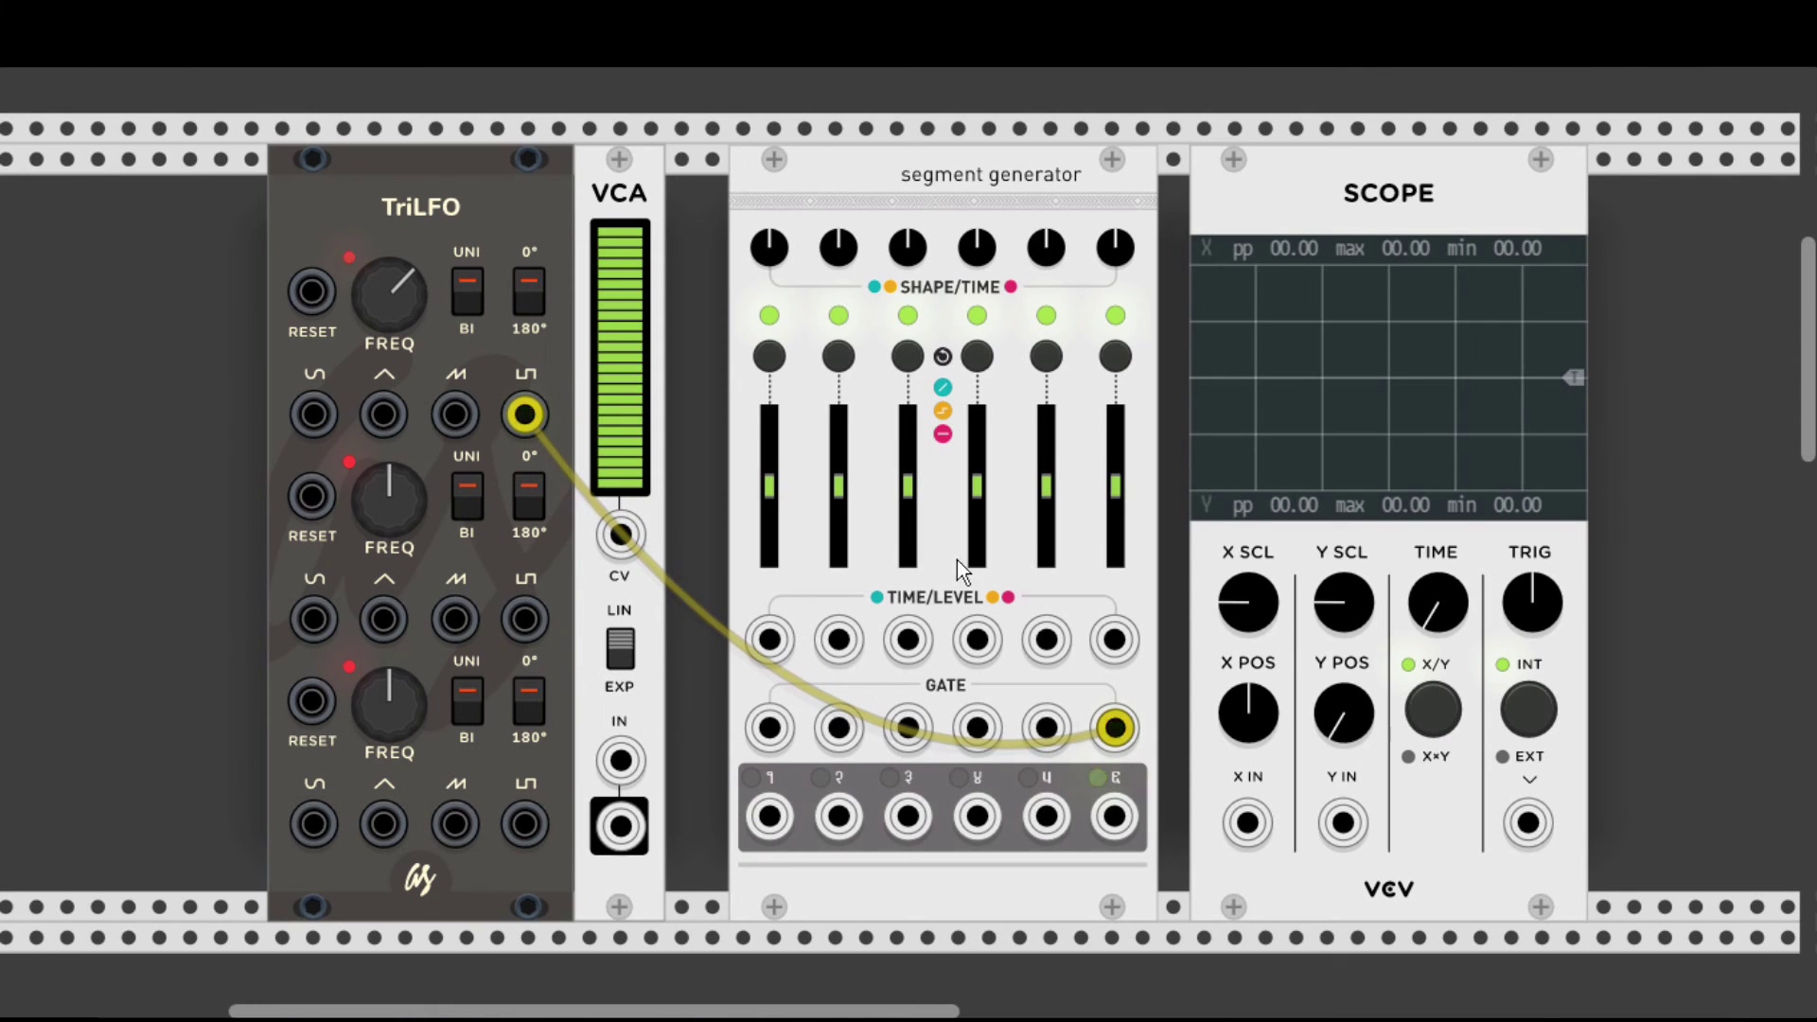
left_click_drag(312, 620, 1115, 639)
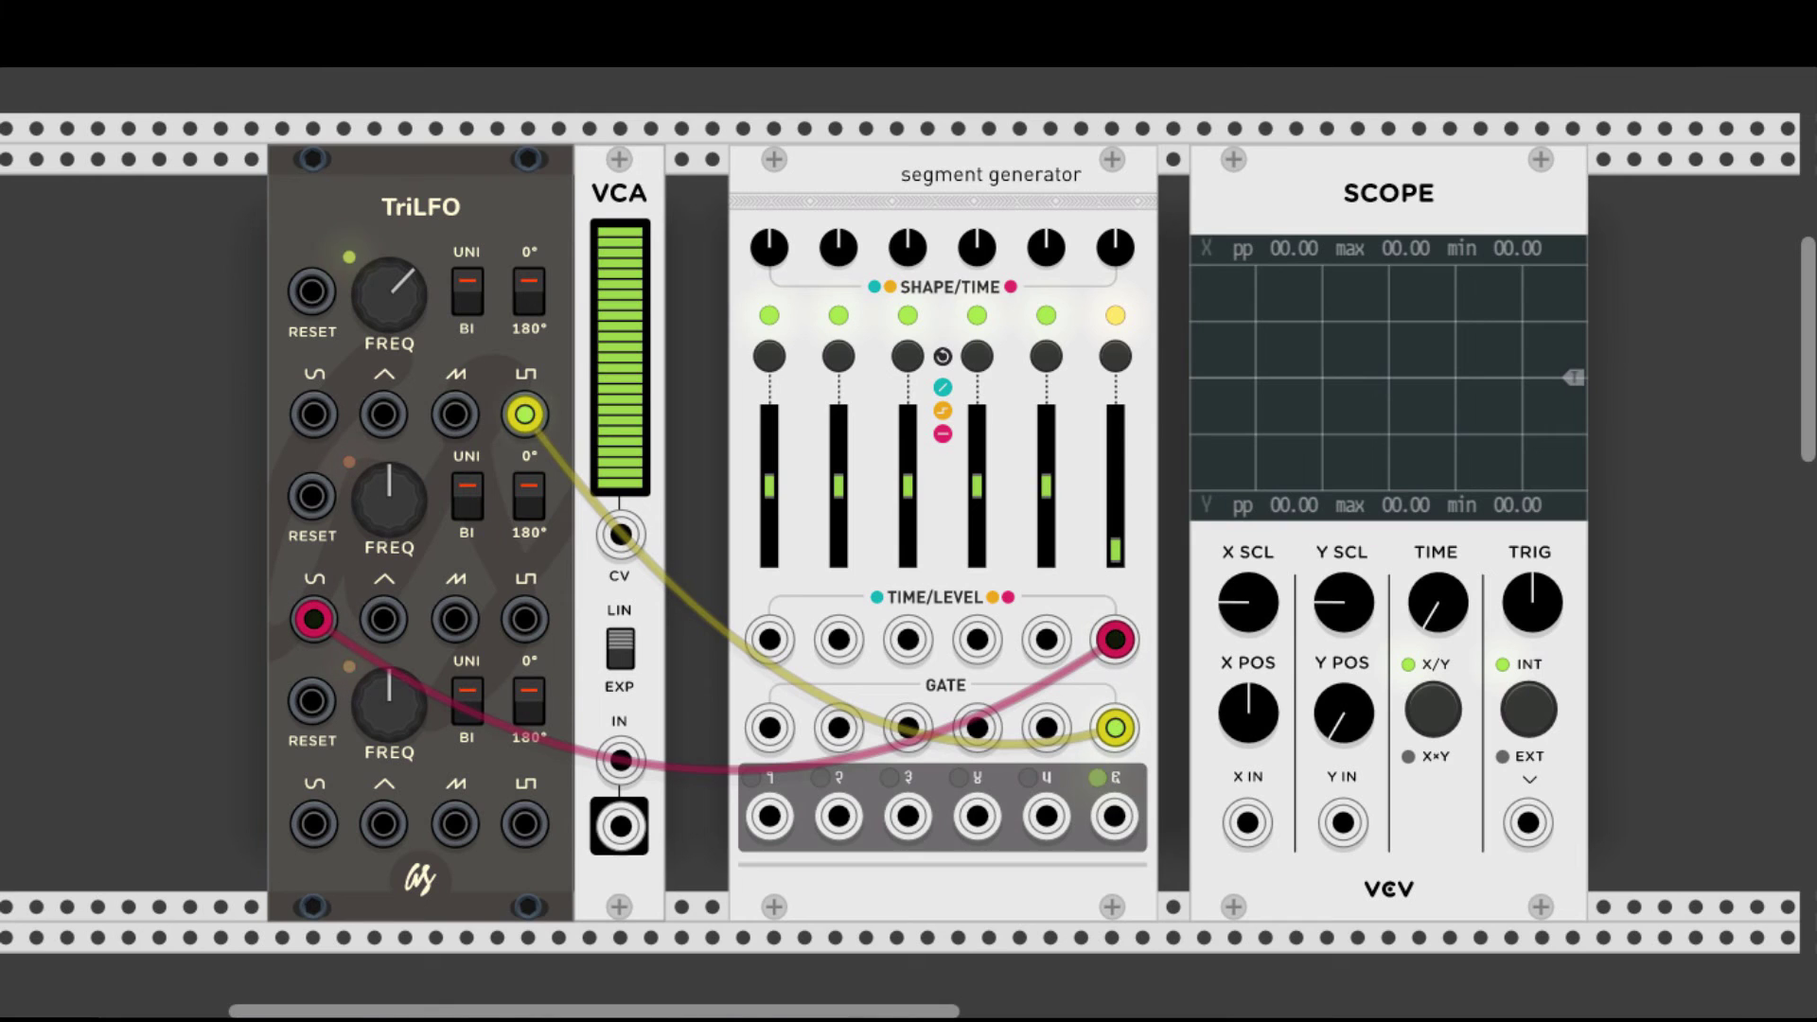
mouse_move(1116, 816)
left_mouse_down()
mouse_move(1248, 822)
mouse_move(1307, 851)
mouse_move(481, 687)
mouse_move(314, 619)
left_mouse_up()
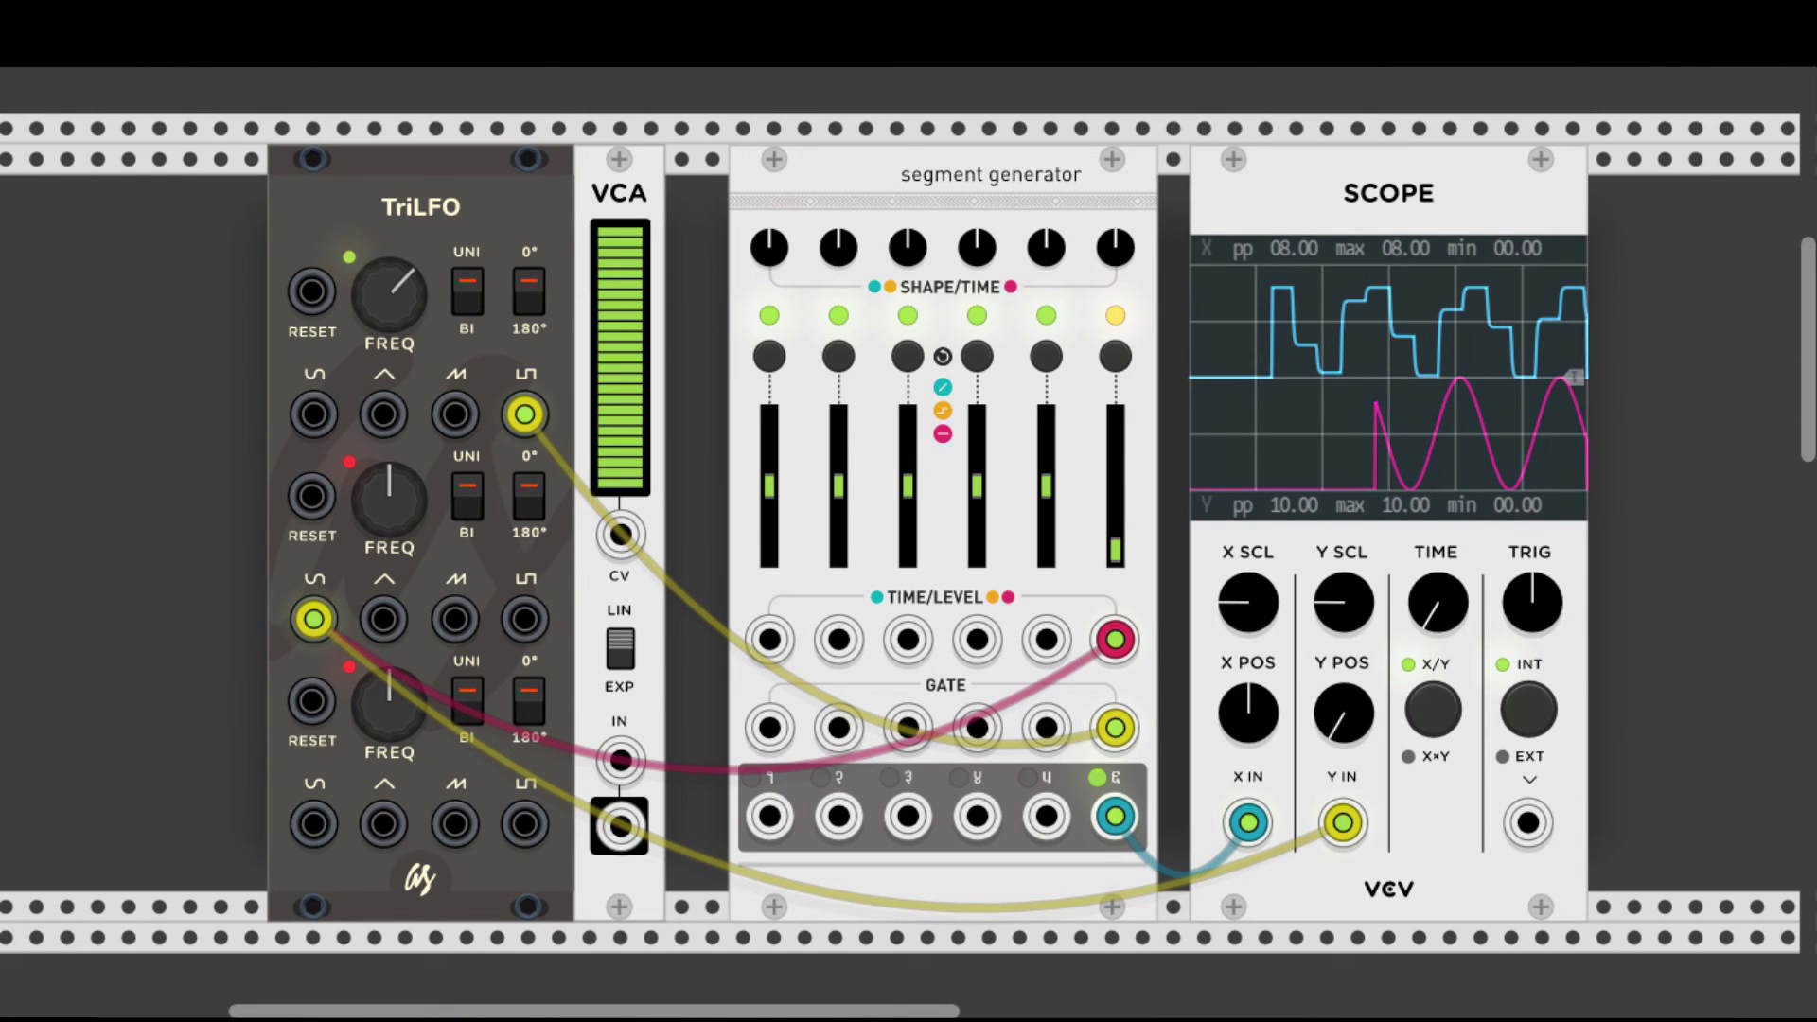
left_click_drag(384, 327, 383, 303)
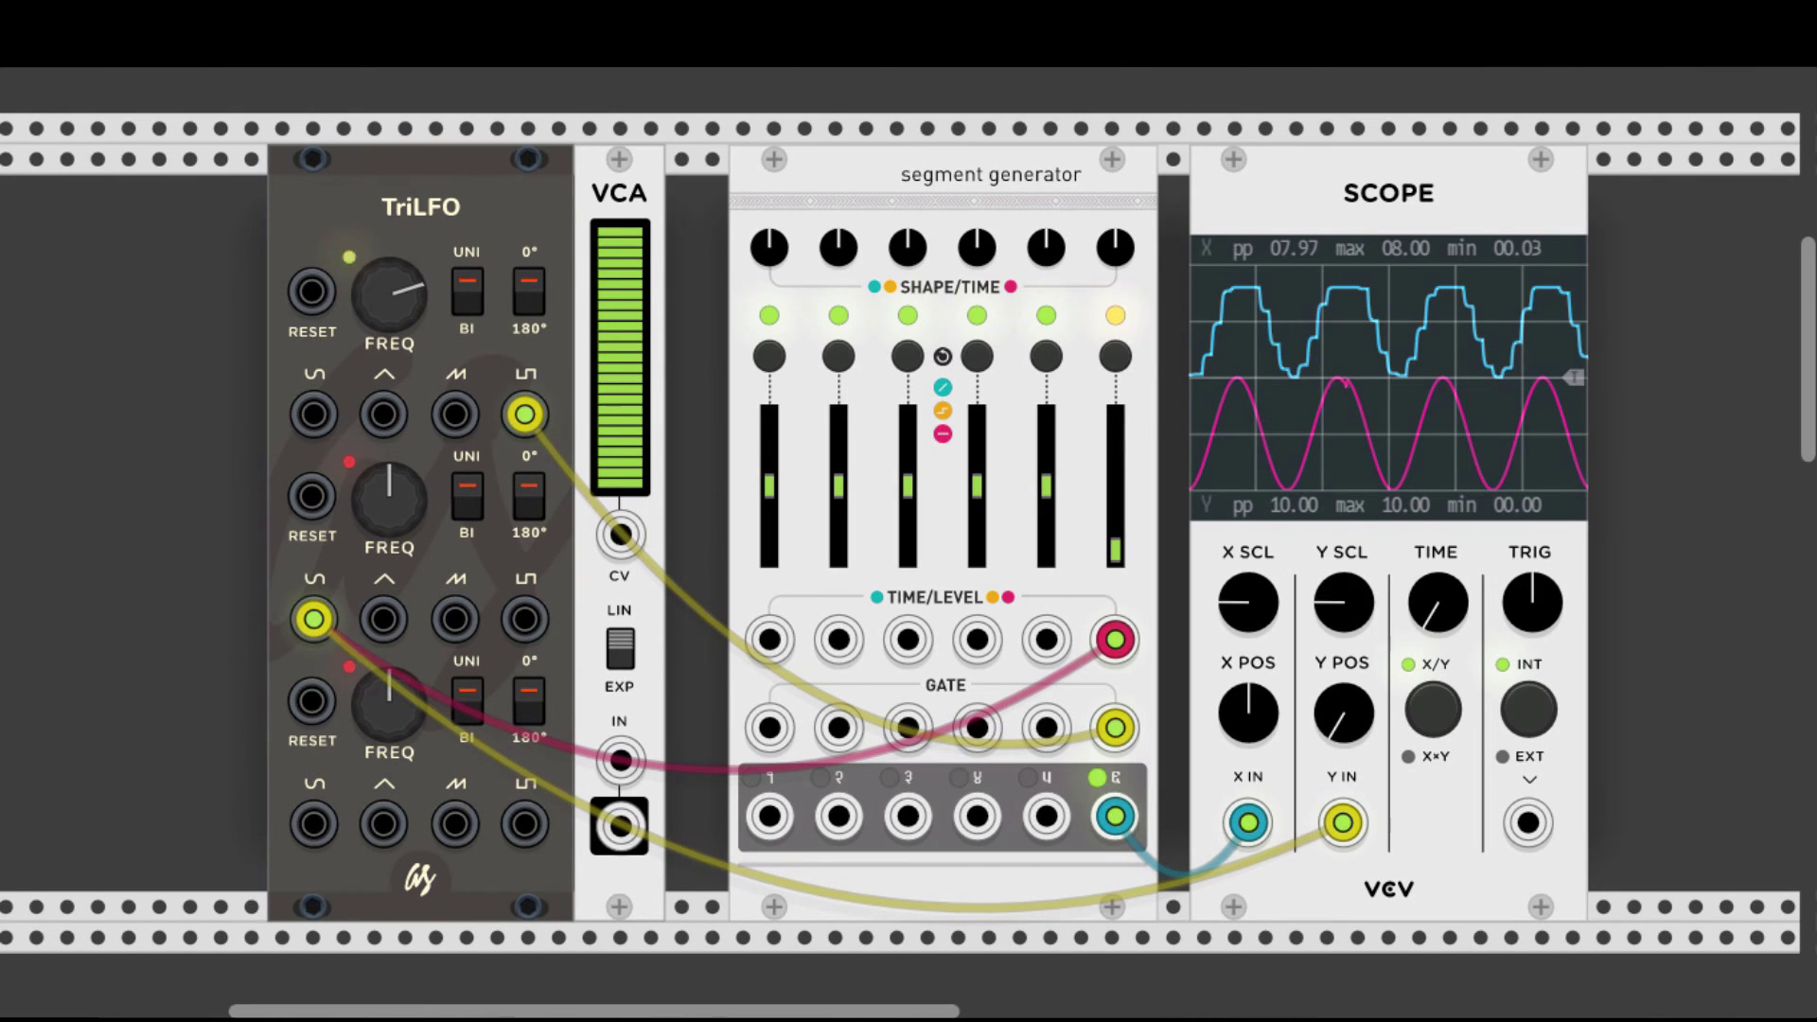
Remove the scope and TriLFO test cables from segment 6.
mouse_move(1343, 823)
left_mouse_down()
mouse_move(1255, 831)
mouse_move(1174, 805)
left_mouse_up()
left_click_drag(1115, 728, 1117, 684)
left_click_drag(1115, 640, 1119, 652)
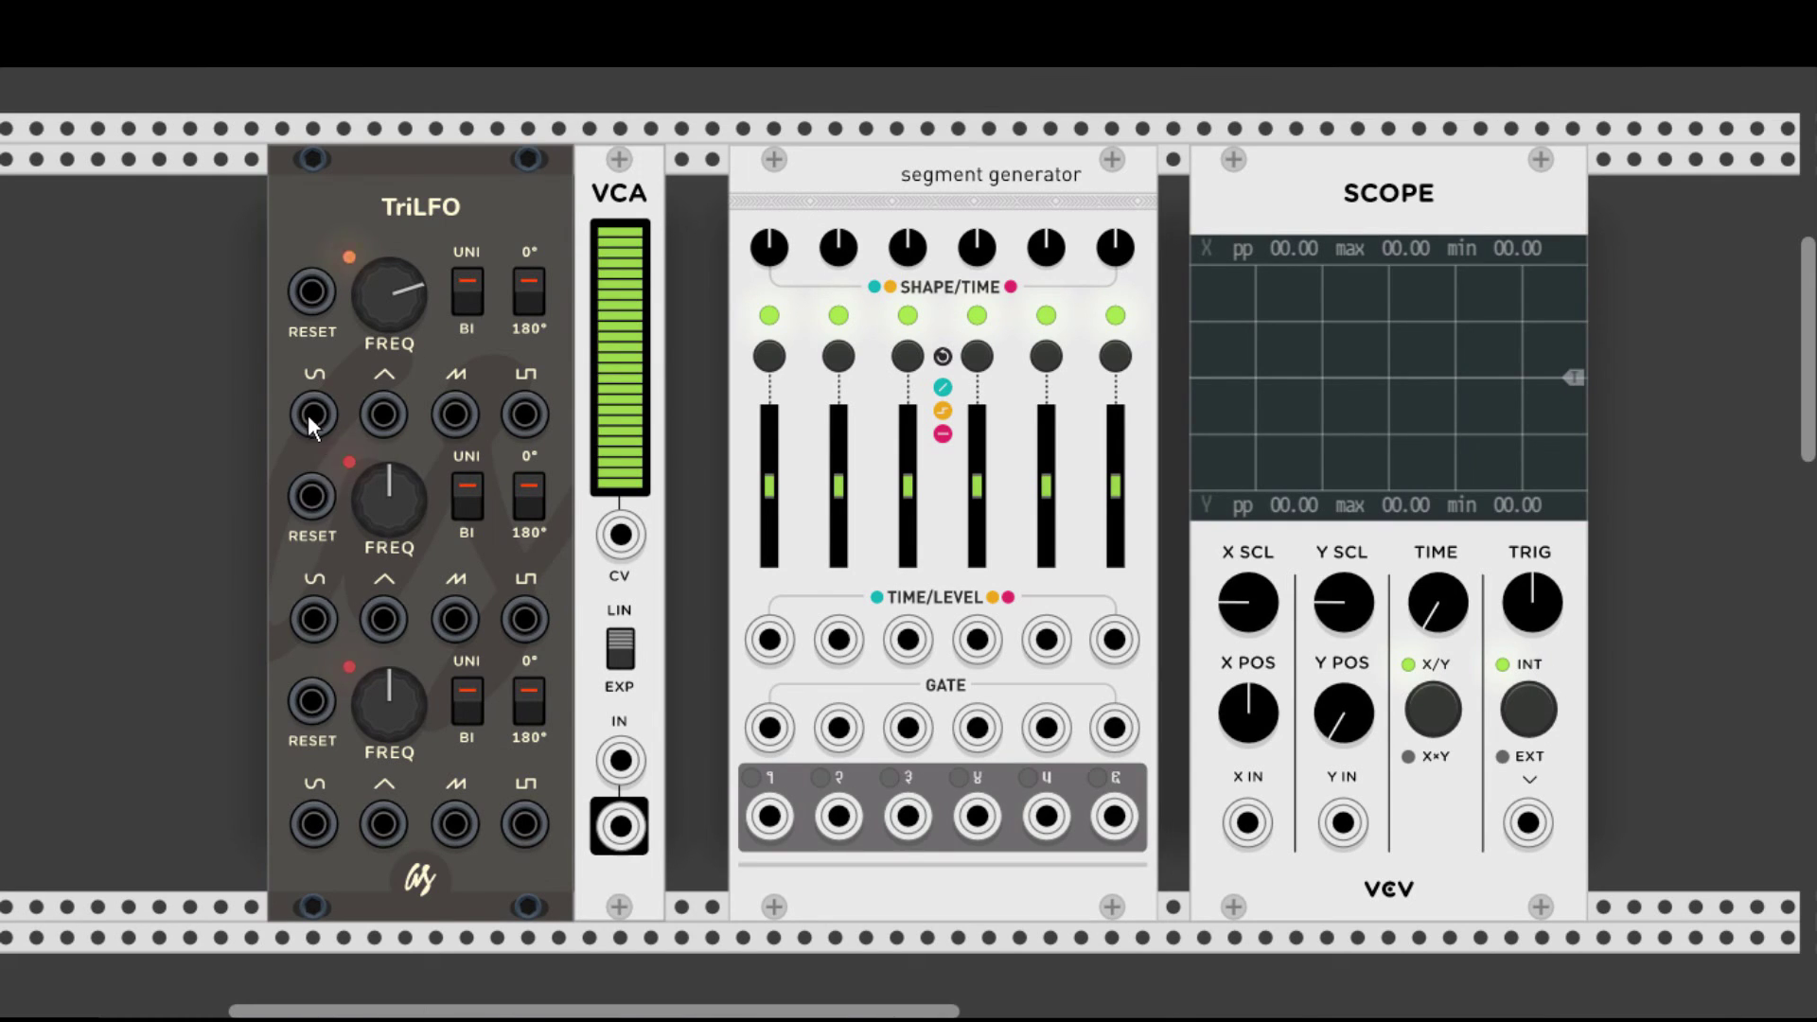
Cable TriLFO sine, triangle and saw outputs into TIME/LEVEL inputs 1 through 6.
left_click_drag(313, 415, 770, 640)
left_click_drag(383, 620, 839, 641)
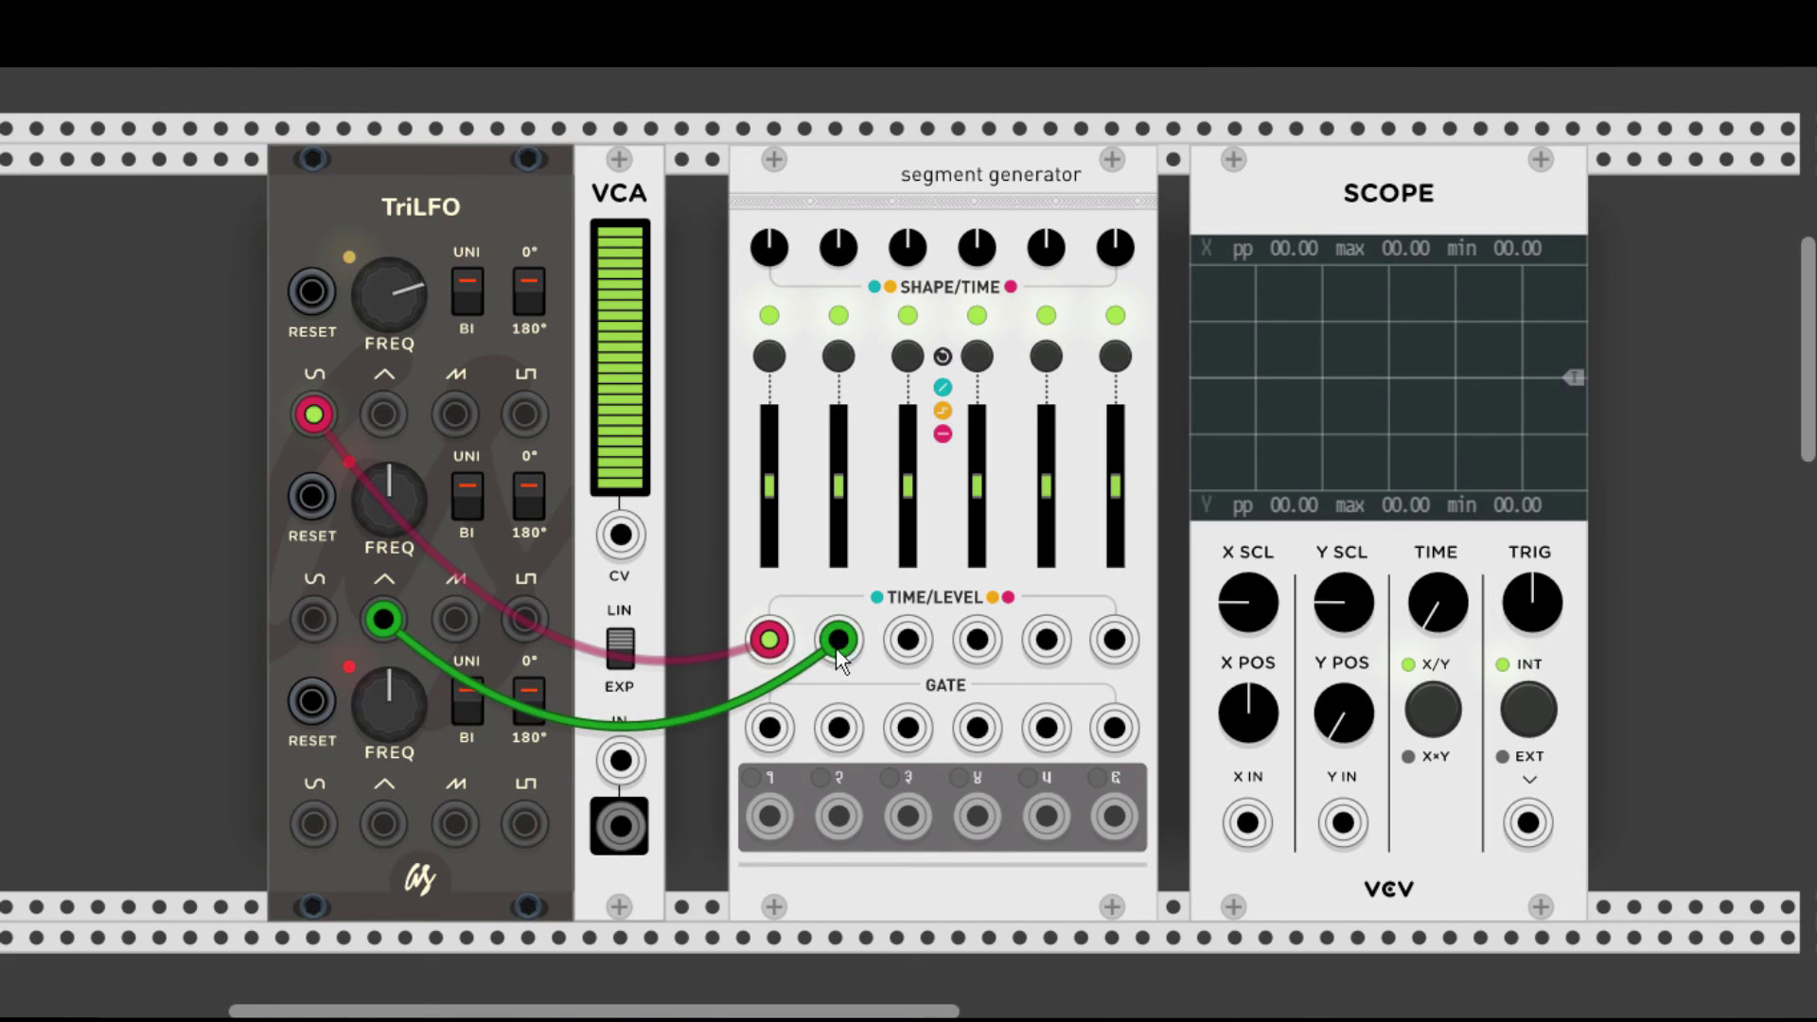
left_click_drag(462, 618, 977, 640)
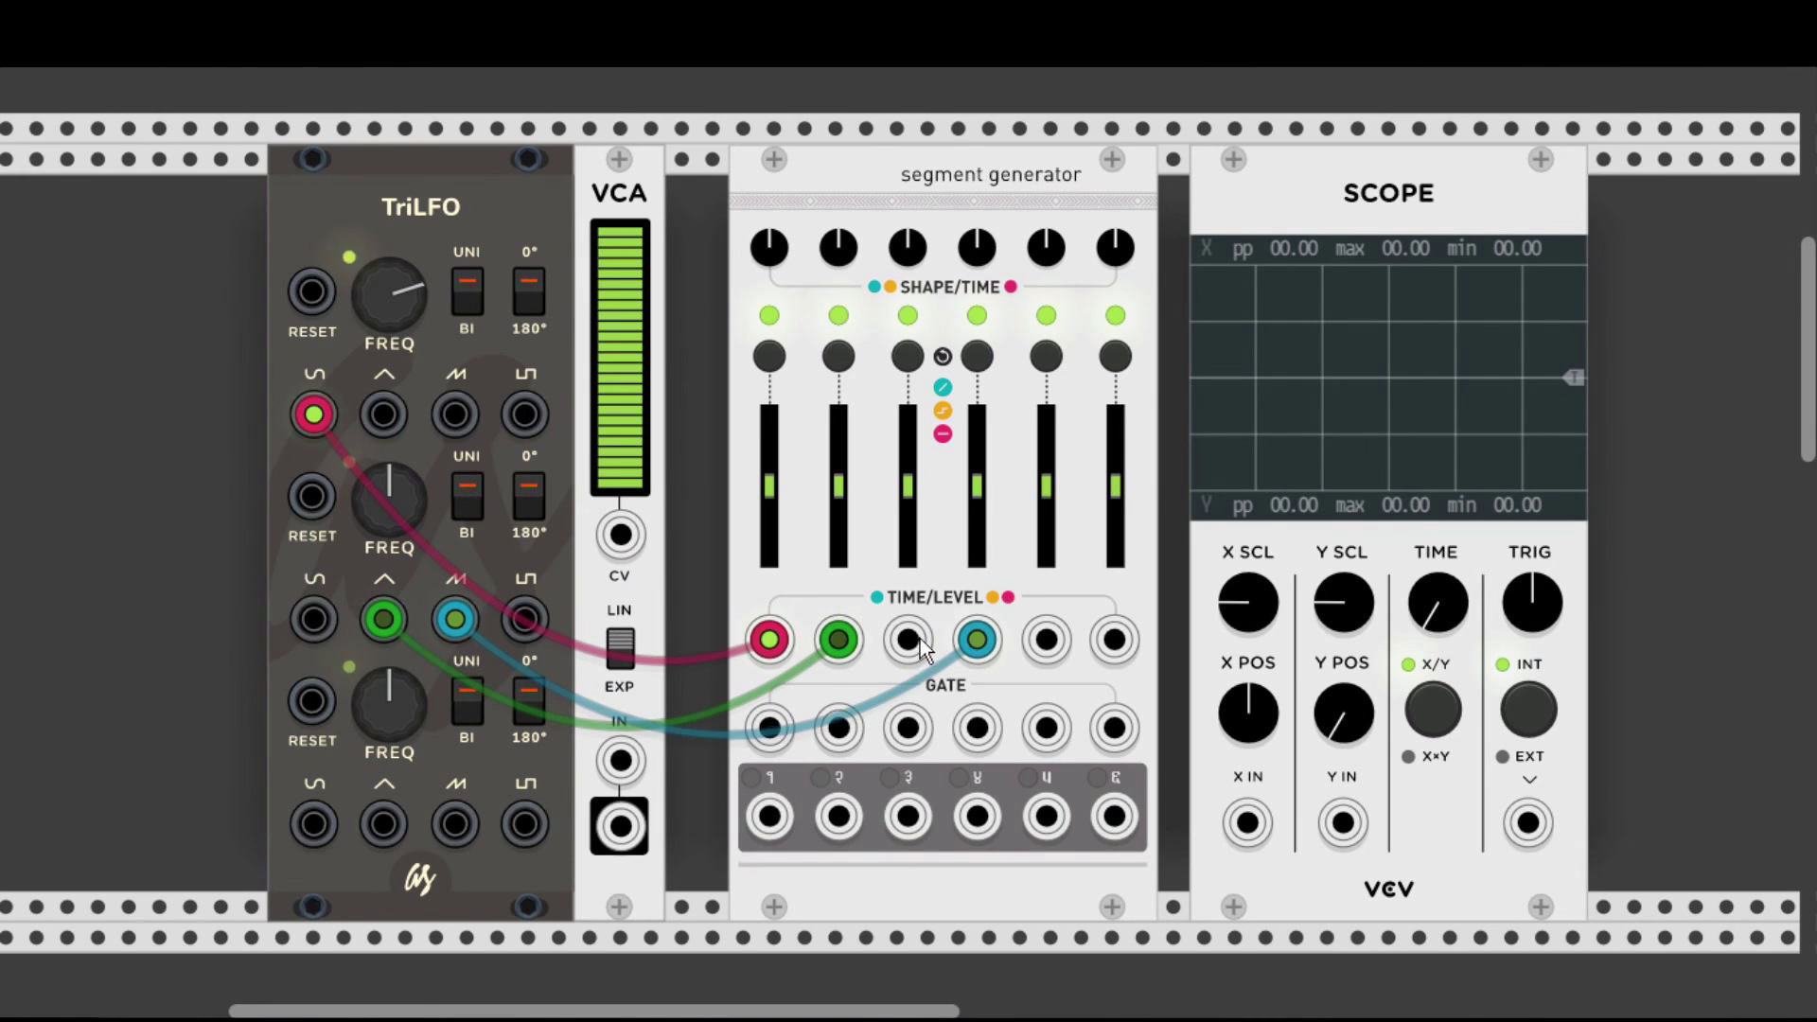
left_click_drag(383, 415, 908, 640)
left_click_drag(314, 620, 1040, 644)
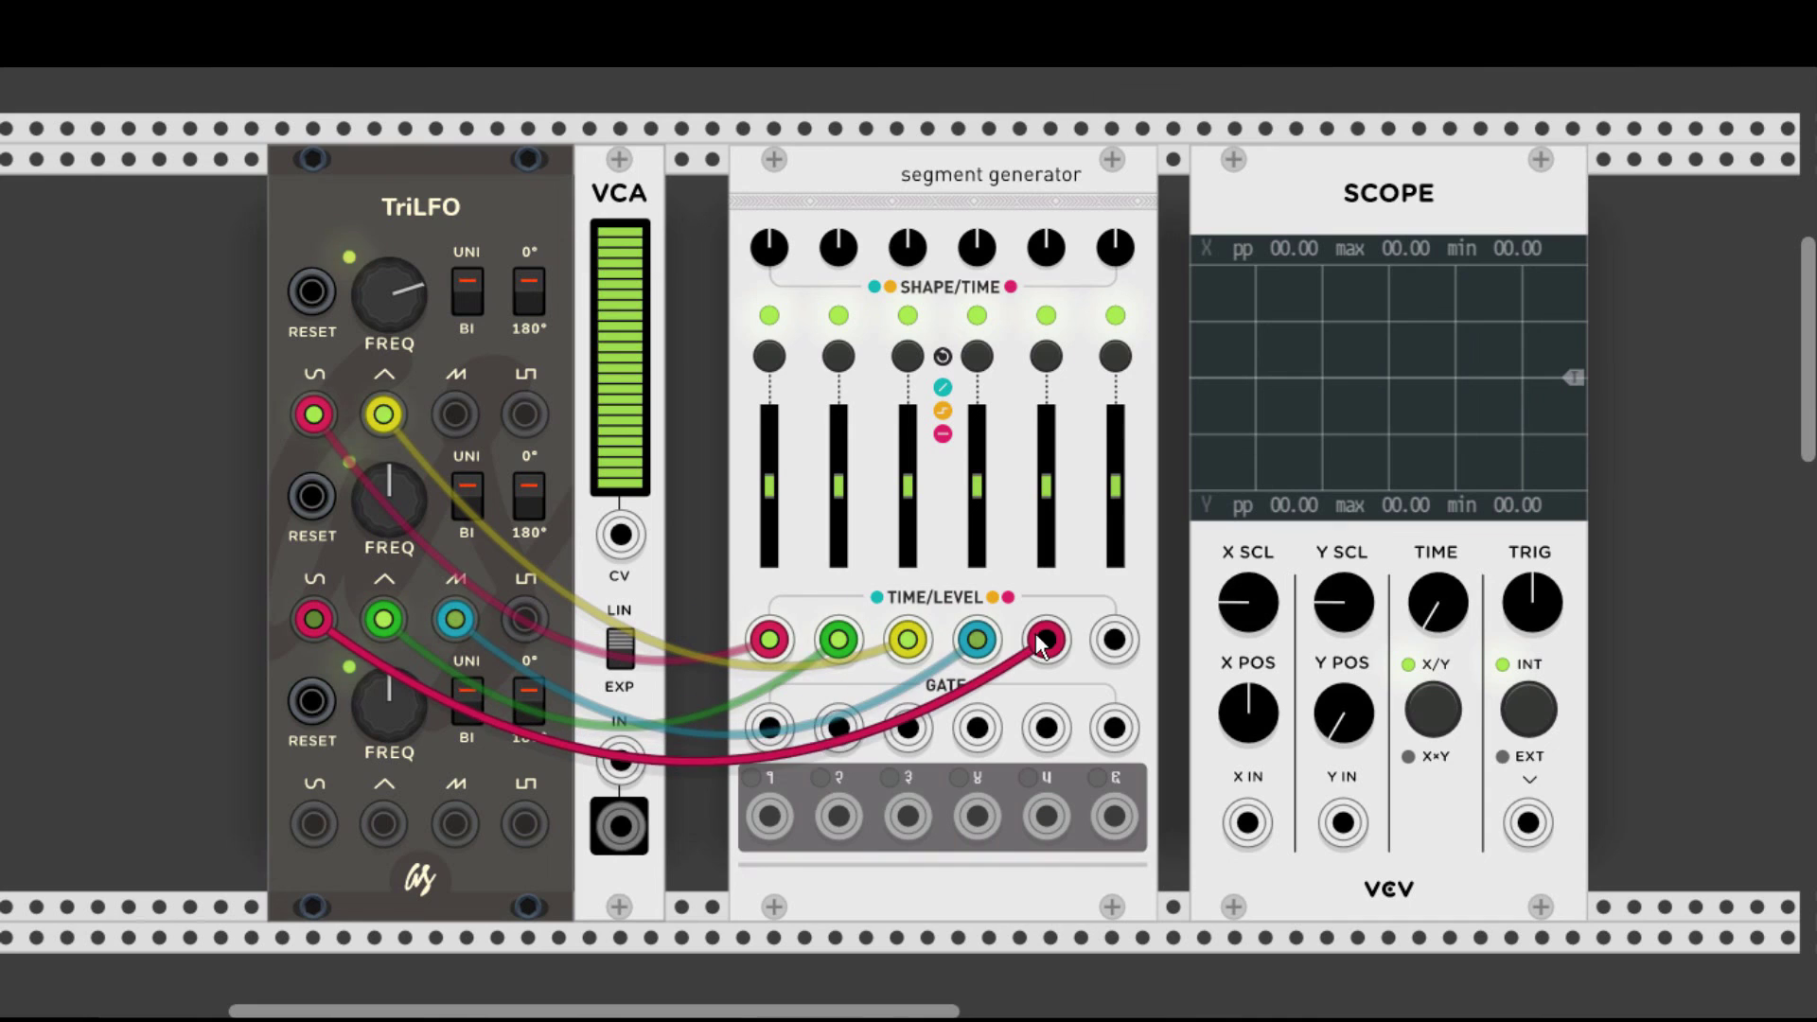
left_click_drag(455, 415, 1115, 640)
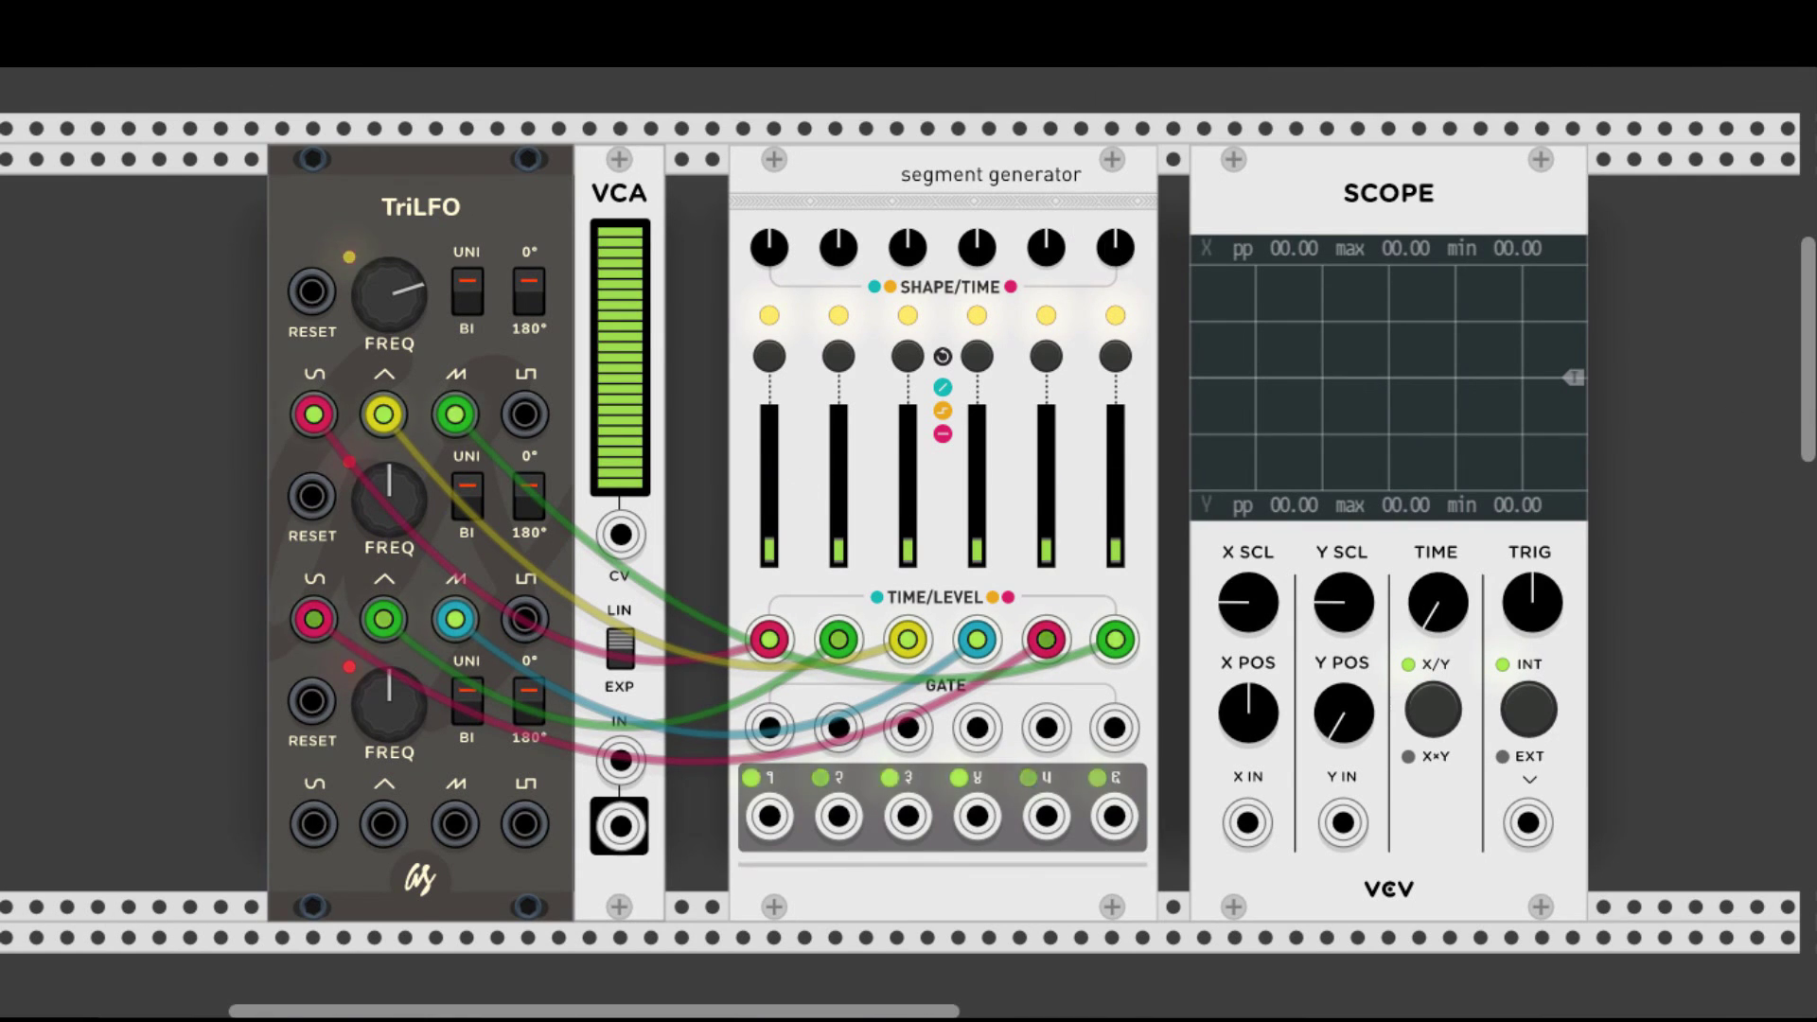
Turn all six SHAPE/TIME knobs down, gate segment 1 from the bottom square, and scope output 1.
left_click_drag(1115, 248, 1115, 313)
left_click_drag(1046, 248, 1046, 312)
left_click_drag(977, 248, 908, 312)
left_click_drag(838, 248, 839, 312)
left_click_drag(769, 248, 782, 312)
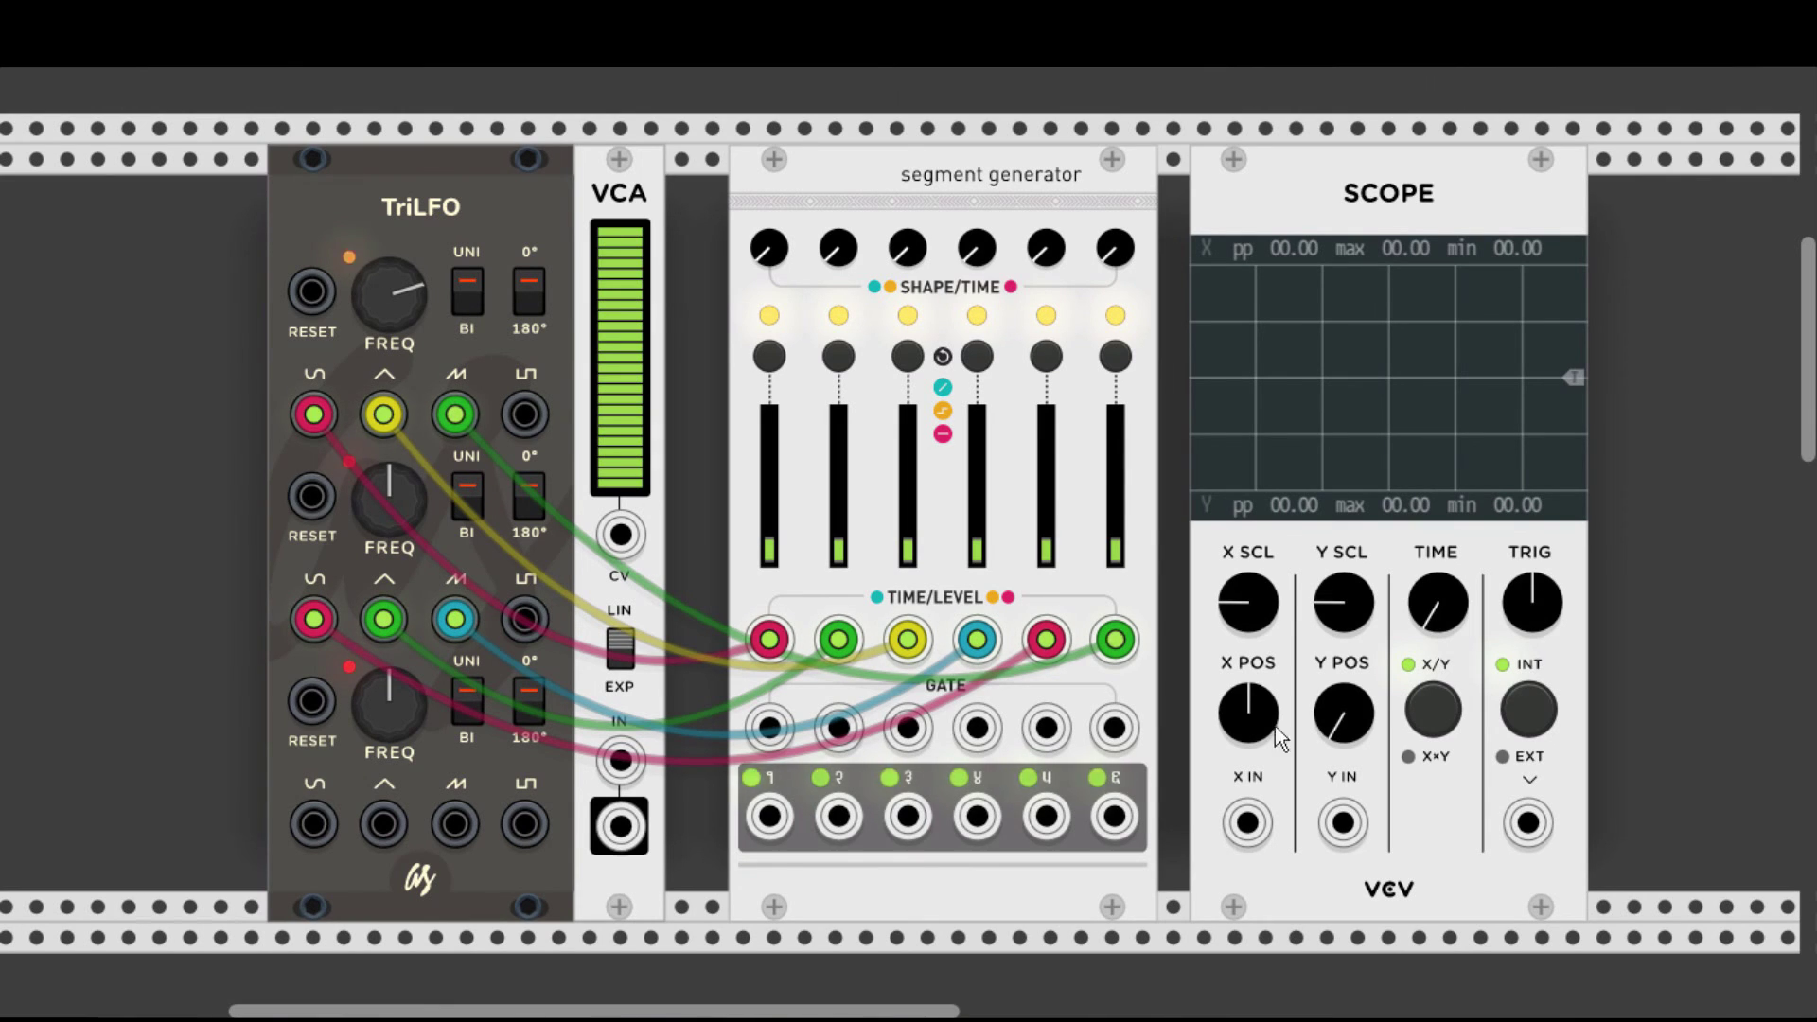
left_click_drag(524, 824, 761, 746)
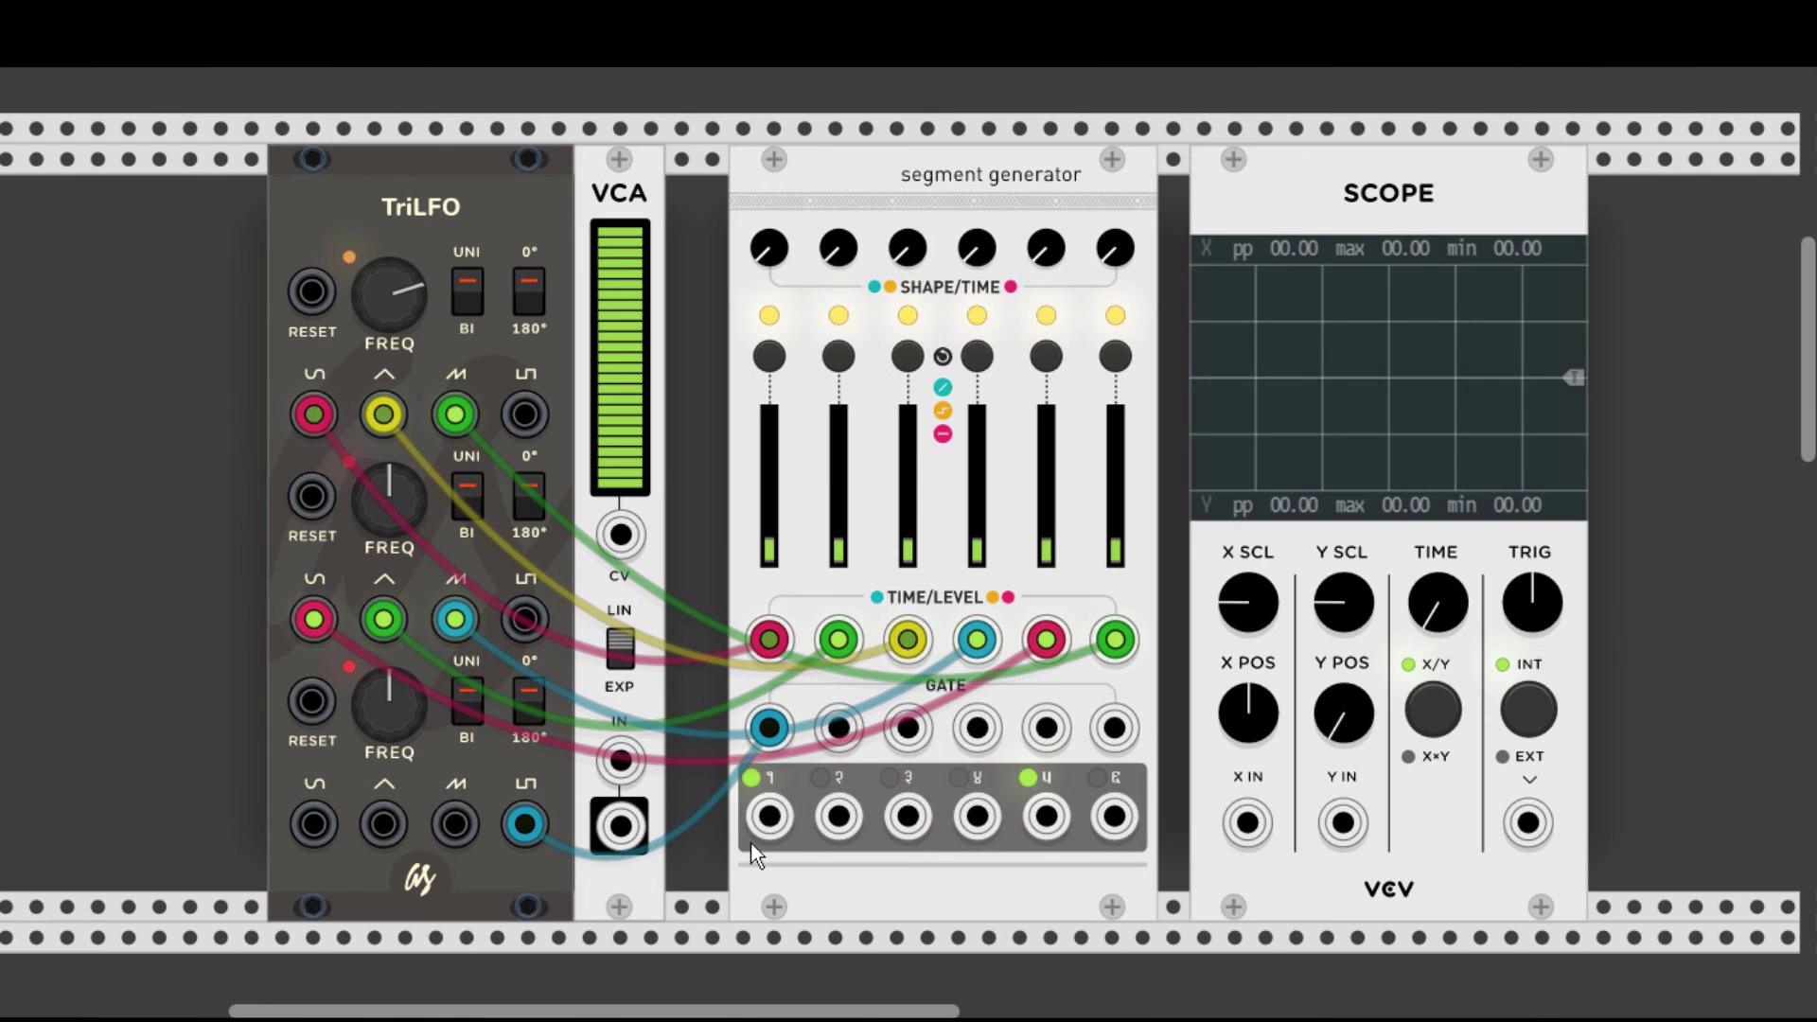
left_click_drag(768, 818, 1248, 823)
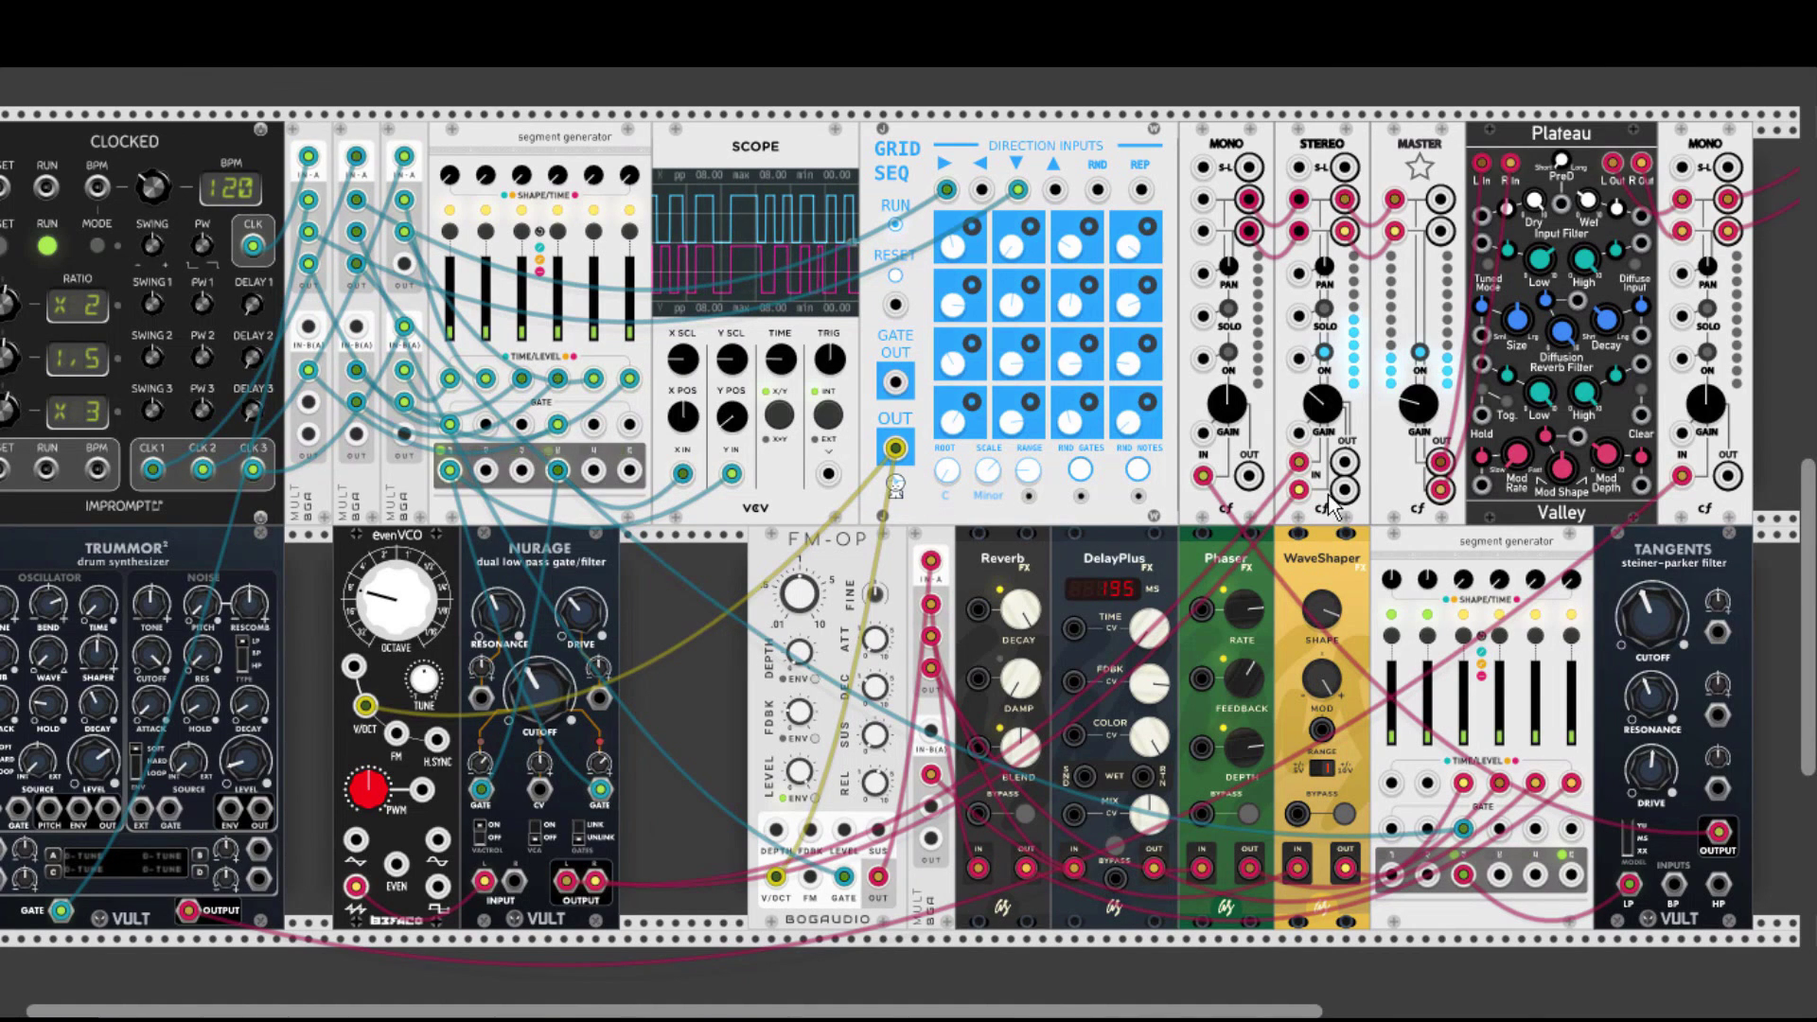
Switch off the STEREO mixer channel to mute it.
left_click(1324, 354)
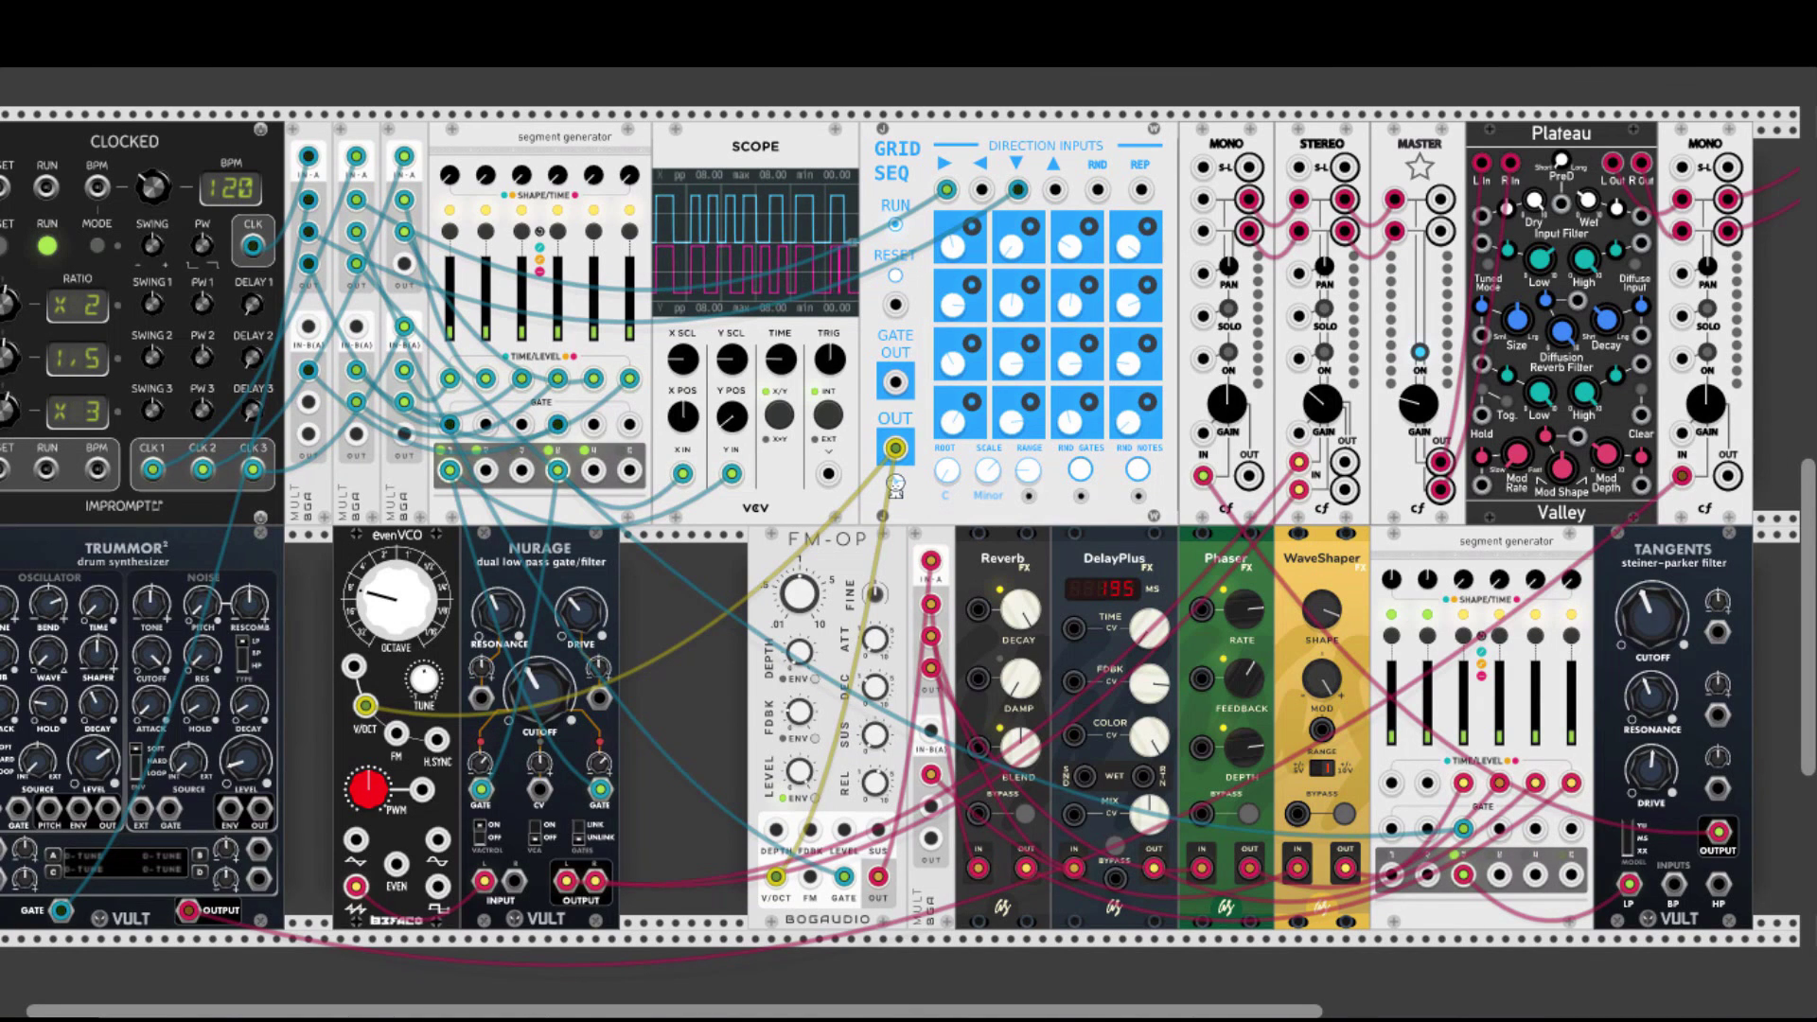
Unmute both MONO mixer channels and raise the Tangents filter CUTOFF in several increments.
left_click(1229, 352)
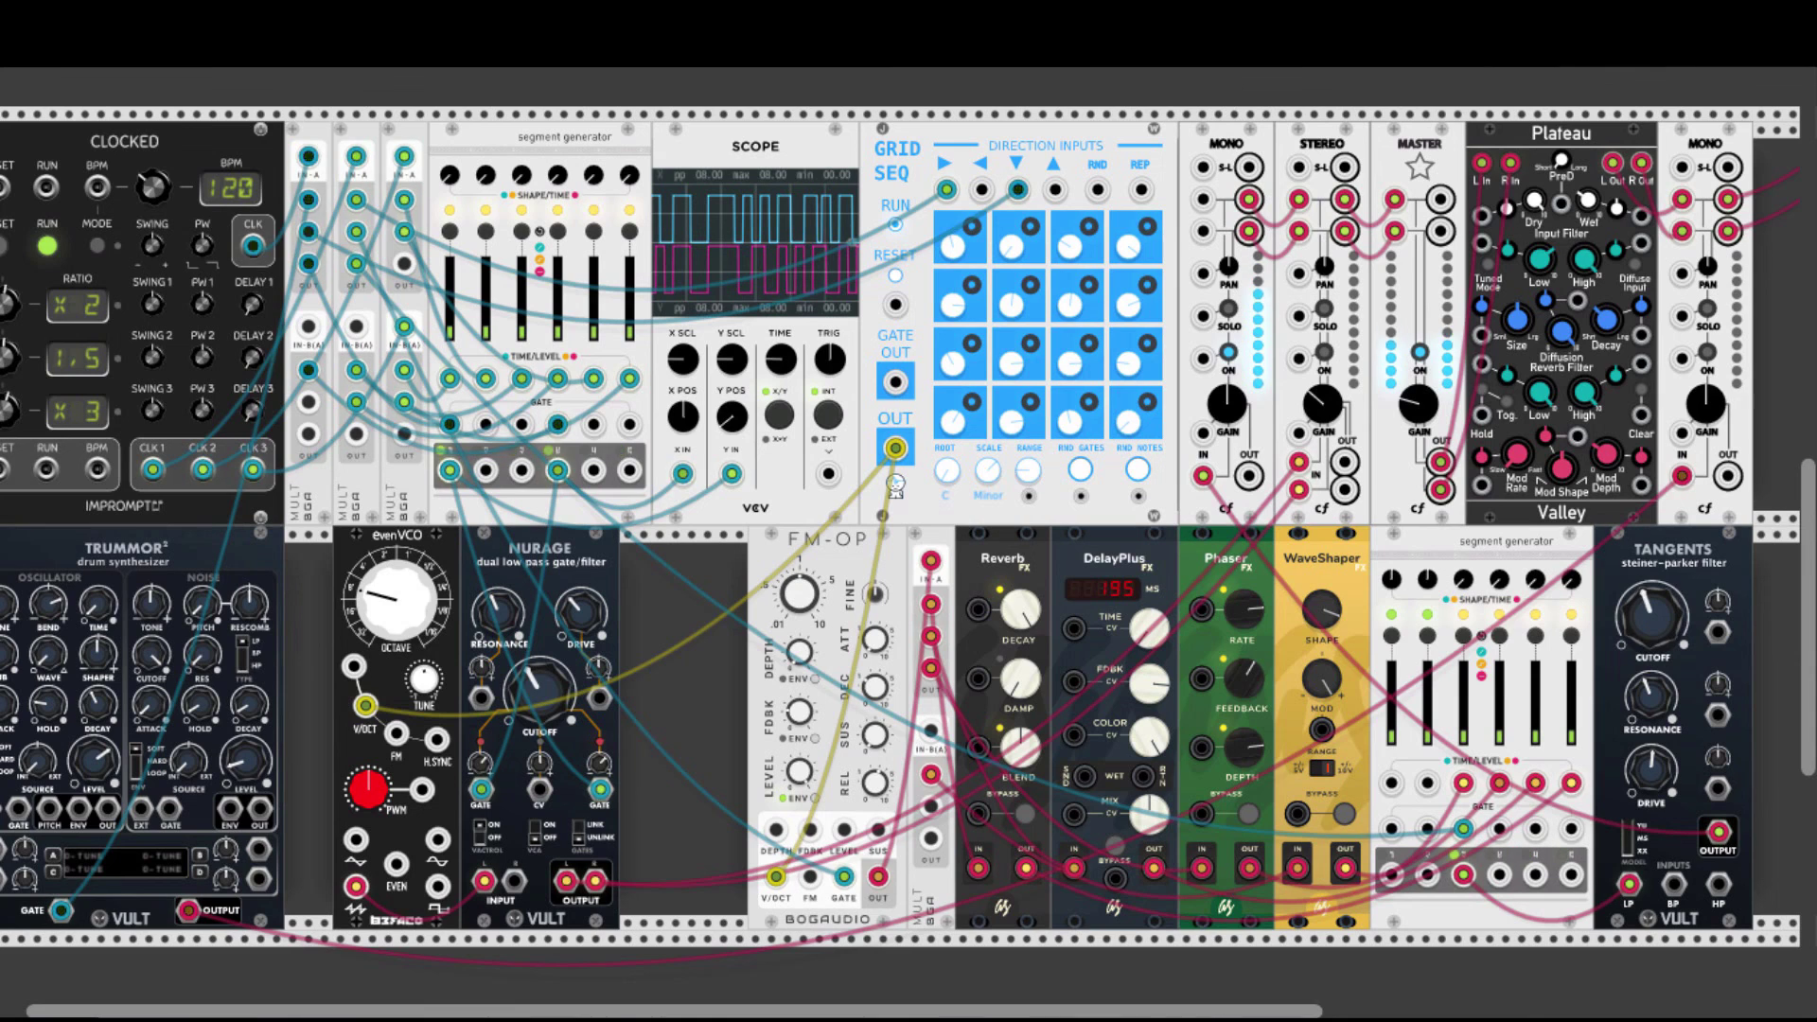
left_click_drag(1643, 627, 1643, 490)
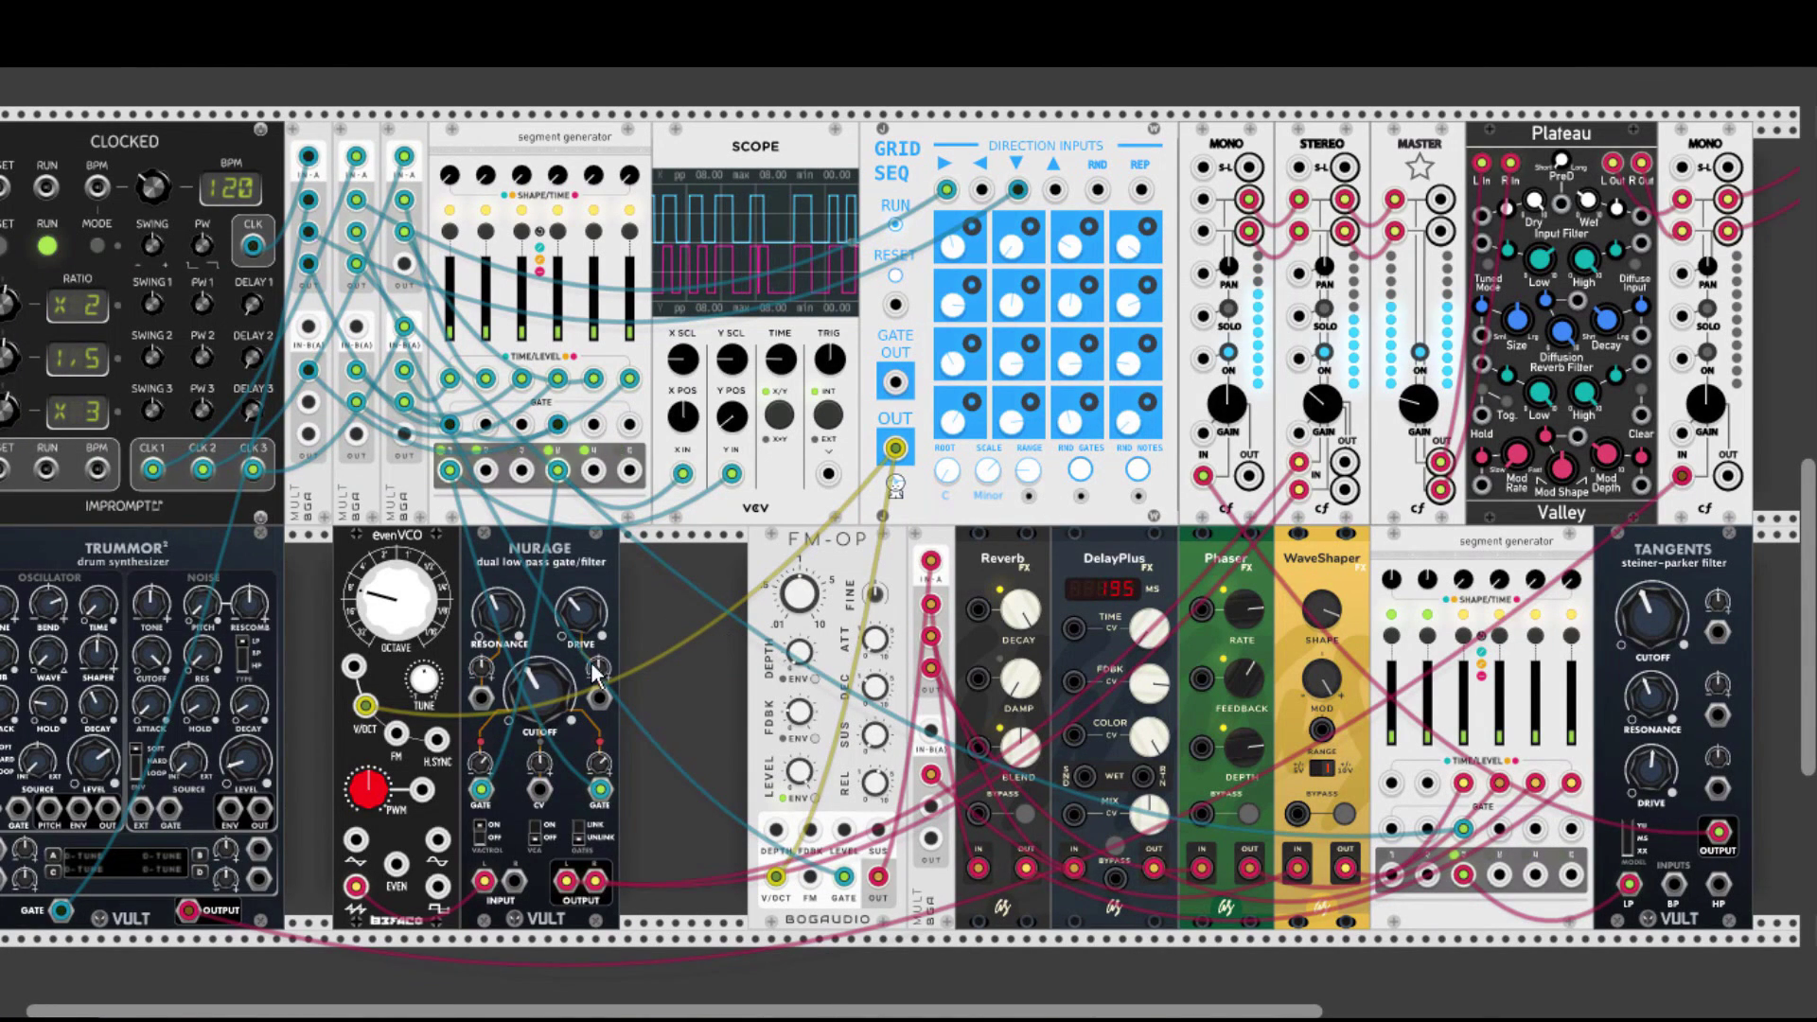
left_click_drag(532, 689, 532, 668)
left_click_drag(1641, 641, 1641, 589)
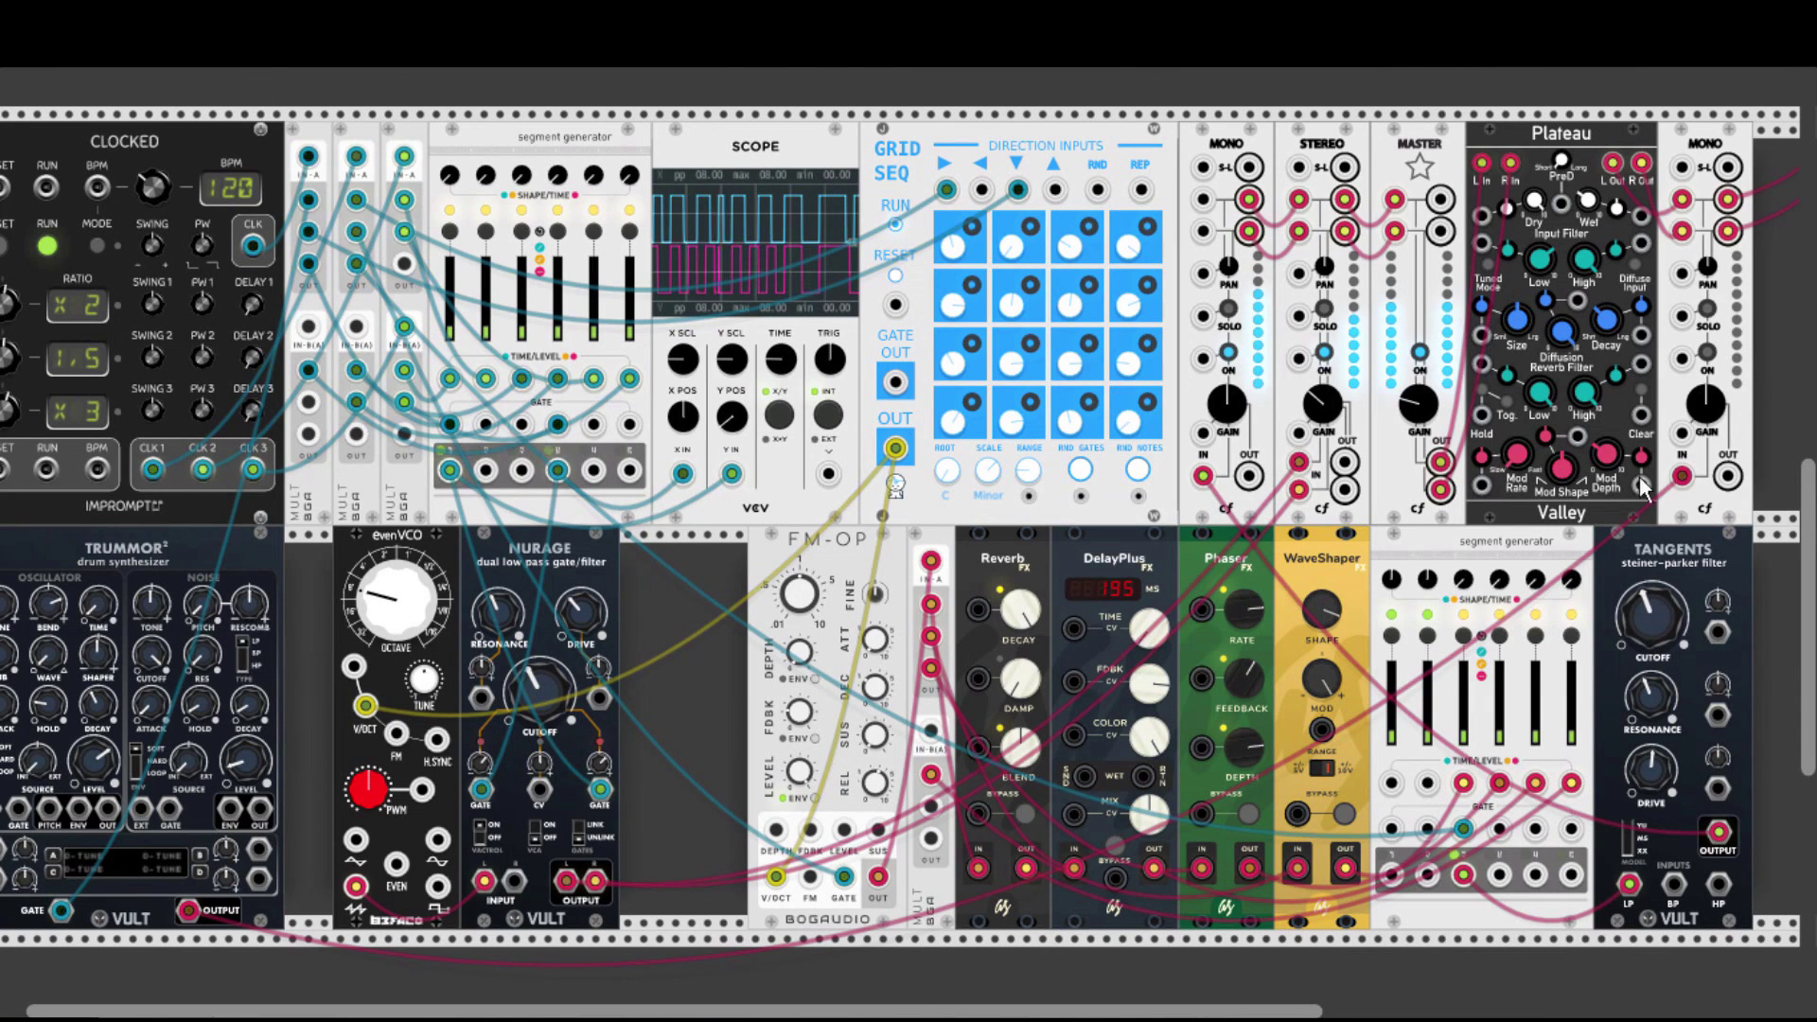
left_click(1708, 356)
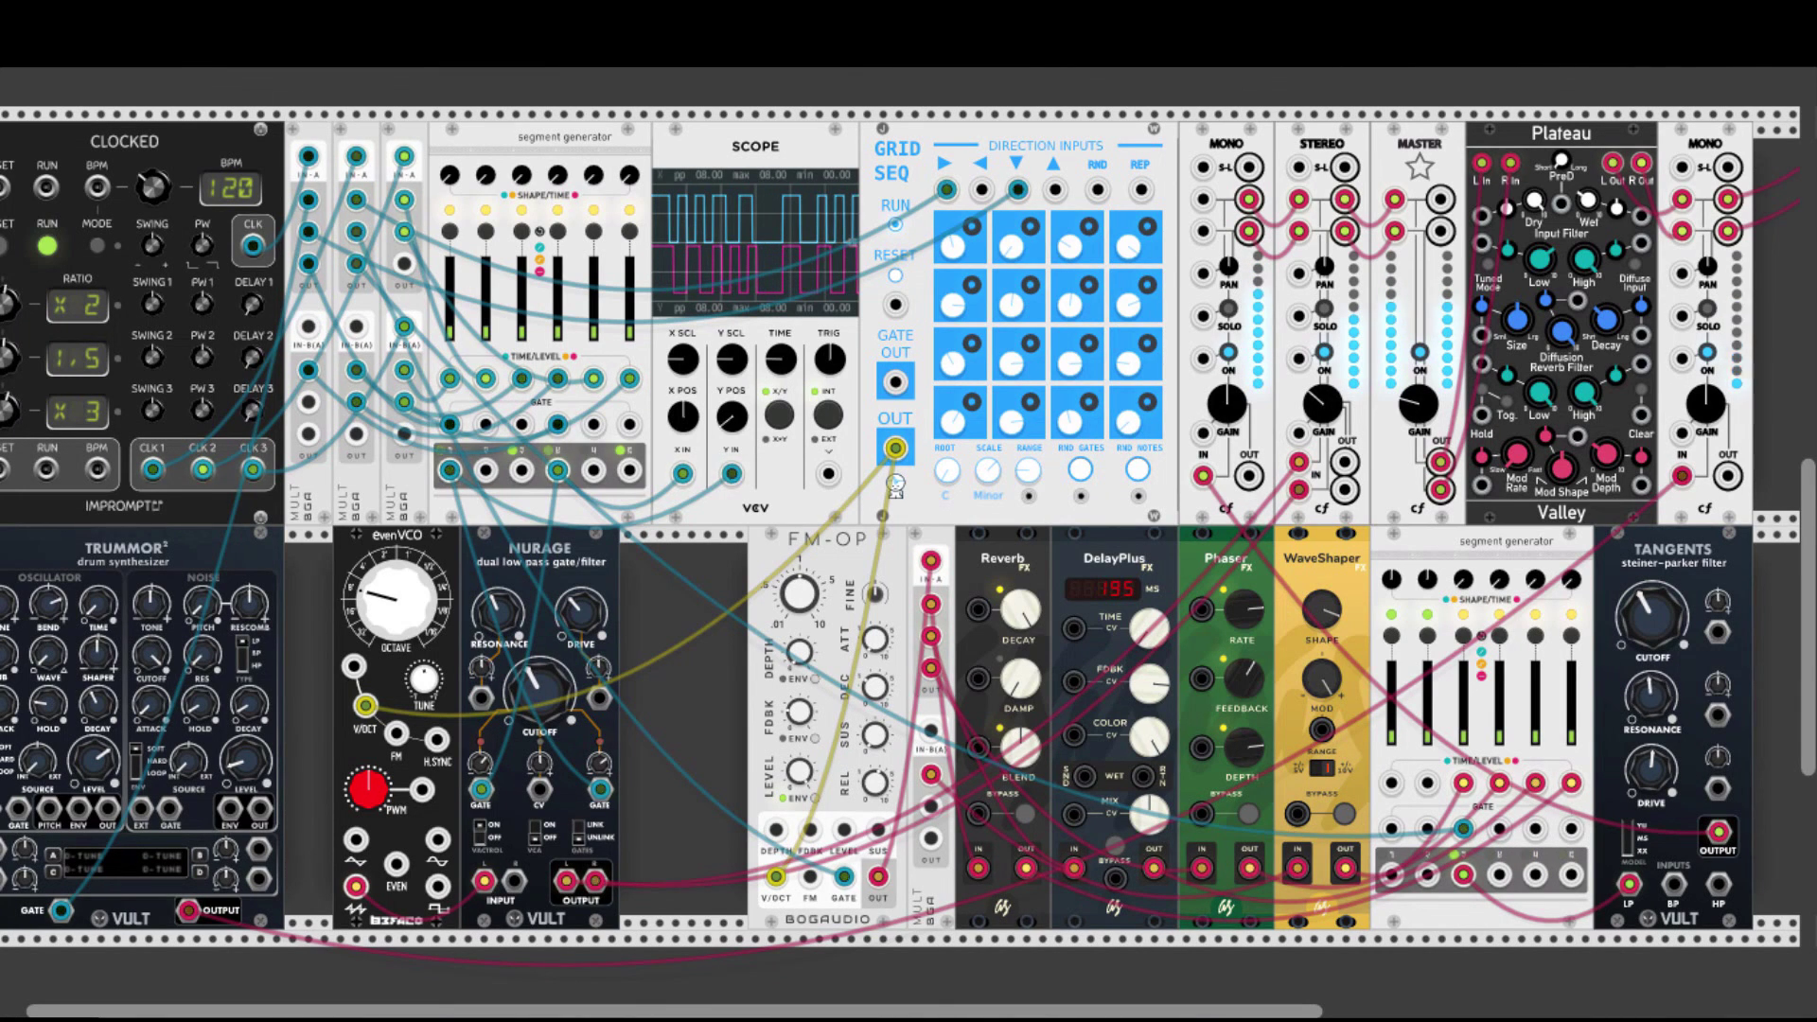
mouse_move(1666, 641)
left_mouse_down()
mouse_move(1666, 586)
mouse_move(1666, 624)
left_mouse_up()
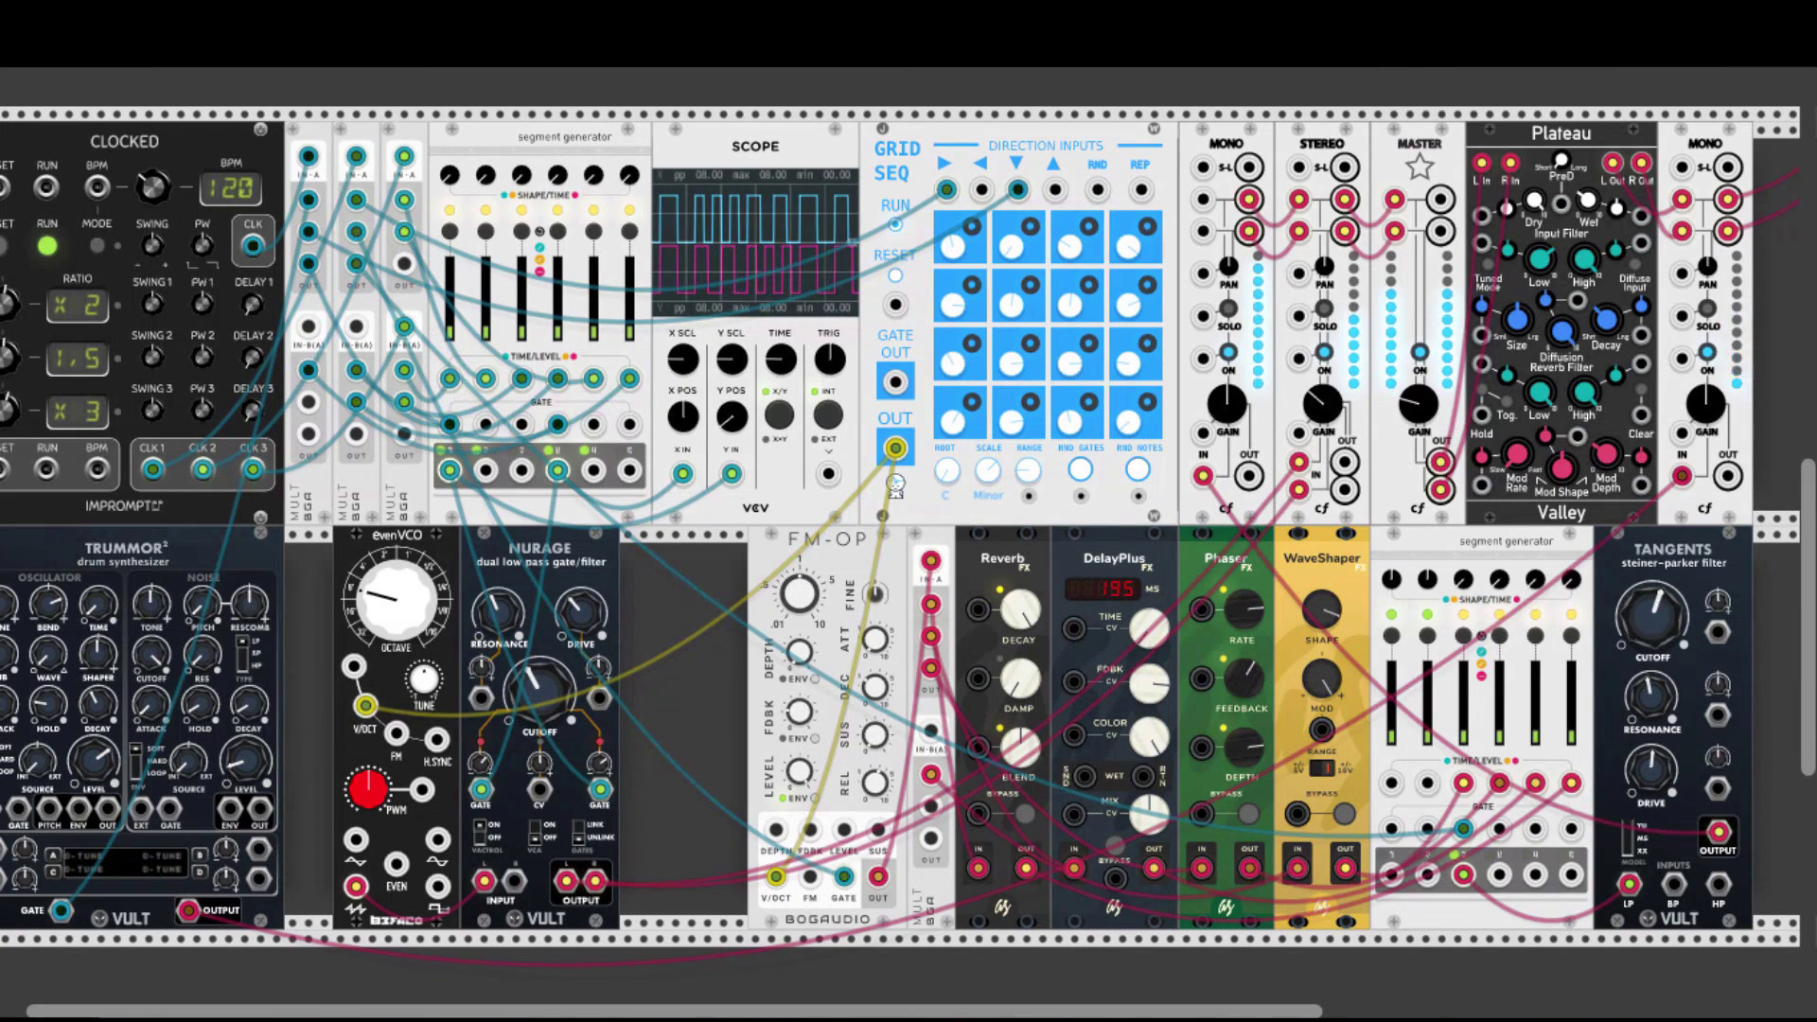